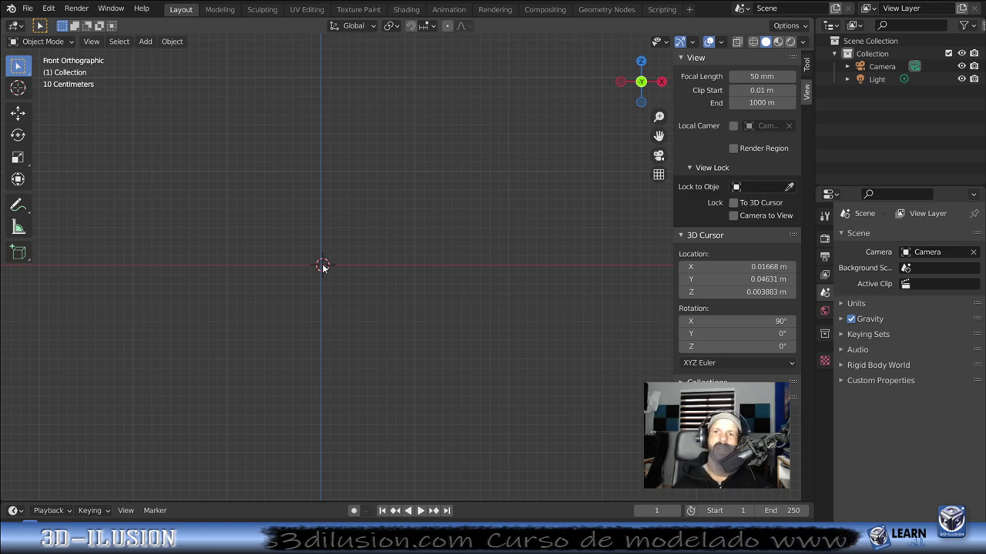
Step: Add the wings image 580b57fbd9996e24bc43c087.png to the scene as a front-facing reference image
{"action": "key", "text": "shift+a"}
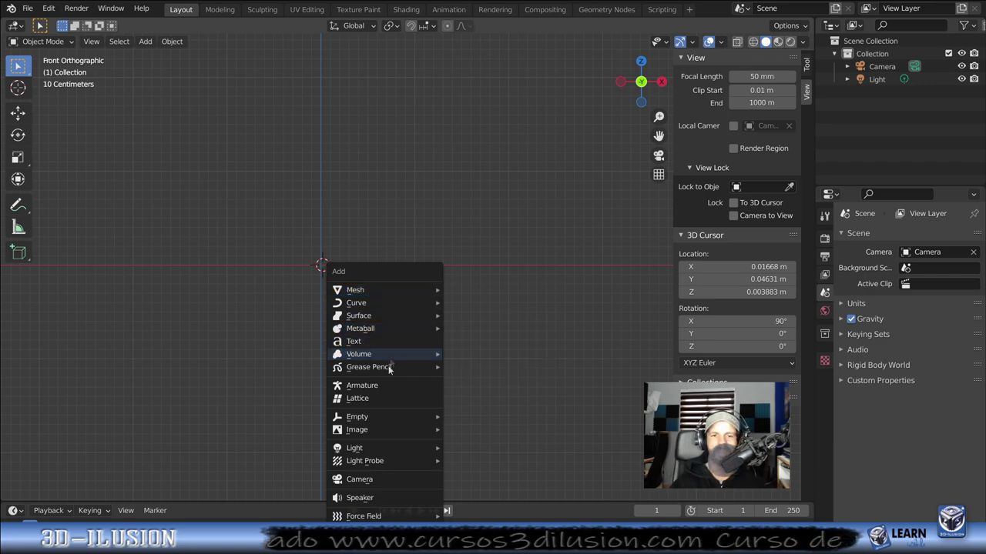
{"action": "mouse_move", "coordinate": [356, 430]}
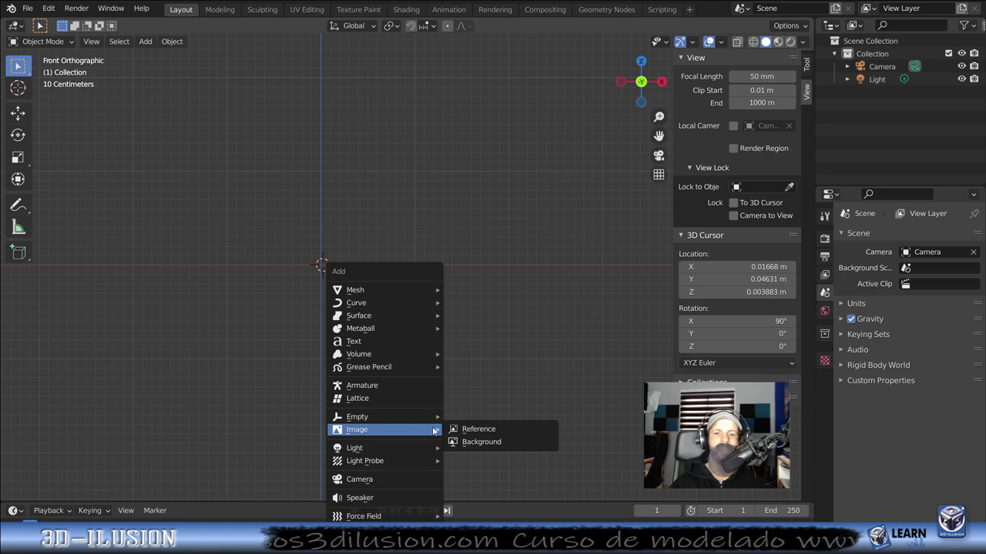
{"action": "left_click", "coordinate": [473, 431]}
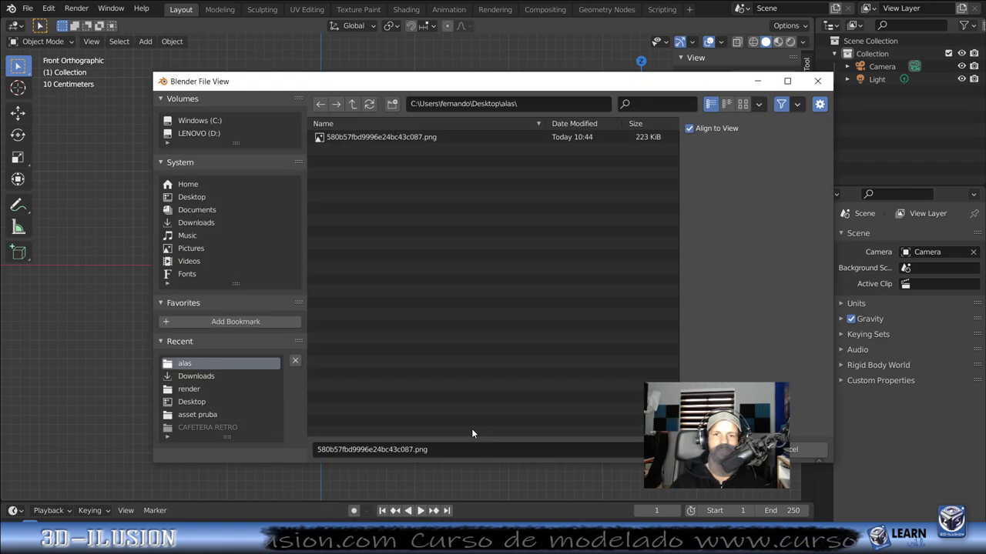
{"action": "double_click", "coordinate": [374, 136]}
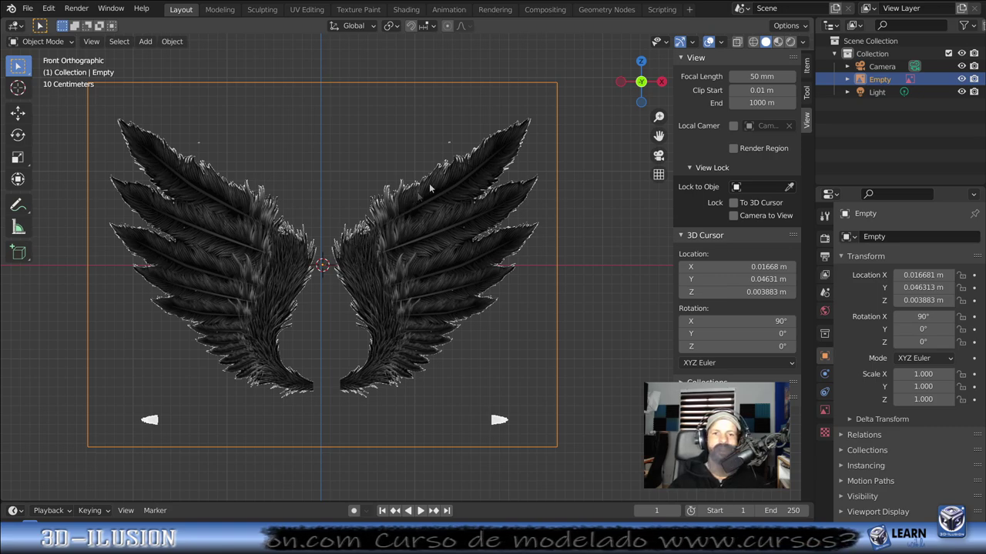
{"action": "scroll", "coordinate": [440, 295], "scroll_direction": "up", "scroll_amount": 2}
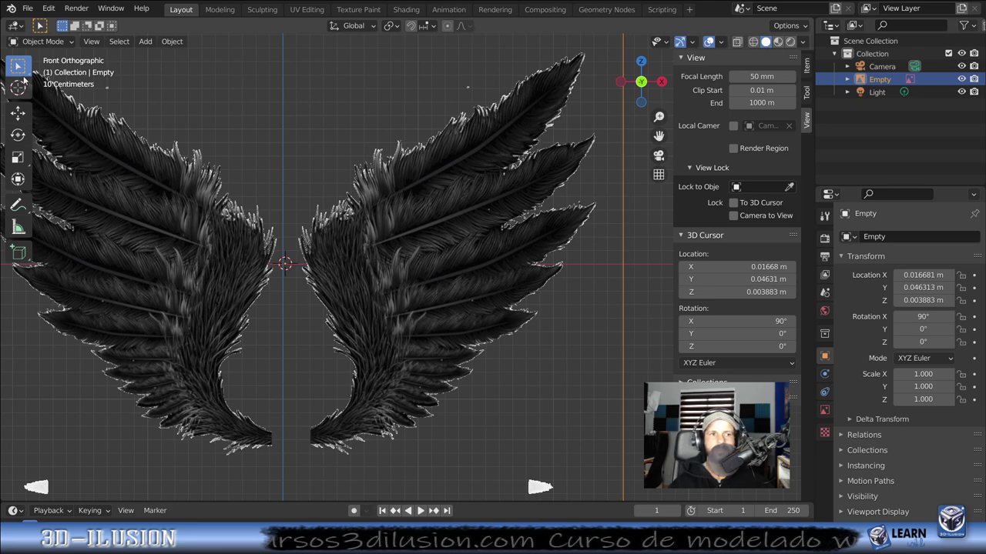
Step: Set the 3D cursor on the right wing and add a 2 m plane there
{"action": "right_click", "coordinate": [406, 222], "text": "shift"}
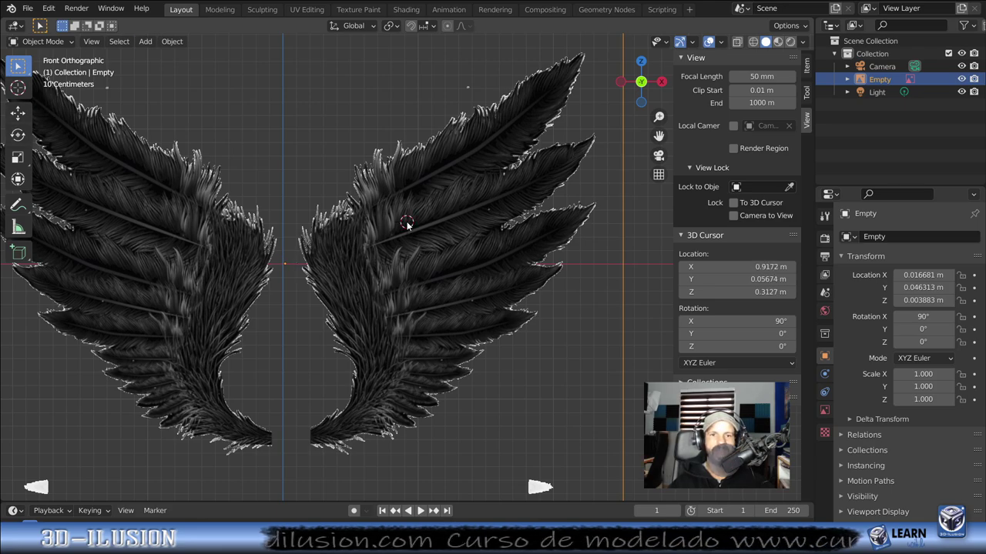
{"action": "scroll", "coordinate": [407, 222], "scroll_direction": "down", "scroll_amount": 2}
{"action": "key", "text": "shift+a"}
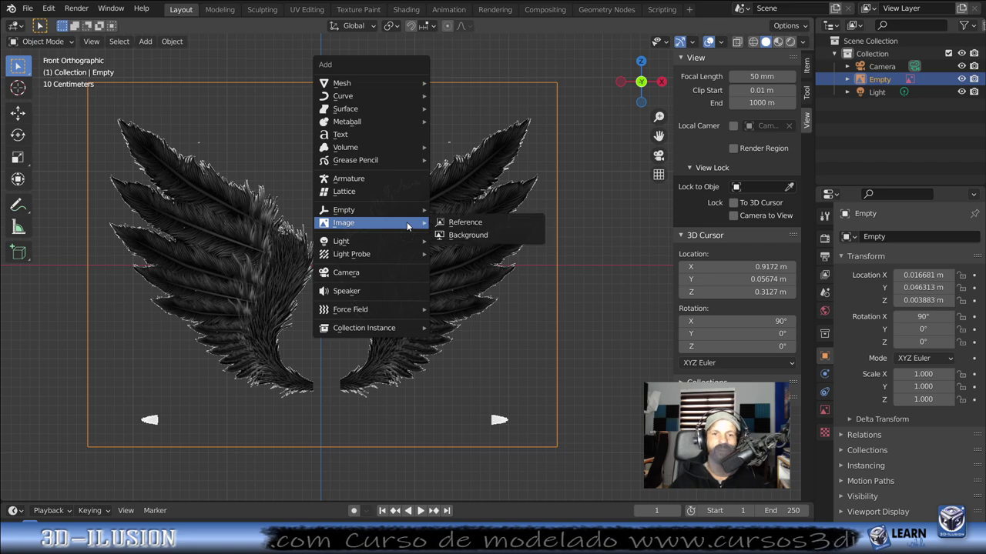
{"action": "left_click", "coordinate": [454, 83]}
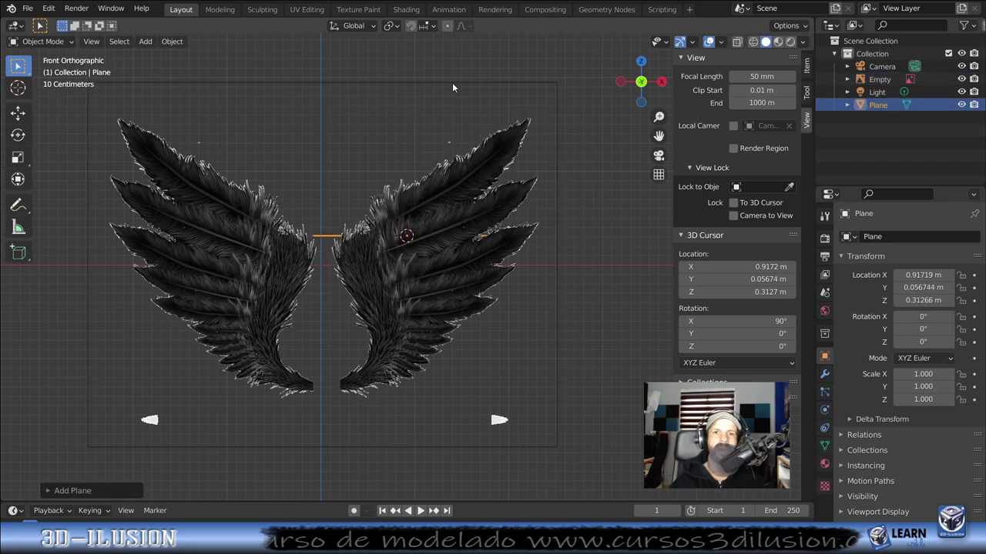
Step: Align the new plane to the view so it stands upright facing front
{"action": "left_click", "coordinate": [49, 491]}
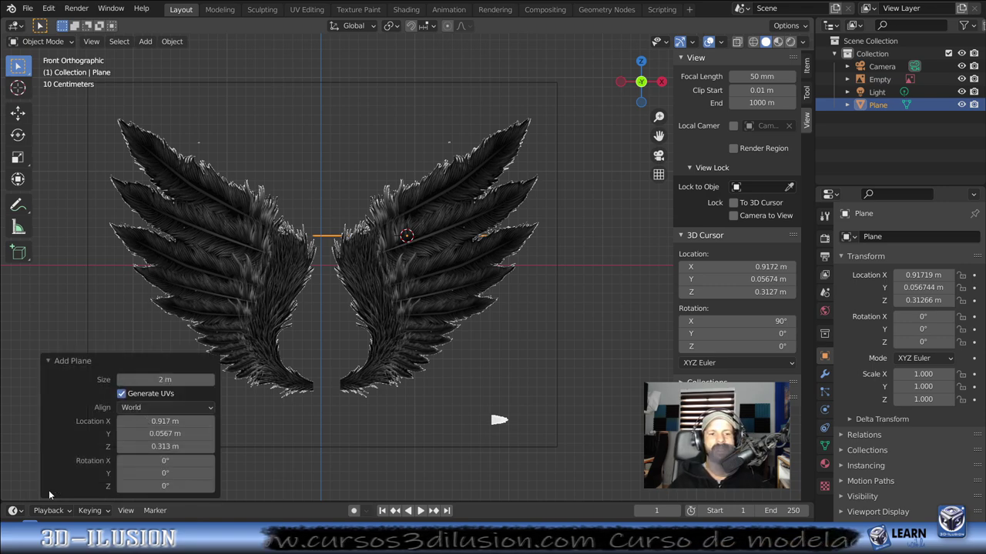
{"action": "left_click", "coordinate": [130, 408]}
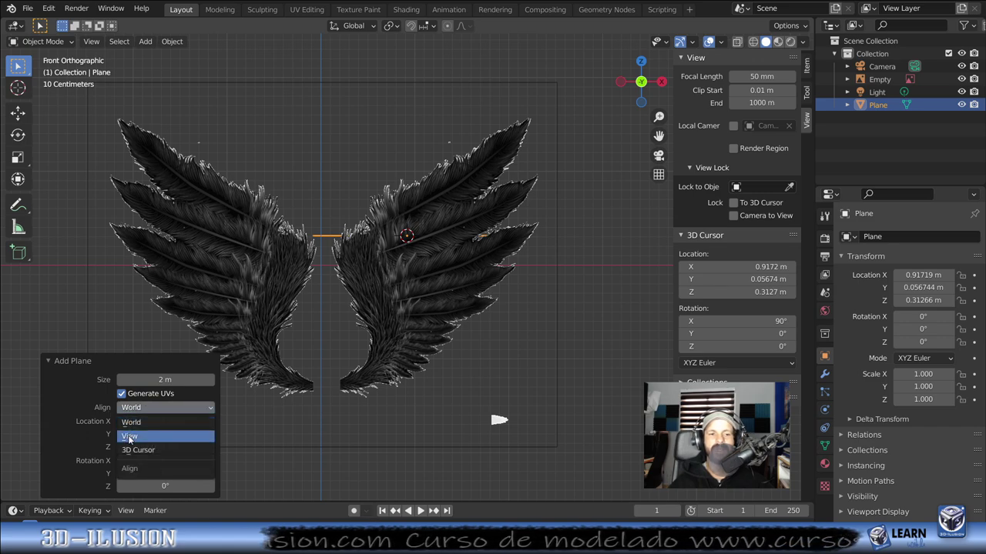
{"action": "left_click", "coordinate": [129, 437]}
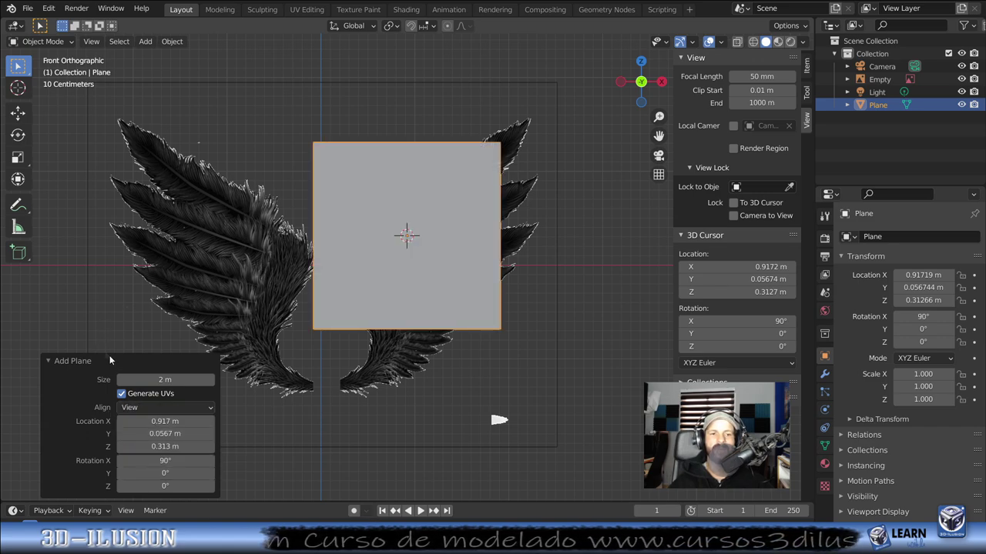
{"action": "left_click", "coordinate": [46, 362]}
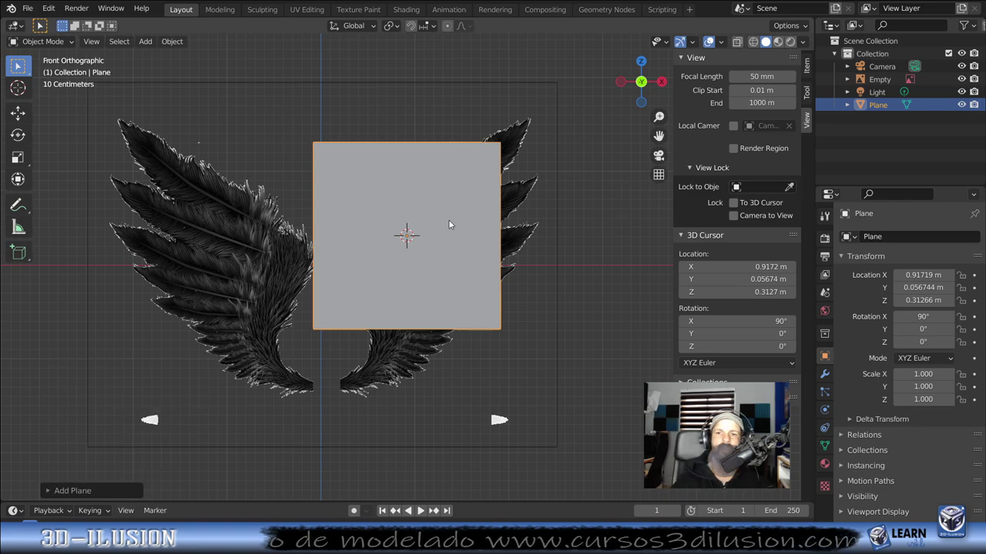
{"action": "mouse_move", "coordinate": [508, 216]}
{"action": "middle_mouse_down"}
{"action": "mouse_move", "coordinate": [522, 229]}
{"action": "mouse_move", "coordinate": [332, 181]}
{"action": "middle_mouse_up"}
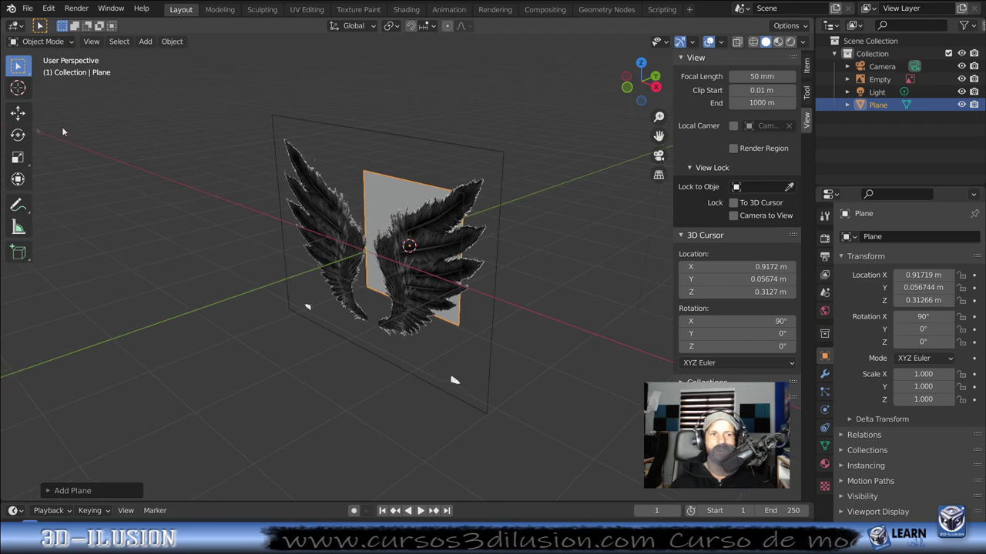
Step: Pull the plane in front of the wing image, return to front view, and enter Edit Mode
{"action": "left_click", "coordinate": [17, 114]}
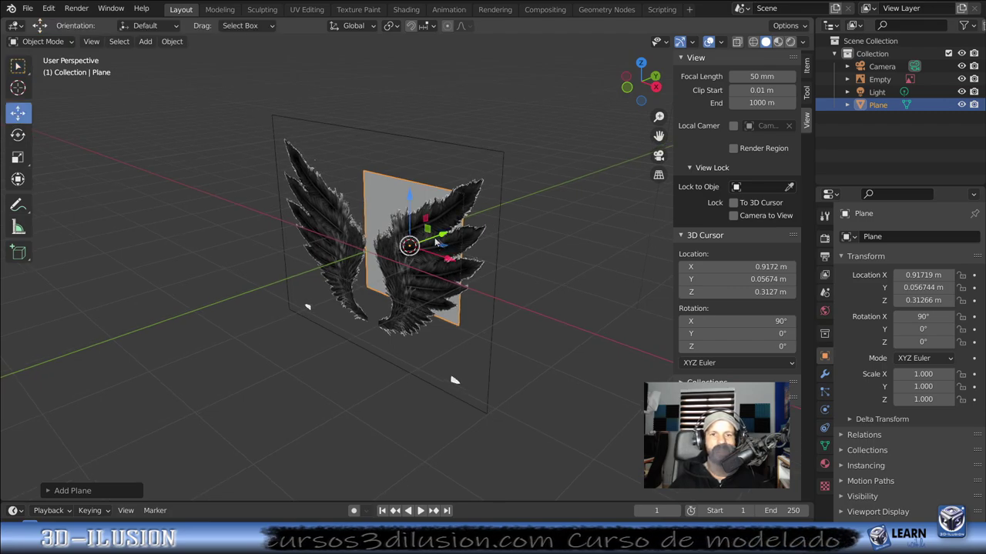
{"action": "mouse_move", "coordinate": [435, 235]}
{"action": "left_mouse_down"}
{"action": "mouse_move", "coordinate": [444, 233]}
{"action": "mouse_move", "coordinate": [408, 243]}
{"action": "left_mouse_up"}
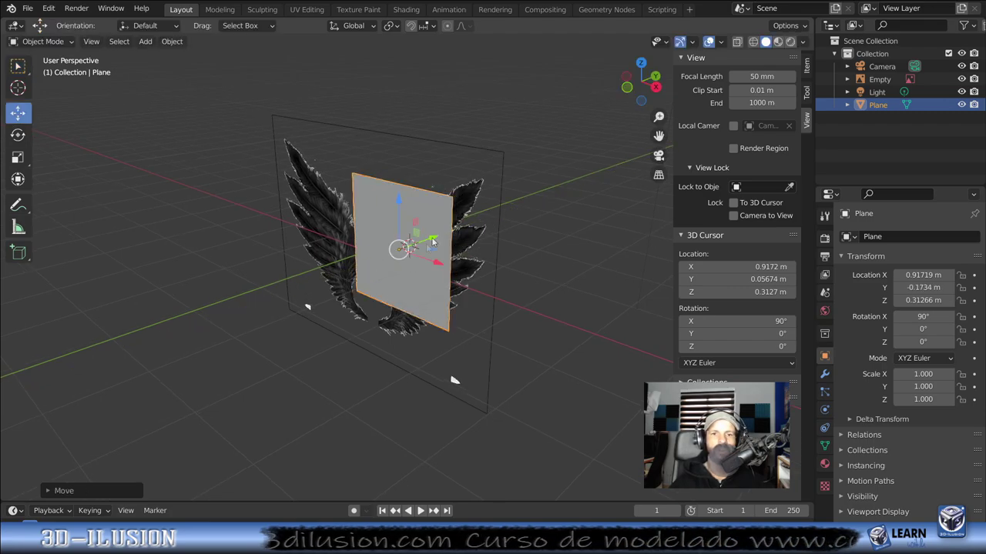
{"action": "key", "text": "KP_1"}
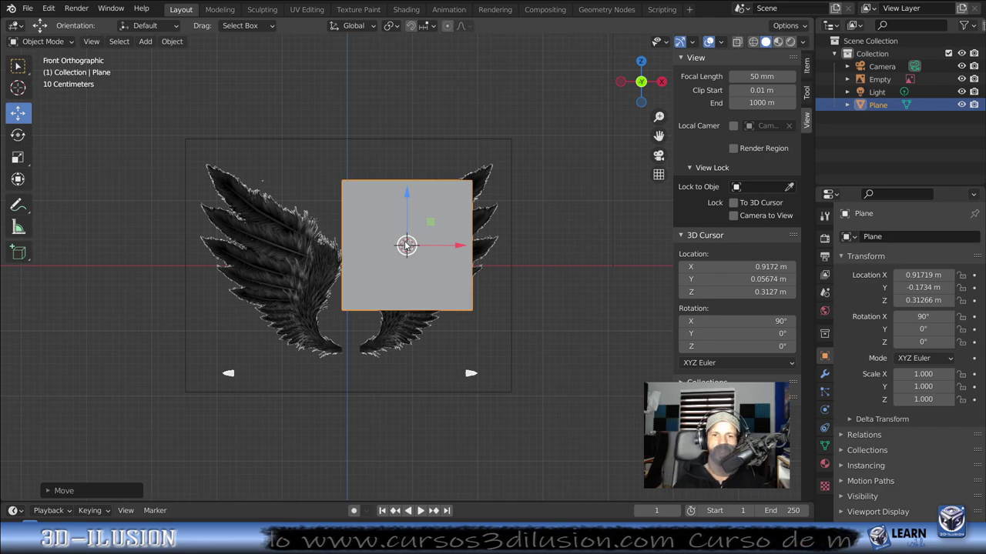
{"action": "scroll", "coordinate": [406, 244], "scroll_direction": "up", "scroll_amount": 1}
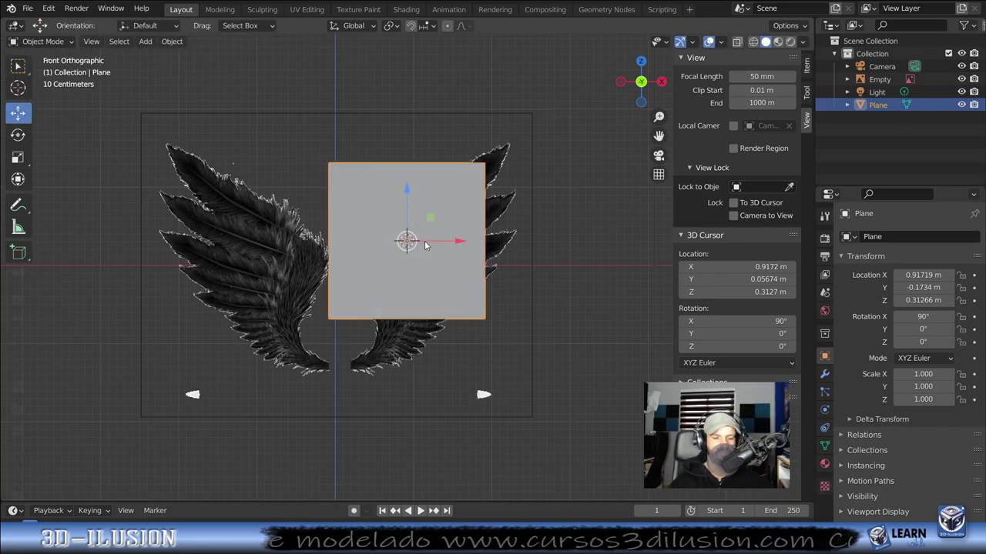
{"action": "key", "text": "Tab"}
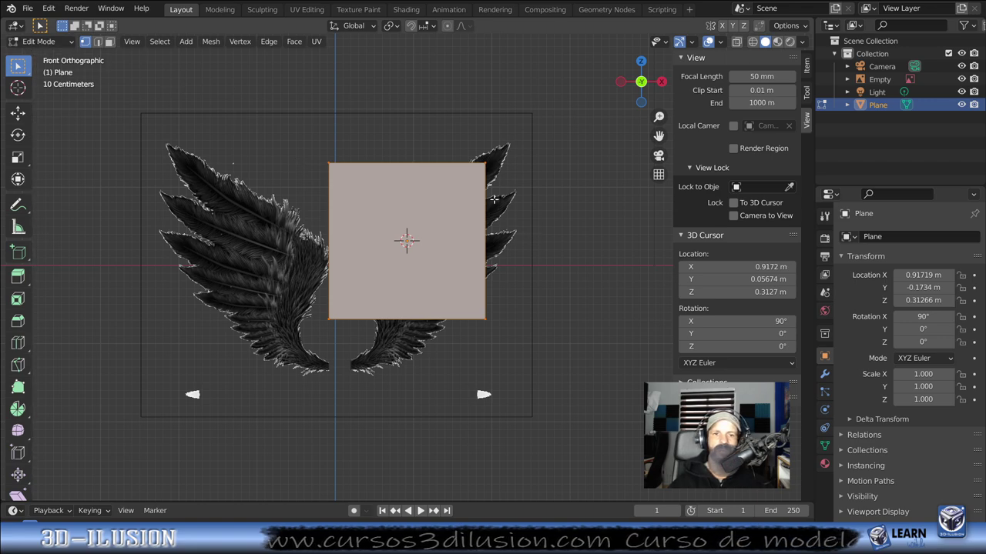
Step: Delete the plane's face and three corner vertices, leaving one vertex to move
{"action": "key", "text": "x"}
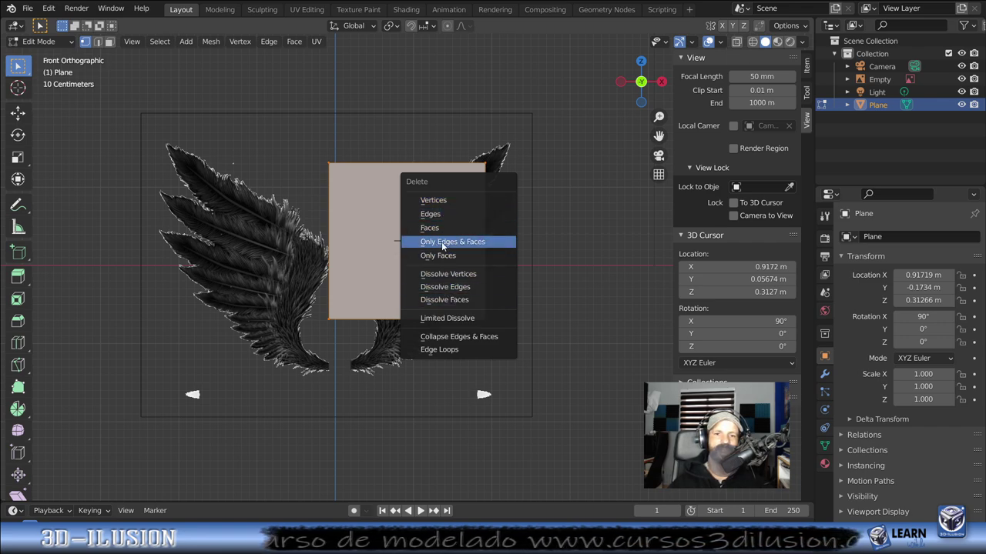
{"action": "left_click", "coordinate": [443, 245]}
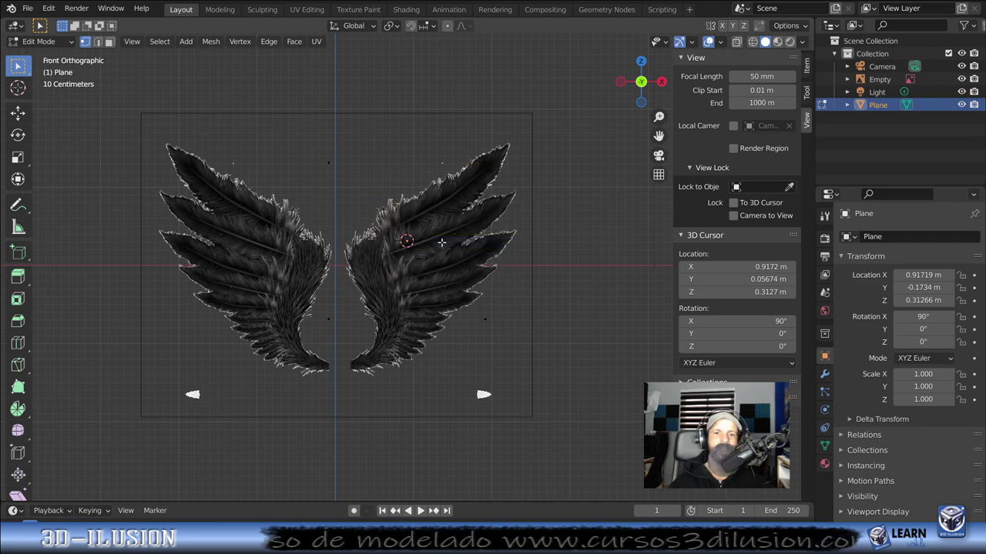
{"action": "left_click_drag", "start_coordinate": [282, 135], "coordinate": [373, 192]}
{"action": "left_click_drag", "start_coordinate": [458, 132], "coordinate": [488, 171], "text": "shift"}
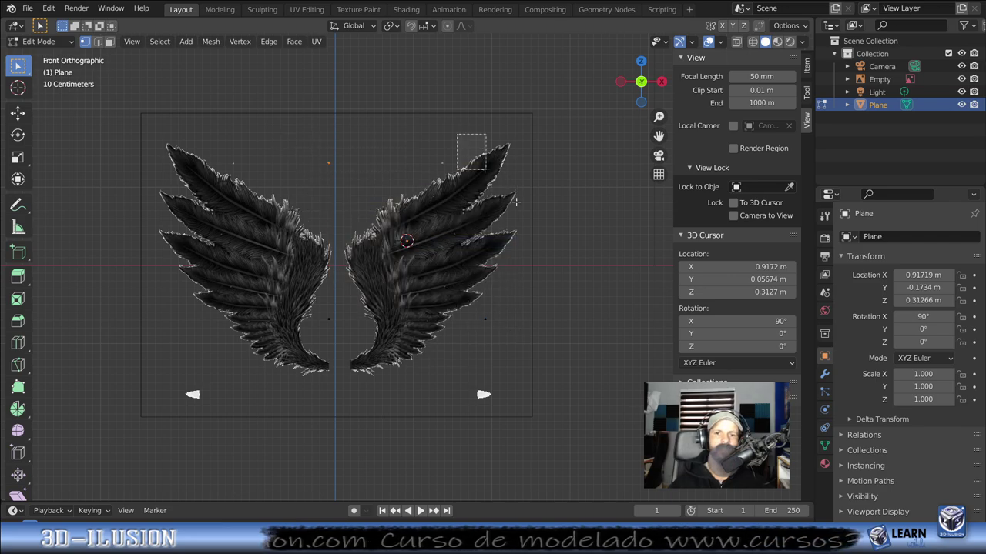
{"action": "left_click_drag", "start_coordinate": [472, 300], "coordinate": [503, 324], "text": "shift"}
{"action": "key", "text": "x"}
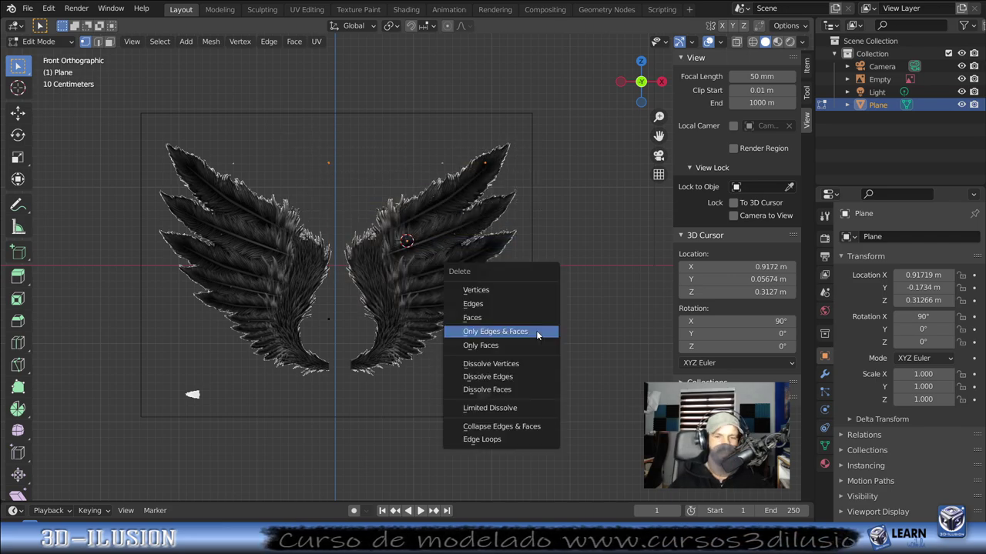
{"action": "left_click", "coordinate": [482, 292]}
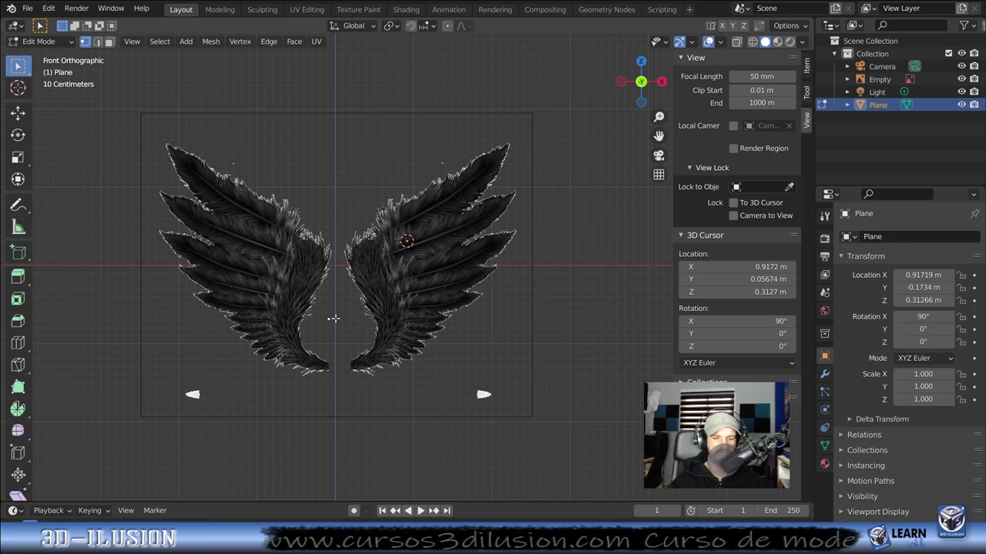
{"action": "key", "text": "g"}
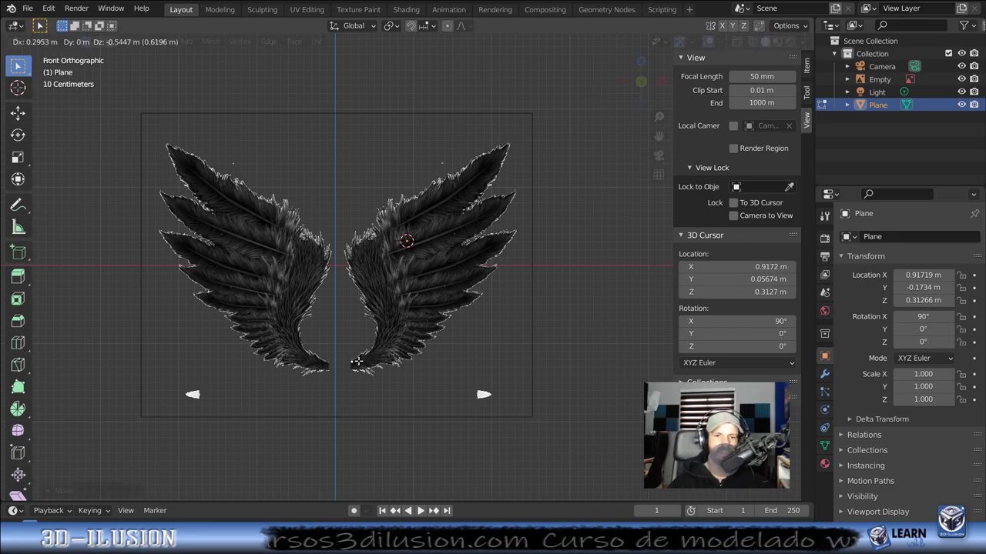
Step: Place the remaining vertex at the base of the right wing outline
{"action": "left_click", "coordinate": [356, 362]}
{"action": "scroll", "coordinate": [370, 308], "scroll_direction": "up", "scroll_amount": 2}
{"action": "scroll", "coordinate": [400, 254], "scroll_direction": "up", "scroll_amount": 2}
{"action": "scroll", "coordinate": [412, 261], "scroll_direction": "up", "scroll_amount": 1}
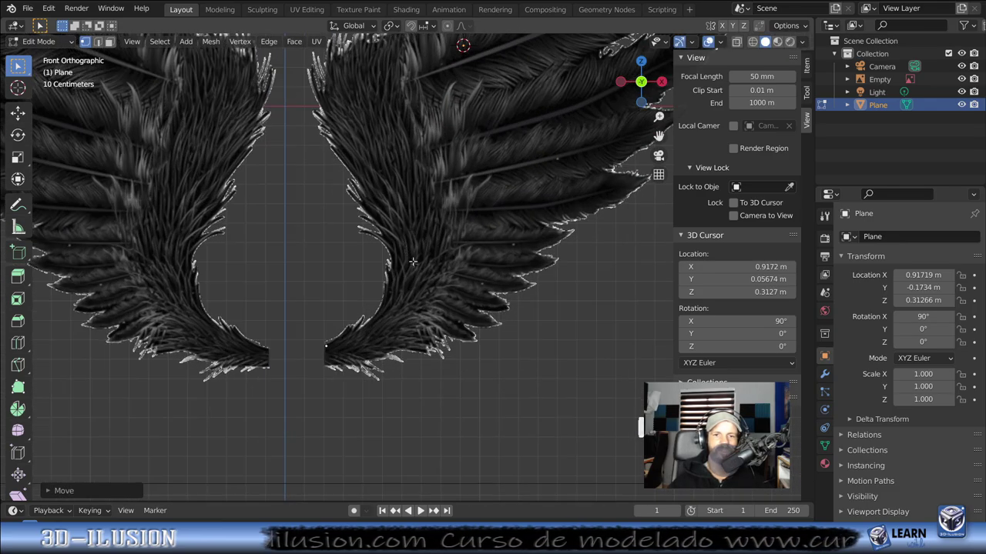
{"action": "middle_click_drag", "start_coordinate": [413, 262], "coordinate": [433, 337], "text": "shift"}
{"action": "key", "text": "g"}
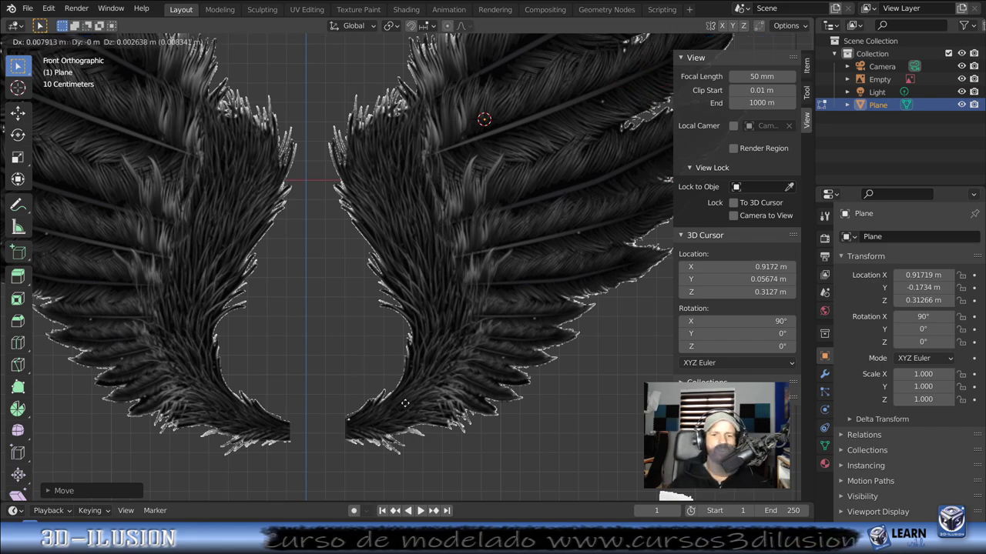
{"action": "left_click", "coordinate": [428, 392]}
Step: Extrude five vertices up the right wing's edge toward its top
{"action": "key", "text": "e"}
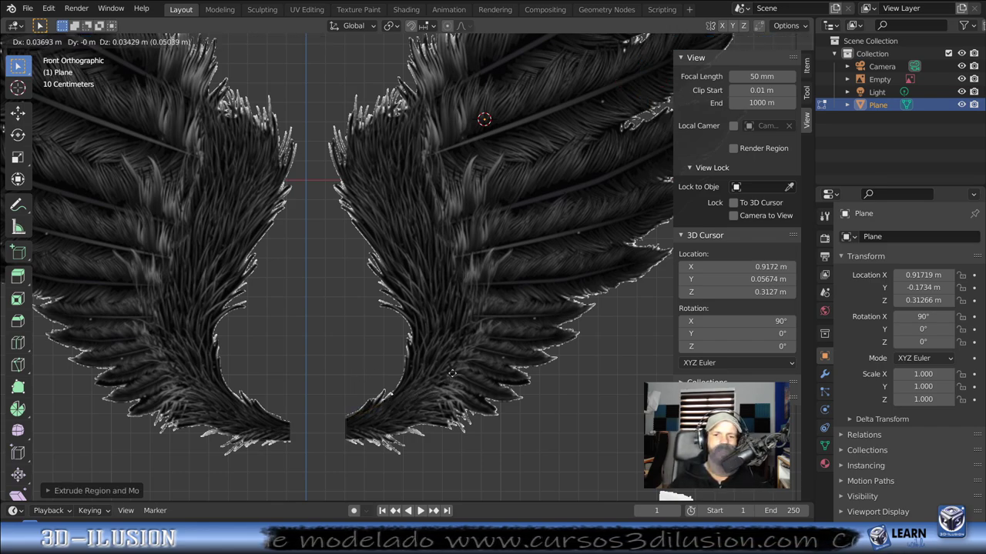
{"action": "left_click", "coordinate": [462, 359]}
{"action": "key", "text": "e"}
{"action": "left_click", "coordinate": [471, 325]}
{"action": "key", "text": "e"}
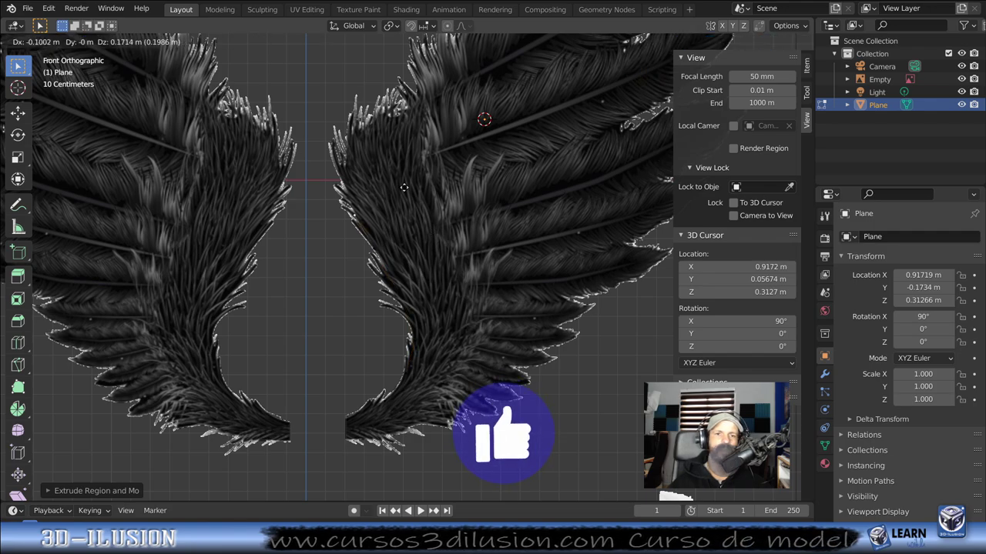
{"action": "left_click", "coordinate": [401, 164]}
{"action": "key", "text": "e"}
{"action": "left_click", "coordinate": [440, 127]}
{"action": "key", "text": "e"}
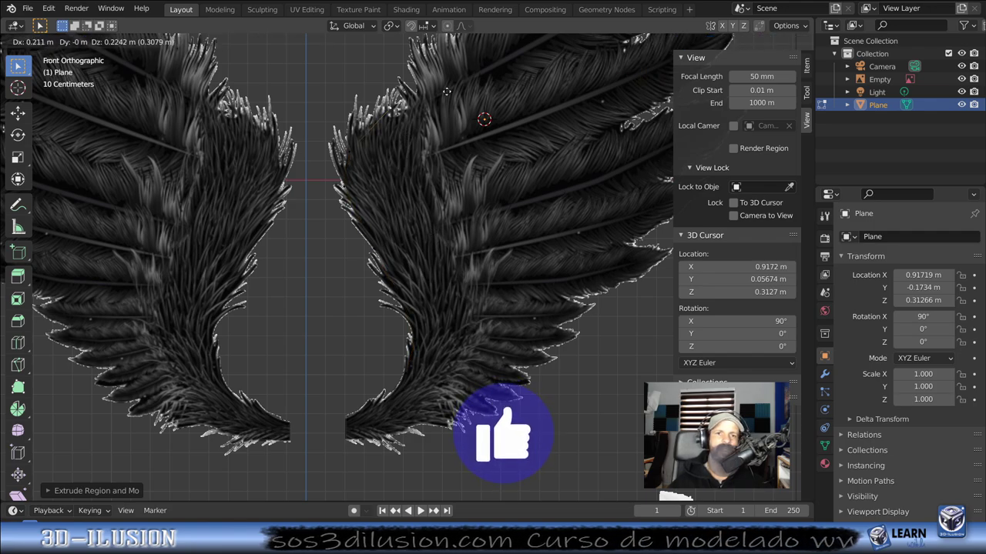
{"action": "left_click", "coordinate": [446, 91]}
Step: Extend the outline along the upper feather edge to the feather tip
{"action": "middle_click_drag", "start_coordinate": [447, 92], "coordinate": [396, 256], "text": "shift"}
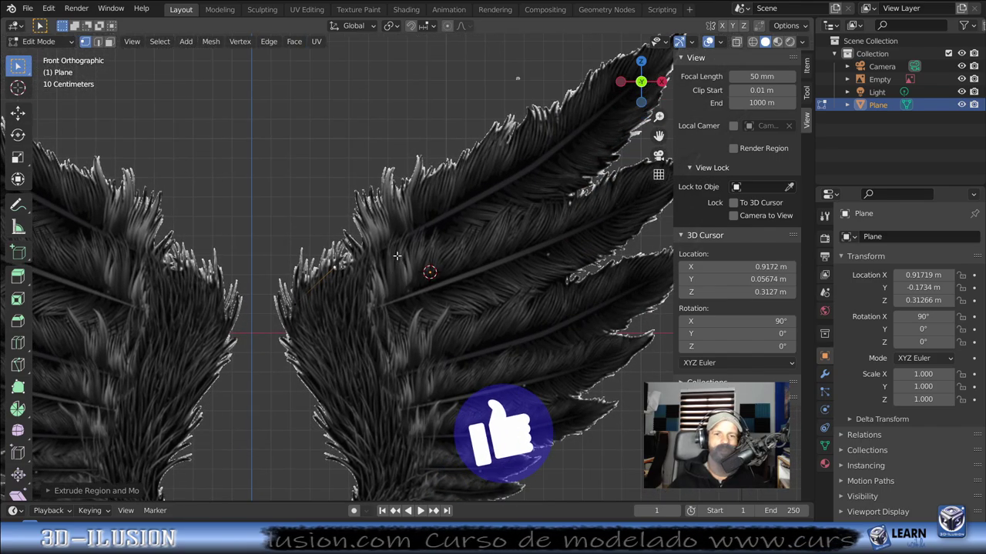
{"action": "key", "text": "e"}
{"action": "left_click", "coordinate": [405, 247]}
{"action": "key", "text": "g"}
{"action": "left_click", "coordinate": [409, 254]}
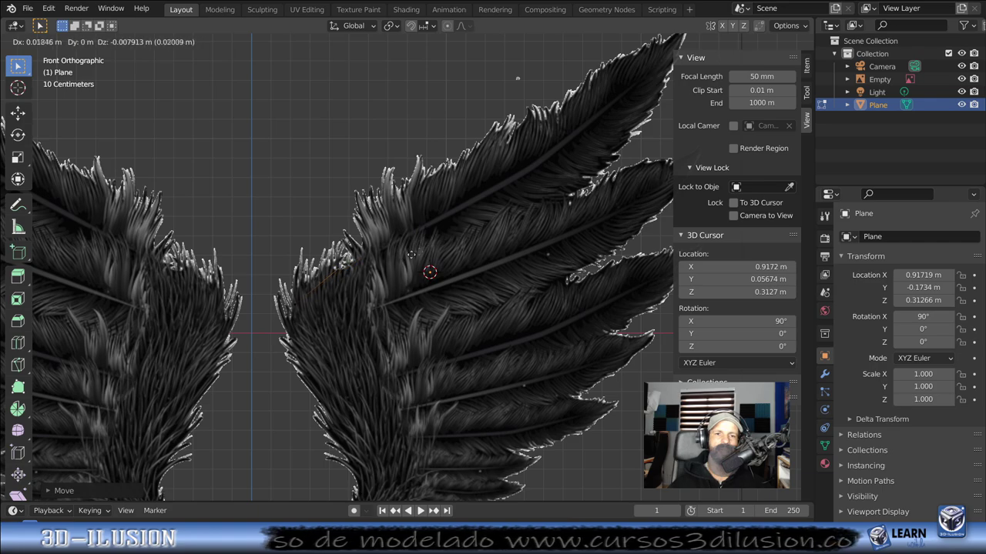
{"action": "left_click", "coordinate": [400, 253]}
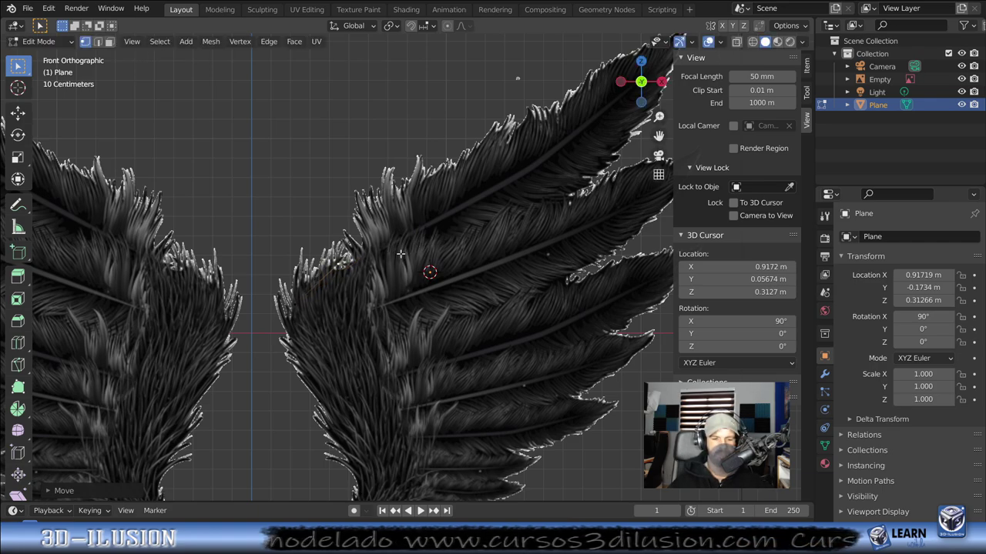
{"action": "key", "text": "e"}
{"action": "left_click", "coordinate": [446, 246]}
{"action": "key", "text": "g"}
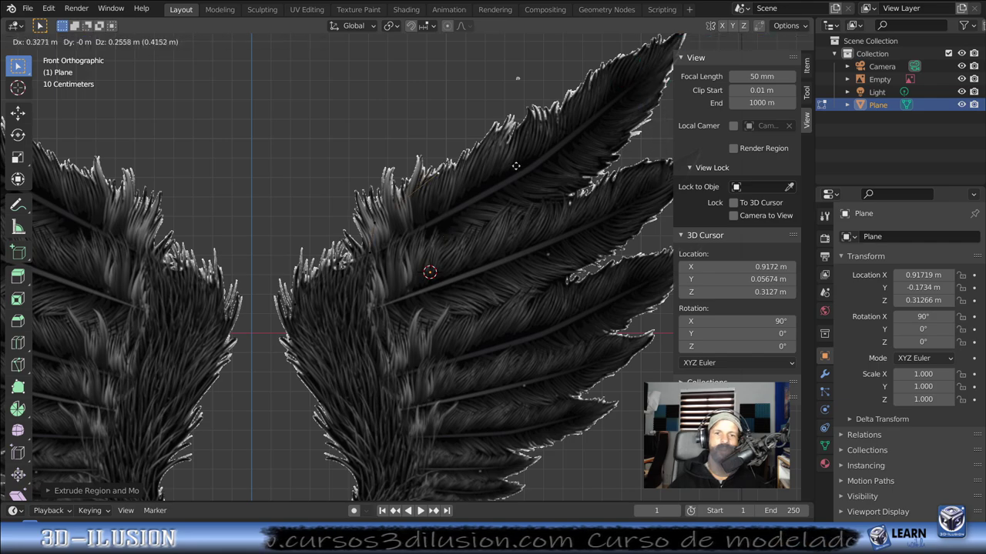
{"action": "left_click", "coordinate": [589, 123]}
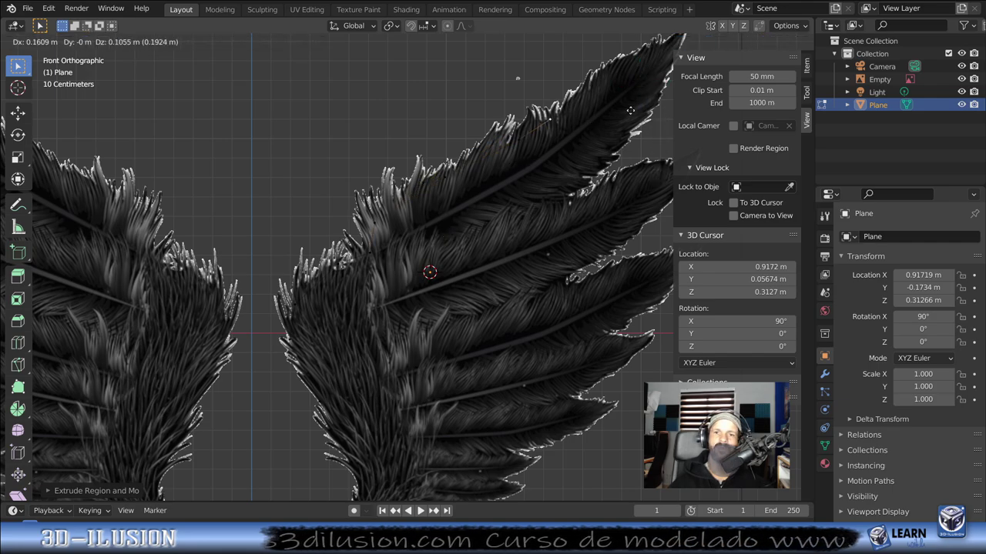
{"action": "key", "text": "g"}
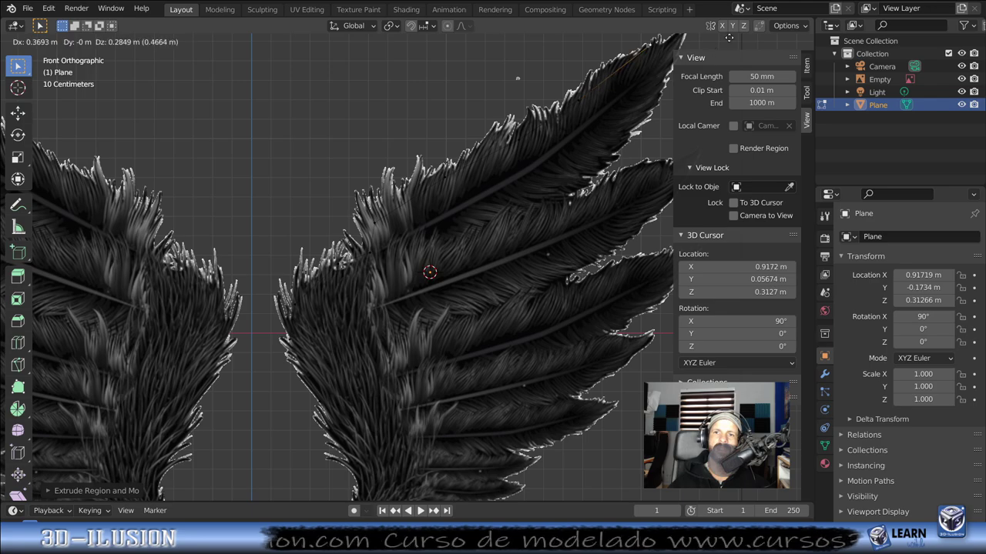
{"action": "left_click", "coordinate": [579, 94]}
{"action": "scroll", "coordinate": [593, 86], "scroll_direction": "right", "scroll_amount": 6, "text": "ctrl"}
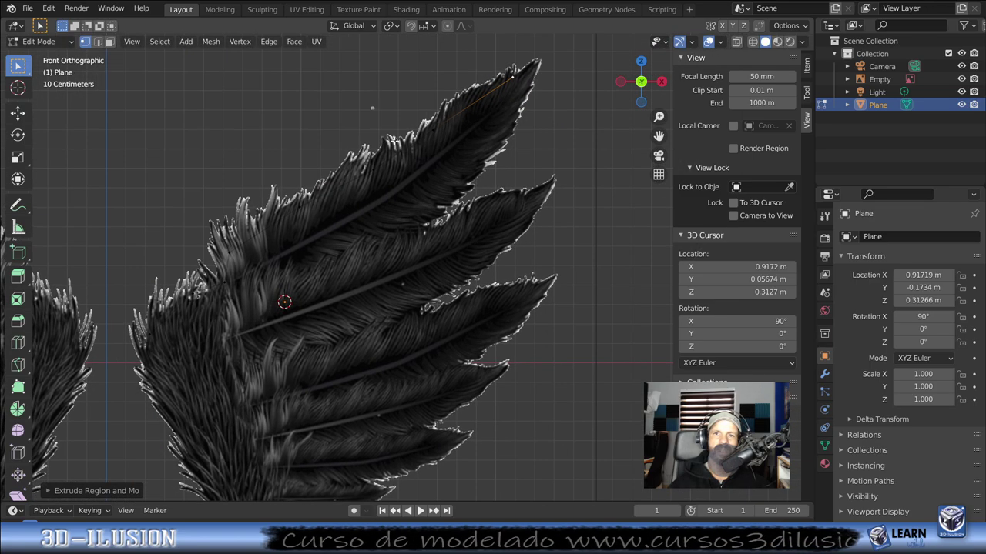
Step: Move the outline vertices from the top feather tip down along its edge
{"action": "key", "text": "g"}
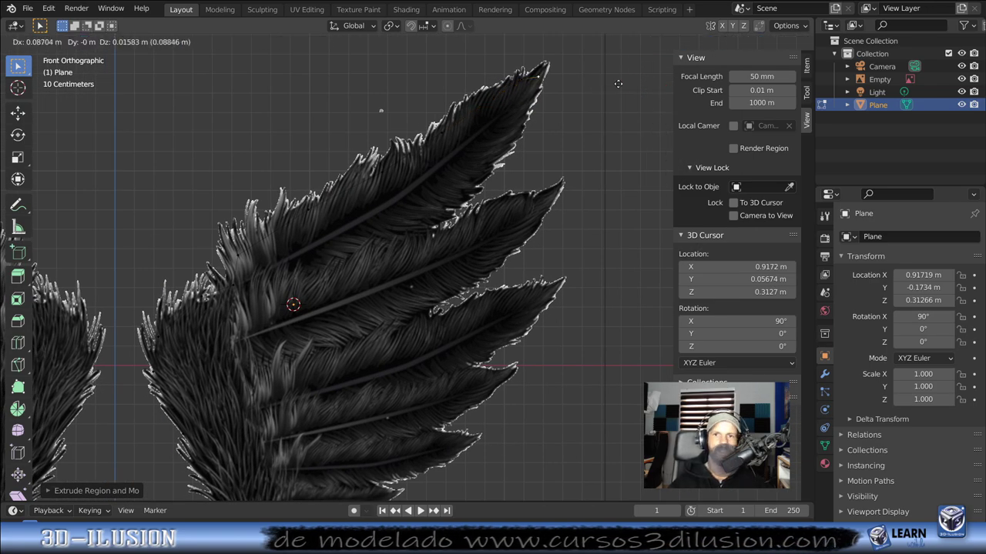
{"action": "left_click", "coordinate": [616, 80]}
{"action": "key", "text": "g"}
{"action": "left_click", "coordinate": [618, 92]}
{"action": "key", "text": "g"}
{"action": "left_click", "coordinate": [597, 131]}
{"action": "key", "text": "g"}
{"action": "left_click", "coordinate": [551, 188]}
{"action": "key", "text": "g"}
{"action": "left_click", "coordinate": [486, 252]}
{"action": "key", "text": "g"}
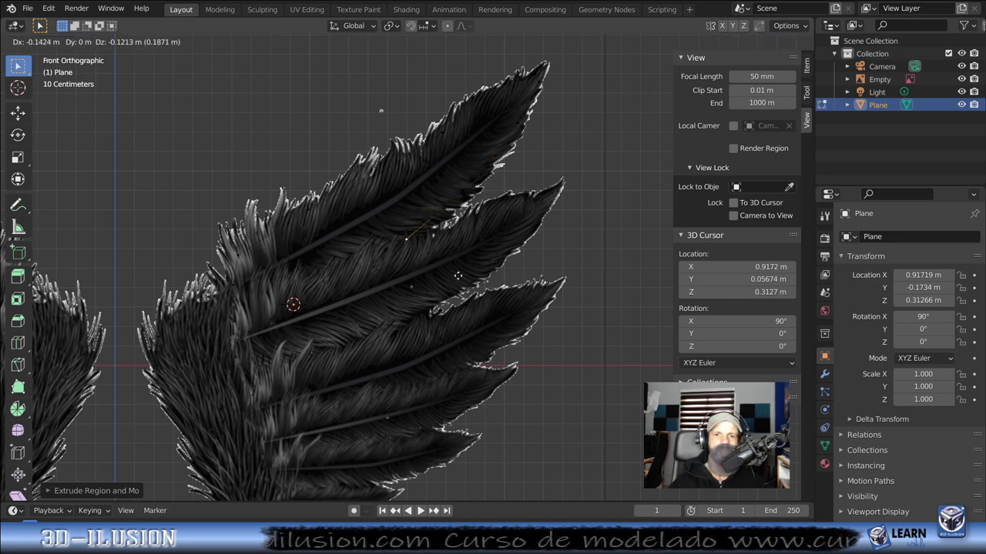
{"action": "left_click", "coordinate": [478, 270]}
Step: Move the next vertices outward onto the feather tips to the right
{"action": "key", "text": "g"}
{"action": "left_click", "coordinate": [487, 269]}
{"action": "key", "text": "g"}
{"action": "left_click", "coordinate": [524, 259]}
{"action": "key", "text": "g"}
{"action": "left_click", "coordinate": [565, 237]}
{"action": "key", "text": "g"}
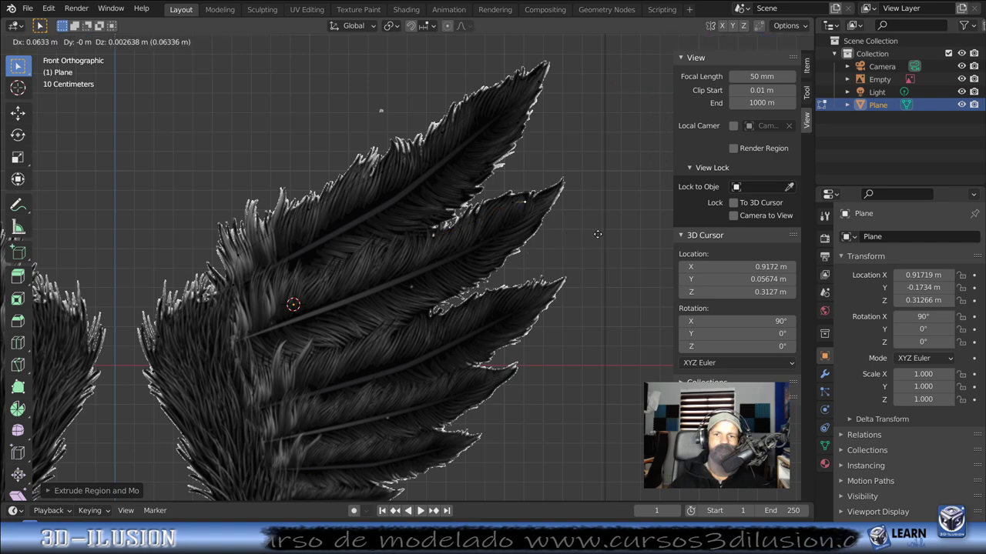
{"action": "left_click", "coordinate": [565, 237]}
{"action": "key", "text": "g"}
{"action": "left_click", "coordinate": [622, 228]}
Step: Set the following vertices down and inward along the feather outline
{"action": "key", "text": "g"}
{"action": "left_click", "coordinate": [583, 282]}
{"action": "key", "text": "g"}
{"action": "left_click", "coordinate": [551, 308]}
{"action": "key", "text": "g"}
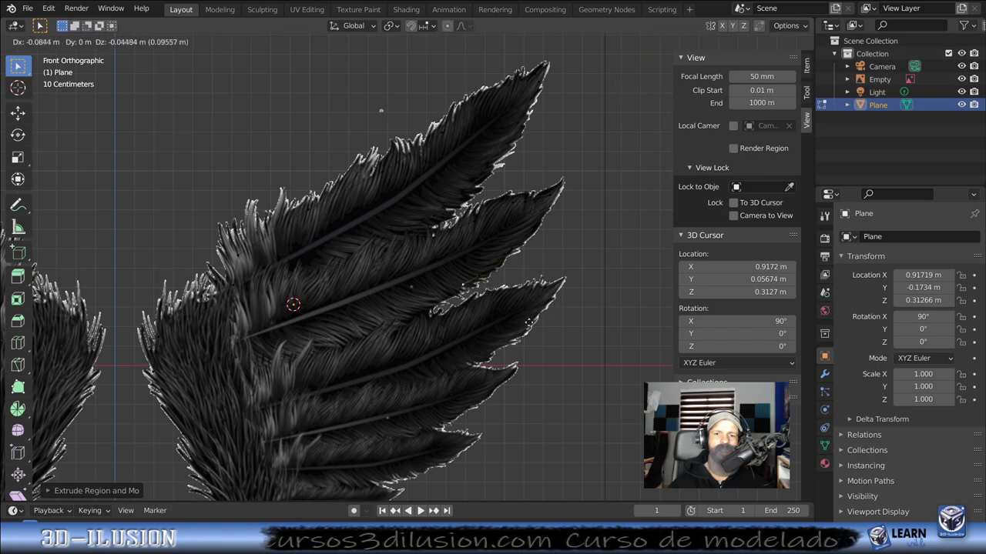
{"action": "left_click", "coordinate": [516, 326]}
{"action": "key", "text": "g"}
{"action": "left_click", "coordinate": [487, 349]}
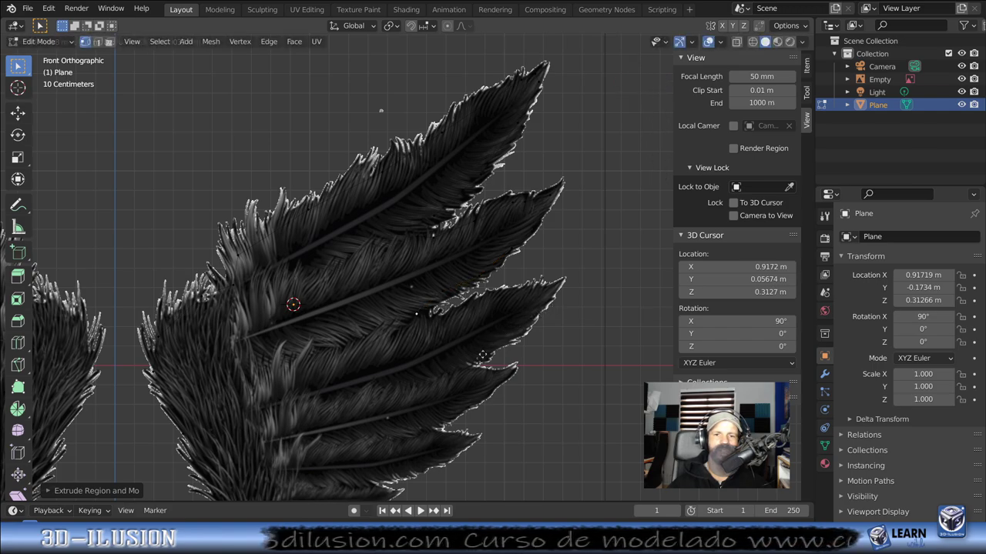
Step: Move another run of vertices outward to the next feather tip
{"action": "key", "text": "g"}
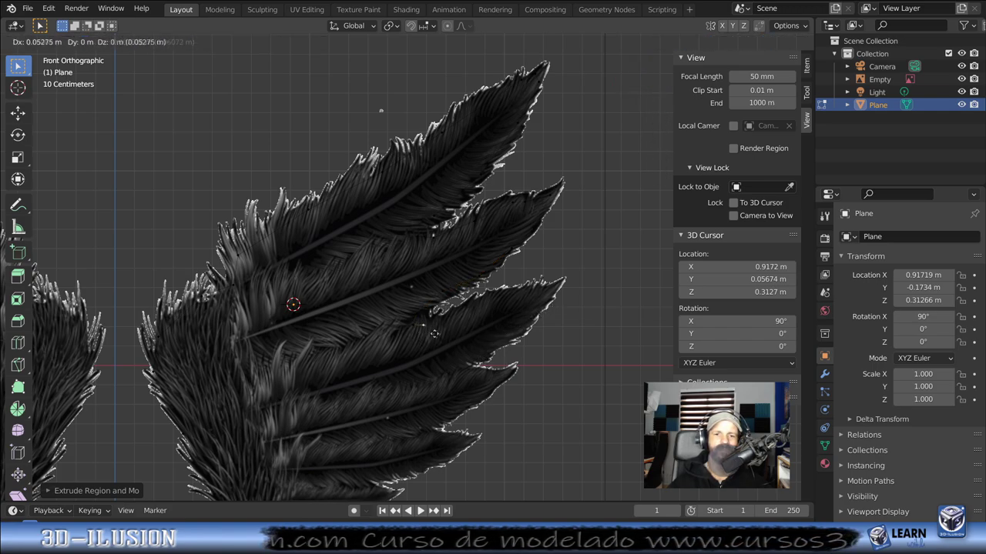
{"action": "left_click", "coordinate": [439, 335]}
{"action": "key", "text": "g"}
{"action": "left_click", "coordinate": [472, 330]}
{"action": "key", "text": "g"}
{"action": "left_click", "coordinate": [492, 316]}
{"action": "key", "text": "g"}
{"action": "left_click", "coordinate": [516, 304]}
{"action": "key", "text": "g"}
{"action": "left_click", "coordinate": [537, 300]}
{"action": "key", "text": "g"}
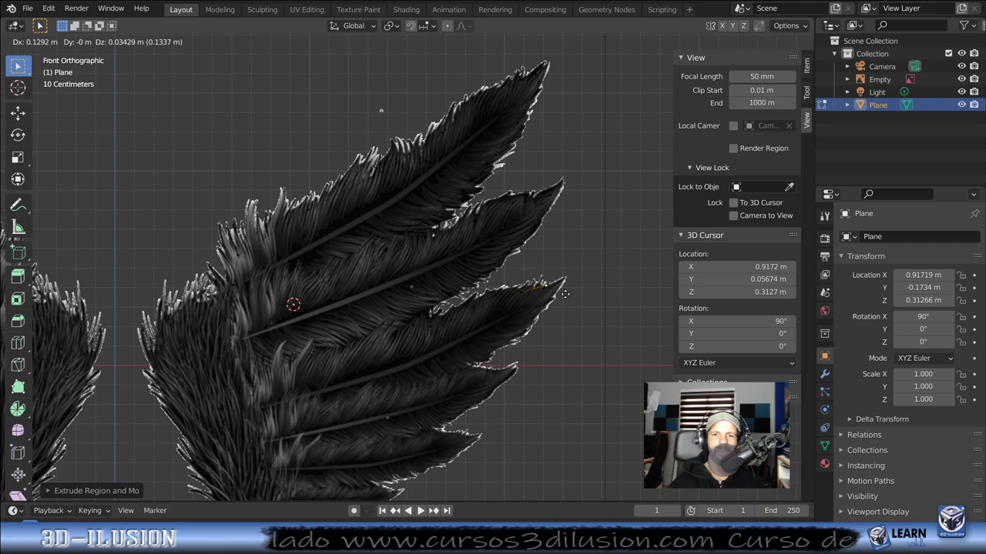
{"action": "left_click", "coordinate": [564, 297]}
{"action": "key", "text": "g"}
{"action": "left_click", "coordinate": [570, 296]}
{"action": "key", "text": "g"}
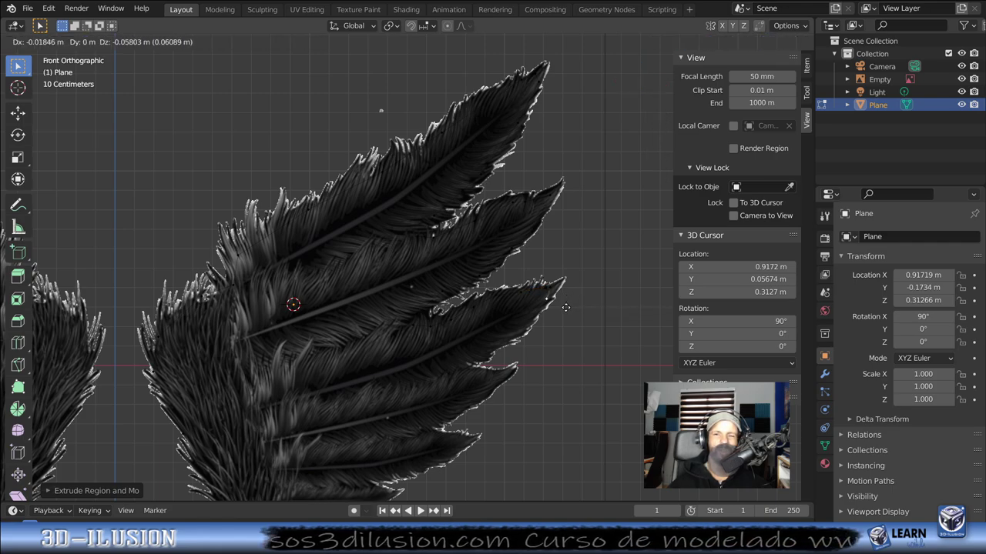
{"action": "left_click", "coordinate": [566, 308]}
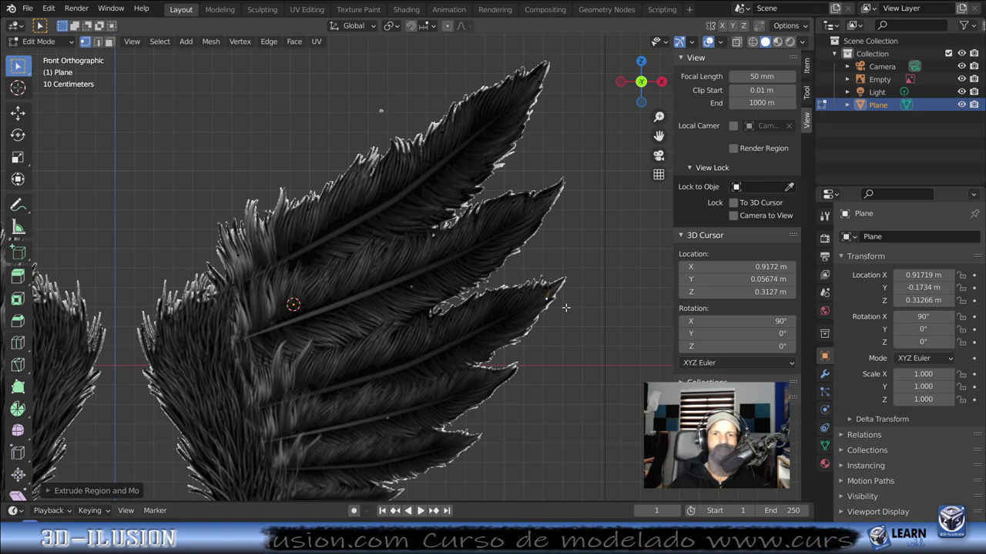
Step: Place the feather-tip vertex and extrude the outline down to the lower feather tip
{"action": "key", "text": "g"}
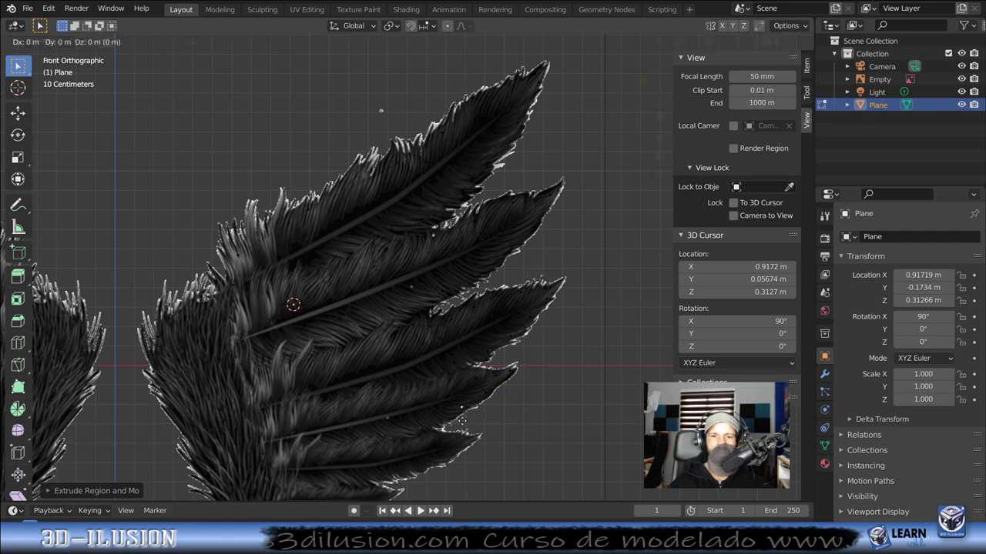
{"action": "left_click", "coordinate": [436, 439]}
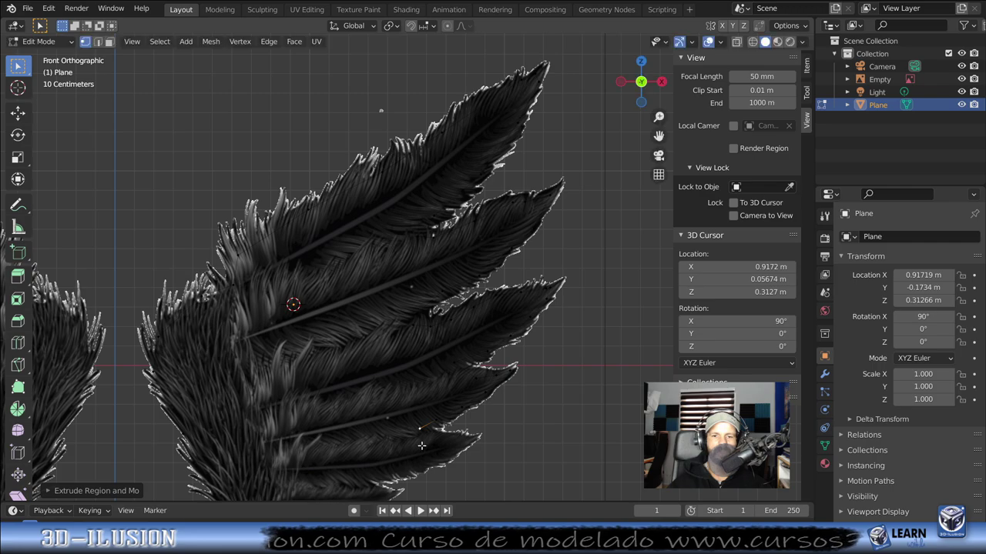
{"action": "left_click", "coordinate": [462, 454]}
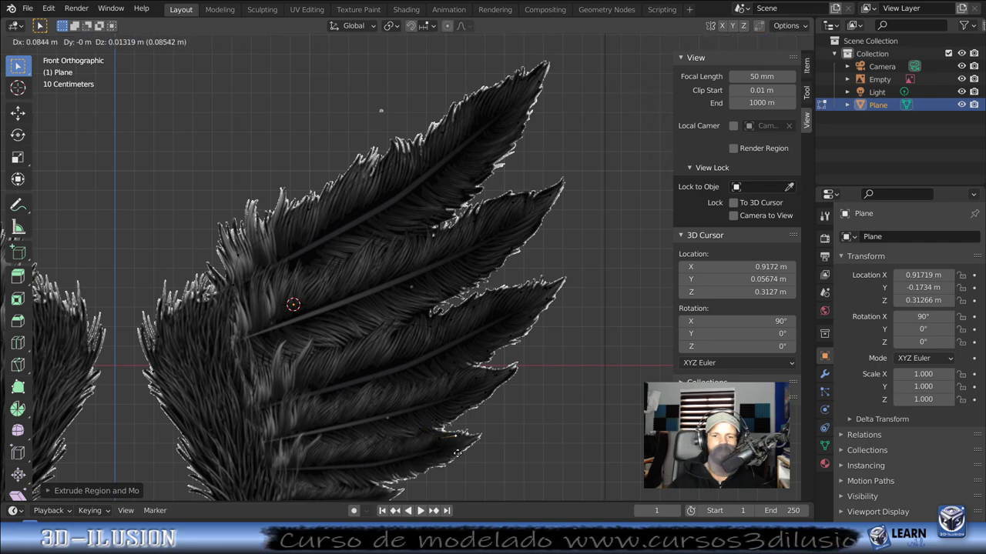
{"action": "key", "text": "e"}
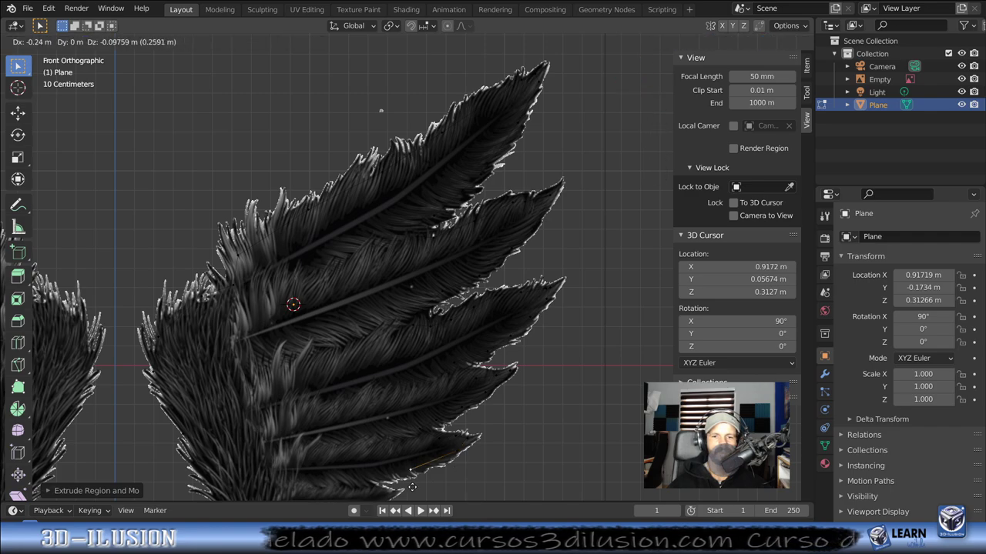
{"action": "left_click", "coordinate": [359, 499]}
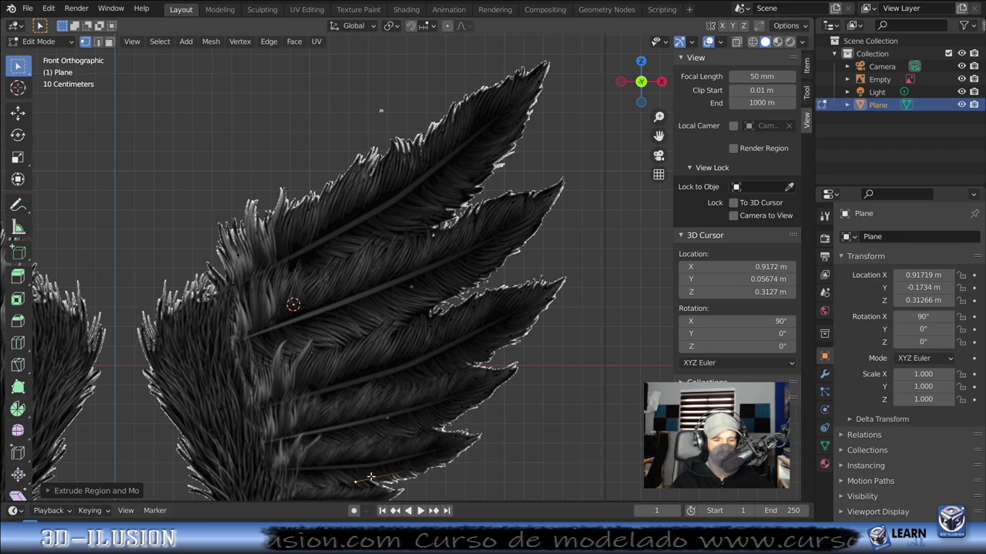
{"action": "scroll", "coordinate": [371, 478], "scroll_direction": "down", "scroll_amount": 2}
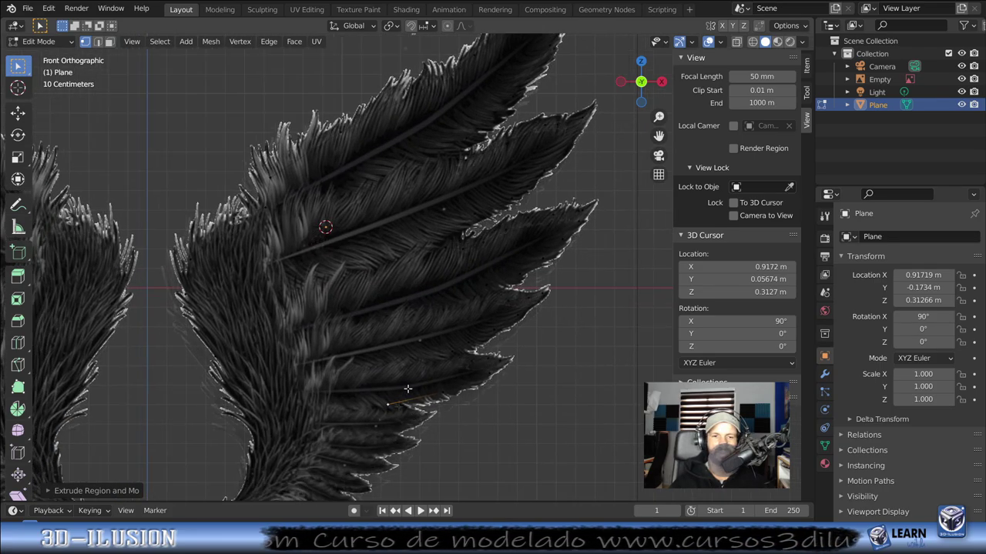
Step: Extrude outline vertices along the edges of the first lower feathers and their tips
{"action": "scroll", "coordinate": [370, 477], "scroll_direction": "down", "scroll_amount": 2}
{"action": "scroll", "coordinate": [449, 208], "scroll_direction": "up", "scroll_amount": 4}
{"action": "middle_click_drag", "start_coordinate": [449, 208], "coordinate": [428, 261], "text": "shift"}
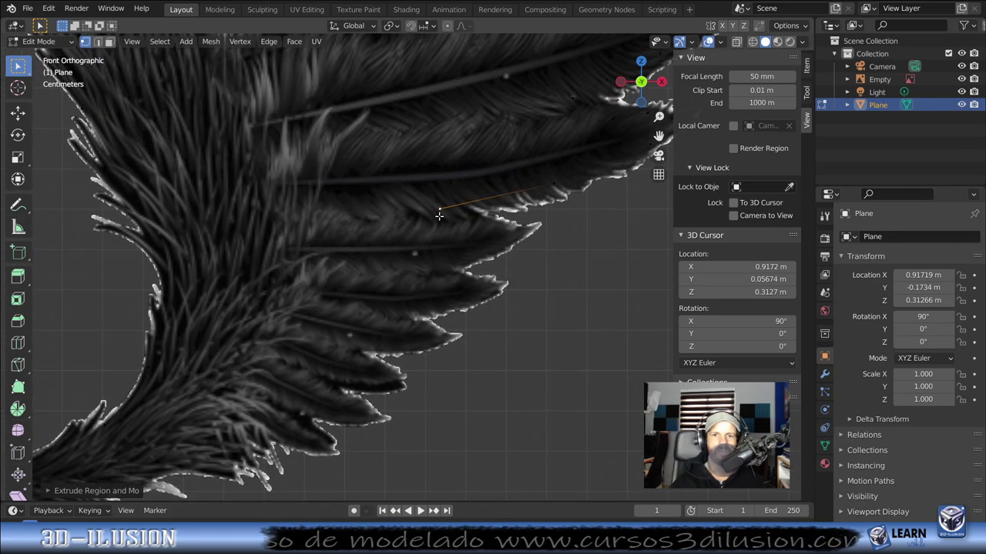
{"action": "key", "text": "e"}
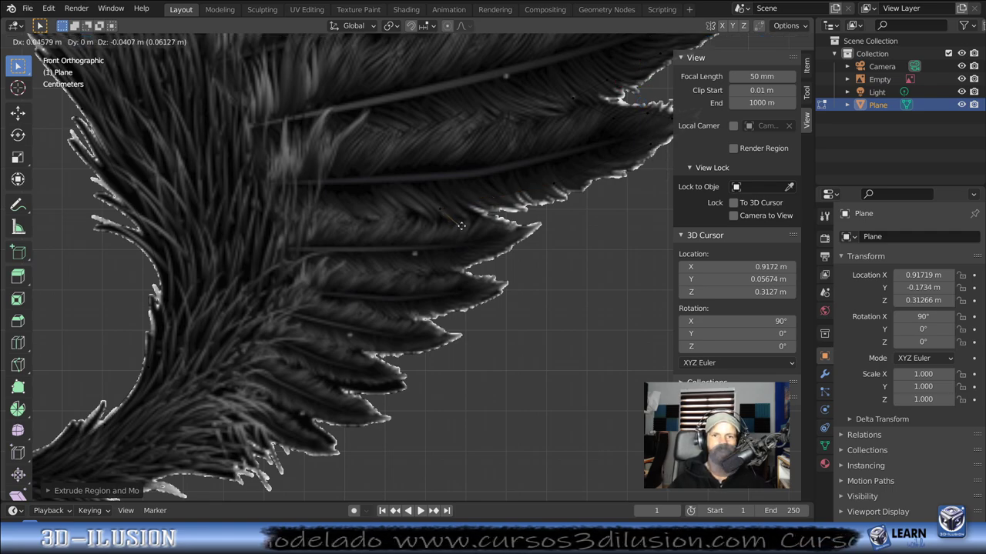
{"action": "left_click", "coordinate": [510, 230]}
{"action": "key", "text": "e"}
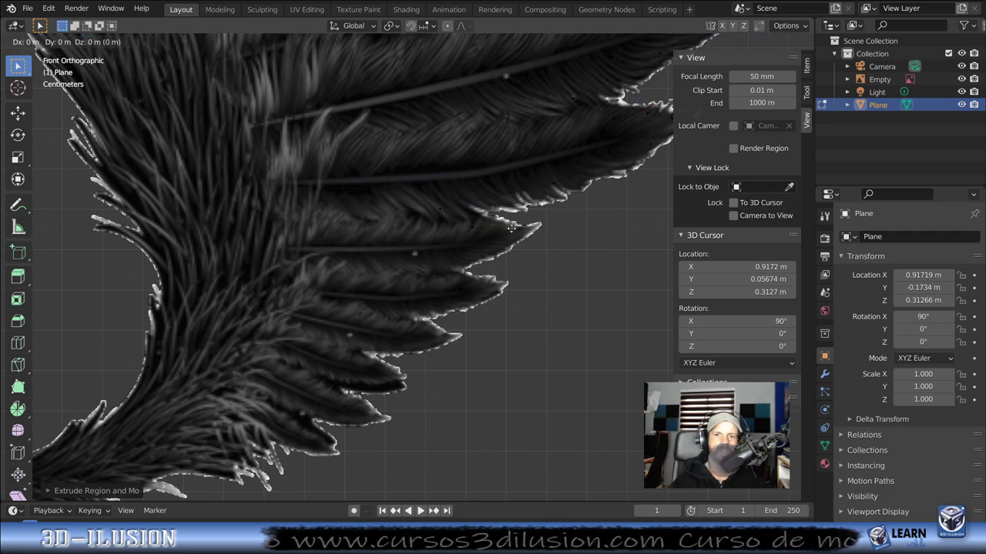
{"action": "left_click", "coordinate": [497, 249]}
{"action": "key", "text": "e"}
{"action": "left_click", "coordinate": [468, 262]}
{"action": "key", "text": "e"}
{"action": "left_click", "coordinate": [387, 282]}
{"action": "key", "text": "e"}
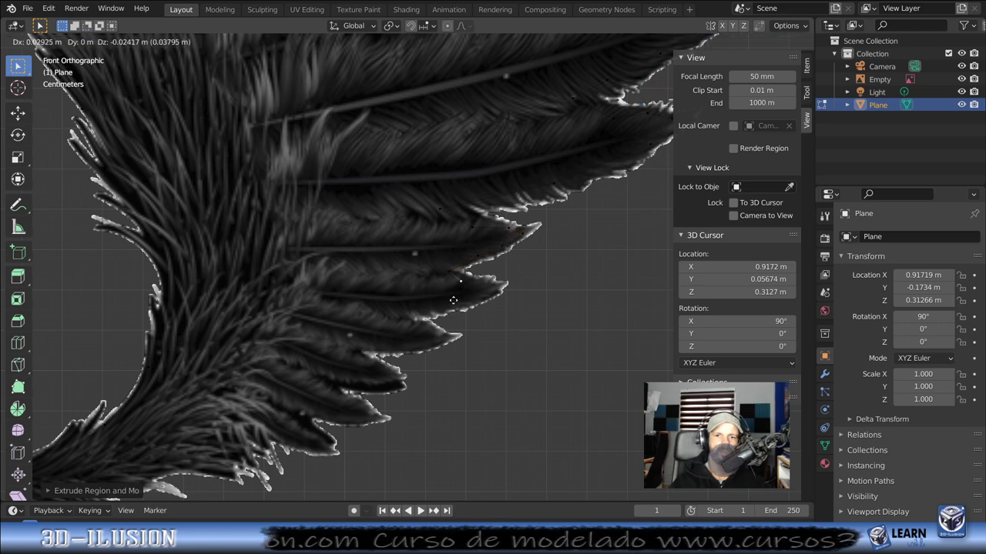
{"action": "left_click", "coordinate": [481, 305]}
{"action": "key", "text": "e"}
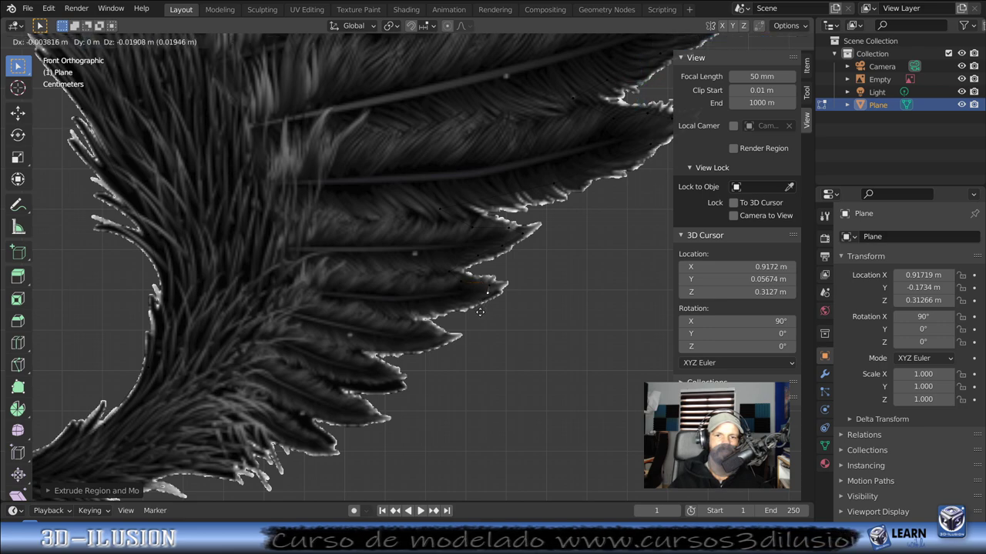
{"action": "left_click", "coordinate": [482, 311]}
Step: Continue extruding vertices through the next feather tips and notches further down the wing
{"action": "key", "text": "e"}
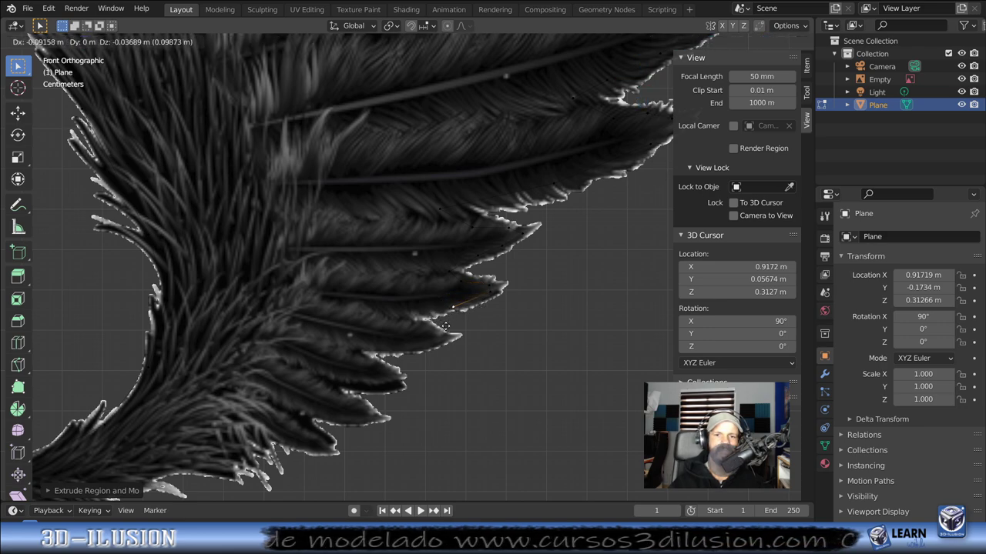
{"action": "left_click", "coordinate": [424, 332]}
{"action": "key", "text": "e"}
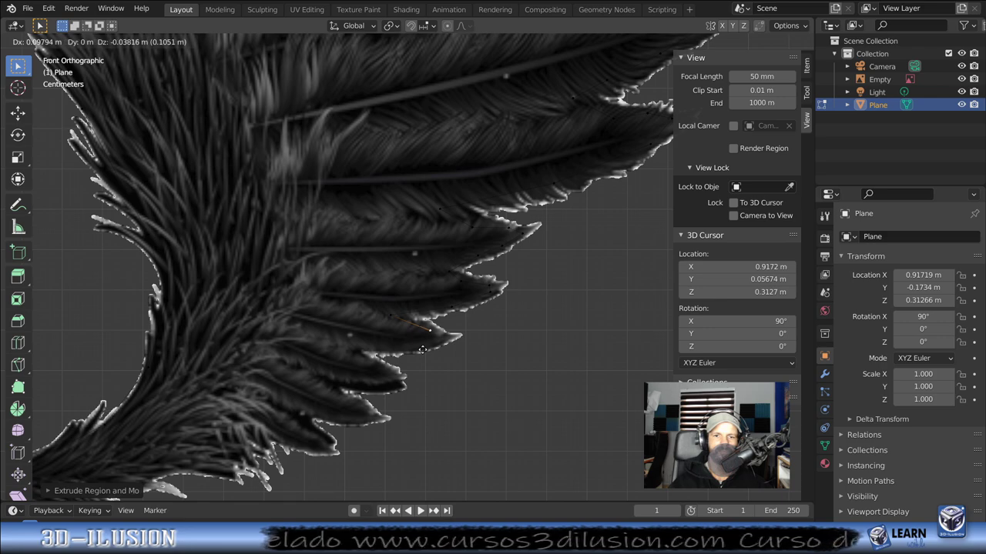
{"action": "left_click", "coordinate": [438, 356]}
{"action": "key", "text": "e"}
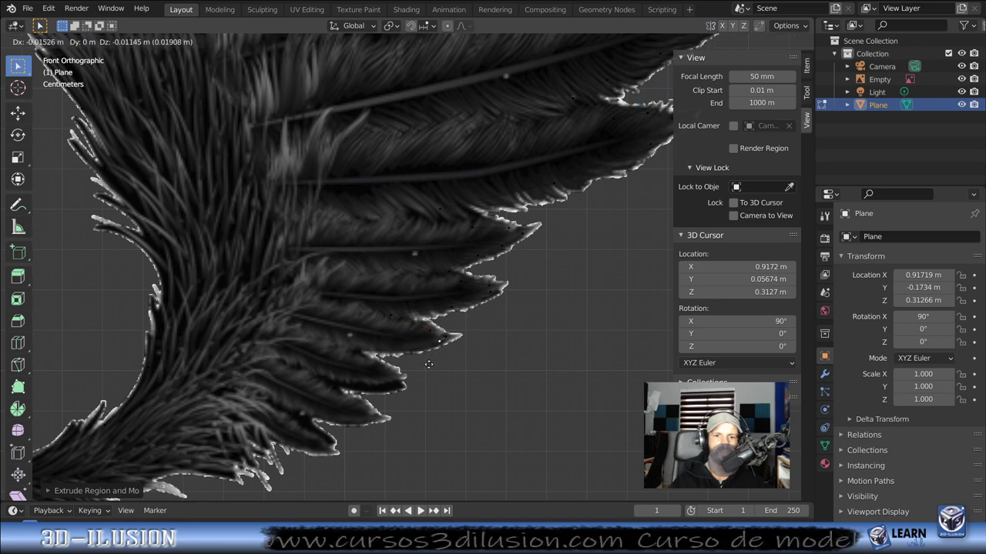
{"action": "left_click", "coordinate": [334, 373]}
{"action": "key", "text": "e"}
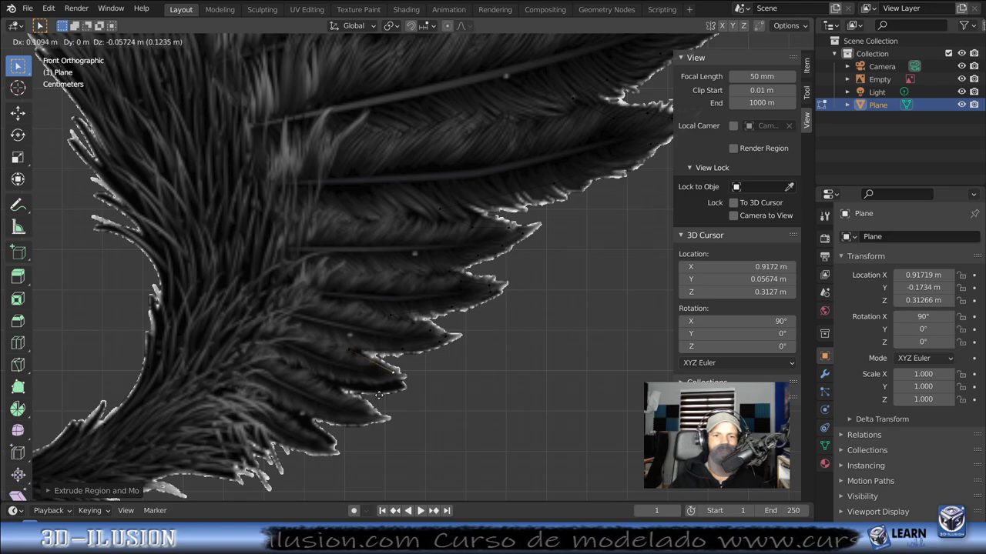
{"action": "left_click", "coordinate": [383, 404]}
{"action": "key", "text": "e"}
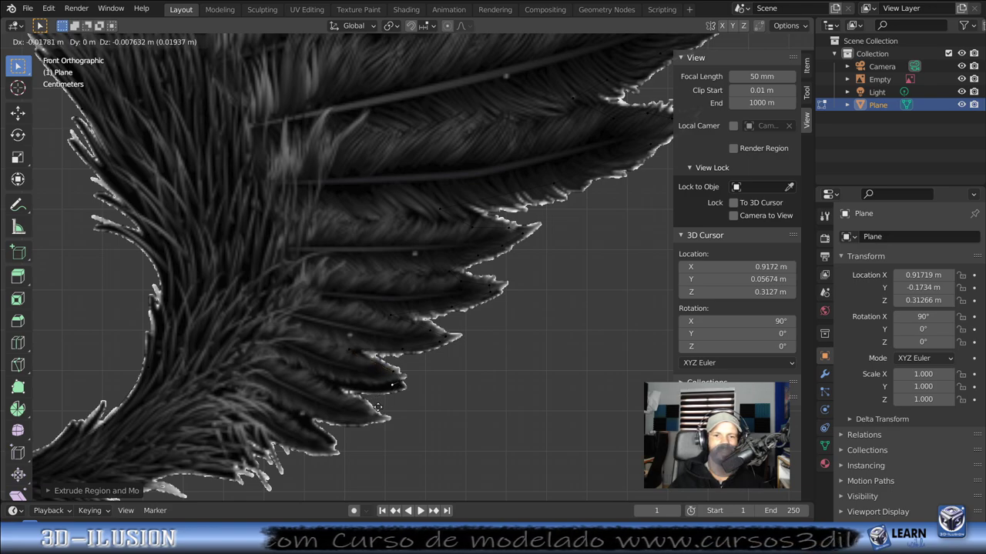
{"action": "left_click", "coordinate": [378, 408]}
{"action": "scroll", "coordinate": [366, 398], "scroll_direction": "up", "scroll_amount": 2}
{"action": "scroll", "coordinate": [367, 399], "scroll_direction": "up", "scroll_amount": 2}
{"action": "key", "text": "e"}
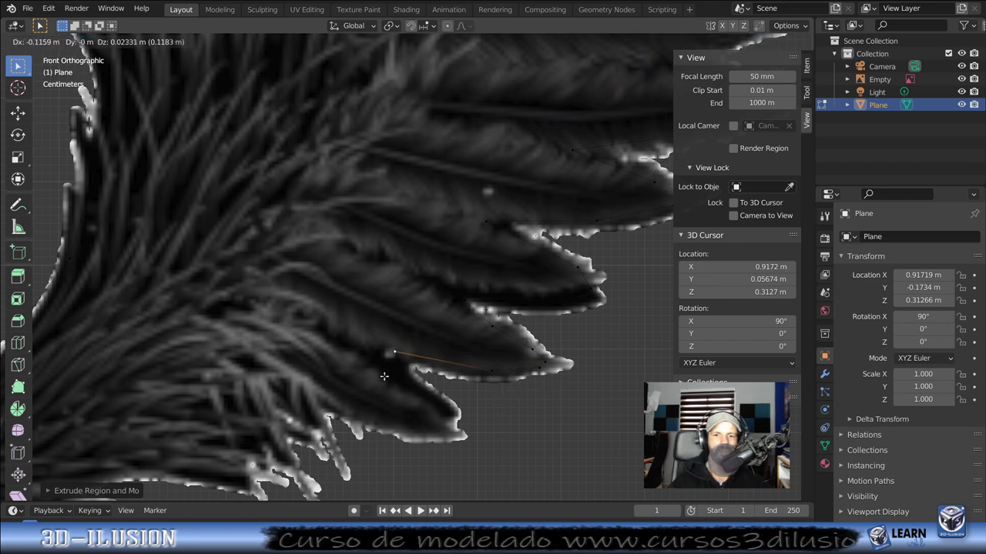
{"action": "left_click", "coordinate": [387, 410]}
{"action": "key", "text": "e"}
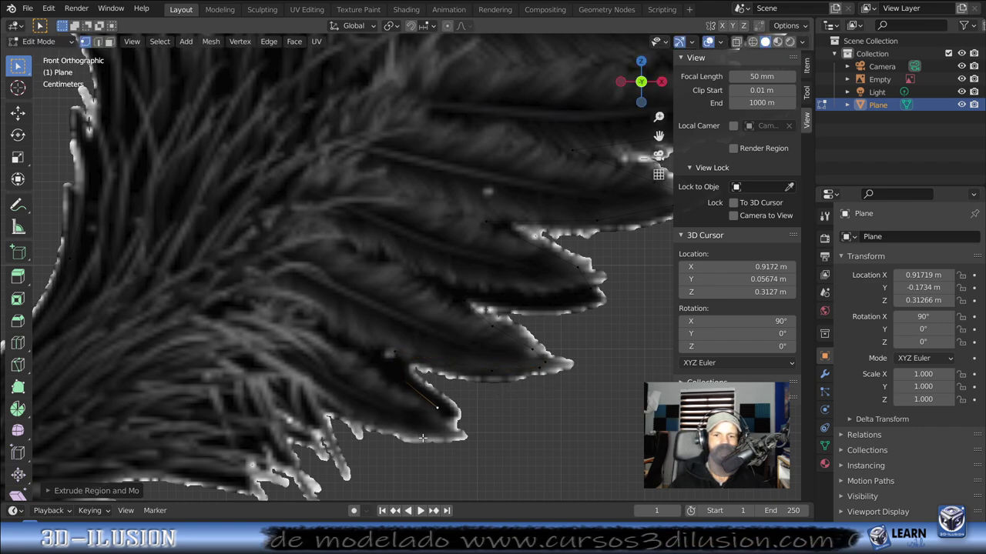
{"action": "left_click", "coordinate": [431, 452]}
{"action": "key", "text": "e"}
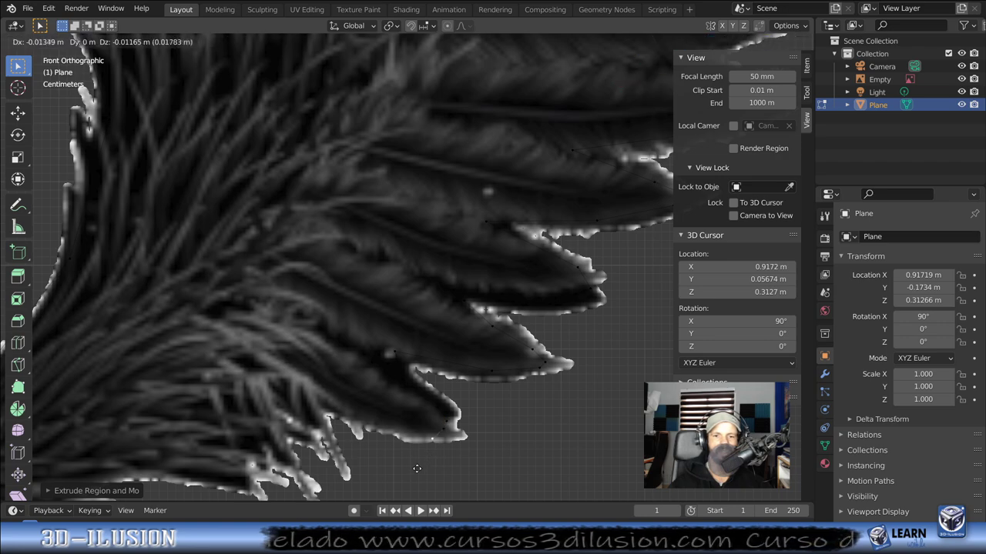
{"action": "left_click", "coordinate": [375, 454]}
{"action": "key", "text": "e"}
{"action": "left_click", "coordinate": [288, 426]}
{"action": "key", "text": "e"}
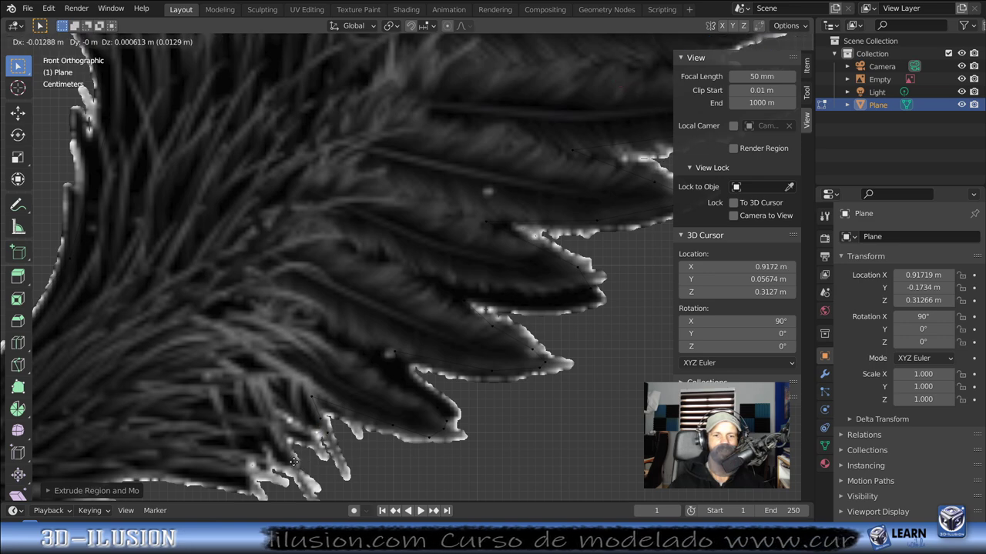
{"action": "scroll", "coordinate": [291, 476], "scroll_direction": "up", "scroll_amount": 5}
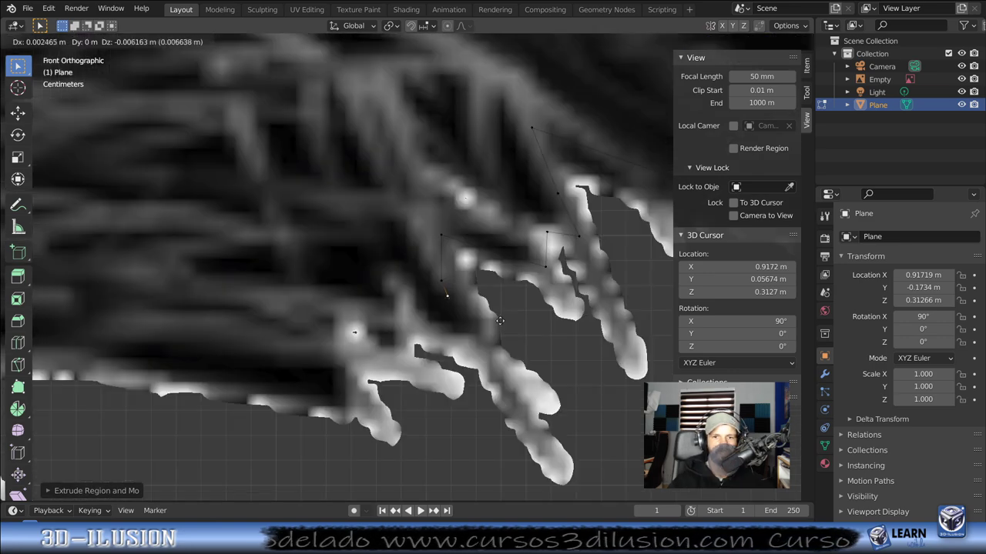
Step: Extrude the last vertices around the small lower feather tips and along the lower wing edge
{"action": "left_click", "coordinate": [477, 346]}
{"action": "key", "text": "e"}
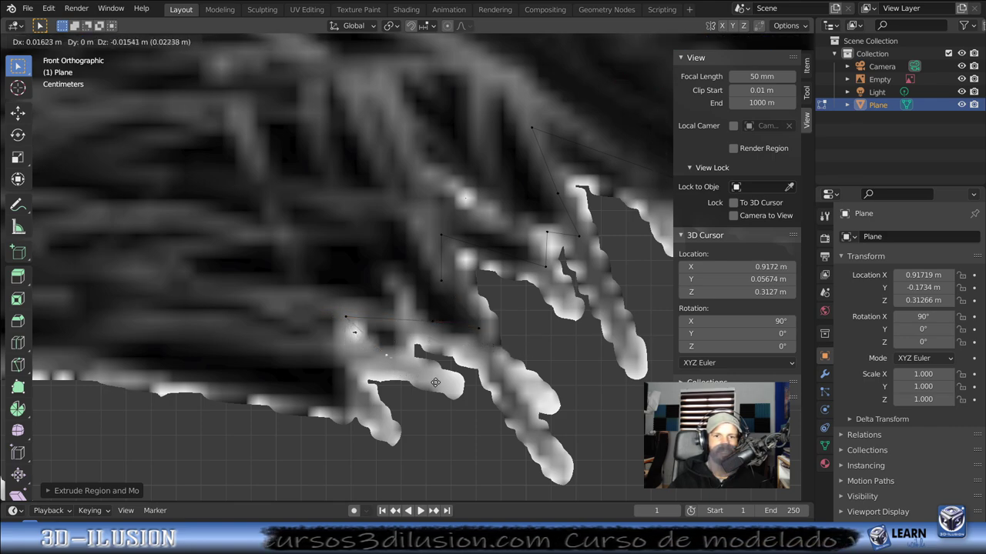
{"action": "left_click", "coordinate": [454, 392]}
{"action": "key", "text": "e"}
{"action": "left_click", "coordinate": [397, 391]}
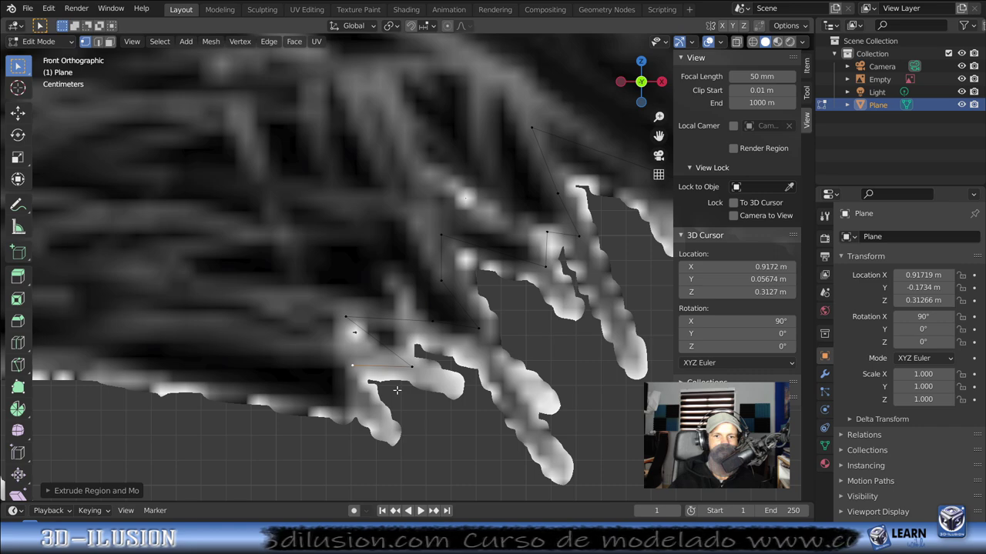
{"action": "key", "text": "e"}
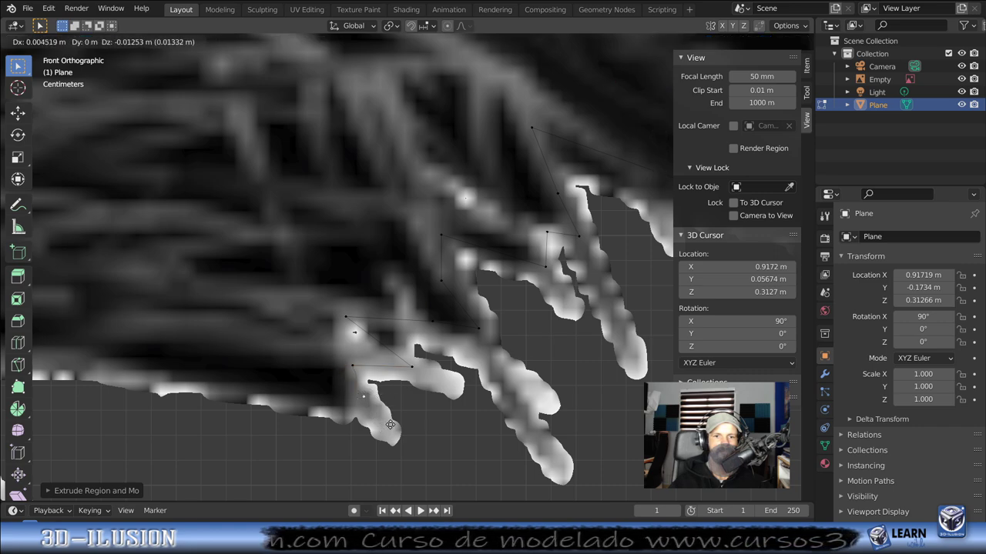
{"action": "left_click", "coordinate": [391, 424]}
{"action": "key", "text": "e"}
{"action": "left_click", "coordinate": [336, 440]}
{"action": "key", "text": "e"}
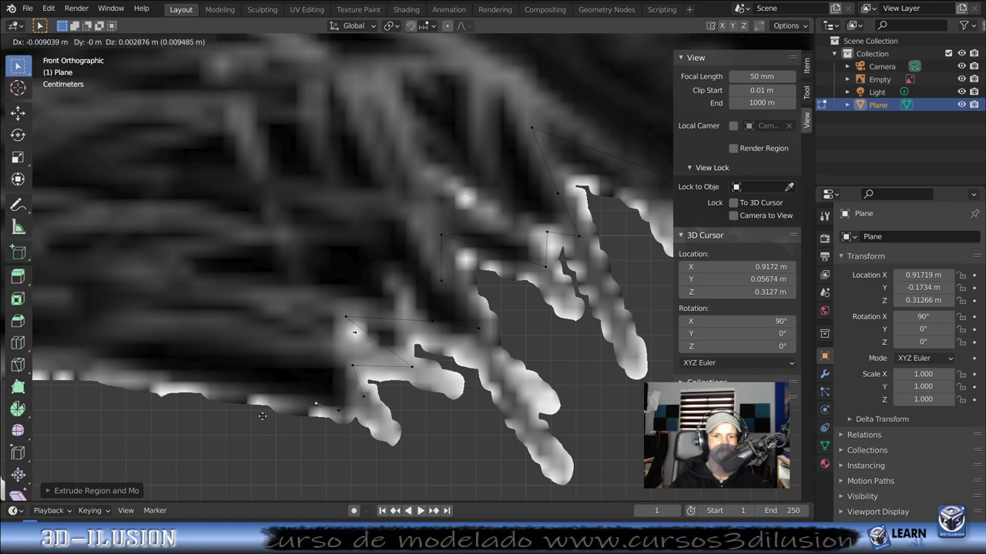
{"action": "left_click", "coordinate": [226, 406]}
Step: Move the outline's end vertices onto the straight left edge of the wing base
{"action": "middle_click_drag", "start_coordinate": [224, 406], "coordinate": [358, 396]}
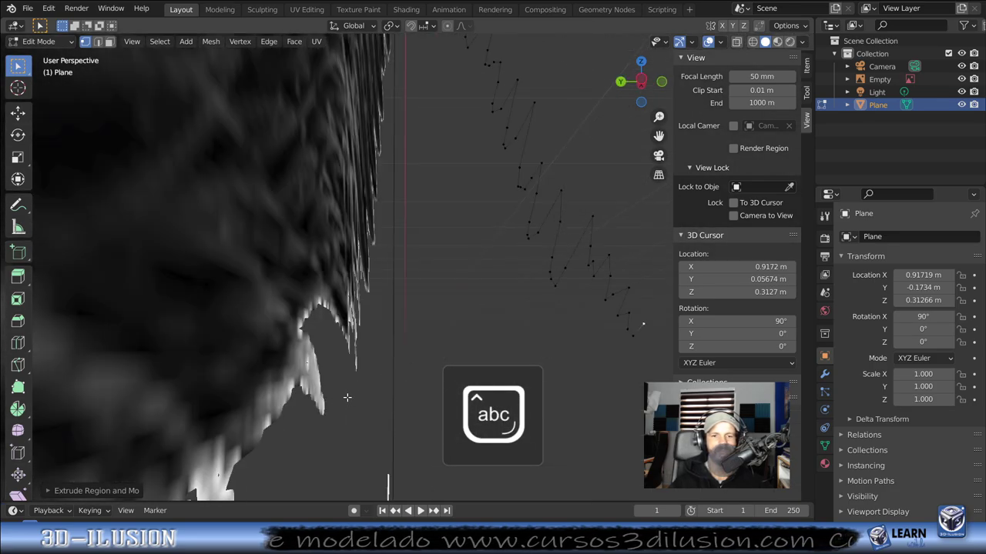
{"action": "key", "text": "KP_7"}
{"action": "key", "text": "KP_1"}
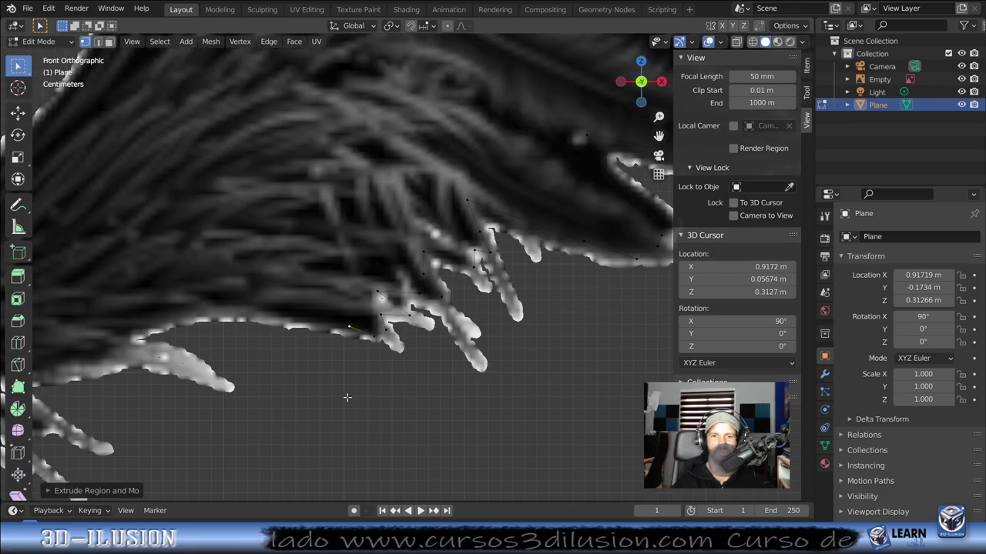
{"action": "scroll", "coordinate": [347, 398], "scroll_direction": "down", "scroll_amount": 2}
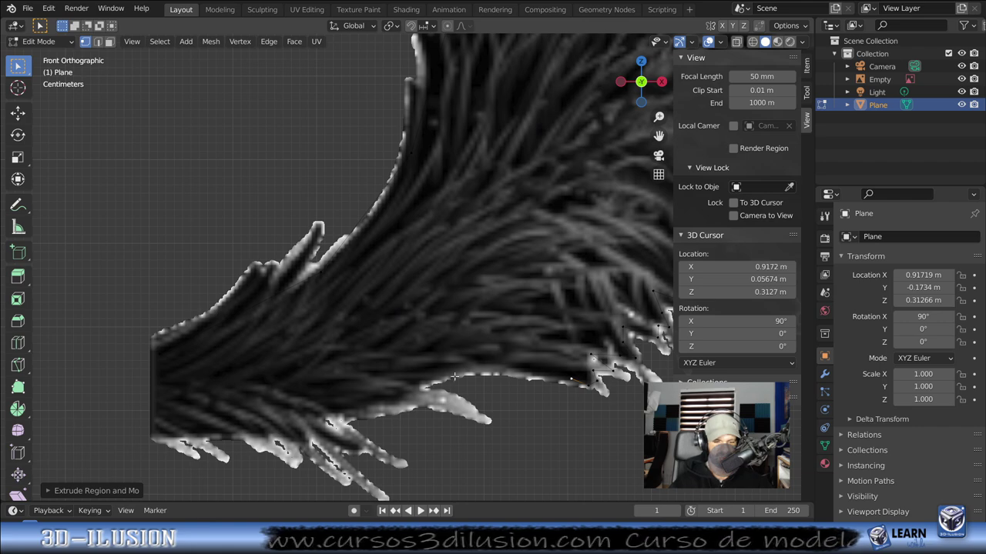
{"action": "key", "text": "g"}
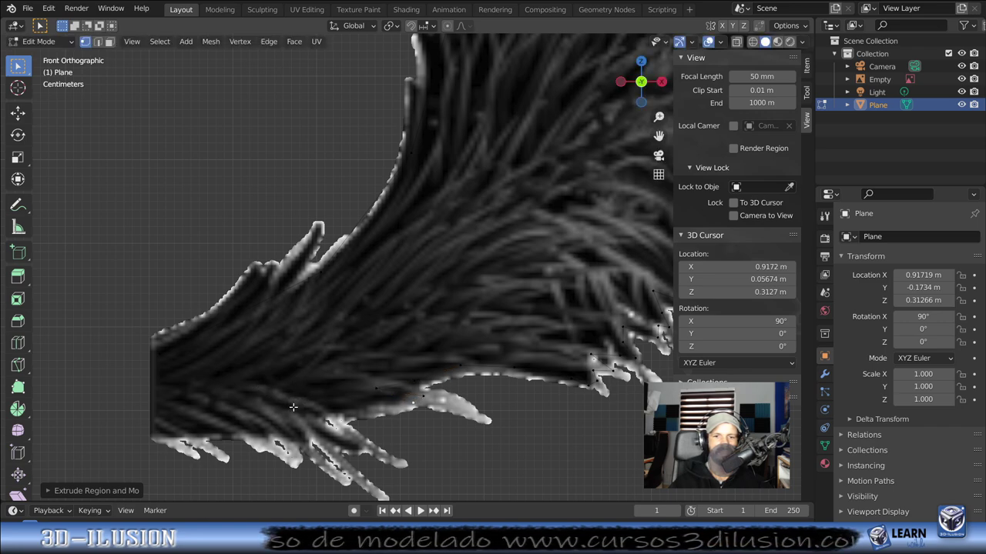
{"action": "left_click", "coordinate": [206, 419]}
{"action": "key", "text": "g"}
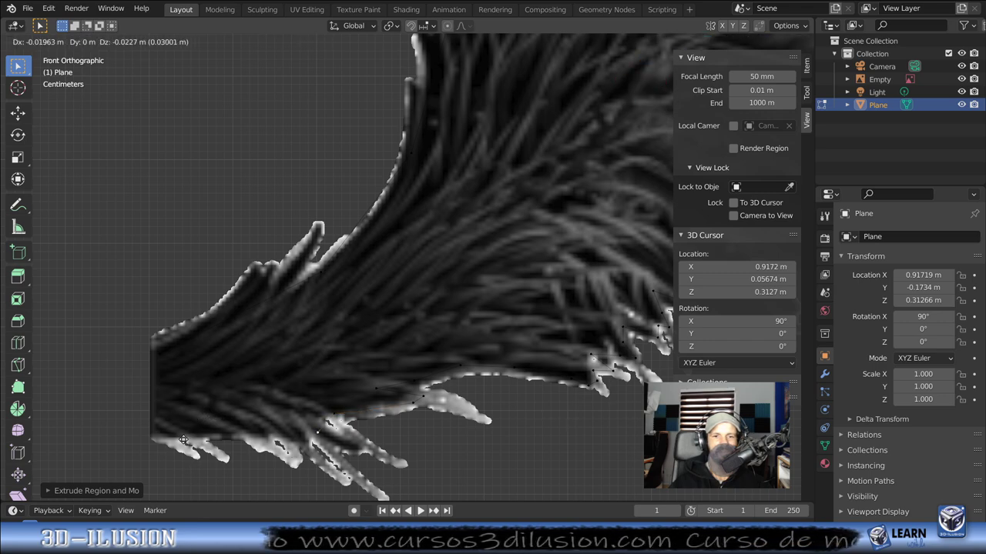
{"action": "left_click", "coordinate": [140, 432]}
{"action": "key", "text": "g"}
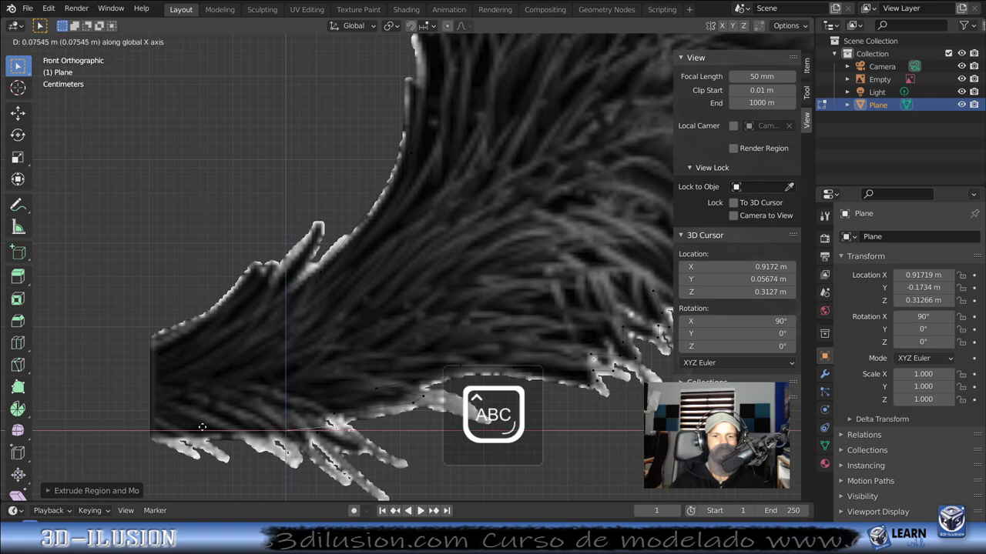
{"action": "left_click", "coordinate": [196, 425]}
Step: Slide the bottom edge left onto the base and select both open end vertices
{"action": "middle_click_drag", "start_coordinate": [198, 425], "coordinate": [401, 351], "text": "shift"}
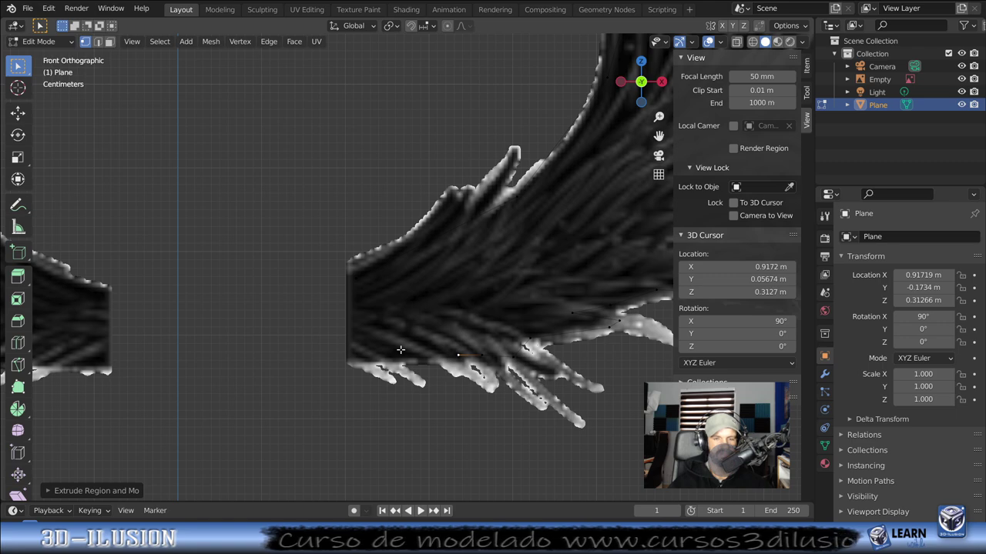
{"action": "key", "text": "g"}
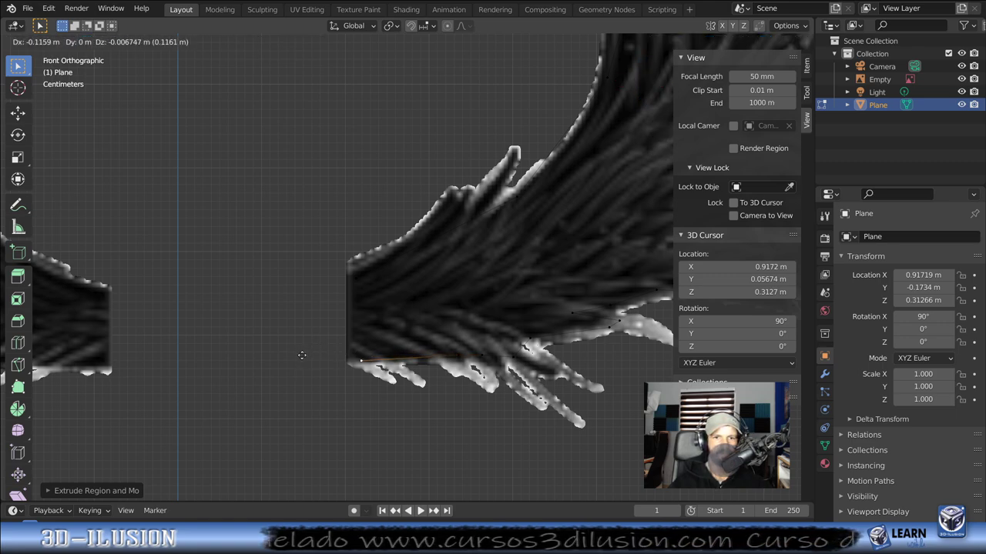
{"action": "left_click", "coordinate": [299, 354]}
{"action": "left_click_drag", "start_coordinate": [315, 223], "coordinate": [398, 295]}
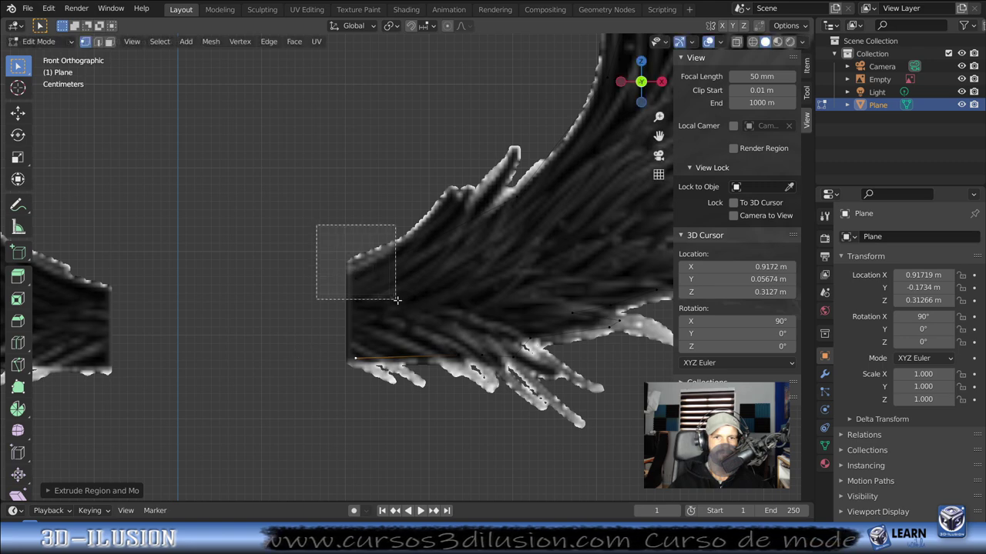
{"action": "left_click", "coordinate": [375, 357], "text": "shift"}
Step: Join the two end vertices with an edge, frame both wings, and isolate the wing mesh in local view
{"action": "key", "text": "f"}
{"action": "scroll", "coordinate": [403, 321], "scroll_direction": "down", "scroll_amount": 2}
{"action": "scroll", "coordinate": [396, 352], "scroll_direction": "down", "scroll_amount": 2}
{"action": "middle_click_drag", "start_coordinate": [395, 352], "coordinate": [458, 209], "text": "shift"}
{"action": "scroll", "coordinate": [459, 209], "scroll_direction": "down", "scroll_amount": 2}
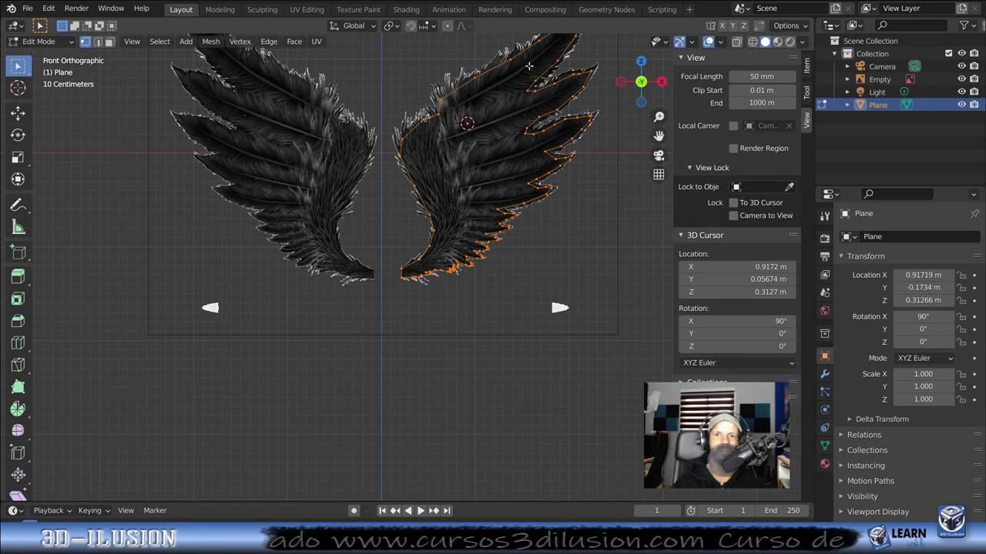
{"action": "middle_click_drag", "start_coordinate": [512, 154], "coordinate": [498, 172], "text": "shift"}
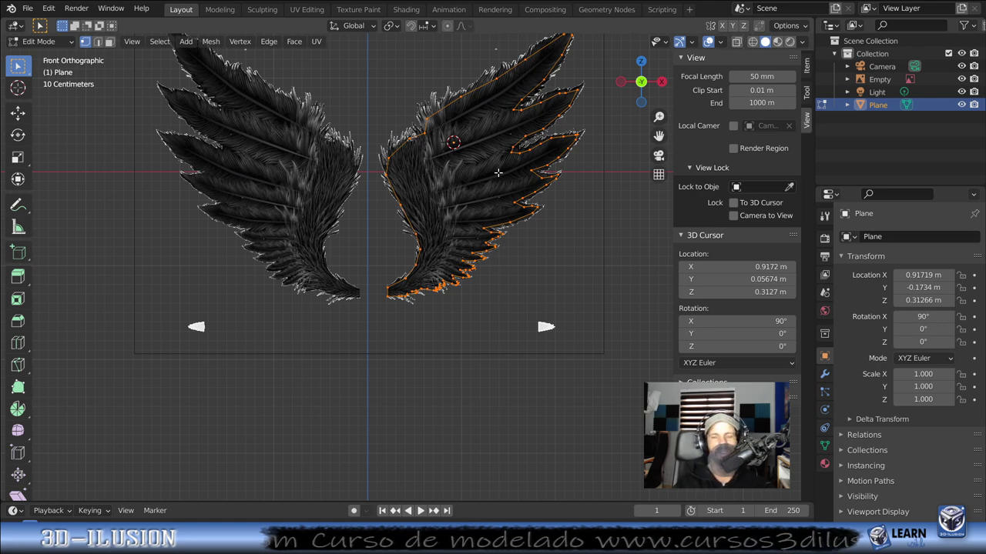
{"action": "key", "text": "KP_Divide"}
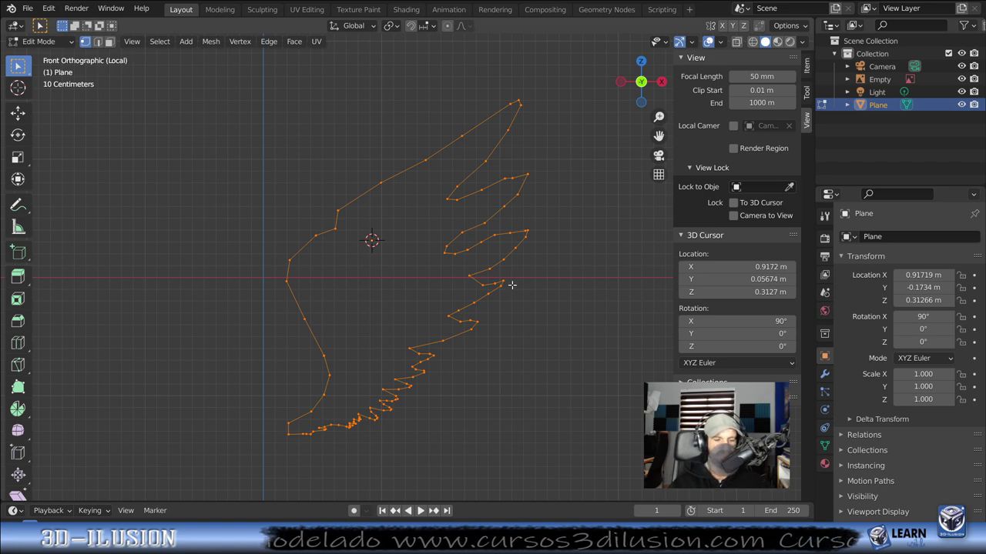
Step: Fill the closed wing outline with one face and zoom in on it
{"action": "key", "text": "f"}
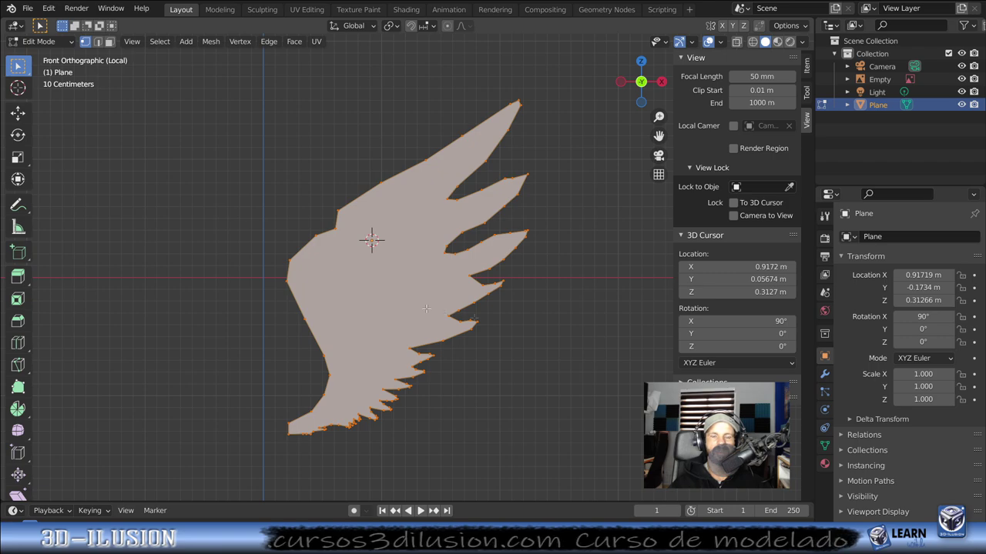
{"action": "scroll", "coordinate": [423, 307], "scroll_direction": "up", "scroll_amount": 1}
{"action": "scroll", "coordinate": [416, 302], "scroll_direction": "up", "scroll_amount": 1}
{"action": "scroll", "coordinate": [408, 297], "scroll_direction": "up", "scroll_amount": 1}
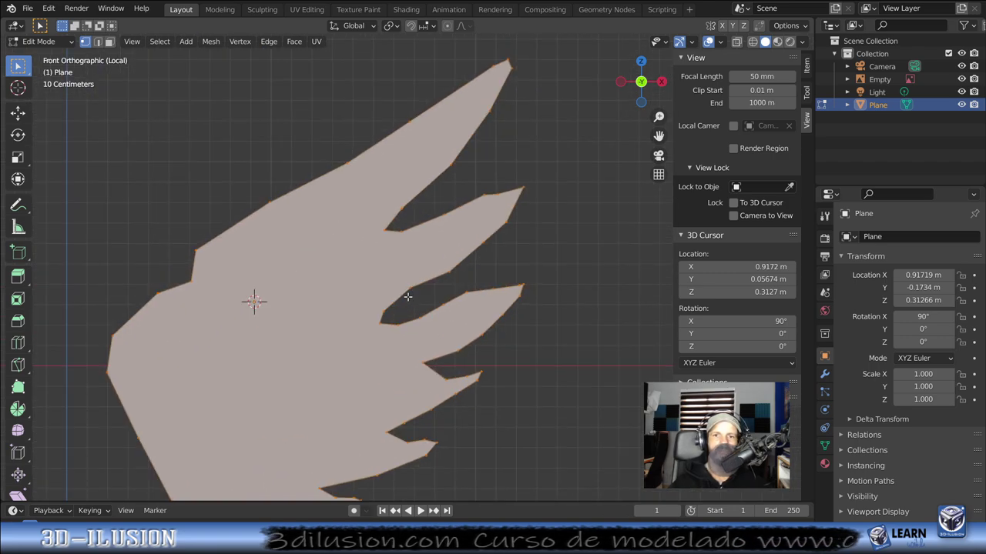
{"action": "scroll", "coordinate": [406, 297], "scroll_direction": "up", "scroll_amount": 1}
{"action": "scroll", "coordinate": [416, 287], "scroll_direction": "up", "scroll_amount": 1}
Step: Deselect everything and nudge one feather-tip vertex into a better position
{"action": "key", "text": "alt+a"}
{"action": "left_click_drag", "start_coordinate": [429, 274], "coordinate": [435, 269]}
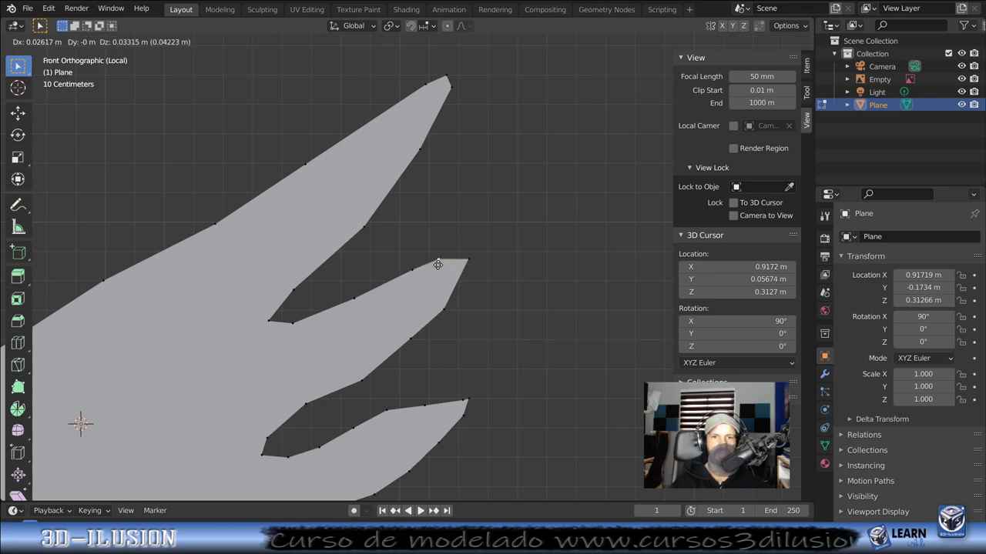
{"action": "middle_click_drag", "start_coordinate": [454, 293], "coordinate": [517, 247], "text": "shift"}
{"action": "scroll", "coordinate": [462, 269], "scroll_direction": "down", "scroll_amount": 1}
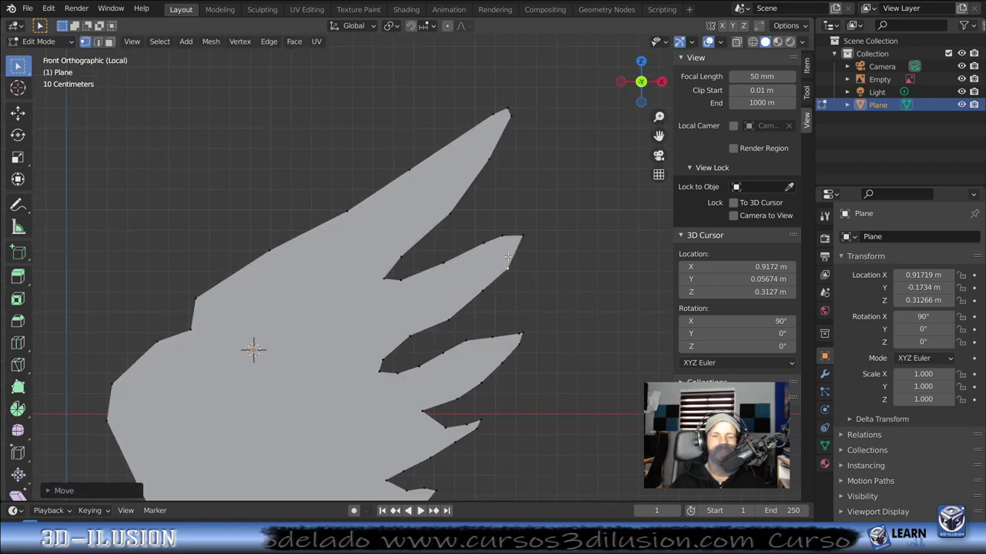
{"action": "scroll", "coordinate": [323, 300], "scroll_direction": "down", "scroll_amount": 2}
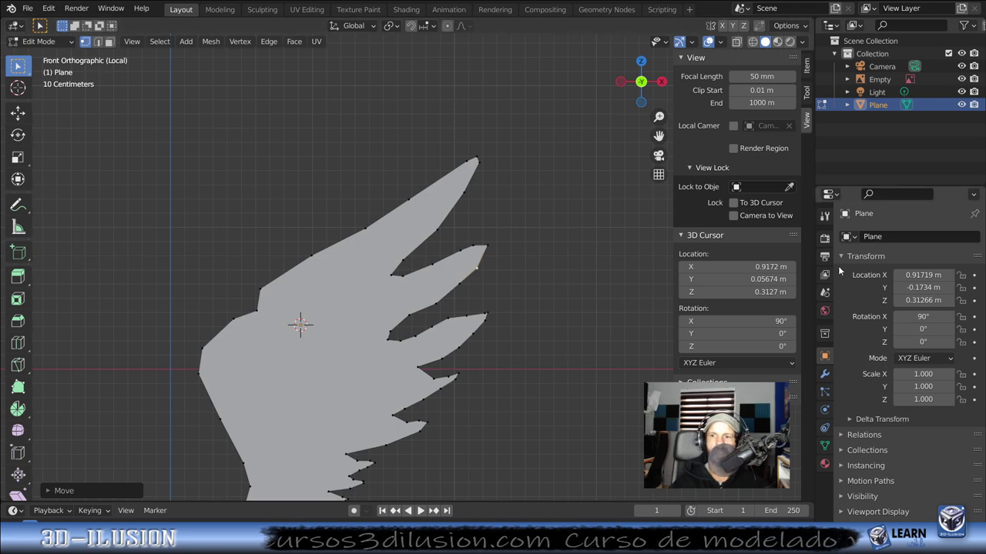
{"action": "left_click", "coordinate": [825, 374]}
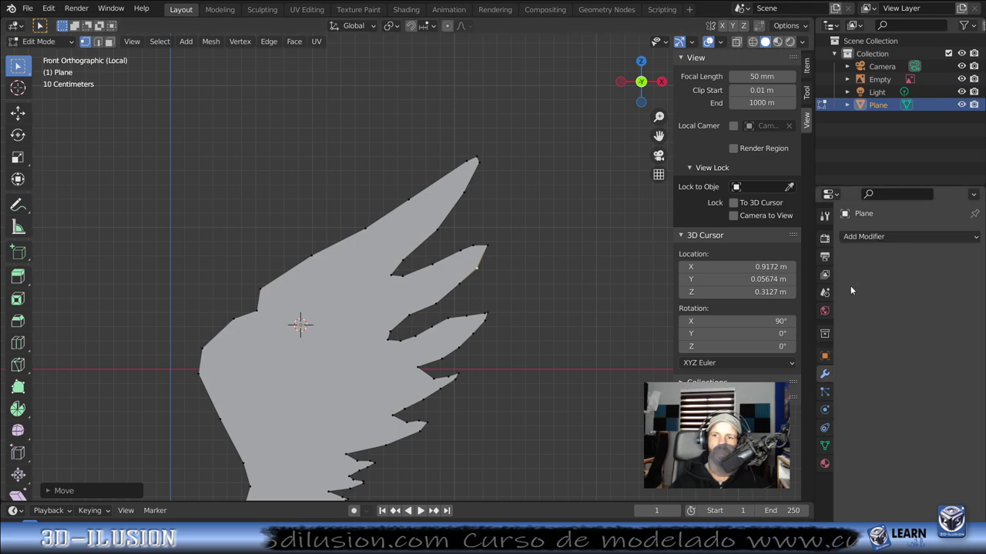
Step: Add a Subdivision Surface modifier with viewport level 2, then collapse its panel
{"action": "left_click", "coordinate": [882, 238]}
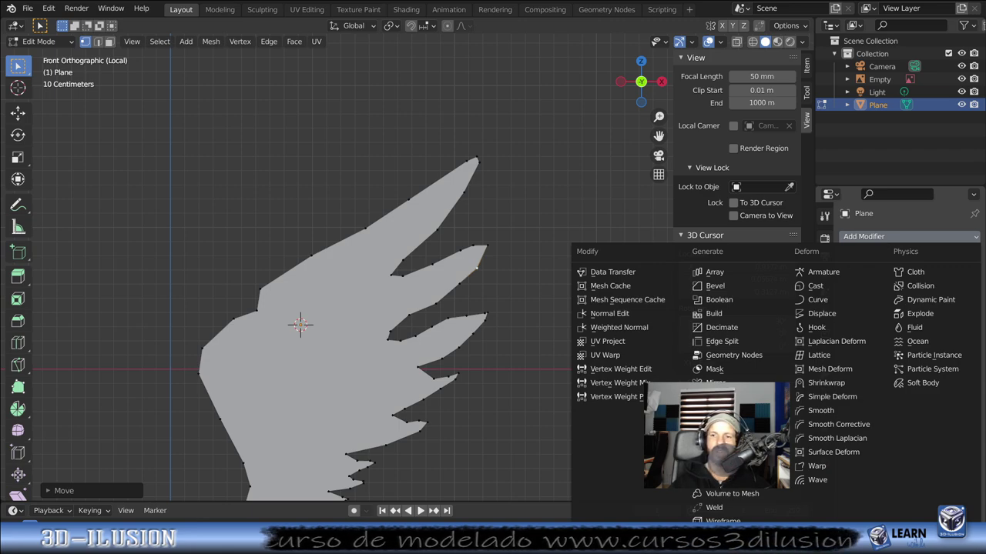
{"action": "left_click", "coordinate": [731, 466]}
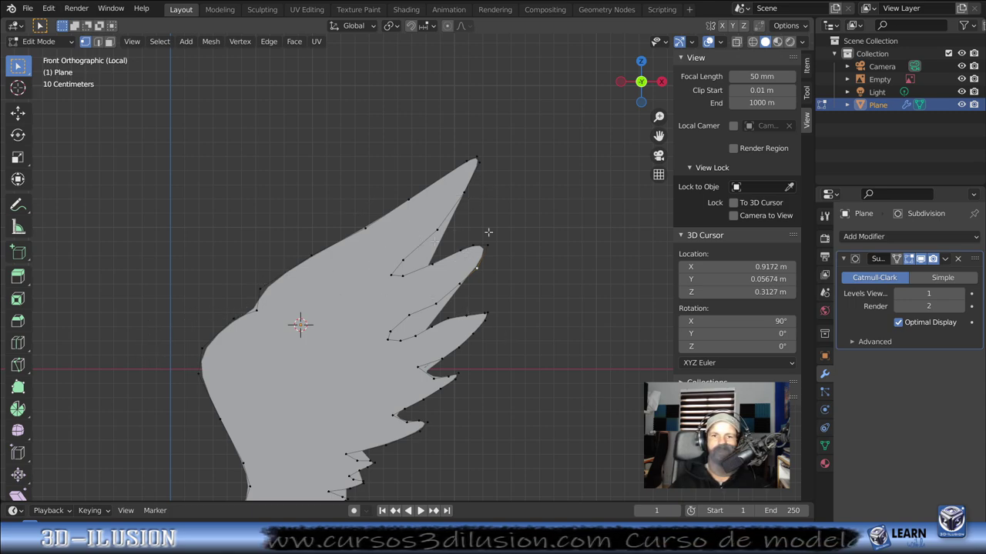
{"action": "left_click", "coordinate": [958, 294]}
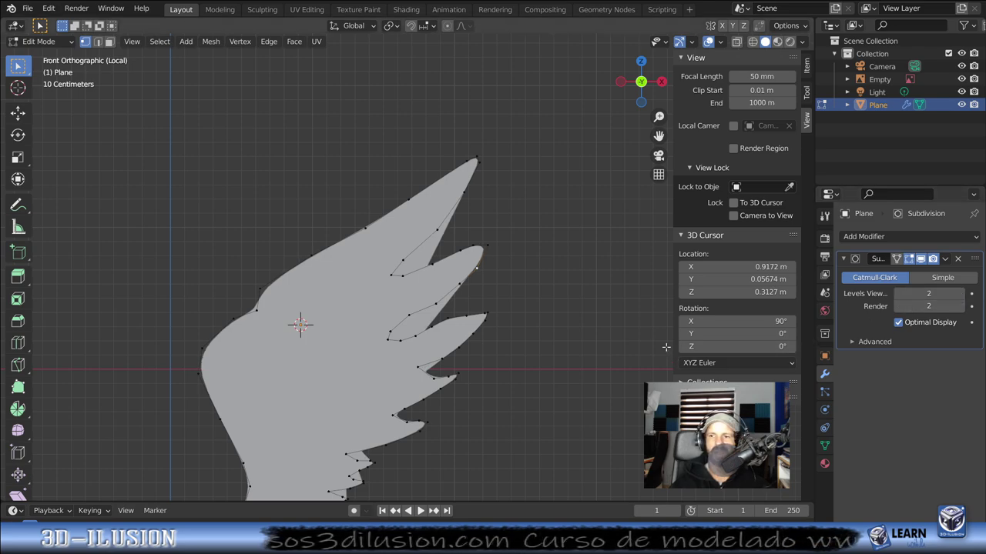
{"action": "left_click", "coordinate": [844, 260]}
{"action": "left_click", "coordinate": [843, 259]}
{"action": "left_click", "coordinate": [843, 260]}
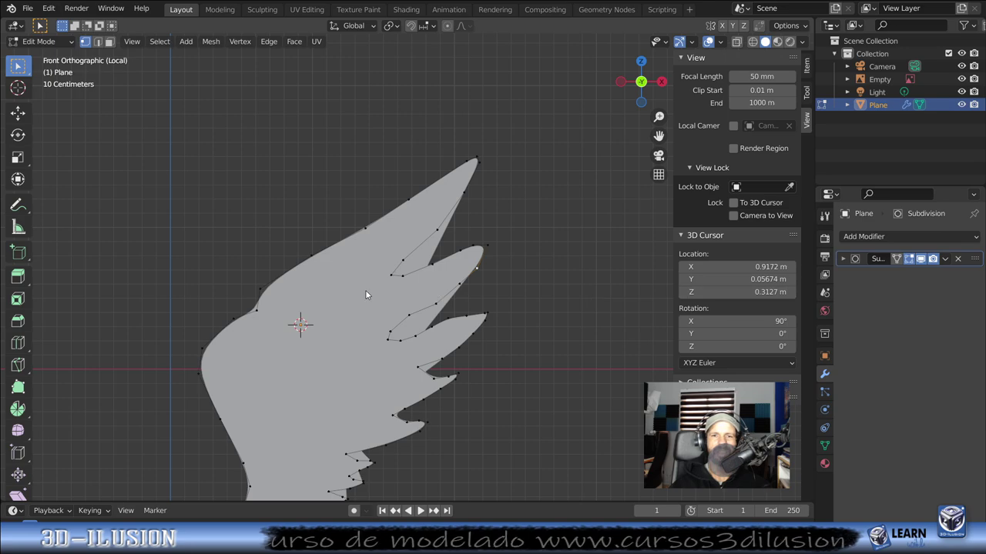
Step: Connect the vertex near the upper feather tip to the vertex below it with a new edge
{"action": "scroll", "coordinate": [369, 289], "scroll_direction": "up", "scroll_amount": 1}
{"action": "scroll", "coordinate": [369, 285], "scroll_direction": "up", "scroll_amount": 2}
{"action": "scroll", "coordinate": [369, 285], "scroll_direction": "up", "scroll_amount": 2}
{"action": "middle_click_drag", "start_coordinate": [369, 285], "coordinate": [374, 347], "text": "shift"}
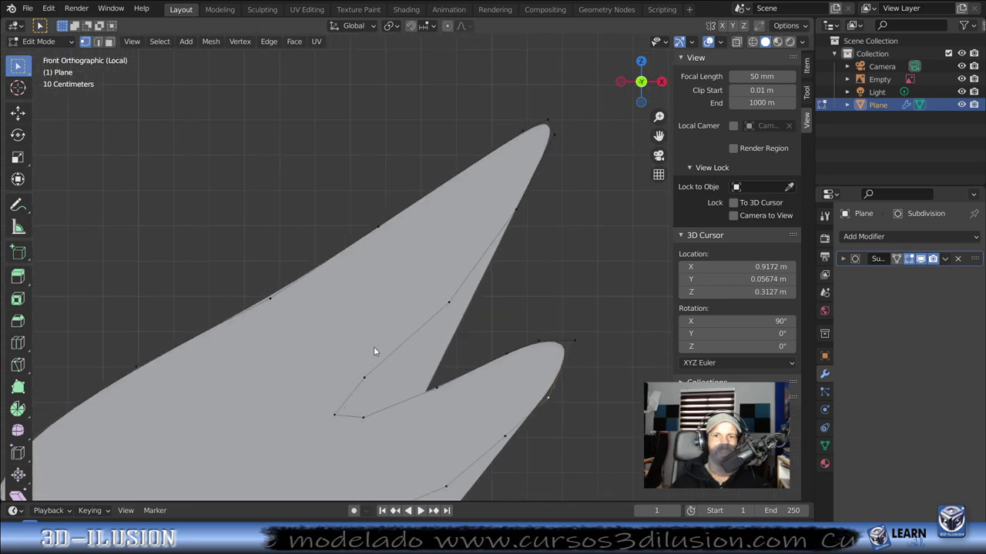
{"action": "scroll", "coordinate": [436, 343], "scroll_direction": "down", "scroll_amount": 5}
{"action": "mouse_move", "coordinate": [436, 343]}
{"action": "middle_mouse_down", "text": "shift"}
{"action": "mouse_move", "coordinate": [479, 183]}
{"action": "mouse_move", "coordinate": [404, 279]}
{"action": "middle_mouse_up", "text": "shift"}
{"action": "scroll", "coordinate": [404, 280], "scroll_direction": "up", "scroll_amount": 2}
{"action": "scroll", "coordinate": [405, 279], "scroll_direction": "up", "scroll_amount": 2}
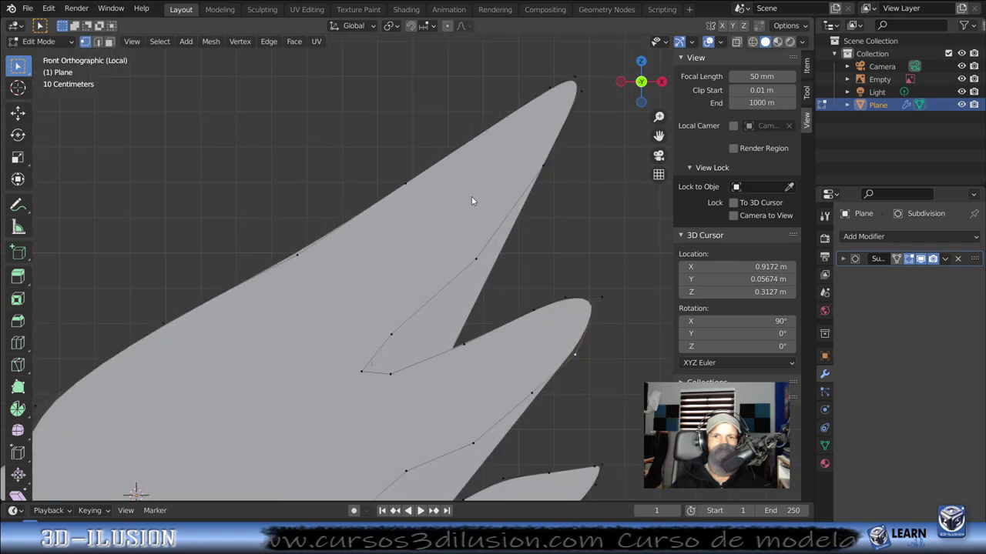
{"action": "scroll", "coordinate": [406, 317], "scroll_direction": "up", "scroll_amount": 1}
{"action": "left_click", "coordinate": [482, 206]}
{"action": "left_click", "coordinate": [476, 282], "text": "ctrl"}
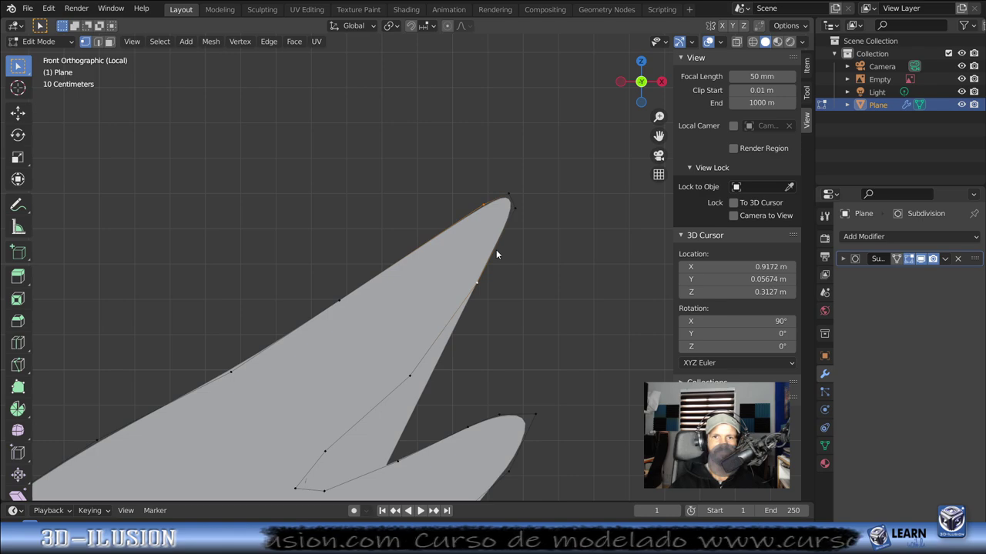
{"action": "key", "text": "j"}
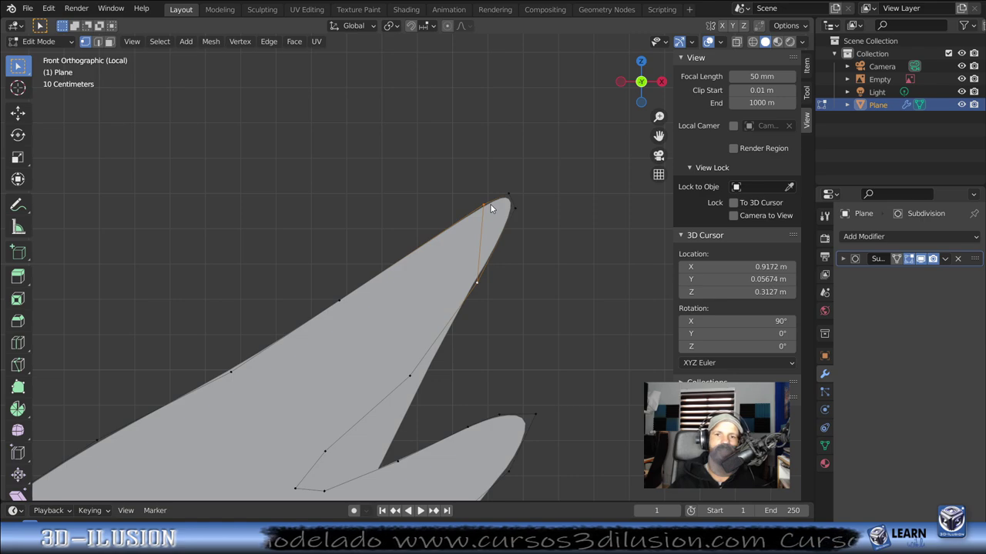
Step: Join the feather-notch vertex to the upper feather with another edge
{"action": "scroll", "coordinate": [416, 320], "scroll_direction": "down", "scroll_amount": 1}
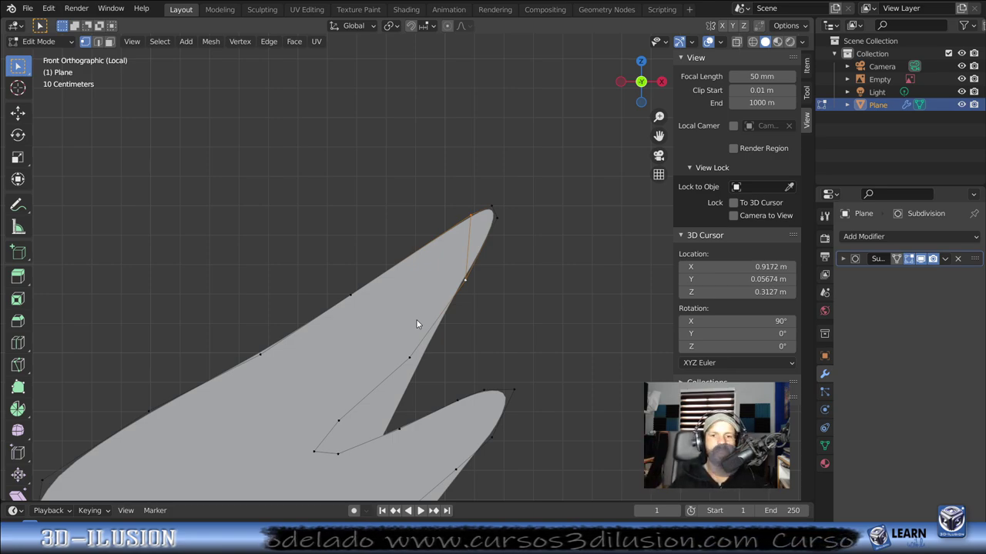
{"action": "scroll", "coordinate": [416, 324], "scroll_direction": "up", "scroll_amount": 1}
{"action": "middle_click_drag", "start_coordinate": [449, 311], "coordinate": [519, 254], "text": "shift"}
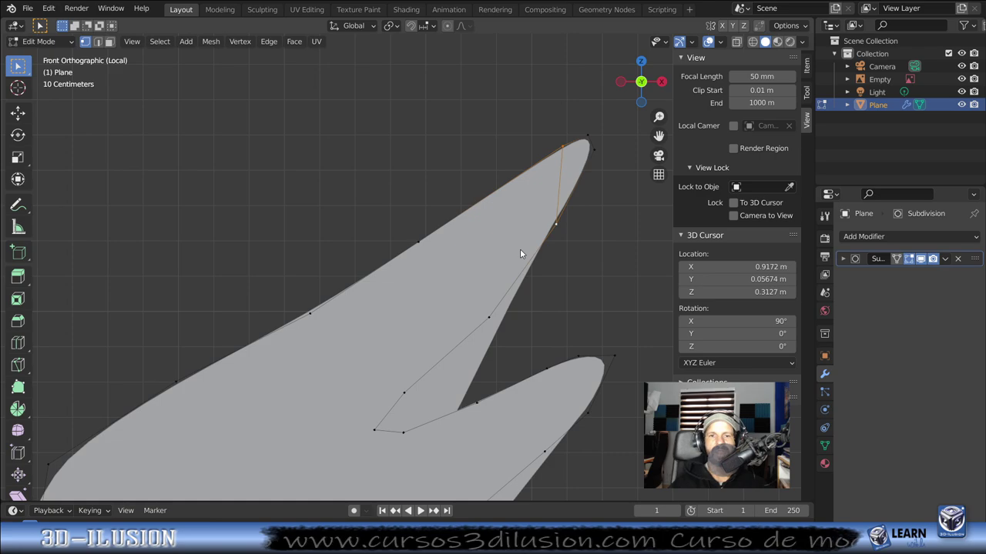
{"action": "left_click", "coordinate": [499, 325]}
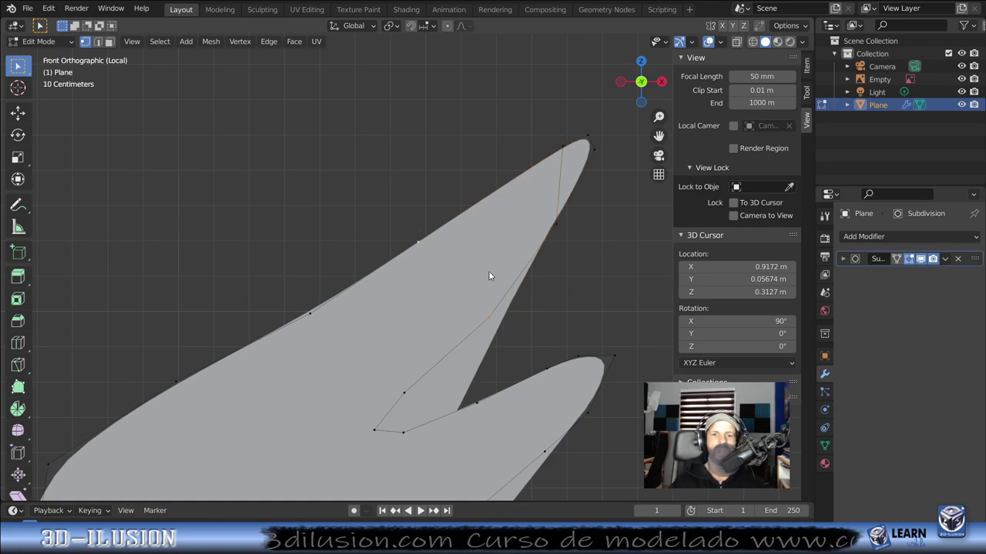
{"action": "key", "text": "j"}
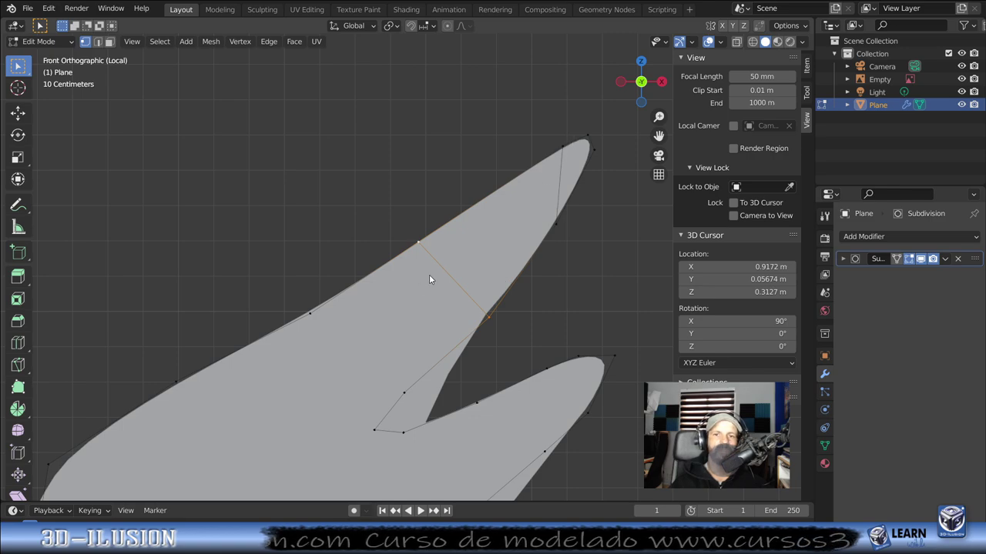
Step: Select a vertex on the upper feather's inner edge below the top feather
{"action": "scroll", "coordinate": [429, 280], "scroll_direction": "down", "scroll_amount": 2}
{"action": "scroll", "coordinate": [453, 336], "scroll_direction": "down", "scroll_amount": 3}
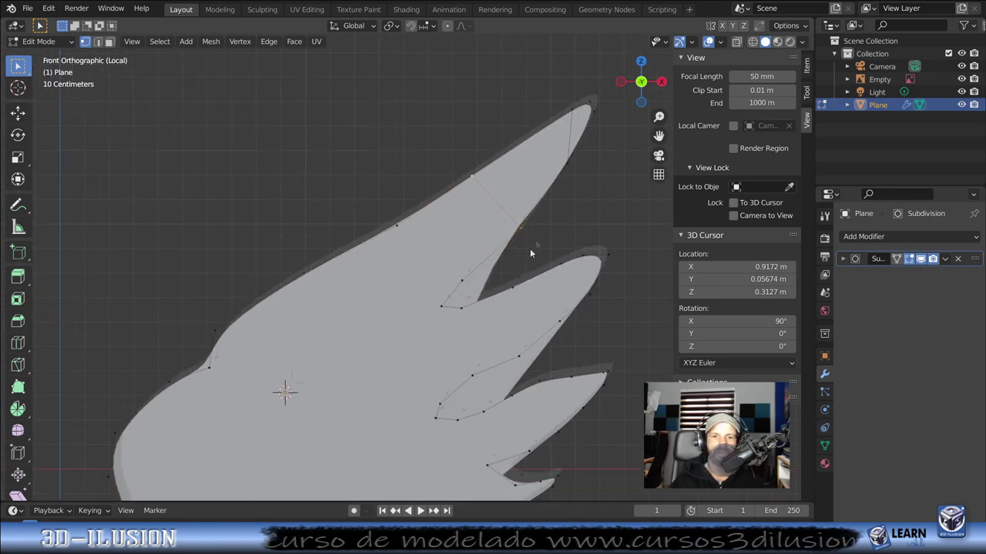
{"action": "scroll", "coordinate": [540, 234], "scroll_direction": "up", "scroll_amount": 5}
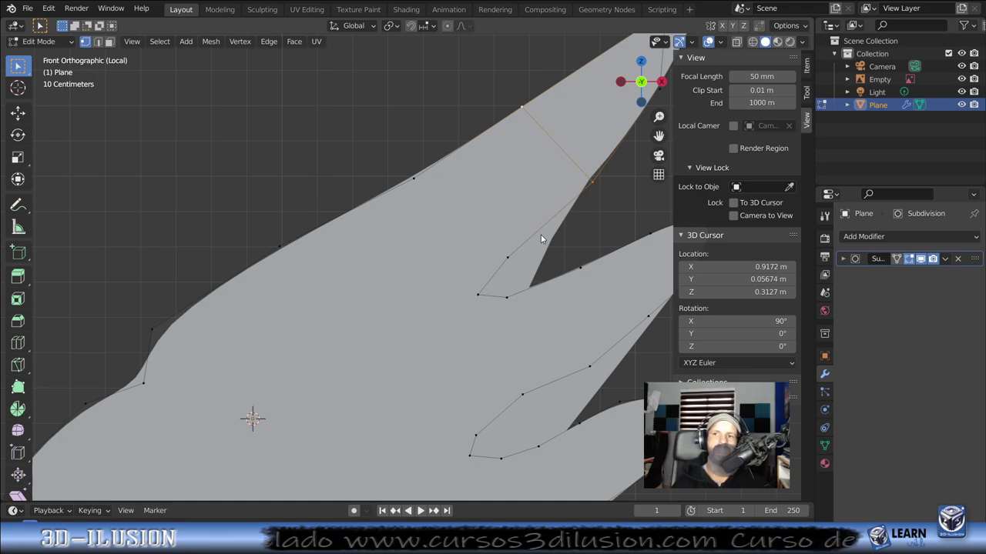
{"action": "left_click", "coordinate": [507, 257]}
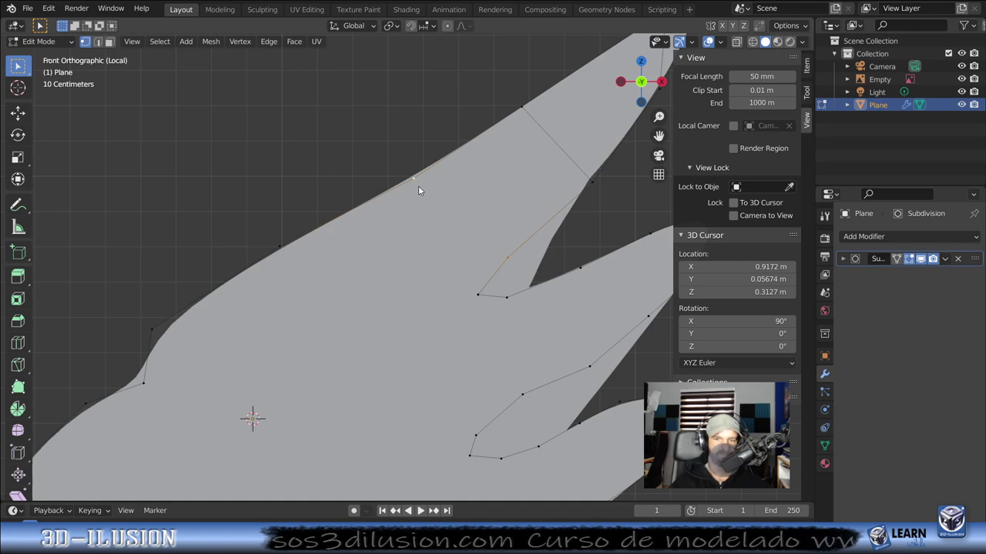
{"action": "scroll", "coordinate": [467, 266], "scroll_direction": "down", "scroll_amount": 1}
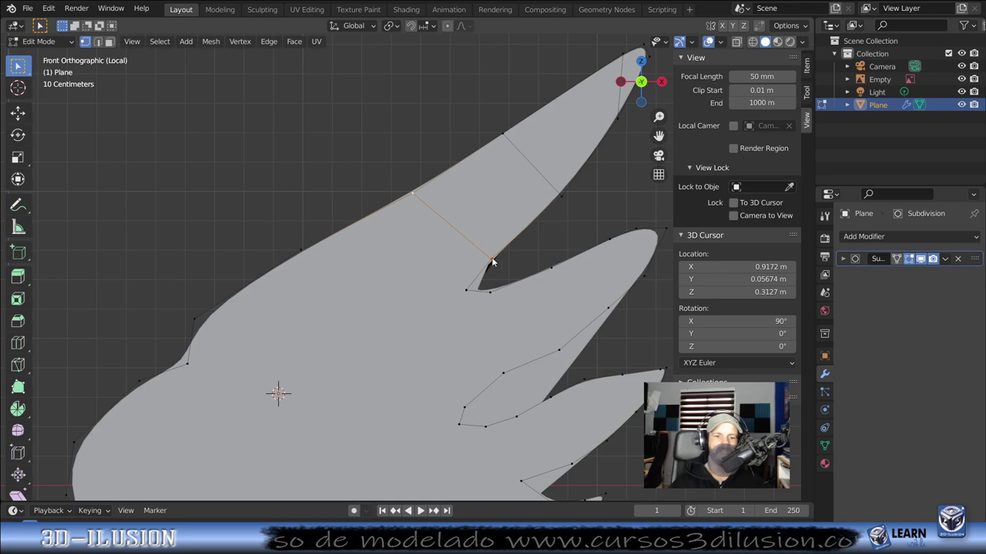
Step: Select the second feather's tip vertices and edges to check its separate tip face
{"action": "middle_click_drag", "start_coordinate": [486, 300], "coordinate": [363, 208], "text": "shift"}
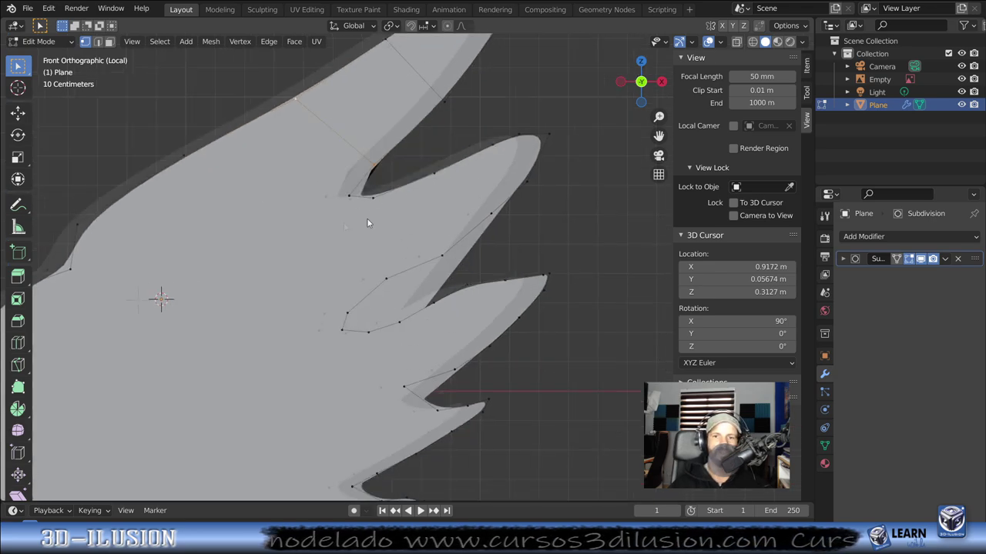
{"action": "left_click", "coordinate": [415, 177]}
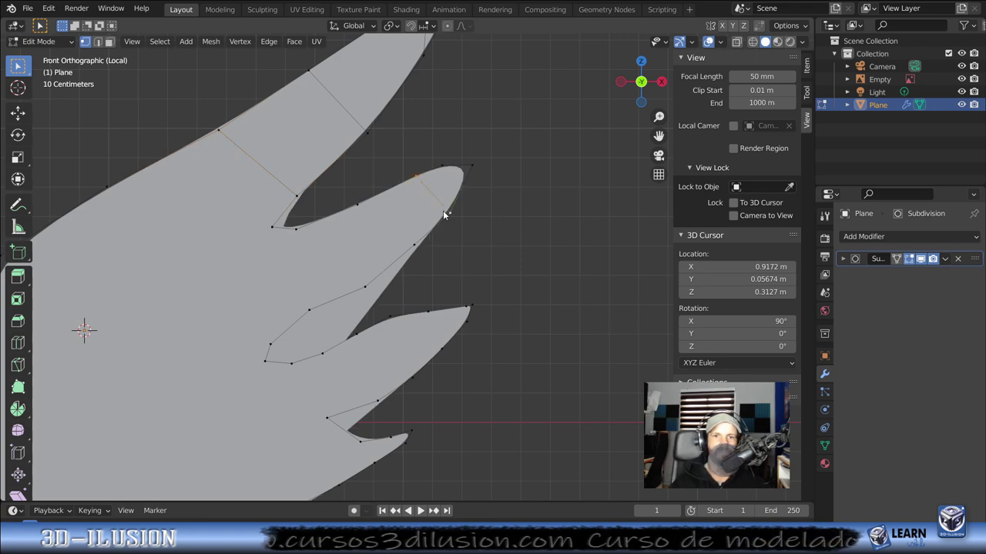
{"action": "left_click", "coordinate": [445, 212], "text": "shift"}
{"action": "key", "text": "ctrl+z"}
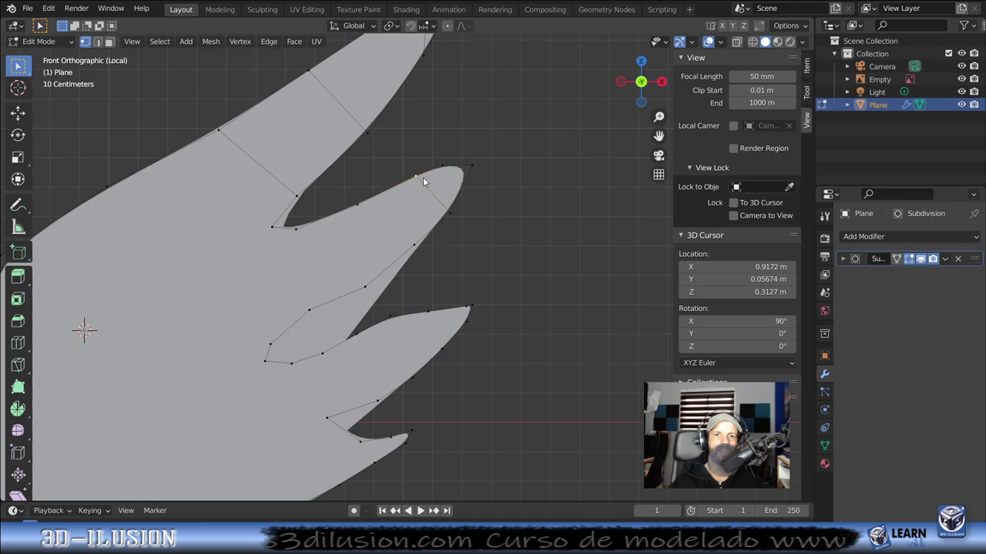
{"action": "left_click", "coordinate": [441, 165], "text": "shift"}
{"action": "left_click", "coordinate": [98, 41]}
{"action": "left_click", "coordinate": [467, 181], "text": "shift"}
{"action": "left_click", "coordinate": [459, 194], "text": "shift"}
{"action": "left_click", "coordinate": [86, 41]}
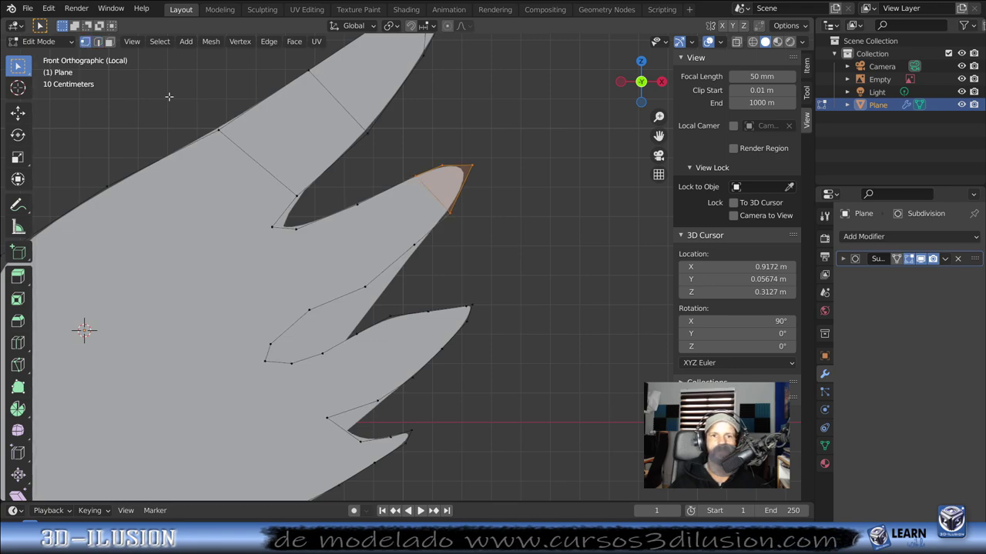
Step: Clear the selection and connect two vertices across the second feather
{"action": "key", "text": "alt+a"}
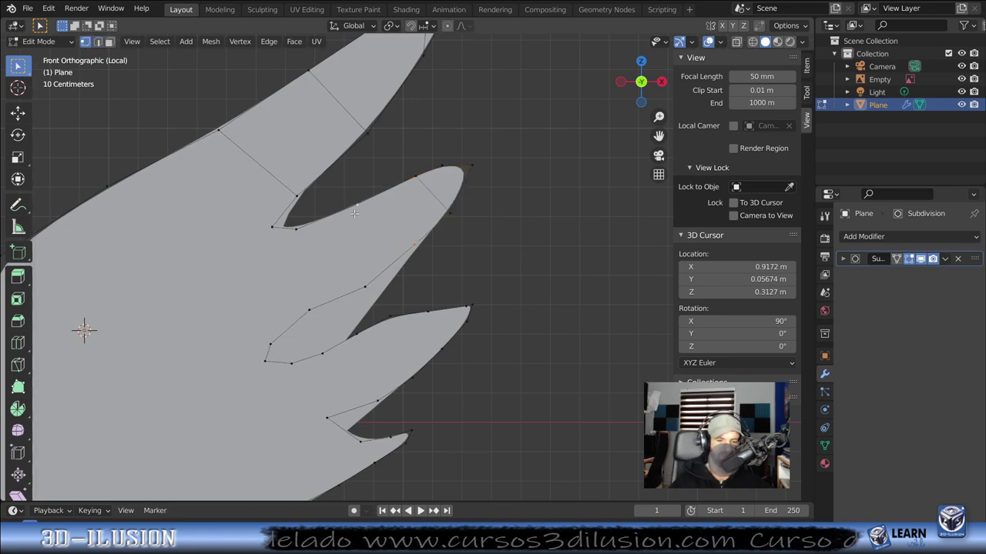
{"action": "key", "text": "f"}
{"action": "middle_click_drag", "start_coordinate": [282, 246], "coordinate": [359, 195], "text": "shift"}
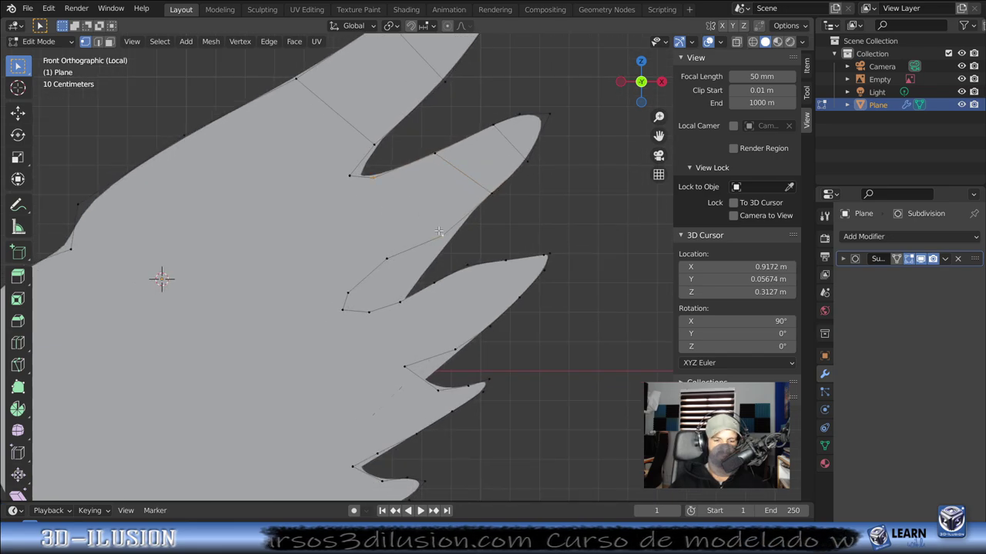
{"action": "left_click", "coordinate": [438, 231], "text": "shift"}
{"action": "key", "text": "f"}
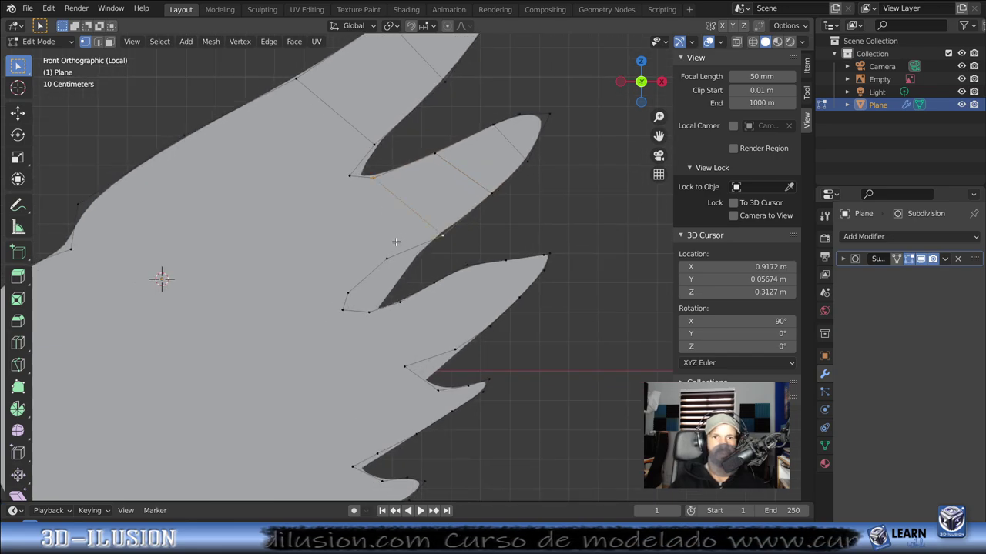
Step: Join the wing's top outline vertex to the notch between the top two feathers
{"action": "middle_click_drag", "start_coordinate": [395, 242], "coordinate": [537, 201], "text": "shift"}
{"action": "left_click", "coordinate": [481, 135]}
{"action": "left_click", "coordinate": [519, 218], "text": "shift"}
{"action": "key", "text": "f"}
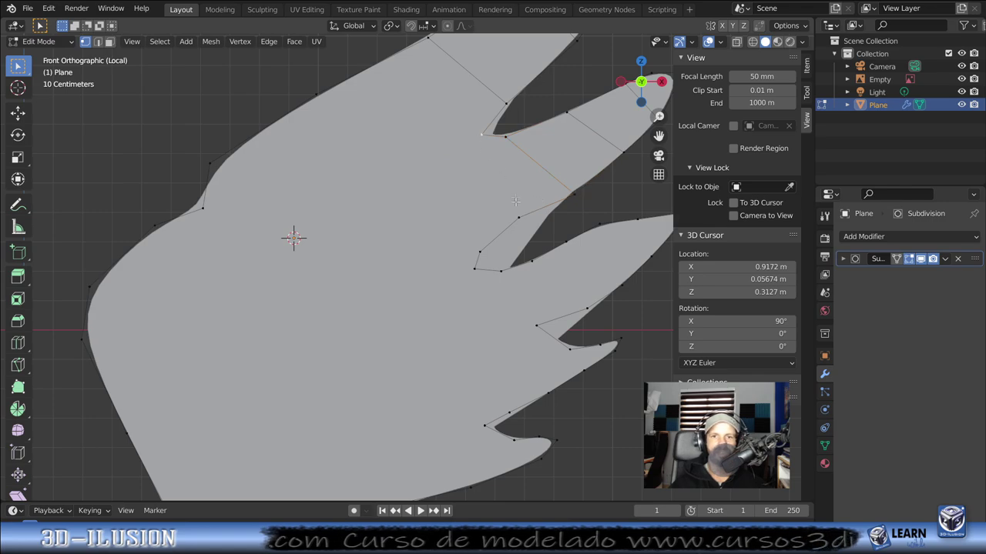
{"action": "middle_click_drag", "start_coordinate": [447, 142], "coordinate": [465, 186], "text": "shift"}
{"action": "left_click", "coordinate": [499, 180]}
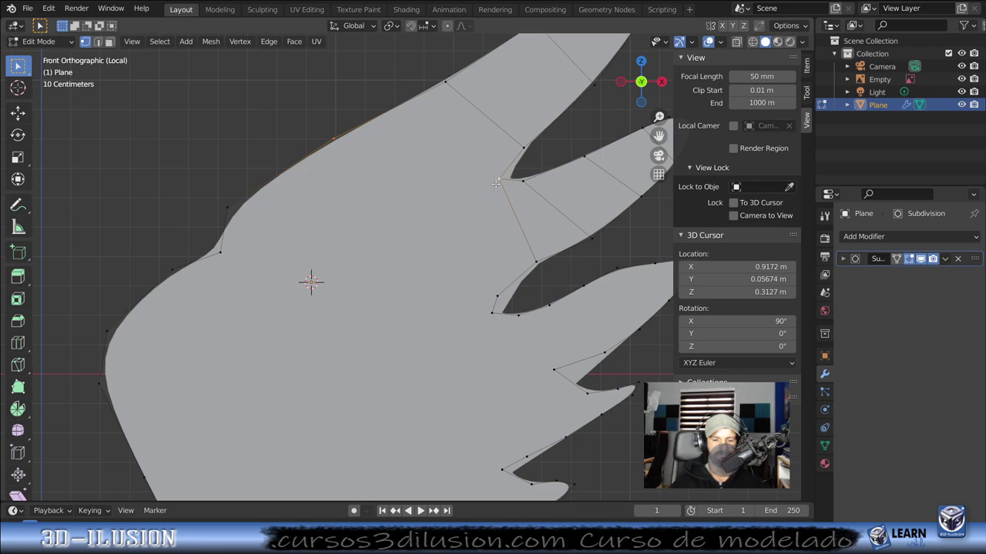
{"action": "key", "text": "f"}
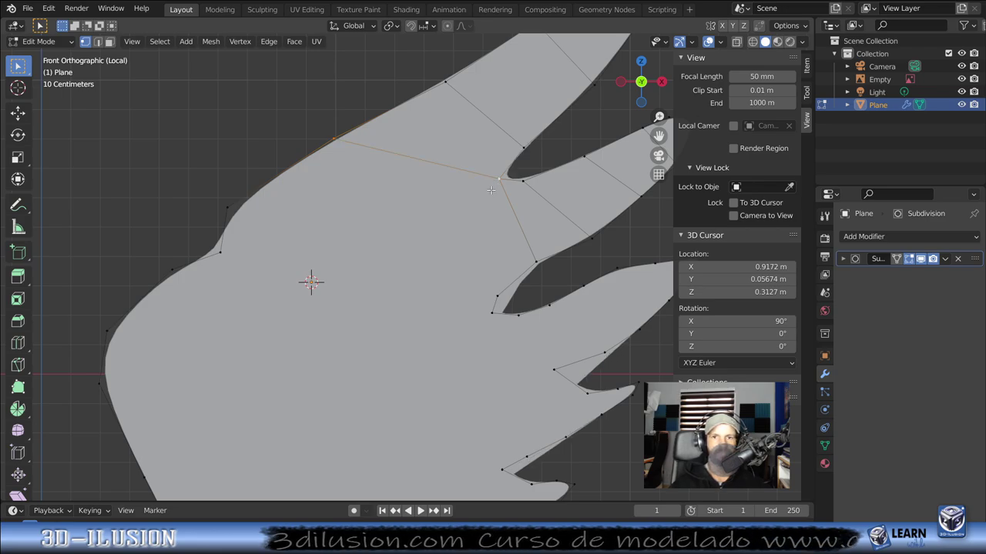
{"action": "scroll", "coordinate": [543, 137], "scroll_direction": "down", "scroll_amount": 2}
{"action": "scroll", "coordinate": [539, 160], "scroll_direction": "down", "scroll_amount": 2}
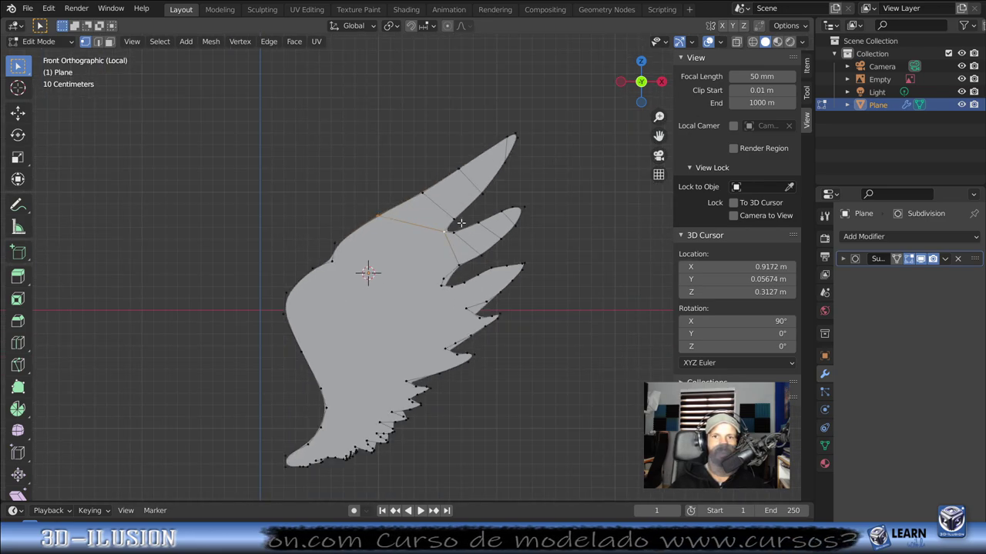
{"action": "scroll", "coordinate": [466, 218], "scroll_direction": "up", "scroll_amount": 1}
{"action": "scroll", "coordinate": [470, 223], "scroll_direction": "up", "scroll_amount": 3}
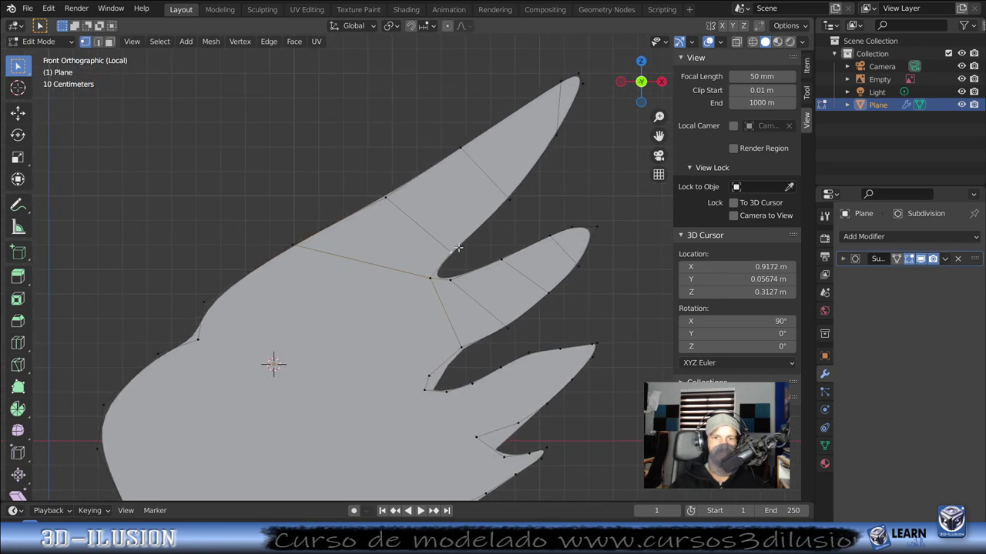
Step: Fine-tune the notch vertex and two wing-tip vertices of the wing outline
{"action": "key", "text": "g"}
{"action": "left_click", "coordinate": [449, 245]}
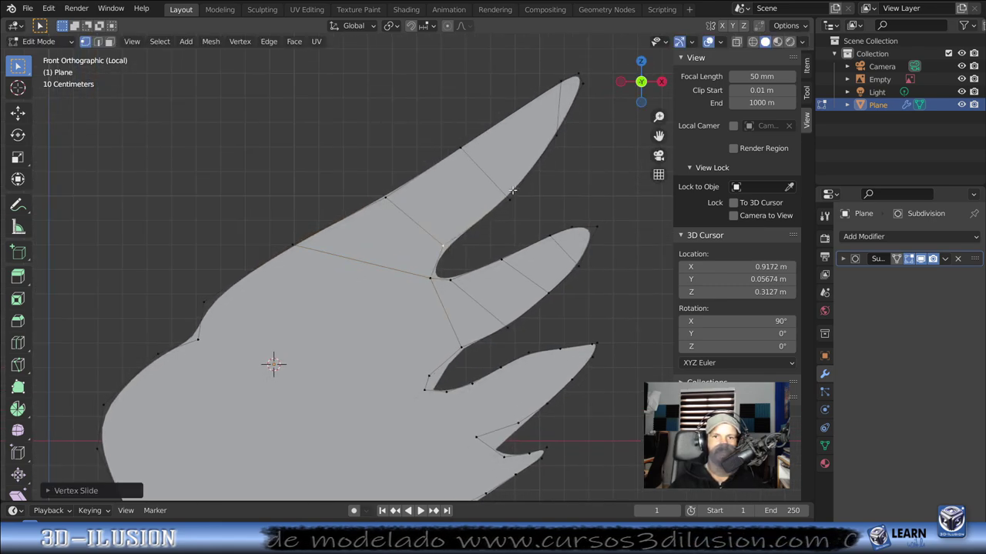
{"action": "key", "text": "g"}
{"action": "key", "text": "g"}
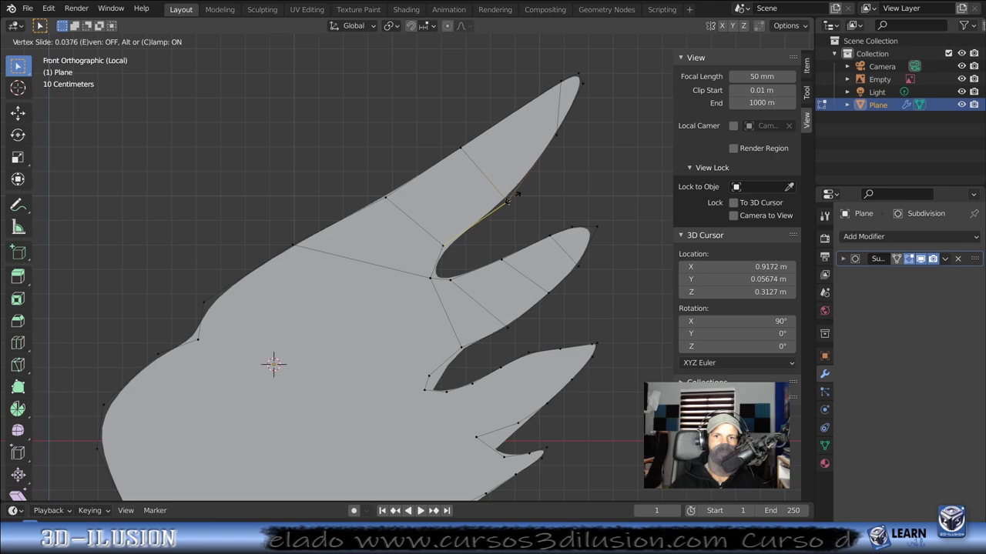
{"action": "left_click", "coordinate": [545, 128]}
{"action": "left_click", "coordinate": [554, 130]}
{"action": "key", "text": "g"}
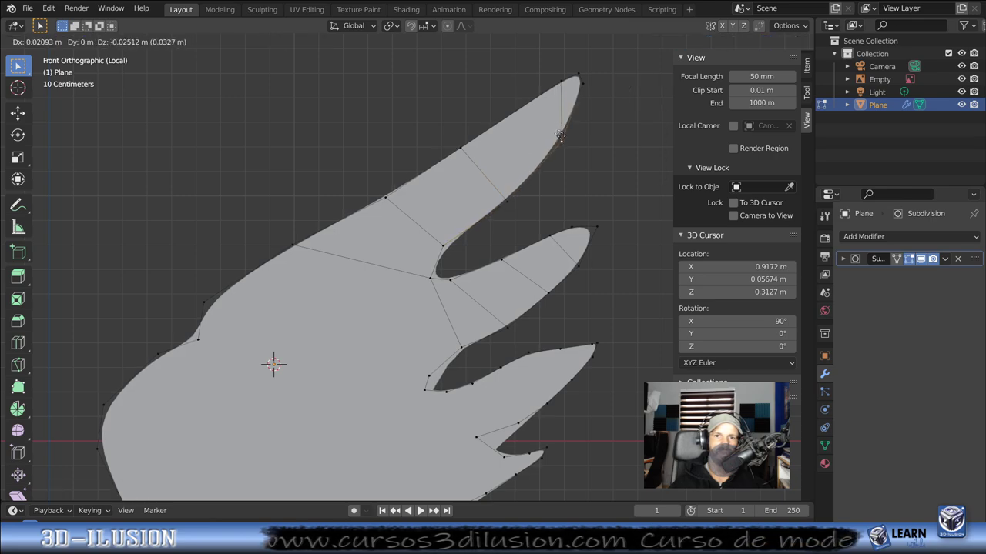
{"action": "left_click", "coordinate": [562, 137]}
{"action": "left_click", "coordinate": [584, 86]}
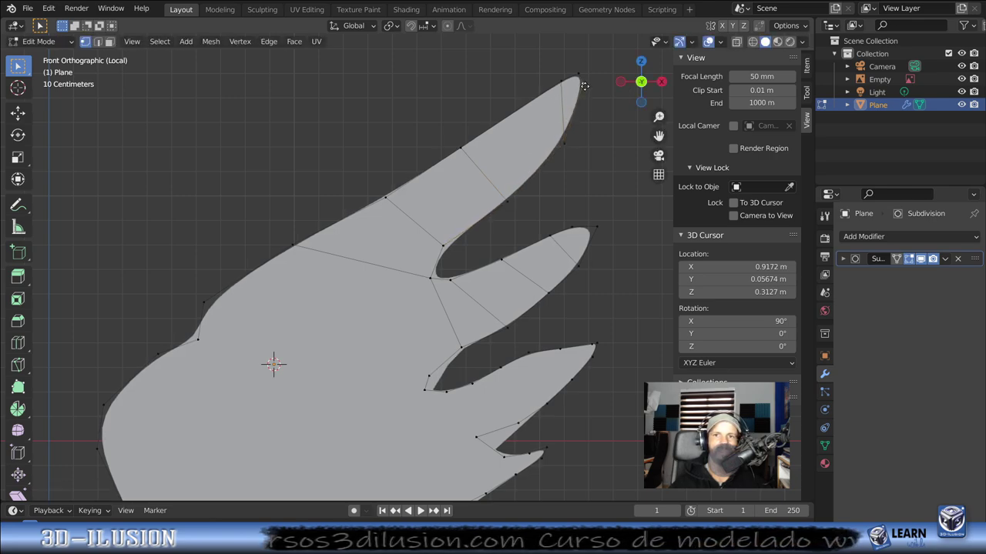
{"action": "key", "text": "g"}
{"action": "left_click", "coordinate": [586, 86]}
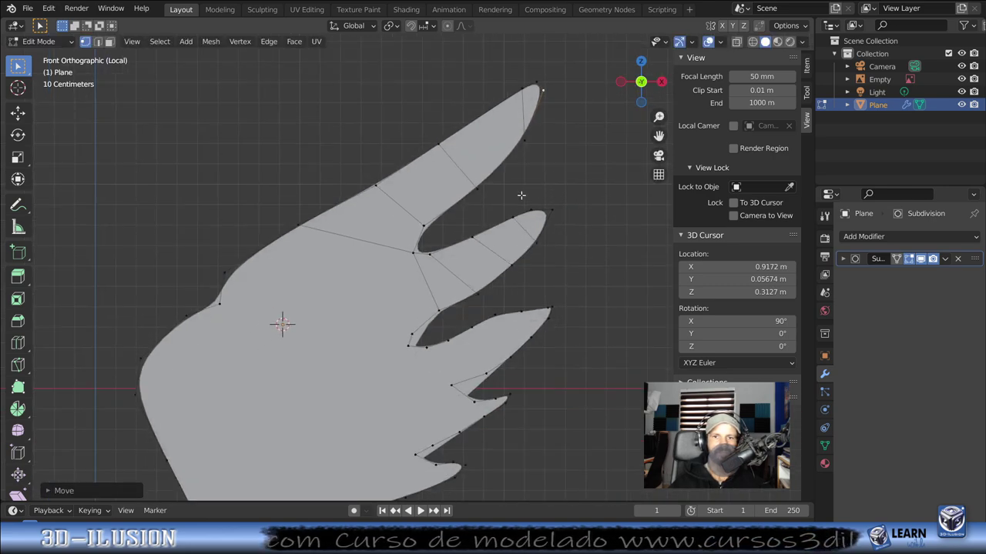
Step: Shift the middle fingertip vertices up-left, then refine the single tip vertex position
{"action": "left_click_drag", "start_coordinate": [518, 198], "coordinate": [579, 264]}
{"action": "left_click_drag", "start_coordinate": [500, 200], "coordinate": [571, 259]}
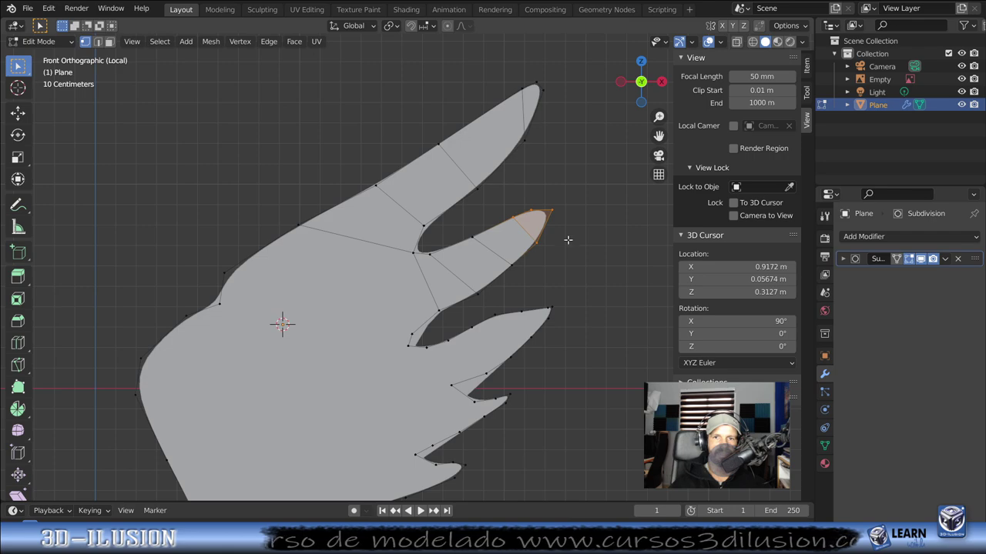
{"action": "key", "text": "g"}
{"action": "left_click", "coordinate": [562, 228]}
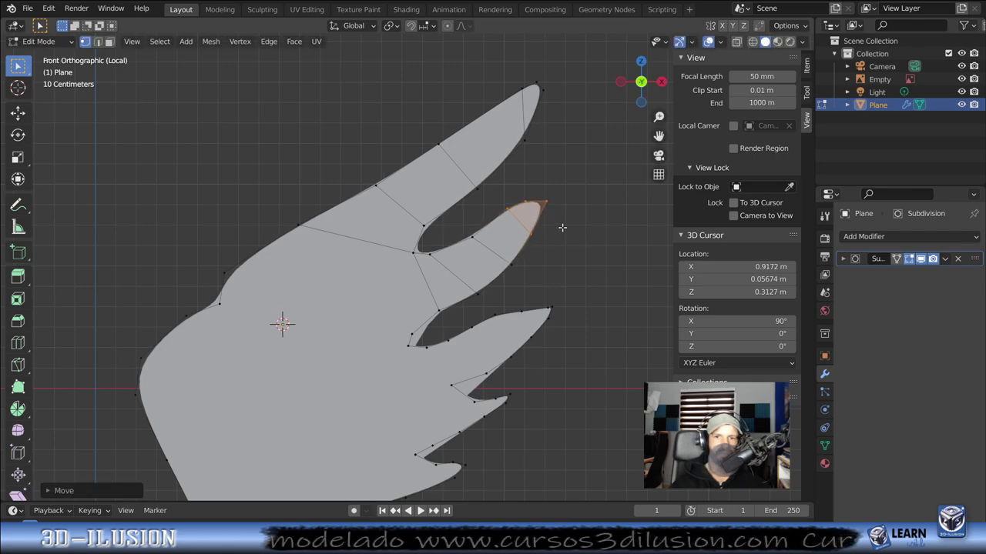
{"action": "left_click", "coordinate": [546, 205]}
{"action": "key", "text": "g"}
{"action": "left_click", "coordinate": [544, 204]}
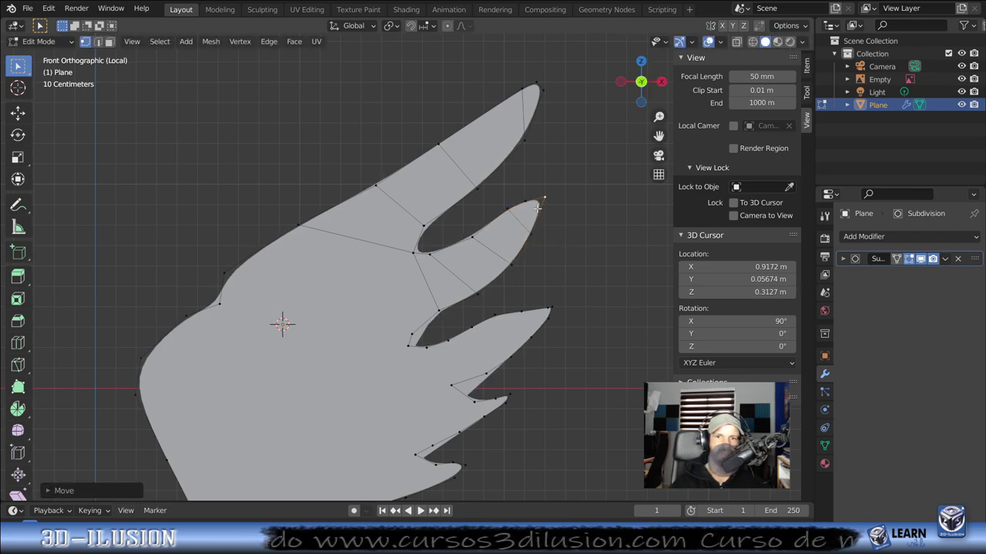
{"action": "key", "text": "g"}
{"action": "left_click", "coordinate": [542, 198]}
{"action": "key", "text": "g"}
{"action": "left_click", "coordinate": [543, 194]}
Step: Exit Local View so the feathered reference image shows behind the wing again
{"action": "scroll", "coordinate": [528, 278], "scroll_direction": "down", "scroll_amount": 1}
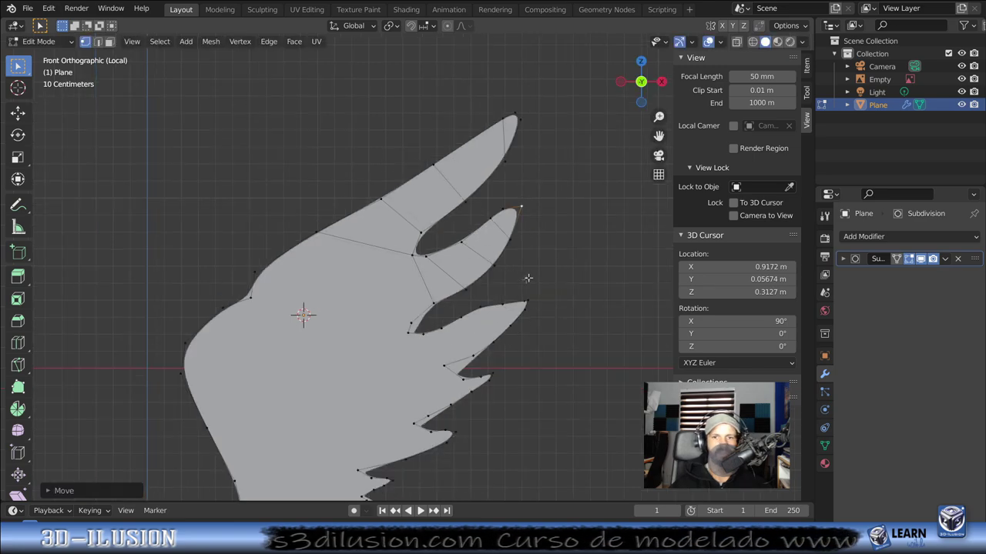
{"action": "middle_click_drag", "start_coordinate": [528, 278], "coordinate": [560, 225], "text": "shift"}
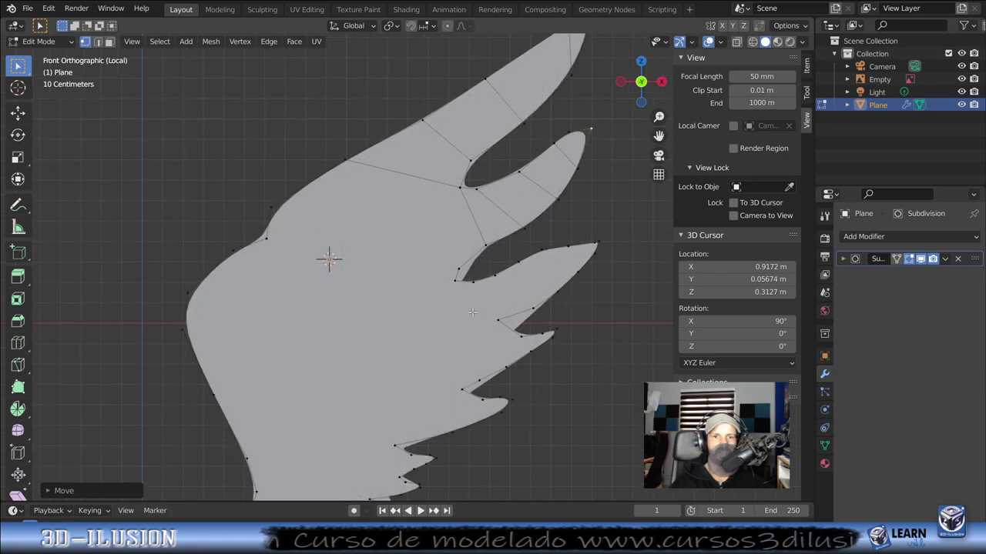
{"action": "scroll", "coordinate": [482, 295], "scroll_direction": "down", "scroll_amount": 1}
{"action": "key", "text": "KP_Divide"}
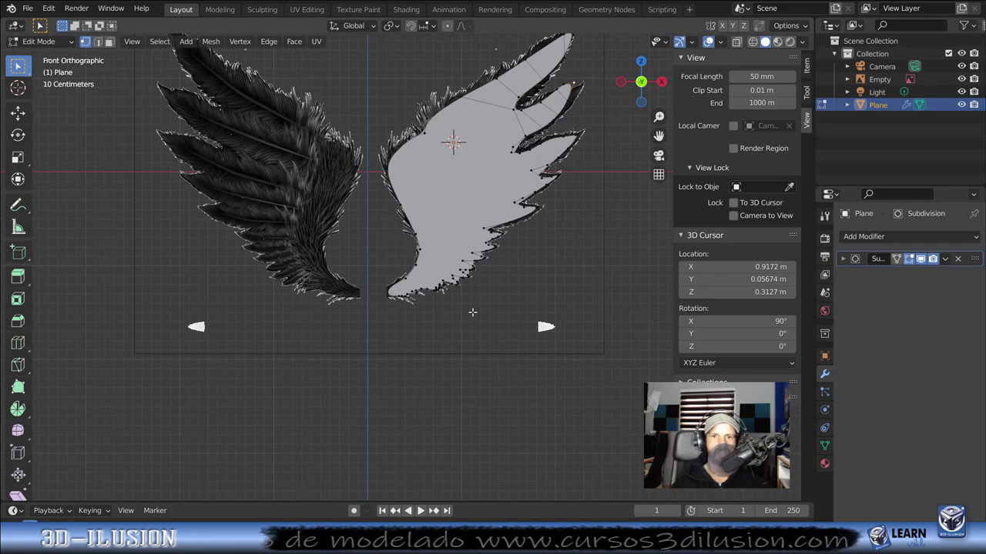
{"action": "scroll", "coordinate": [539, 295], "scroll_direction": "up", "scroll_amount": 1}
{"action": "scroll", "coordinate": [539, 295], "scroll_direction": "up", "scroll_amount": 4}
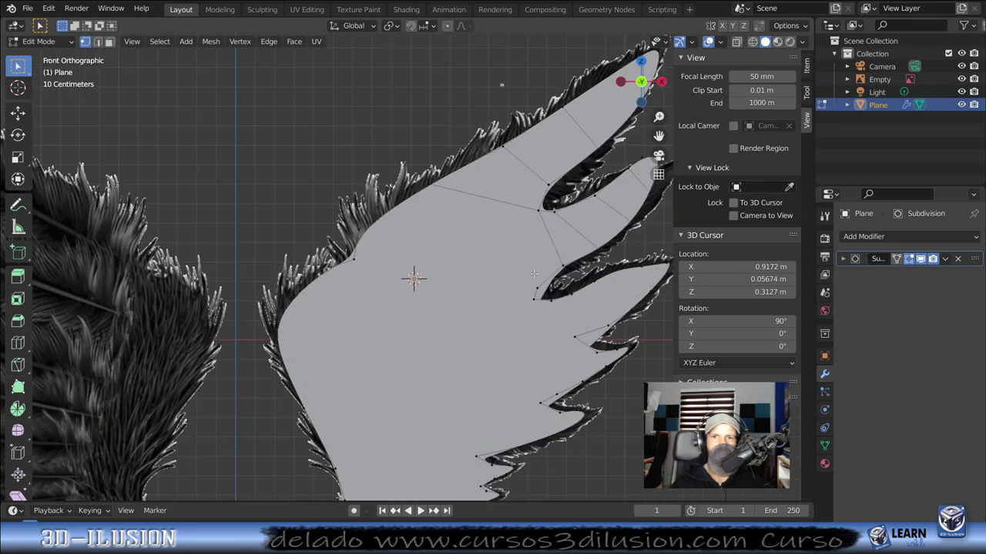
{"action": "scroll", "coordinate": [456, 243], "scroll_direction": "up", "scroll_amount": 2}
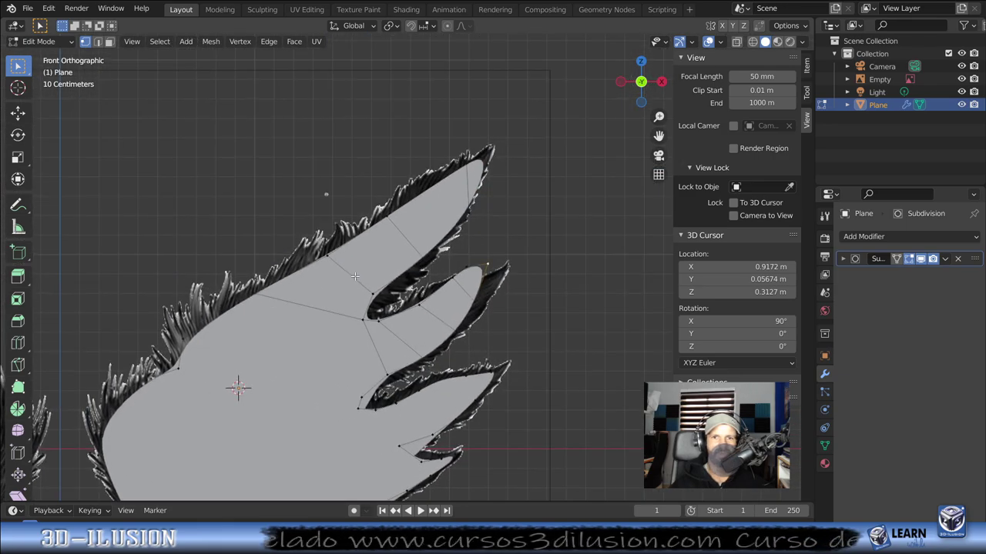
Step: Place the wing-tip vertex and a middle-finger vertex onto the reference
{"action": "key", "text": "g"}
{"action": "left_click", "coordinate": [488, 209]}
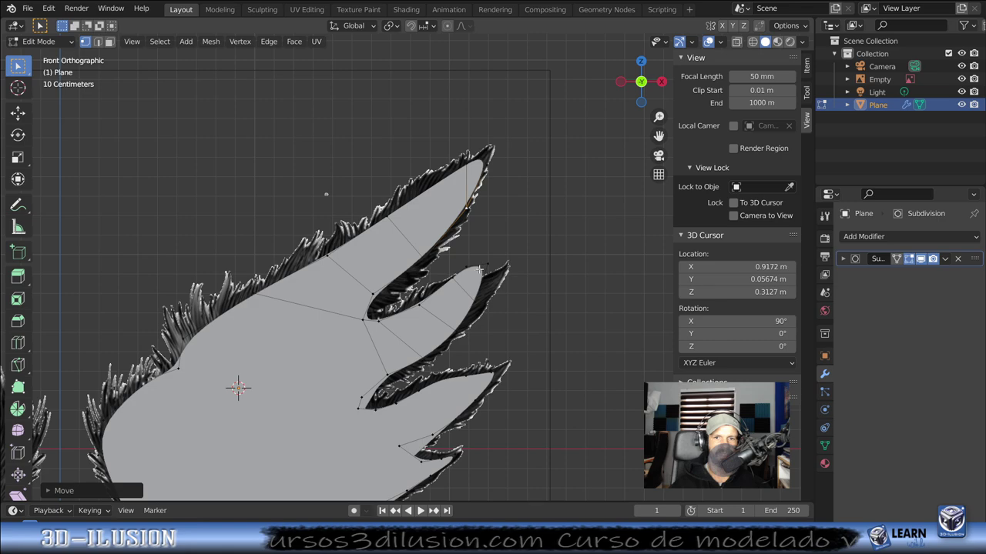
{"action": "left_click", "coordinate": [458, 268]}
{"action": "key", "text": "g"}
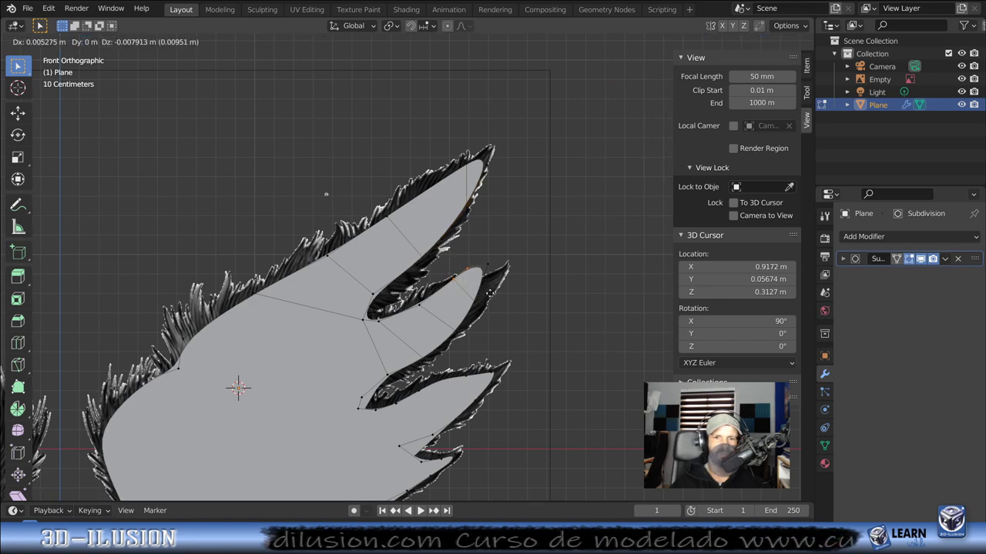
{"action": "left_click", "coordinate": [471, 275]}
Step: Move the middle fingertip vertices into place along the feather outline
{"action": "left_click_drag", "start_coordinate": [458, 251], "coordinate": [503, 336]}
{"action": "key", "text": "g"}
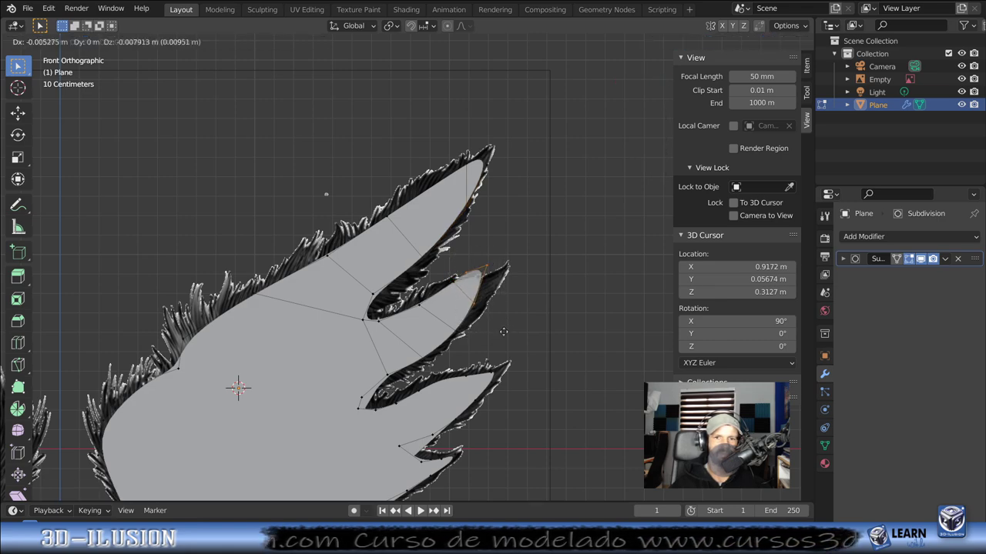
{"action": "left_click", "coordinate": [512, 333]}
{"action": "key", "text": "g"}
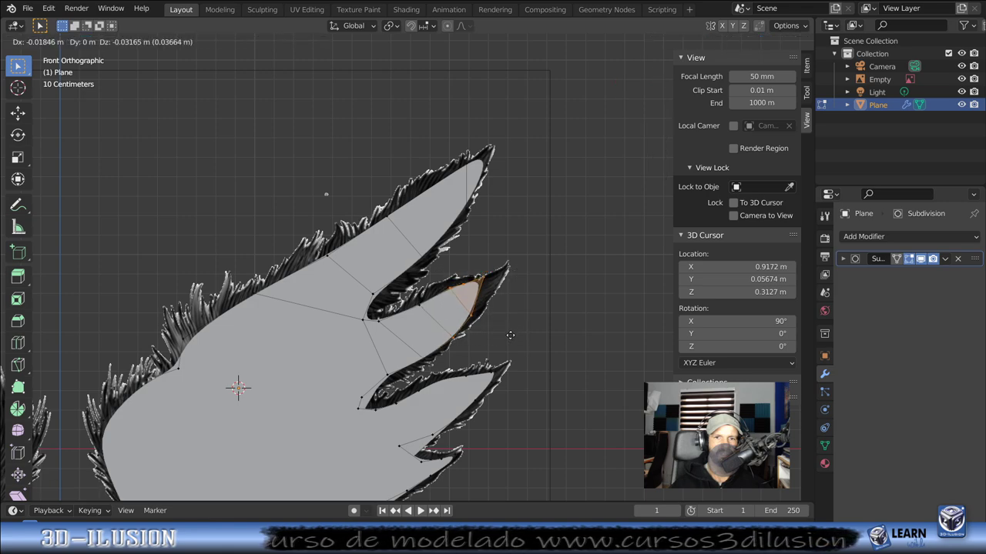
{"action": "left_click", "coordinate": [509, 333]}
{"action": "key", "text": "g"}
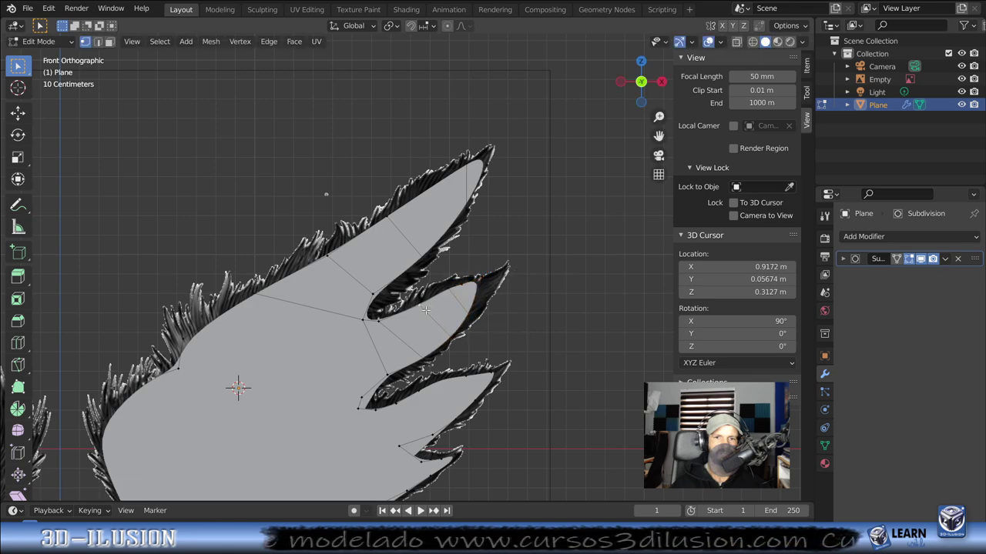
{"action": "left_click", "coordinate": [421, 310]}
{"action": "key", "text": "g"}
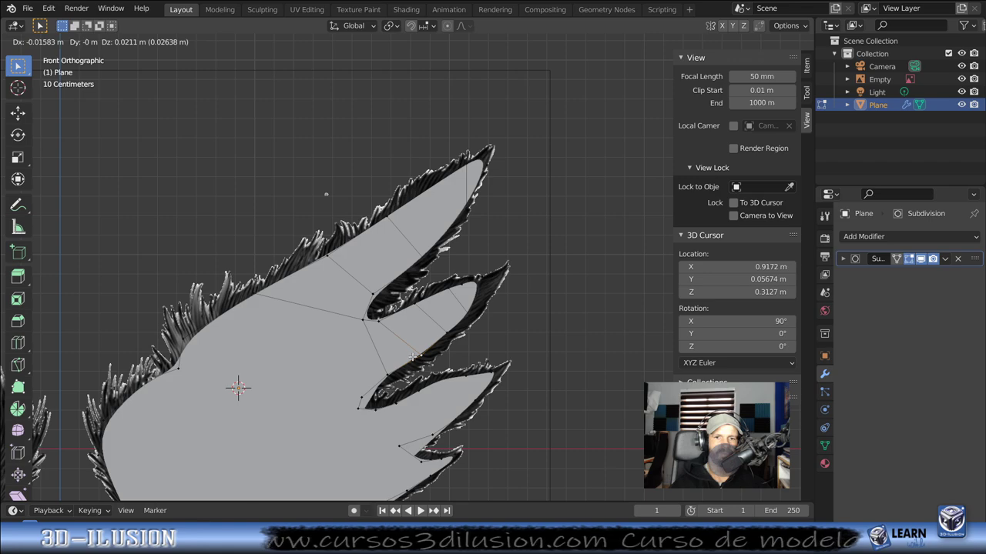
{"action": "left_click", "coordinate": [414, 359]}
Step: Raise the finger's lower-edge vertex and reposition the next vertex, undoing one misplaced move
{"action": "left_click", "coordinate": [467, 313]}
{"action": "key", "text": "g"}
{"action": "left_click", "coordinate": [471, 311]}
{"action": "key", "text": "g"}
{"action": "left_click", "coordinate": [467, 282]}
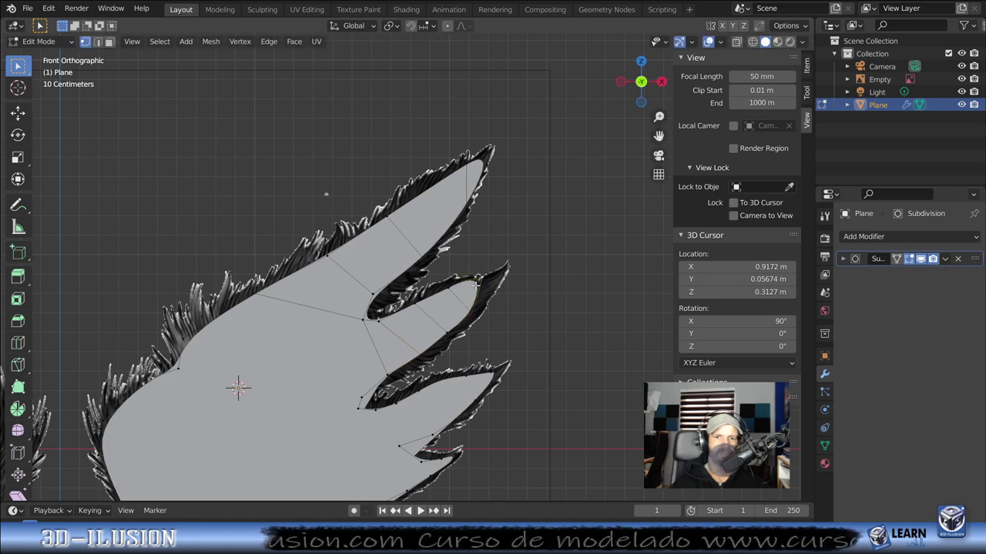
{"action": "key", "text": "g"}
{"action": "left_click", "coordinate": [492, 282]}
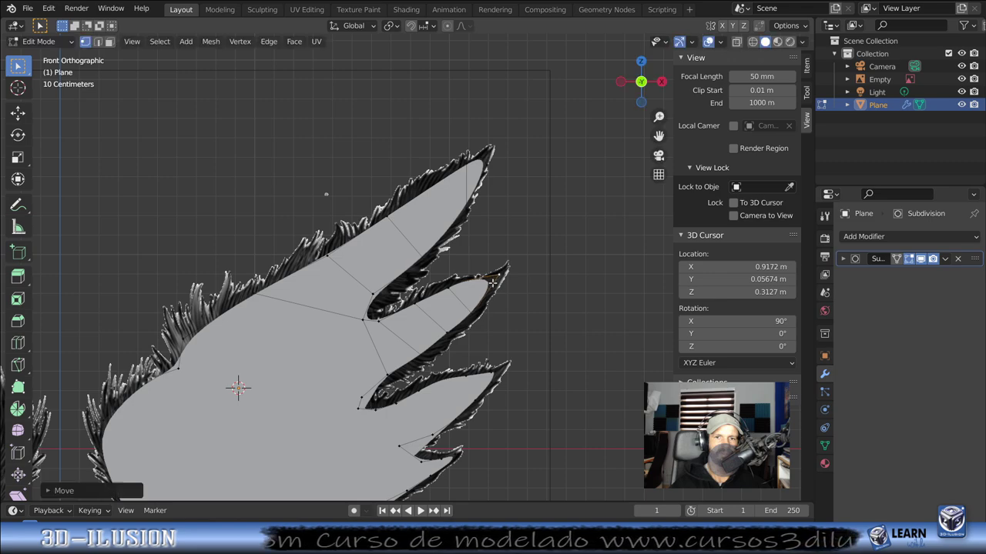
{"action": "key", "text": "ctrl+z"}
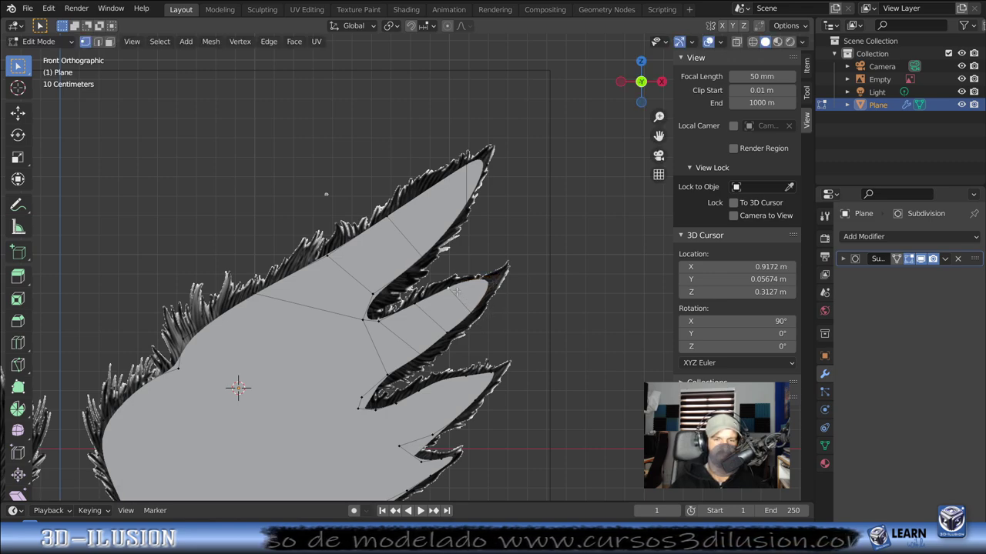
{"action": "key", "text": "g"}
{"action": "left_click", "coordinate": [418, 310]}
Step: Fine-tune the vertex near the middle fingertip until it follows the feather edge
{"action": "key", "text": "g"}
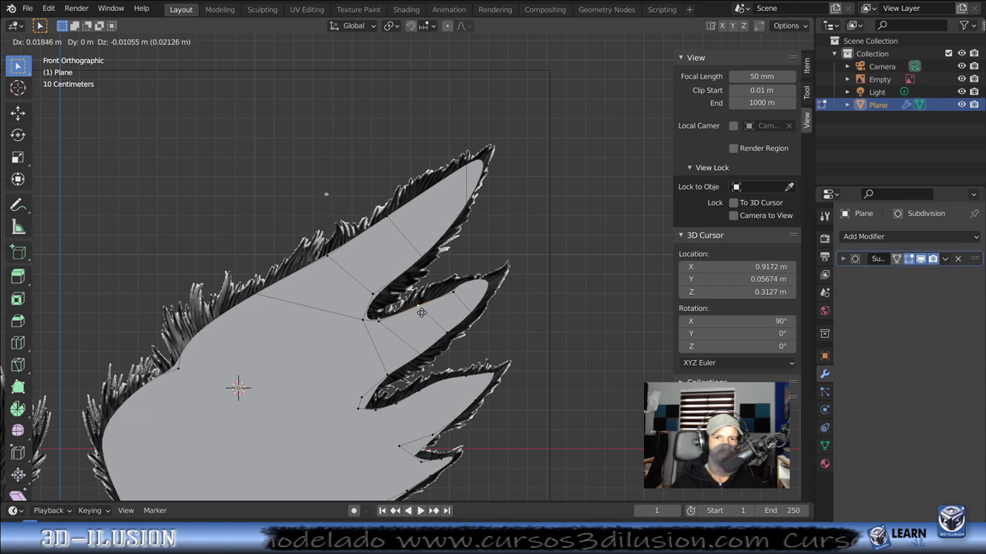
{"action": "left_click", "coordinate": [463, 284]}
{"action": "key", "text": "g"}
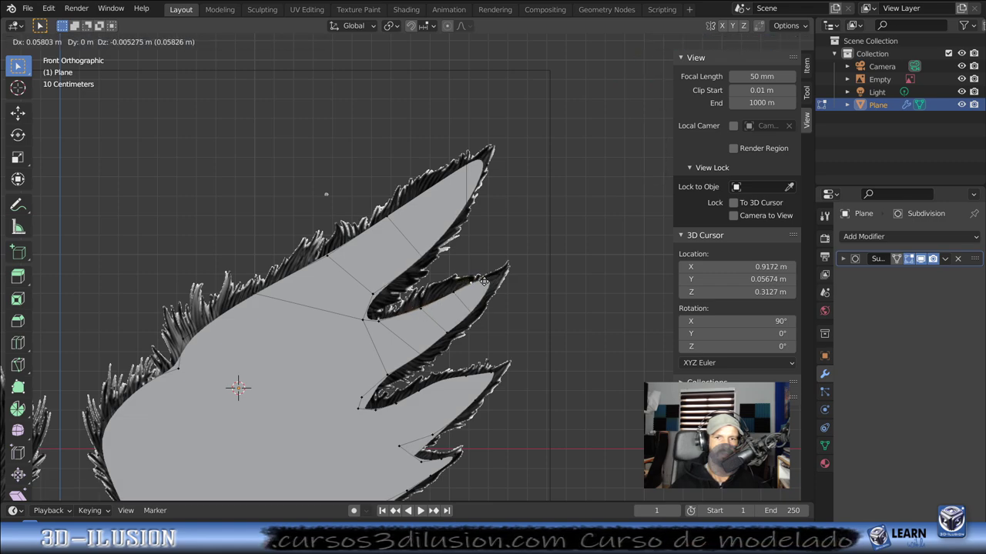
{"action": "left_click", "coordinate": [484, 282]}
{"action": "key", "text": "g"}
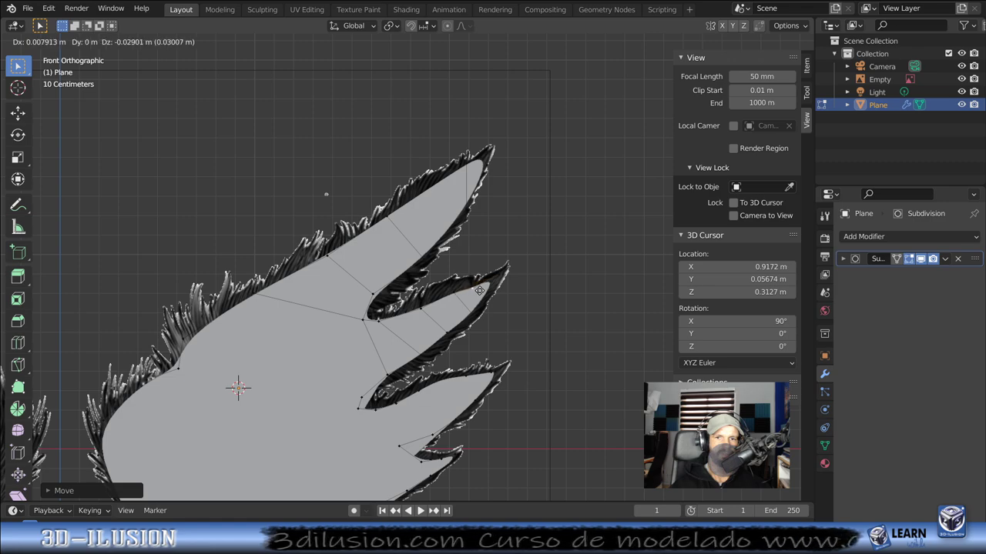
{"action": "left_click", "coordinate": [479, 290]}
{"action": "key", "text": "g"}
{"action": "left_click", "coordinate": [490, 275]}
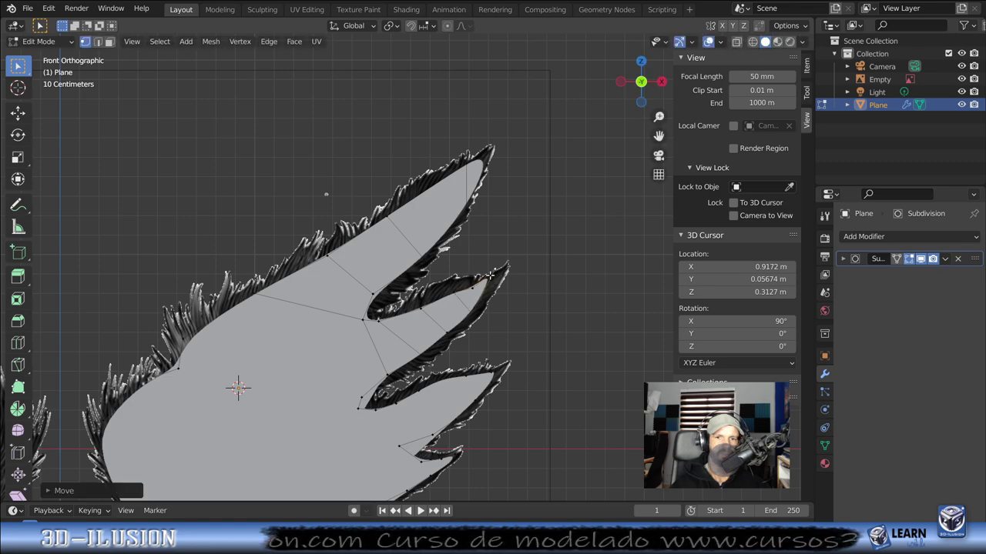
{"action": "key", "text": "g"}
{"action": "left_click", "coordinate": [473, 286]}
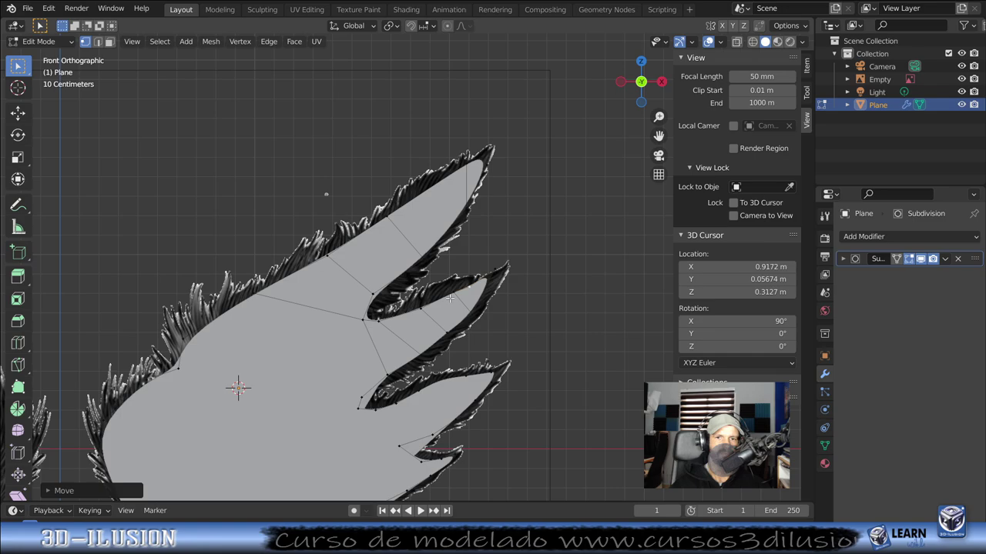
{"action": "key", "text": "g"}
{"action": "left_click", "coordinate": [449, 300]}
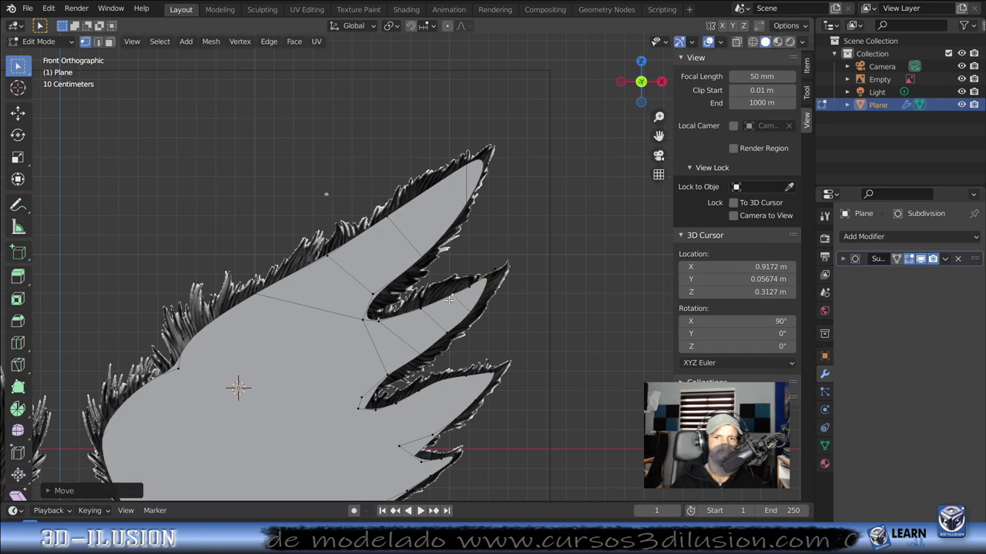
Step: Select the wing's left corner vertex and enter Local View, hiding the reference image
{"action": "middle_click_drag", "start_coordinate": [449, 300], "coordinate": [361, 154], "text": "shift"}
{"action": "scroll", "coordinate": [361, 154], "scroll_direction": "up", "scroll_amount": 3}
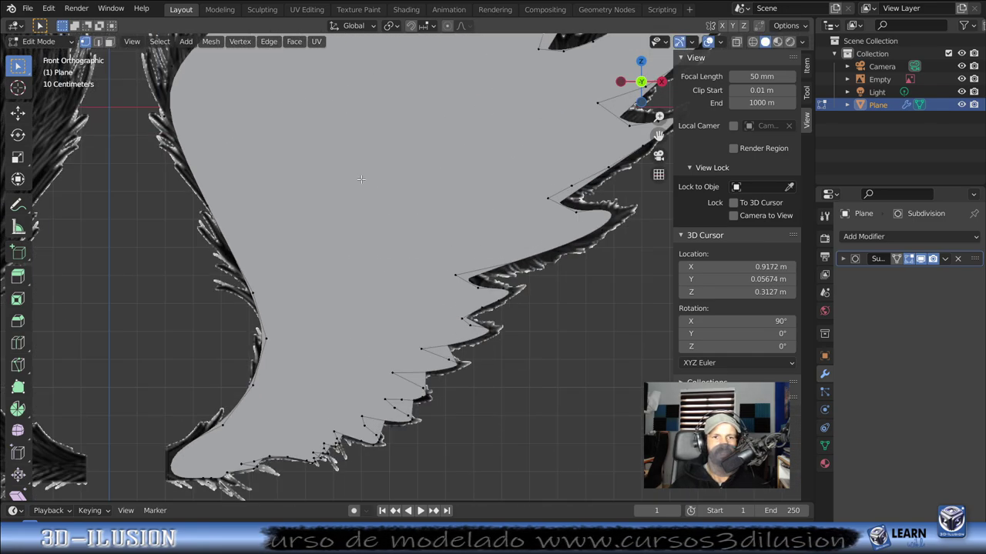
{"action": "scroll", "coordinate": [395, 175], "scroll_direction": "down", "scroll_amount": 2}
{"action": "scroll", "coordinate": [394, 176], "scroll_direction": "up", "scroll_amount": 3}
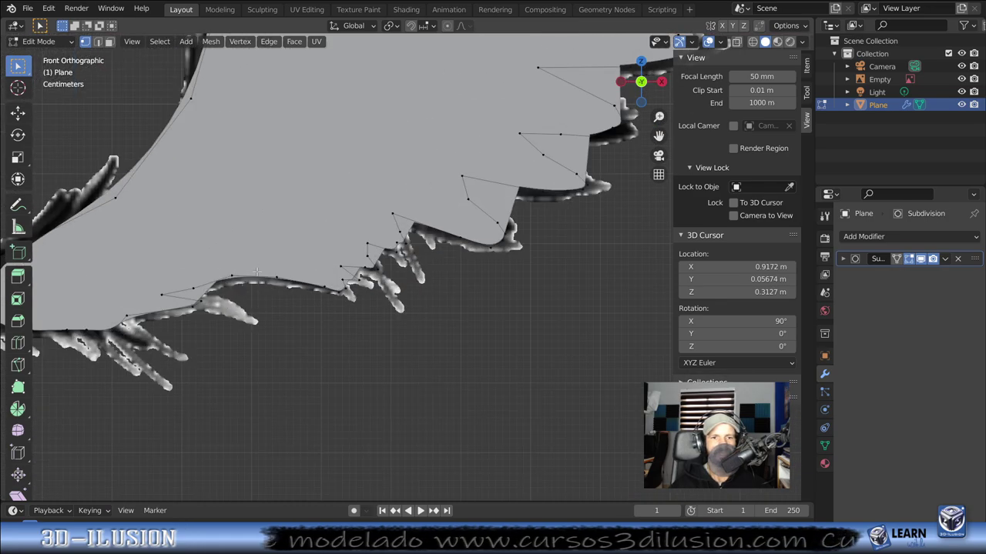
{"action": "scroll", "coordinate": [462, 231], "scroll_direction": "down", "scroll_amount": 1}
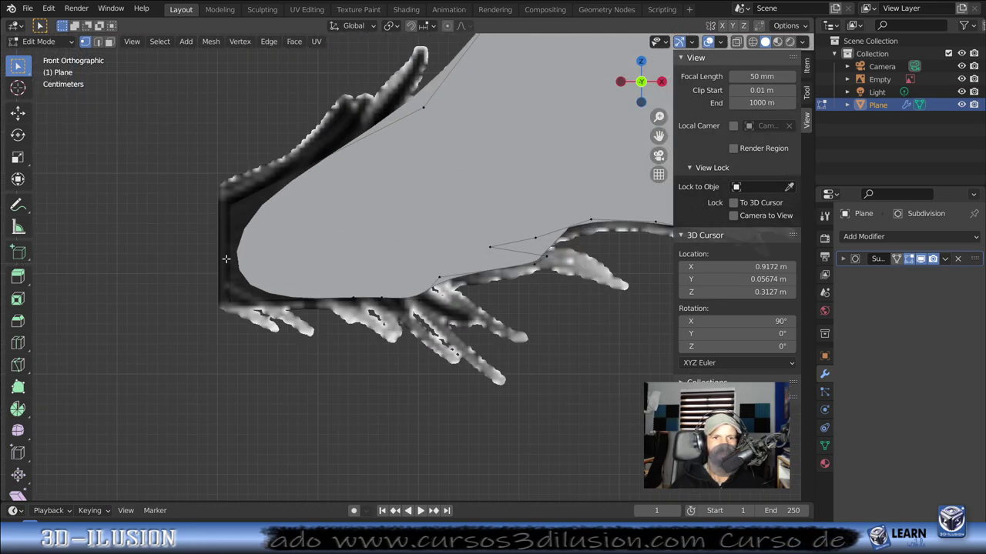
{"action": "left_click", "coordinate": [245, 206]}
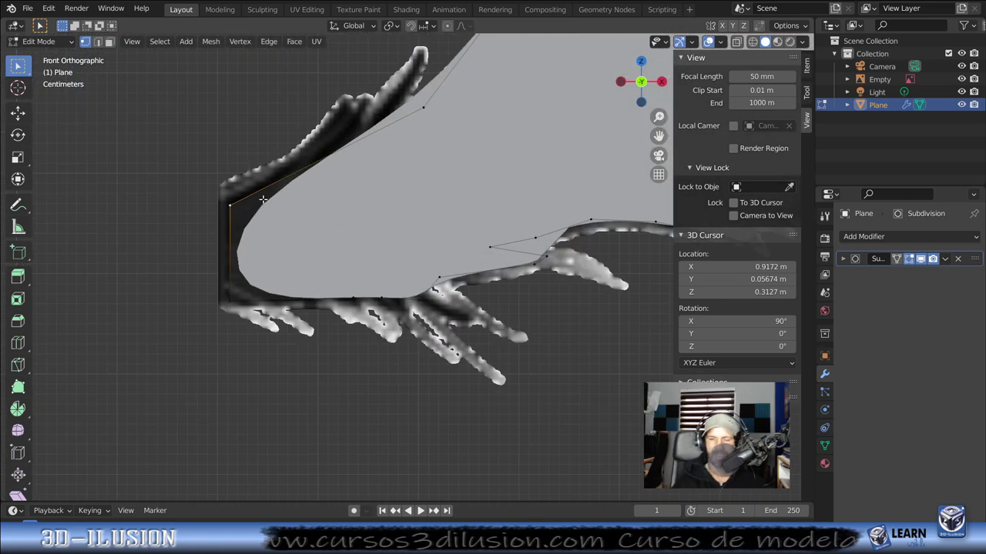
{"action": "key", "text": "KP_Divide"}
Step: Subdivide the upper wing-tip edge to add a midpoint vertex
{"action": "scroll", "coordinate": [265, 198], "scroll_direction": "up", "scroll_amount": 3}
{"action": "middle_click_drag", "start_coordinate": [205, 363], "coordinate": [309, 218], "text": "shift"}
{"action": "scroll", "coordinate": [310, 219], "scroll_direction": "up", "scroll_amount": 3}
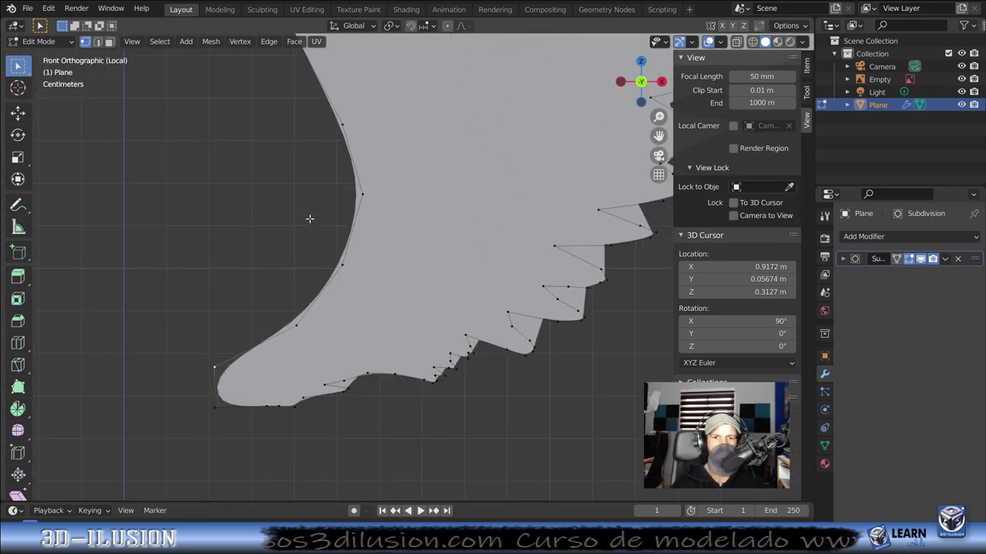
{"action": "scroll", "coordinate": [323, 200], "scroll_direction": "up", "scroll_amount": 2}
{"action": "middle_click_drag", "start_coordinate": [358, 173], "coordinate": [476, 176], "text": "shift"}
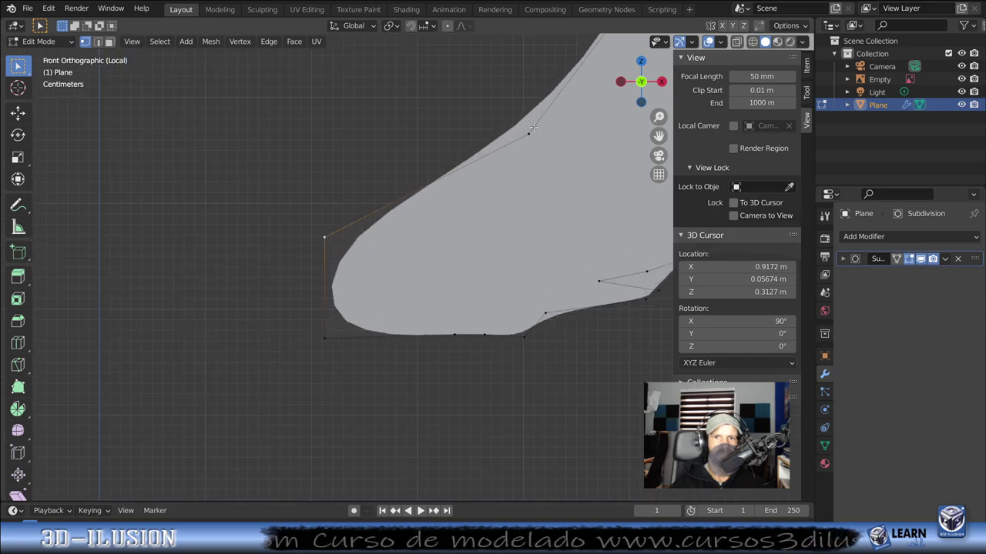
{"action": "left_click", "coordinate": [530, 131], "text": "shift"}
{"action": "left_click", "coordinate": [324, 235], "text": "shift"}
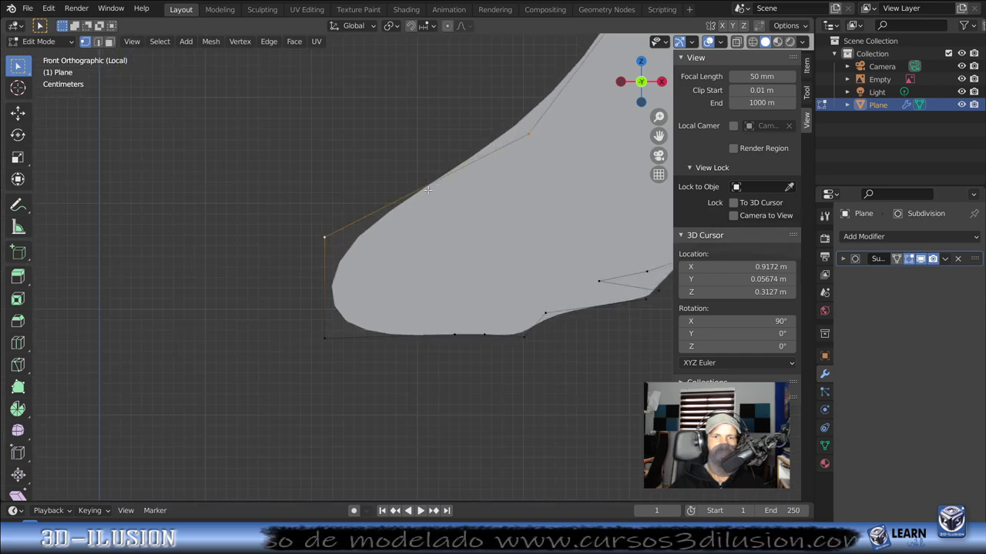
{"action": "right_click", "coordinate": [478, 158]}
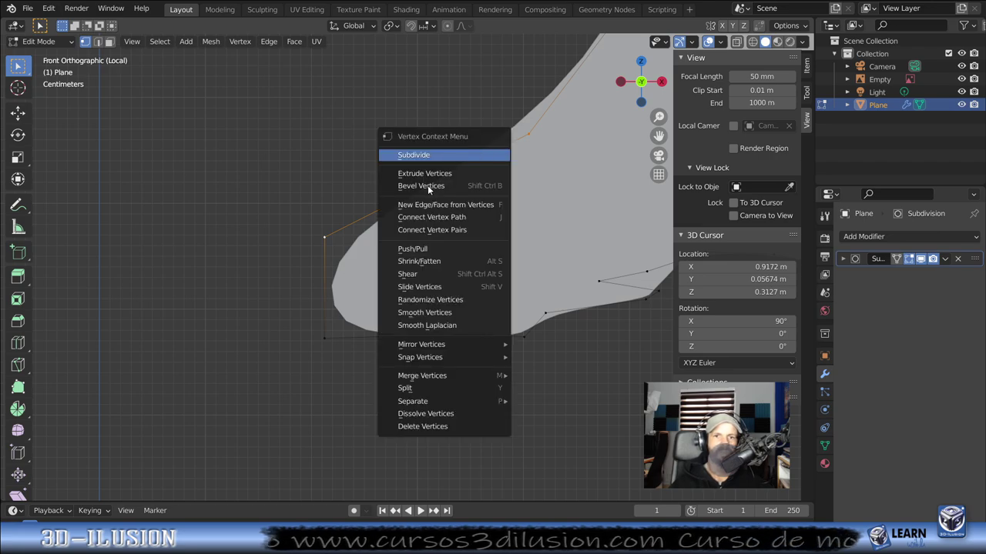
{"action": "left_click", "coordinate": [422, 155]}
Step: Join the new midpoint vertex to a bottom-edge vertex with a new edge
{"action": "left_click", "coordinate": [427, 187]}
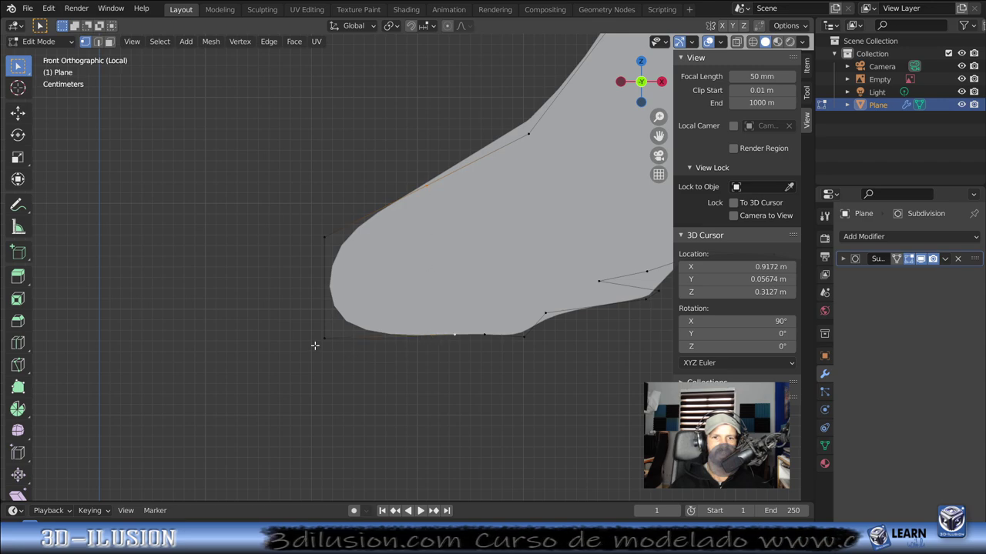
{"action": "left_click_drag", "start_coordinate": [314, 346], "coordinate": [419, 223]}
{"action": "left_click", "coordinate": [462, 336], "text": "shift"}
{"action": "key", "text": "j"}
Step: Dissolve the two surplus vertices on the wing's lower edge
{"action": "middle_click_drag", "start_coordinate": [473, 252], "coordinate": [394, 275], "text": "shift"}
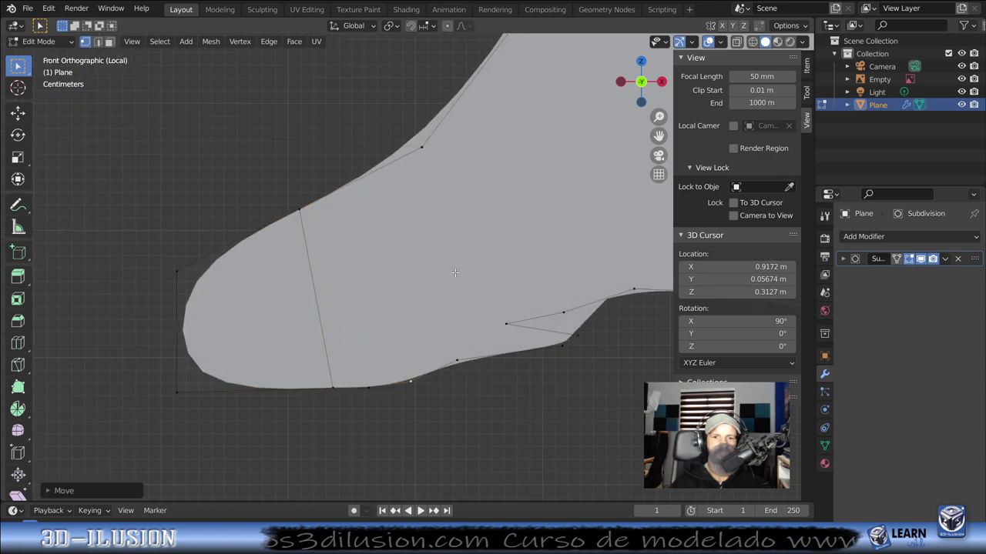
{"action": "key", "text": "x"}
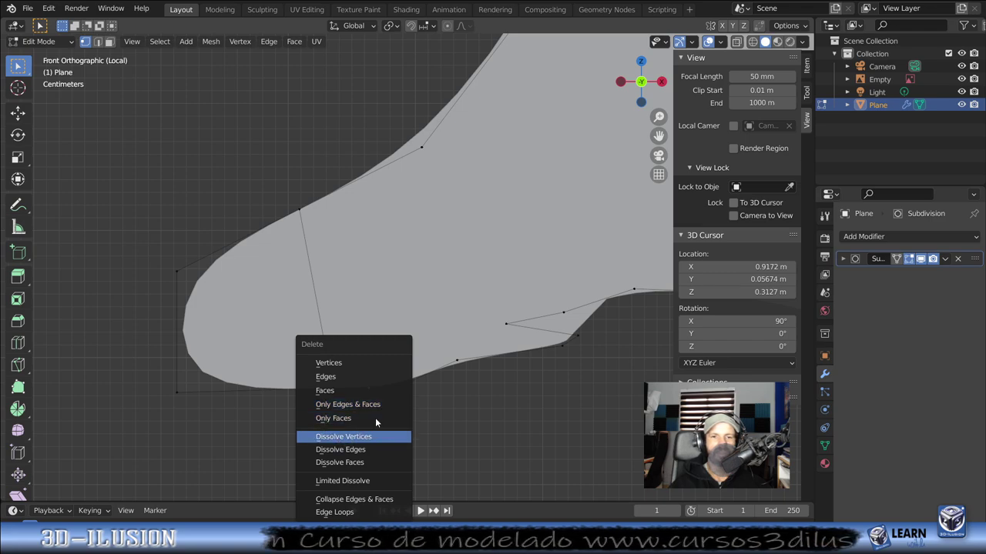
{"action": "key", "text": "Return"}
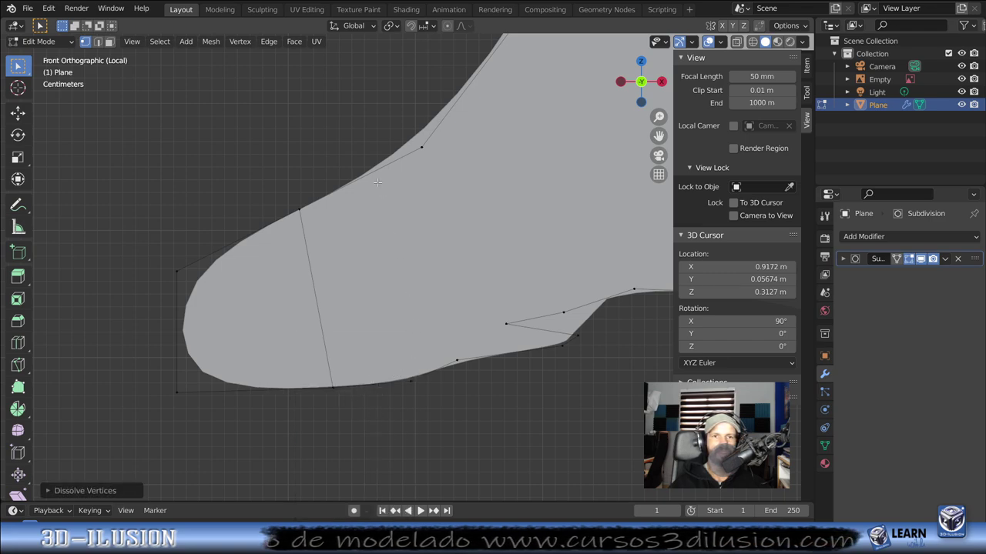
{"action": "left_click", "coordinate": [421, 375]}
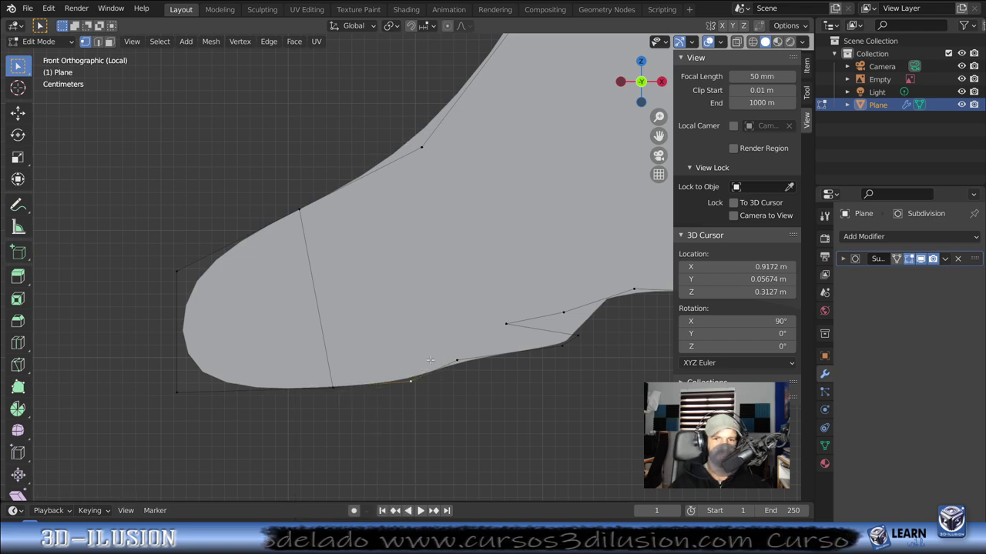
{"action": "key", "text": "x"}
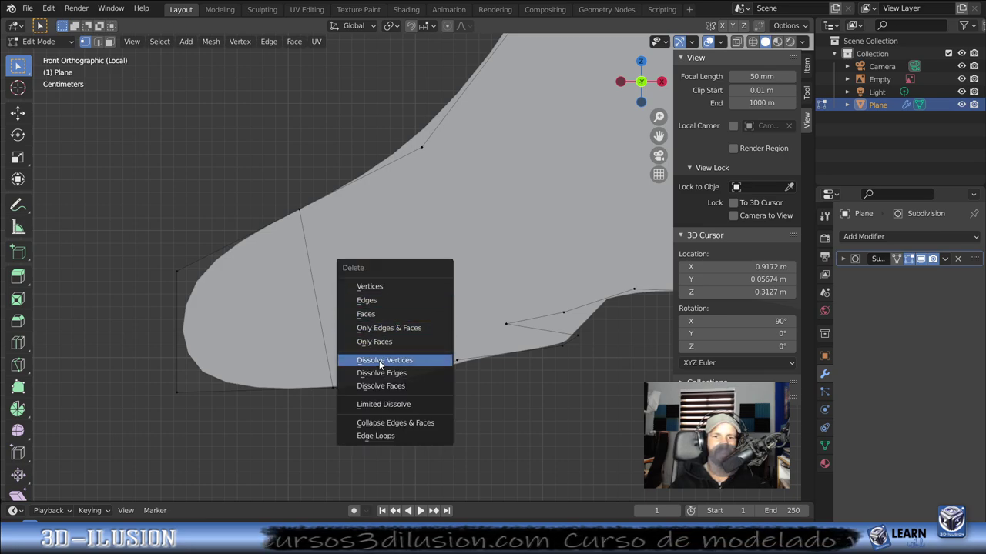
{"action": "left_click", "coordinate": [380, 362]}
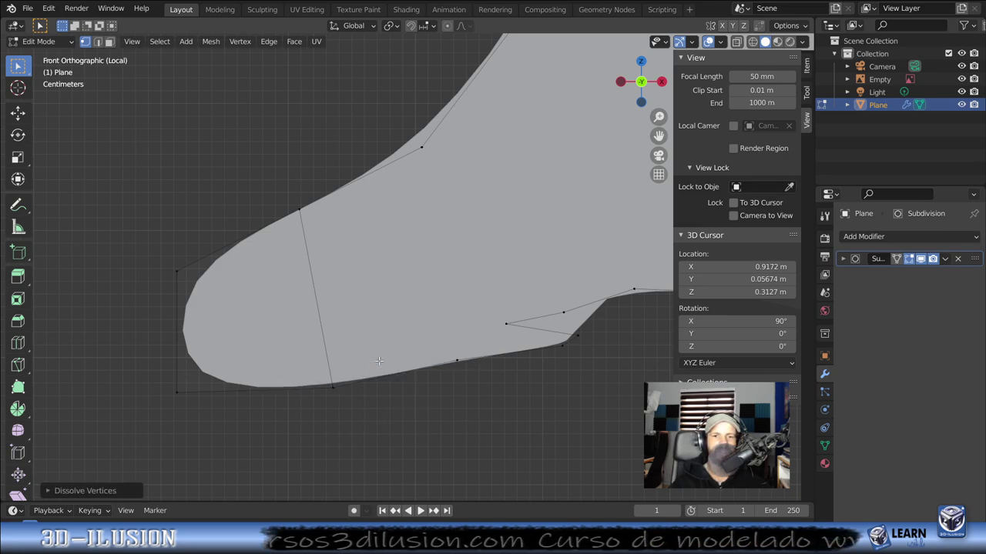
{"action": "left_click", "coordinate": [425, 156]}
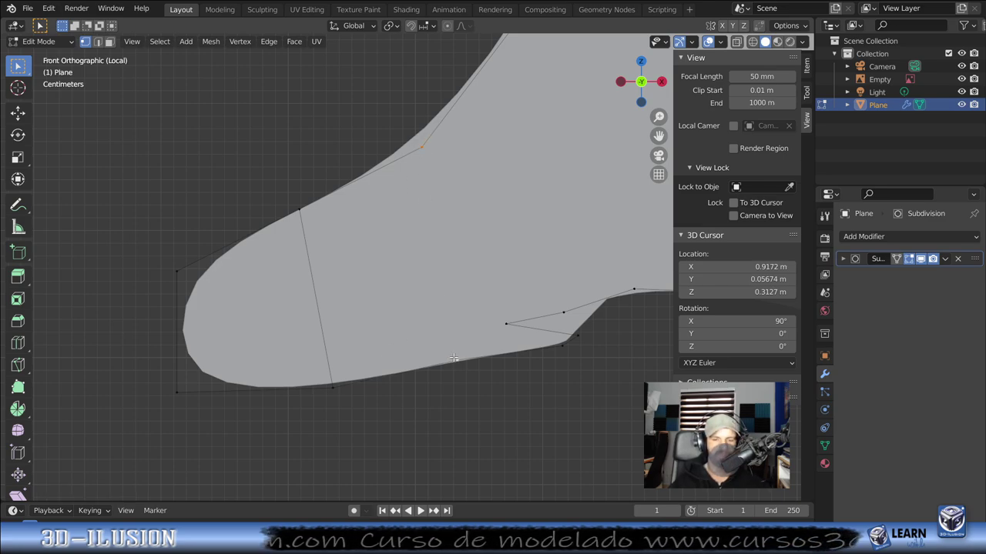
{"action": "scroll", "coordinate": [455, 358], "scroll_direction": "down", "scroll_amount": 2}
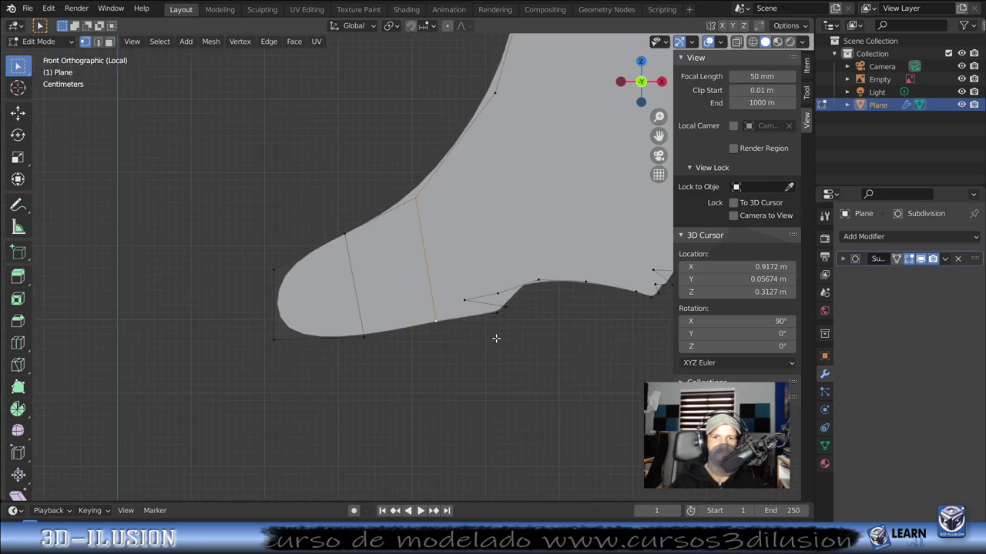
{"action": "middle_click_drag", "start_coordinate": [495, 336], "coordinate": [364, 372], "text": "shift"}
Step: Knife-cut an inner loop from the lower-edge vertex through the tip face to the upper vertex
{"action": "key", "text": "ctrl+z"}
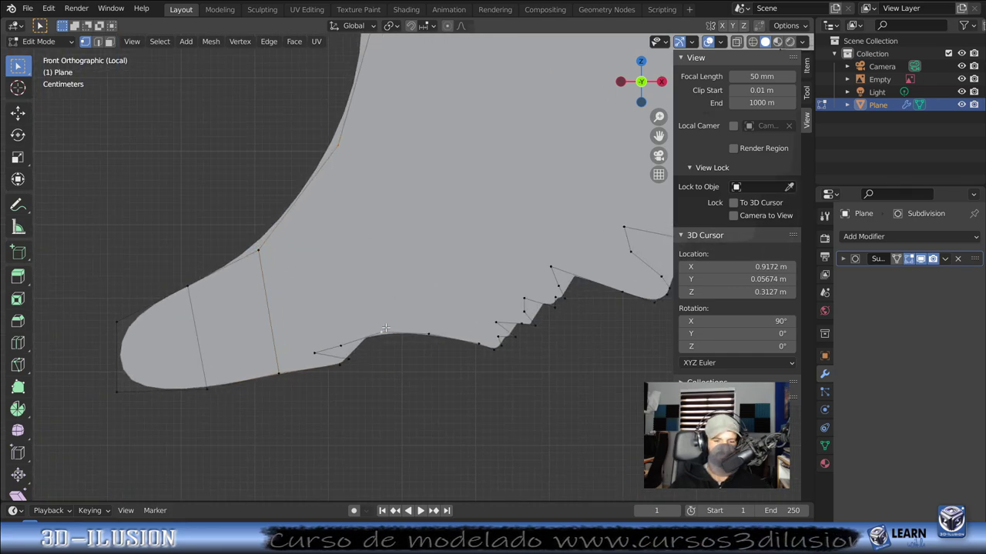
{"action": "left_click", "coordinate": [385, 328], "text": "shift"}
{"action": "key", "text": "f"}
{"action": "middle_click_drag", "start_coordinate": [385, 329], "coordinate": [323, 278], "text": "shift"}
{"action": "key", "text": "k"}
{"action": "left_click", "coordinate": [370, 312]}
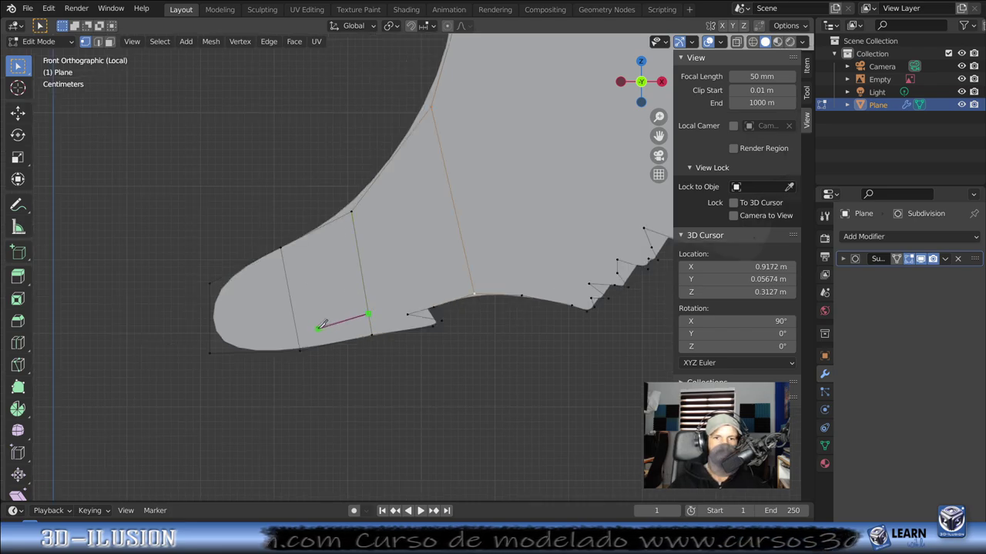
{"action": "left_click", "coordinate": [296, 332]}
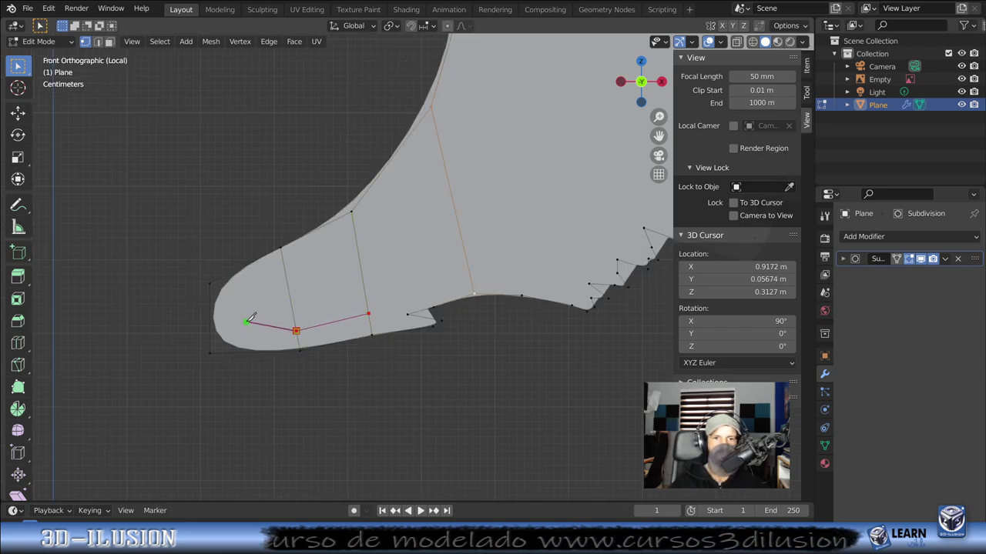
{"action": "left_click", "coordinate": [258, 332]}
{"action": "left_click", "coordinate": [252, 296]}
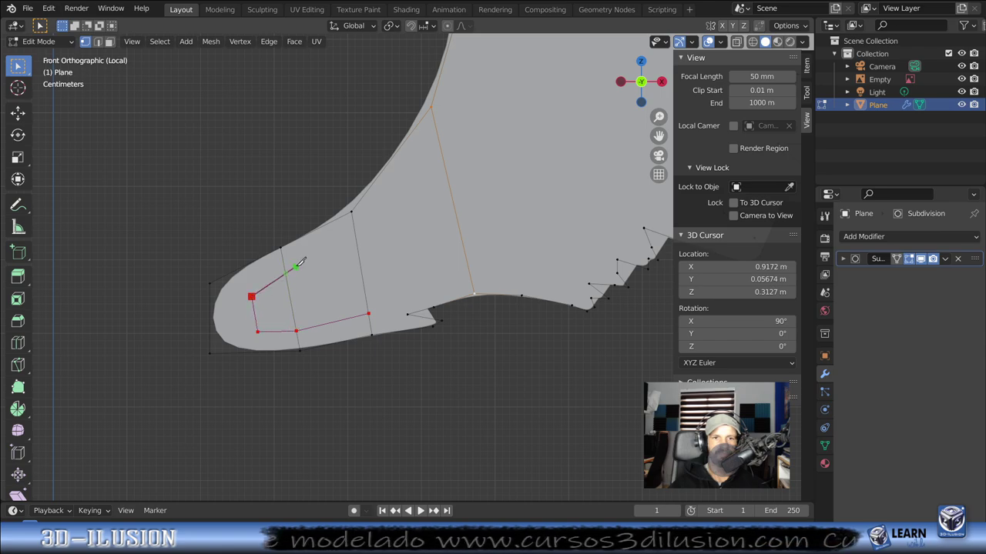
{"action": "left_click", "coordinate": [360, 231]}
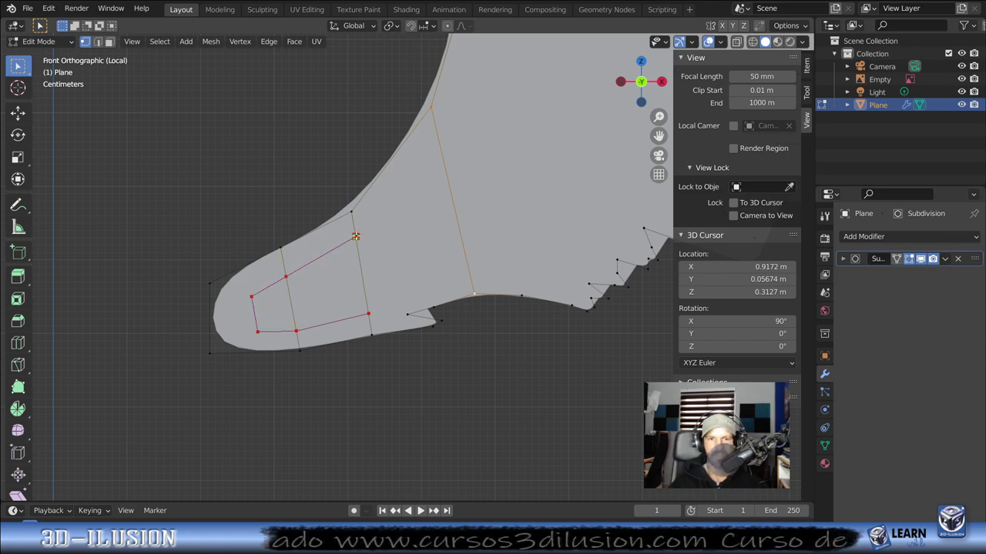
{"action": "key", "text": "Return"}
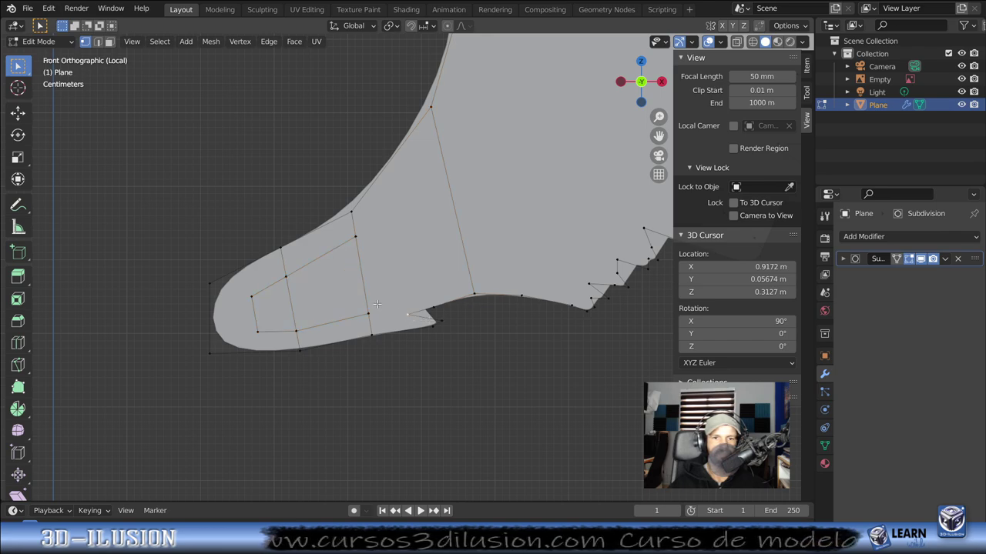
{"action": "key", "text": "f"}
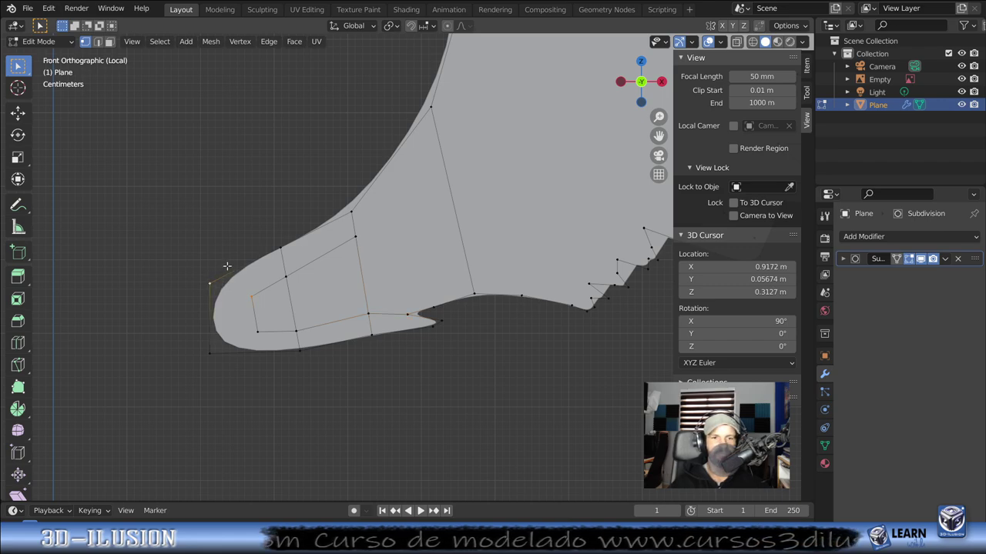
Step: Knife two straight cuts from the bottom vertices across to the opposite wing edges
{"action": "left_click", "coordinate": [254, 333]}
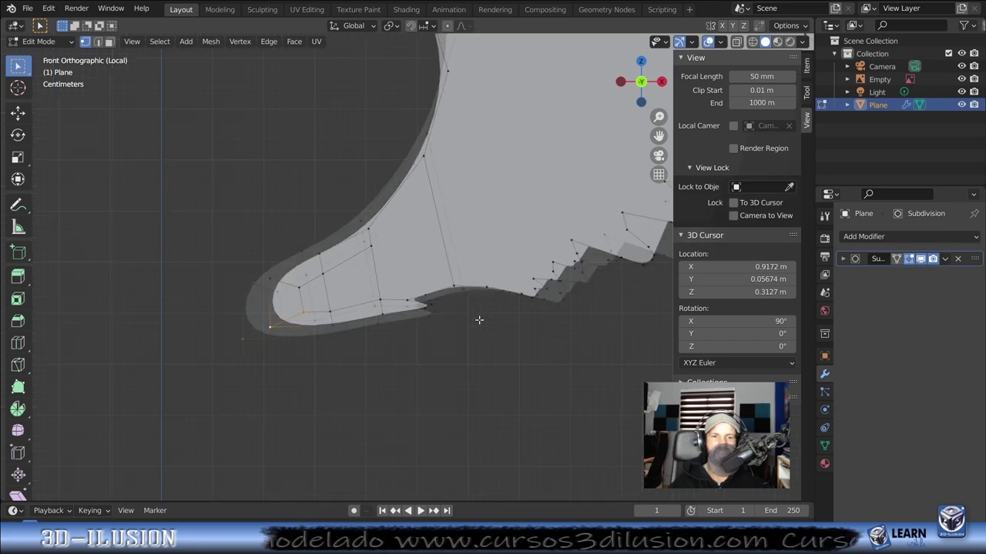
{"action": "scroll", "coordinate": [419, 317], "scroll_direction": "down", "scroll_amount": 2}
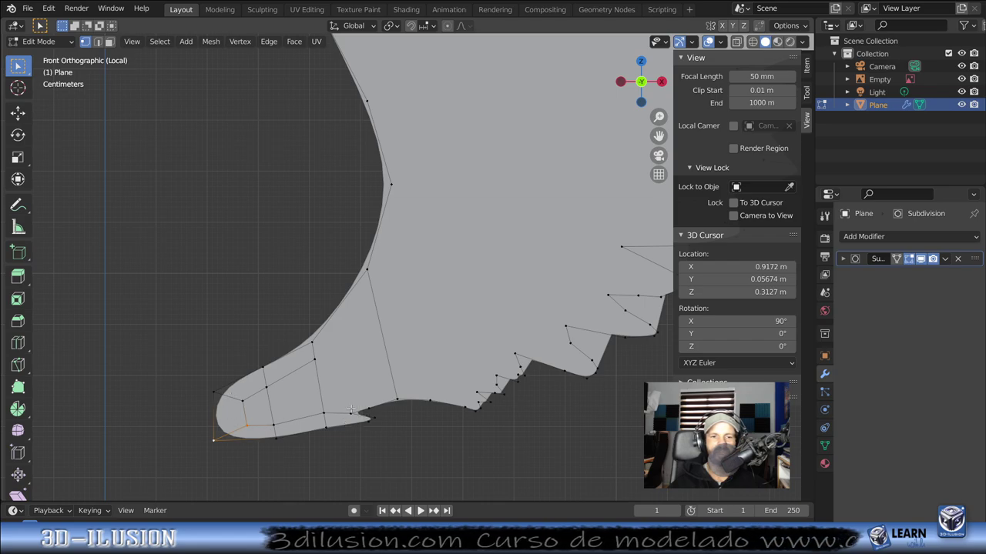
{"action": "scroll", "coordinate": [524, 303], "scroll_direction": "up", "scroll_amount": 3}
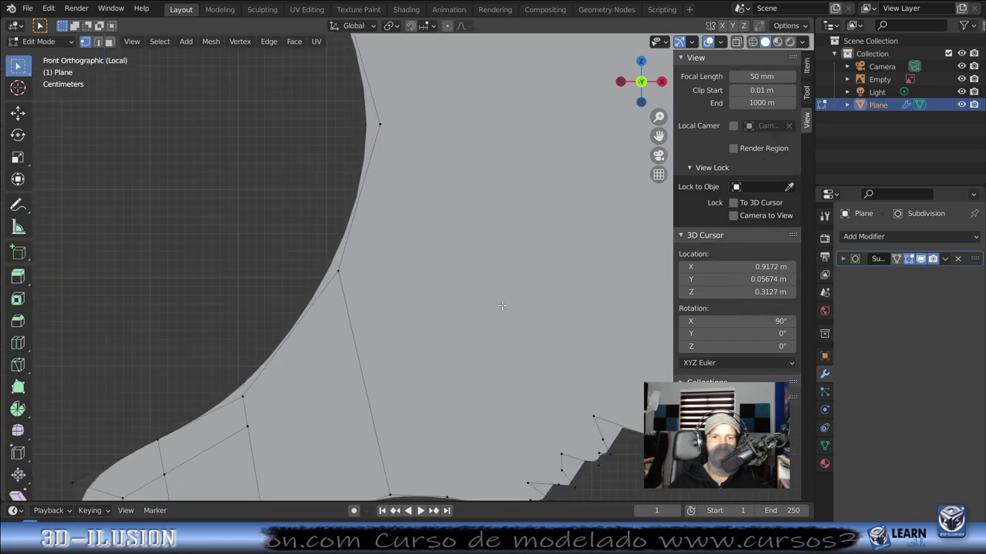
{"action": "key", "text": "k"}
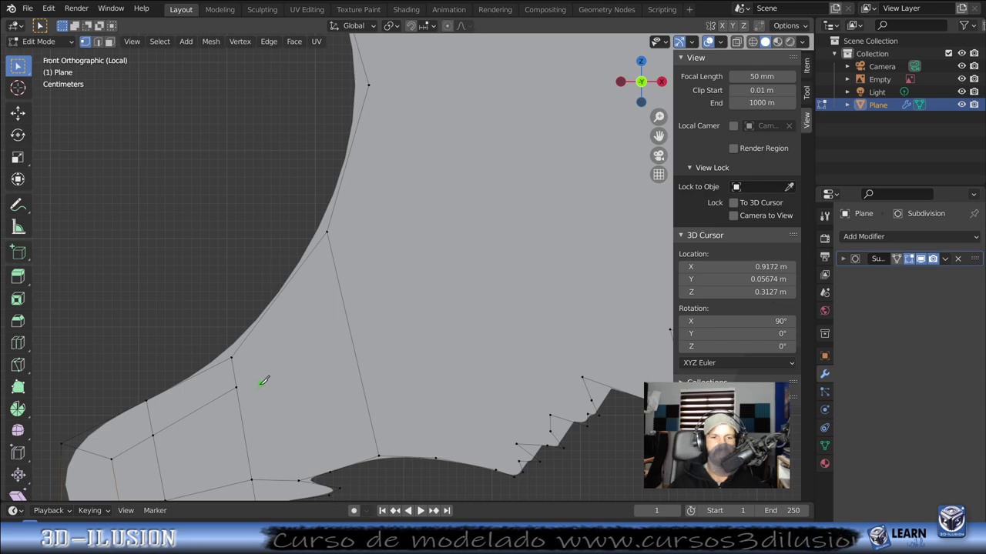
{"action": "left_click", "coordinate": [235, 387]}
{"action": "left_click", "coordinate": [340, 290]}
{"action": "key", "text": "Return"}
{"action": "scroll", "coordinate": [388, 294], "scroll_direction": "down", "scroll_amount": 1}
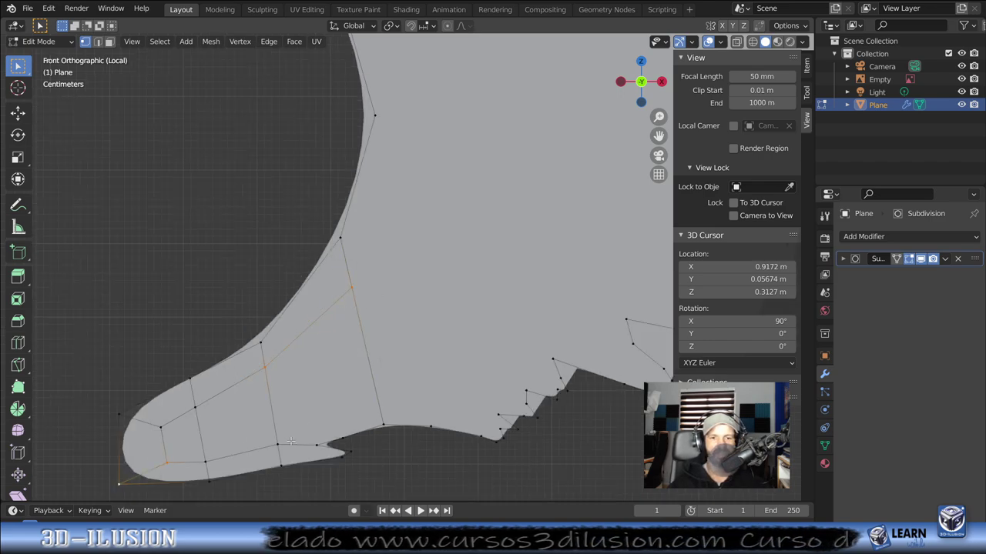
{"action": "key", "text": "k"}
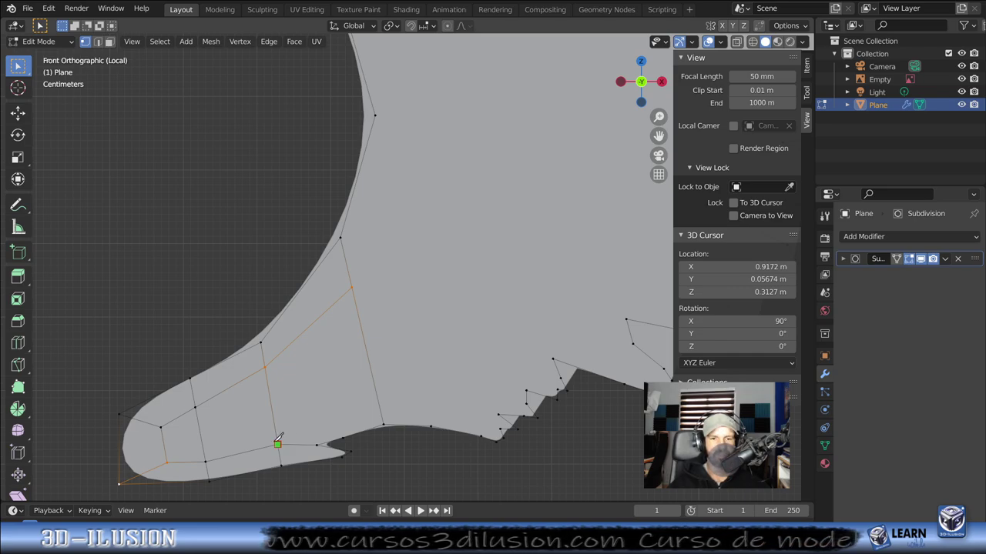
{"action": "left_click", "coordinate": [277, 444]}
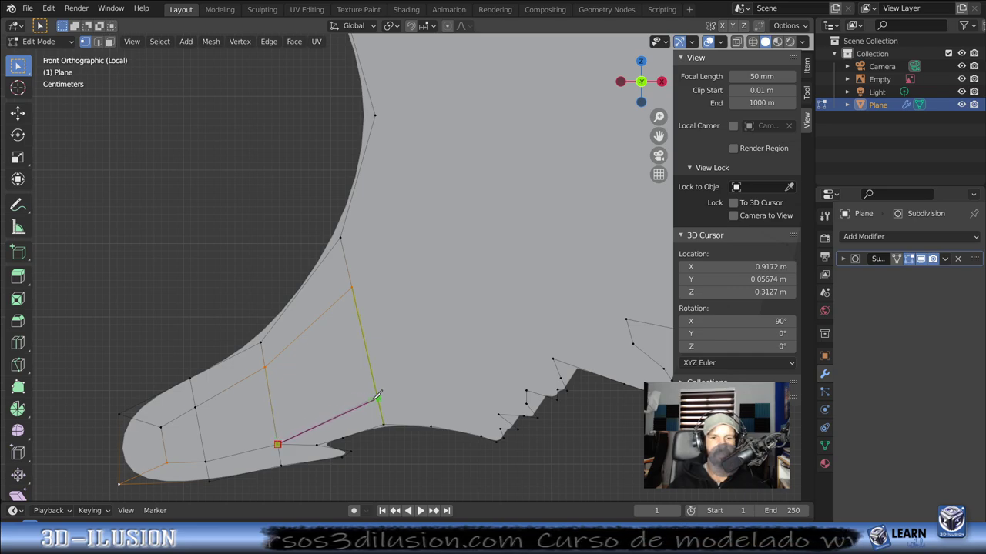
{"action": "left_click", "coordinate": [377, 397]}
{"action": "key", "text": "Return"}
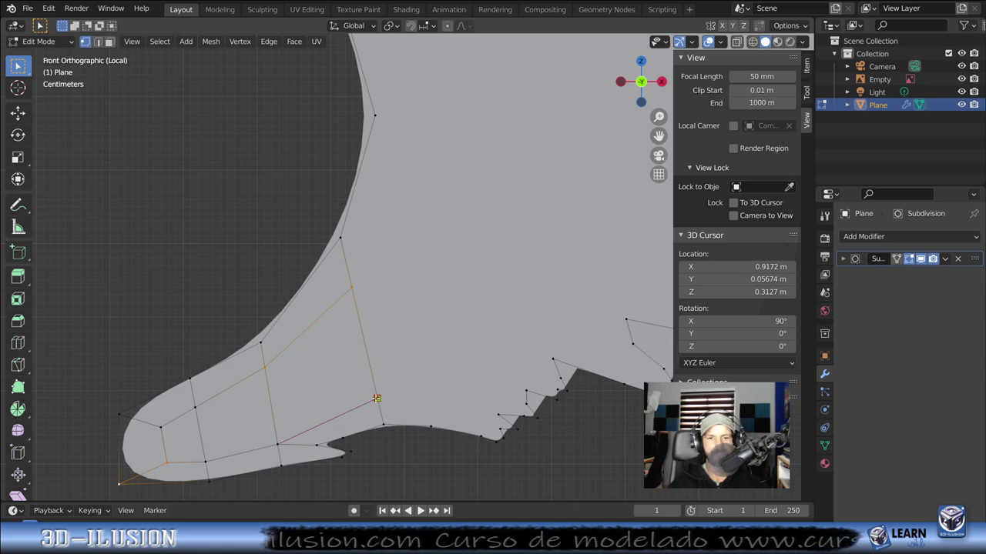
Step: Cut a new edge from the lower-edge vertex up to the wing's upper outline
{"action": "middle_click_drag", "start_coordinate": [377, 397], "coordinate": [385, 326], "text": "shift"}
{"action": "scroll", "coordinate": [370, 265], "scroll_direction": "up", "scroll_amount": 1}
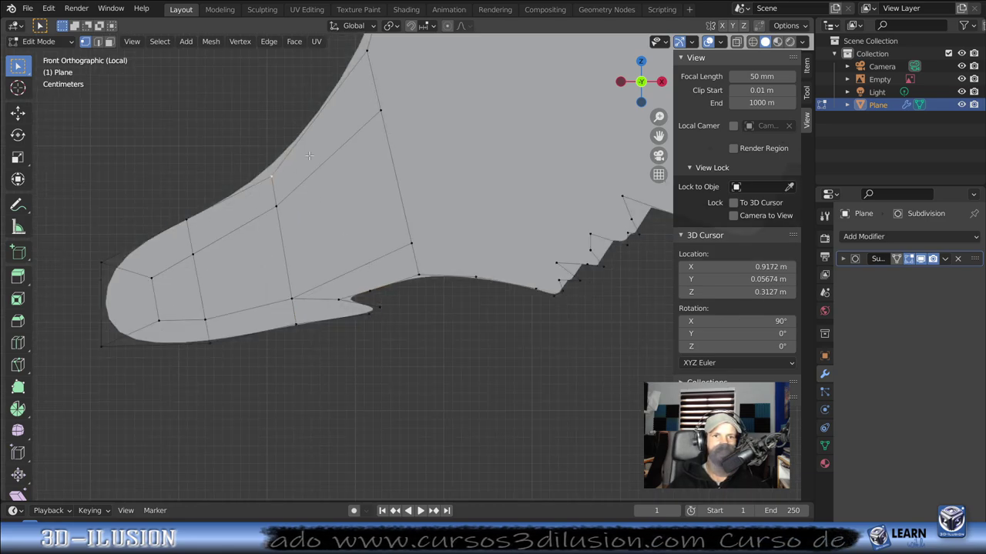
{"action": "left_click", "coordinate": [370, 290]}
{"action": "left_click", "coordinate": [363, 265]}
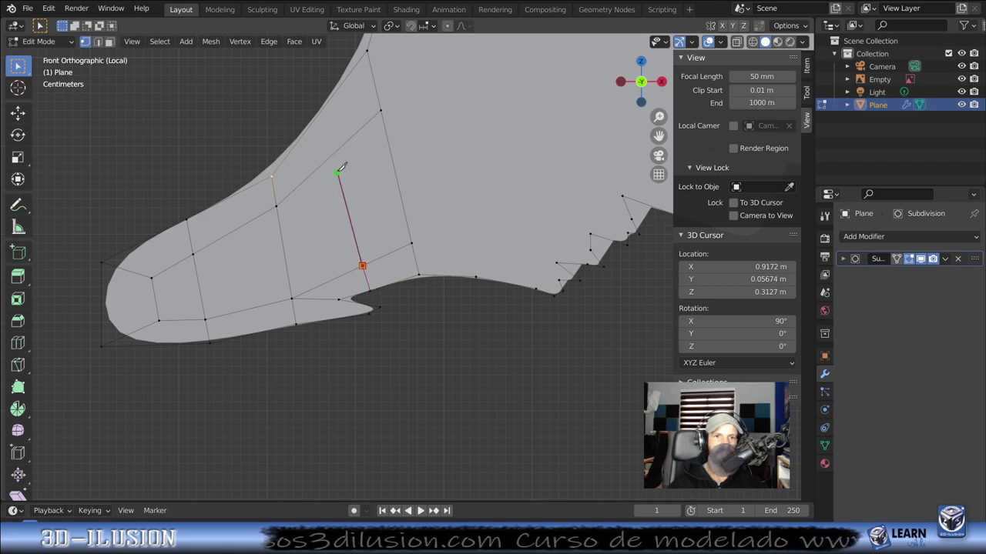
{"action": "left_click", "coordinate": [330, 157]}
{"action": "left_click", "coordinate": [322, 111]}
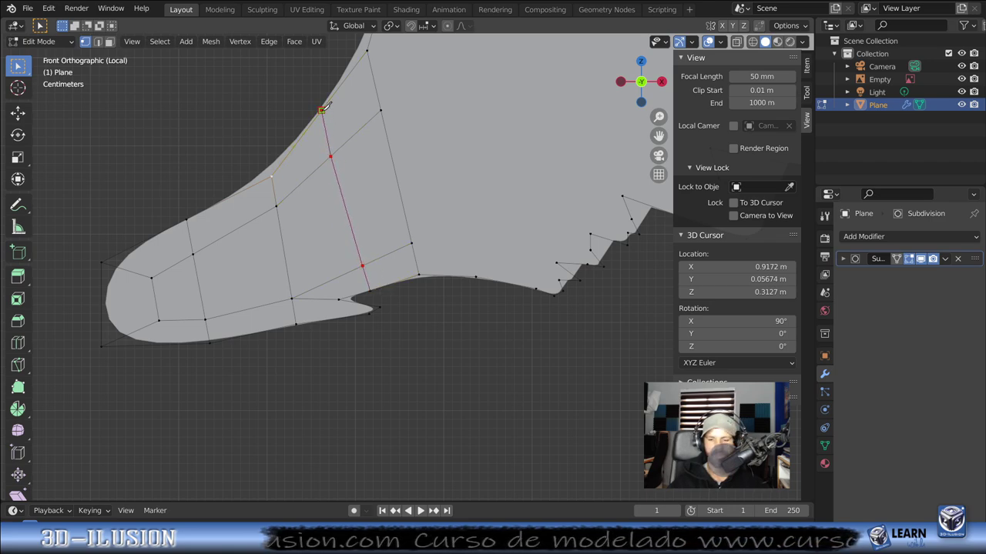
{"action": "key", "text": "Return"}
{"action": "scroll", "coordinate": [395, 237], "scroll_direction": "down", "scroll_amount": 2}
{"action": "scroll", "coordinate": [395, 236], "scroll_direction": "up", "scroll_amount": 2}
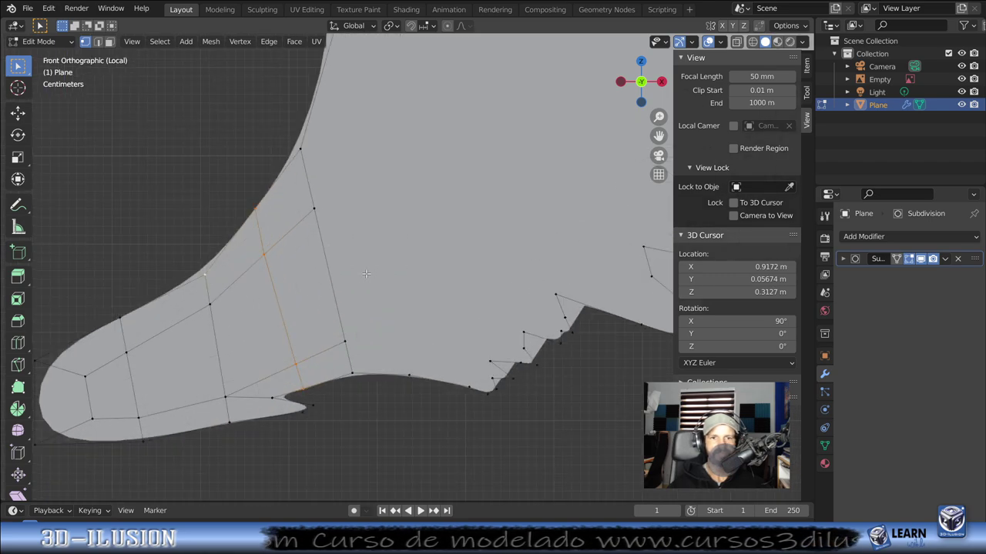
{"action": "scroll", "coordinate": [389, 235], "scroll_direction": "up", "scroll_amount": 2}
{"action": "scroll", "coordinate": [381, 234], "scroll_direction": "up", "scroll_amount": 1}
{"action": "scroll", "coordinate": [374, 231], "scroll_direction": "down", "scroll_amount": 2}
{"action": "middle_click_drag", "start_coordinate": [375, 232], "coordinate": [360, 283], "text": "shift"}
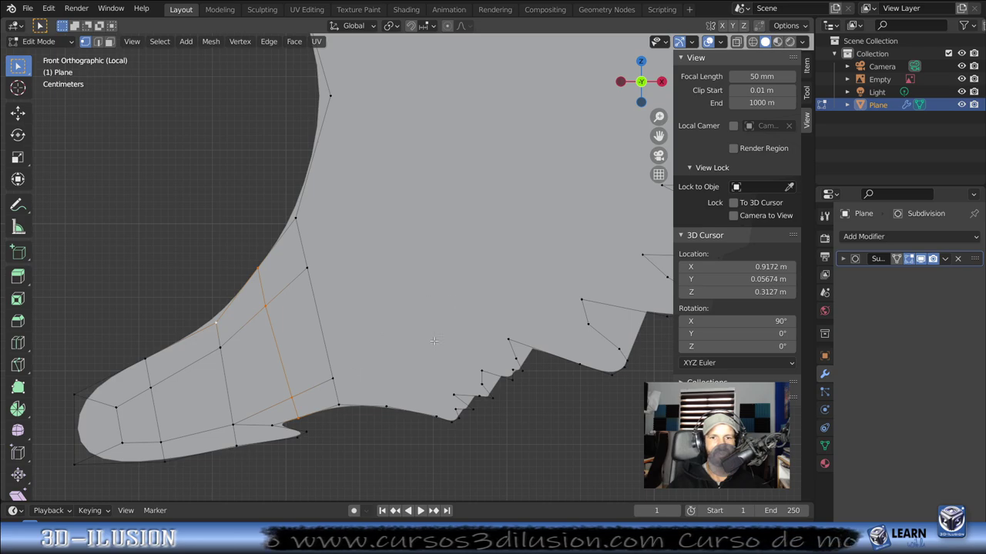
{"action": "scroll", "coordinate": [378, 231], "scroll_direction": "down", "scroll_amount": 1}
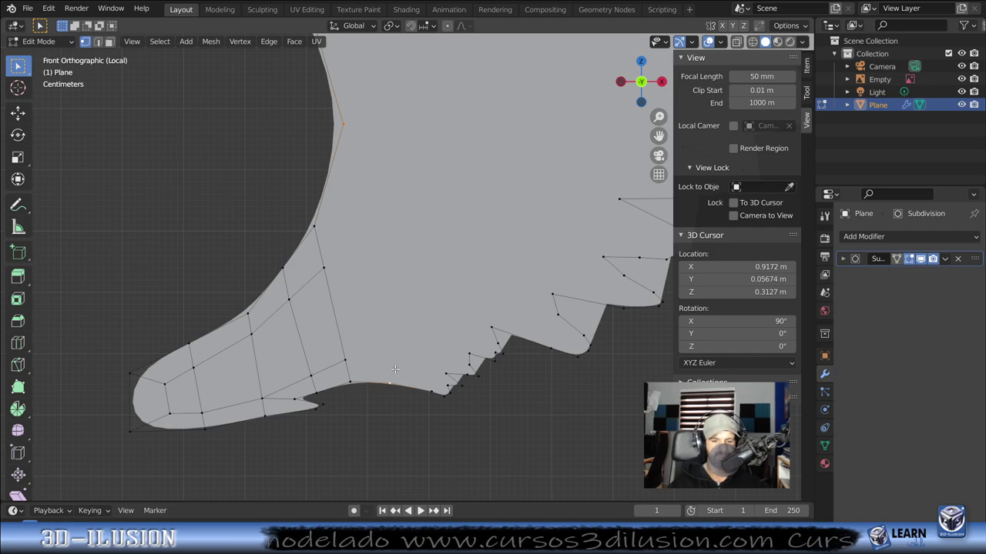
Step: Connect the upper wing vertex diagonally to the feather-notch vertex with a new edge
{"action": "key", "text": "f"}
{"action": "scroll", "coordinate": [414, 314], "scroll_direction": "down", "scroll_amount": 1}
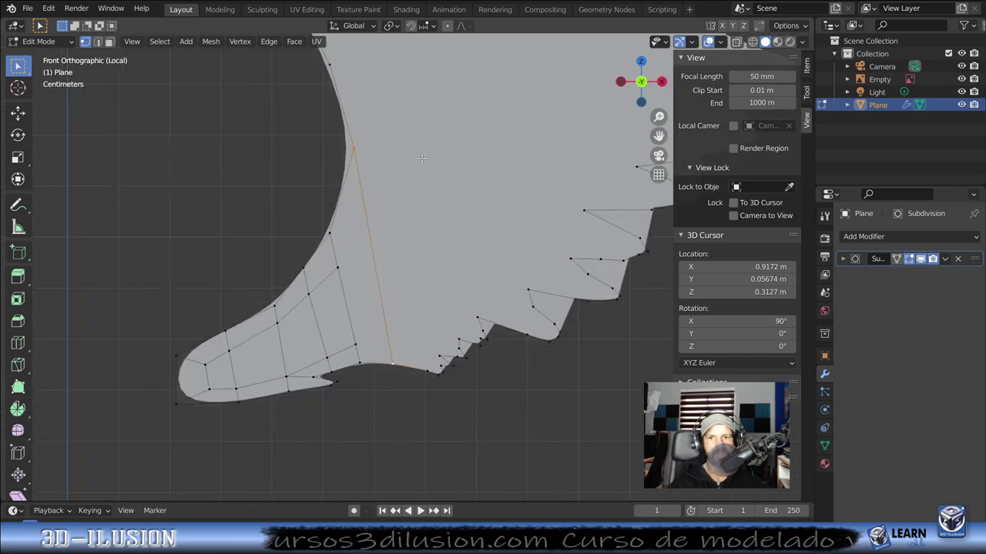
{"action": "left_click", "coordinate": [510, 294], "text": "shift"}
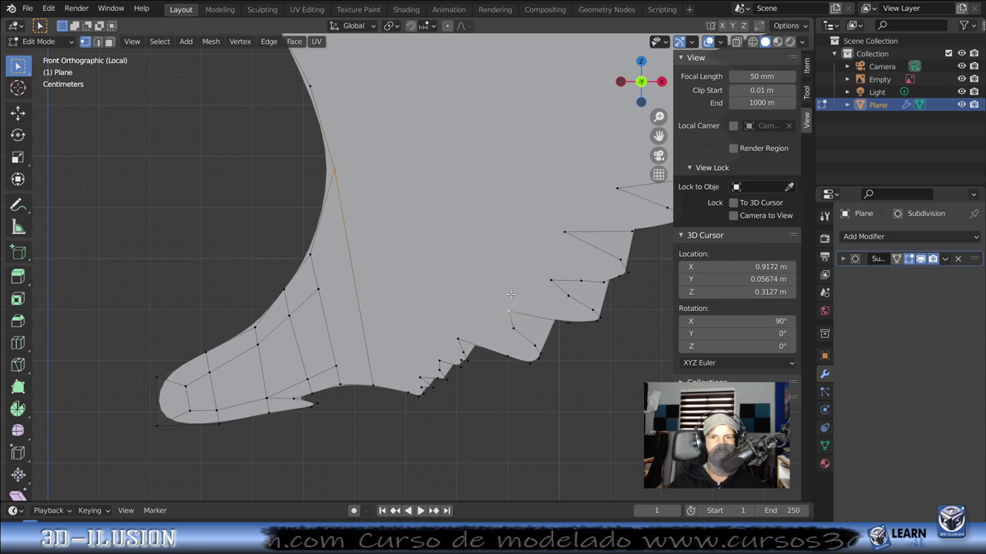
{"action": "key", "text": "f"}
Step: Dissolve the redundant near-vertical edge and return to vertex selection
{"action": "left_click", "coordinate": [98, 41]}
{"action": "left_click", "coordinate": [365, 283]}
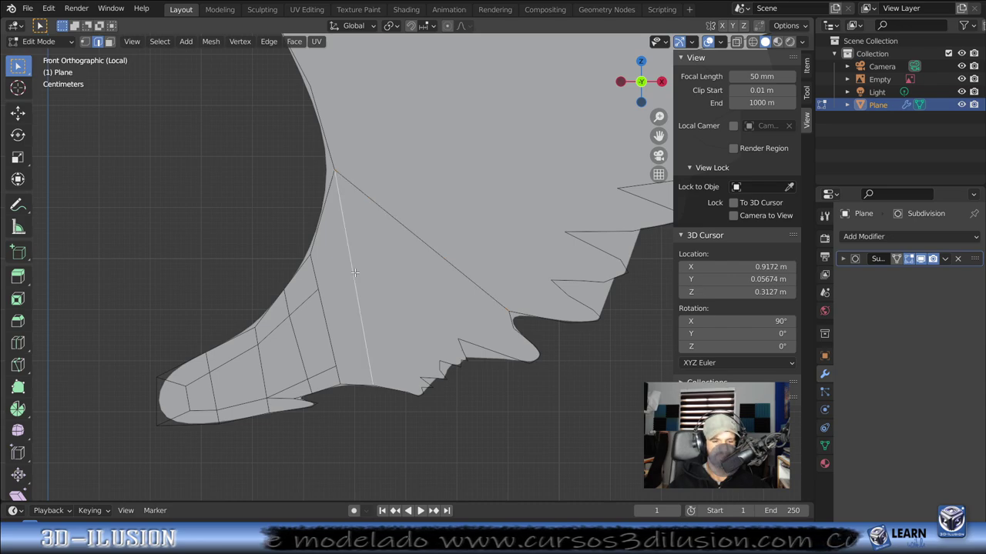
{"action": "key", "text": "x"}
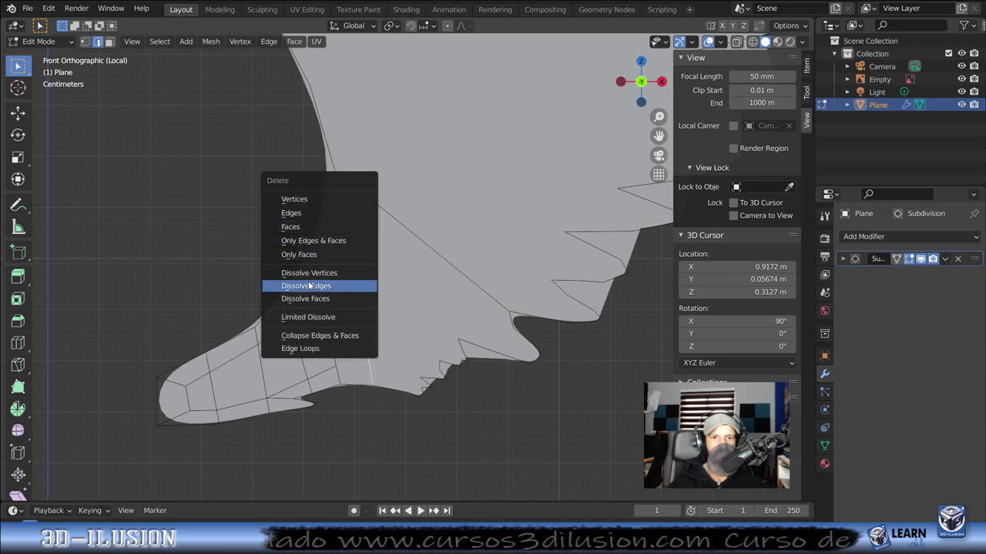
{"action": "left_click", "coordinate": [308, 286]}
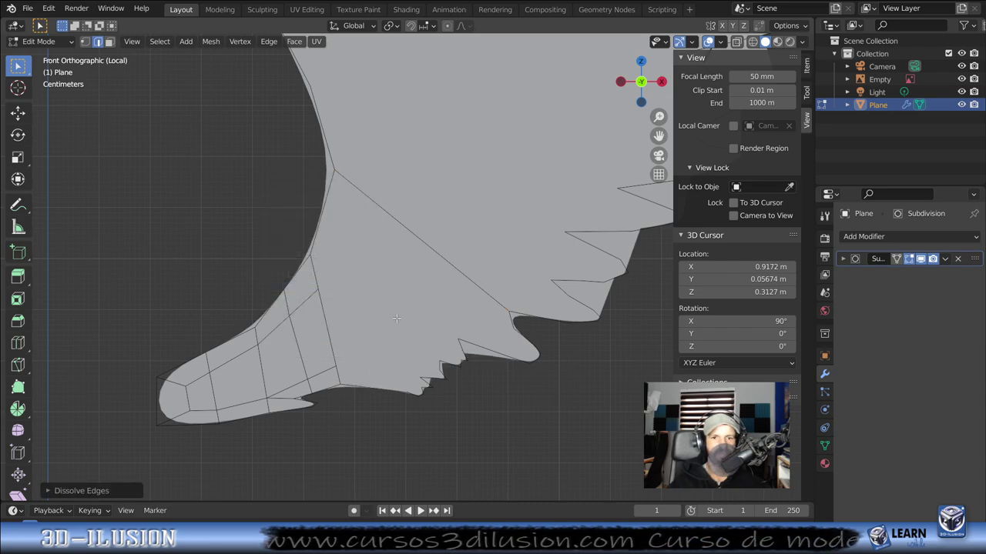
{"action": "scroll", "coordinate": [397, 318], "scroll_direction": "up", "scroll_amount": 1}
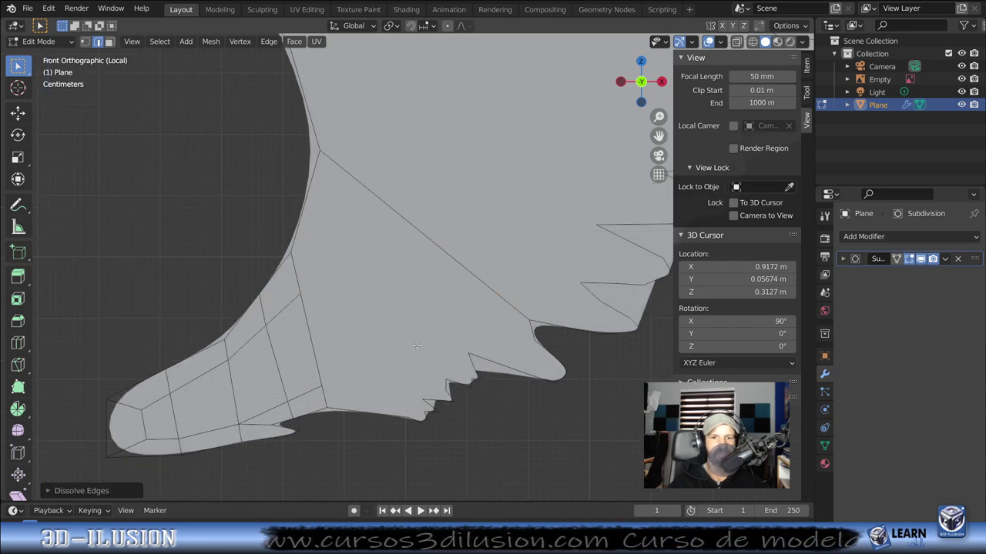
{"action": "left_click", "coordinate": [90, 43]}
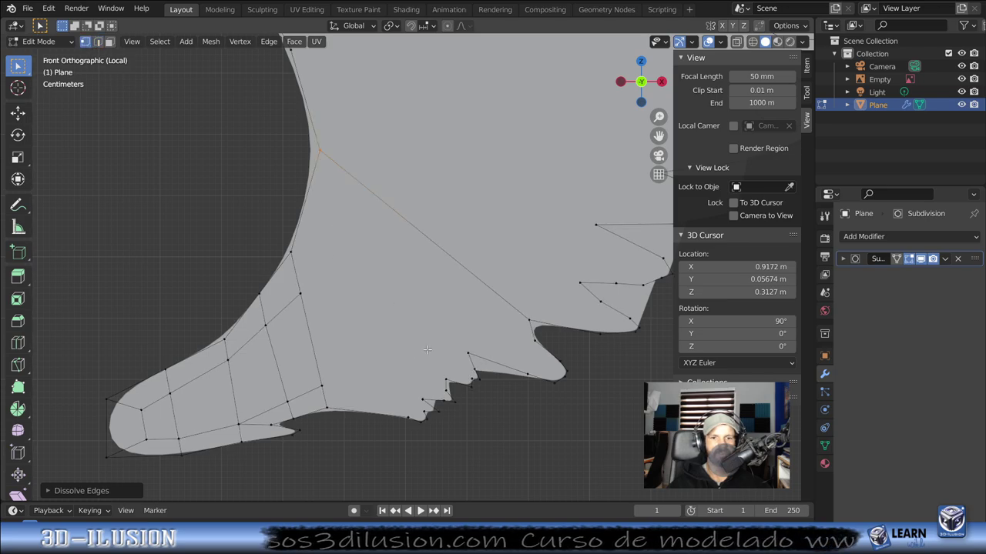
Step: Slide and move the notch vertex along the jagged feather edge to reshape the notch
{"action": "scroll", "coordinate": [454, 275], "scroll_direction": "up", "scroll_amount": 2}
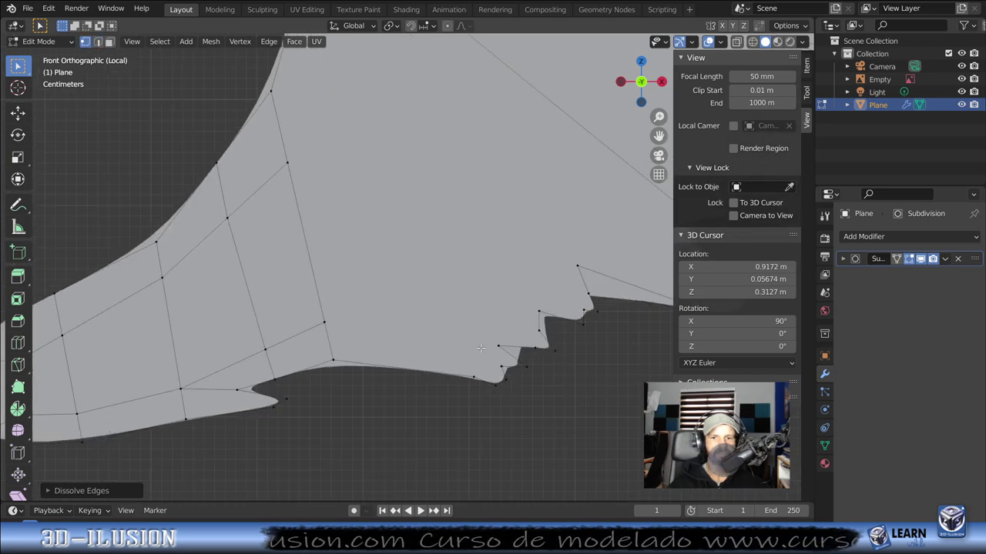
{"action": "left_click", "coordinate": [478, 376]}
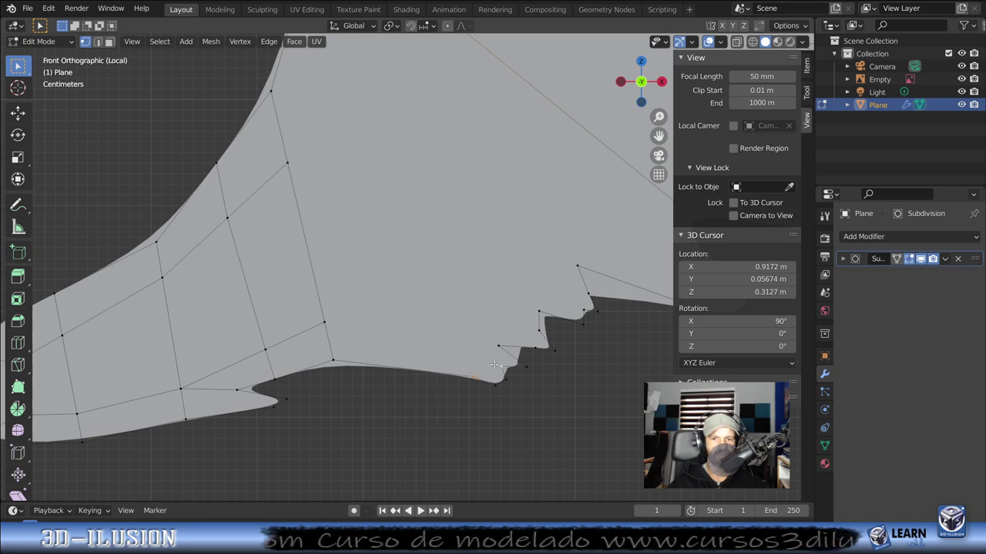
{"action": "left_click", "coordinate": [495, 365], "text": "ctrl"}
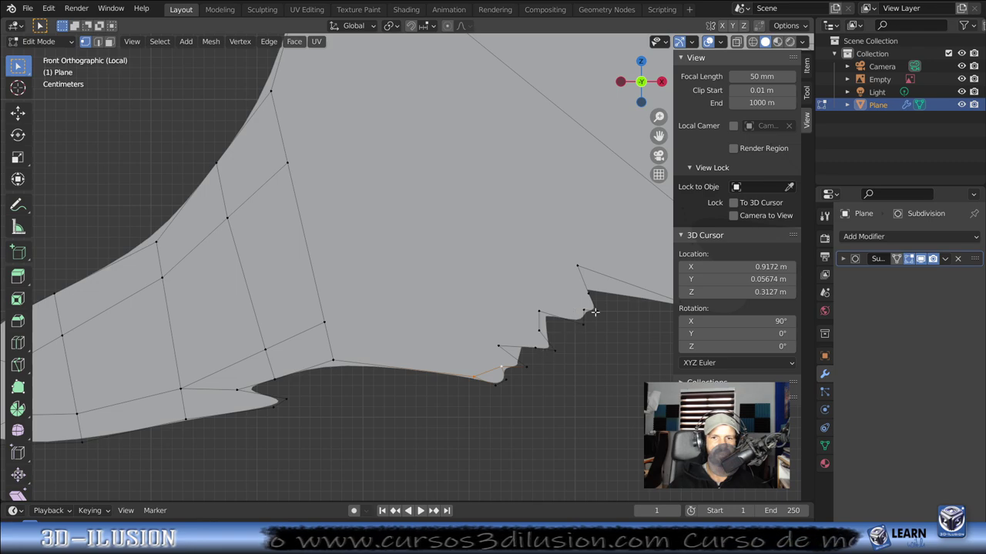
{"action": "scroll", "coordinate": [594, 311], "scroll_direction": "up", "scroll_amount": 3}
{"action": "middle_click_drag", "start_coordinate": [595, 311], "coordinate": [270, 243], "text": "shift"}
{"action": "key", "text": "shift+v"}
{"action": "left_click", "coordinate": [324, 274]}
{"action": "key", "text": "g"}
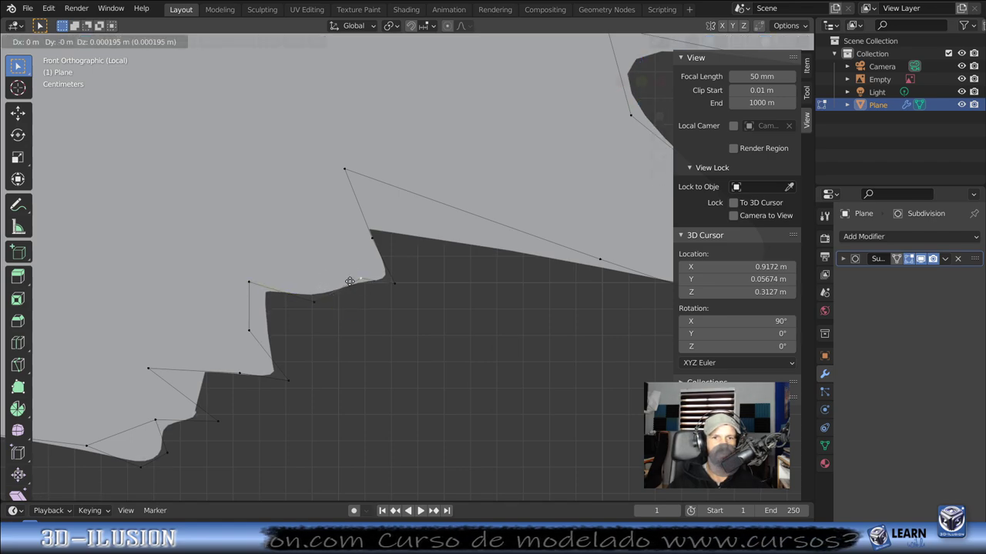
{"action": "left_click", "coordinate": [346, 297]}
Step: Join the upper vertex above the notch to the lower notch vertex with an edge
{"action": "left_click", "coordinate": [369, 252]}
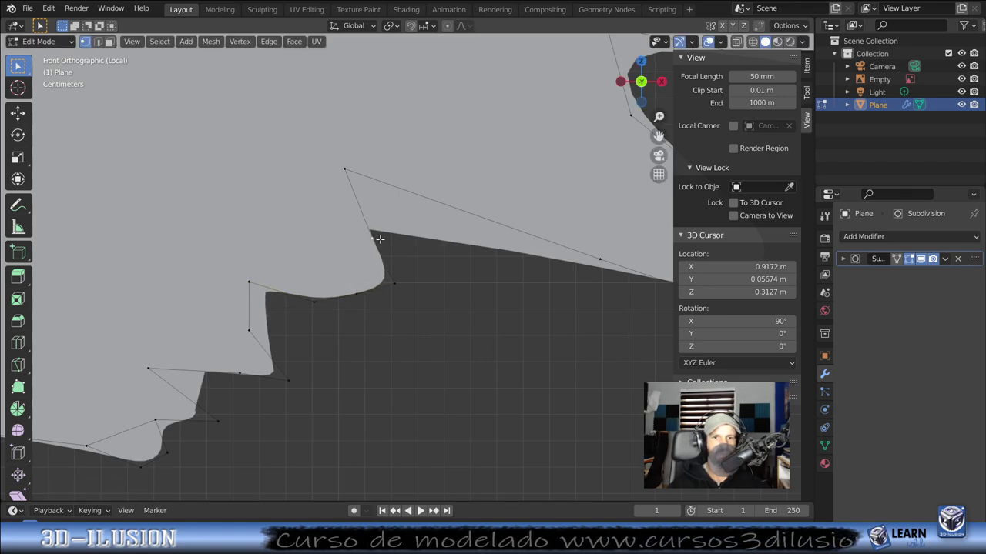
{"action": "left_click", "coordinate": [322, 293], "text": "shift"}
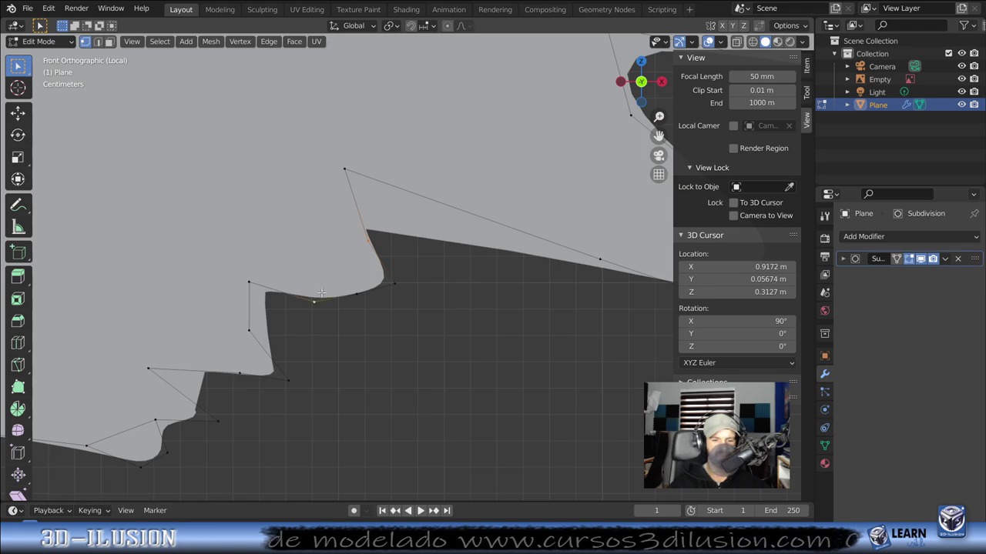
{"action": "key", "text": "f"}
{"action": "scroll", "coordinate": [322, 292], "scroll_direction": "down", "scroll_amount": 2}
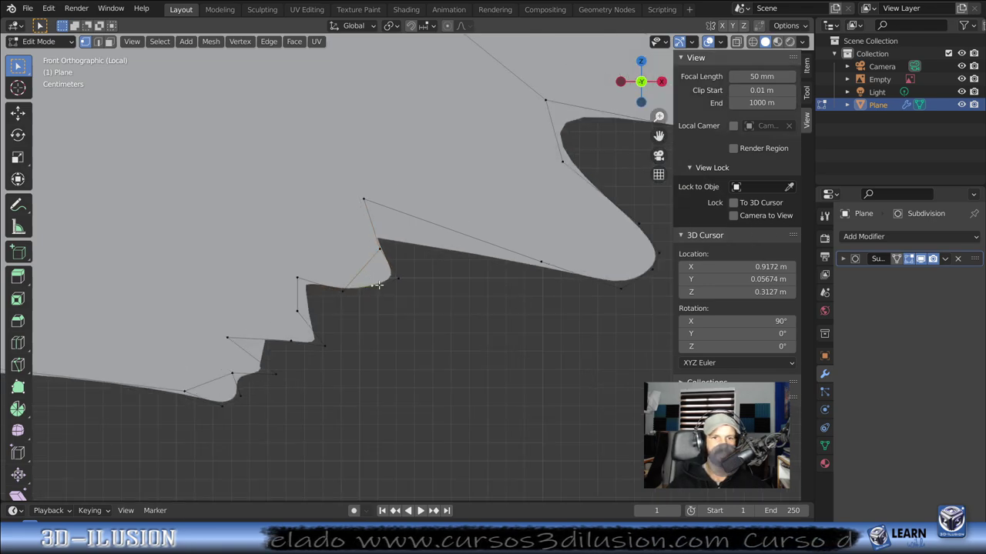
{"action": "scroll", "coordinate": [400, 289], "scroll_direction": "down", "scroll_amount": 1}
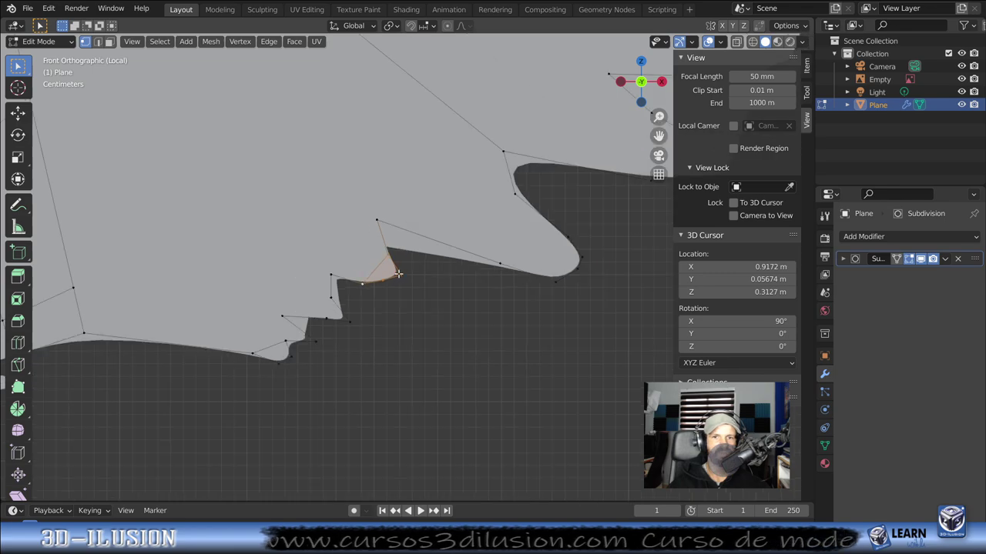
{"action": "scroll", "coordinate": [454, 295], "scroll_direction": "down", "scroll_amount": 1}
{"action": "scroll", "coordinate": [489, 299], "scroll_direction": "up", "scroll_amount": 2}
{"action": "scroll", "coordinate": [447, 288], "scroll_direction": "up", "scroll_amount": 2}
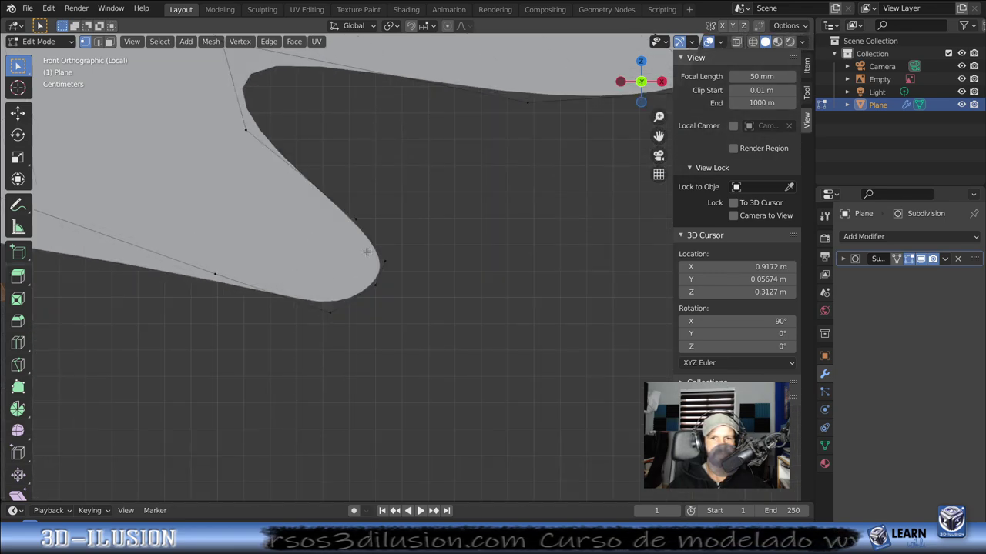
Step: Connect the bottom and upper vertices of the curved wing tip with an edge
{"action": "scroll", "coordinate": [380, 263], "scroll_direction": "up", "scroll_amount": 2}
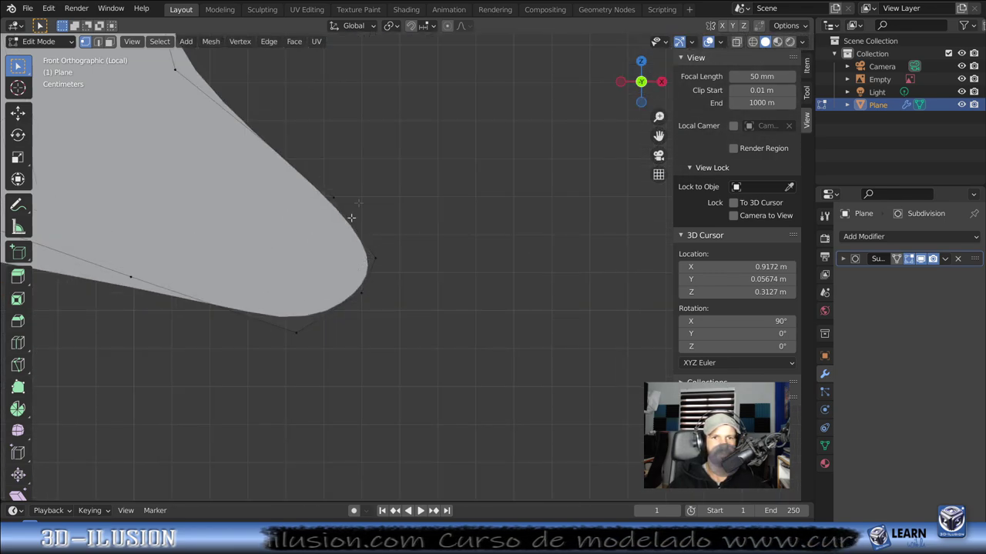
{"action": "left_click", "coordinate": [299, 331]}
{"action": "left_click", "coordinate": [334, 211], "text": "shift"}
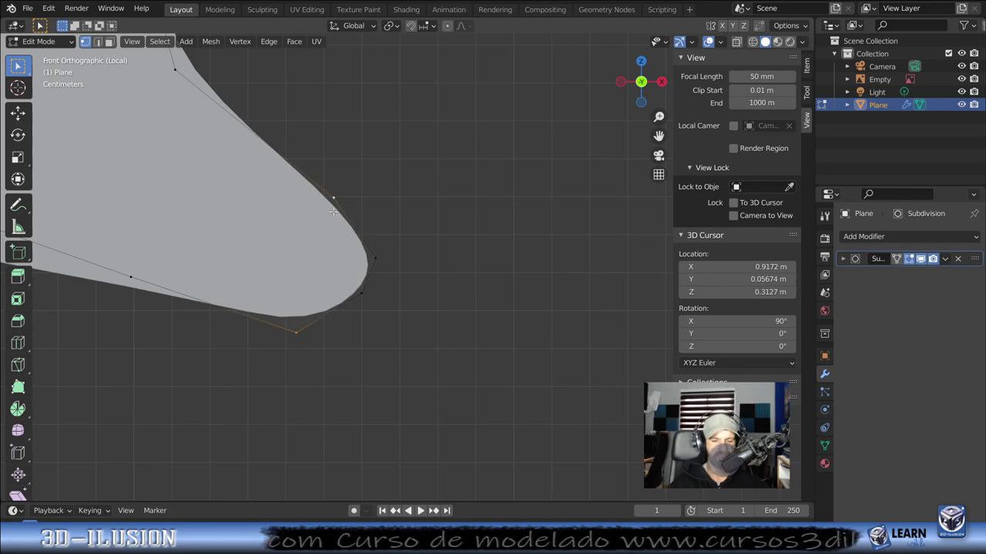
{"action": "key", "text": "f"}
Step: Add two more connecting edges from feather-edge vertices up to the top vertices
{"action": "middle_click_drag", "start_coordinate": [334, 211], "coordinate": [410, 261], "text": "shift"}
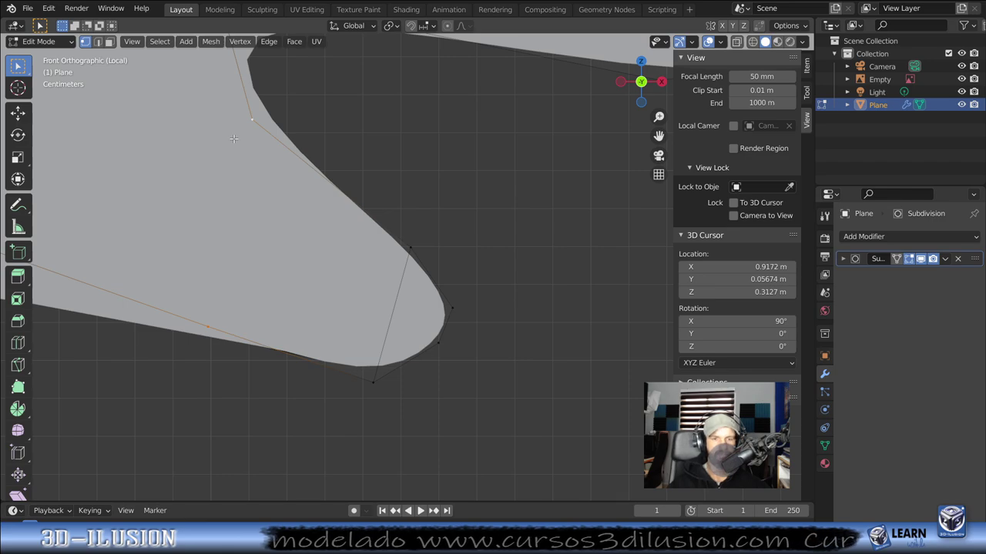
{"action": "scroll", "coordinate": [378, 261], "scroll_direction": "down", "scroll_amount": 3}
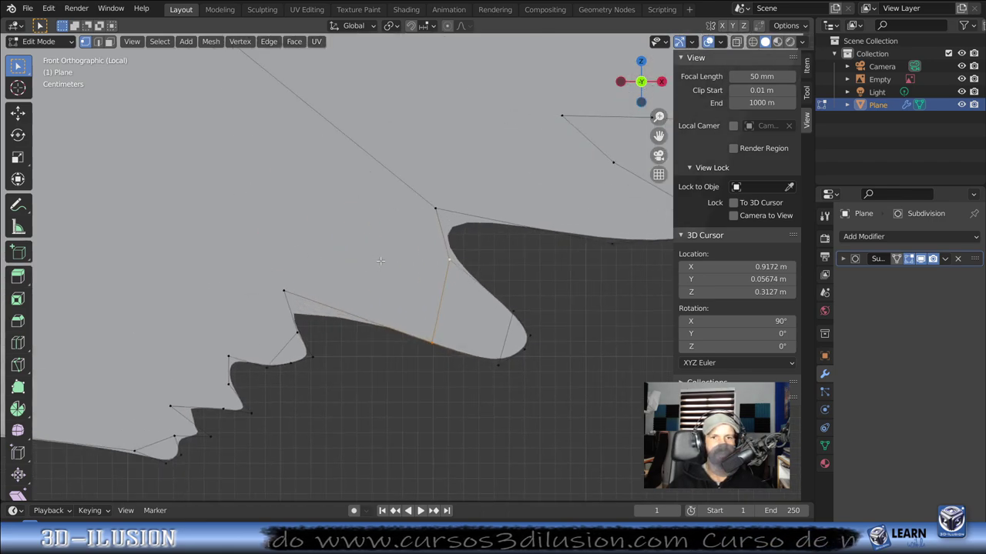
{"action": "left_click", "coordinate": [296, 276]}
{"action": "left_click", "coordinate": [419, 204], "text": "shift"}
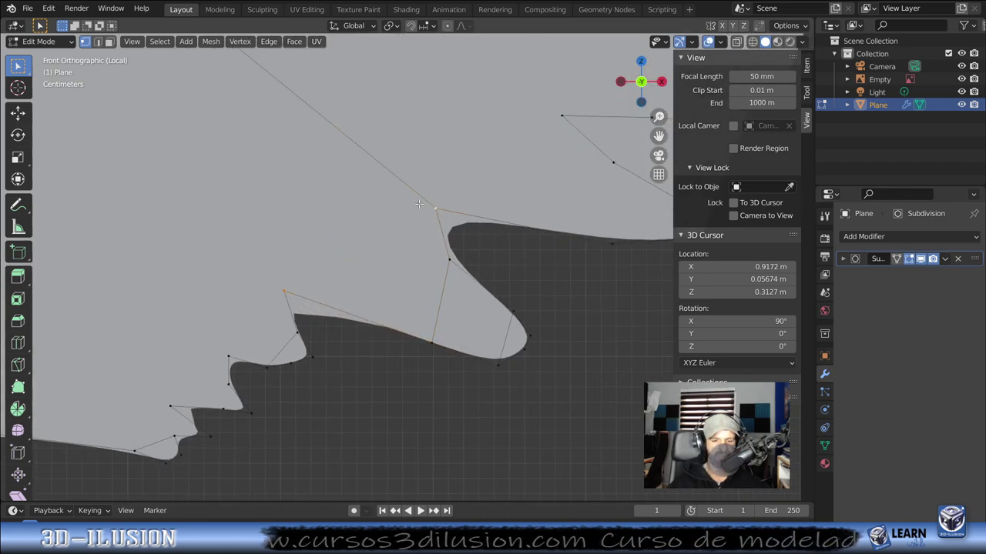
{"action": "key", "text": "f"}
{"action": "scroll", "coordinate": [382, 264], "scroll_direction": "down", "scroll_amount": 3}
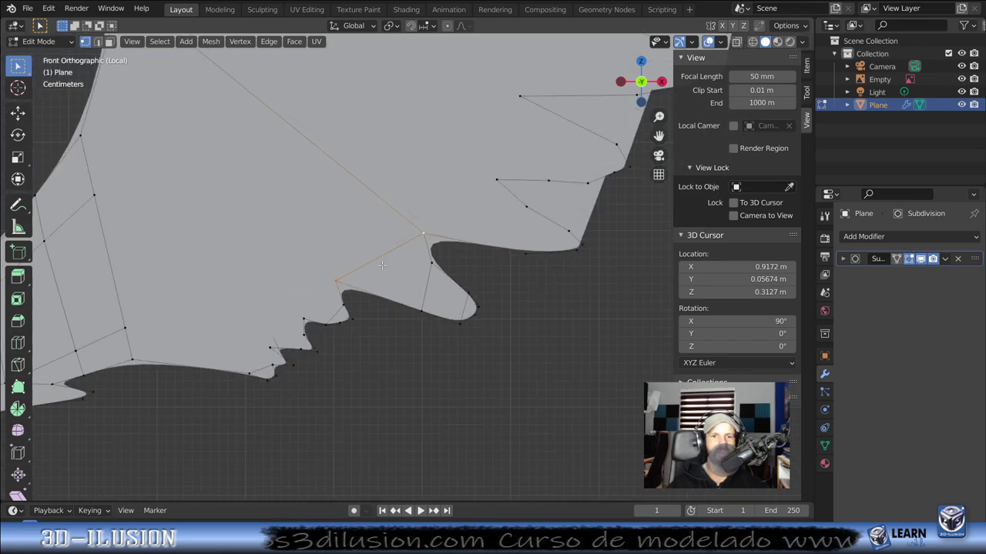
{"action": "scroll", "coordinate": [542, 178], "scroll_direction": "up", "scroll_amount": 2}
{"action": "scroll", "coordinate": [537, 231], "scroll_direction": "up", "scroll_amount": 2}
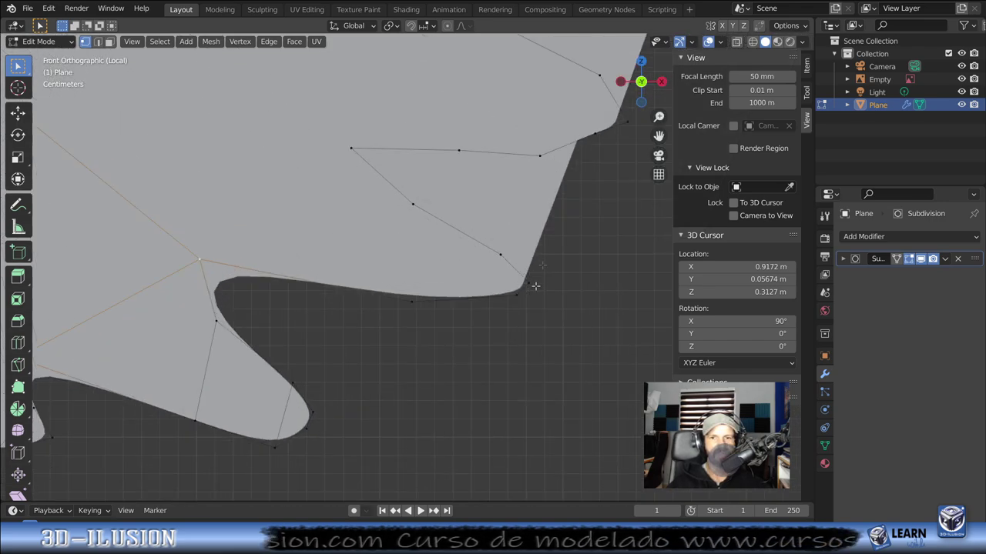
{"action": "left_click", "coordinate": [499, 263]}
{"action": "left_click", "coordinate": [432, 297], "text": "shift"}
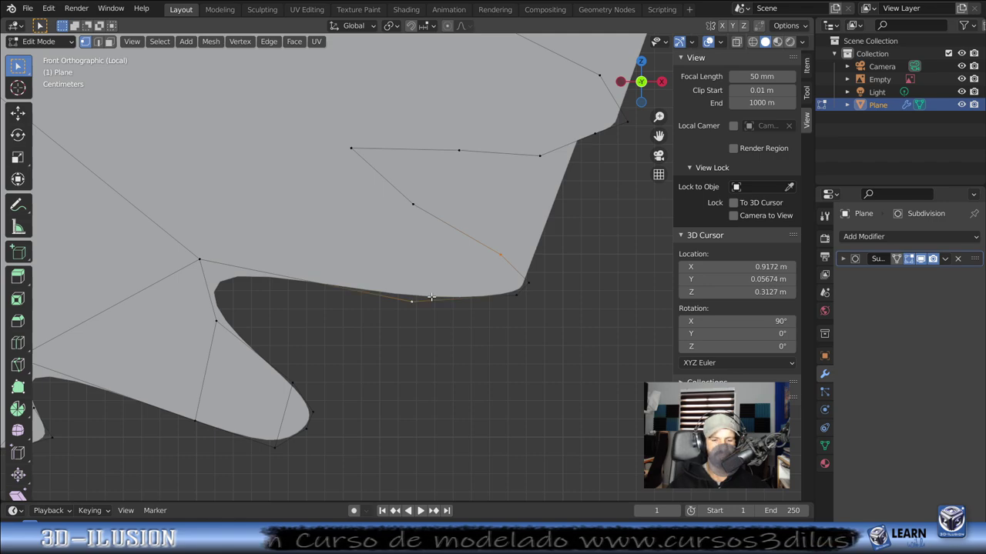
{"action": "key", "text": "f"}
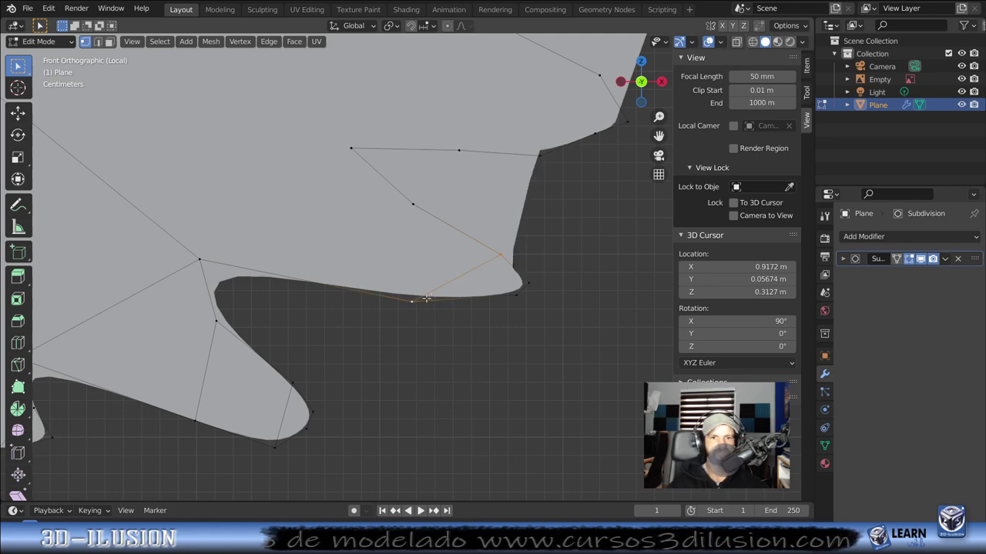
Step: Subdivide the long edge and join its new midpoint to the vertex below
{"action": "left_click", "coordinate": [206, 259]}
{"action": "left_click", "coordinate": [391, 291], "text": "shift"}
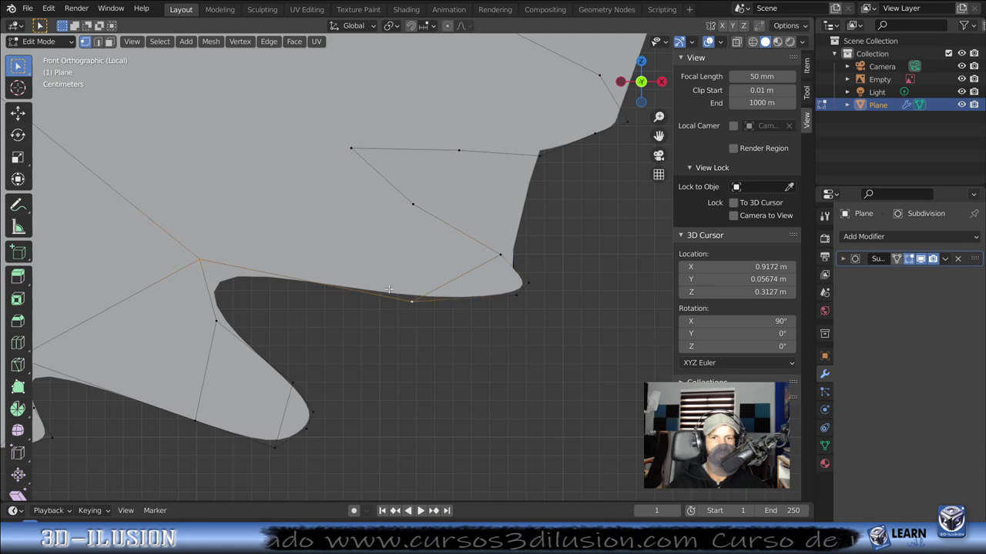
{"action": "right_click", "coordinate": [396, 248]}
{"action": "left_click", "coordinate": [396, 248]}
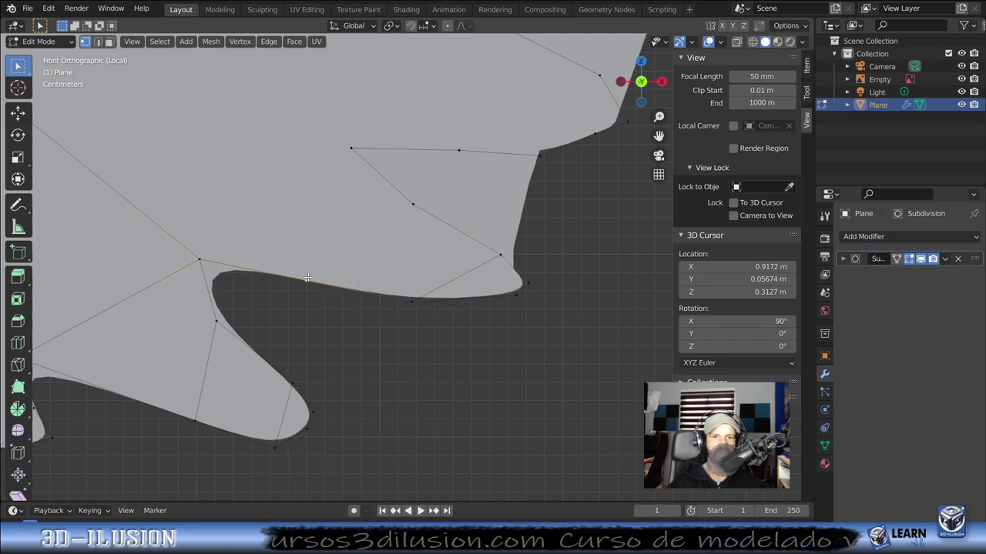
{"action": "key", "text": "j"}
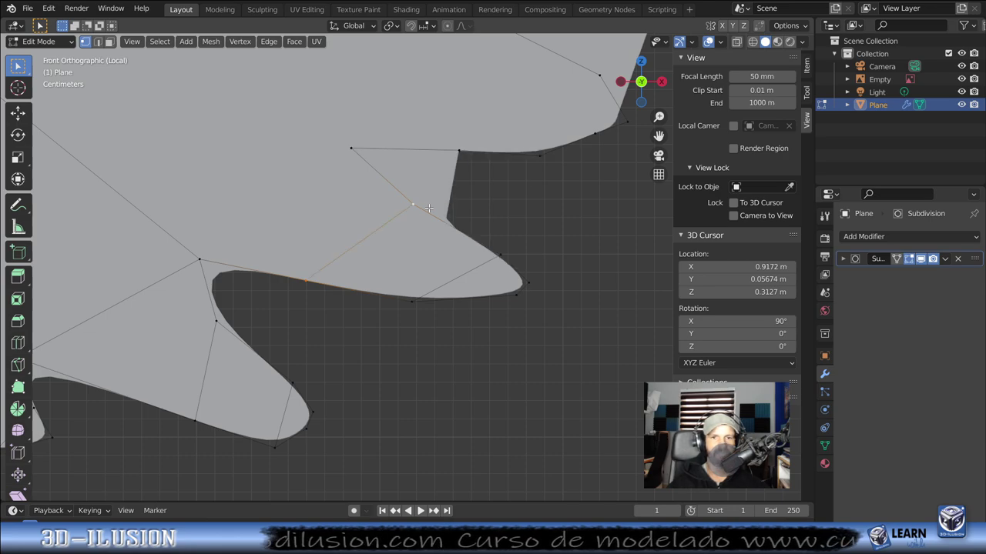
{"action": "middle_click_drag", "start_coordinate": [354, 220], "coordinate": [431, 233], "text": "shift"}
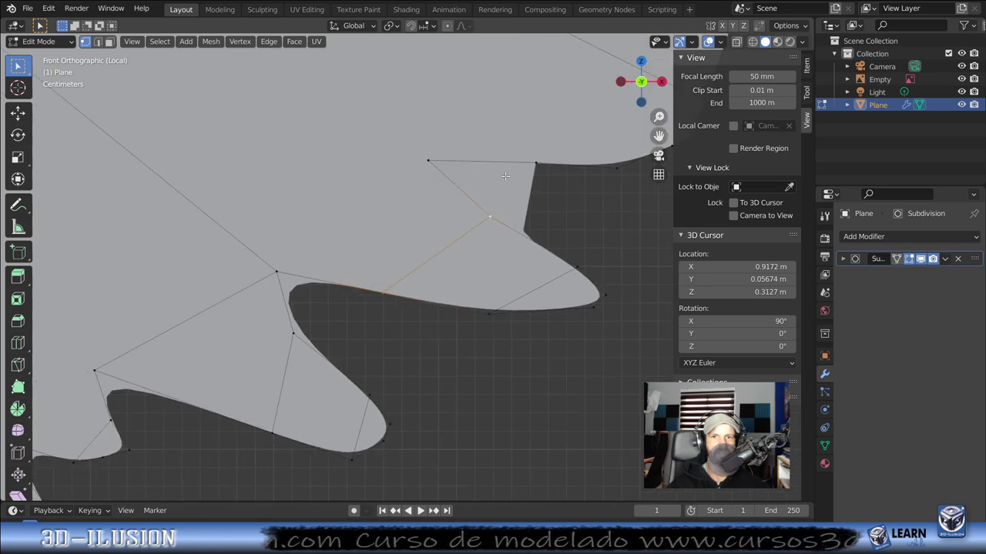
{"action": "left_click", "coordinate": [397, 151]}
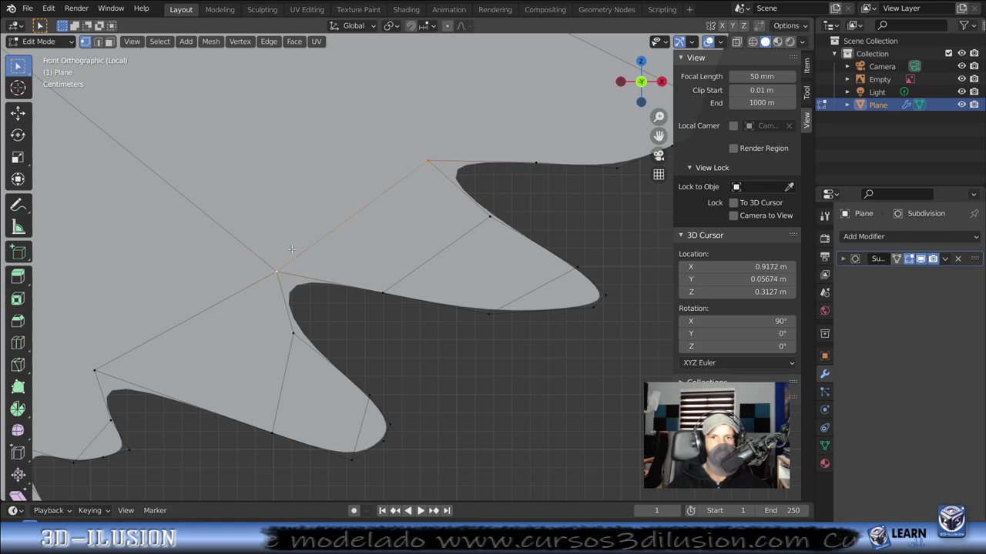
Step: Move the next notch's vertices so they follow the wing outline
{"action": "scroll", "coordinate": [292, 249], "scroll_direction": "down", "scroll_amount": 3}
{"action": "scroll", "coordinate": [324, 245], "scroll_direction": "down", "scroll_amount": 3}
{"action": "scroll", "coordinate": [352, 241], "scroll_direction": "down", "scroll_amount": 1}
{"action": "scroll", "coordinate": [358, 245], "scroll_direction": "up", "scroll_amount": 1}
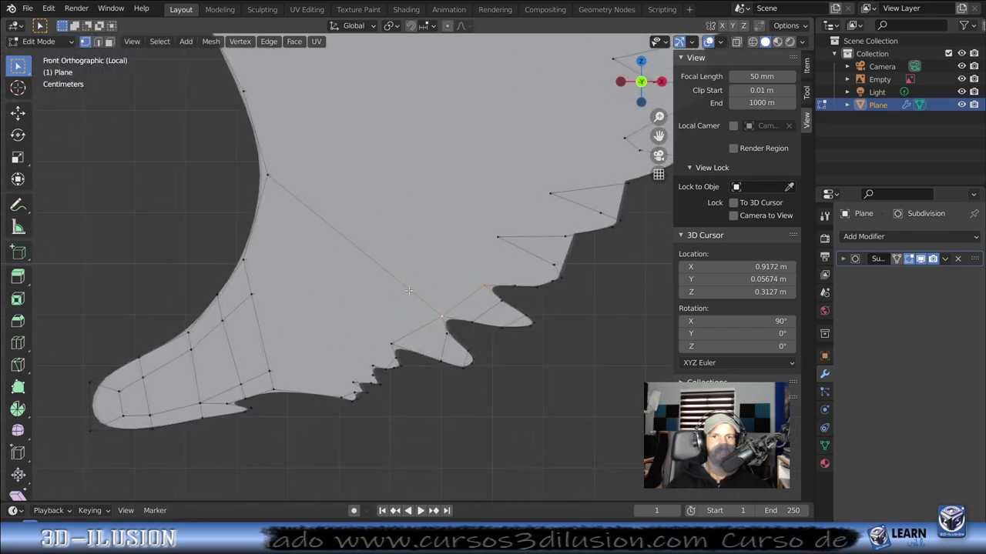
{"action": "scroll", "coordinate": [366, 249], "scroll_direction": "up", "scroll_amount": 1}
{"action": "scroll", "coordinate": [377, 254], "scroll_direction": "up", "scroll_amount": 2}
{"action": "scroll", "coordinate": [389, 260], "scroll_direction": "up", "scroll_amount": 1}
{"action": "scroll", "coordinate": [431, 277], "scroll_direction": "up", "scroll_amount": 1}
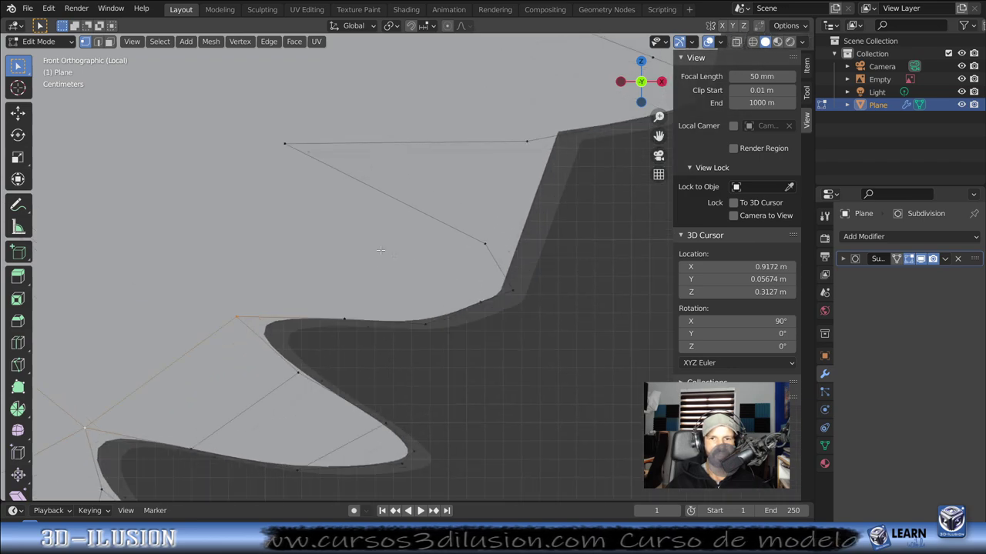
{"action": "scroll", "coordinate": [470, 296], "scroll_direction": "up", "scroll_amount": 1}
{"action": "left_click_drag", "start_coordinate": [477, 298], "coordinate": [479, 311]}
{"action": "key", "text": "g"}
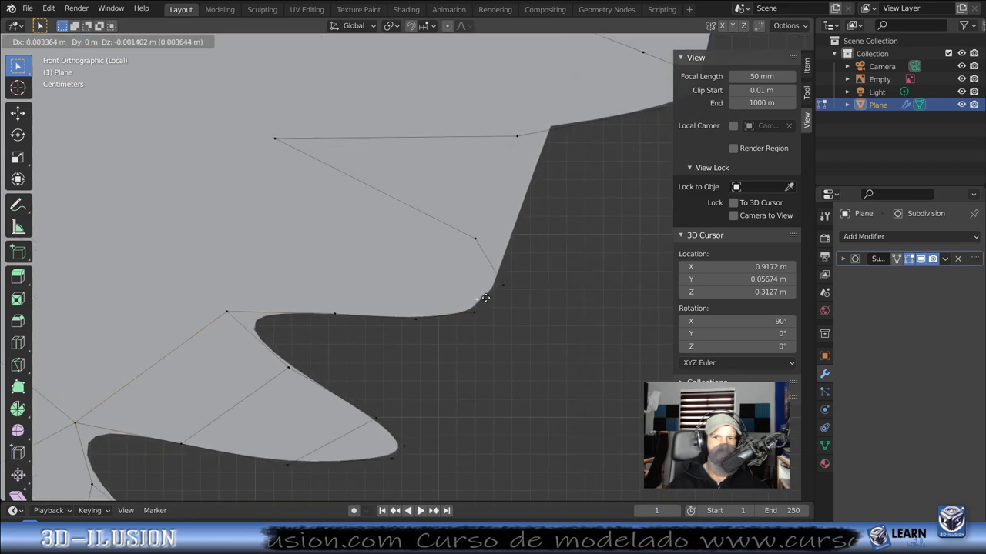
{"action": "left_click", "coordinate": [494, 286]}
{"action": "left_click", "coordinate": [490, 276]}
{"action": "key", "text": "g"}
{"action": "left_click", "coordinate": [485, 272]}
{"action": "left_click", "coordinate": [476, 240]}
{"action": "key", "text": "g"}
{"action": "left_click", "coordinate": [467, 243]}
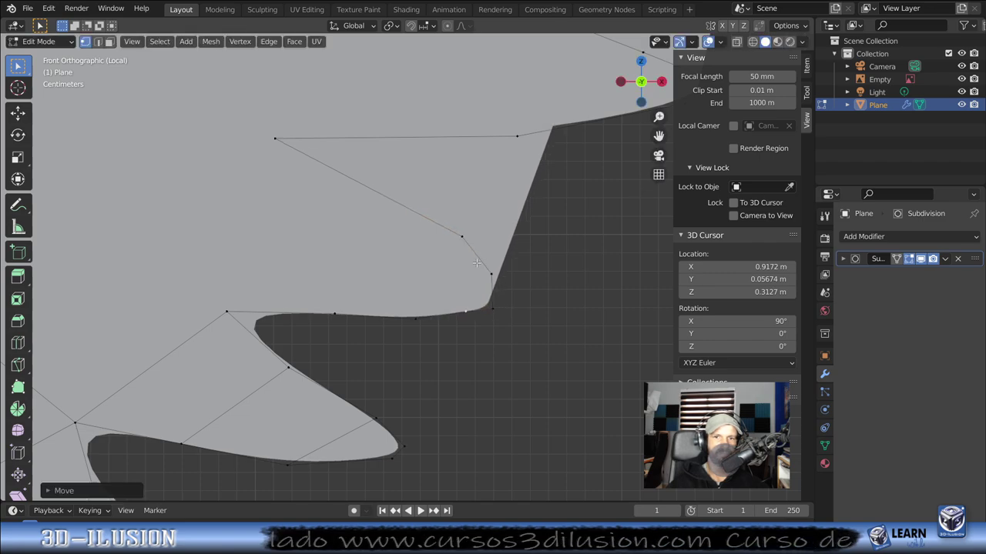
Step: Dissolve the stray extra vertex from the notch
{"action": "key", "text": "x"}
{"action": "left_click", "coordinate": [473, 312]}
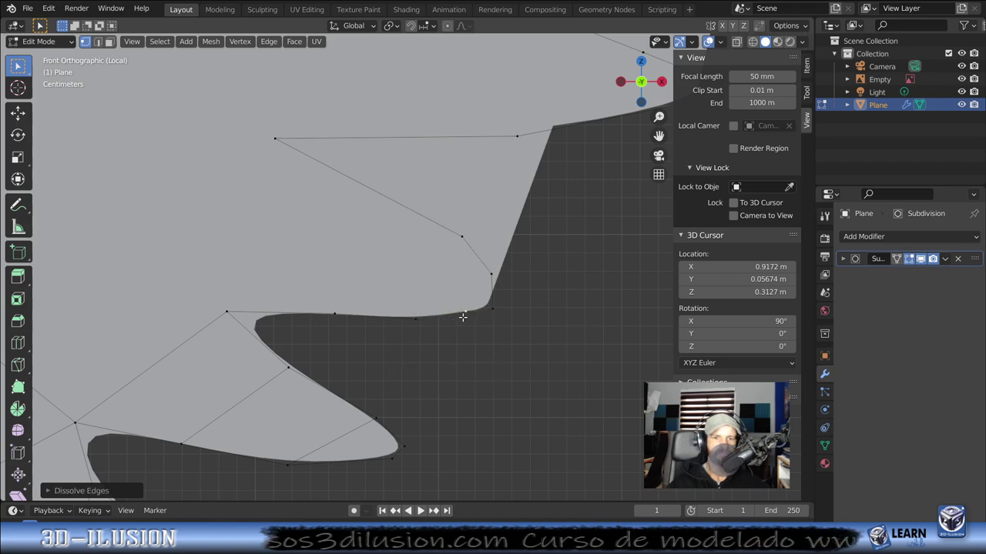
{"action": "key", "text": "z"}
{"action": "key", "text": "x"}
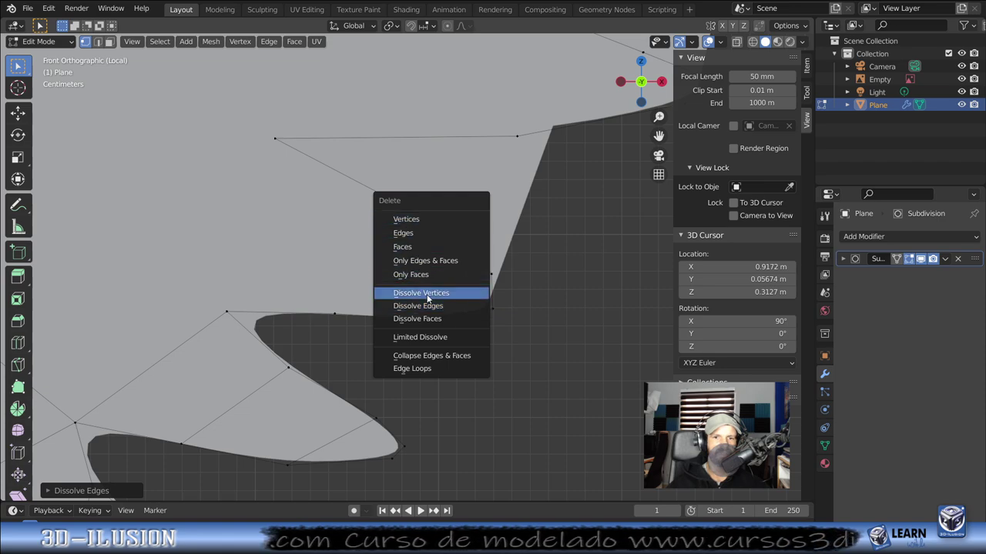
{"action": "left_click", "coordinate": [428, 294]}
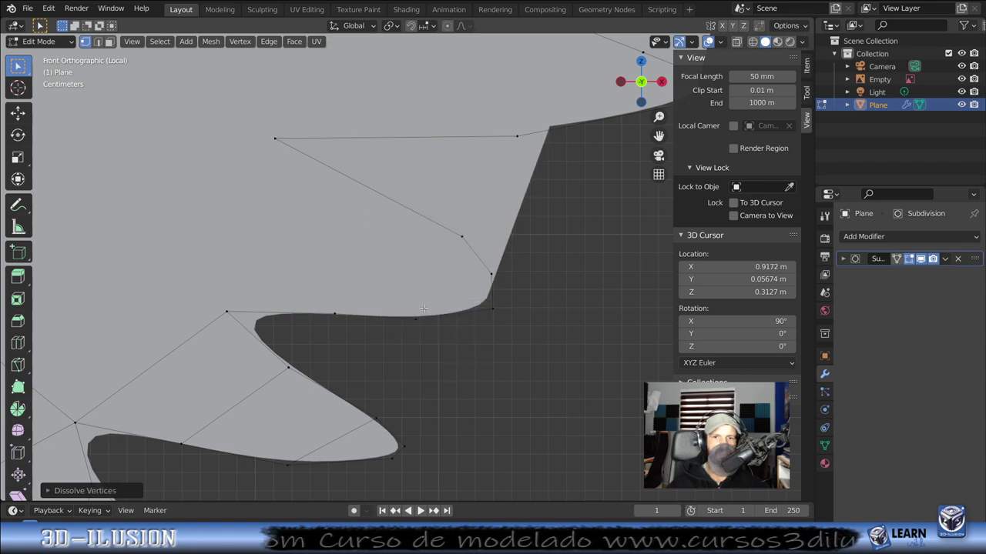
Step: Join the notch tip to the bottom vertex, then select both ends of the long edge
{"action": "left_click", "coordinate": [420, 312]}
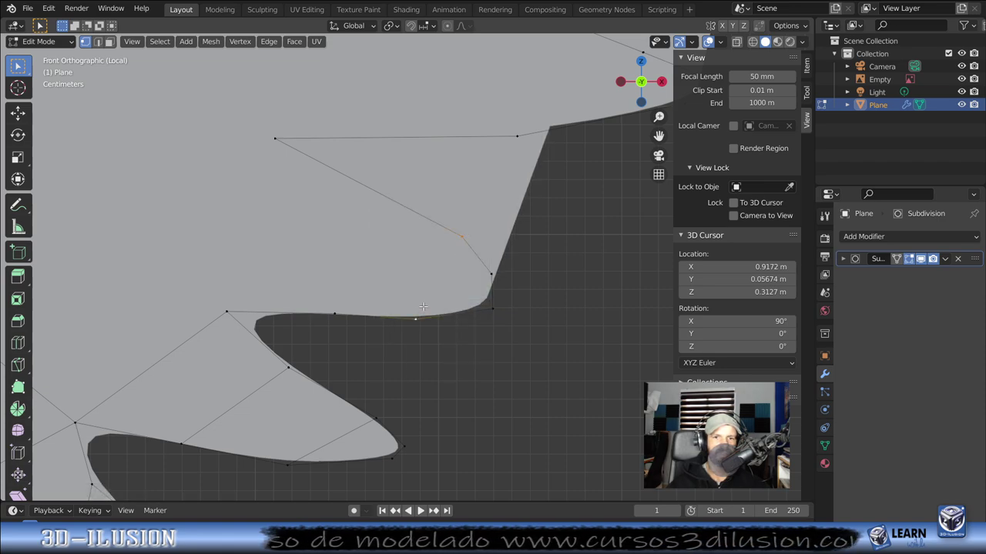
{"action": "key", "text": "h"}
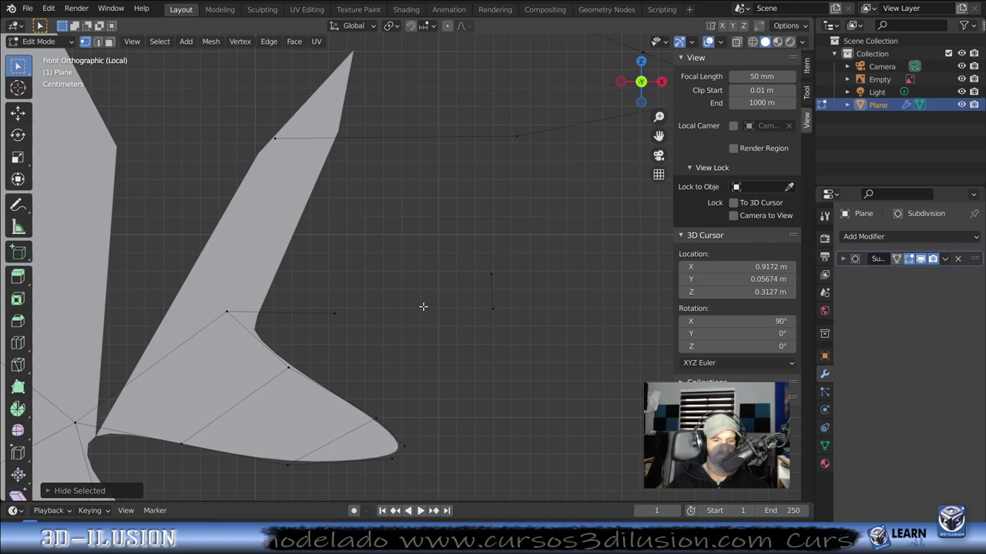
{"action": "key", "text": "alt+h"}
{"action": "key", "text": "j"}
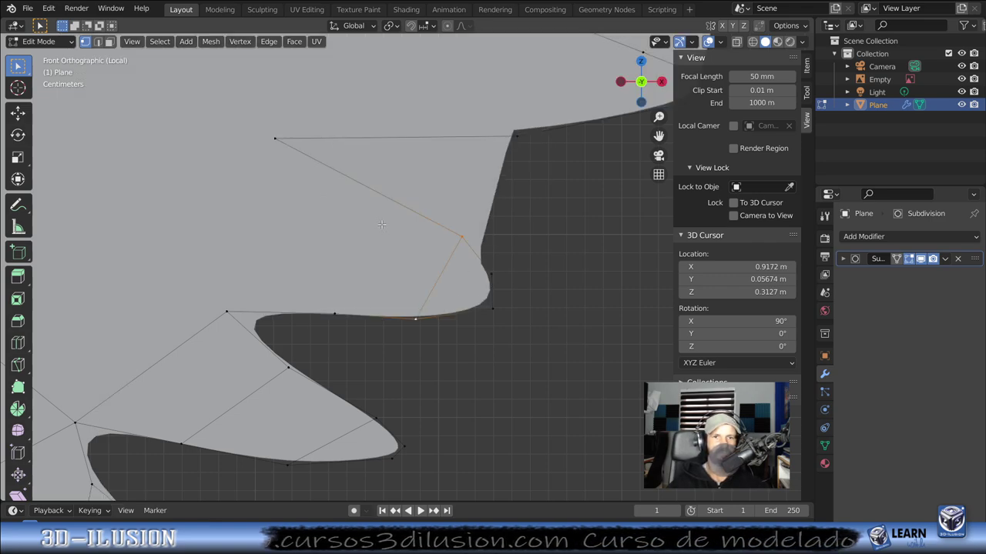
{"action": "left_click", "coordinate": [265, 144]}
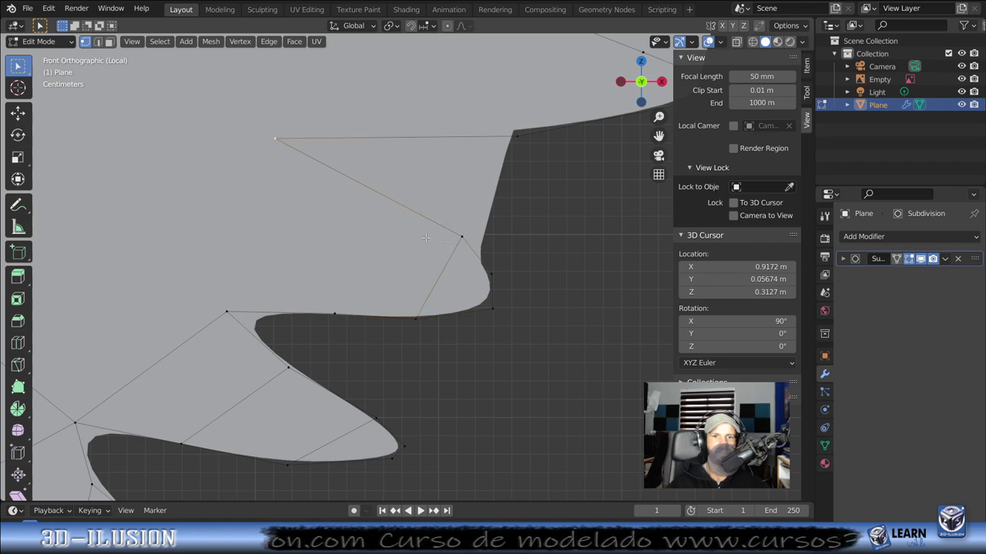
{"action": "left_click", "coordinate": [265, 143], "text": "shift"}
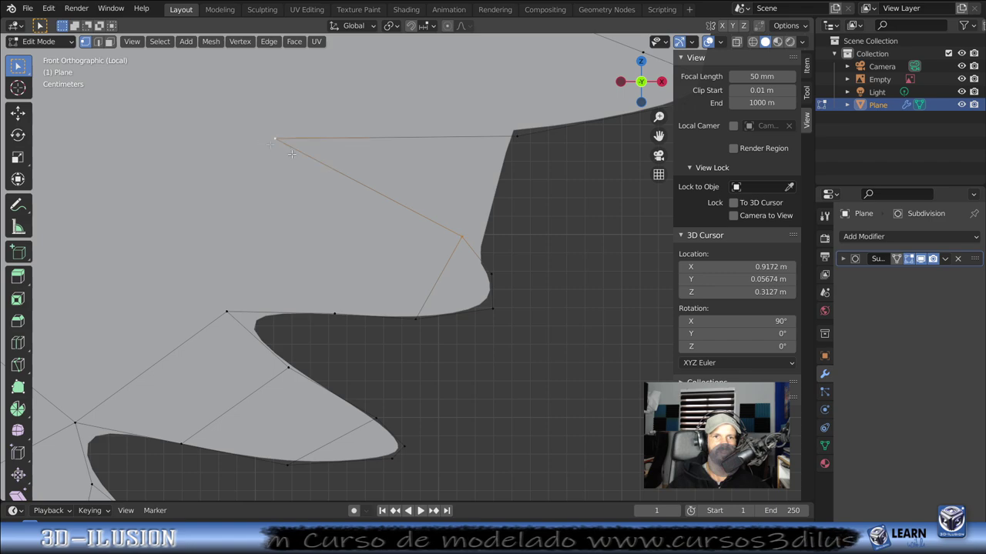
{"action": "right_click", "coordinate": [402, 204]}
Step: Subdivide the long edge and join its midpoint to the lower vertex
{"action": "left_click", "coordinate": [402, 203]}
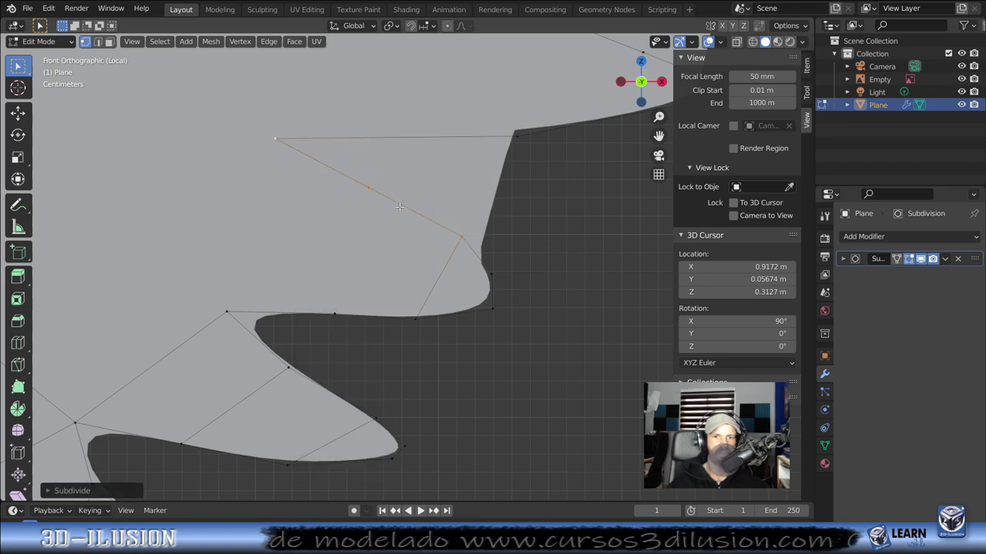
{"action": "left_click", "coordinate": [340, 314], "text": "shift"}
{"action": "key", "text": "j"}
{"action": "left_click", "coordinate": [230, 290]}
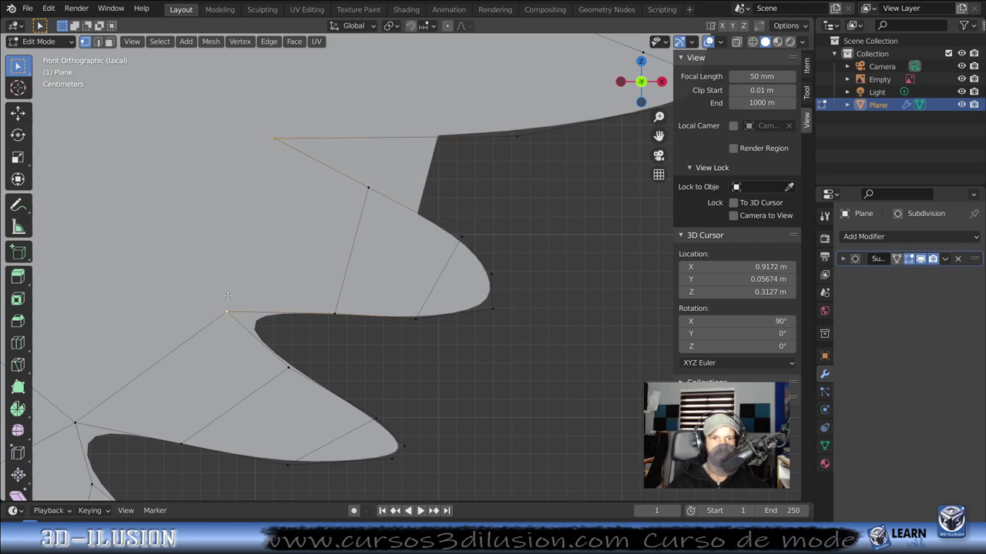
Step: Reposition three lower tooth vertices onto the scalloped feather outline
{"action": "scroll", "coordinate": [409, 347], "scroll_direction": "down", "scroll_amount": 5}
{"action": "scroll", "coordinate": [409, 348], "scroll_direction": "down", "scroll_amount": 1}
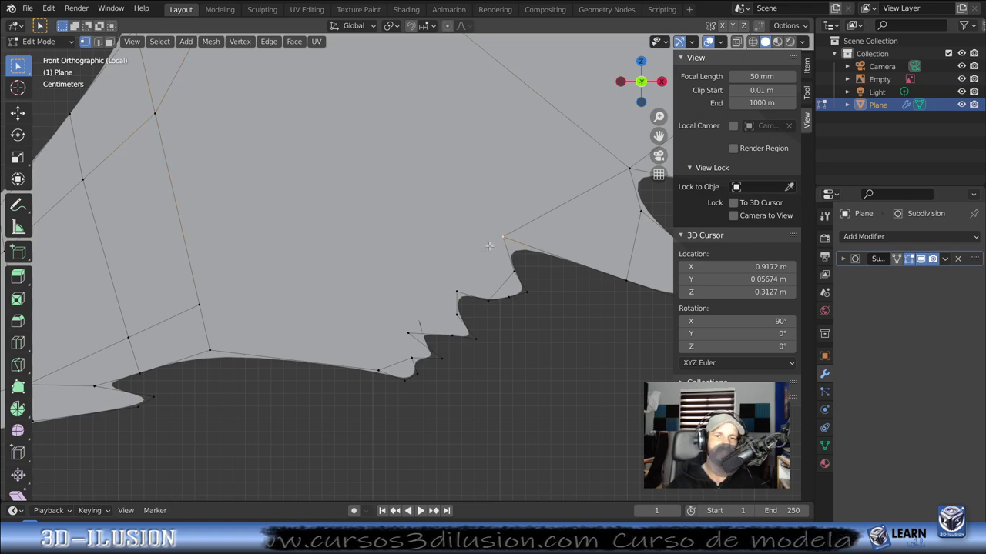
{"action": "scroll", "coordinate": [477, 316], "scroll_direction": "up", "scroll_amount": 2}
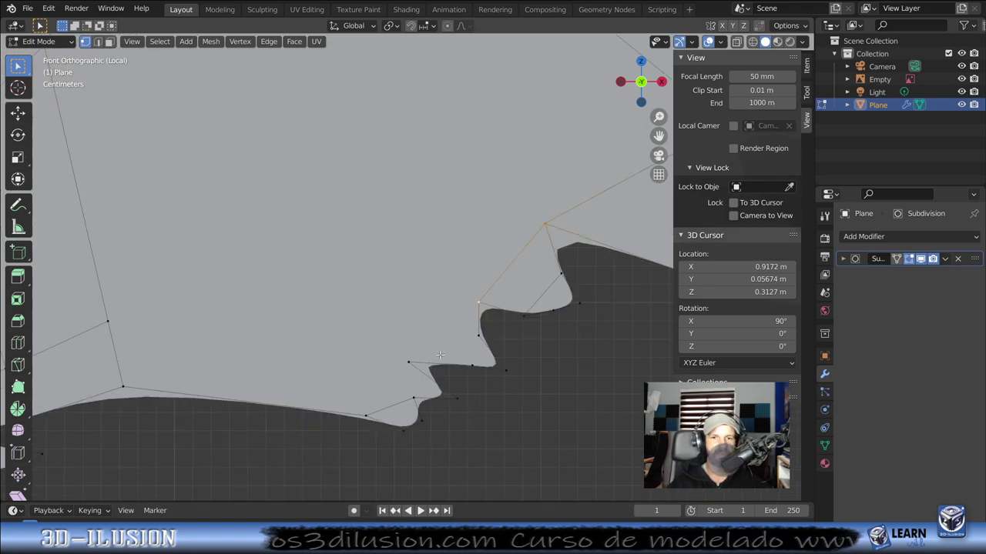
{"action": "scroll", "coordinate": [481, 322], "scroll_direction": "up", "scroll_amount": 1}
{"action": "scroll", "coordinate": [282, 420], "scroll_direction": "down", "scroll_amount": 1}
{"action": "scroll", "coordinate": [478, 339], "scroll_direction": "up", "scroll_amount": 2}
{"action": "scroll", "coordinate": [510, 324], "scroll_direction": "up", "scroll_amount": 1}
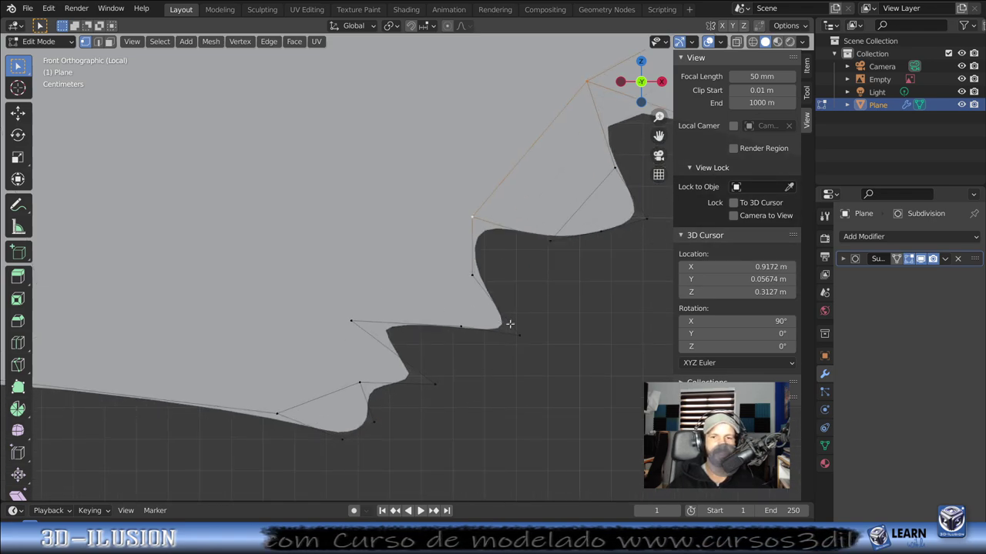
{"action": "left_click", "coordinate": [464, 328]}
{"action": "key", "text": "g"}
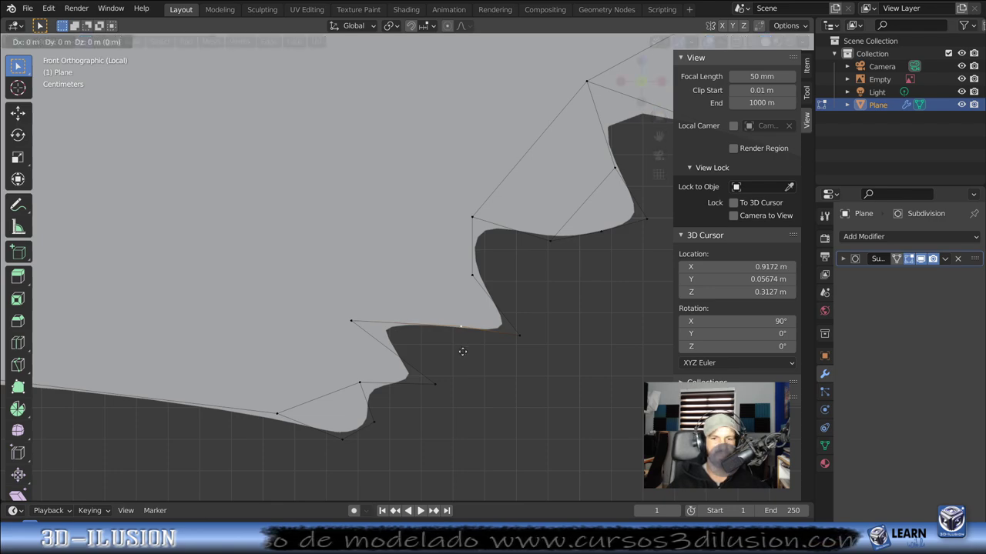
{"action": "left_click", "coordinate": [460, 361]}
{"action": "left_click", "coordinate": [472, 275]}
{"action": "key", "text": "g"}
{"action": "left_click", "coordinate": [482, 260]}
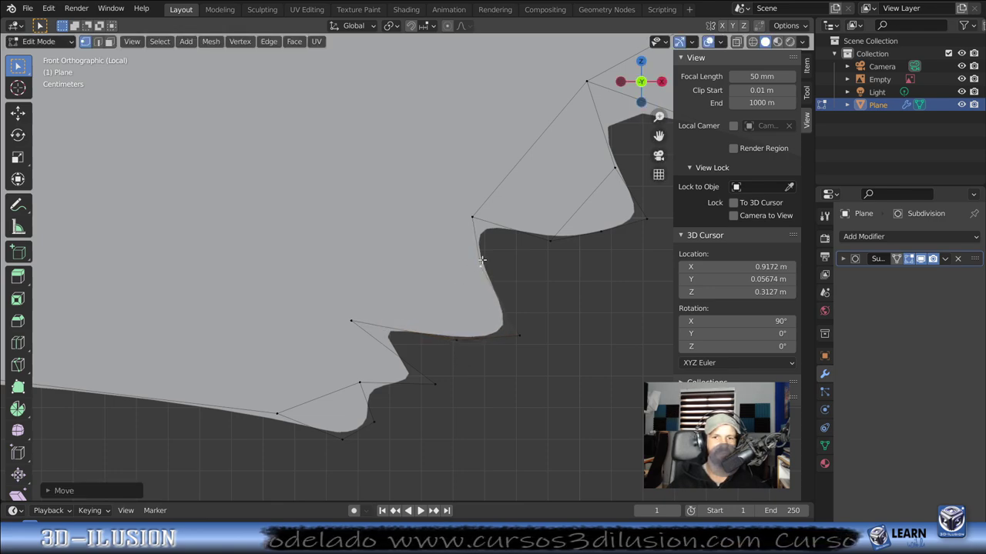
{"action": "left_click", "coordinate": [520, 328]}
{"action": "key", "text": "g"}
{"action": "left_click", "coordinate": [505, 328]}
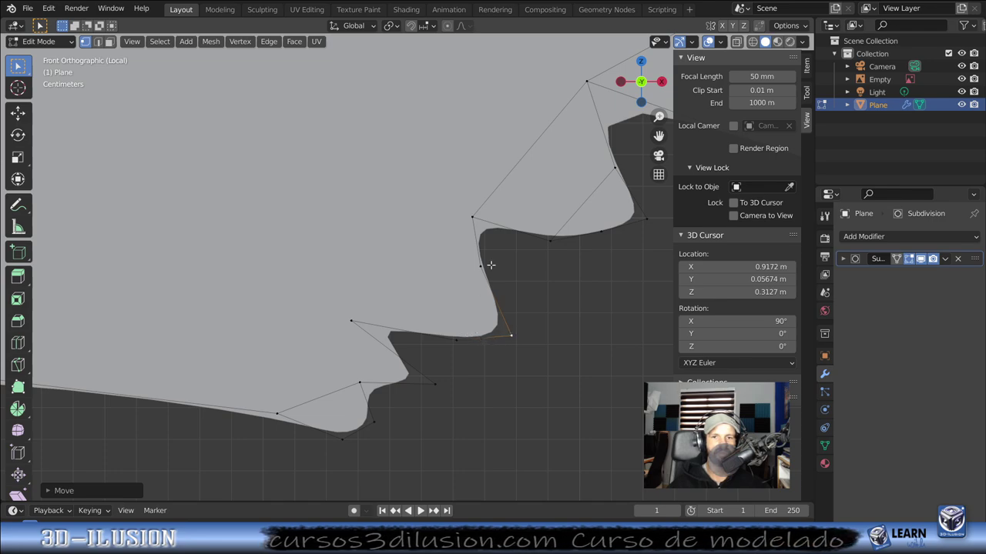
Step: Subdivide the lower tooth edge, grow selection around its new vertex, and pick the near-vertical edge
{"action": "left_click", "coordinate": [362, 320]}
{"action": "left_click", "coordinate": [441, 330], "text": "shift"}
{"action": "right_click", "coordinate": [433, 268]}
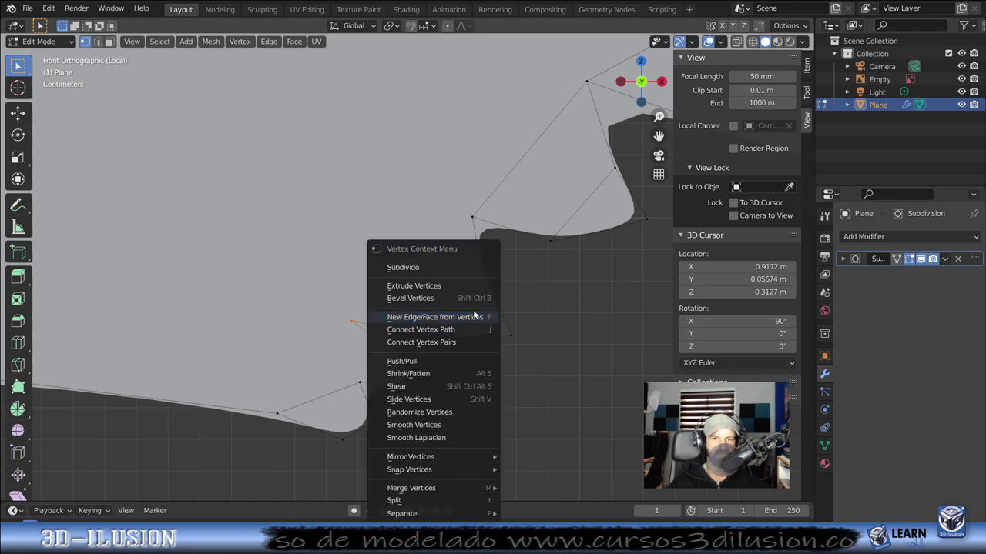
{"action": "left_click", "coordinate": [437, 268]}
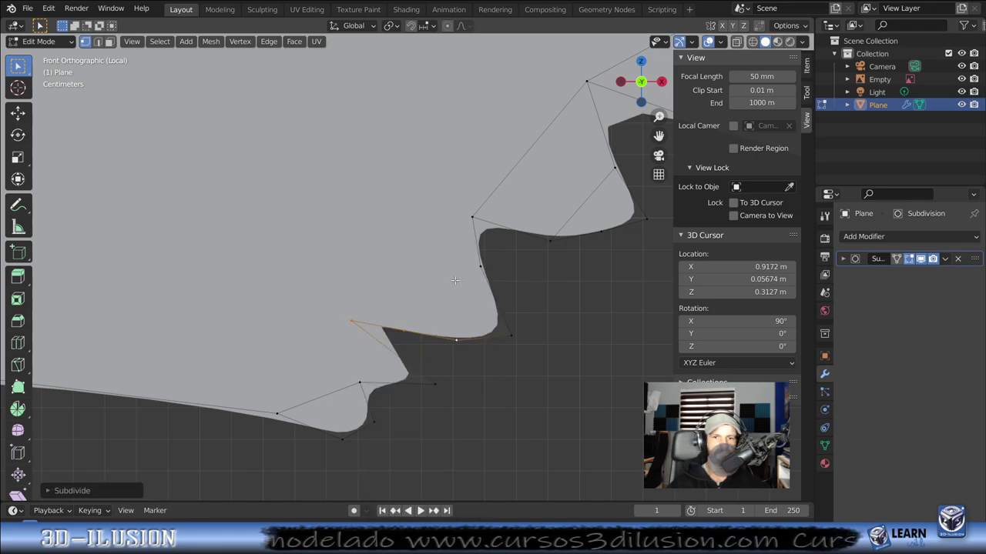
{"action": "left_click", "coordinate": [435, 298]}
{"action": "left_click", "coordinate": [413, 314]}
{"action": "key", "text": "ctrl+KP_Add"}
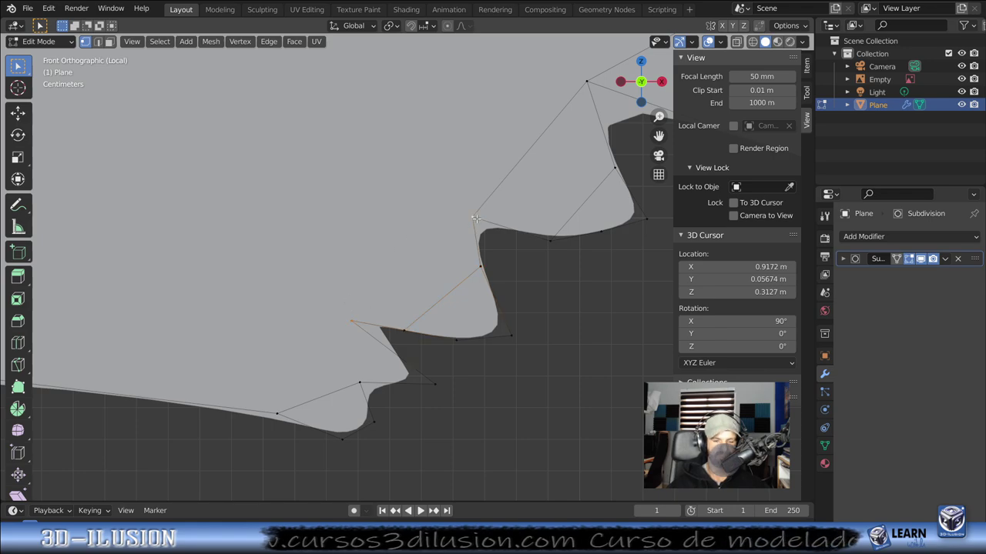
{"action": "scroll", "coordinate": [476, 219], "scroll_direction": "down", "scroll_amount": 2}
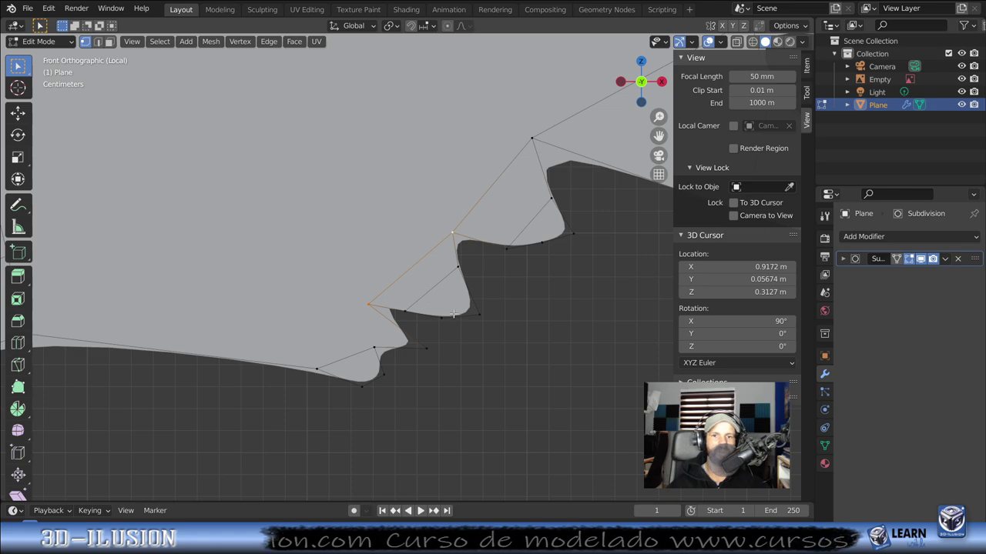
{"action": "key", "text": "2"}
{"action": "left_click", "coordinate": [463, 317]}
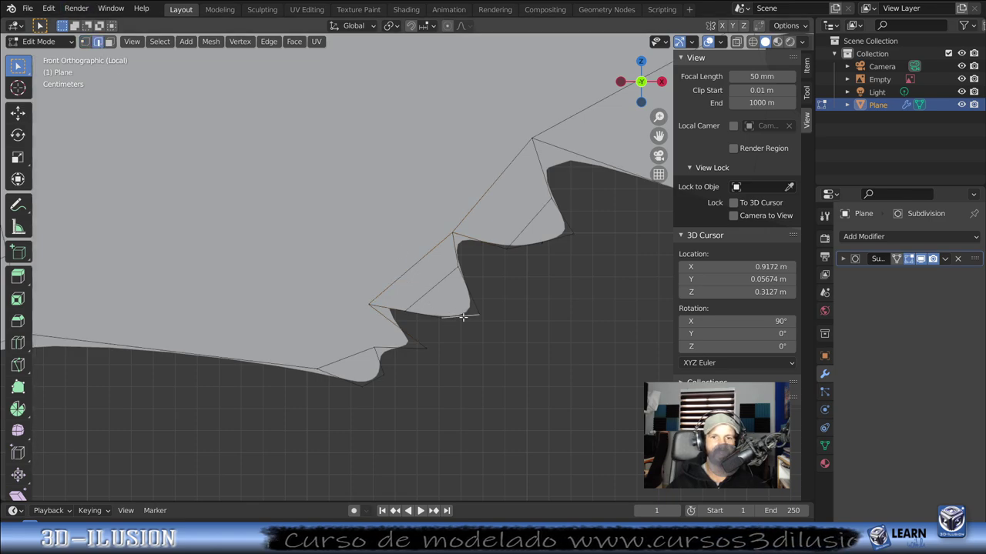
{"action": "left_click", "coordinate": [457, 289]}
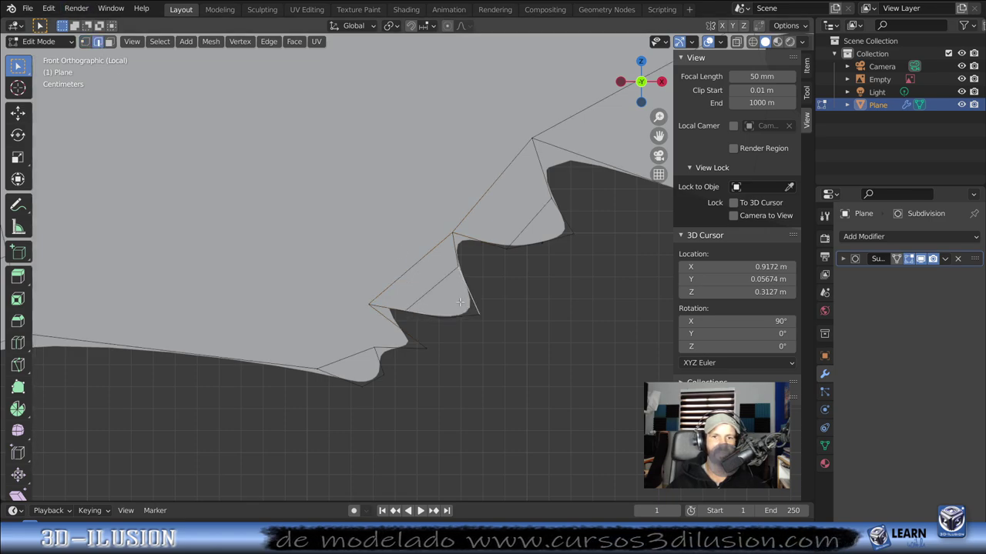
Step: Return to vertex mode and subdivide the feather edge between the selected vertices
{"action": "scroll", "coordinate": [431, 303], "scroll_direction": "up", "scroll_amount": 3}
{"action": "scroll", "coordinate": [385, 304], "scroll_direction": "down", "scroll_amount": 3}
{"action": "scroll", "coordinate": [373, 304], "scroll_direction": "up", "scroll_amount": 2}
{"action": "key", "text": "Tab"}
{"action": "key", "text": "Tab"}
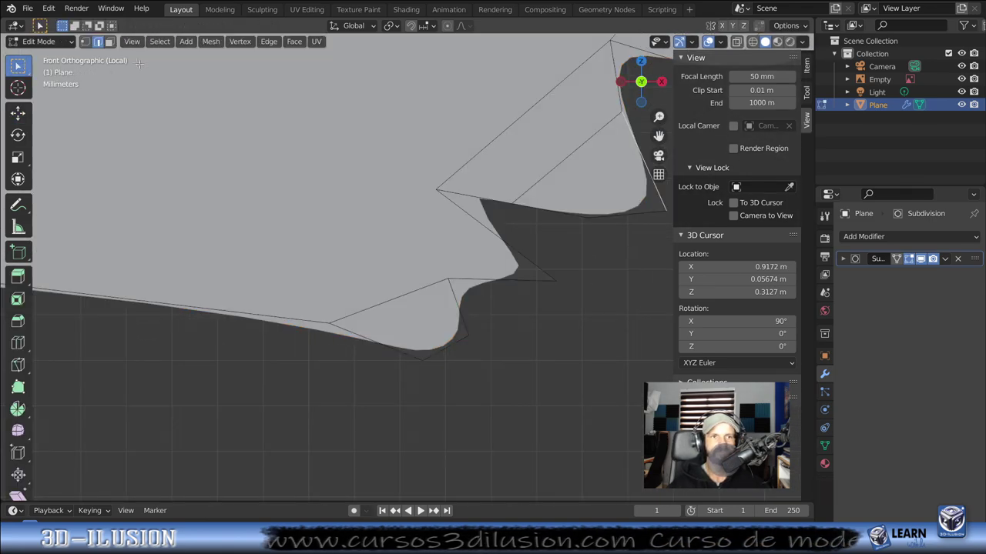
{"action": "key", "text": "1"}
{"action": "scroll", "coordinate": [434, 276], "scroll_direction": "up", "scroll_amount": 2}
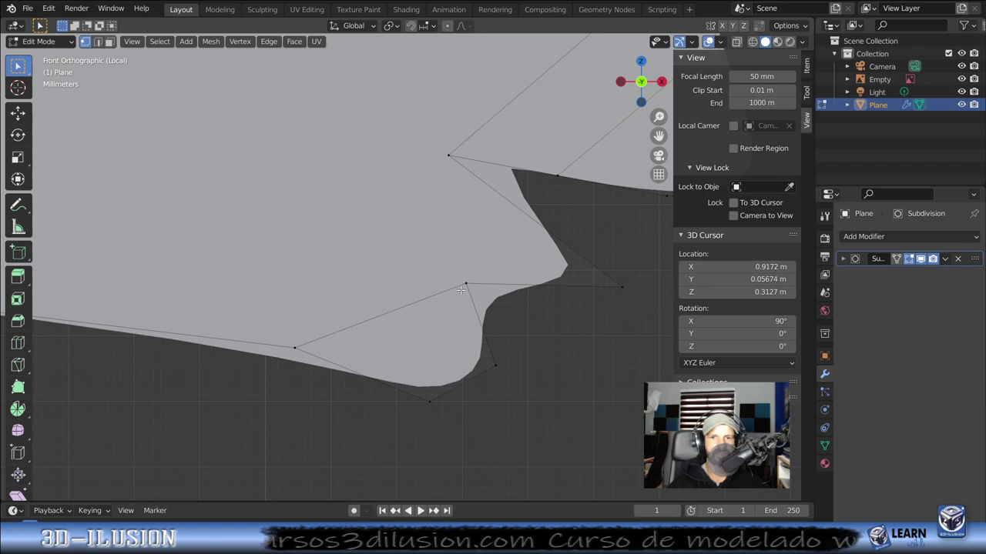
{"action": "middle_click_drag", "start_coordinate": [518, 293], "coordinate": [454, 283], "text": "shift"}
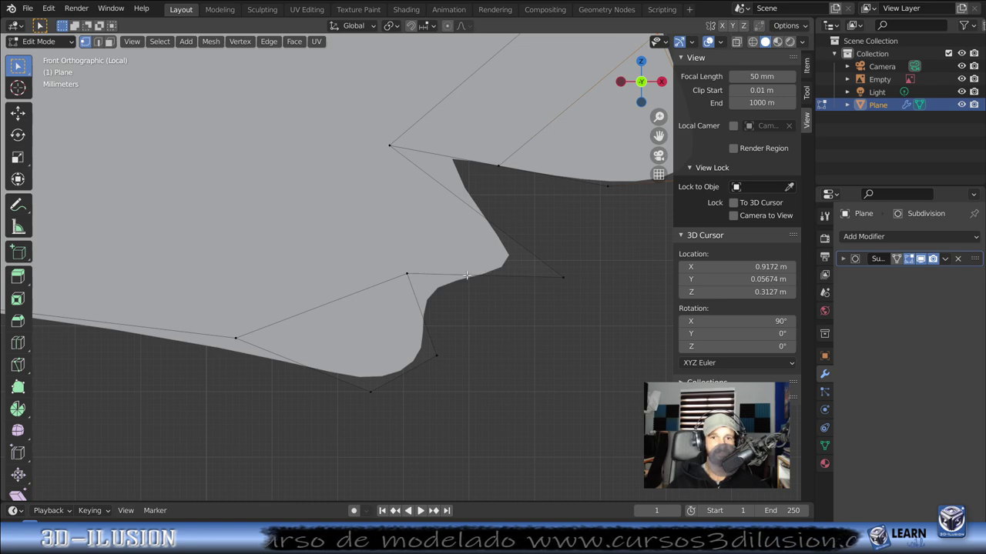
{"action": "left_click", "coordinate": [562, 277], "text": "shift"}
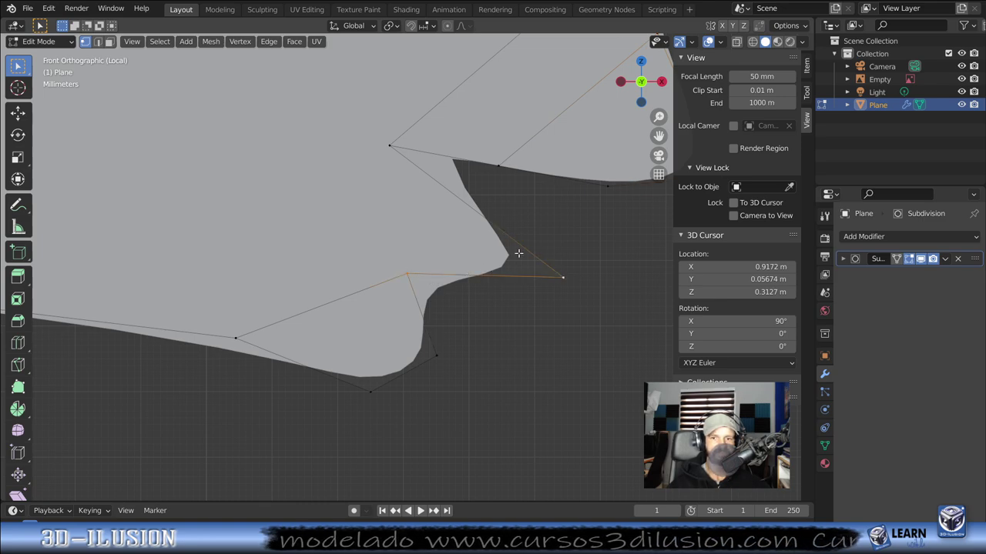
{"action": "right_click", "coordinate": [508, 241]}
{"action": "left_click", "coordinate": [508, 241]}
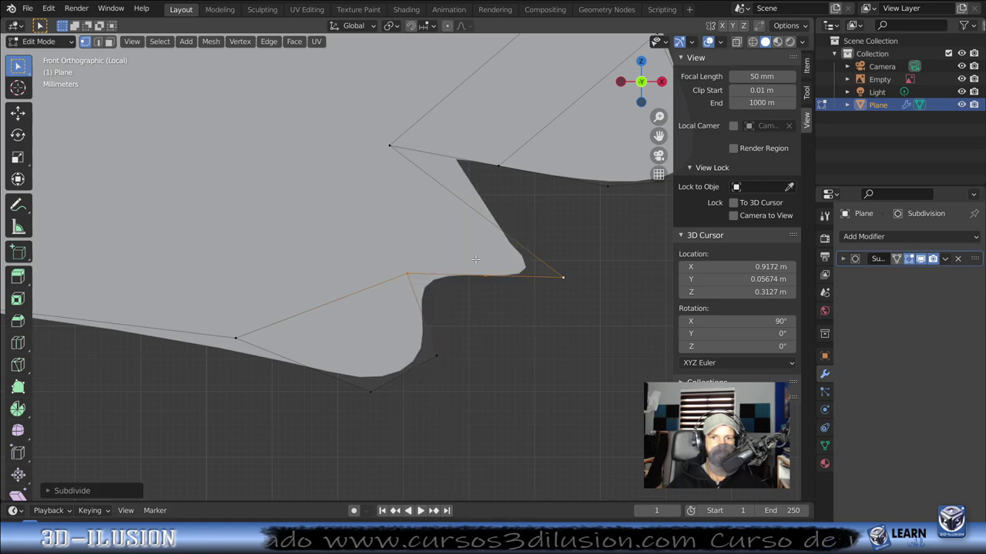
Step: Join the feather's top and left vertices with an edge and nudge the tip vertex
{"action": "left_click", "coordinate": [388, 263]}
{"action": "left_click", "coordinate": [386, 168], "text": "shift"}
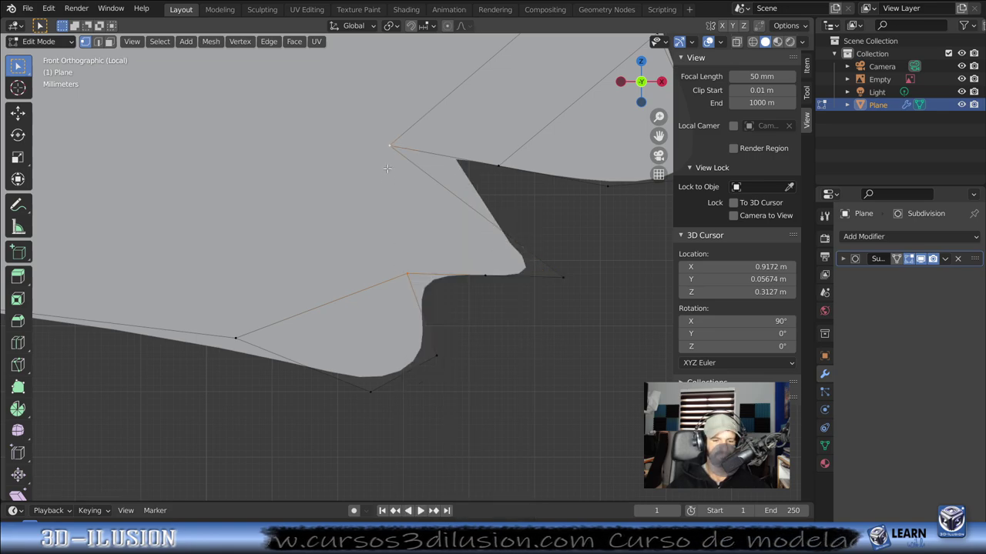
{"action": "key", "text": "f"}
{"action": "left_click", "coordinate": [491, 286]}
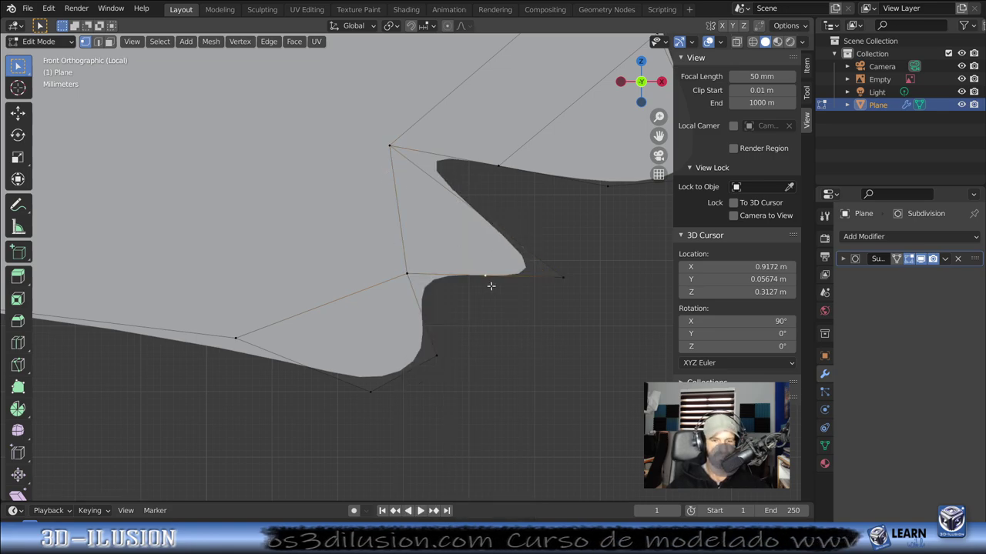
{"action": "key", "text": "g"}
{"action": "left_click", "coordinate": [488, 291]}
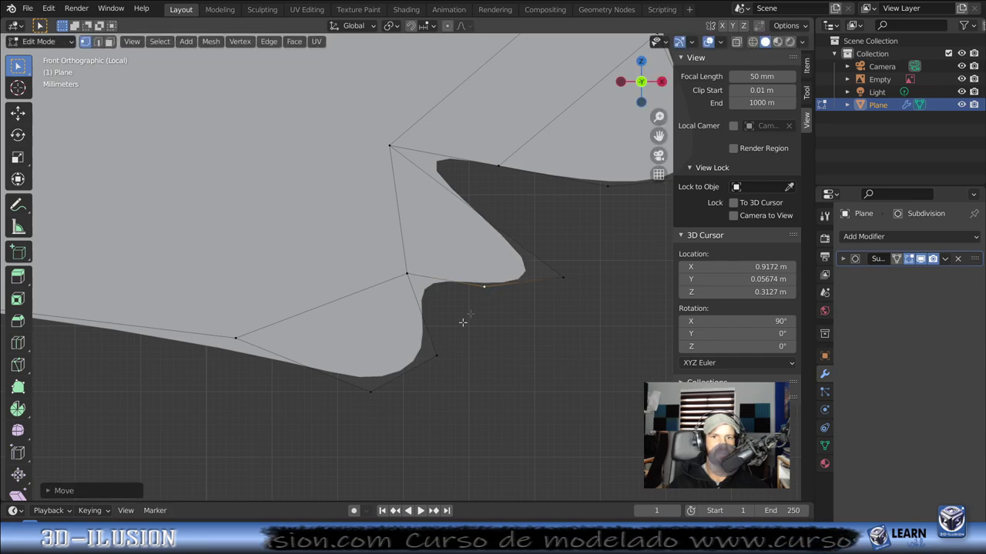
{"action": "scroll", "coordinate": [328, 281], "scroll_direction": "down", "scroll_amount": 2}
{"action": "middle_click_drag", "start_coordinate": [328, 281], "coordinate": [469, 284], "text": "shift"}
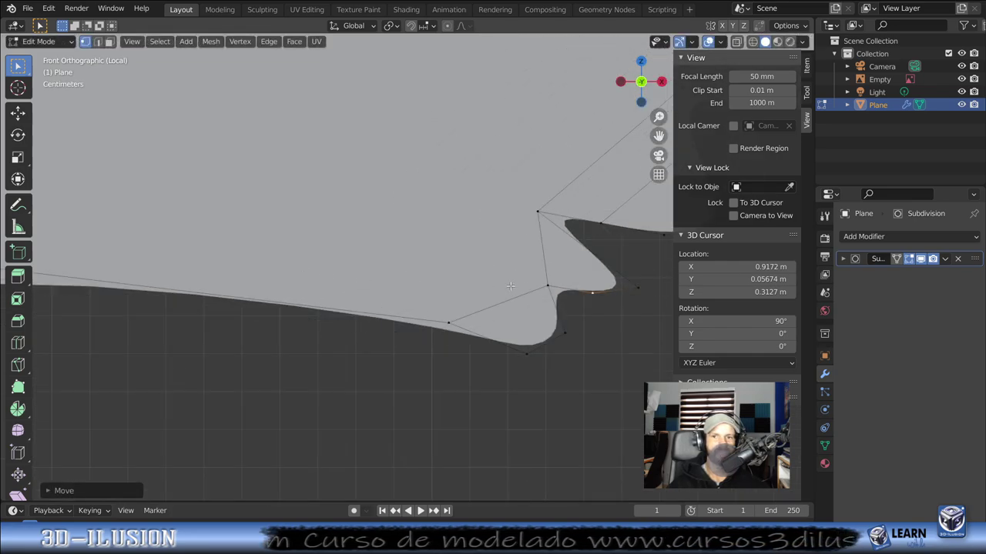
{"action": "scroll", "coordinate": [610, 299], "scroll_direction": "down", "scroll_amount": 4}
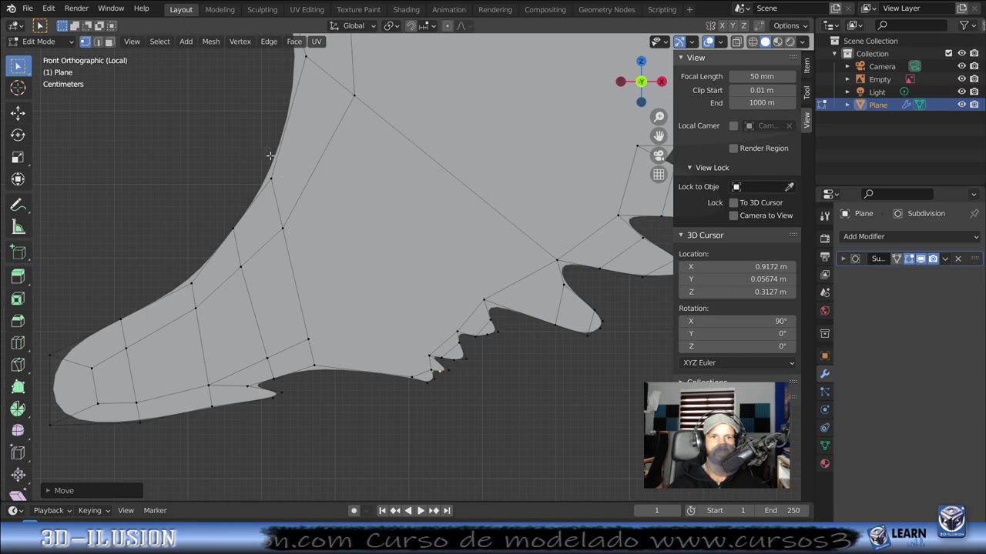
Step: Subdivide the long upper-left outline edge with 3 cuts
{"action": "left_click", "coordinate": [306, 54]}
{"action": "right_click", "coordinate": [305, 81]}
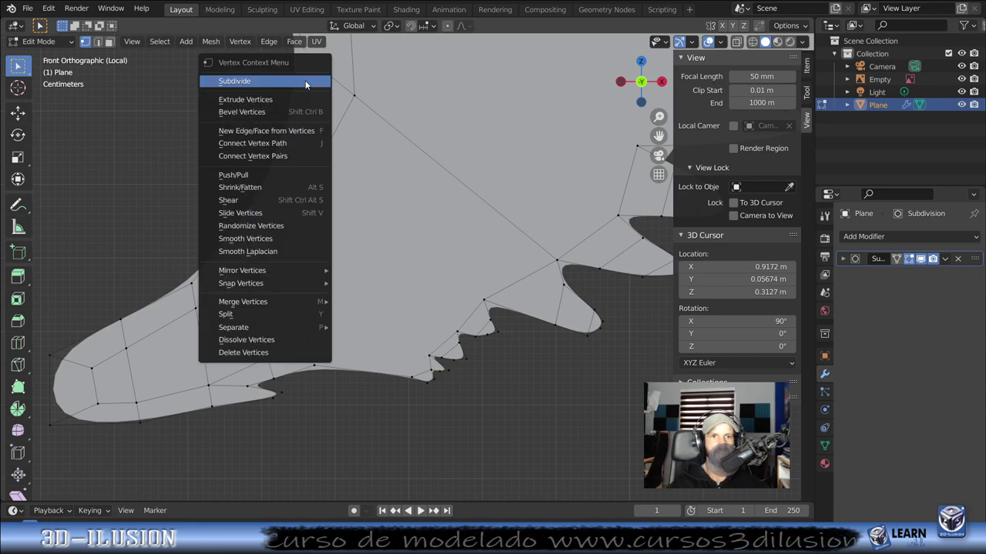
{"action": "left_click", "coordinate": [305, 81]}
{"action": "left_click", "coordinate": [87, 493]}
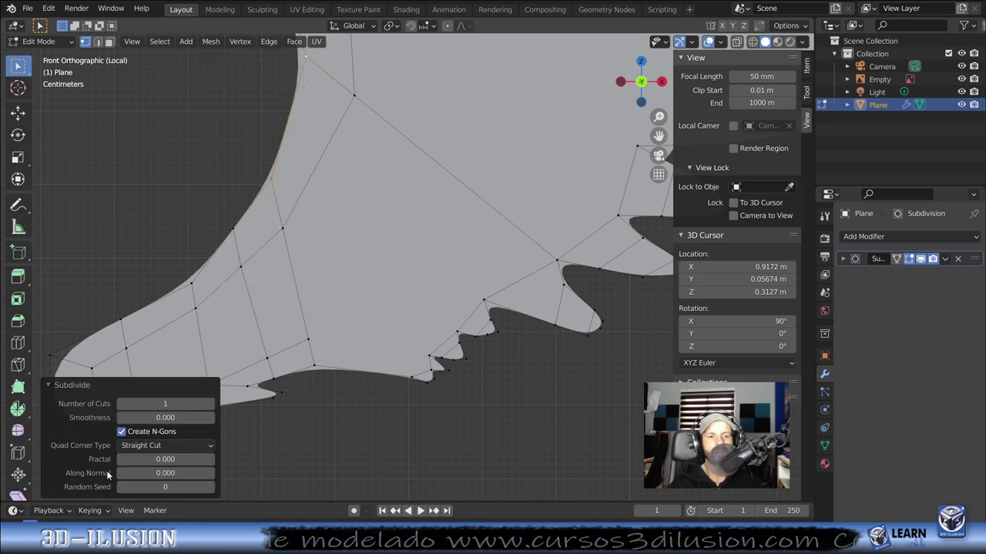
{"action": "left_click", "coordinate": [210, 404]}
{"action": "left_click", "coordinate": [210, 404]}
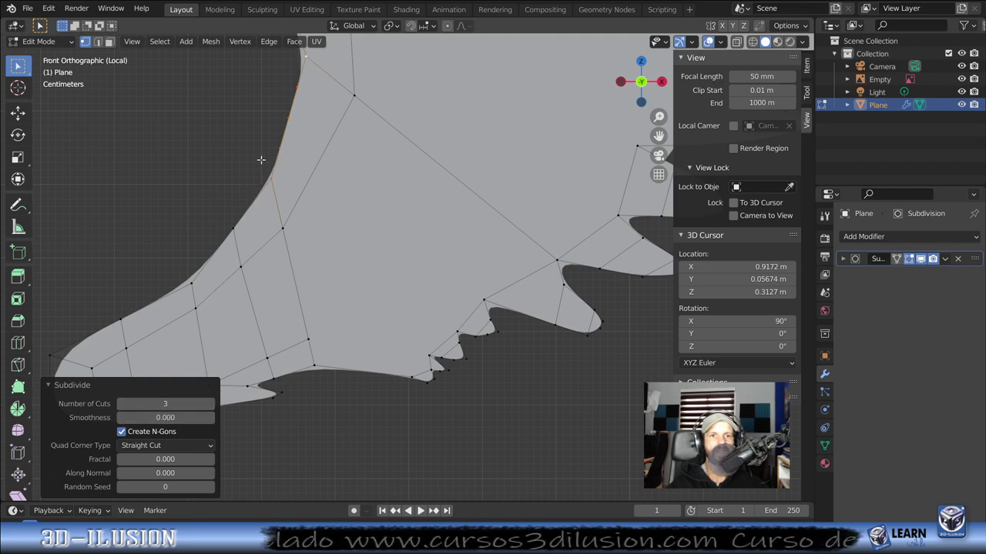
{"action": "left_click", "coordinate": [51, 386]}
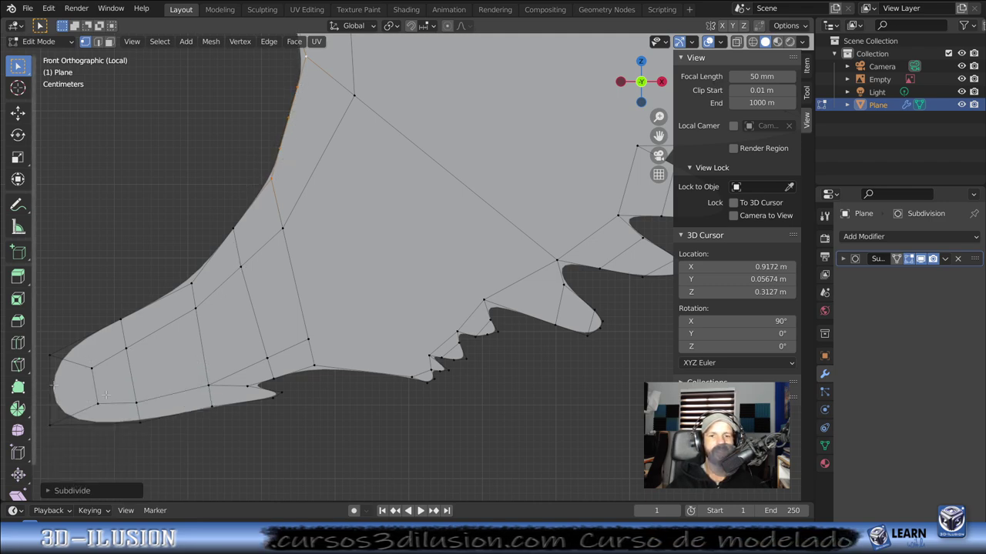
Step: Select vertices on the feather outline and move them onto the reference wing edge
{"action": "left_click", "coordinate": [422, 347], "text": "shift"}
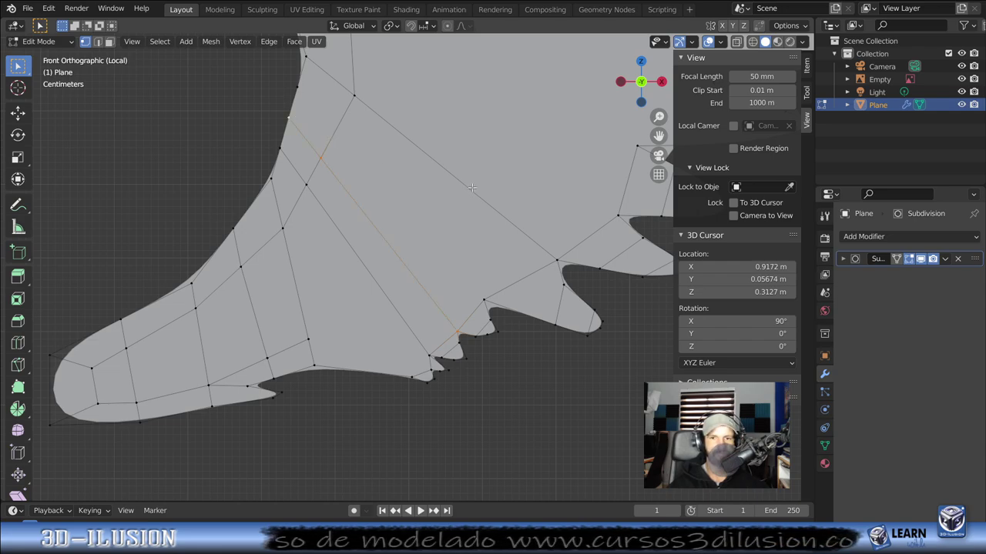
{"action": "left_click", "coordinate": [480, 279]}
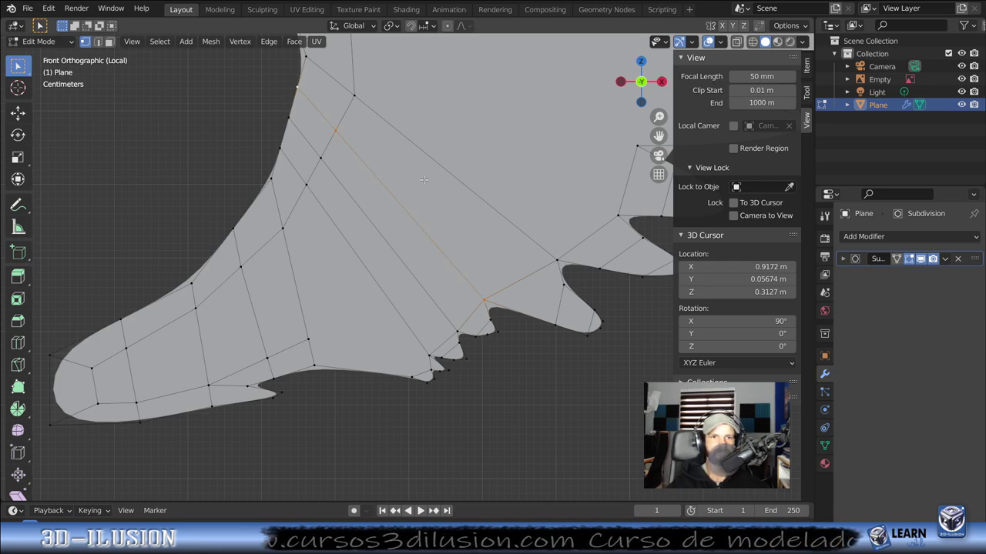
{"action": "key", "text": "g"}
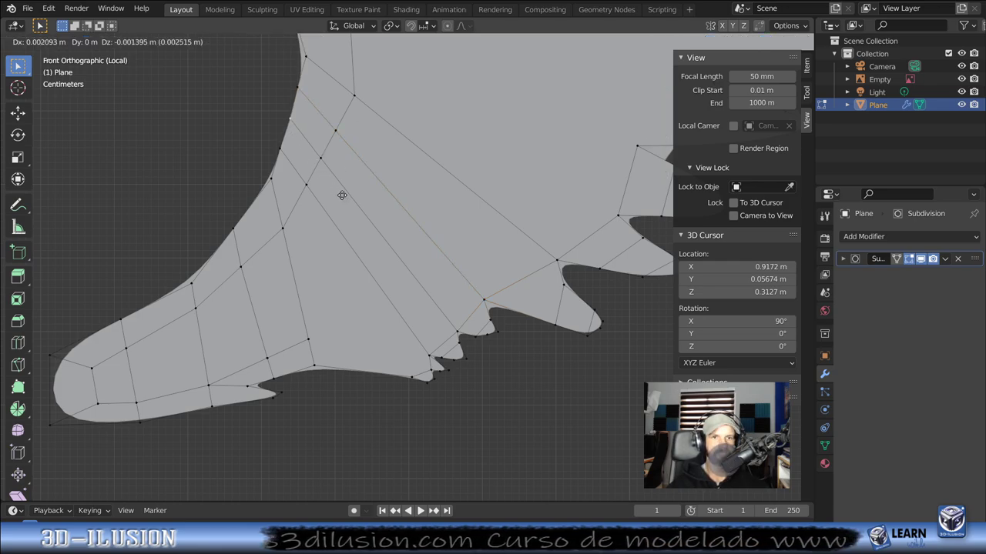
{"action": "left_click", "coordinate": [347, 202]}
{"action": "key", "text": "g"}
{"action": "left_click", "coordinate": [287, 171]}
{"action": "key", "text": "g"}
{"action": "left_click", "coordinate": [288, 146]}
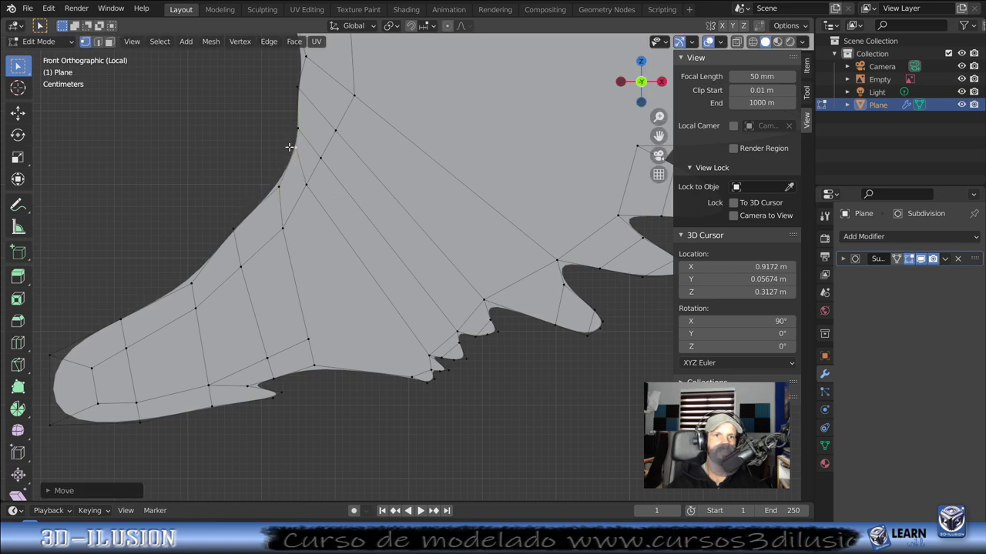
Step: Fine-tune the upper outline vertex position until it sits on the reference curve
{"action": "key", "text": "g"}
{"action": "left_click", "coordinate": [310, 85]}
{"action": "key", "text": "g"}
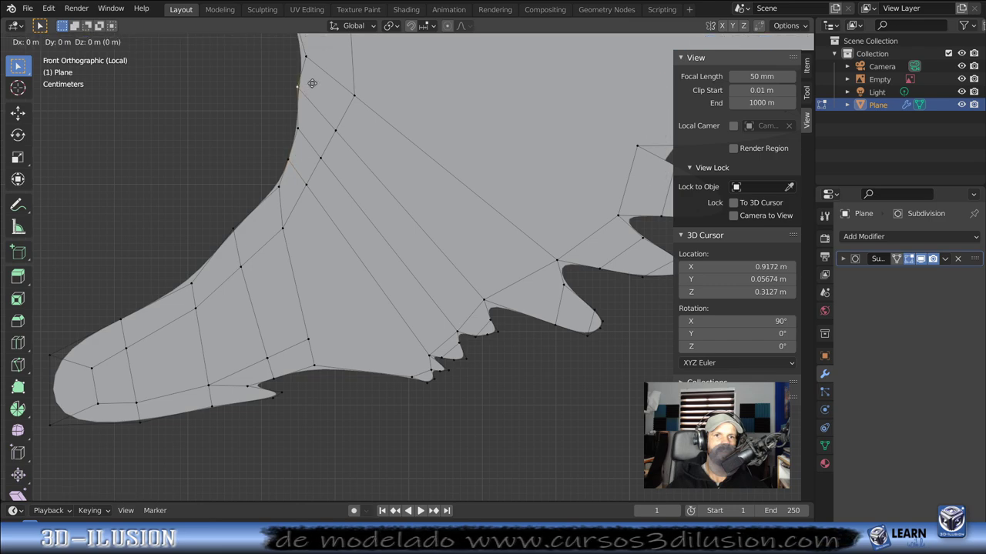
{"action": "left_click", "coordinate": [312, 94]}
{"action": "key", "text": "g"}
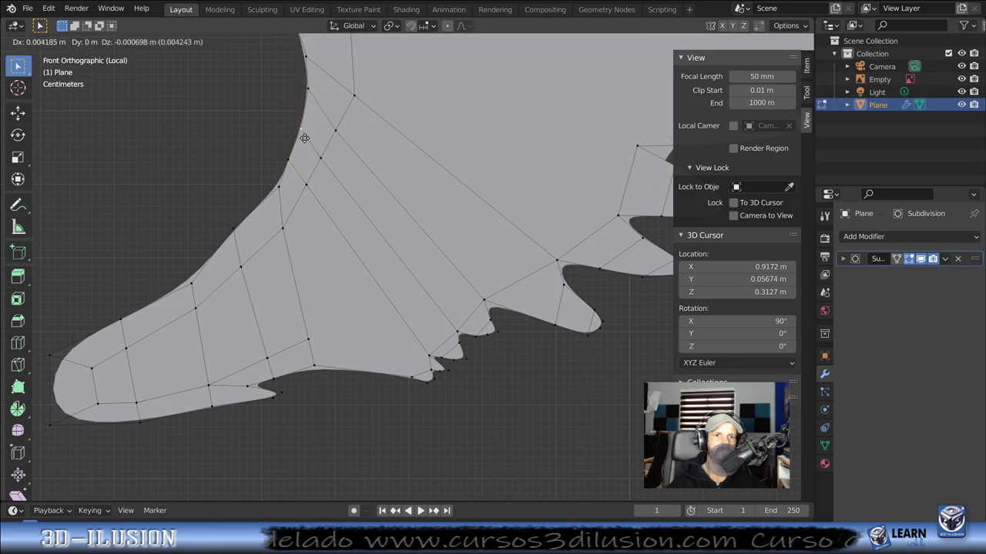
{"action": "left_click", "coordinate": [295, 154]}
{"action": "key", "text": "g"}
{"action": "left_click", "coordinate": [299, 171]}
Step: Drag the upper-left outline vertex down-left onto the reference outline
{"action": "scroll", "coordinate": [299, 171], "scroll_direction": "down", "scroll_amount": 2}
{"action": "scroll", "coordinate": [324, 154], "scroll_direction": "down", "scroll_amount": 2}
{"action": "scroll", "coordinate": [440, 62], "scroll_direction": "up", "scroll_amount": 2}
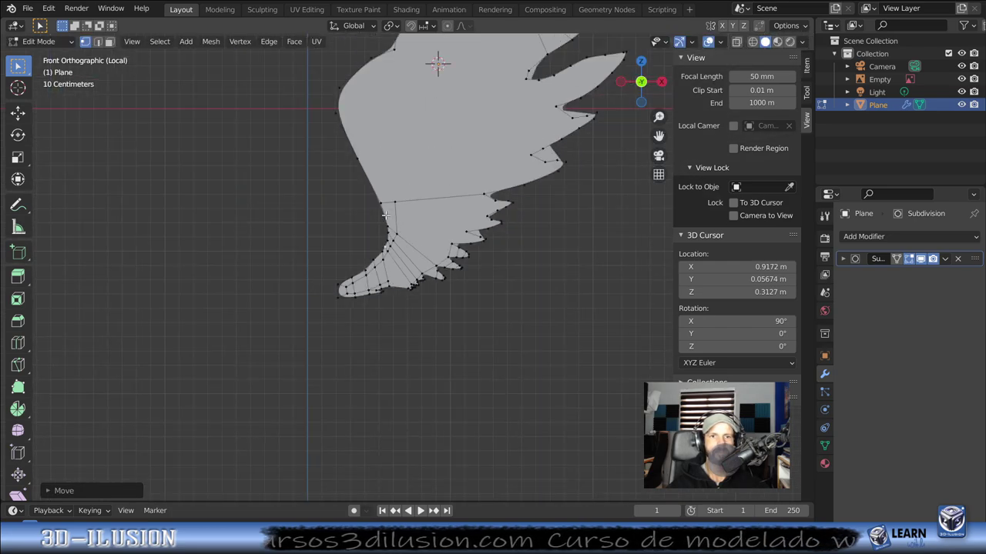
{"action": "scroll", "coordinate": [385, 215], "scroll_direction": "up", "scroll_amount": 1}
{"action": "scroll", "coordinate": [385, 215], "scroll_direction": "up", "scroll_amount": 1}
{"action": "scroll", "coordinate": [357, 260], "scroll_direction": "up", "scroll_amount": 1}
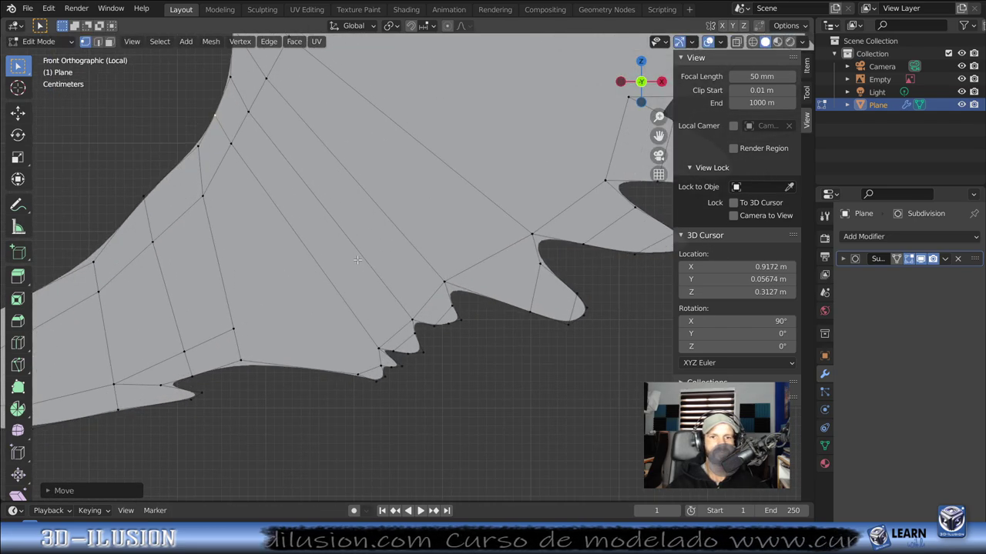
{"action": "scroll", "coordinate": [250, 330], "scroll_direction": "up", "scroll_amount": 1}
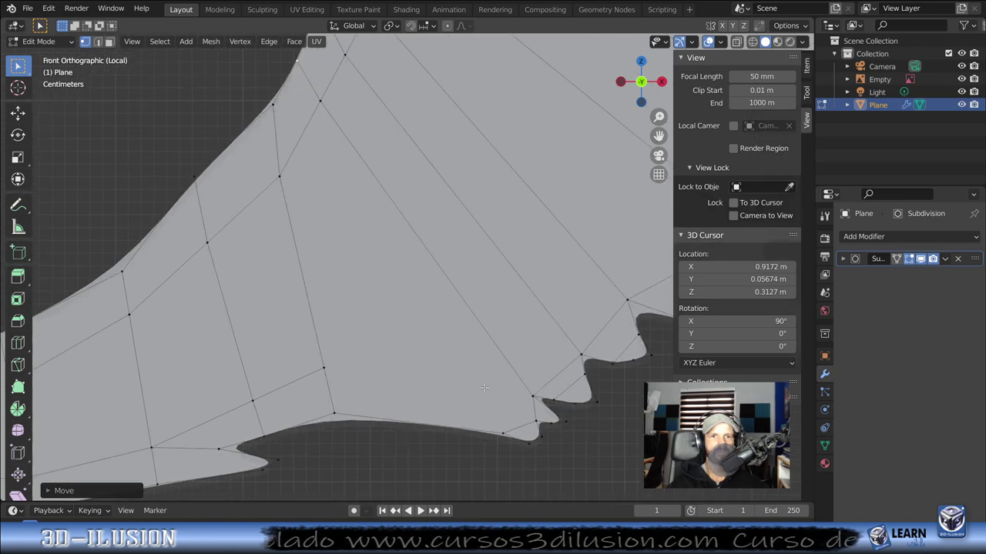
{"action": "scroll", "coordinate": [293, 145], "scroll_direction": "up", "scroll_amount": 2}
{"action": "left_click", "coordinate": [279, 128]}
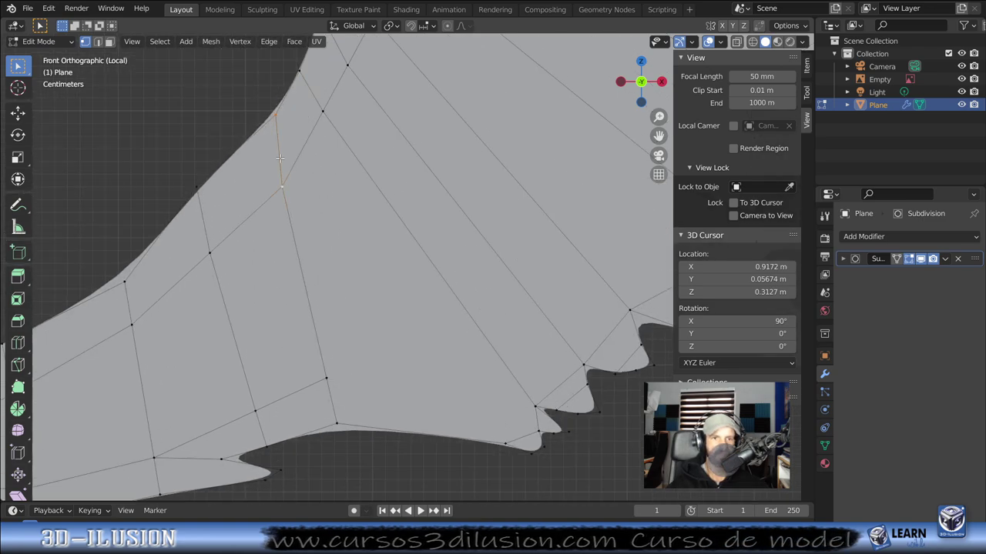
{"action": "left_click_drag", "start_coordinate": [280, 158], "coordinate": [265, 165]}
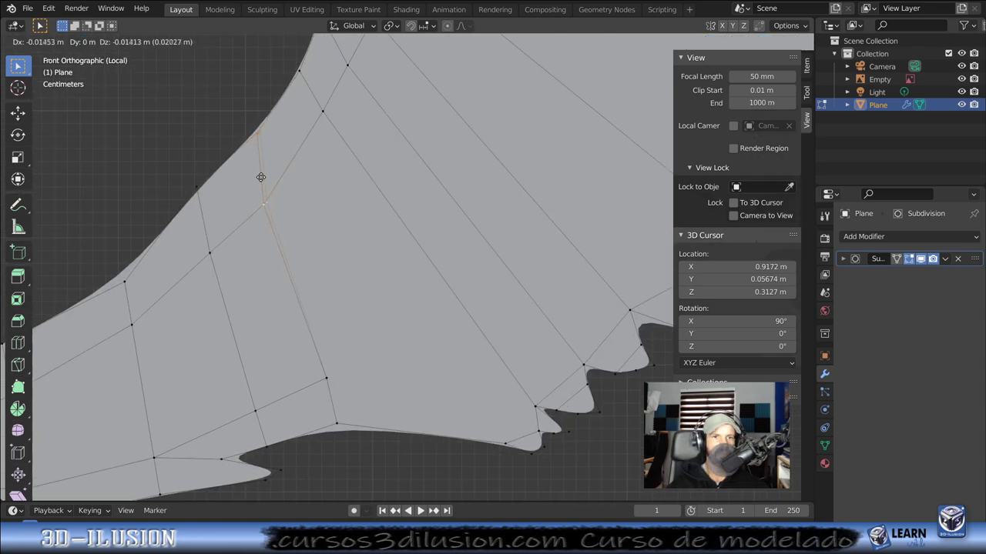
Step: Subdivide the selected wing edge, adding a new vertex on it
{"action": "right_click", "coordinate": [292, 94]}
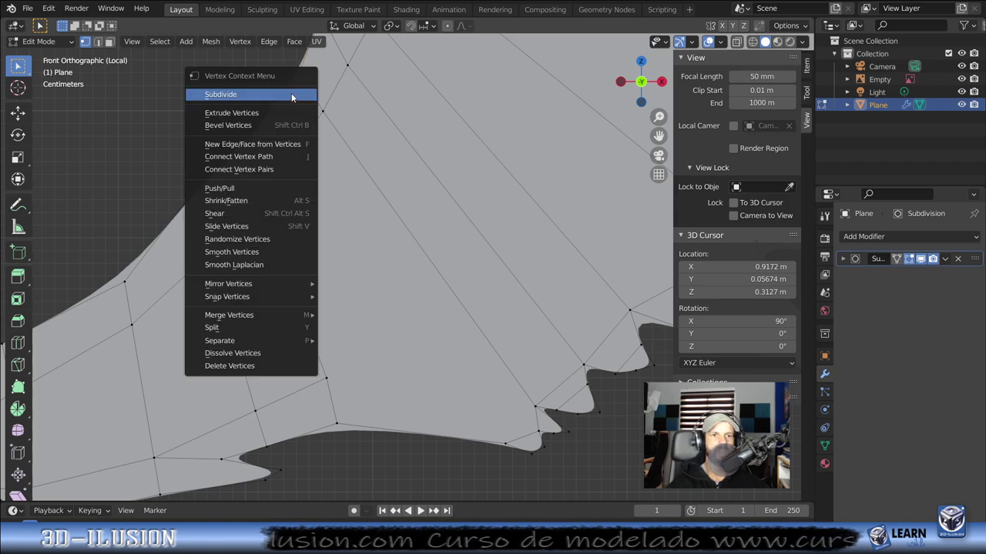
{"action": "left_click", "coordinate": [291, 93]}
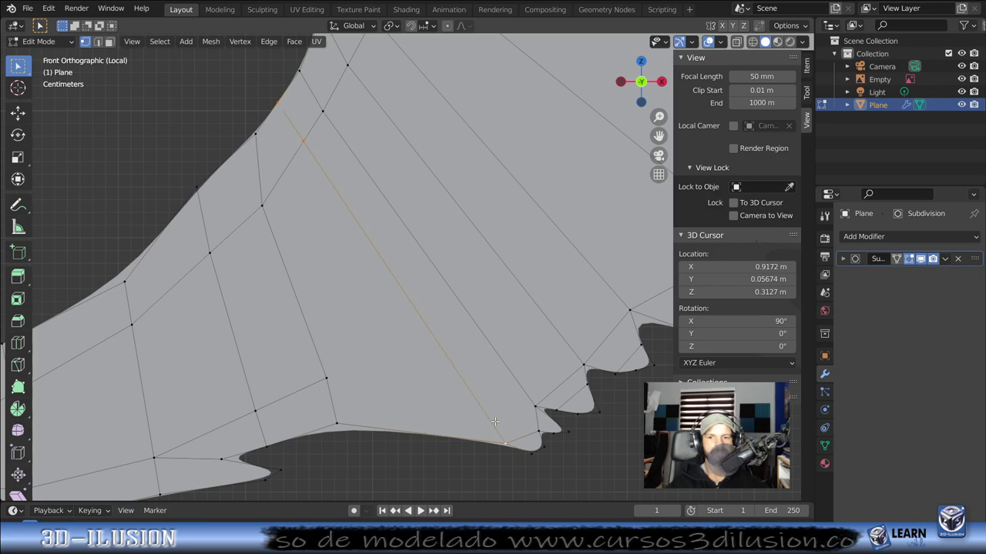
{"action": "scroll", "coordinate": [493, 422], "scroll_direction": "up", "scroll_amount": 3}
{"action": "scroll", "coordinate": [485, 401], "scroll_direction": "down", "scroll_amount": 3}
Step: Add a lengthwise edge loop along the wing toward the tip
{"action": "scroll", "coordinate": [462, 338], "scroll_direction": "down", "scroll_amount": 1}
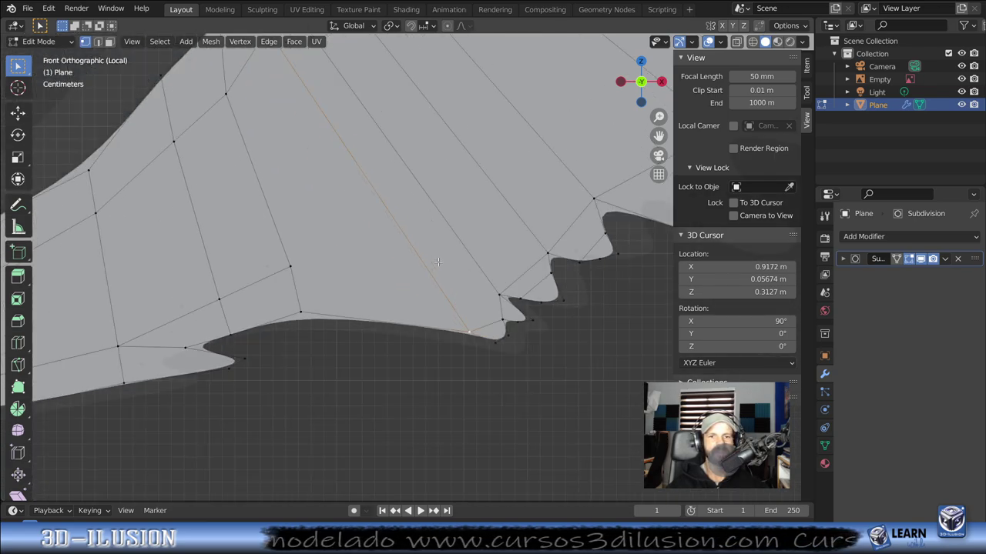
{"action": "scroll", "coordinate": [438, 262], "scroll_direction": "down", "scroll_amount": 2}
{"action": "left_click", "coordinate": [98, 42]}
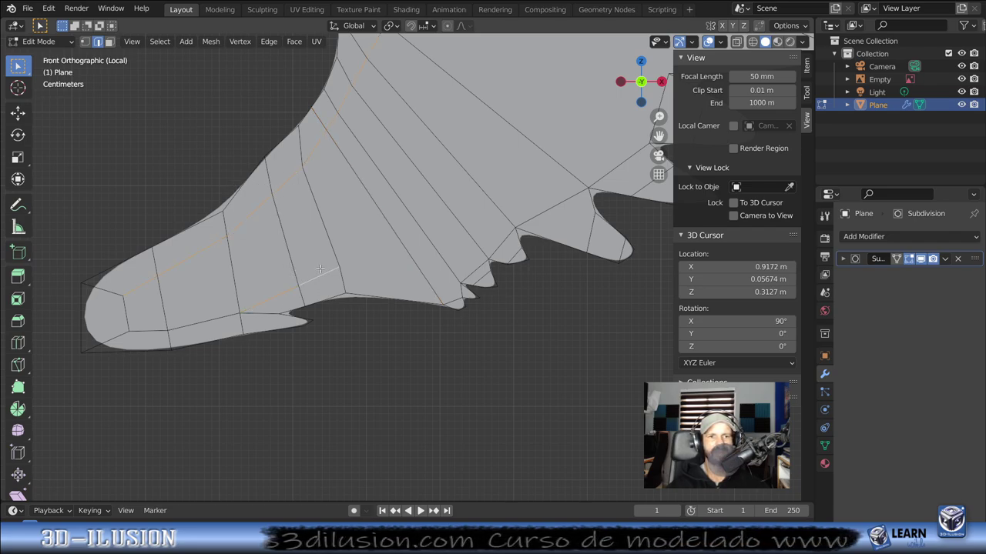
{"action": "left_click", "coordinate": [121, 302]}
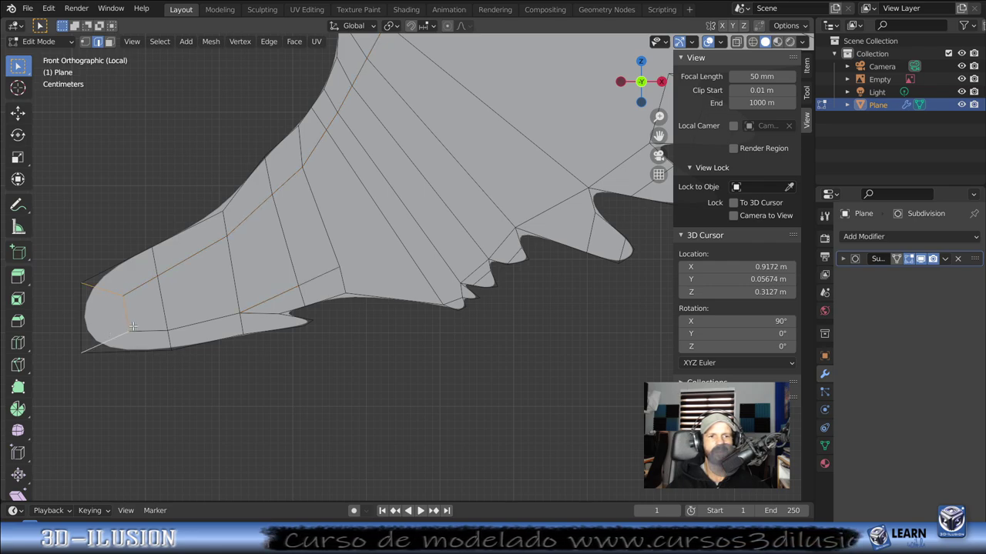
Step: Undo a wrong dissolve of the lengthwise loop, then dissolve the bottom edges near the wing tip
{"action": "key", "text": "x"}
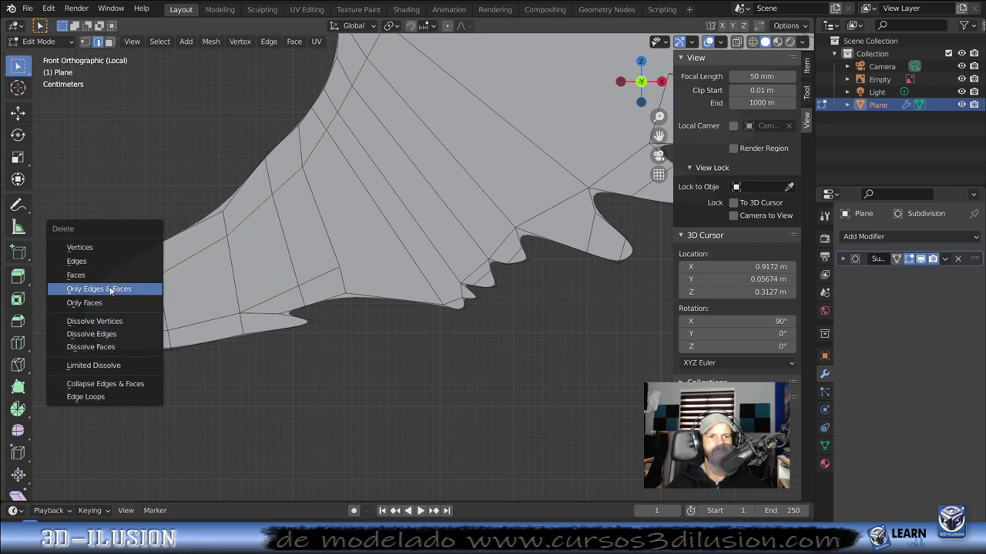
{"action": "left_click", "coordinate": [94, 334]}
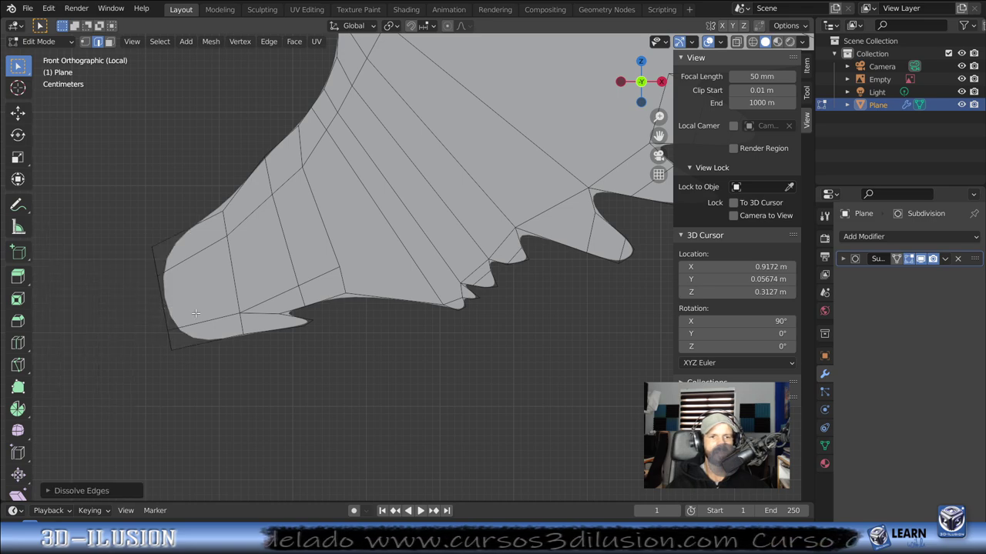
{"action": "key", "text": "ctrl+z"}
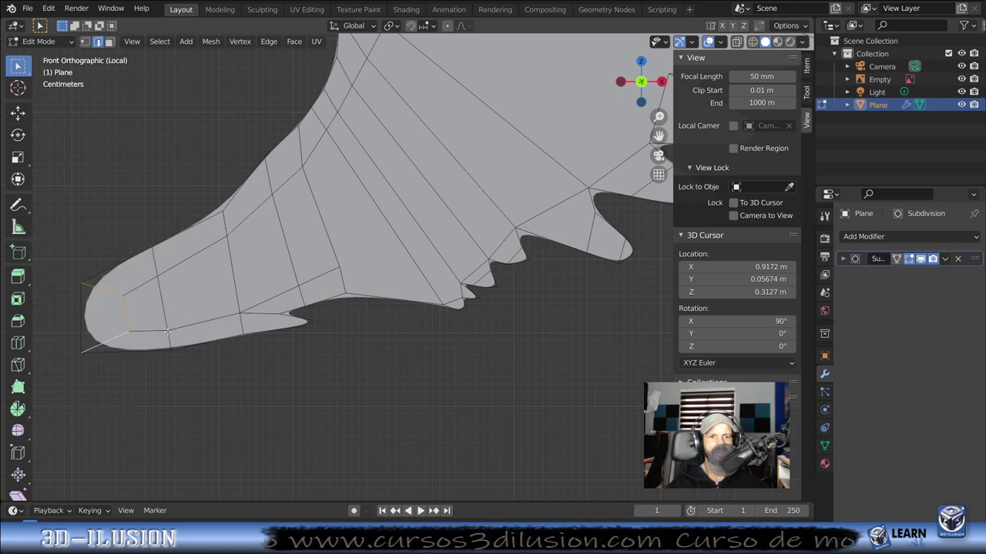
{"action": "left_click", "coordinate": [154, 332]}
{"action": "left_click", "coordinate": [184, 327], "text": "shift"}
{"action": "key", "text": "x"}
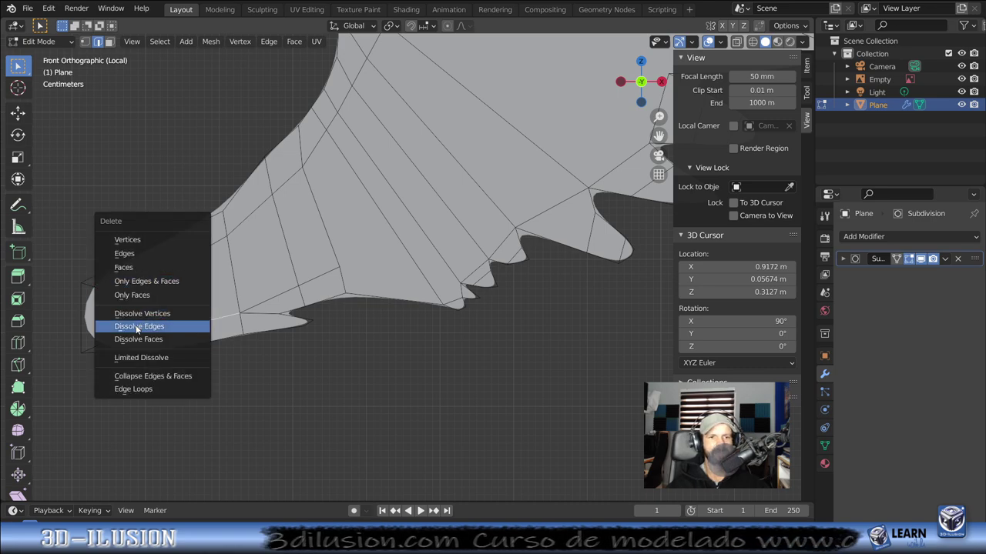
{"action": "left_click", "coordinate": [138, 329]}
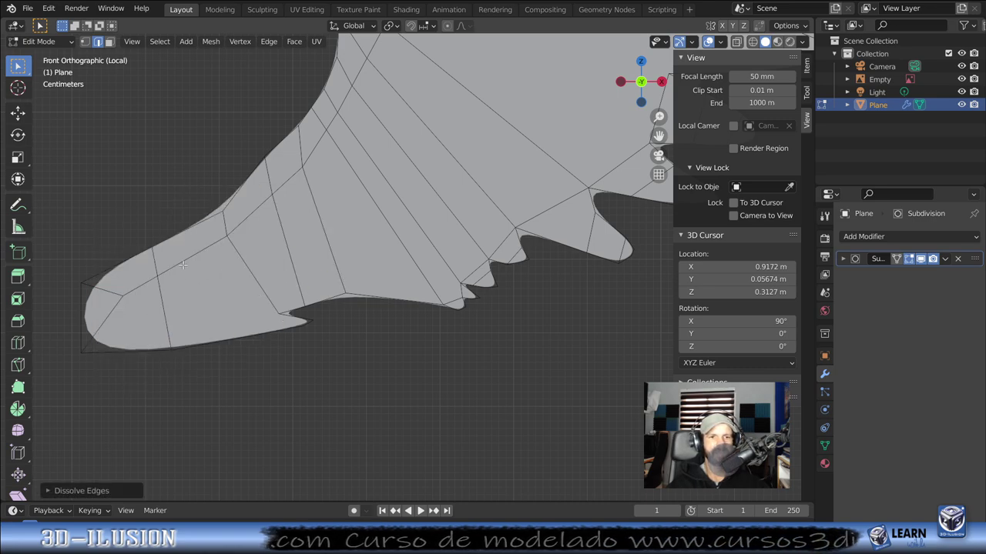
Step: Dissolve the edges at the left wing tip and return to vertex selection
{"action": "left_click", "coordinate": [177, 261], "text": "alt"}
{"action": "key", "text": "x"}
{"action": "left_click", "coordinate": [174, 260]}
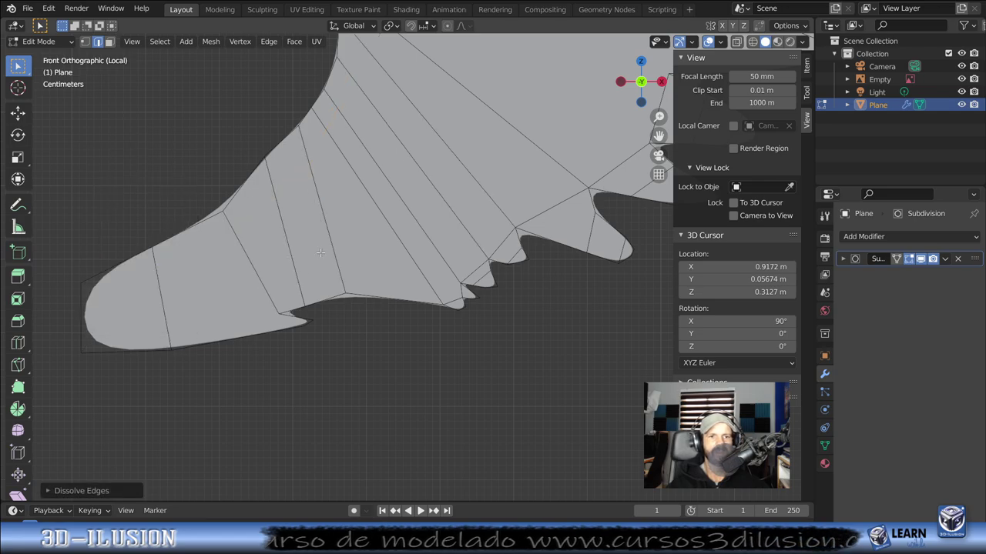
{"action": "scroll", "coordinate": [329, 299], "scroll_direction": "down", "scroll_amount": 1}
{"action": "scroll", "coordinate": [267, 321], "scroll_direction": "up", "scroll_amount": 2}
{"action": "scroll", "coordinate": [267, 321], "scroll_direction": "up", "scroll_amount": 1}
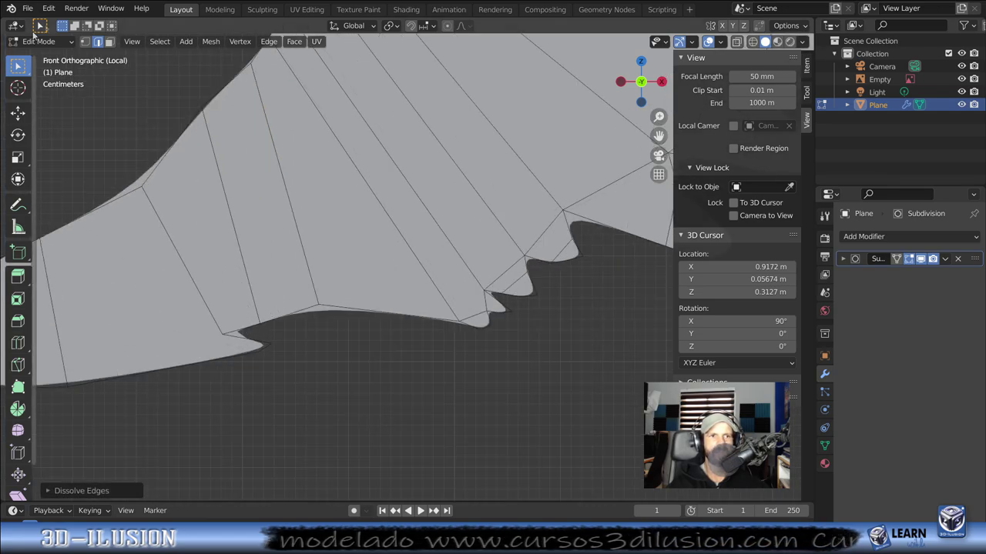
{"action": "left_click", "coordinate": [84, 41]}
{"action": "scroll", "coordinate": [336, 336], "scroll_direction": "down", "scroll_amount": 1}
{"action": "scroll", "coordinate": [420, 251], "scroll_direction": "up", "scroll_amount": 1}
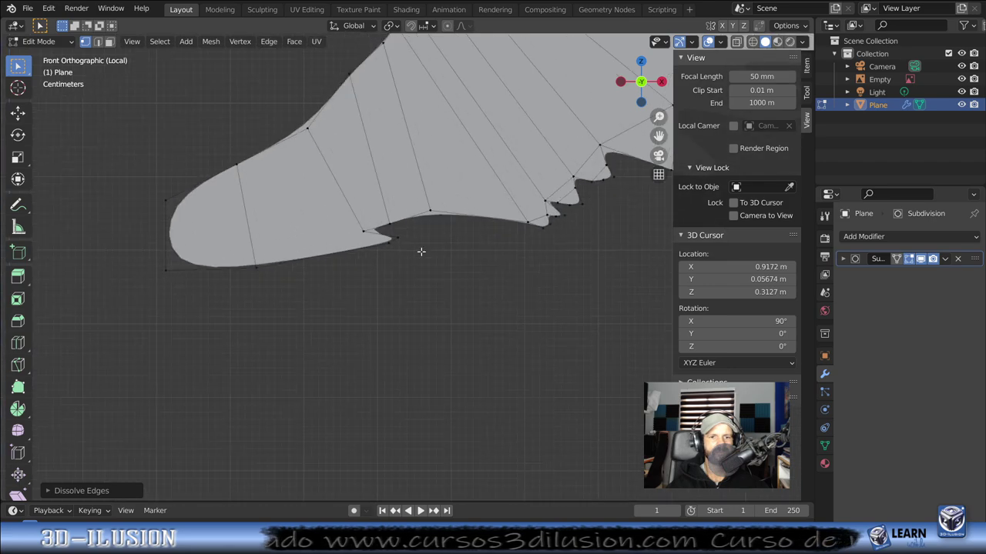
{"action": "scroll", "coordinate": [418, 254], "scroll_direction": "up", "scroll_amount": 2}
Step: Subdivide the edge between the notch vertex and lower outline vertex, selecting the new midpoint
{"action": "left_click", "coordinate": [319, 192]}
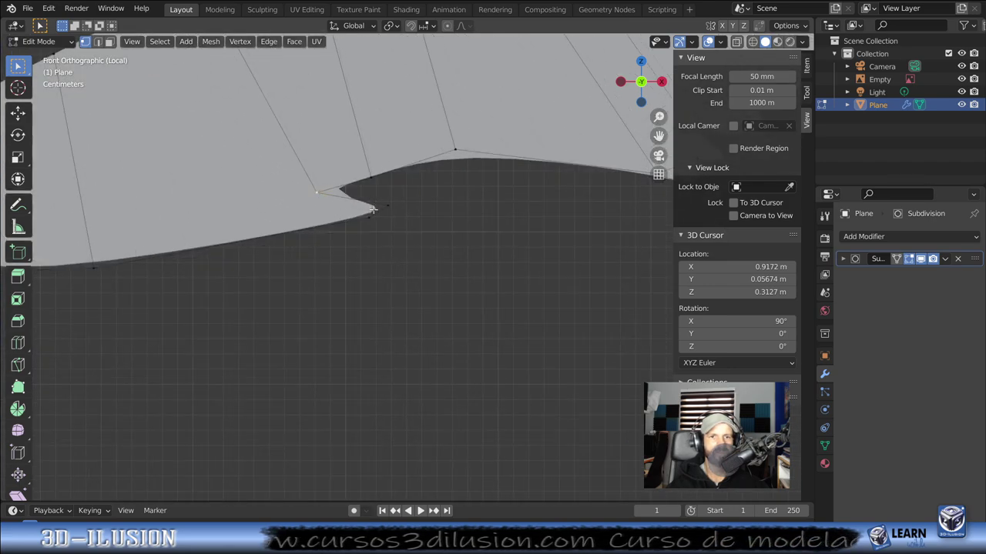
{"action": "left_click", "coordinate": [369, 217]}
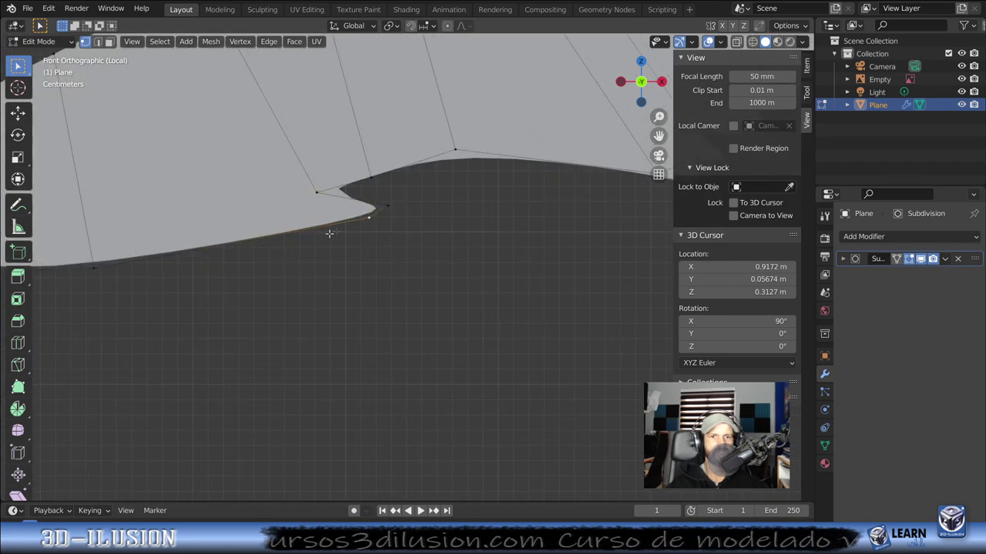
{"action": "left_click", "coordinate": [93, 267], "text": "shift"}
{"action": "right_click", "coordinate": [345, 221]}
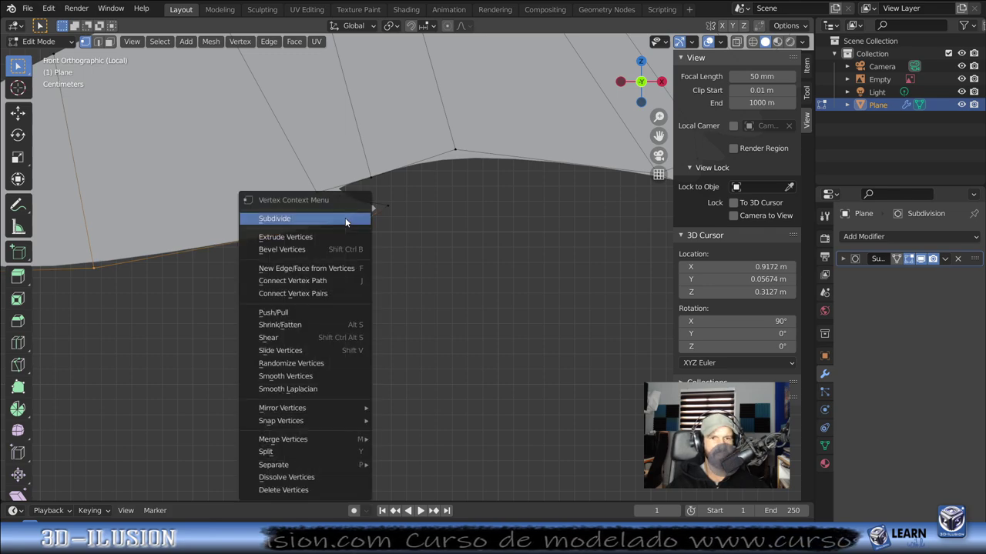
{"action": "left_click", "coordinate": [345, 219]}
{"action": "left_click", "coordinate": [231, 242]}
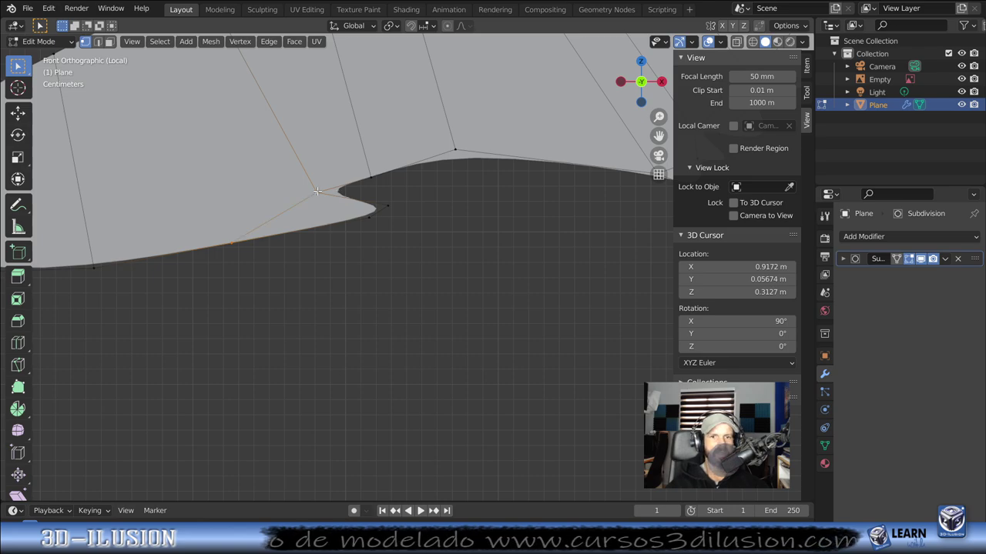
Step: Begin a vertex slide of the new midpoint along its edge
{"action": "scroll", "coordinate": [317, 191], "scroll_direction": "down", "scroll_amount": 2}
{"action": "scroll", "coordinate": [198, 328], "scroll_direction": "down", "scroll_amount": 2}
{"action": "scroll", "coordinate": [218, 316], "scroll_direction": "up", "scroll_amount": 1, "text": "shift"}
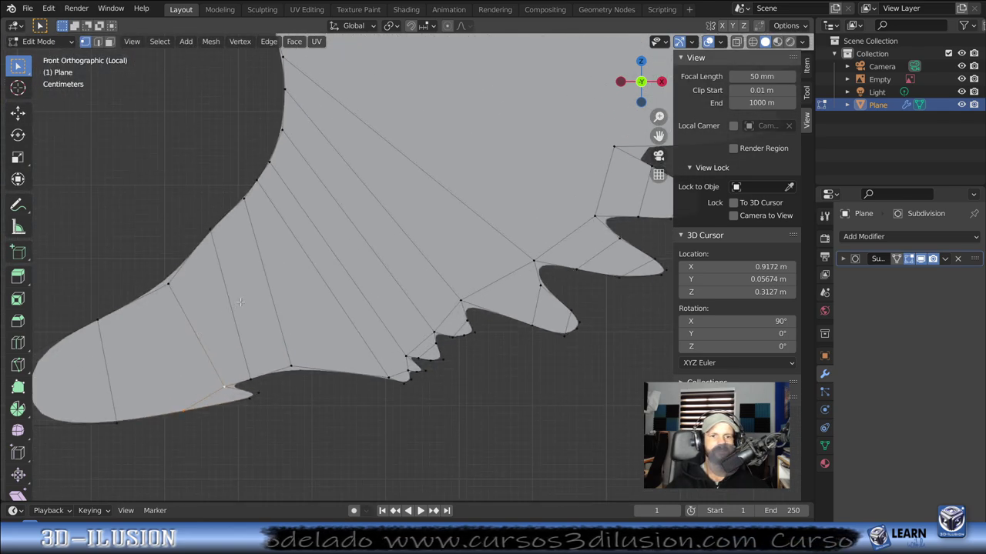
{"action": "scroll", "coordinate": [327, 286], "scroll_direction": "down", "scroll_amount": 2, "text": "shift"}
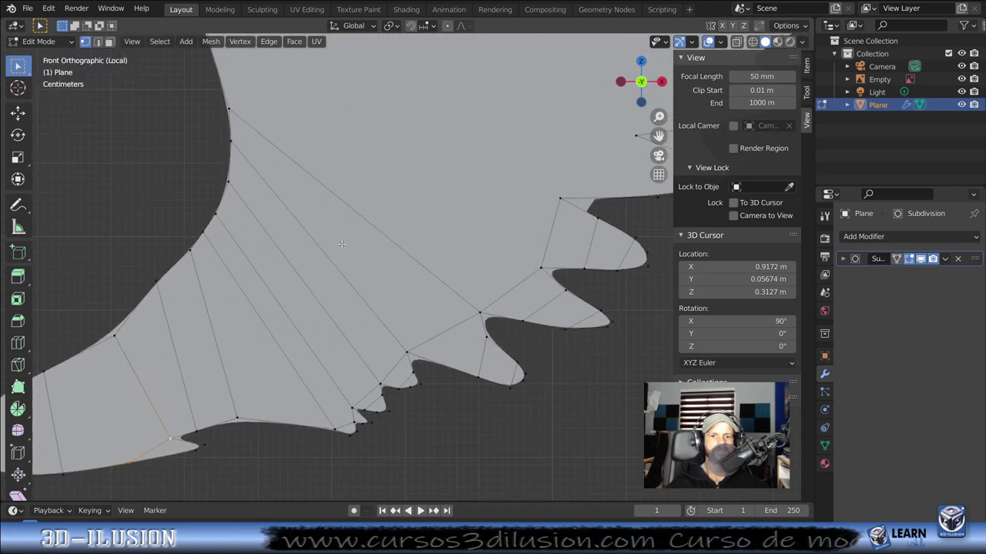
{"action": "scroll", "coordinate": [369, 308], "scroll_direction": "right", "scroll_amount": 2, "text": "ctrl"}
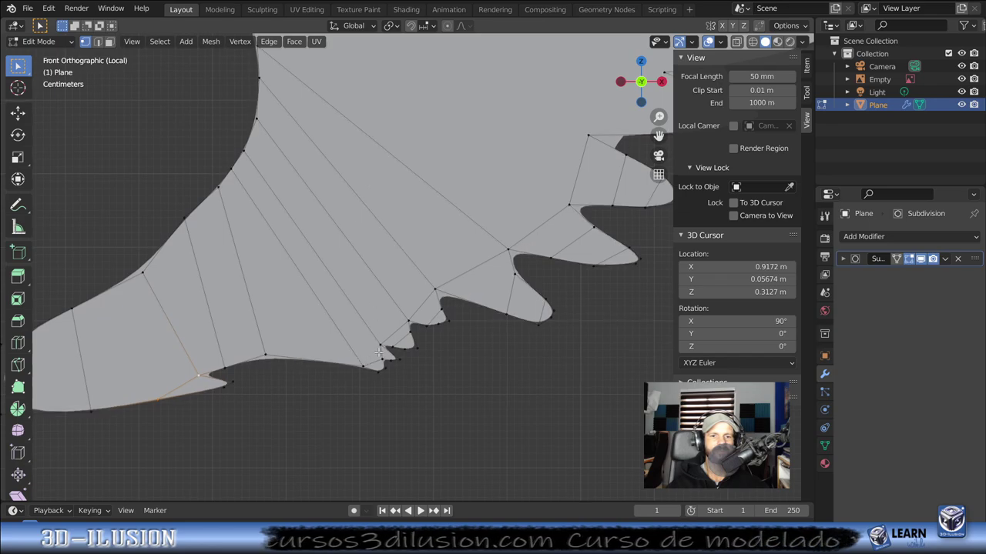
{"action": "scroll", "coordinate": [377, 352], "scroll_direction": "up", "scroll_amount": 5, "text": "shift"}
{"action": "key", "text": "shift+v"}
Step: Slide two trailing-edge notch vertices along their edges into new positions
{"action": "left_click", "coordinate": [293, 88]}
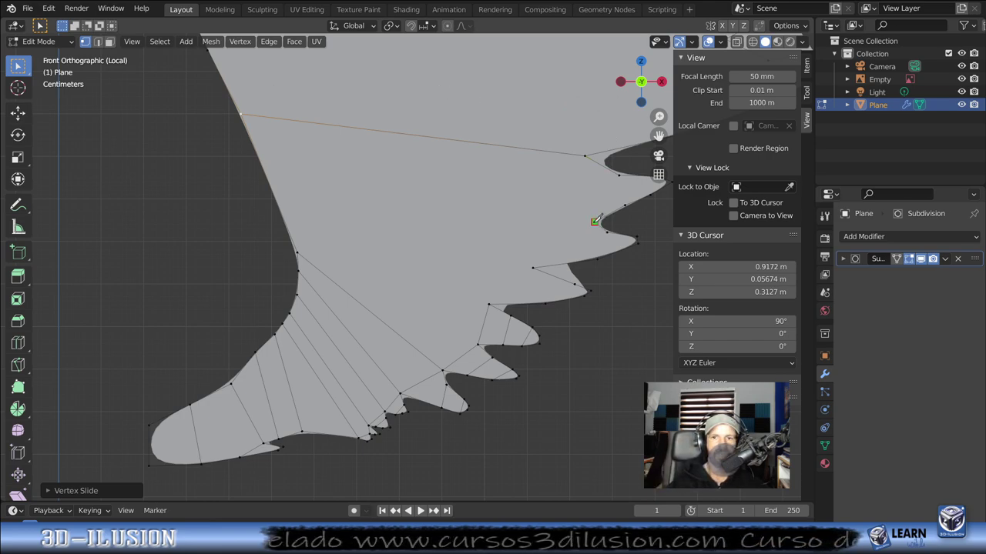
{"action": "key", "text": "g"}
{"action": "key", "text": "g"}
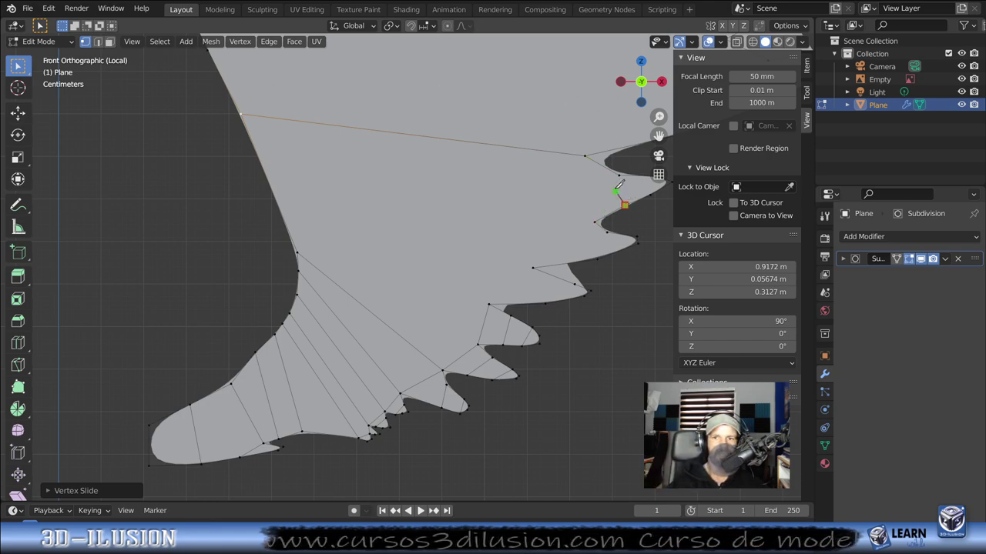
{"action": "left_click", "coordinate": [617, 176]}
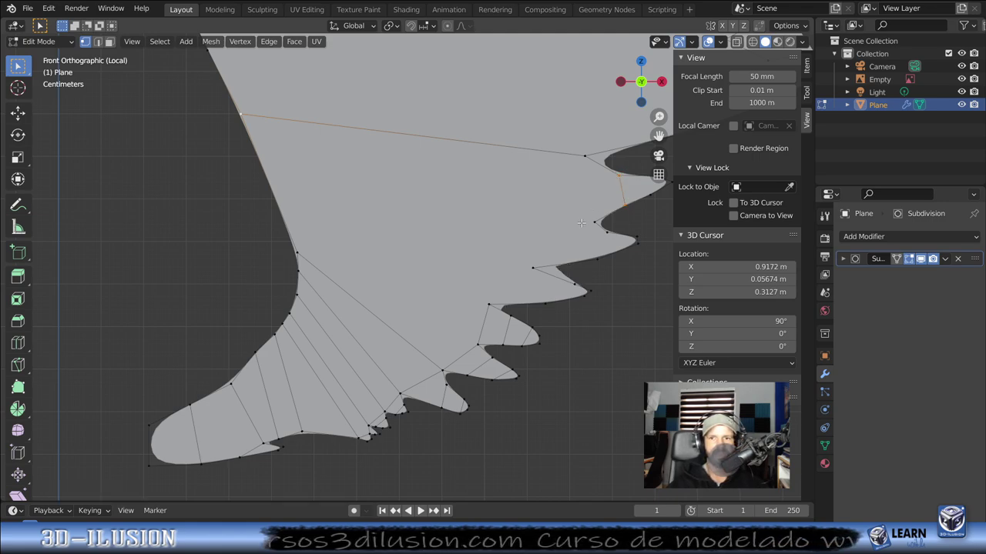
{"action": "left_click", "coordinate": [595, 221]}
{"action": "key", "text": "g"}
{"action": "key", "text": "g"}
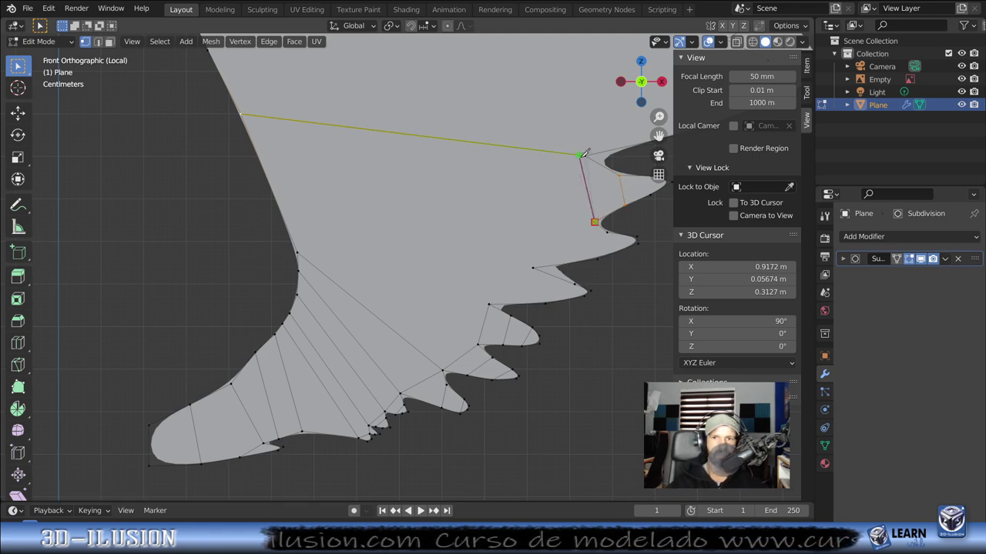
{"action": "left_click", "coordinate": [586, 155]}
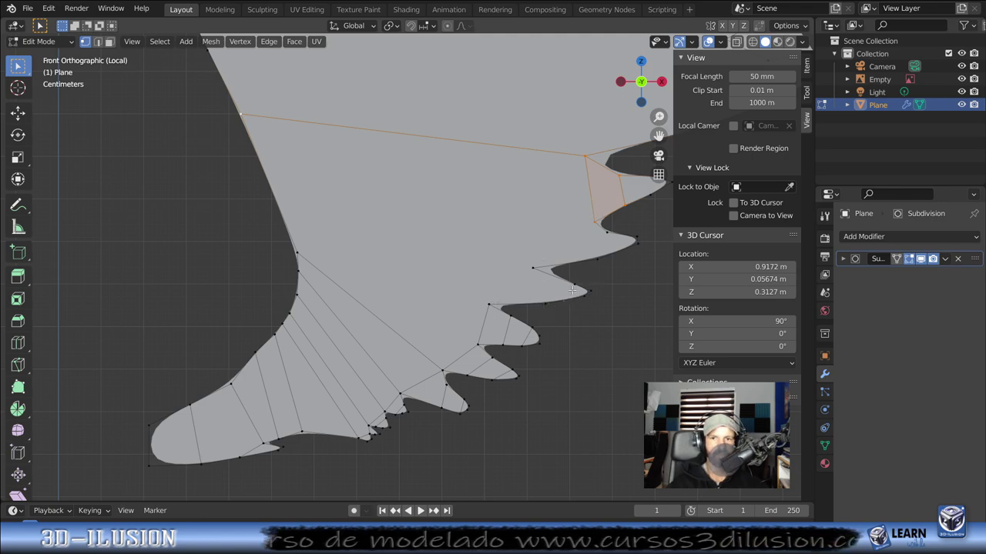
Step: Knife-cut two new edges across the feather notches between notch vertices, forming new faces
{"action": "key", "text": "k"}
{"action": "left_click", "coordinate": [545, 302]}
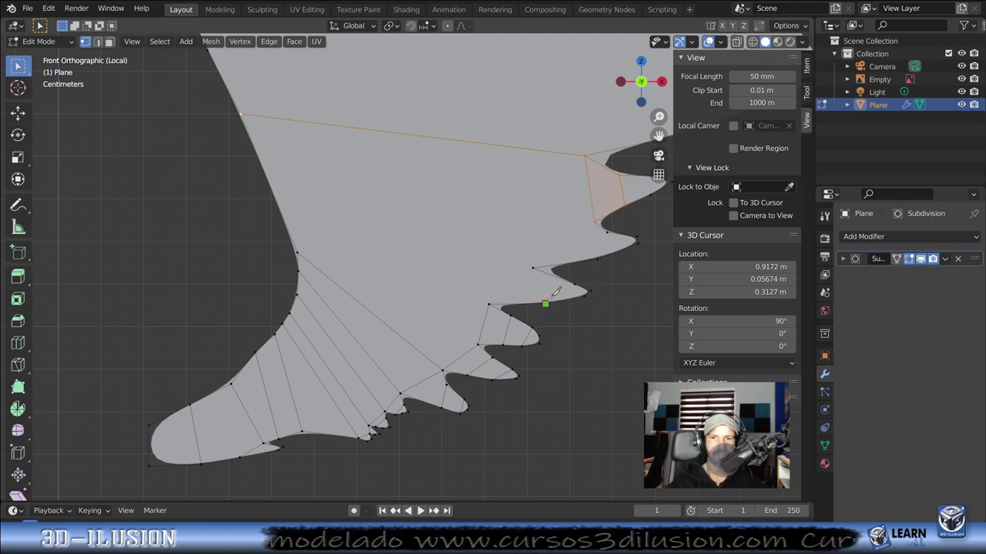
{"action": "left_click", "coordinate": [576, 282]}
{"action": "key", "text": "Return"}
{"action": "key", "text": "k"}
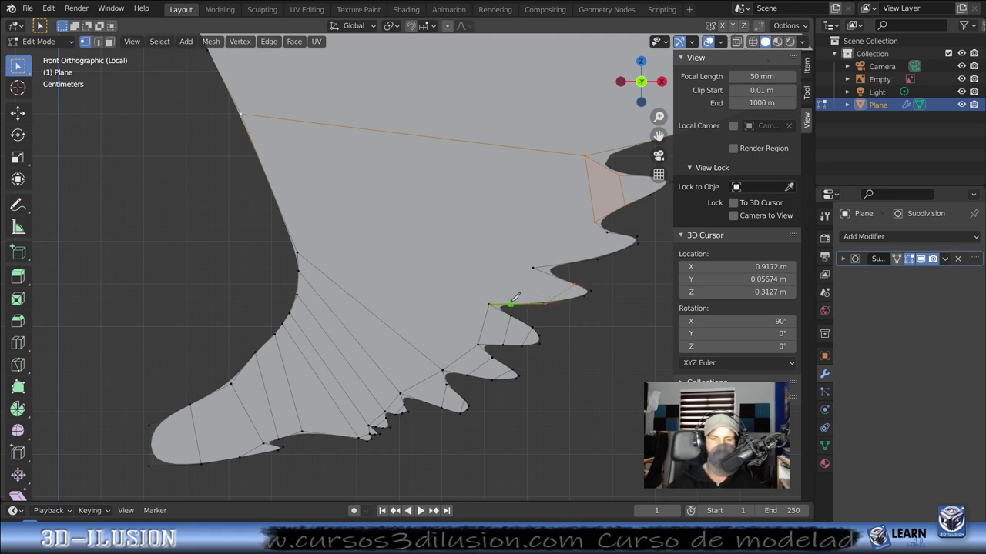
{"action": "left_click", "coordinate": [488, 304]}
{"action": "left_click", "coordinate": [532, 268]}
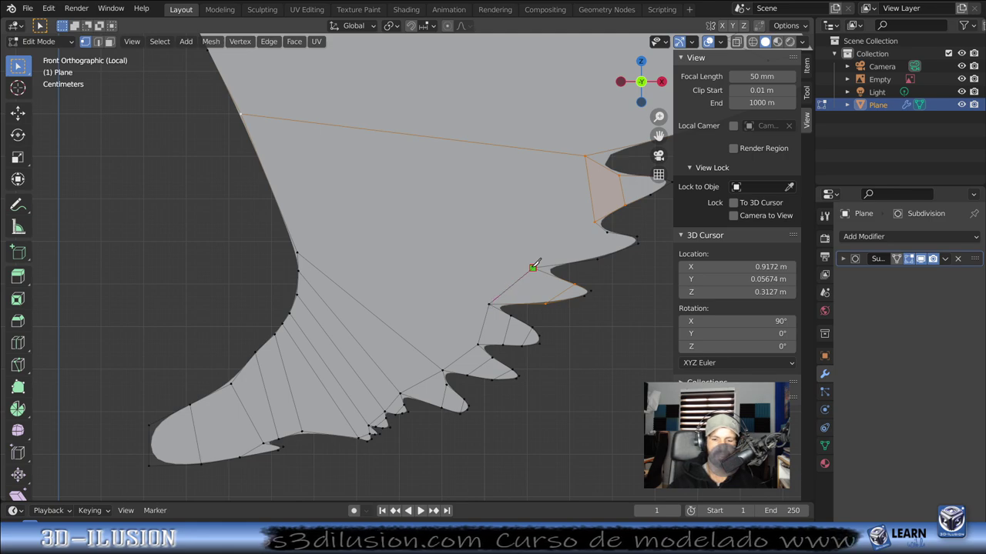
{"action": "key", "text": "Return"}
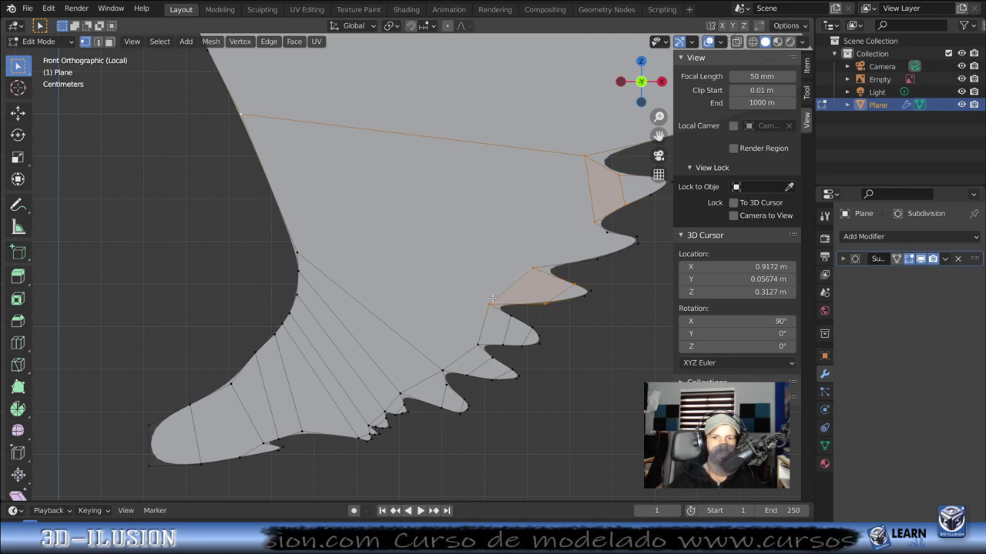
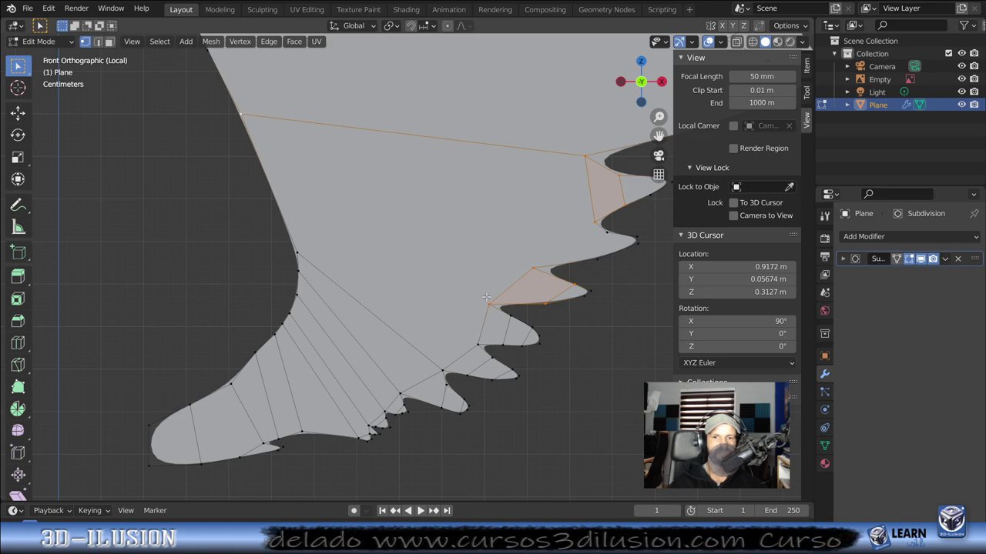
Step: Knife three edges from feather-tip vertices across to the wing's upper-left edge
{"action": "key", "text": "k"}
{"action": "left_click", "coordinate": [489, 304]}
{"action": "left_click", "coordinate": [269, 176]}
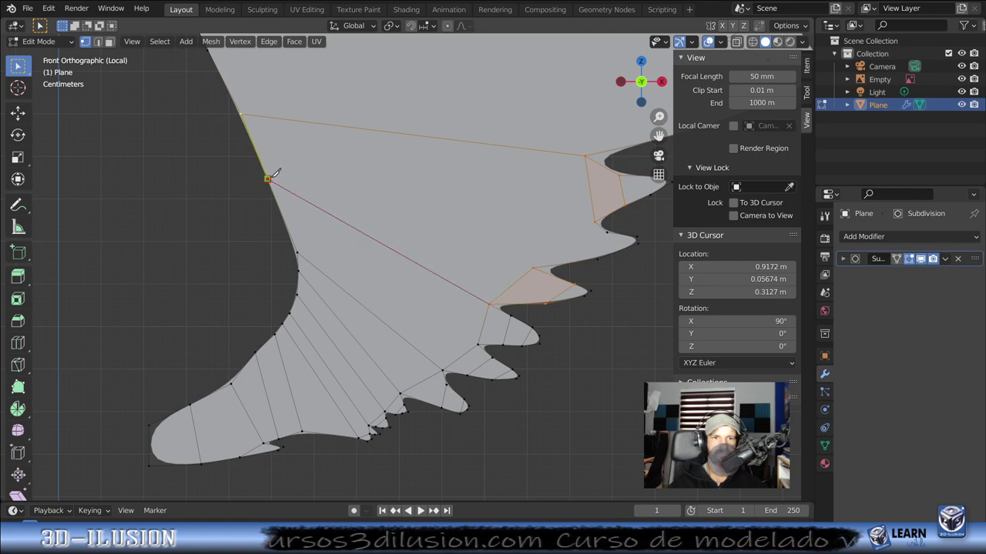
{"action": "key", "text": "Return"}
{"action": "key", "text": "k"}
{"action": "left_click", "coordinate": [533, 268]}
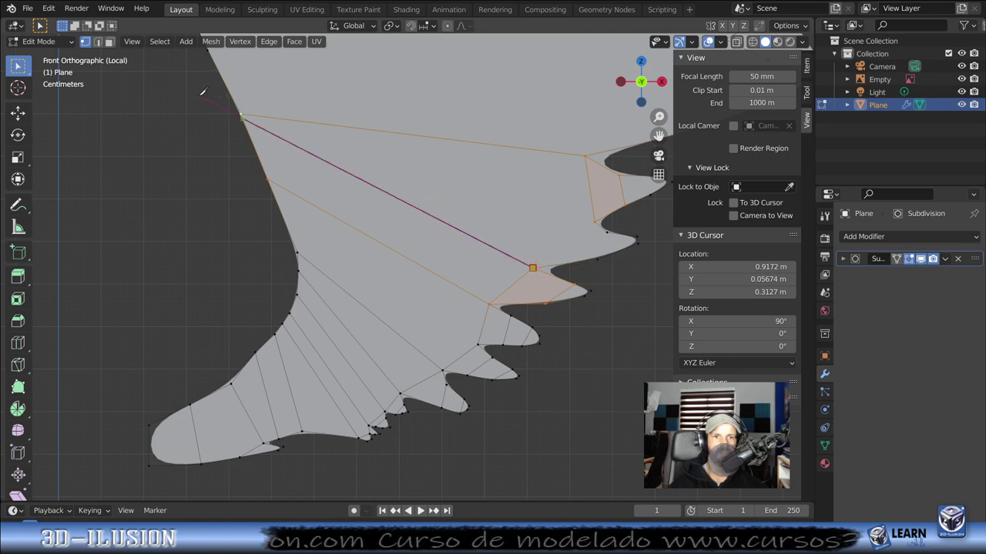
{"action": "left_click", "coordinate": [255, 146]}
{"action": "key", "text": "Return"}
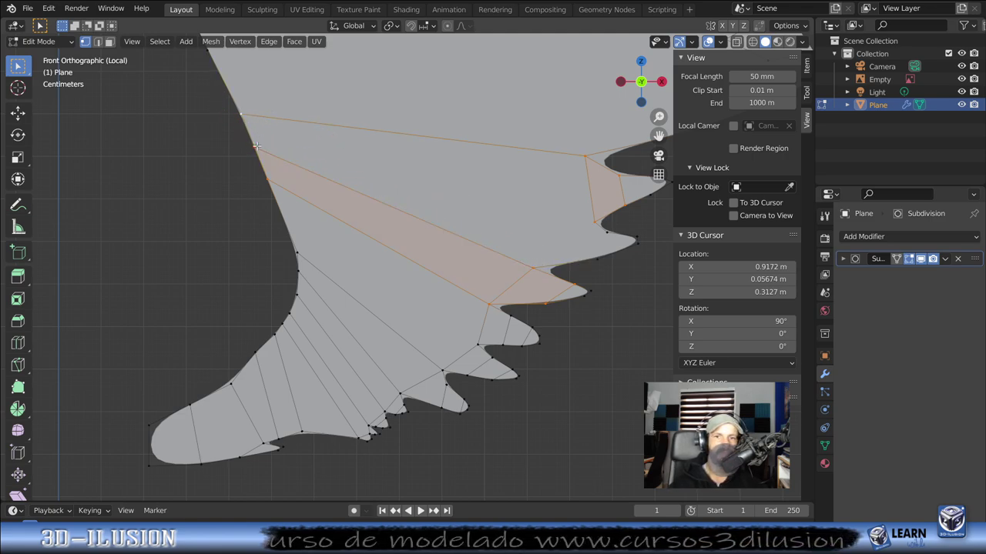
{"action": "key", "text": "k"}
{"action": "left_click", "coordinate": [477, 345]}
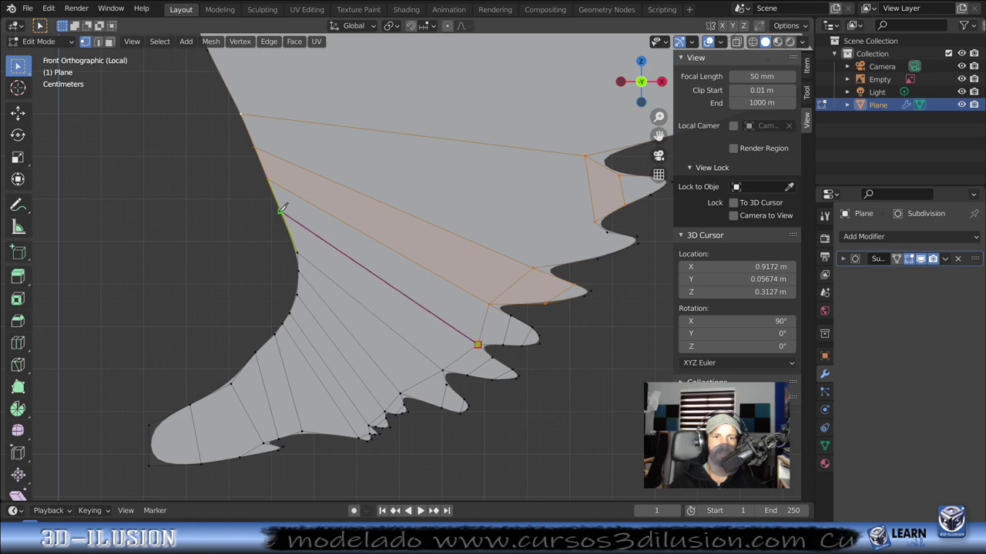
{"action": "left_click", "coordinate": [285, 223]}
{"action": "key", "text": "Return"}
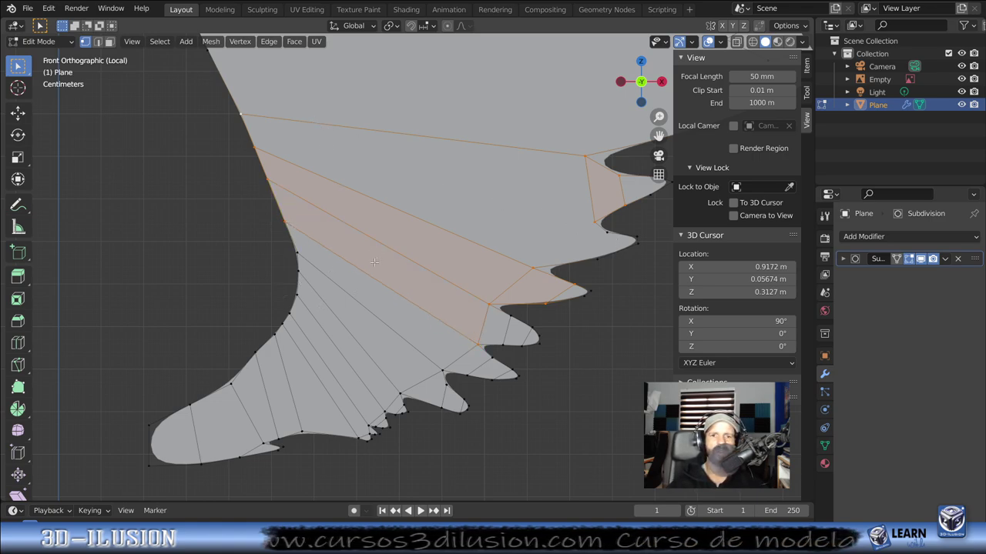
Step: Clear the selection and knife a fourth edge from a feather vertex to the upper-left wing vertex
{"action": "scroll", "coordinate": [445, 306], "scroll_direction": "up", "scroll_amount": 1}
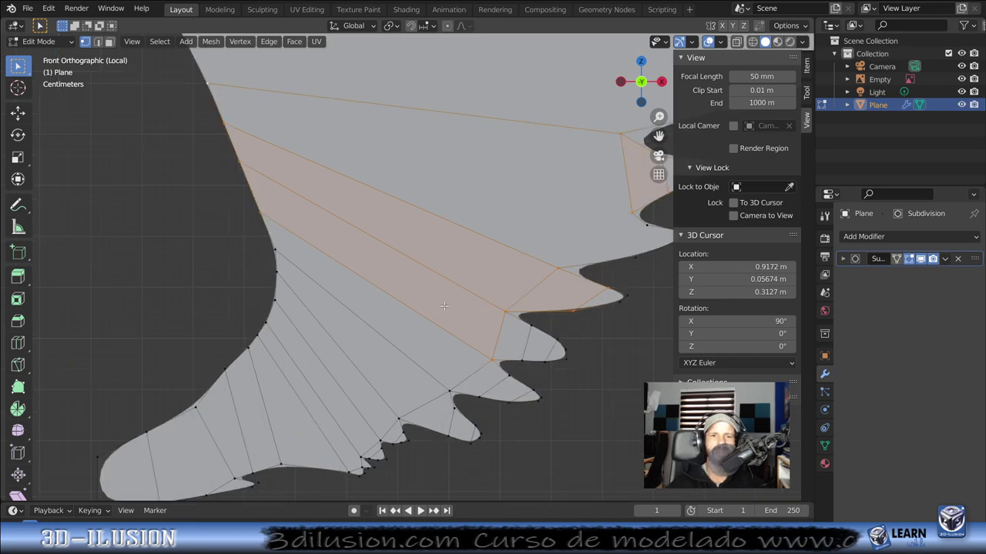
{"action": "scroll", "coordinate": [426, 207], "scroll_direction": "down", "scroll_amount": 1}
{"action": "key", "text": "alt+a"}
{"action": "key", "text": "k"}
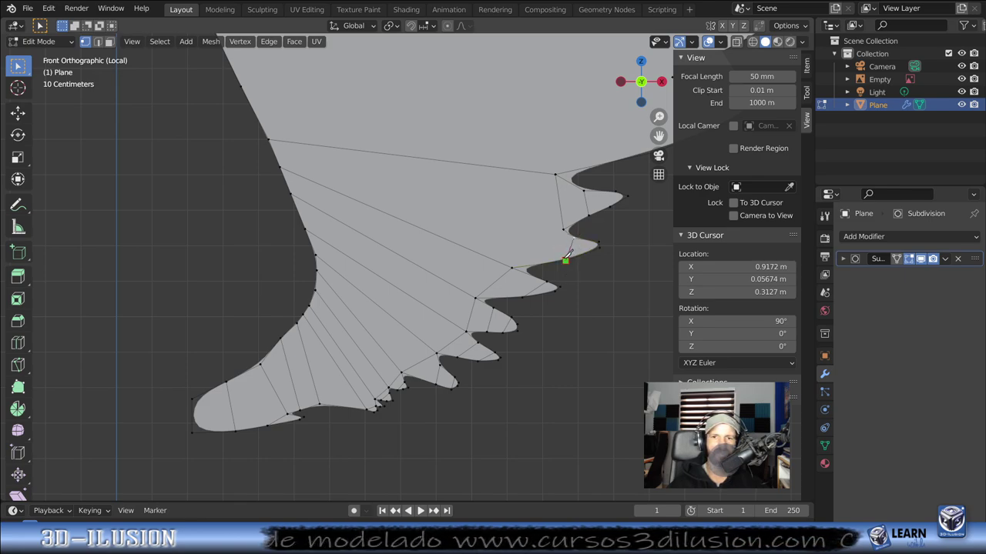
{"action": "left_click", "coordinate": [565, 261]}
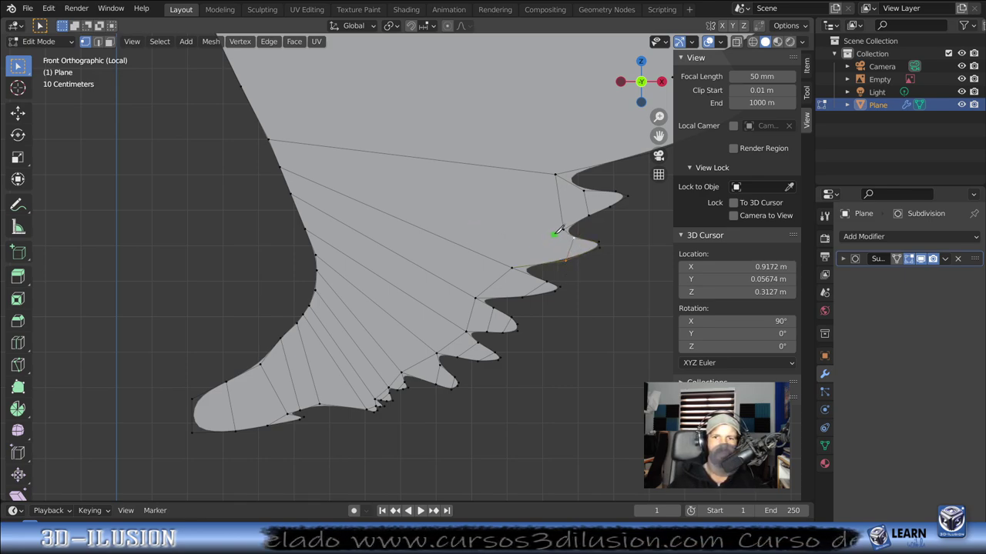
{"action": "key", "text": "shift+v"}
{"action": "left_click", "coordinate": [520, 267]}
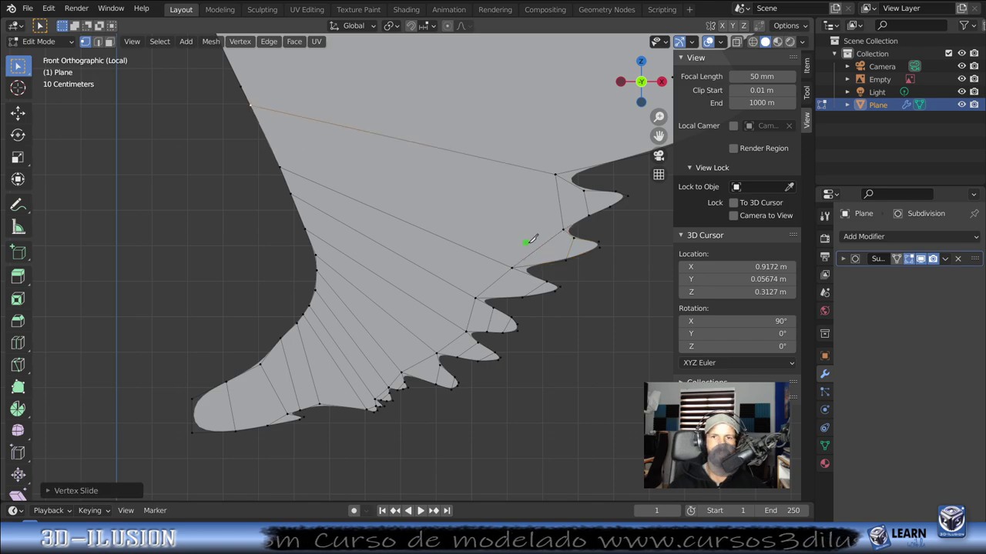
{"action": "left_click", "coordinate": [563, 229]}
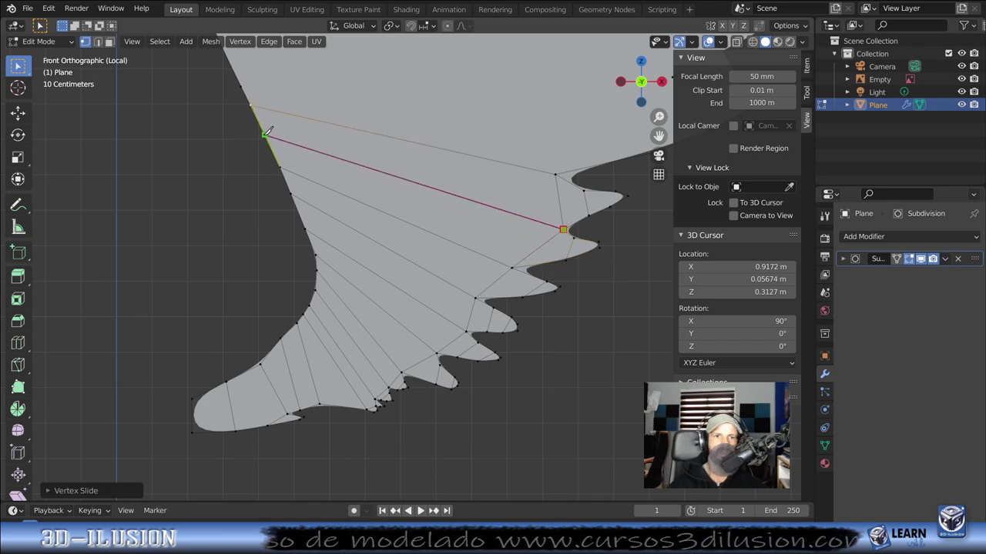
{"action": "left_click", "coordinate": [265, 133]}
{"action": "key", "text": "Return"}
{"action": "scroll", "coordinate": [439, 289], "scroll_direction": "down", "scroll_amount": 5}
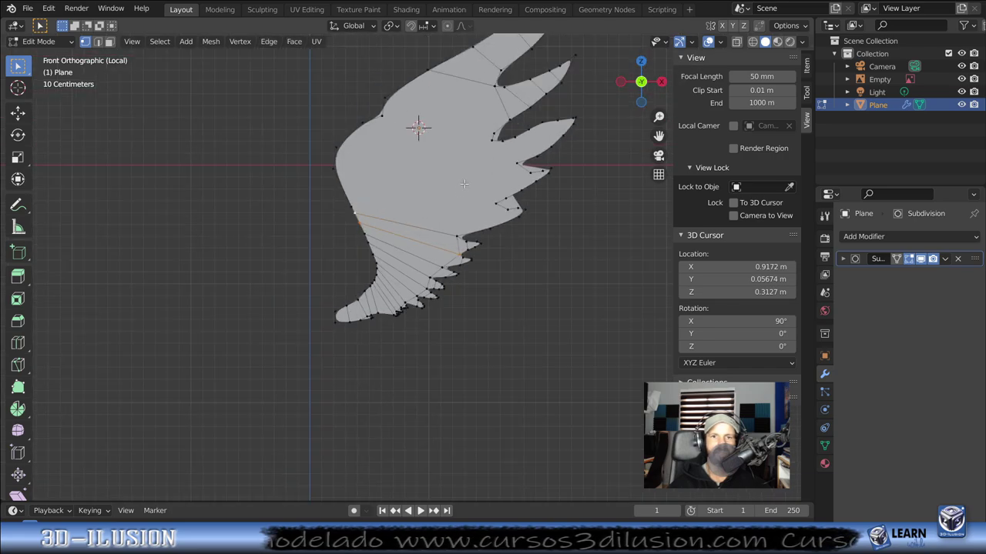
Step: Zoom into the feather notches and cut an edge from a feather's lower edge to its upper vertex
{"action": "scroll", "coordinate": [439, 289], "scroll_direction": "up", "scroll_amount": 2}
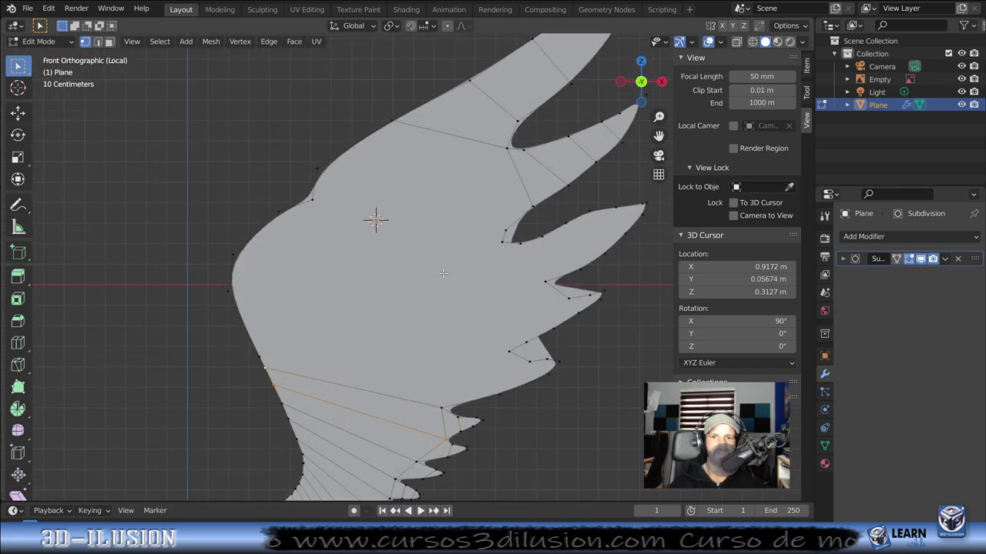
{"action": "middle_click_drag", "start_coordinate": [443, 273], "coordinate": [453, 109], "text": "shift"}
{"action": "scroll", "coordinate": [559, 208], "scroll_direction": "up", "scroll_amount": 3}
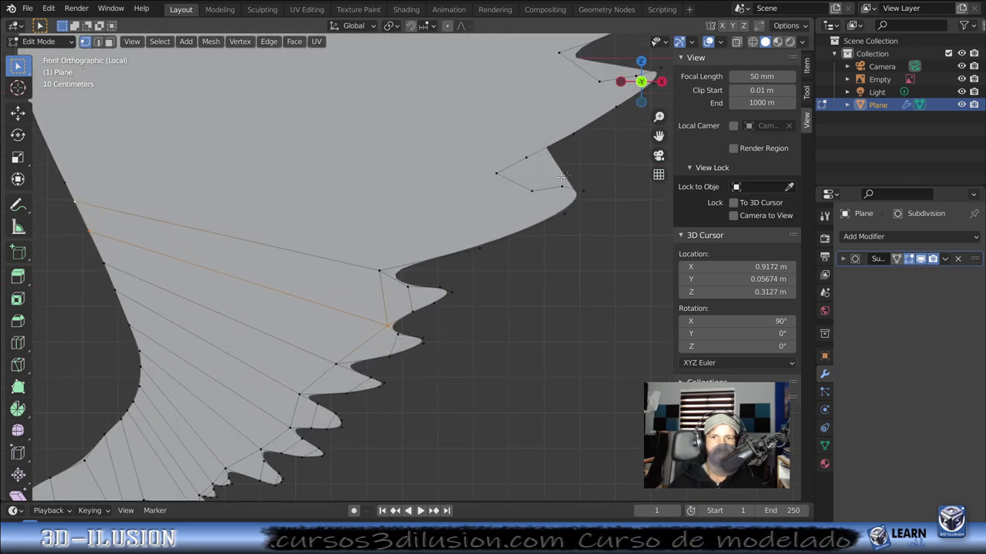
{"action": "key", "text": "k"}
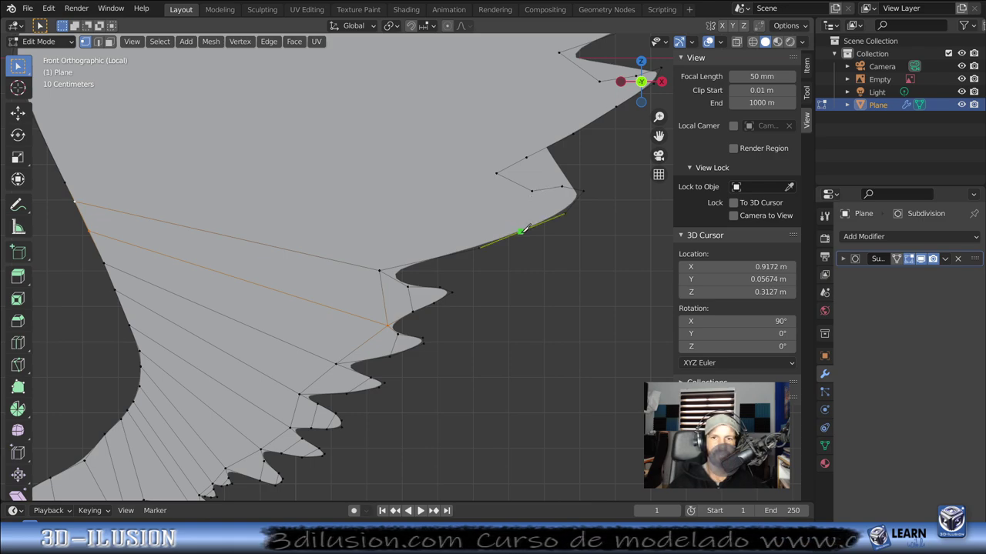
{"action": "left_click", "coordinate": [480, 248]}
{"action": "left_click", "coordinate": [532, 189]}
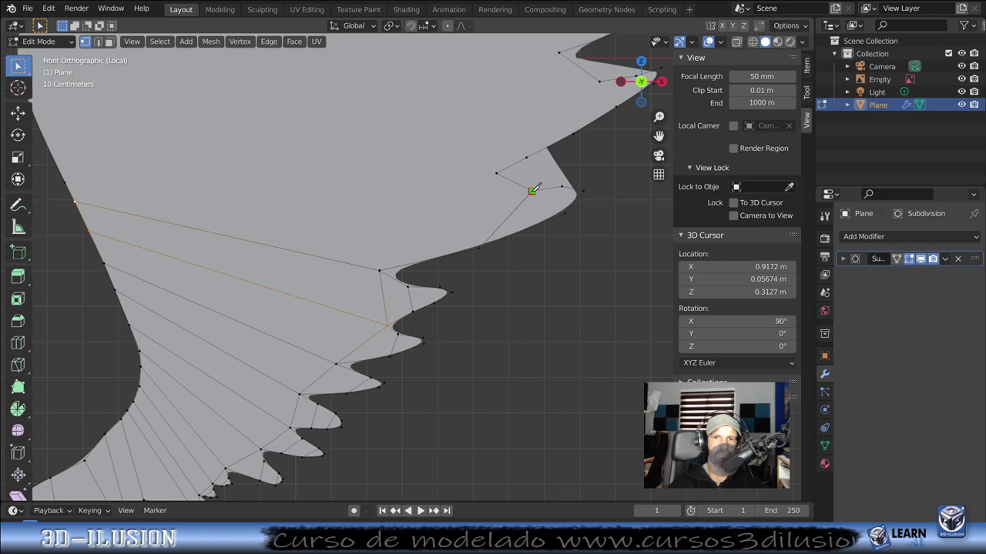
{"action": "key", "text": "Return"}
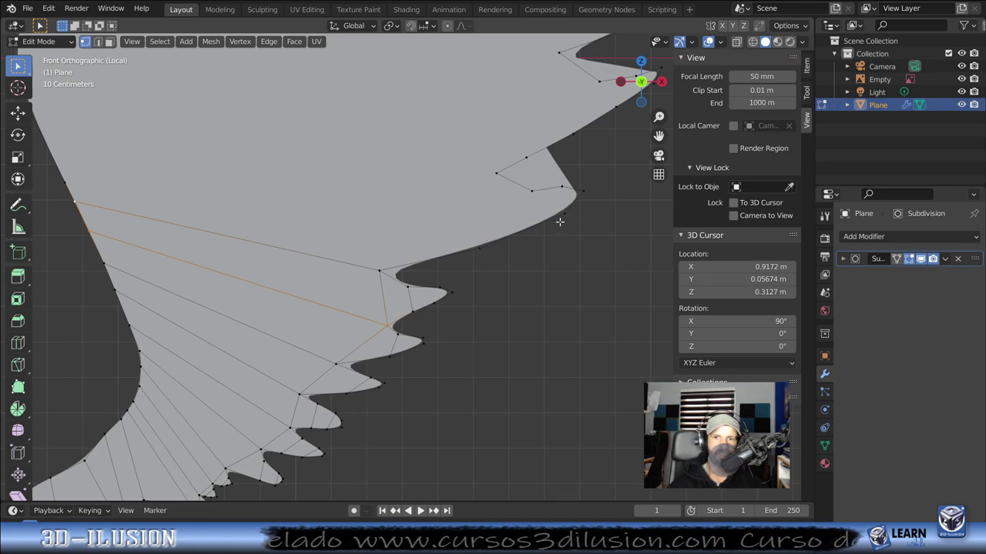
Step: Cut a second edge from the feather outline to the same nearby vertex, then zoom on the wing-tip notches
{"action": "left_click", "coordinate": [561, 220]}
{"action": "key", "text": "k"}
{"action": "left_click", "coordinate": [565, 213]}
{"action": "left_click", "coordinate": [532, 190]}
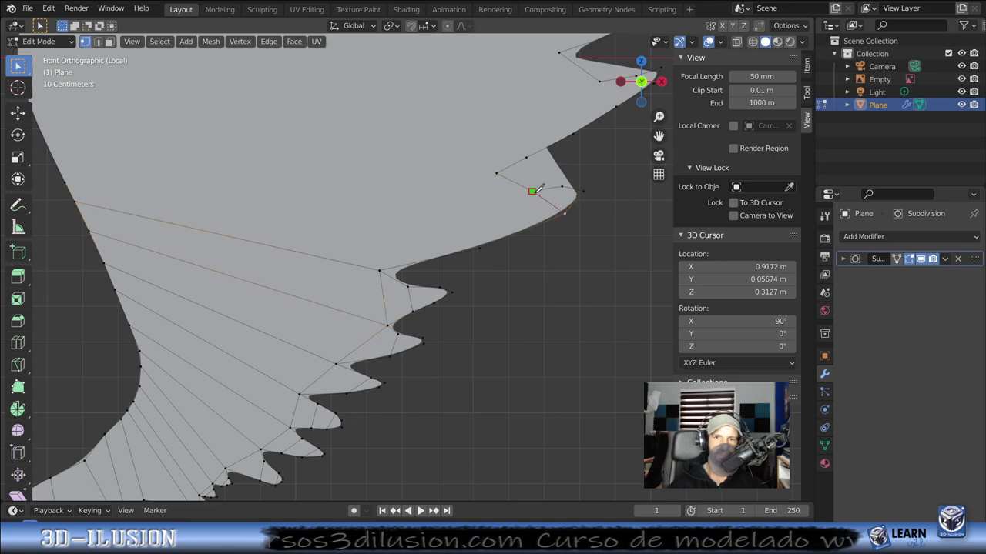
{"action": "key", "text": "Return"}
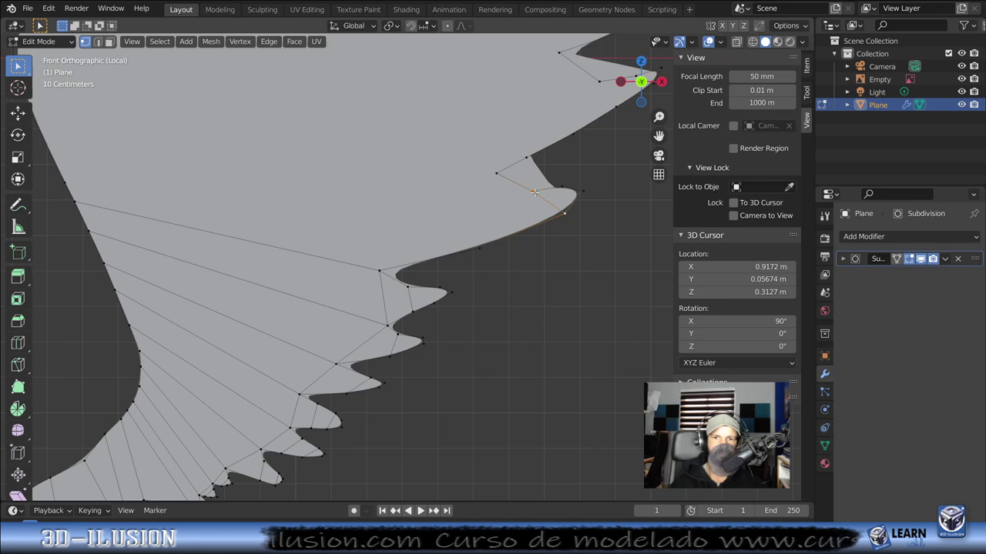
{"action": "scroll", "coordinate": [543, 219], "scroll_direction": "down", "scroll_amount": 2}
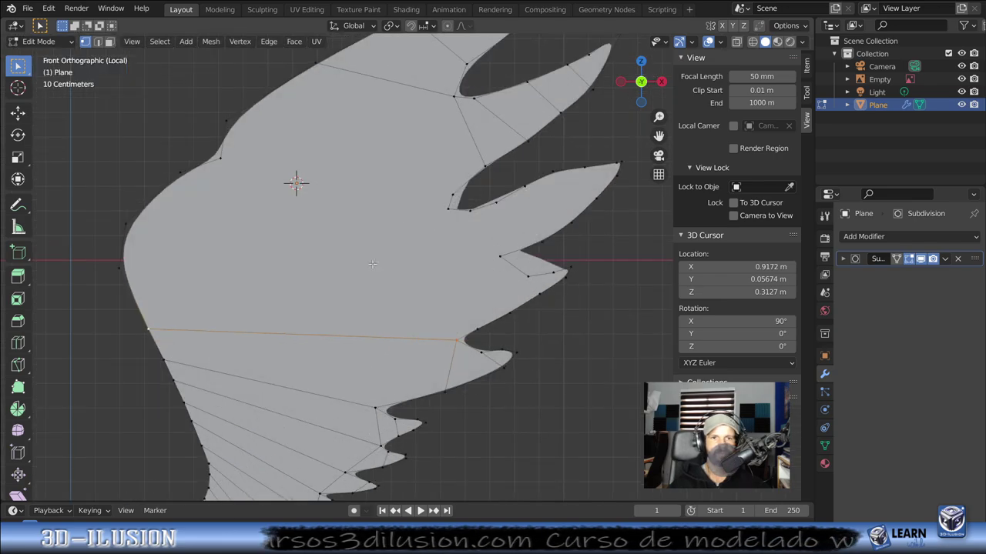
{"action": "scroll", "coordinate": [504, 188], "scroll_direction": "up", "scroll_amount": 2}
{"action": "middle_click_drag", "start_coordinate": [504, 188], "coordinate": [350, 192], "text": "shift"}
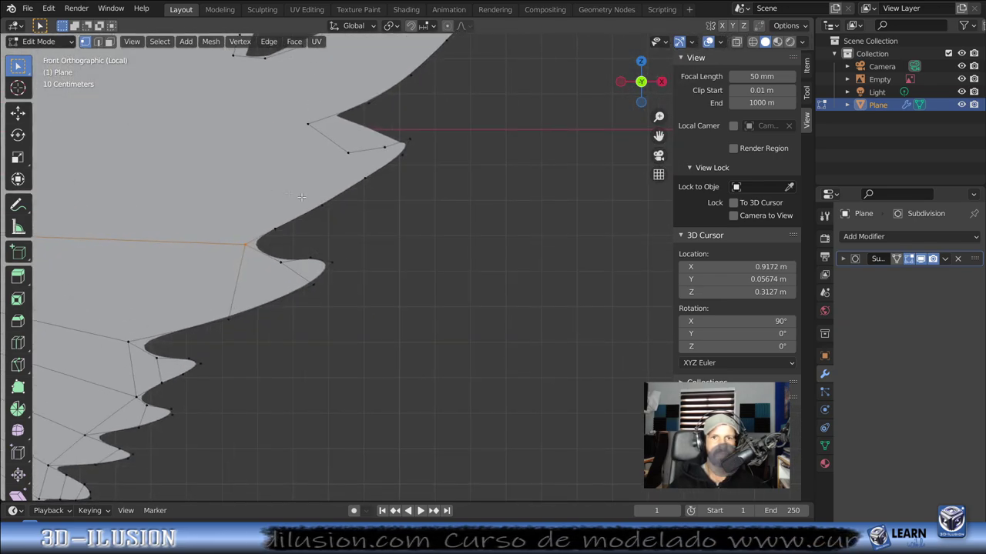
{"action": "scroll", "coordinate": [350, 193], "scroll_direction": "up", "scroll_amount": 2}
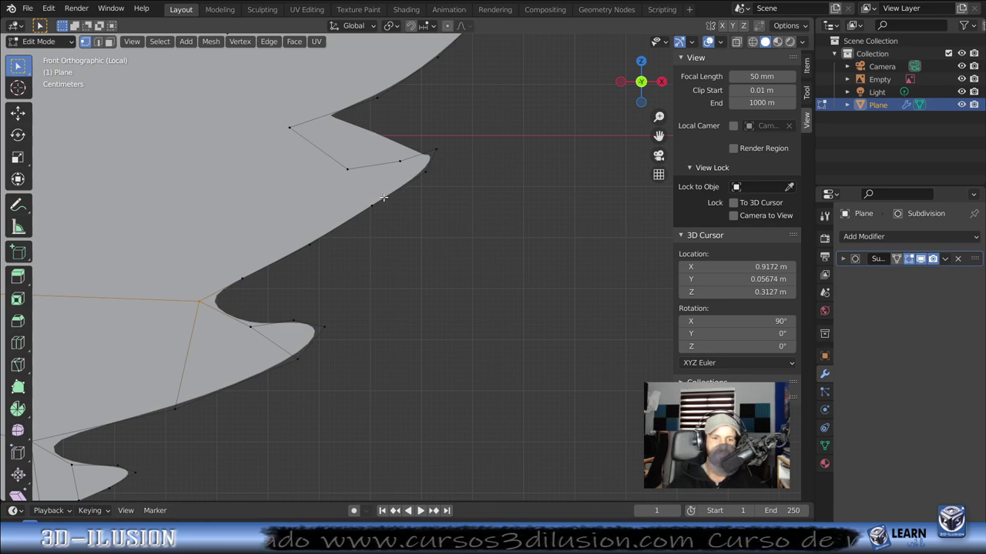
Step: Knife from a snapped wing-tip vertex, undoing a stray cut point and setting 2 cuts
{"action": "key", "text": "k"}
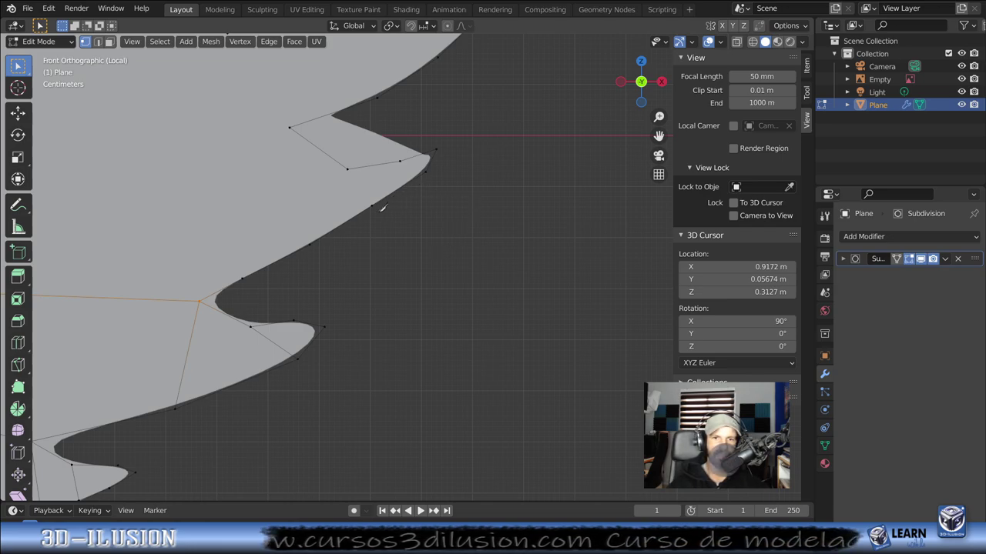
{"action": "left_click", "coordinate": [373, 204]}
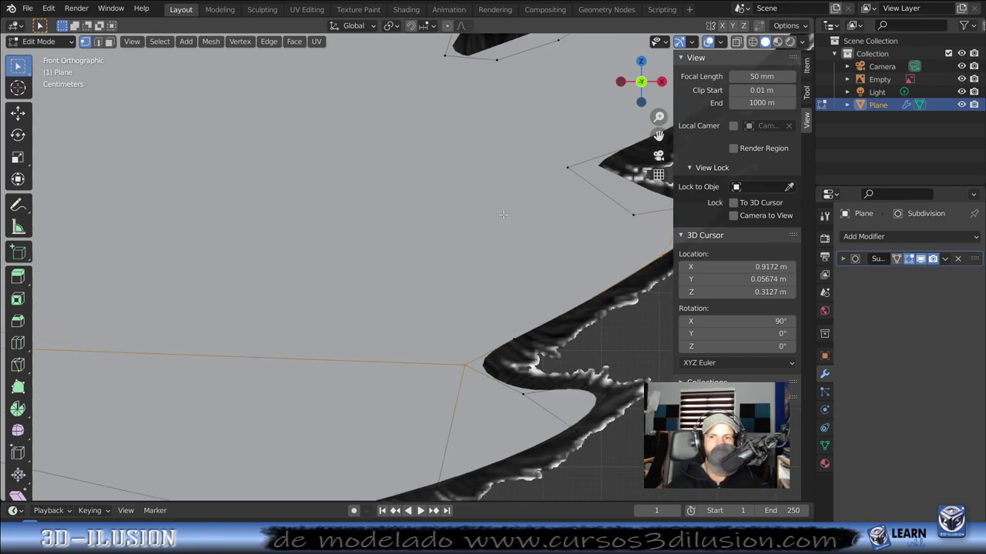
{"action": "middle_click_drag", "start_coordinate": [411, 365], "coordinate": [317, 138], "text": "shift"}
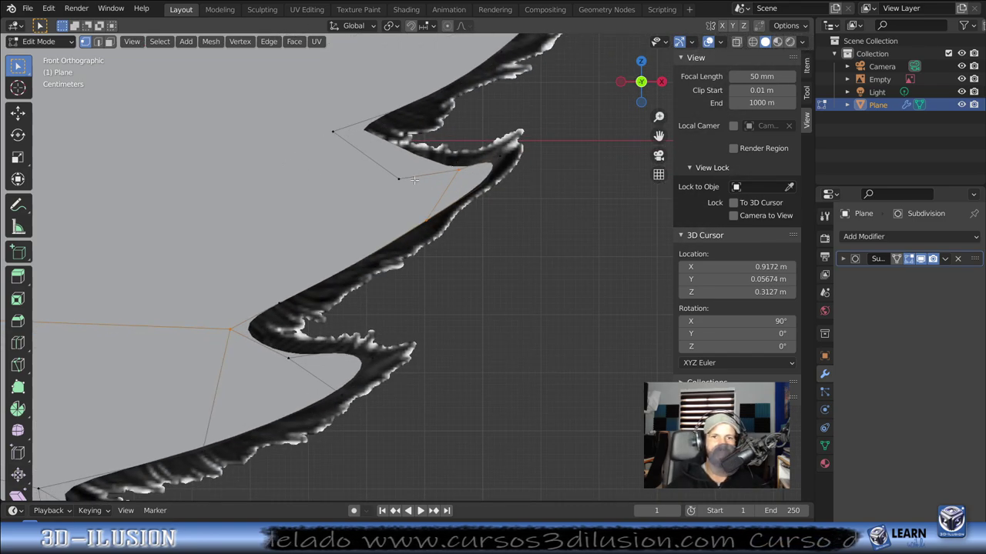
{"action": "left_click", "coordinate": [279, 302]}
{"action": "key", "text": "ctrl+z"}
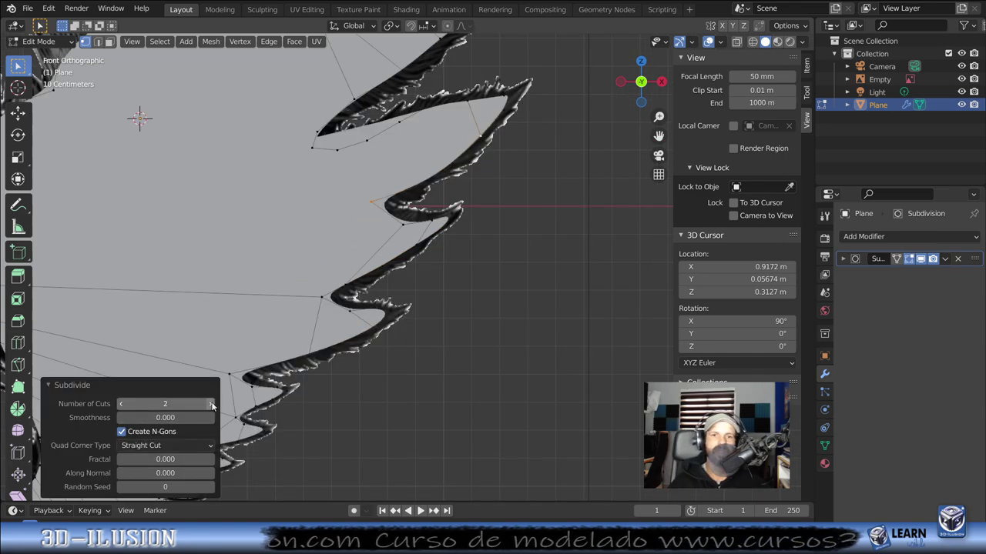
{"action": "left_click", "coordinate": [211, 405]}
Step: Select the feather-notch vertex and add the left-outline vertex to pick the crossing edge
{"action": "scroll", "coordinate": [461, 143], "scroll_direction": "up", "scroll_amount": 2}
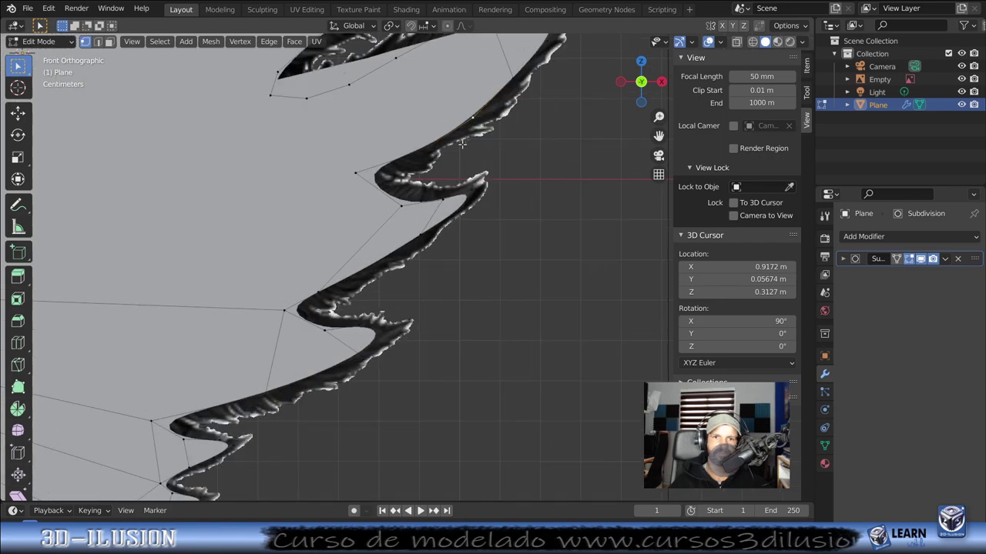
{"action": "middle_click_drag", "start_coordinate": [461, 143], "coordinate": [429, 235], "text": "shift"}
{"action": "left_click_drag", "start_coordinate": [365, 196], "coordinate": [557, 293]}
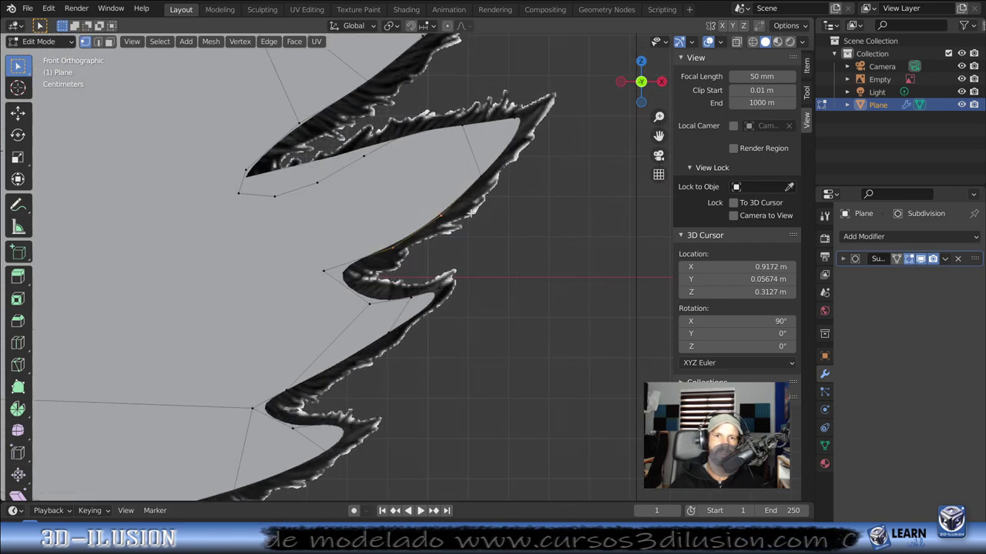
{"action": "left_click", "coordinate": [372, 158], "text": "shift"}
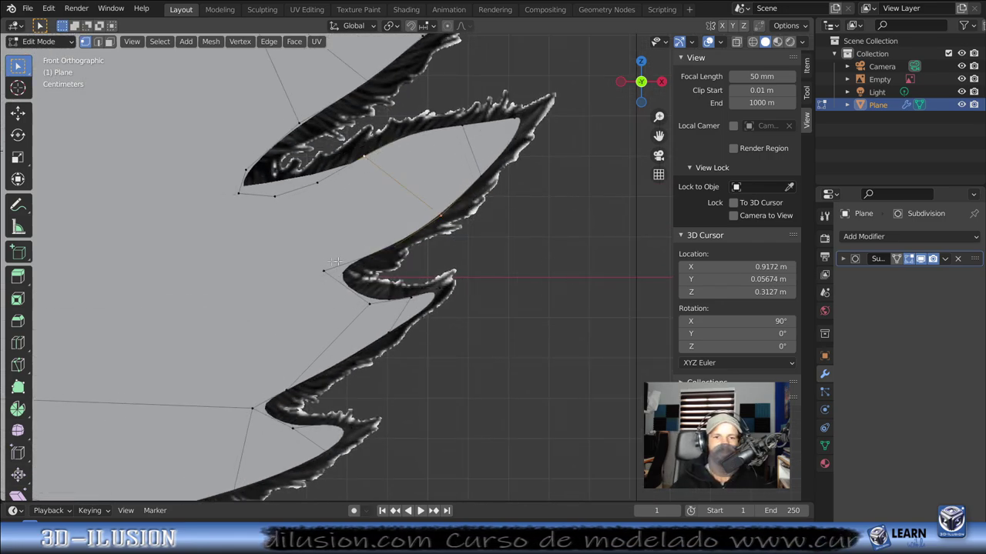
{"action": "key", "text": "shift+r"}
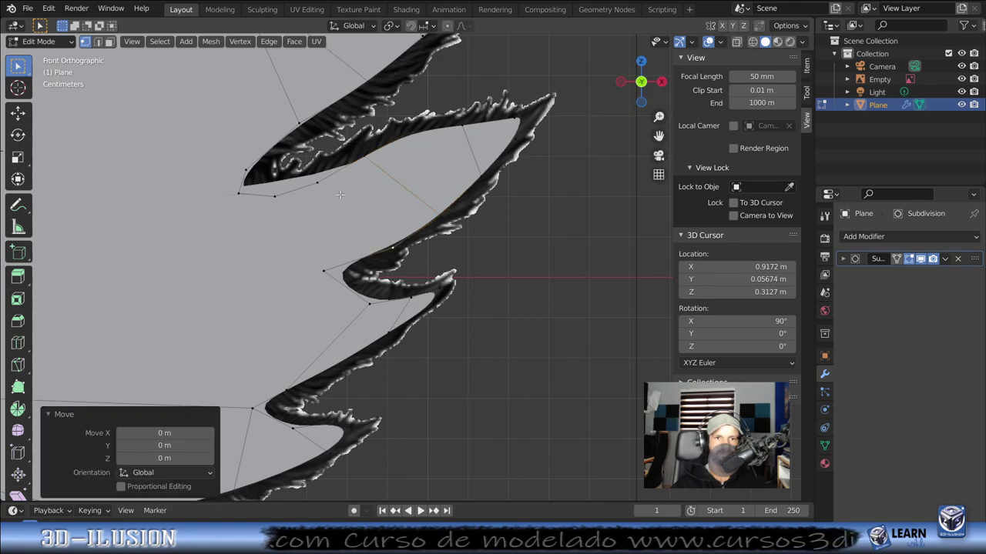
{"action": "key", "text": "ctrl+z"}
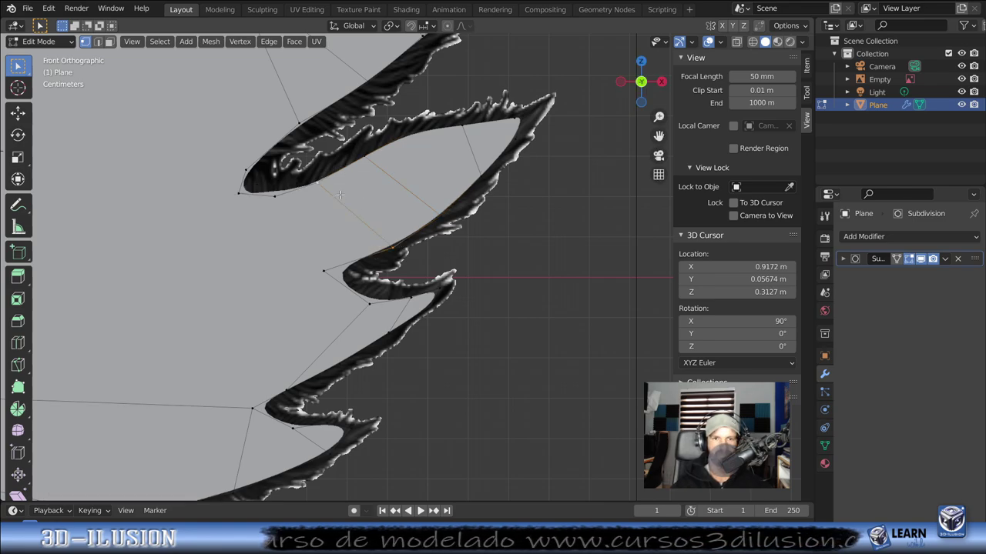
{"action": "scroll", "coordinate": [339, 195], "scroll_direction": "down", "scroll_amount": 3}
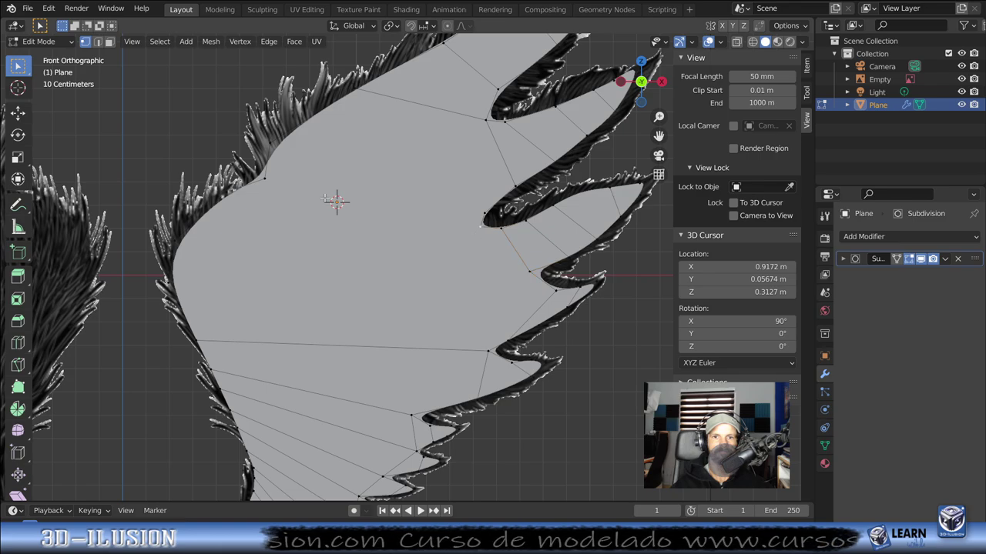
{"action": "left_click", "coordinate": [268, 186], "text": "shift"}
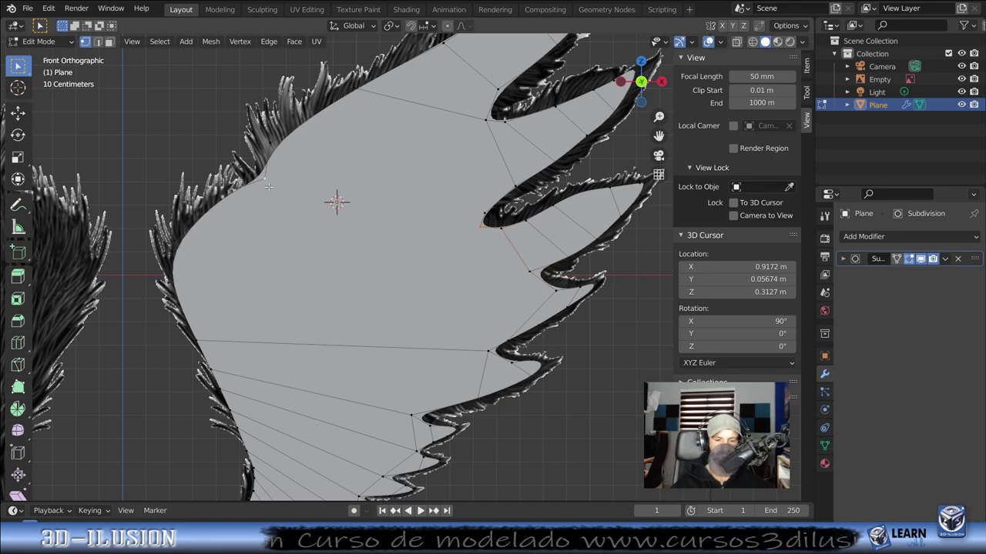
{"action": "scroll", "coordinate": [385, 215], "scroll_direction": "up", "scroll_amount": 1}
{"action": "scroll", "coordinate": [462, 247], "scroll_direction": "up", "scroll_amount": 1}
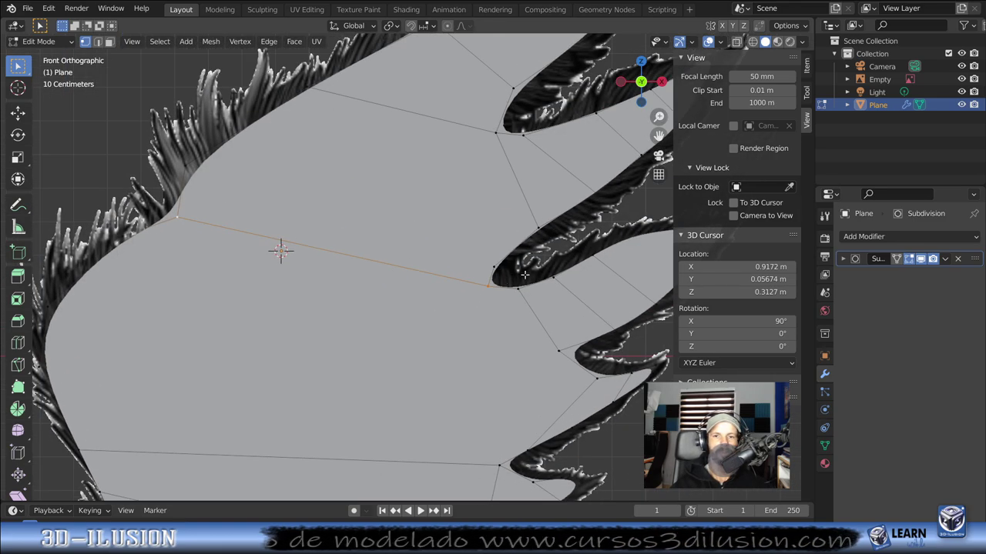
Step: Dissolve the edge across the upper wing and its leftover vertex
{"action": "key", "text": "x"}
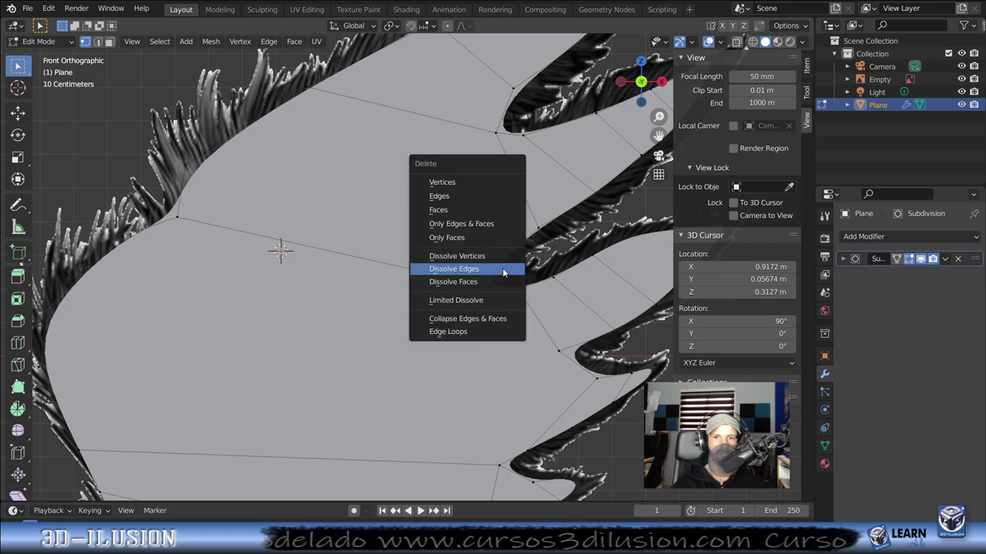
{"action": "left_click", "coordinate": [502, 268]}
{"action": "key", "text": "x"}
{"action": "left_click", "coordinate": [510, 276]}
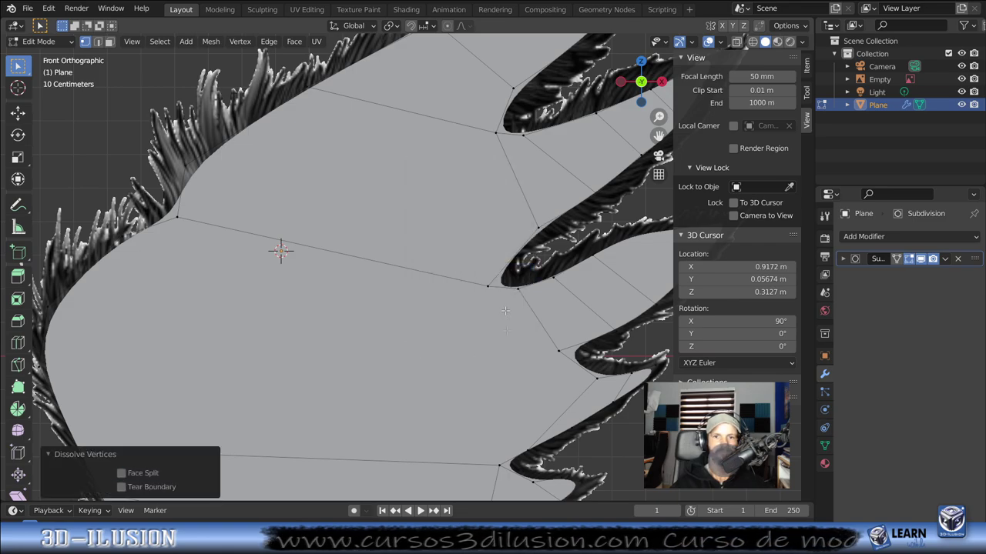
{"action": "scroll", "coordinate": [509, 335], "scroll_direction": "down", "scroll_amount": 1}
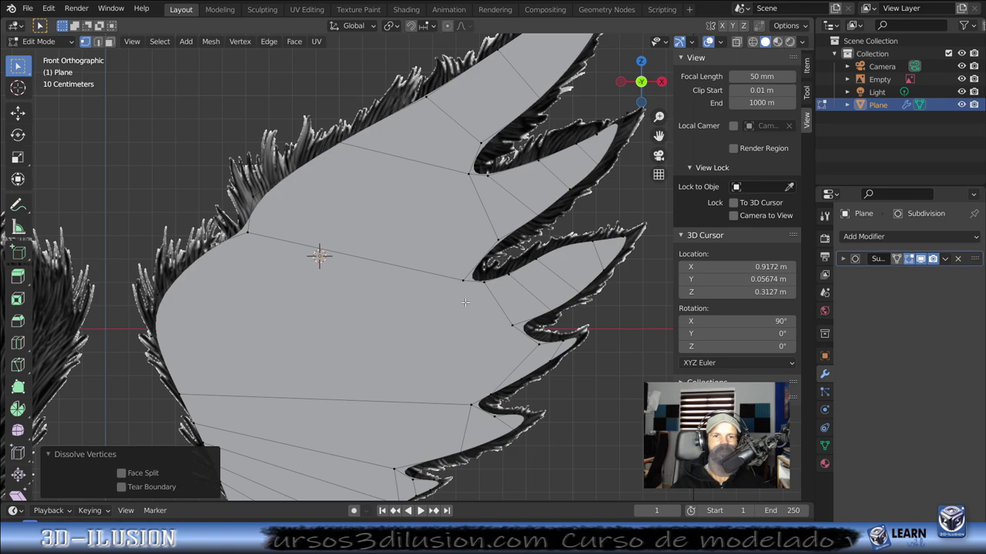
{"action": "left_click", "coordinate": [318, 209]}
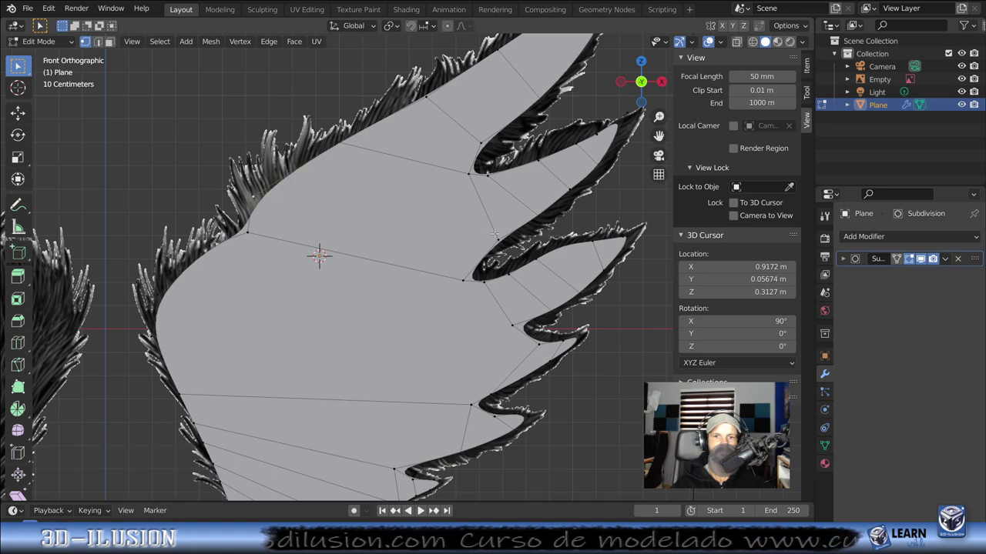
Step: Loop-cut a new edge across the upper wing and slide its vertex into place
{"action": "key", "text": "ctrl+r"}
{"action": "left_click", "coordinate": [339, 231]}
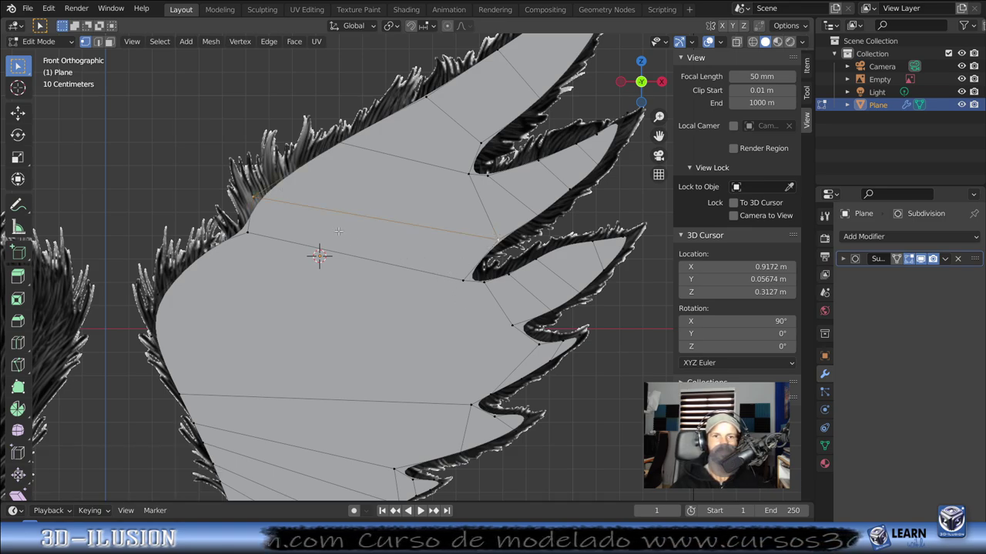
{"action": "key", "text": "shift+v"}
{"action": "left_click", "coordinate": [308, 223]}
{"action": "scroll", "coordinate": [373, 245], "scroll_direction": "down", "scroll_amount": 4}
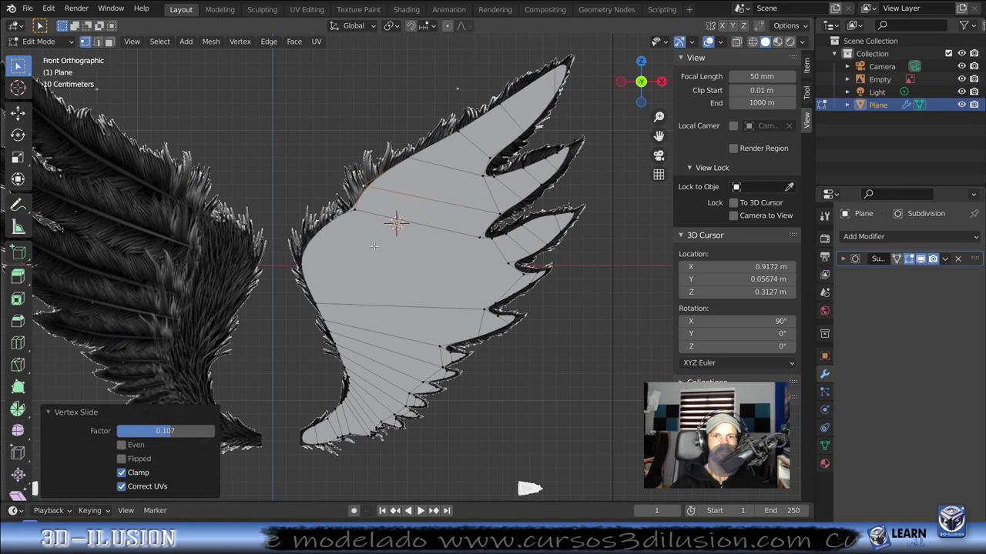
{"action": "scroll", "coordinate": [373, 245], "scroll_direction": "down", "scroll_amount": 1}
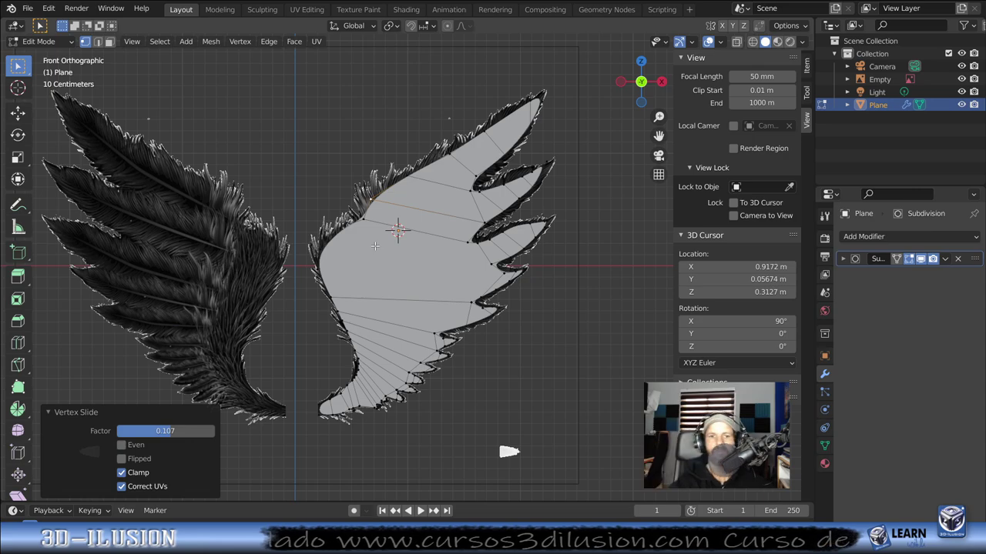
{"action": "scroll", "coordinate": [375, 245], "scroll_direction": "up", "scroll_amount": 5}
{"action": "scroll", "coordinate": [370, 223], "scroll_direction": "up", "scroll_amount": 1}
{"action": "scroll", "coordinate": [369, 221], "scroll_direction": "up", "scroll_amount": 2}
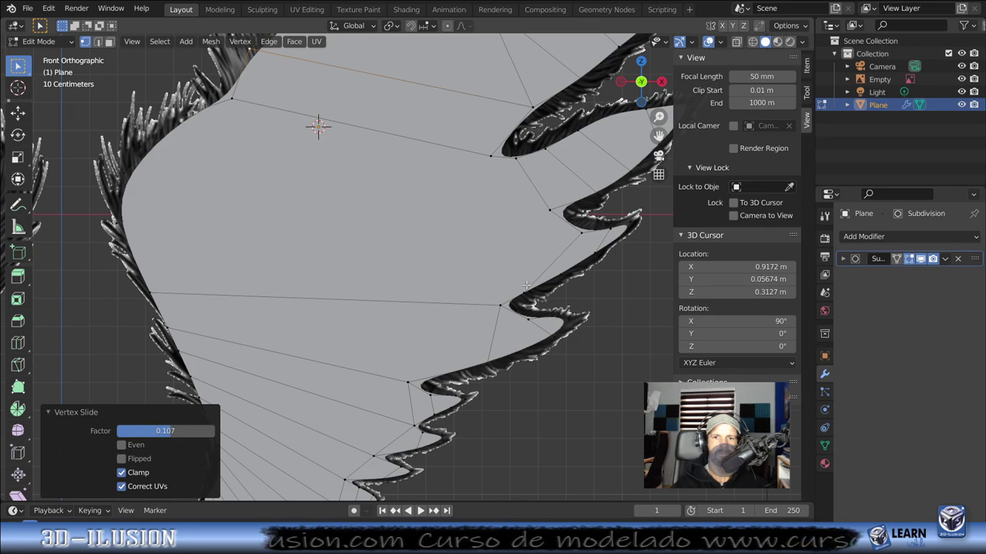
Step: Join the inner-notch vertices, and the left-outline vertex to the notch vertex, with new edges
{"action": "left_click", "coordinate": [545, 230]}
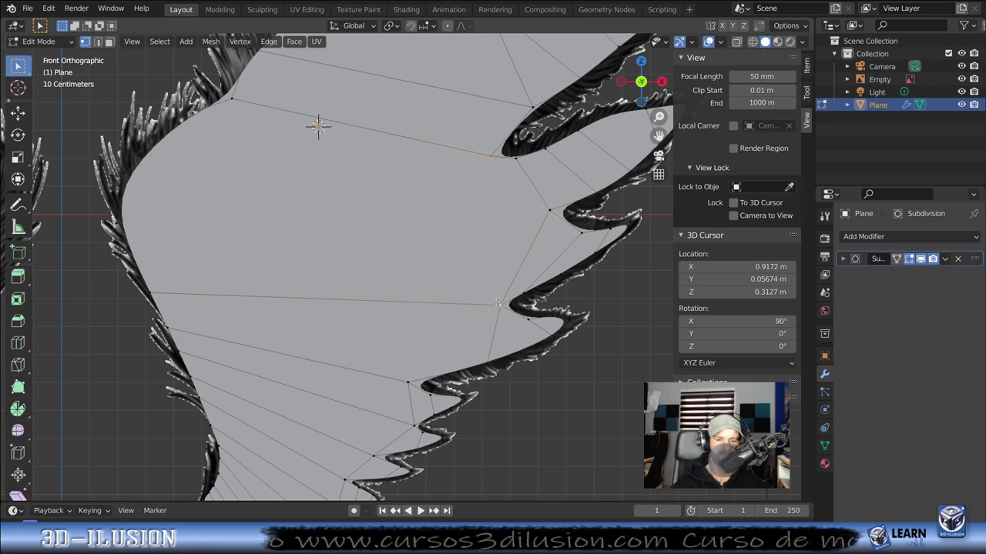
{"action": "key", "text": "j"}
{"action": "middle_click_drag", "start_coordinate": [362, 256], "coordinate": [405, 261], "text": "shift"}
{"action": "left_click", "coordinate": [171, 197]}
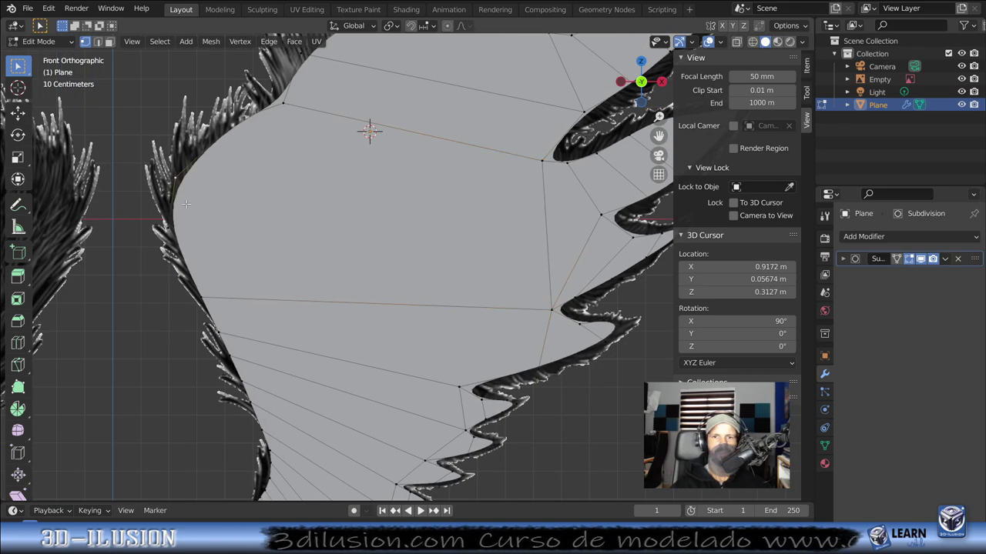
{"action": "left_click", "coordinate": [589, 202], "text": "shift"}
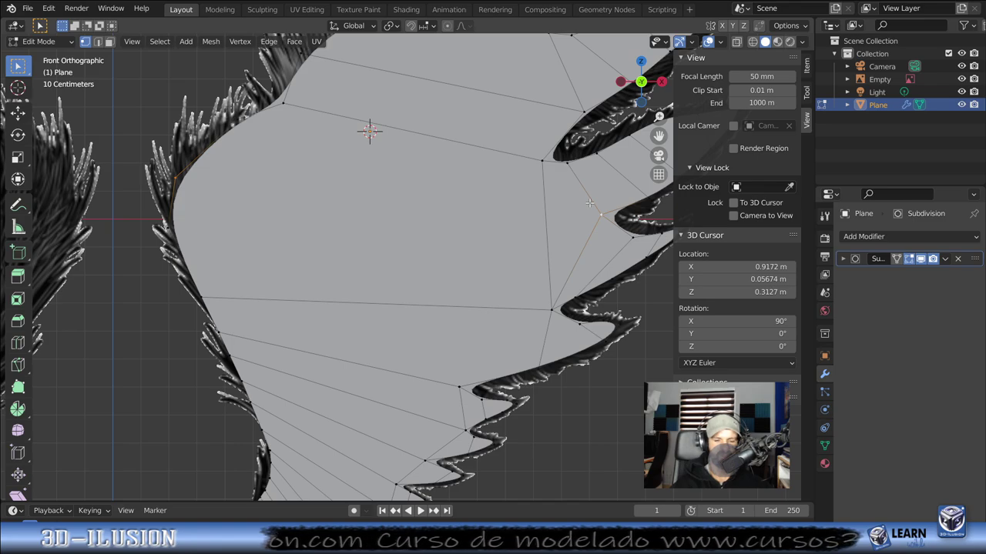
{"action": "key", "text": "j"}
Step: Dissolve the short edge near the notch
{"action": "left_click", "coordinate": [179, 226]}
{"action": "key", "text": "2"}
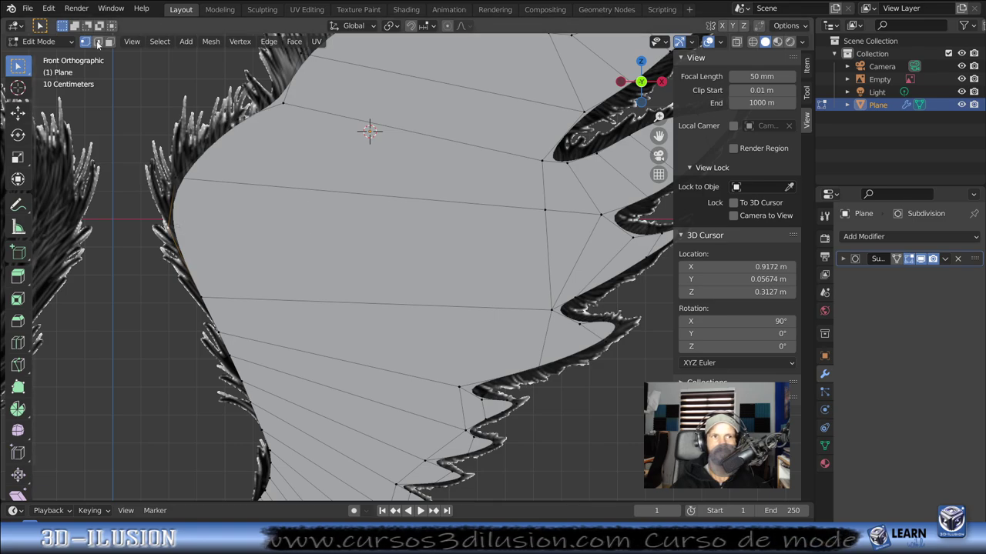
{"action": "left_click", "coordinate": [537, 260]}
{"action": "right_click", "coordinate": [538, 260], "text": "shift"}
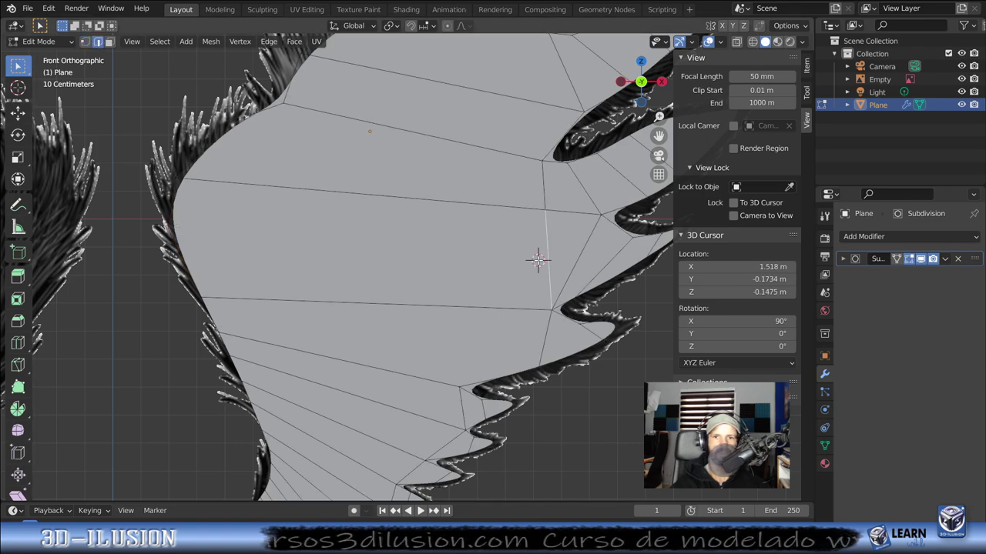
{"action": "right_click_drag", "start_coordinate": [537, 260], "coordinate": [536, 261], "text": "shift"}
{"action": "scroll", "coordinate": [433, 302], "scroll_direction": "down", "scroll_amount": 1}
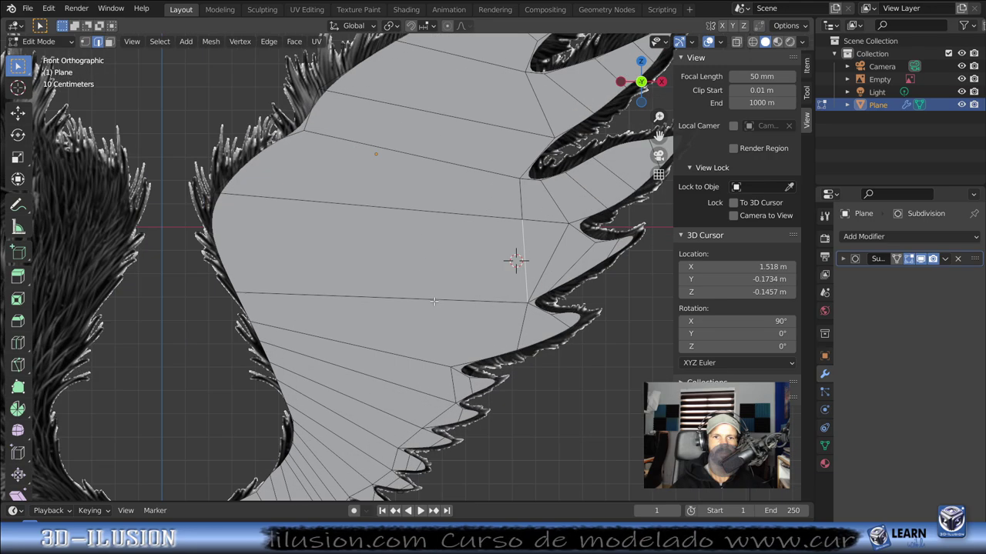
{"action": "key", "text": "x"}
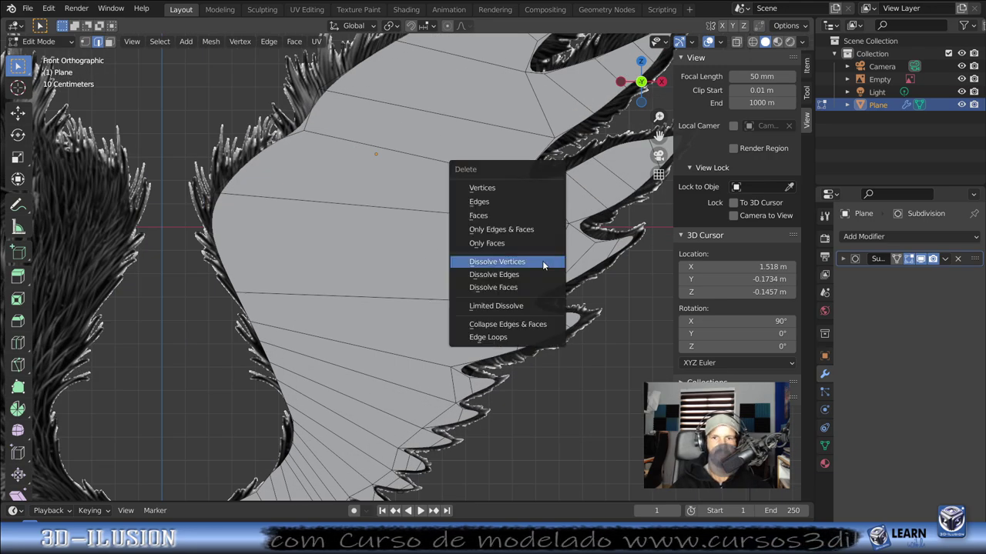
{"action": "left_click", "coordinate": [539, 275]}
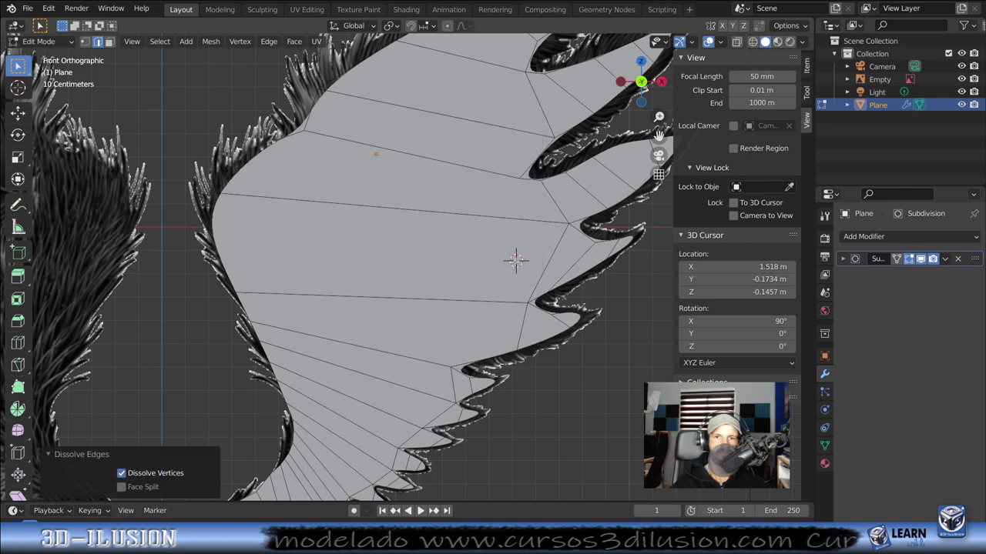
Step: Knife a cut ending at the notch vertex and slide the new vertex along its edge
{"action": "key", "text": "1"}
{"action": "key", "text": "k"}
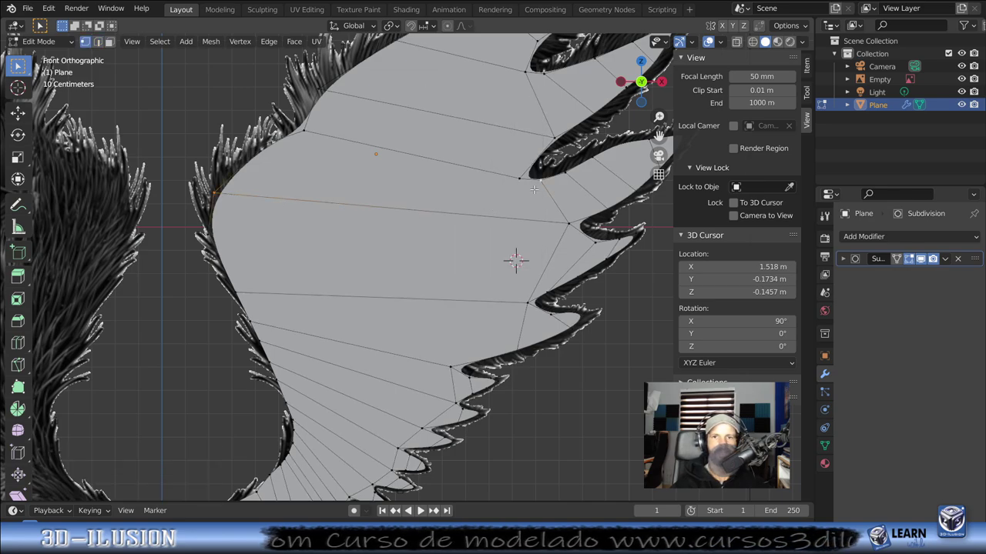
{"action": "left_click", "coordinate": [517, 176]}
{"action": "key", "text": "g"}
{"action": "key", "text": "g"}
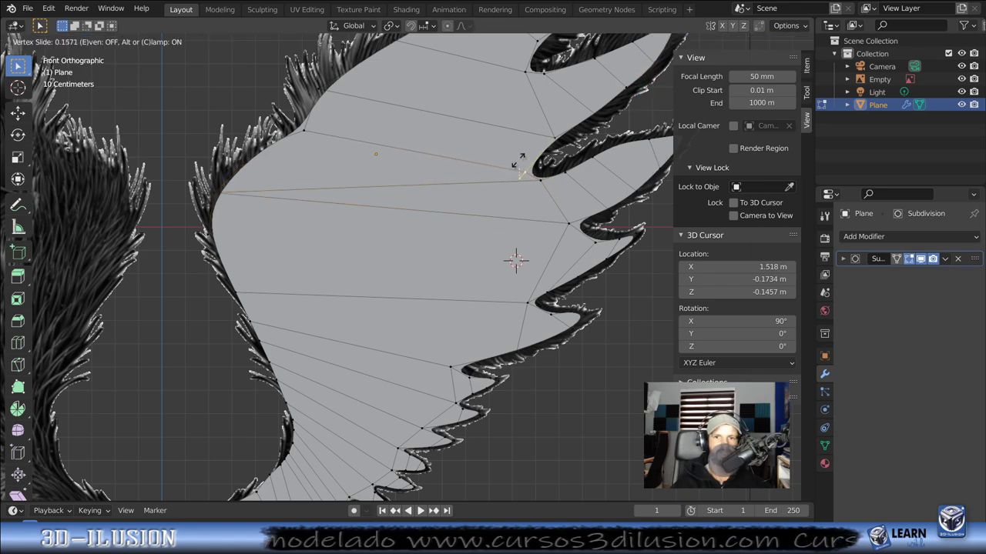
{"action": "left_click", "coordinate": [518, 160]}
Step: Dissolve the old edge crossing the wing
{"action": "key", "text": "2"}
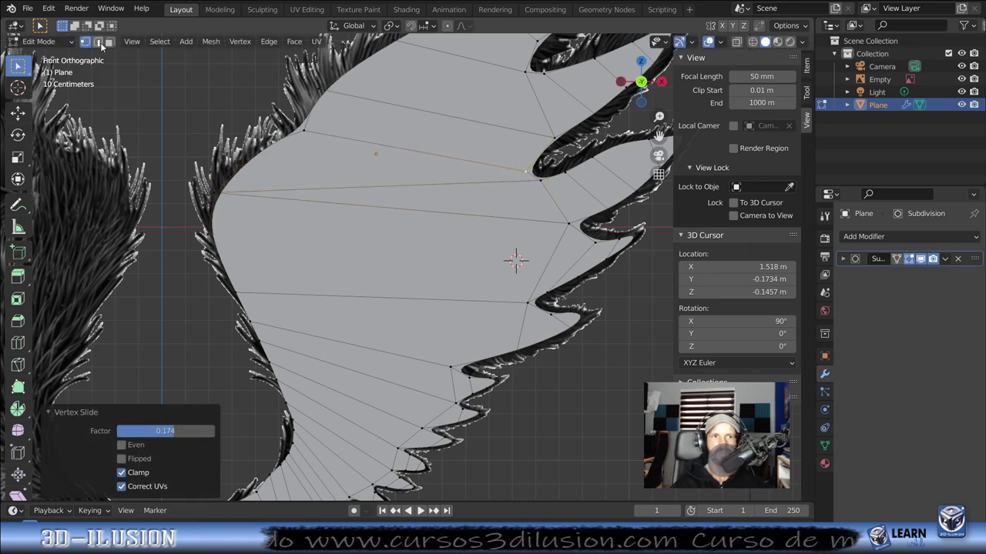
{"action": "left_click", "coordinate": [466, 215]}
{"action": "key", "text": "x"}
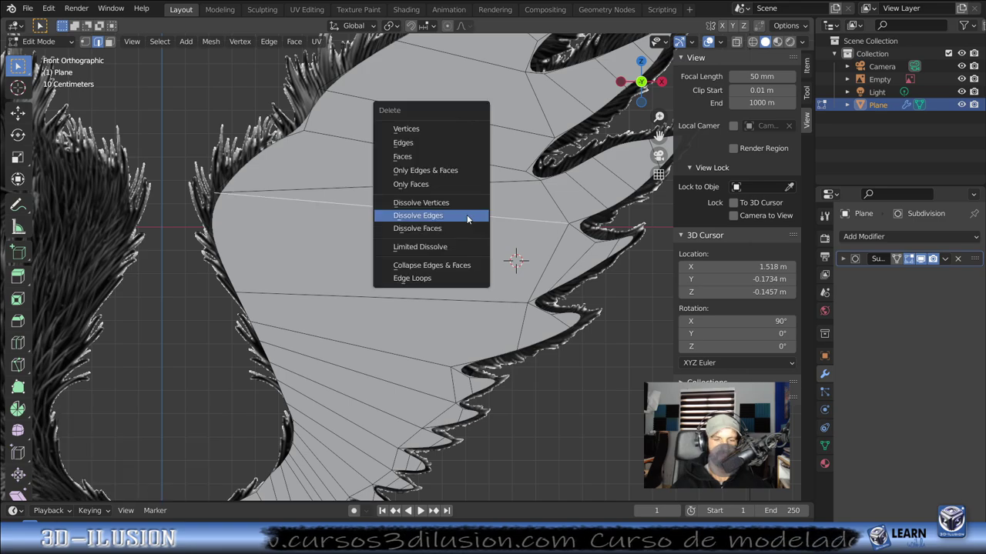
{"action": "left_click", "coordinate": [466, 215]}
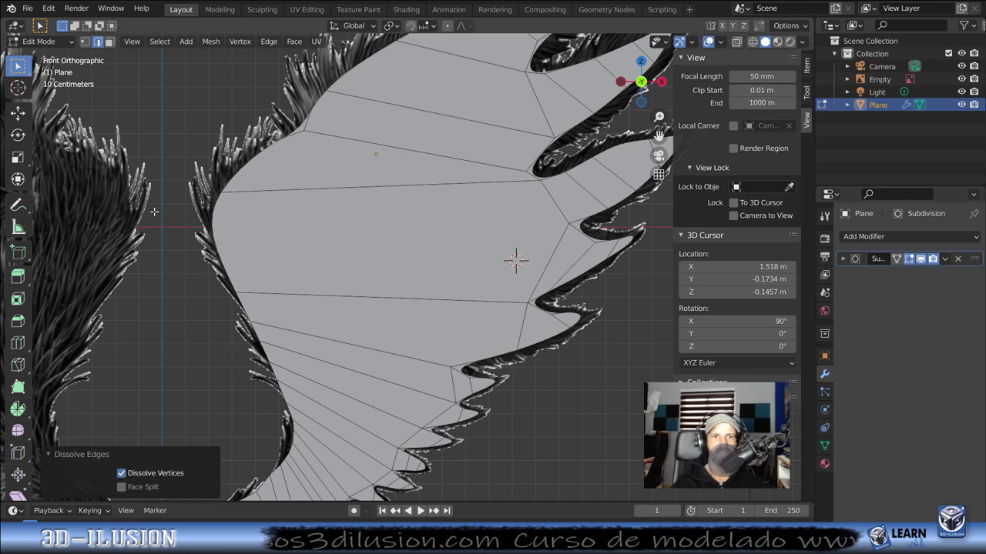
{"action": "left_click", "coordinate": [189, 238]}
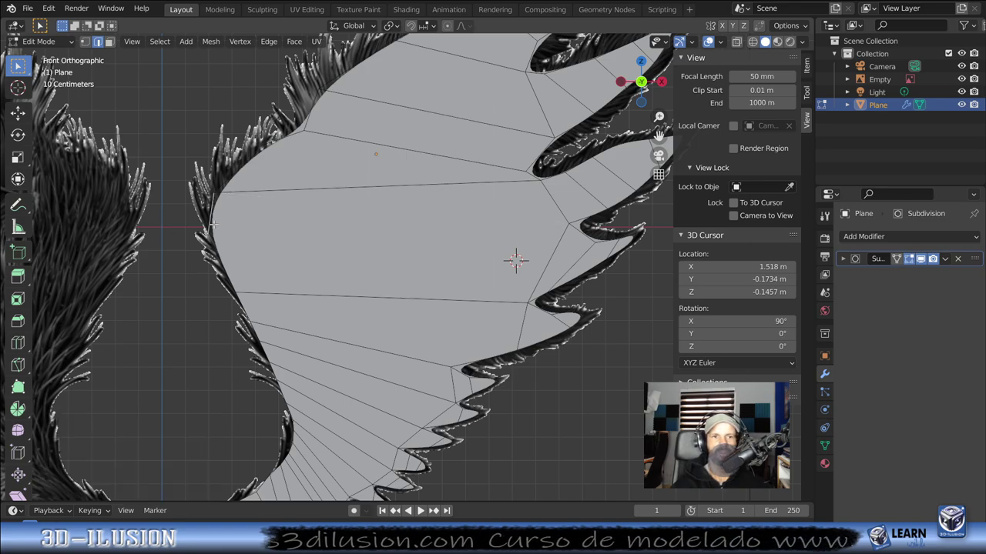
Step: Connect the left-outline vertex to the notch vertex with a new edge
{"action": "key", "text": "1"}
{"action": "left_click", "coordinate": [185, 197]}
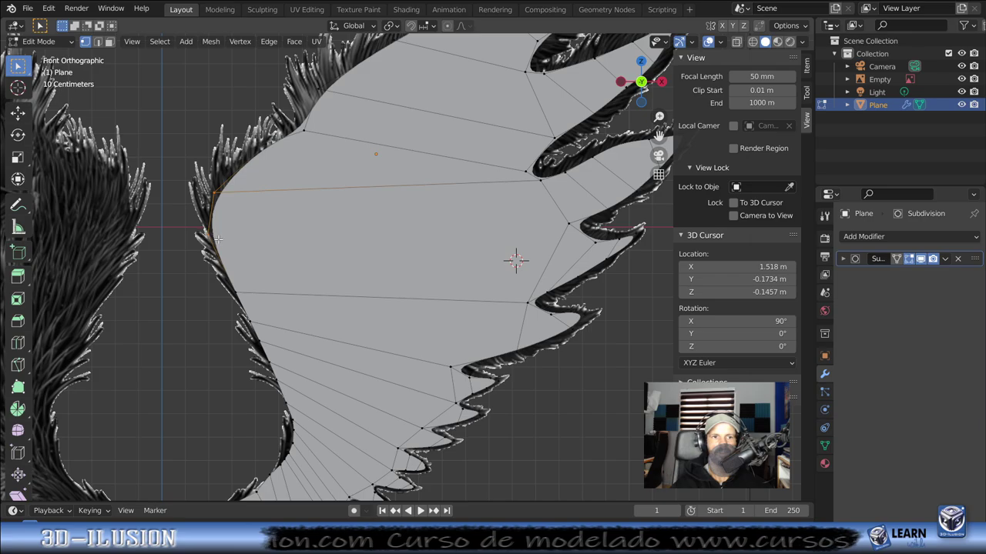
{"action": "left_click", "coordinate": [571, 225], "text": "shift"}
{"action": "key", "text": "j"}
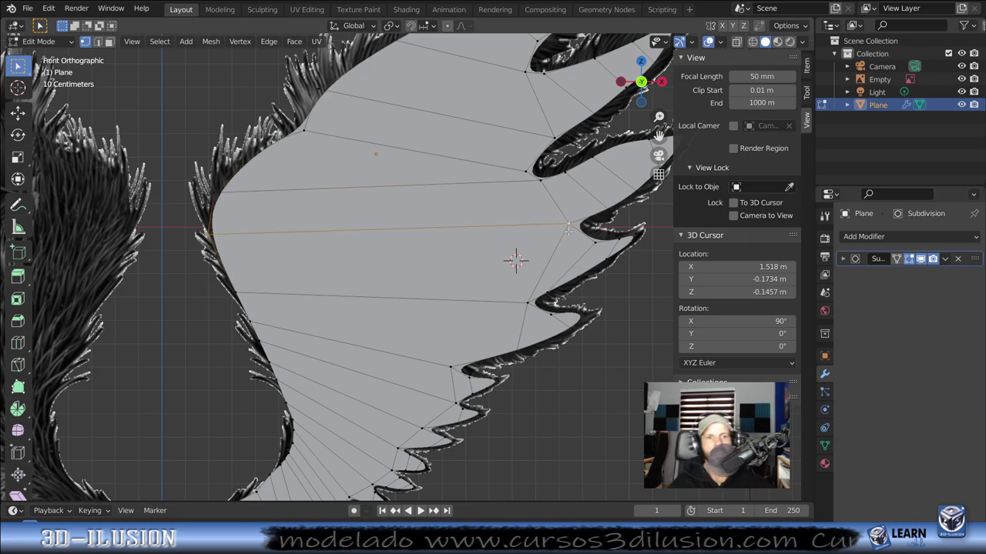
Step: Toggle out of and back into Edit Mode, deselect everything, and pan across the wing
{"action": "scroll", "coordinate": [416, 241], "scroll_direction": "down", "scroll_amount": 3}
{"action": "key", "text": "a"}
{"action": "scroll", "coordinate": [416, 241], "scroll_direction": "up", "scroll_amount": 3}
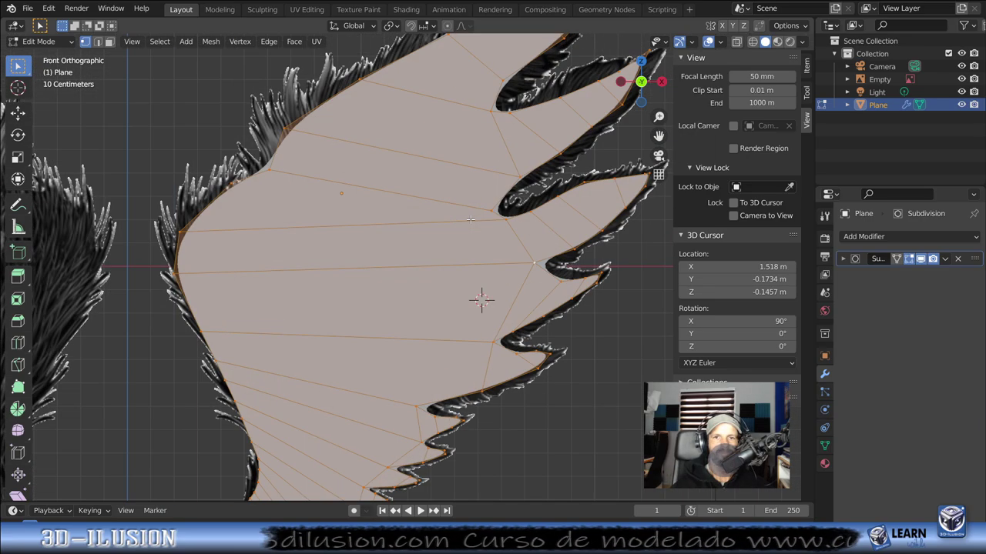
{"action": "scroll", "coordinate": [479, 298], "scroll_direction": "up", "scroll_amount": 2}
{"action": "key", "text": "Tab"}
{"action": "key", "text": "Tab"}
{"action": "key", "text": "alt+a"}
{"action": "scroll", "coordinate": [402, 277], "scroll_direction": "up", "scroll_amount": 1}
{"action": "middle_click_drag", "start_coordinate": [402, 277], "coordinate": [460, 193], "text": "shift"}
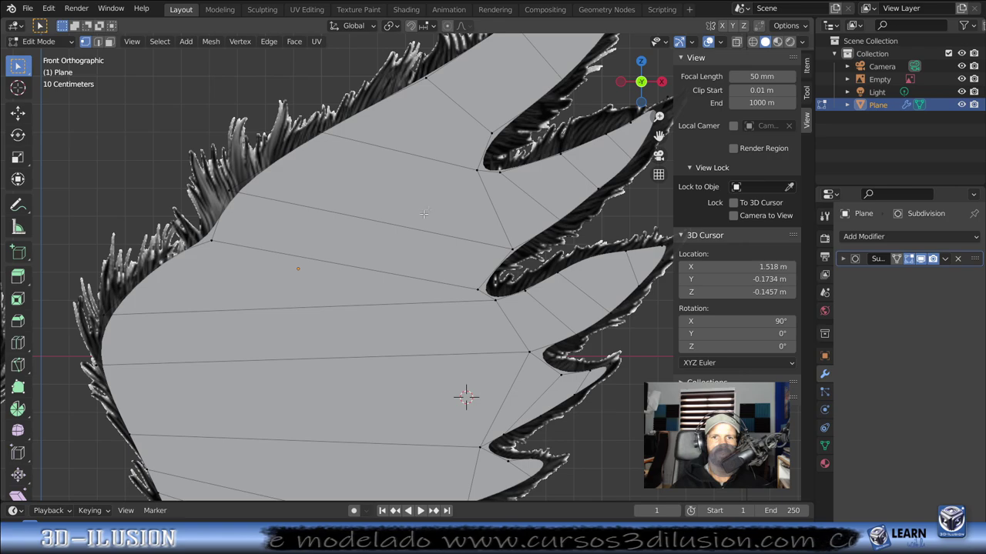
{"action": "scroll", "coordinate": [432, 306], "scroll_direction": "down", "scroll_amount": 2}
{"action": "scroll", "coordinate": [488, 301], "scroll_direction": "down", "scroll_amount": 2}
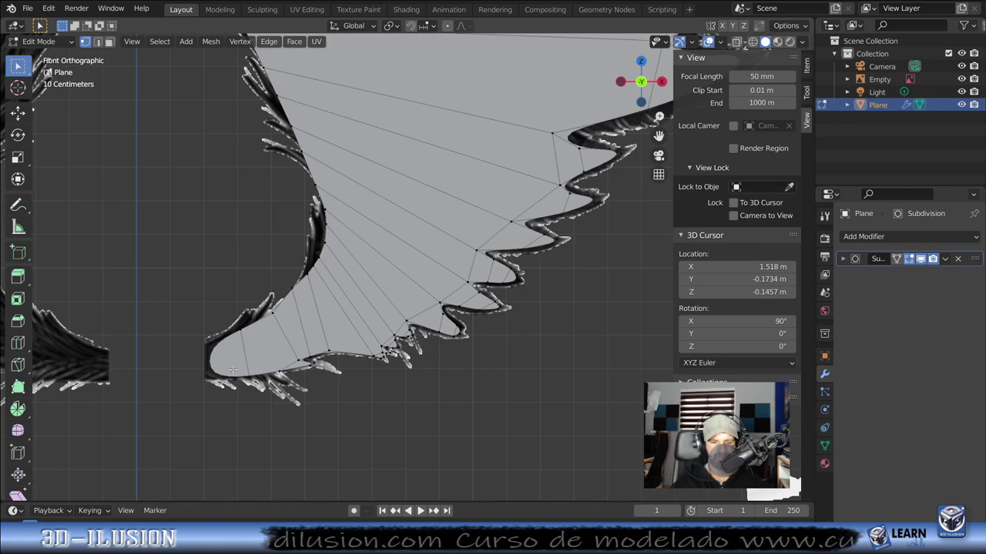
Step: Knife a continuous lengthwise cut from the wing's lower tip to the outer upper-edge vertex
{"action": "key", "text": "k"}
{"action": "left_click", "coordinate": [208, 359]}
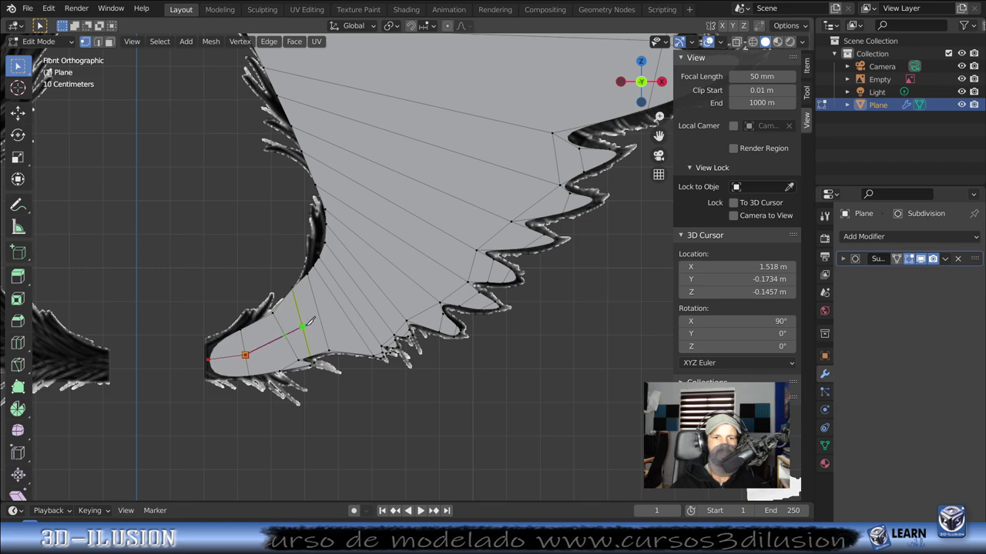
{"action": "left_click", "coordinate": [347, 298]}
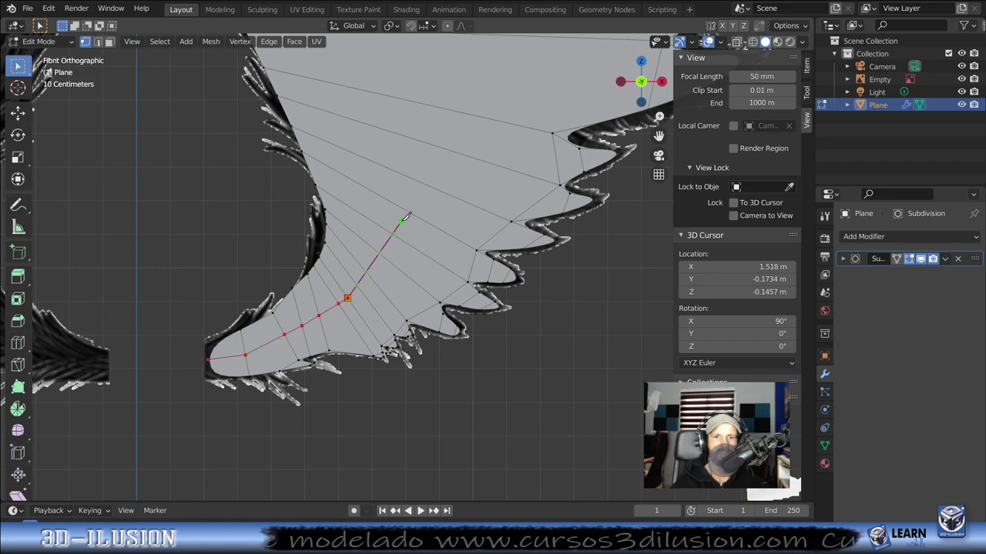
{"action": "left_click", "coordinate": [393, 234]}
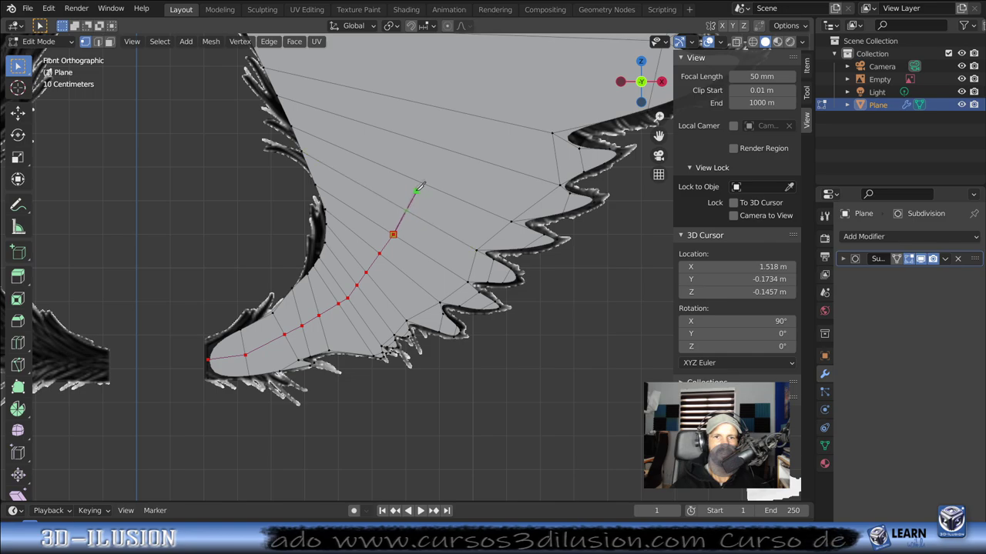
{"action": "left_click", "coordinate": [424, 141]}
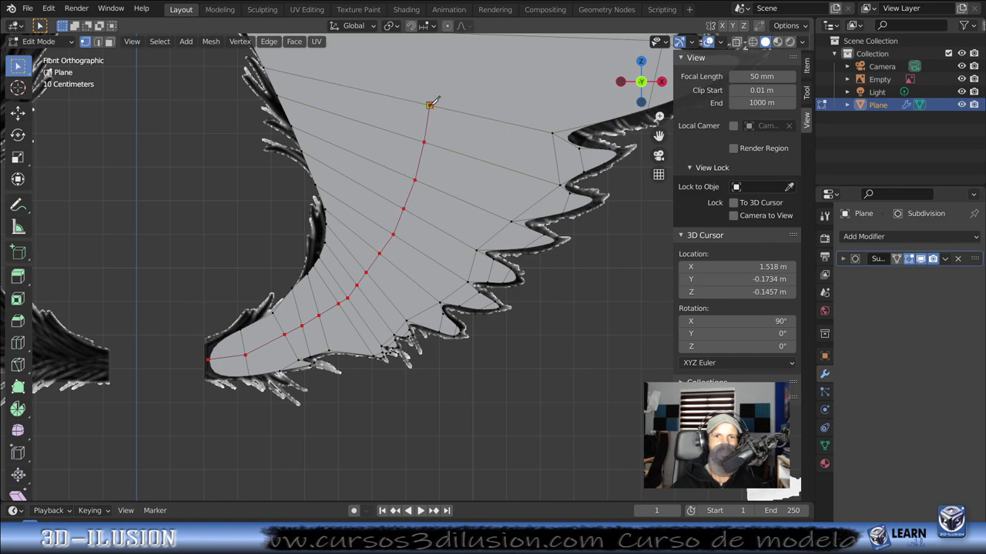
{"action": "scroll", "coordinate": [429, 100], "scroll_direction": "up", "scroll_amount": 3}
{"action": "left_click", "coordinate": [393, 234]}
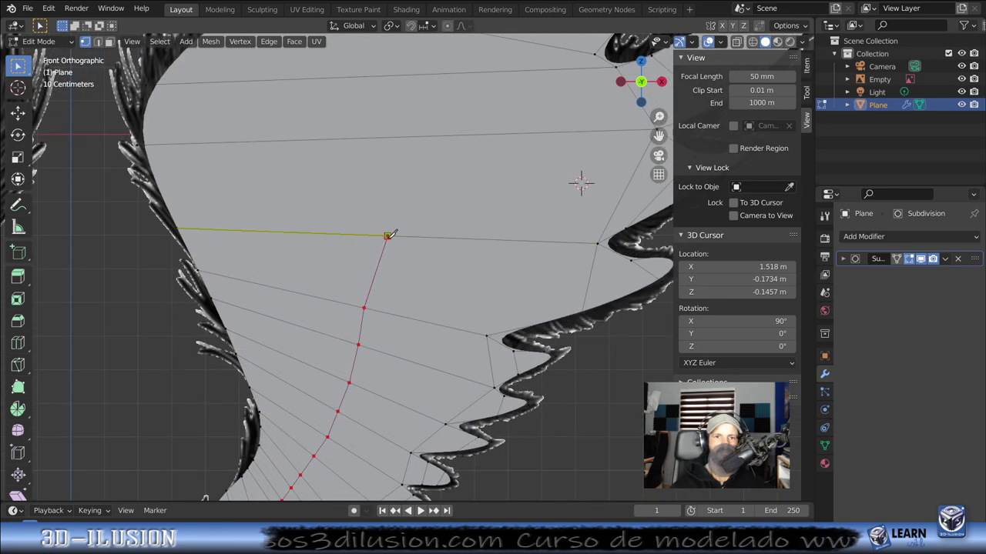
{"action": "left_click", "coordinate": [414, 135]}
{"action": "middle_click_drag", "start_coordinate": [417, 131], "coordinate": [421, 265], "text": "shift"}
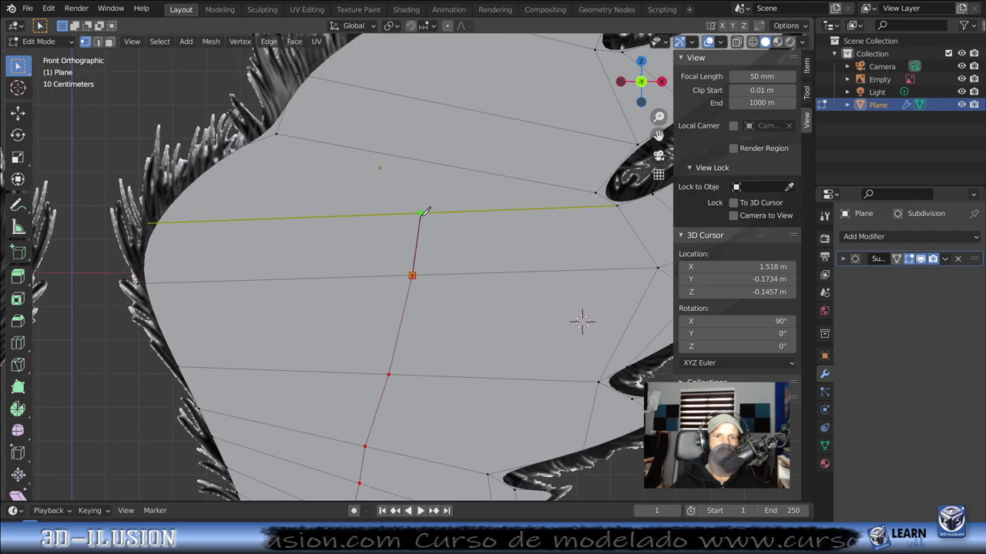
{"action": "left_click", "coordinate": [436, 163]}
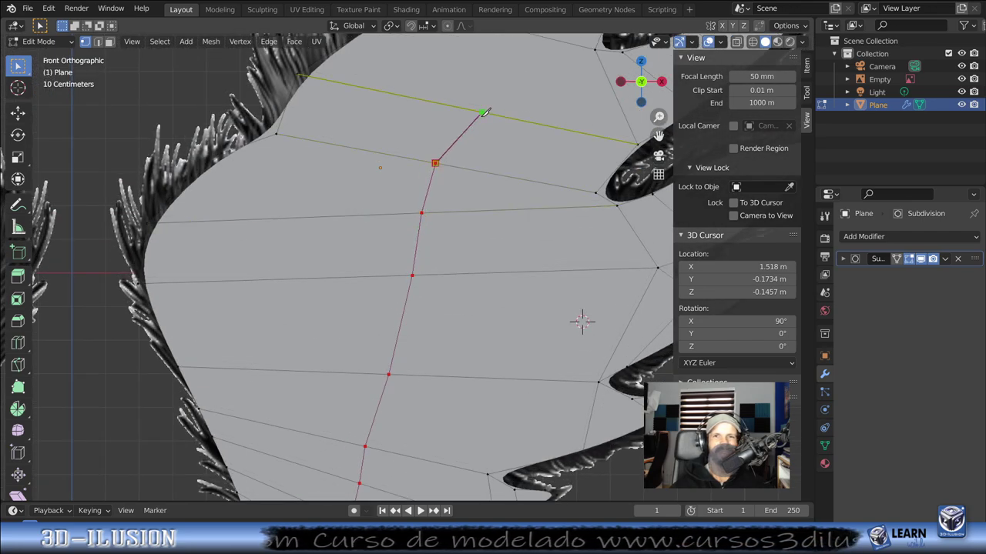
{"action": "left_click", "coordinate": [482, 110]}
{"action": "middle_click_drag", "start_coordinate": [482, 110], "coordinate": [428, 220], "text": "shift"}
{"action": "left_click", "coordinate": [540, 160]}
{"action": "key", "text": "Return"}
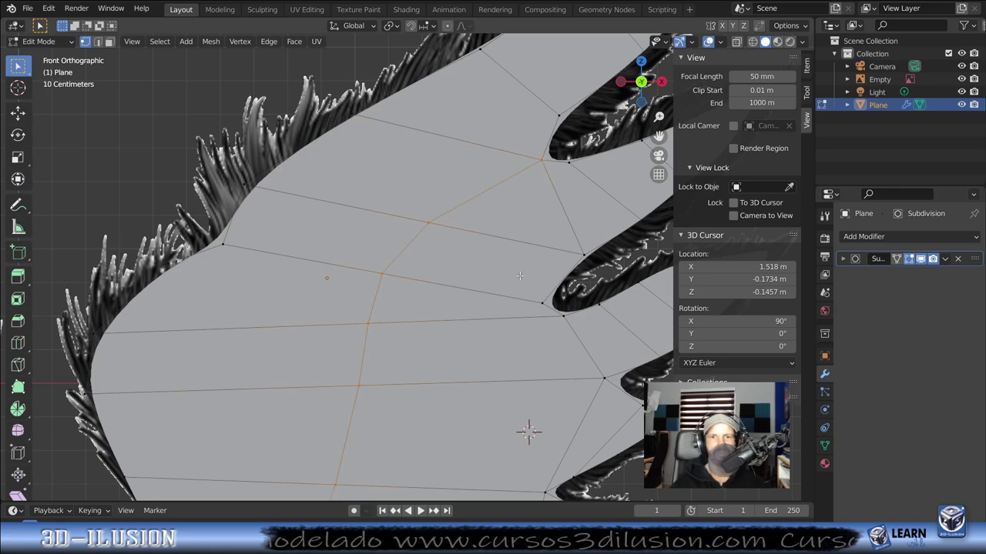
Step: Select the edges of the quad face near the lower wing and delete it
{"action": "scroll", "coordinate": [537, 163], "scroll_direction": "down", "scroll_amount": 3}
{"action": "scroll", "coordinate": [528, 164], "scroll_direction": "down", "scroll_amount": 2}
{"action": "scroll", "coordinate": [515, 163], "scroll_direction": "down", "scroll_amount": 1}
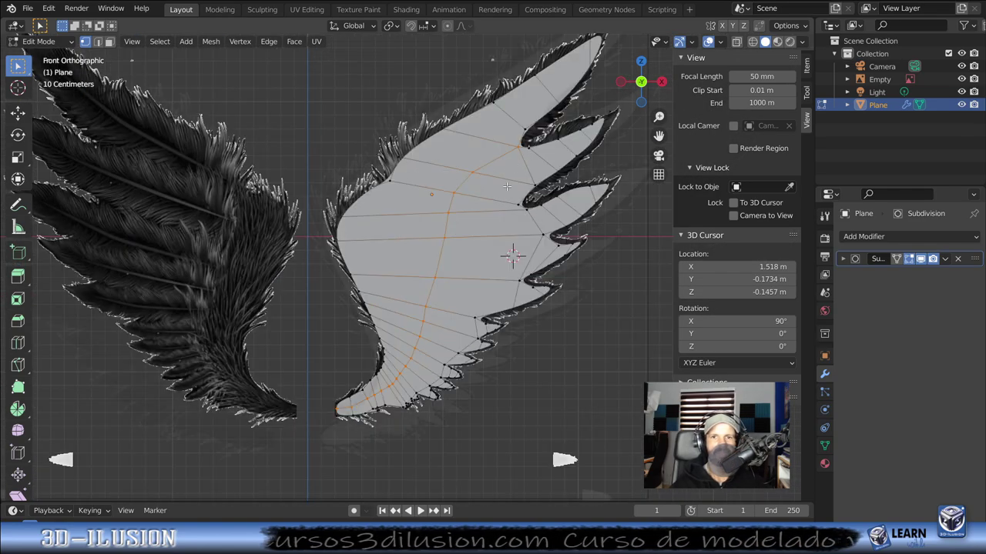
{"action": "scroll", "coordinate": [507, 186], "scroll_direction": "up", "scroll_amount": 4}
{"action": "scroll", "coordinate": [392, 247], "scroll_direction": "down", "scroll_amount": 1}
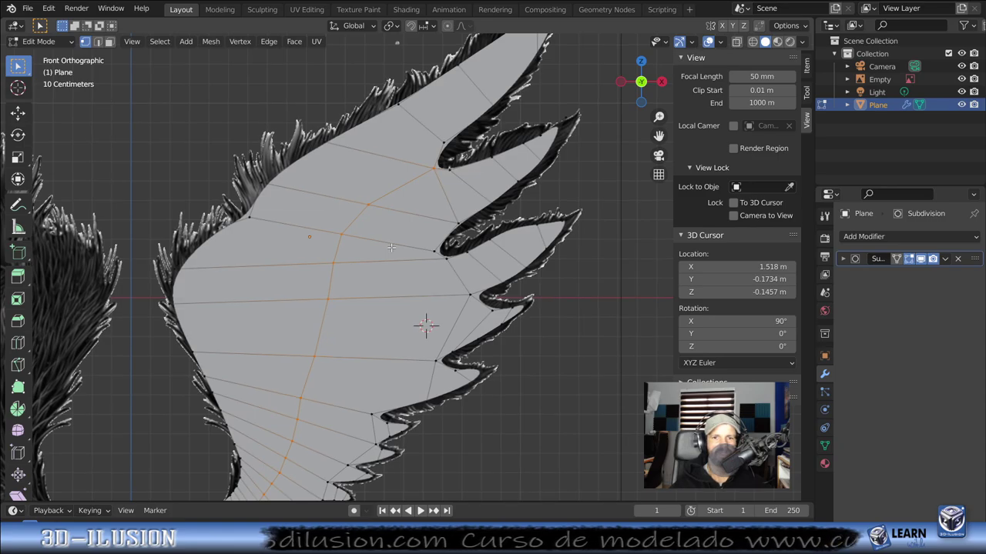
{"action": "middle_click_drag", "start_coordinate": [392, 247], "coordinate": [445, 59], "text": "shift"}
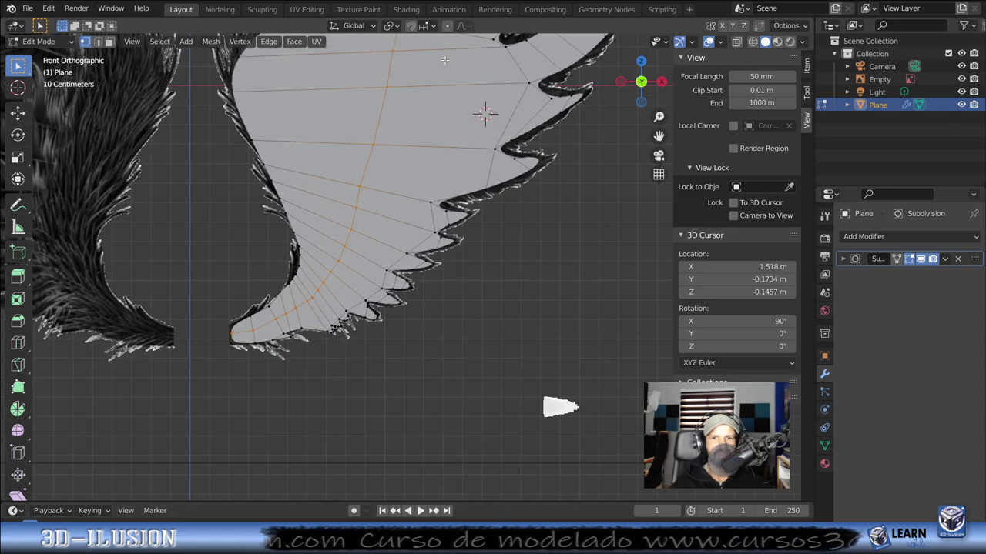
{"action": "scroll", "coordinate": [458, 139], "scroll_direction": "up", "scroll_amount": 2}
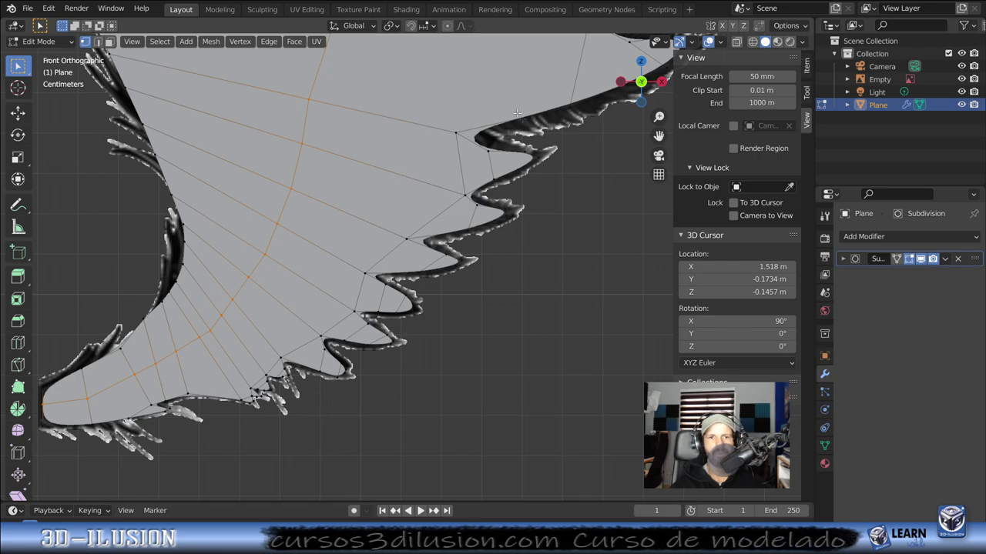
{"action": "scroll", "coordinate": [517, 114], "scroll_direction": "up", "scroll_amount": 3}
{"action": "scroll", "coordinate": [510, 144], "scroll_direction": "up", "scroll_amount": 2}
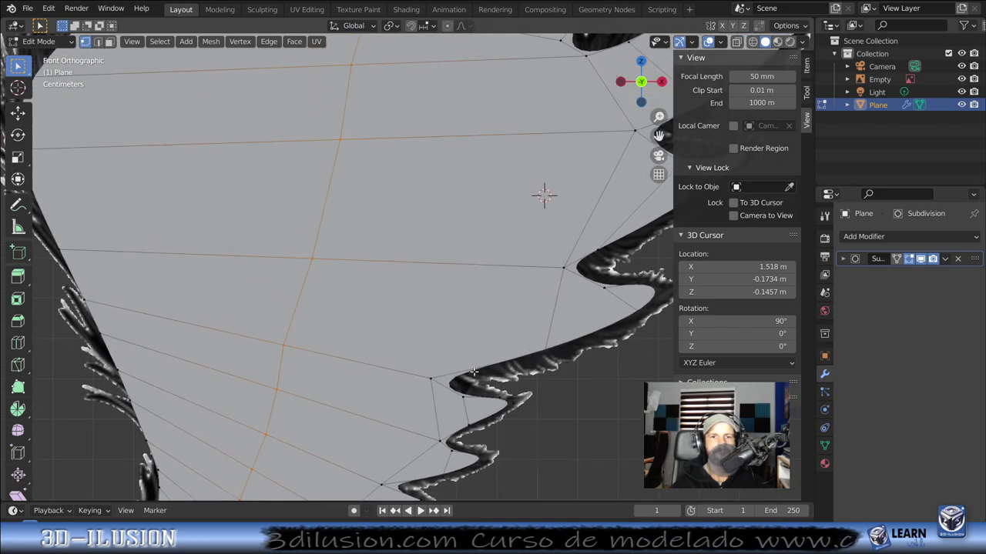
{"action": "key", "text": "2"}
{"action": "left_click", "coordinate": [549, 314]}
{"action": "left_click", "coordinate": [504, 356], "text": "shift"}
{"action": "left_click", "coordinate": [396, 281], "text": "shift"}
{"action": "left_click", "coordinate": [313, 313], "text": "shift"}
{"action": "left_click", "coordinate": [345, 344], "text": "shift"}
{"action": "key", "text": "x"}
{"action": "left_click", "coordinate": [345, 344]}
Step: Join two vertices at the wing's lower-right edge with an edge, then dissolve an edge
{"action": "key", "text": "1"}
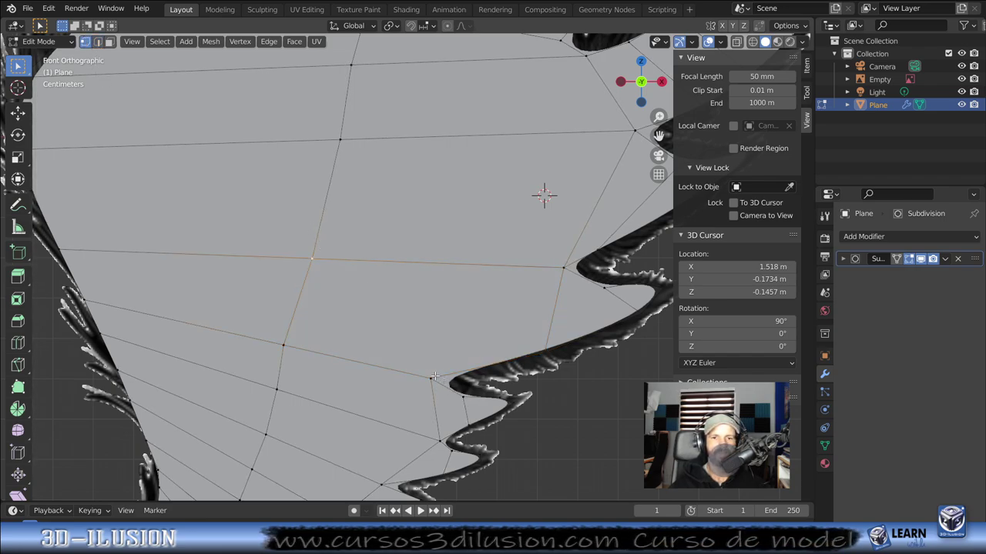
{"action": "left_click", "coordinate": [433, 377]}
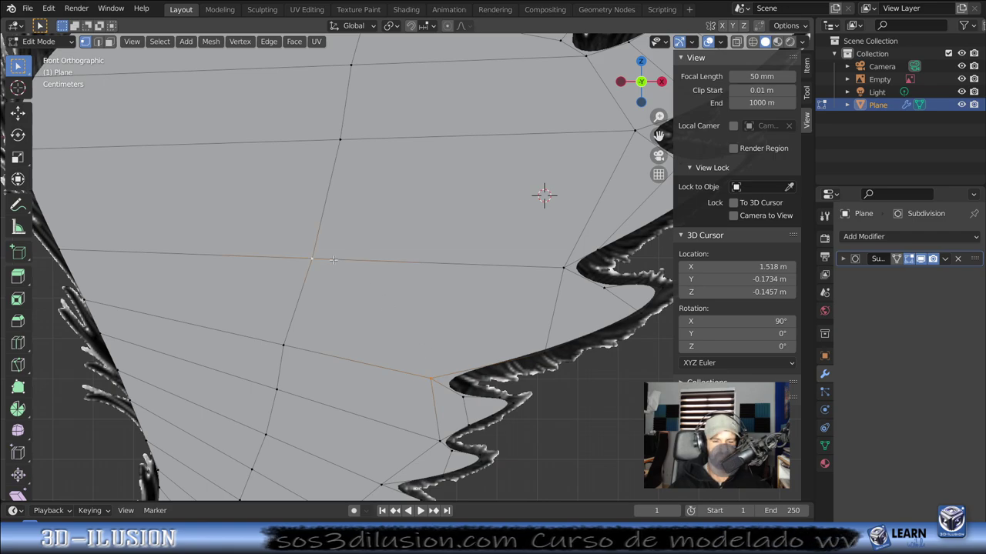
{"action": "key", "text": "f"}
{"action": "scroll", "coordinate": [365, 290], "scroll_direction": "down", "scroll_amount": 1}
{"action": "mouse_move", "coordinate": [365, 290]}
{"action": "middle_mouse_down", "text": "shift"}
{"action": "mouse_move", "coordinate": [364, 332]}
{"action": "mouse_move", "coordinate": [378, 259]}
{"action": "middle_mouse_up", "text": "shift"}
{"action": "key", "text": "2"}
{"action": "scroll", "coordinate": [275, 291], "scroll_direction": "up", "scroll_amount": 1}
{"action": "key", "text": "x"}
{"action": "left_click", "coordinate": [276, 289]}
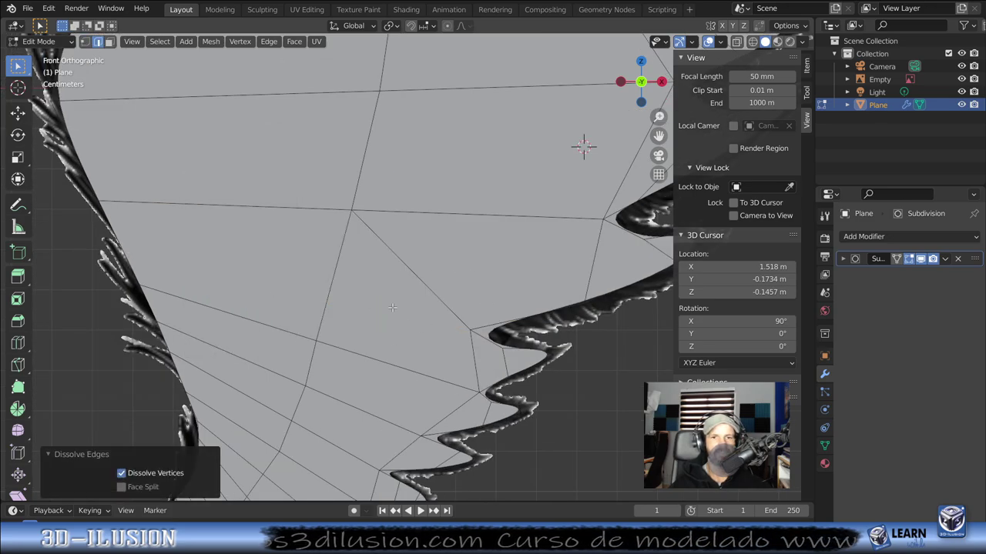
Step: Dissolve the unwanted edge between the feather gaps
{"action": "scroll", "coordinate": [412, 281], "scroll_direction": "down", "scroll_amount": 3}
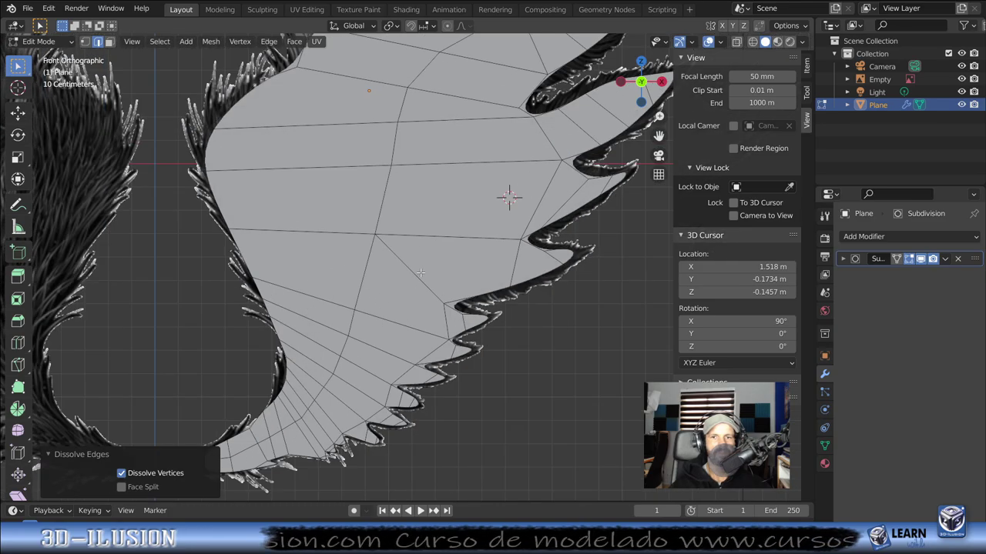
{"action": "middle_click_drag", "start_coordinate": [436, 260], "coordinate": [413, 345], "text": "shift"}
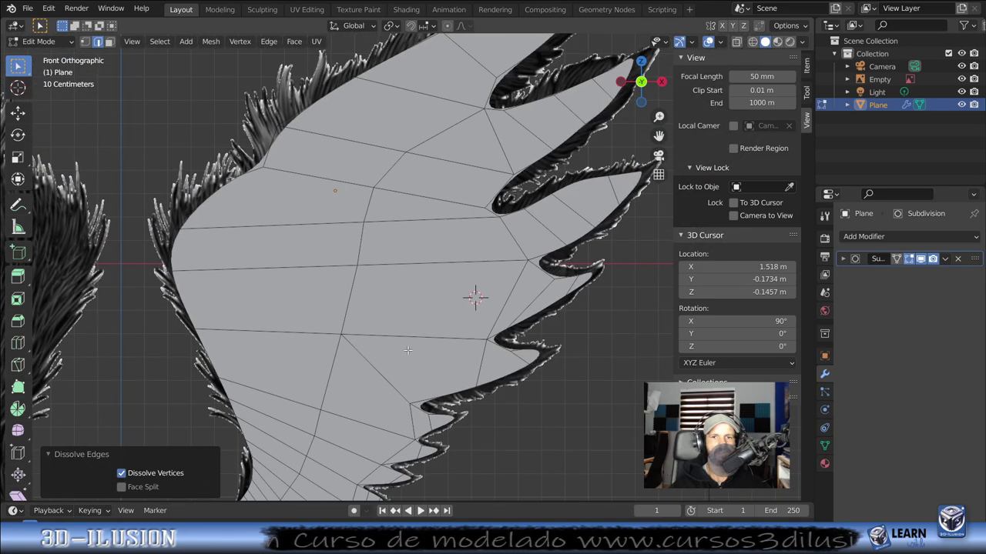
{"action": "scroll", "coordinate": [438, 202], "scroll_direction": "up", "scroll_amount": 2}
{"action": "middle_click_drag", "start_coordinate": [438, 202], "coordinate": [440, 249], "text": "shift"}
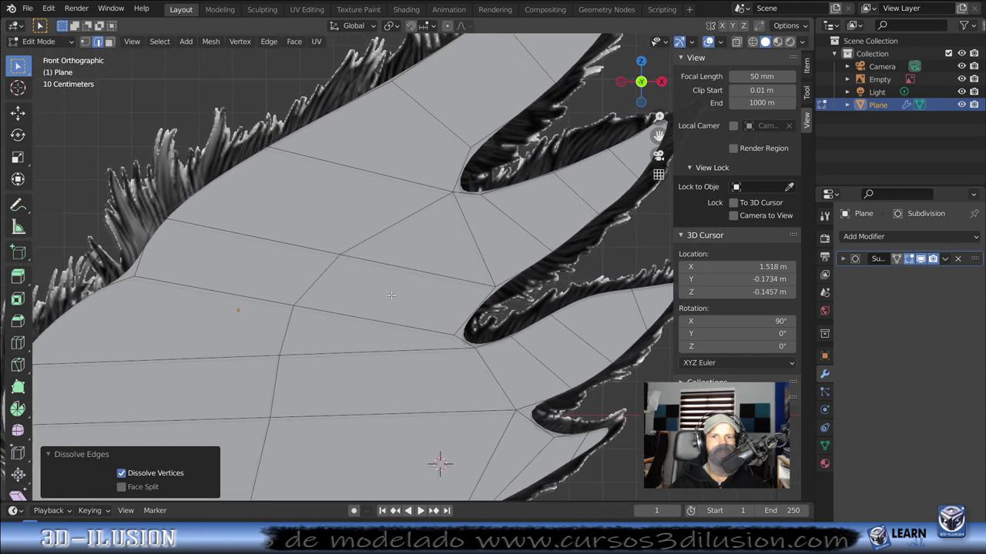
{"action": "left_click", "coordinate": [462, 231]}
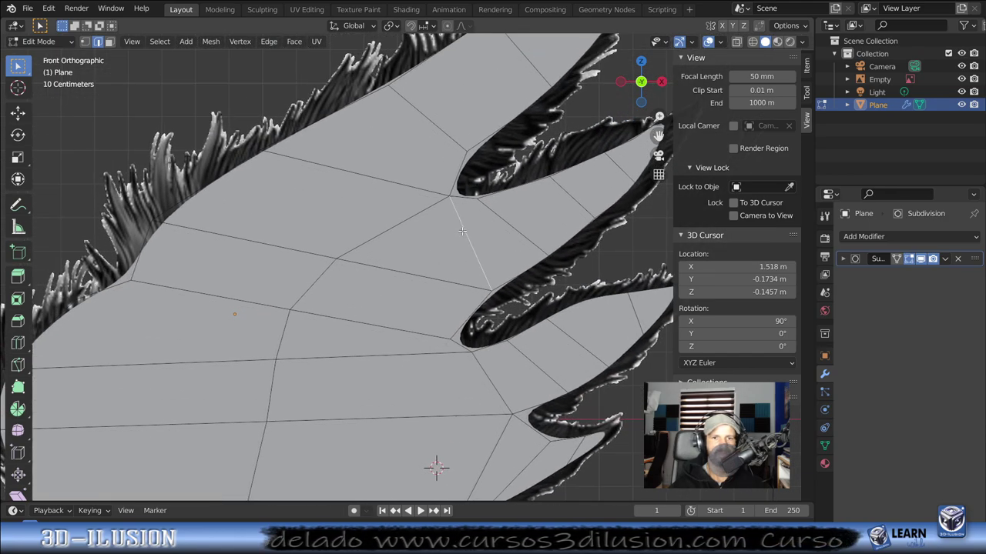
{"action": "key", "text": "x"}
{"action": "left_click", "coordinate": [462, 231]}
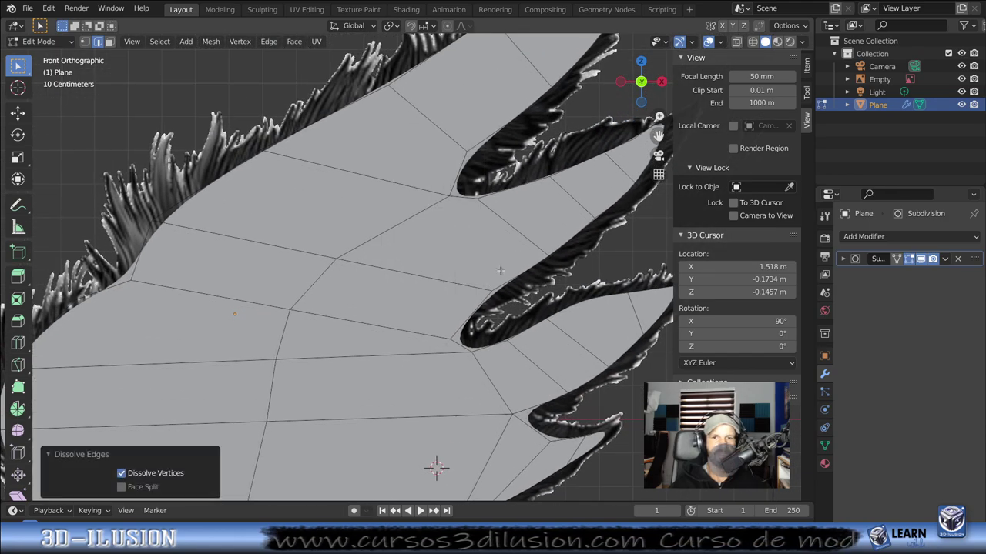
Step: Knife-cut a diagonal edge corner to corner across the face between the feather gaps
{"action": "left_click", "coordinate": [501, 271]}
{"action": "left_click", "coordinate": [512, 227]}
{"action": "left_click", "coordinate": [418, 267]}
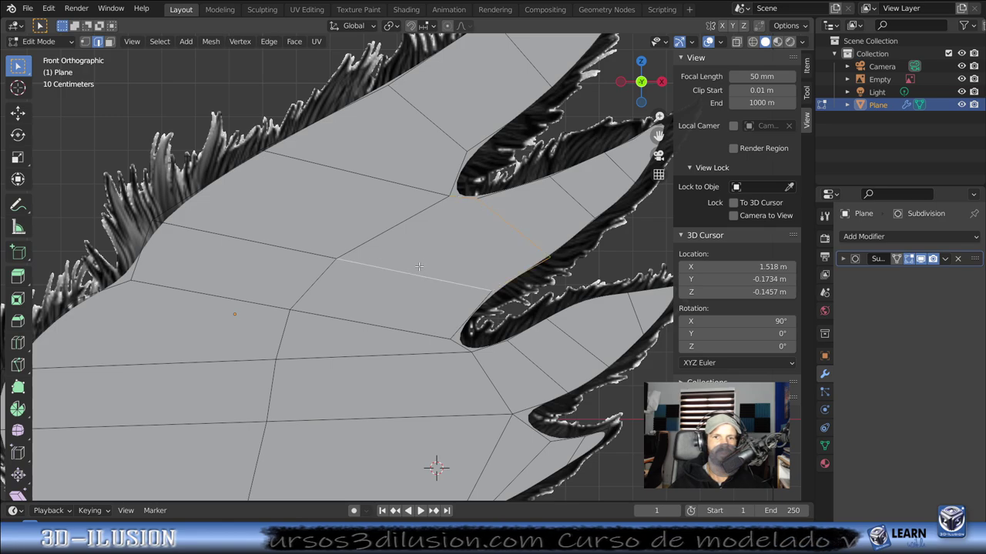
{"action": "left_click", "coordinate": [419, 267], "text": "shift"}
{"action": "scroll", "coordinate": [365, 263], "scroll_direction": "up", "scroll_amount": 2}
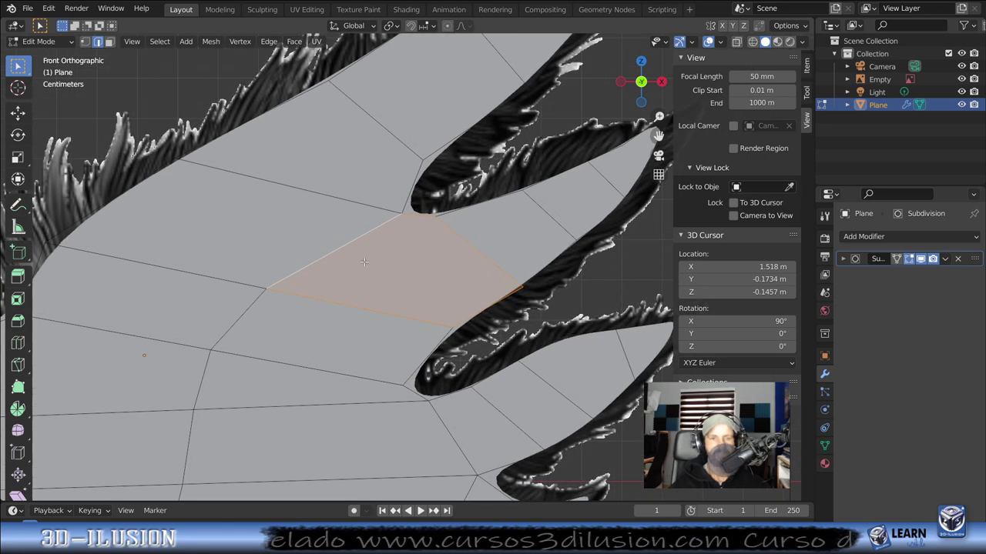
{"action": "key", "text": "k"}
{"action": "left_click", "coordinate": [265, 289]}
{"action": "left_click", "coordinate": [436, 214]}
{"action": "key", "text": "Return"}
{"action": "left_click", "coordinate": [389, 229]}
{"action": "key", "text": "ctrl+x"}
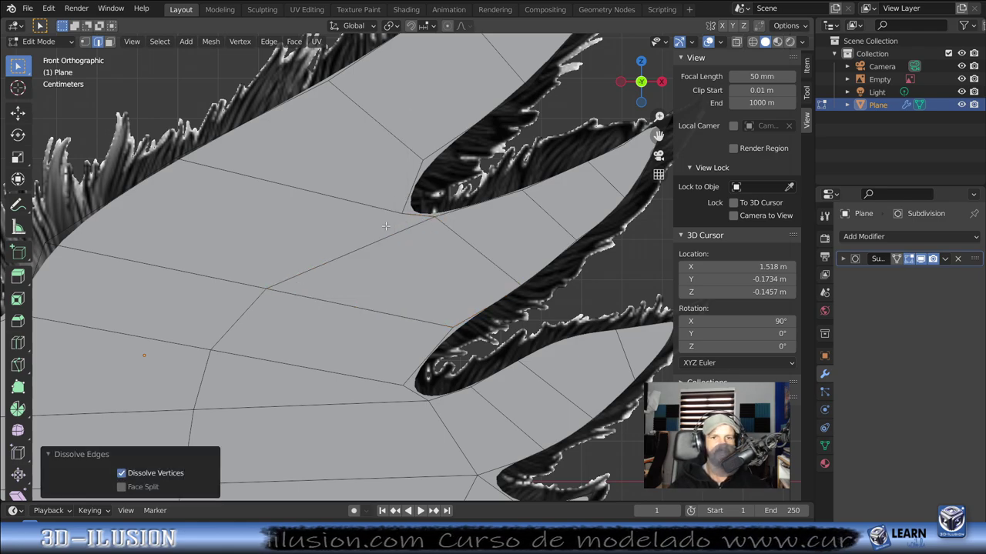
{"action": "key", "text": "ctrl+z"}
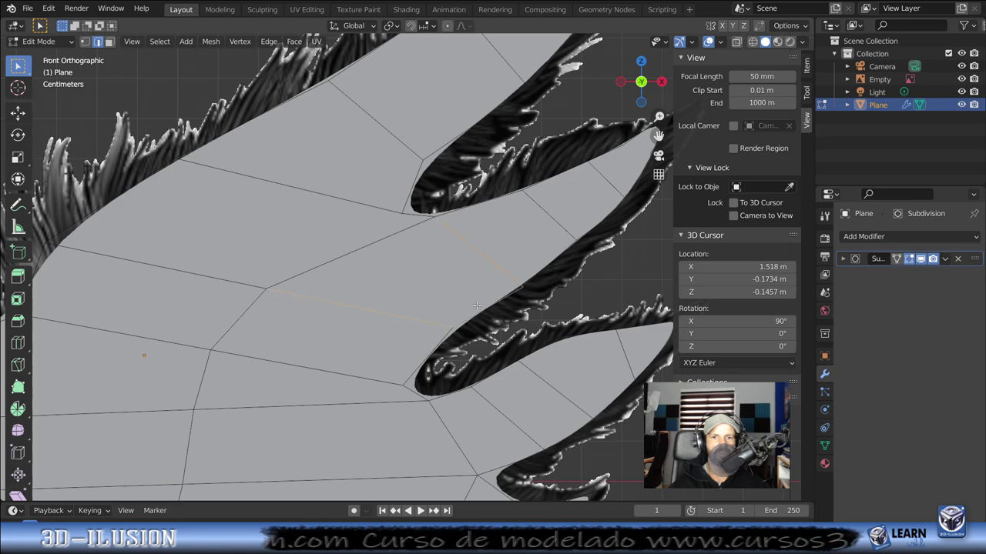
Step: Fill a new face between the edges along the upper wing border
{"action": "left_click", "coordinate": [381, 244], "text": "shift"}
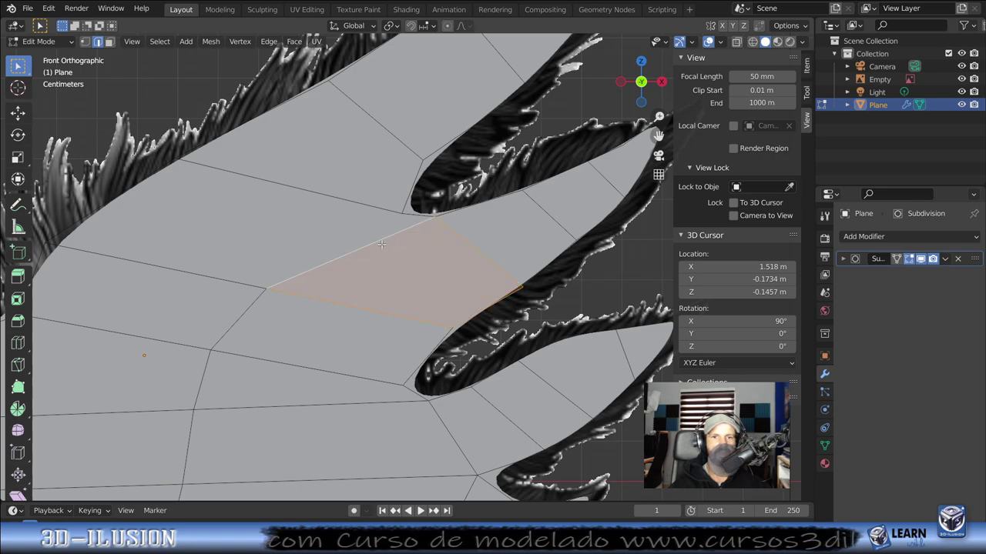
{"action": "left_click", "coordinate": [293, 188]}
{"action": "left_click", "coordinate": [116, 200], "text": "shift"}
{"action": "left_click", "coordinate": [177, 271], "text": "shift"}
{"action": "key", "text": "f"}
{"action": "middle_click_drag", "start_coordinate": [213, 256], "coordinate": [455, 265], "text": "shift"}
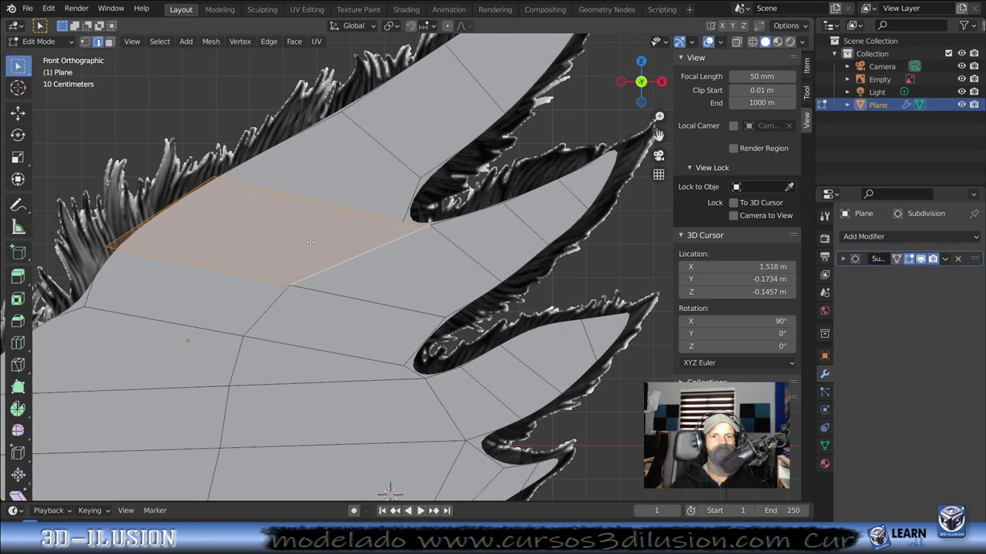
{"action": "scroll", "coordinate": [488, 269], "scroll_direction": "down", "scroll_amount": 1}
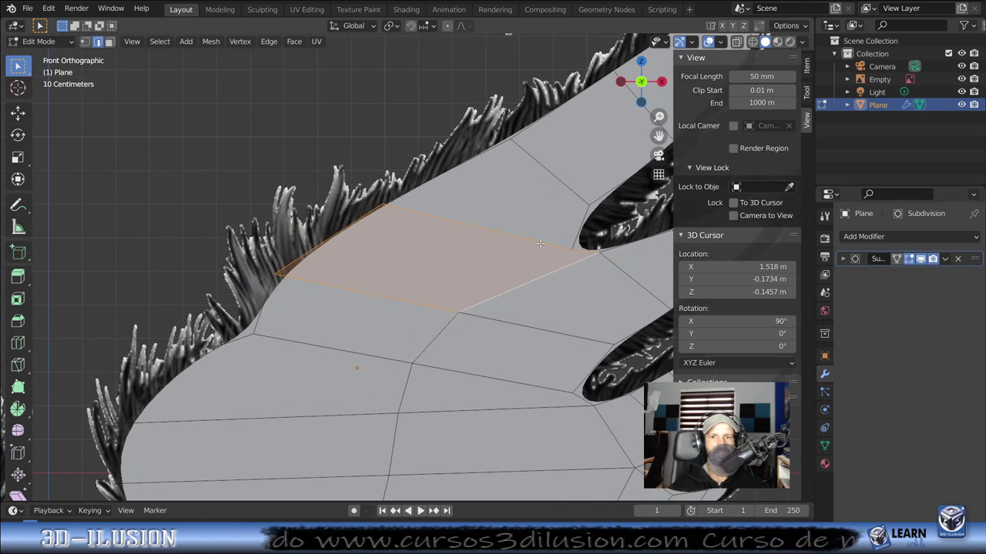
Step: Knife-cut new edges across the filled face from its corner vertex to the border
{"action": "left_click", "coordinate": [85, 41]}
{"action": "key", "text": "k"}
{"action": "left_click", "coordinate": [563, 239]}
{"action": "left_click", "coordinate": [465, 273]}
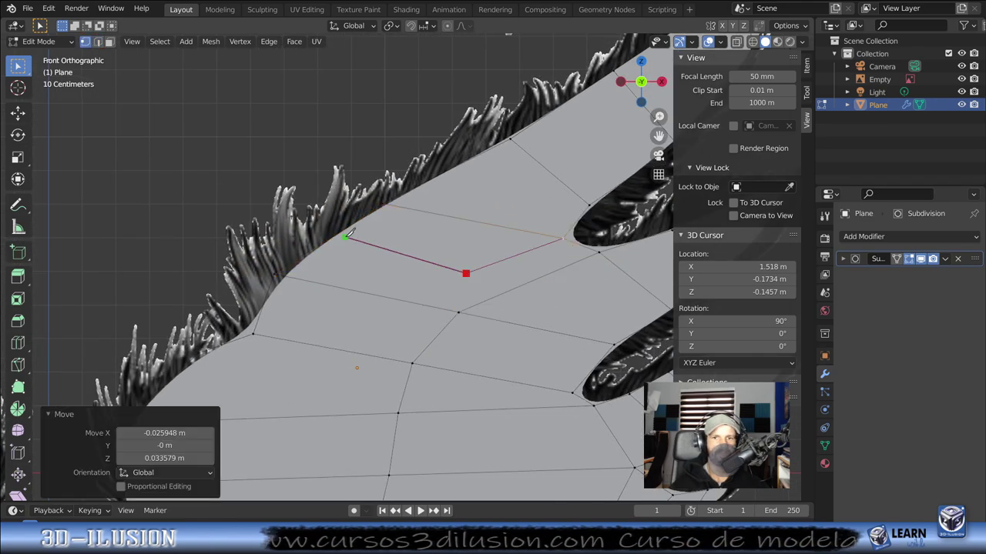
{"action": "left_click", "coordinate": [337, 233]}
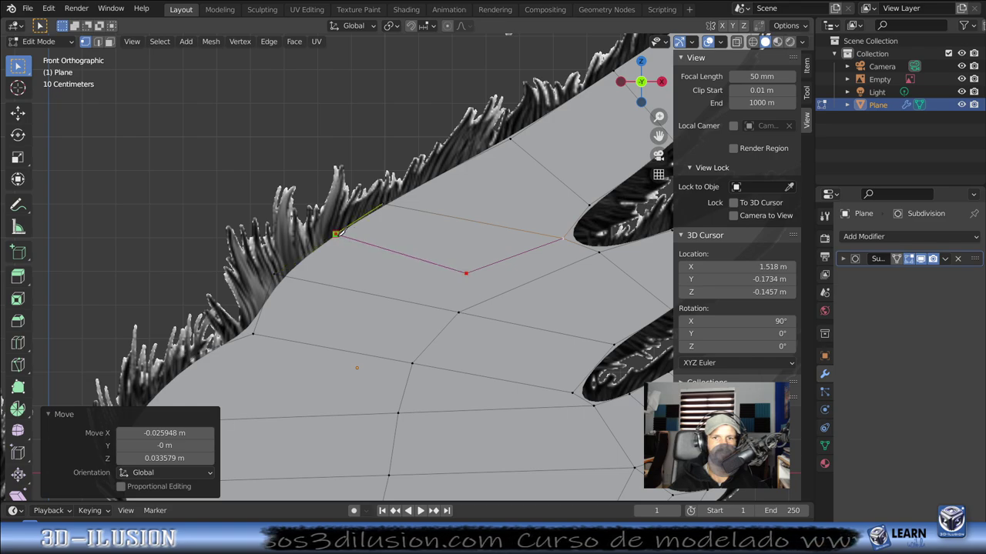
{"action": "key", "text": "Return"}
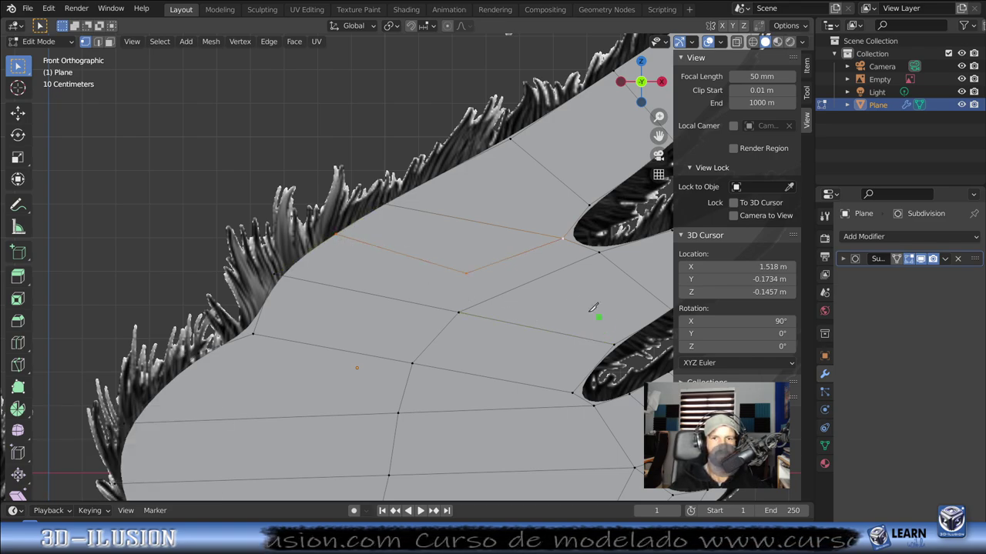
{"action": "key", "text": "k"}
{"action": "key", "text": "Escape"}
{"action": "key", "text": "k"}
{"action": "left_click", "coordinate": [563, 238]}
{"action": "left_click", "coordinate": [459, 312]}
{"action": "key", "text": "Return"}
Step: Dissolve the edge loop through the new cut and the stray edge between feather tips
{"action": "key", "text": "2"}
{"action": "left_click", "coordinate": [448, 266], "text": "alt"}
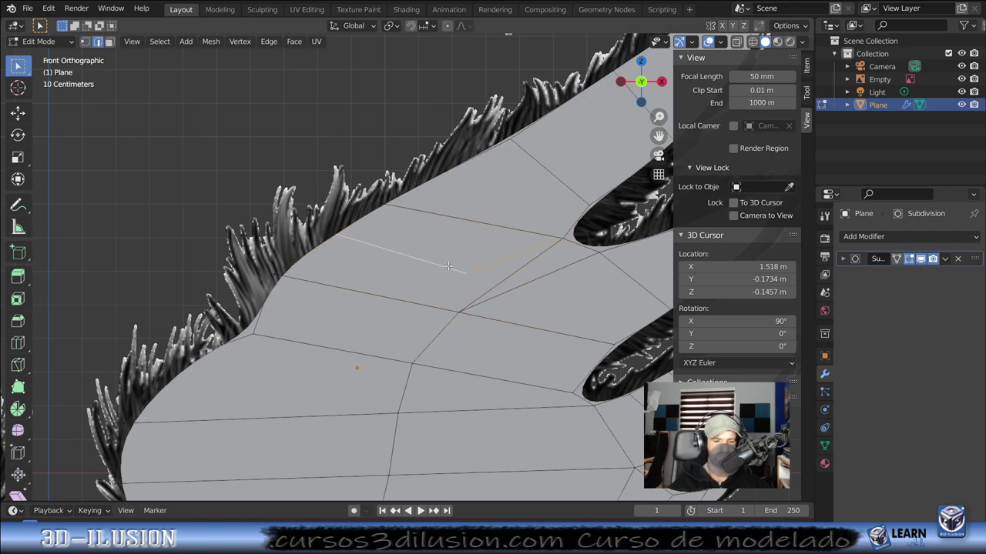
{"action": "key", "text": "x"}
{"action": "left_click", "coordinate": [448, 266]}
{"action": "scroll", "coordinate": [371, 242], "scroll_direction": "up", "scroll_amount": 4}
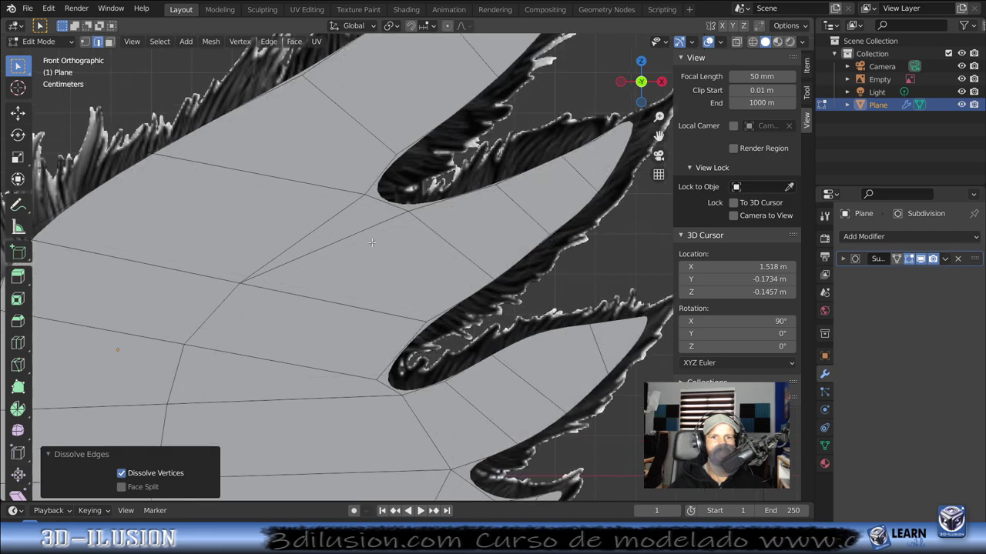
{"action": "left_click", "coordinate": [371, 240]}
{"action": "key", "text": "x"}
{"action": "left_click", "coordinate": [373, 235]}
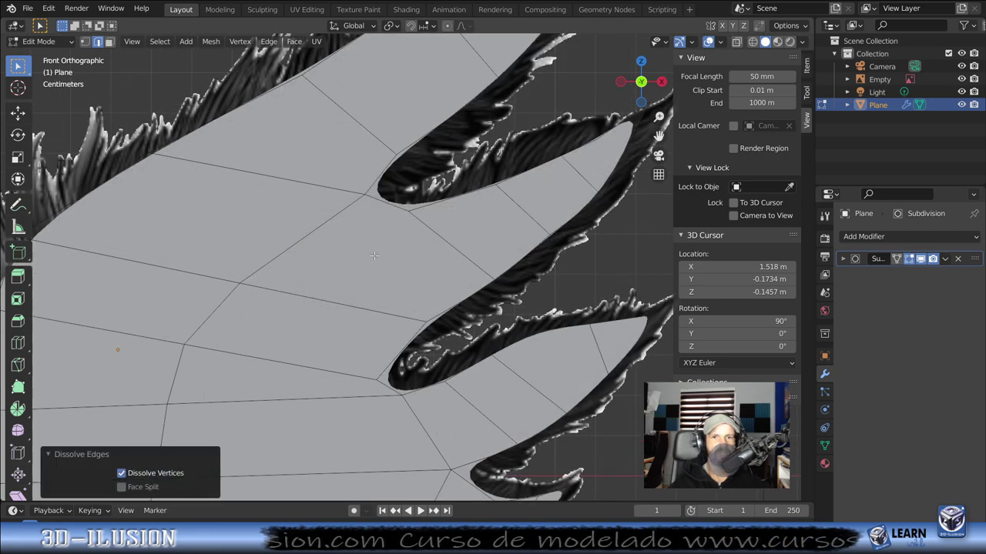
Step: Fill the empty gap with a face and knife-cut it from upper to lower vertex
{"action": "left_click", "coordinate": [396, 216]}
{"action": "left_click", "coordinate": [377, 290], "text": "shift"}
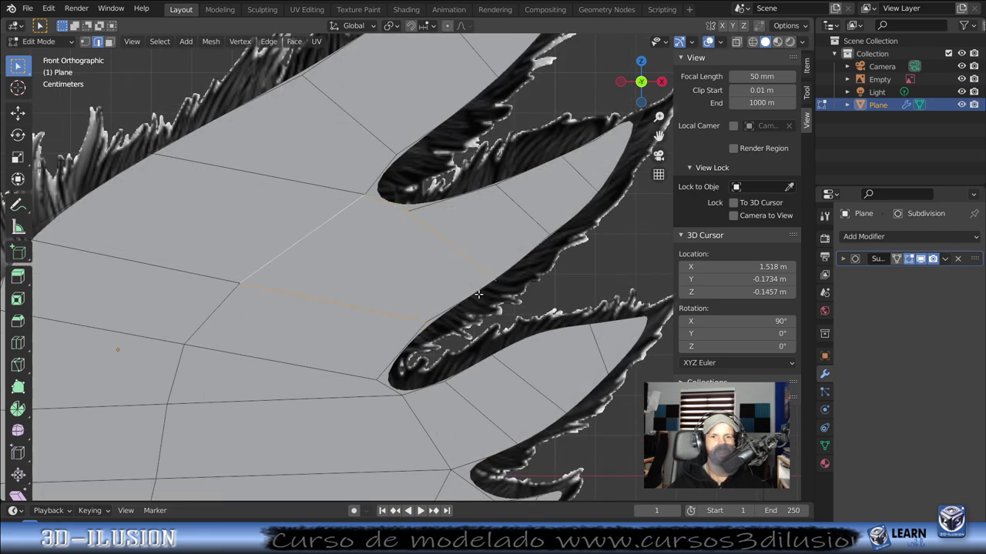
{"action": "key", "text": "f"}
{"action": "key", "text": "1"}
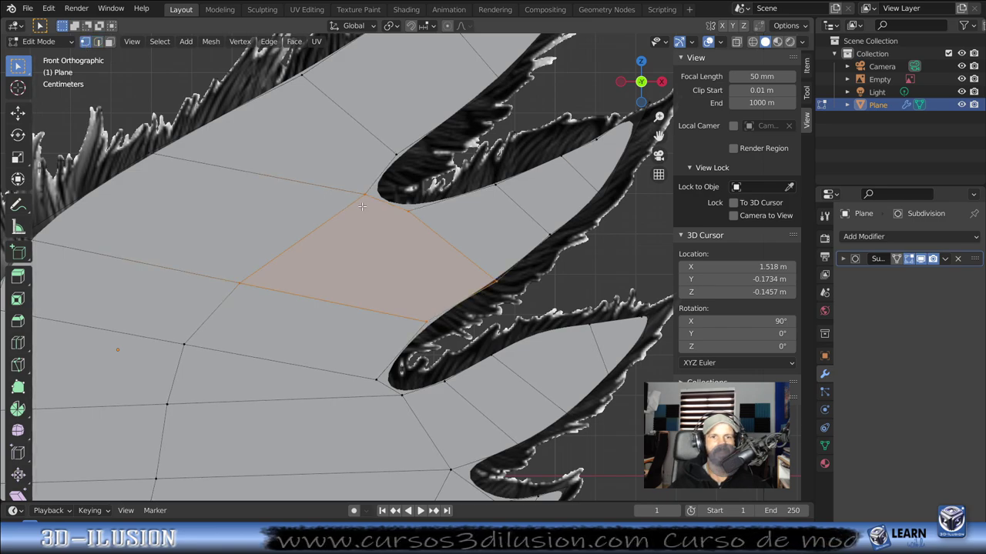
{"action": "left_click", "coordinate": [408, 211]}
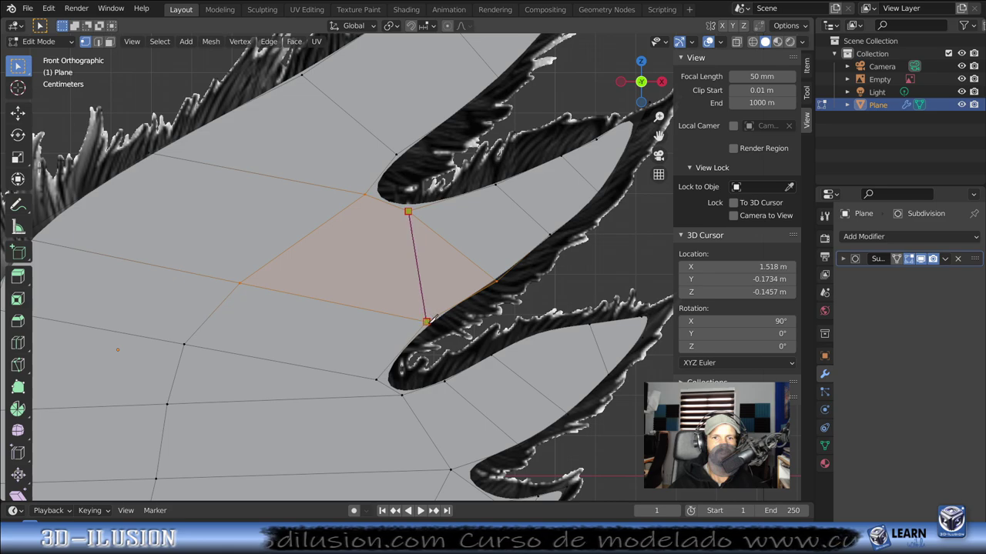
{"action": "left_click", "coordinate": [427, 322]}
{"action": "key", "text": "Return"}
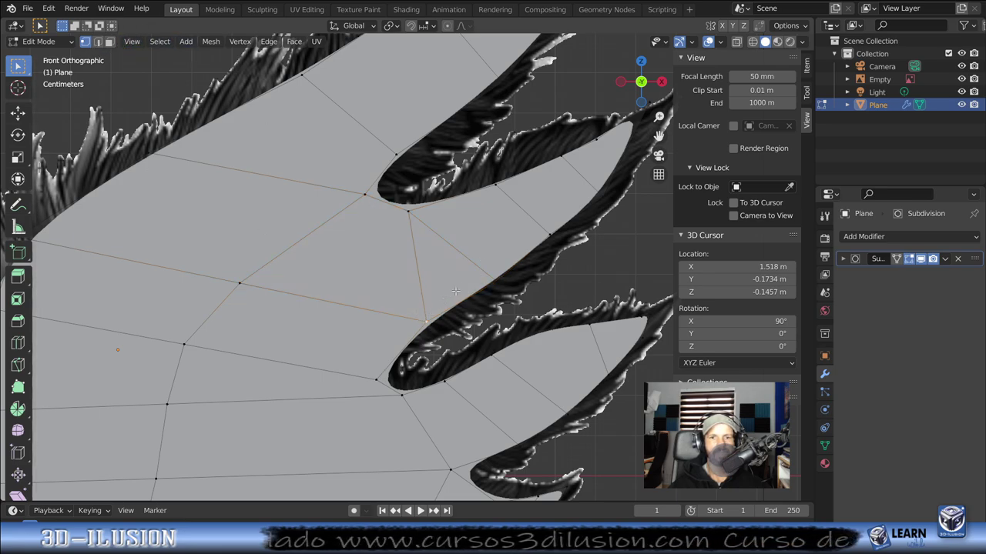
Step: Subdivide the triangle's edges beside the feather notch and nudge the new vertex
{"action": "left_click", "coordinate": [493, 280]}
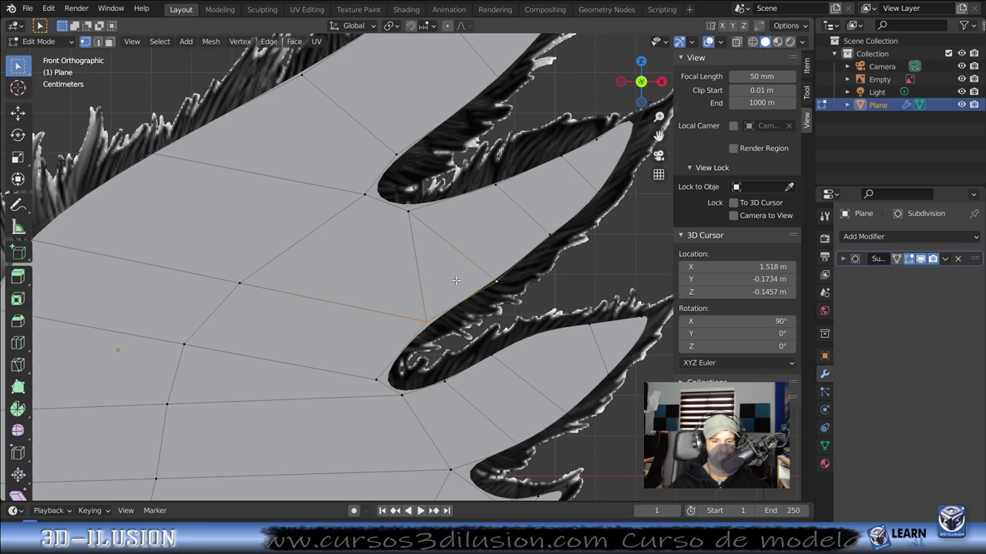
{"action": "right_click", "coordinate": [456, 281]}
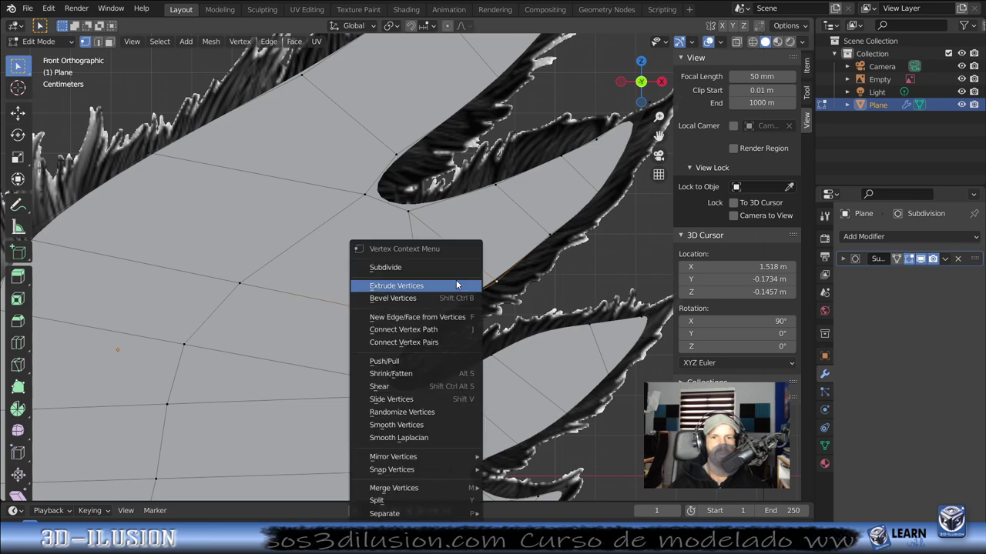
{"action": "left_click", "coordinate": [400, 267]}
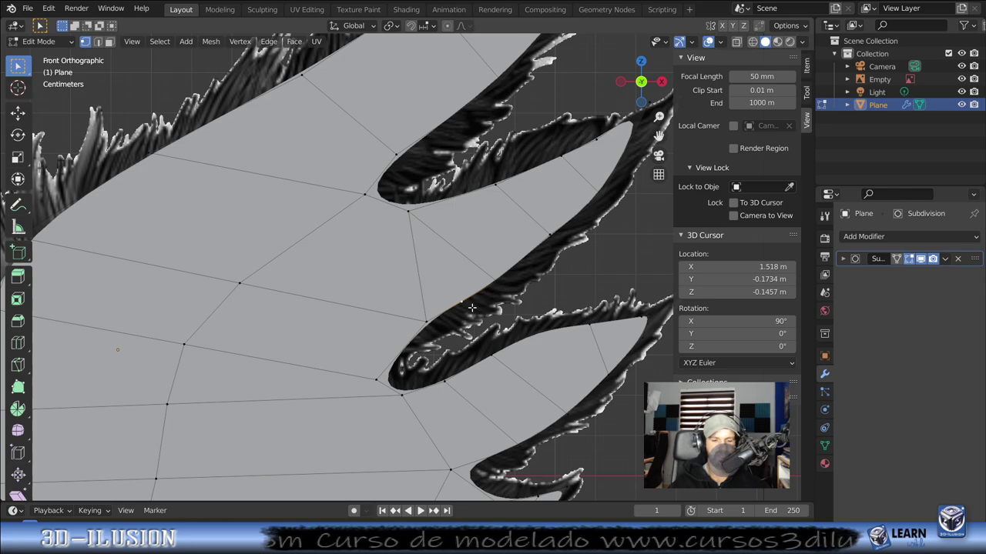
{"action": "key", "text": "g"}
{"action": "left_click", "coordinate": [476, 314]}
{"action": "left_click", "coordinate": [98, 40]}
{"action": "scroll", "coordinate": [388, 273], "scroll_direction": "down", "scroll_amount": 6}
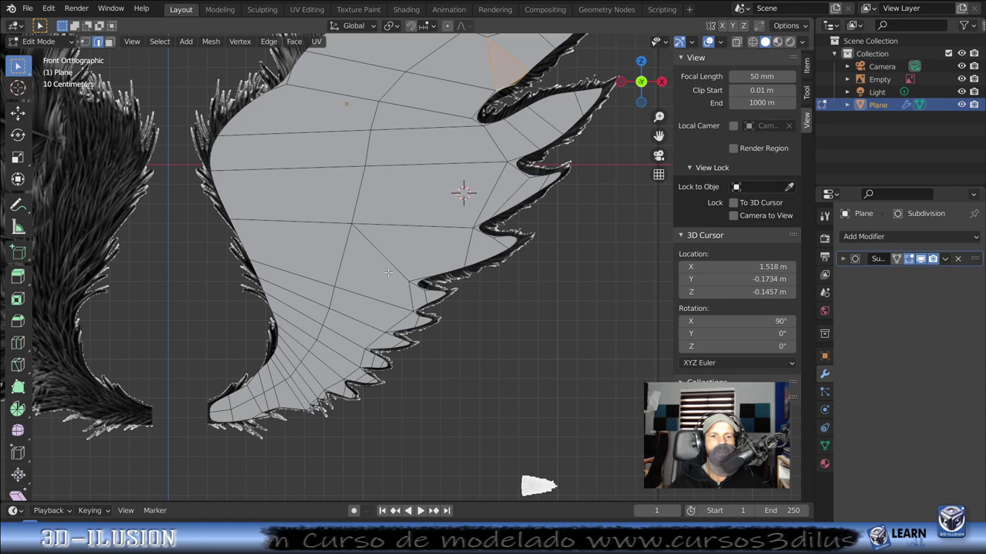
Step: Isolate the right wing in local view and extrude all its faces along their normals
{"action": "scroll", "coordinate": [389, 273], "scroll_direction": "down", "scroll_amount": 2}
{"action": "scroll", "coordinate": [381, 279], "scroll_direction": "down", "scroll_amount": 1}
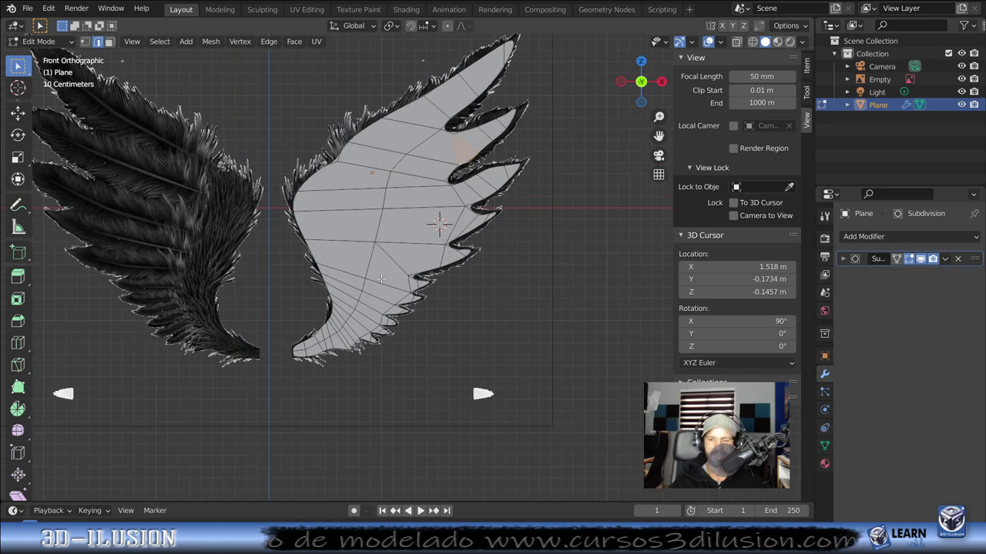
{"action": "key", "text": "KP_Divide"}
{"action": "mouse_move", "coordinate": [380, 279]}
{"action": "middle_mouse_down"}
{"action": "mouse_move", "coordinate": [291, 265]}
{"action": "mouse_move", "coordinate": [180, 270]}
{"action": "mouse_move", "coordinate": [324, 346]}
{"action": "mouse_move", "coordinate": [367, 300]}
{"action": "mouse_move", "coordinate": [382, 323]}
{"action": "mouse_move", "coordinate": [345, 331]}
{"action": "middle_mouse_up"}
{"action": "key", "text": "Tab"}
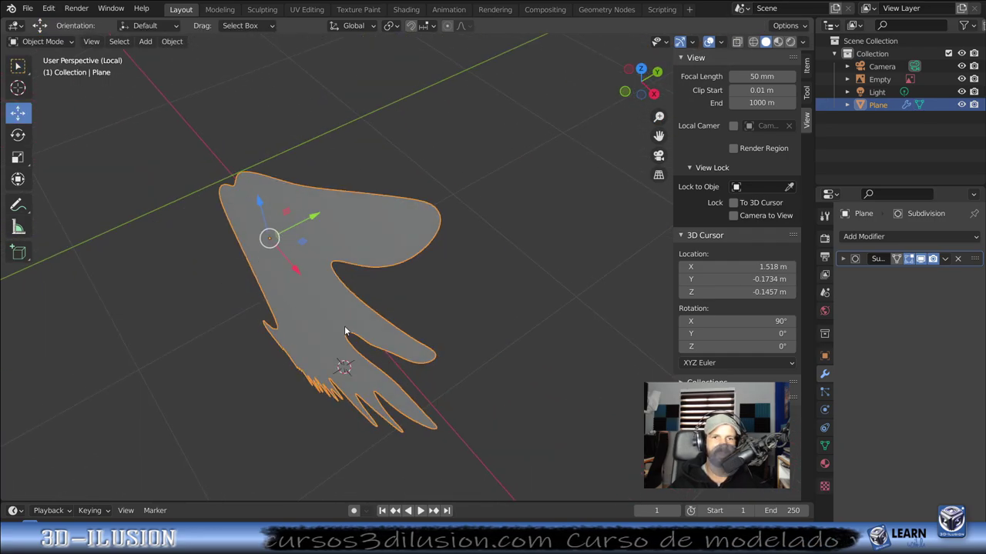
{"action": "key", "text": "Tab"}
{"action": "key", "text": "a"}
{"action": "key", "text": "e"}
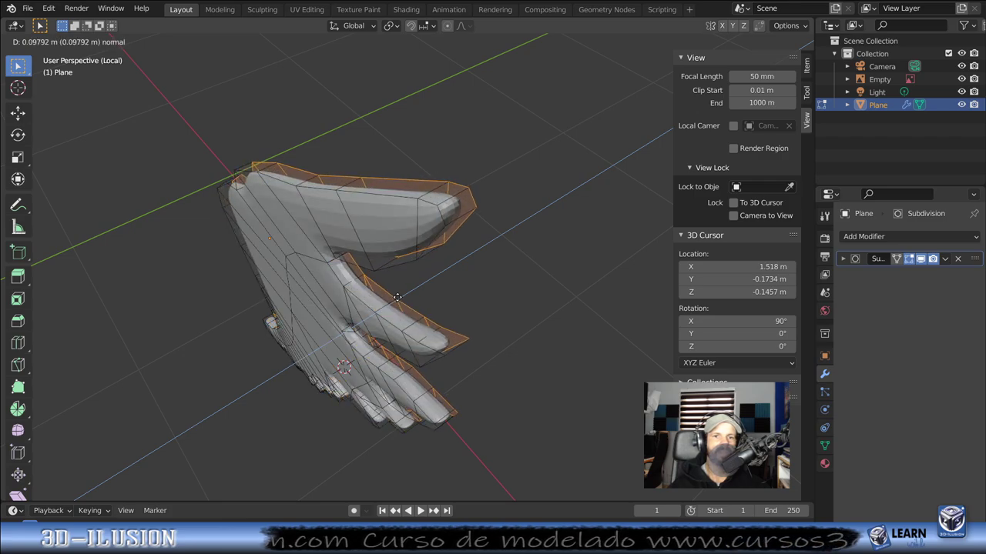
{"action": "left_click", "coordinate": [398, 297]}
{"action": "mouse_move", "coordinate": [398, 298]}
{"action": "middle_mouse_down"}
{"action": "mouse_move", "coordinate": [436, 266]}
{"action": "mouse_move", "coordinate": [448, 238]}
{"action": "middle_mouse_up"}
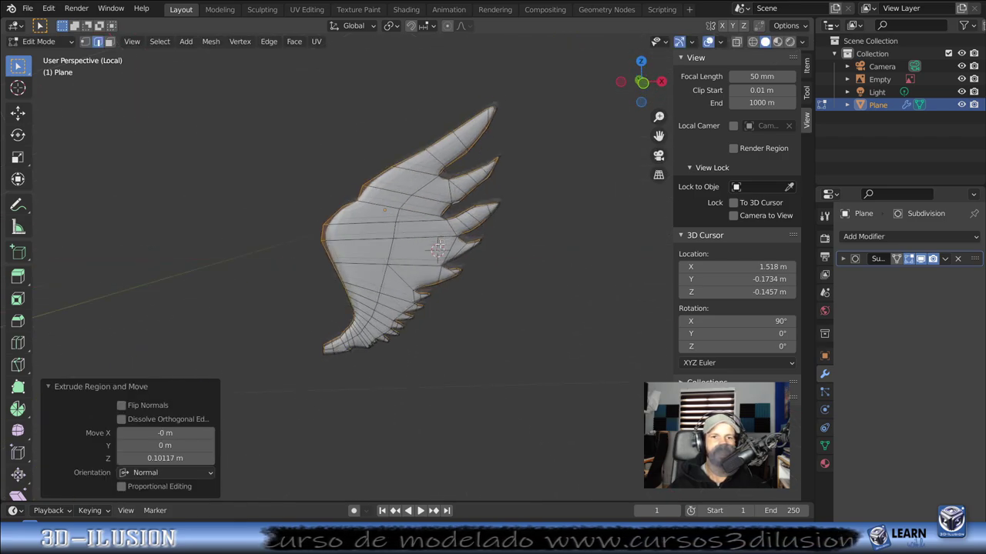
Step: Move the single edge at the feather gap up and left to tidy it
{"action": "key", "text": "Tab"}
{"action": "middle_click_drag", "start_coordinate": [421, 297], "coordinate": [392, 298]}
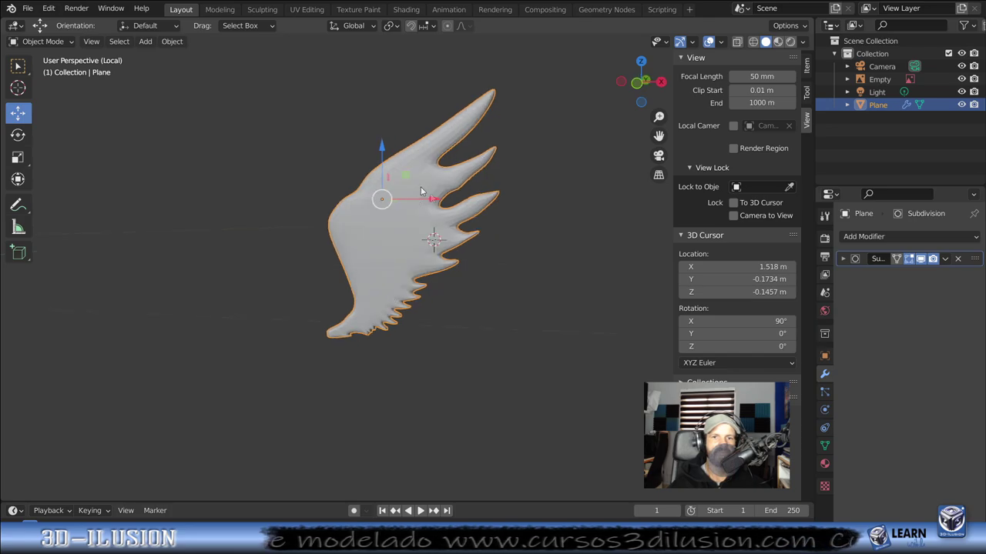
{"action": "key", "text": "Tab"}
{"action": "scroll", "coordinate": [427, 200], "scroll_direction": "up", "scroll_amount": 3}
{"action": "scroll", "coordinate": [436, 208], "scroll_direction": "up", "scroll_amount": 2}
{"action": "scroll", "coordinate": [439, 214], "scroll_direction": "up", "scroll_amount": 2}
{"action": "scroll", "coordinate": [445, 220], "scroll_direction": "up", "scroll_amount": 2}
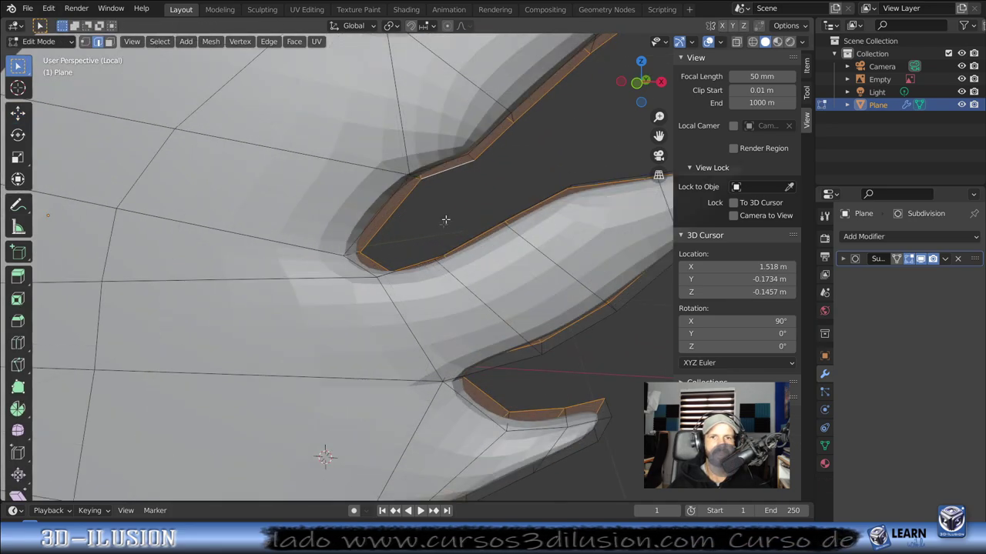
{"action": "middle_click_drag", "start_coordinate": [445, 220], "coordinate": [412, 216]}
{"action": "left_click", "coordinate": [359, 143]}
{"action": "middle_click_drag", "start_coordinate": [352, 154], "coordinate": [410, 198]}
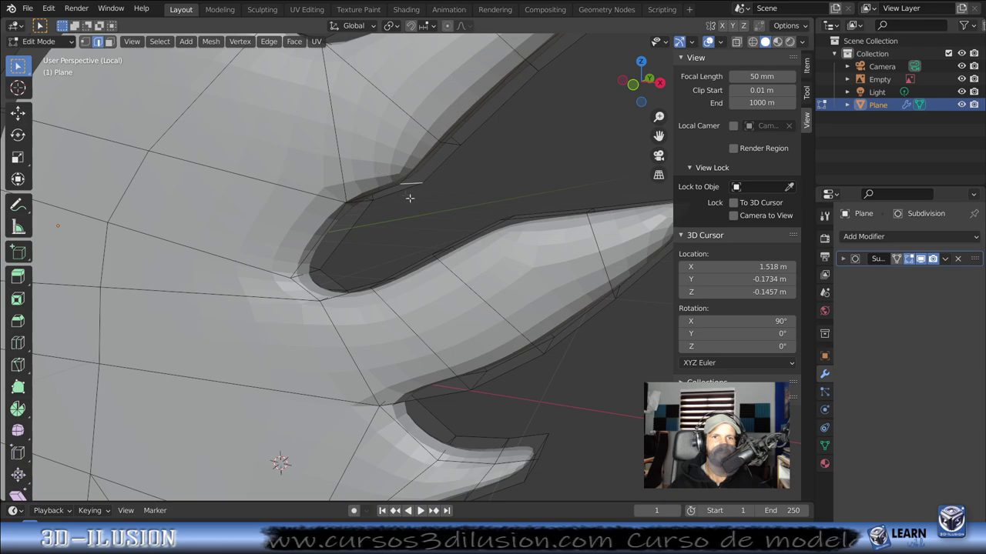
{"action": "key", "text": "g"}
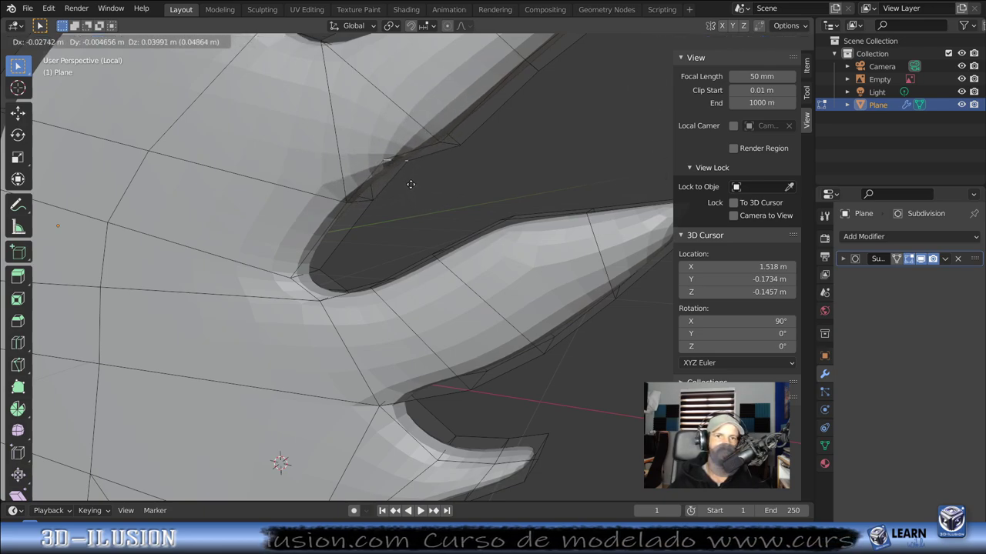
{"action": "left_click", "coordinate": [411, 185]}
{"action": "scroll", "coordinate": [410, 185], "scroll_direction": "down", "scroll_amount": 5}
Step: Apply Shade Smooth to the wing in Object Mode
{"action": "key", "text": "Tab"}
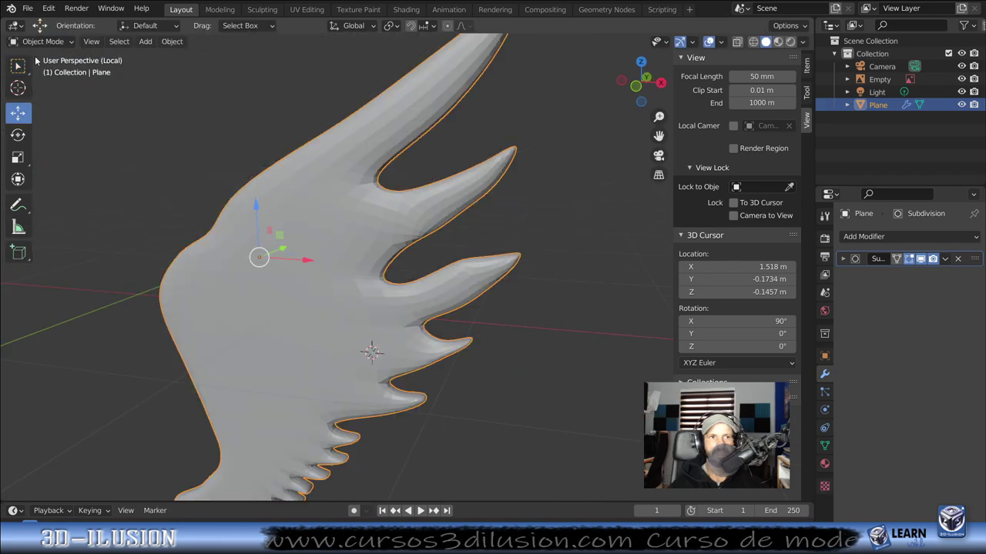
{"action": "right_click", "coordinate": [417, 166]}
{"action": "left_click", "coordinate": [356, 164]}
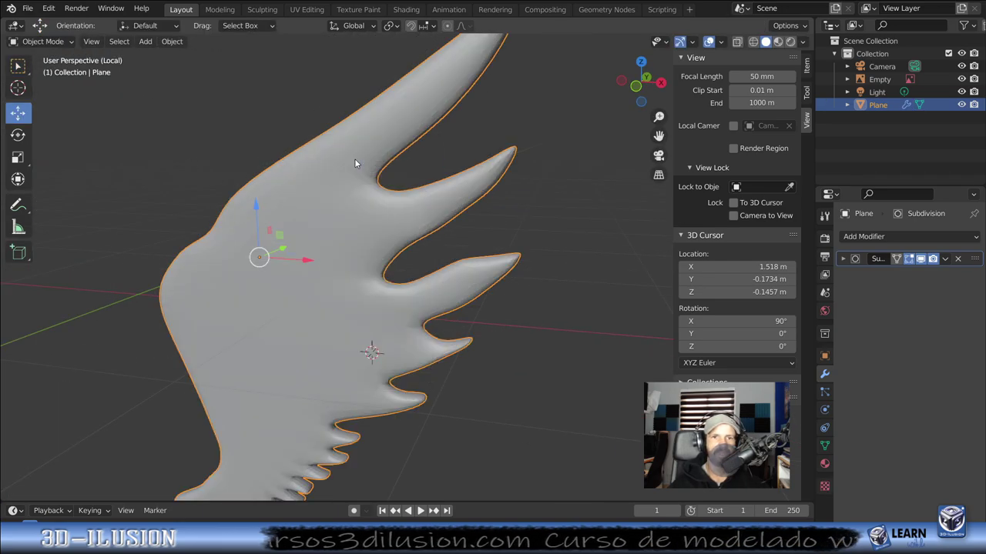
{"action": "scroll", "coordinate": [452, 242], "scroll_direction": "down", "scroll_amount": 4}
{"action": "middle_click_drag", "start_coordinate": [472, 238], "coordinate": [459, 239]}
{"action": "right_click", "coordinate": [460, 238], "text": "shift"}
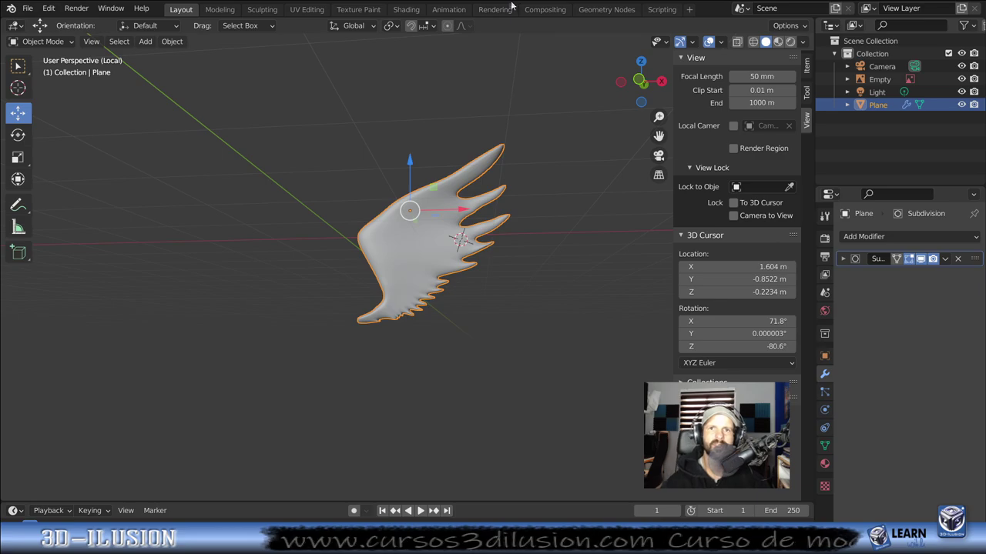
Step: Preview the wings in the Shading workspace from a top view, then return to Layout
{"action": "left_click", "coordinate": [406, 9]}
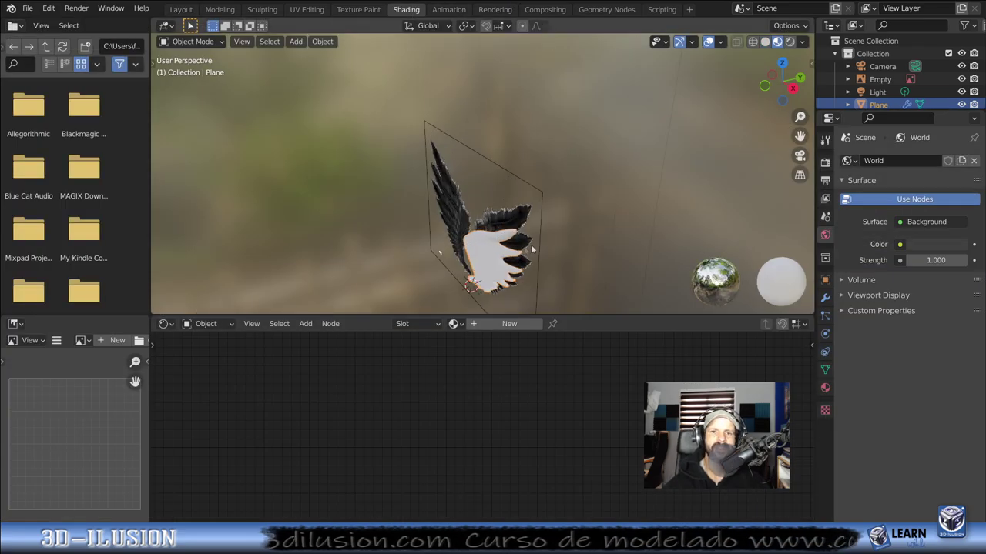
{"action": "middle_click_drag", "start_coordinate": [555, 193], "coordinate": [631, 194]}
{"action": "middle_click_drag", "start_coordinate": [594, 226], "coordinate": [547, 166], "text": "shift"}
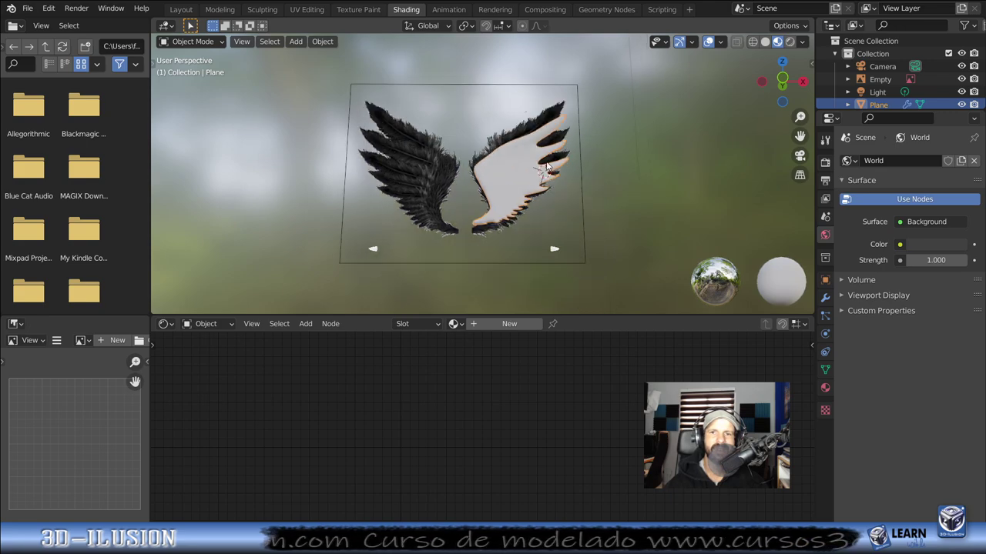
{"action": "key", "text": "KP_7"}
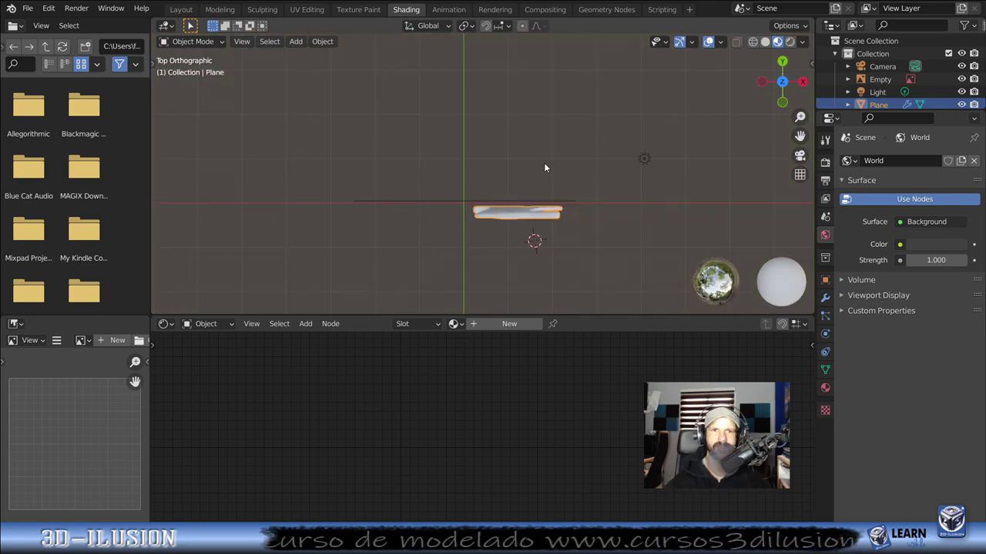
{"action": "left_click", "coordinate": [179, 9]}
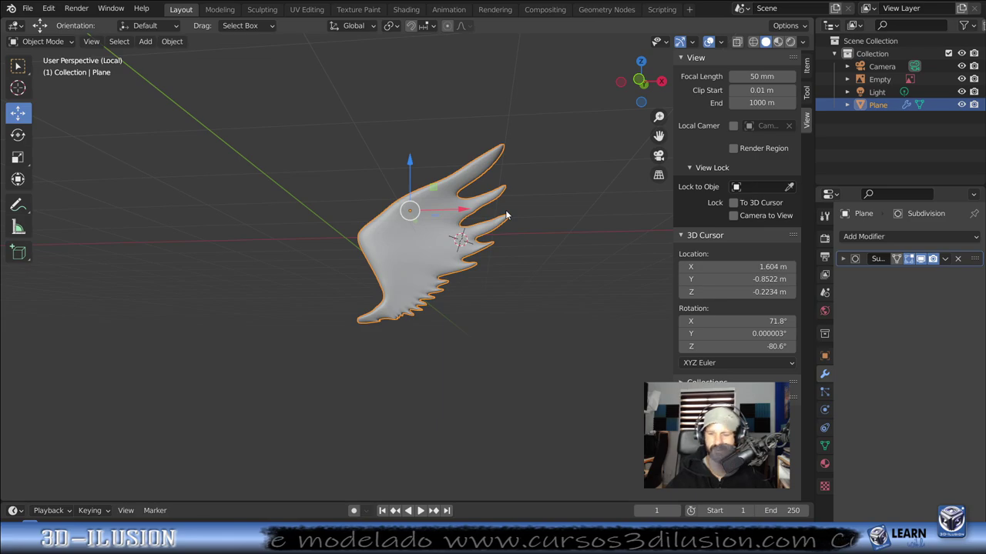
Step: Exit local view, then in front view rotate the wing slightly and shift it along X to match the reference
{"action": "key", "text": "KP_Divide"}
{"action": "key", "text": "KP_1"}
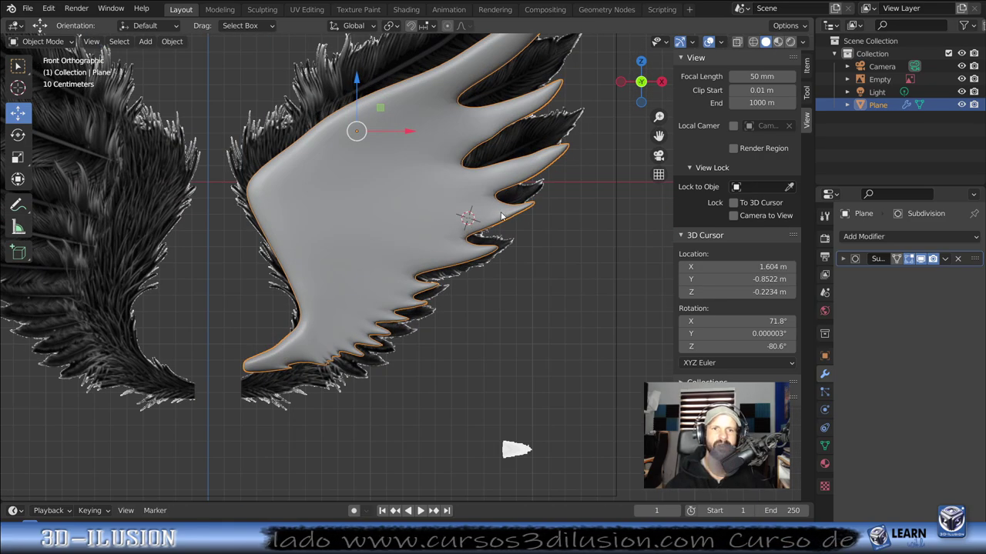
{"action": "scroll", "coordinate": [533, 269], "scroll_direction": "down", "scroll_amount": 1}
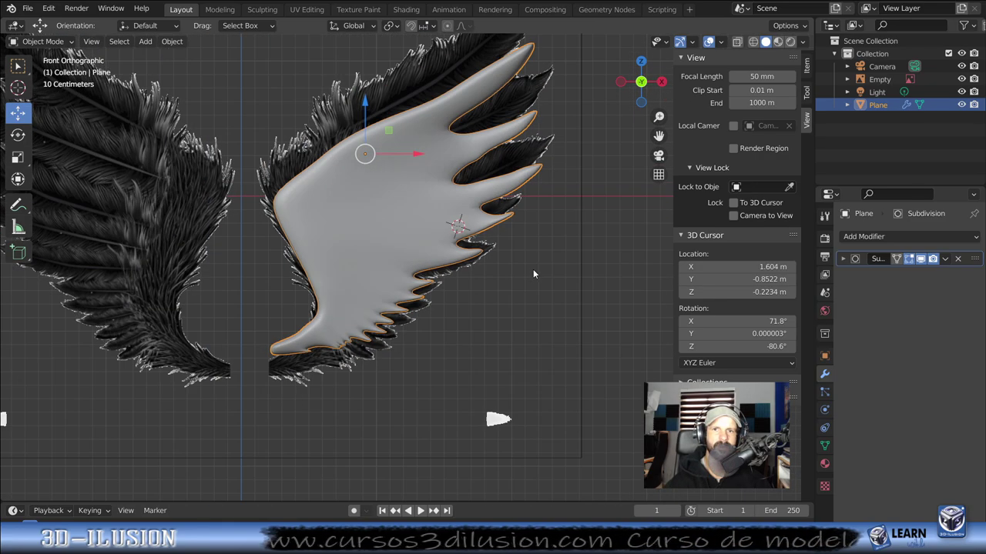
{"action": "key", "text": "r"}
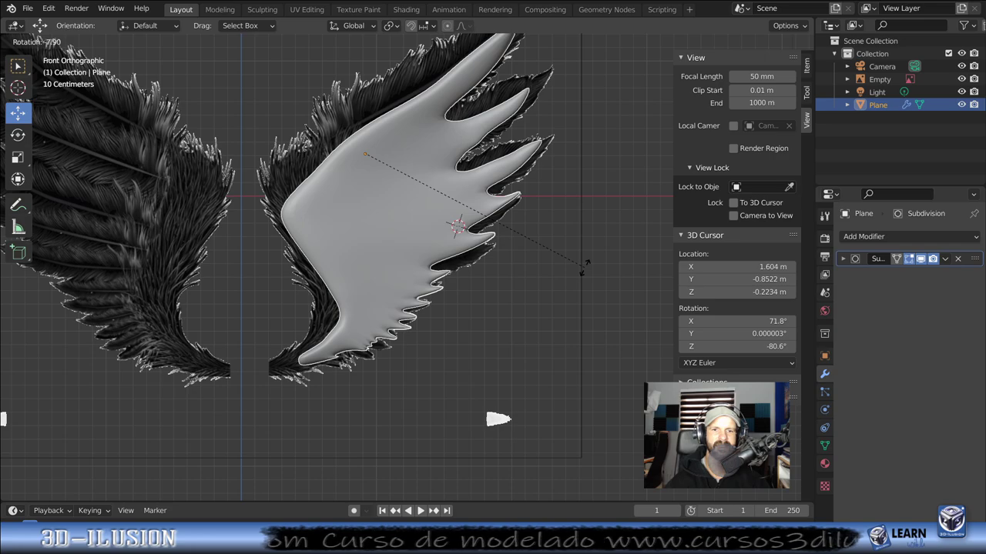
{"action": "left_click", "coordinate": [577, 231]}
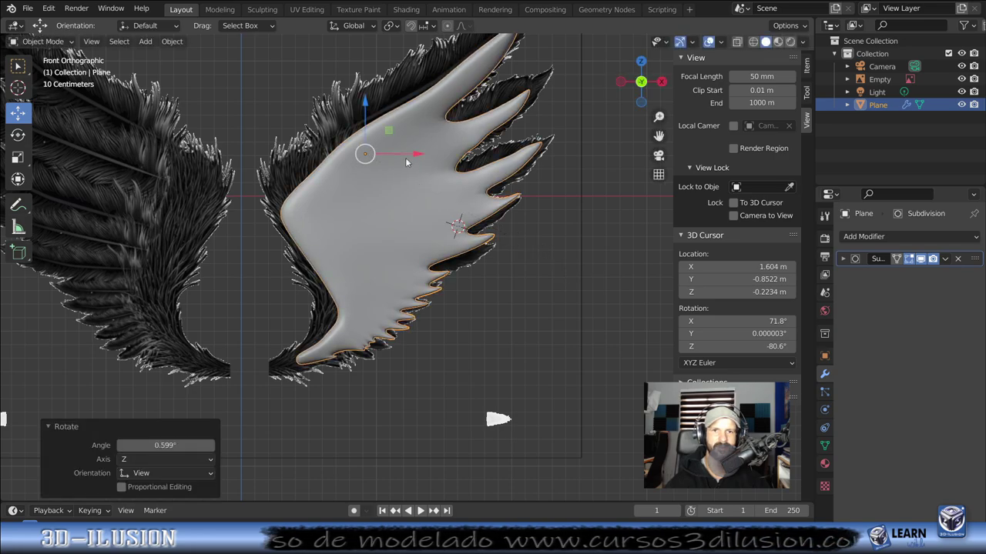
{"action": "key", "text": "g"}
{"action": "key", "text": "x"}
{"action": "left_click", "coordinate": [408, 154]}
{"action": "scroll", "coordinate": [410, 176], "scroll_direction": "down", "scroll_amount": 3}
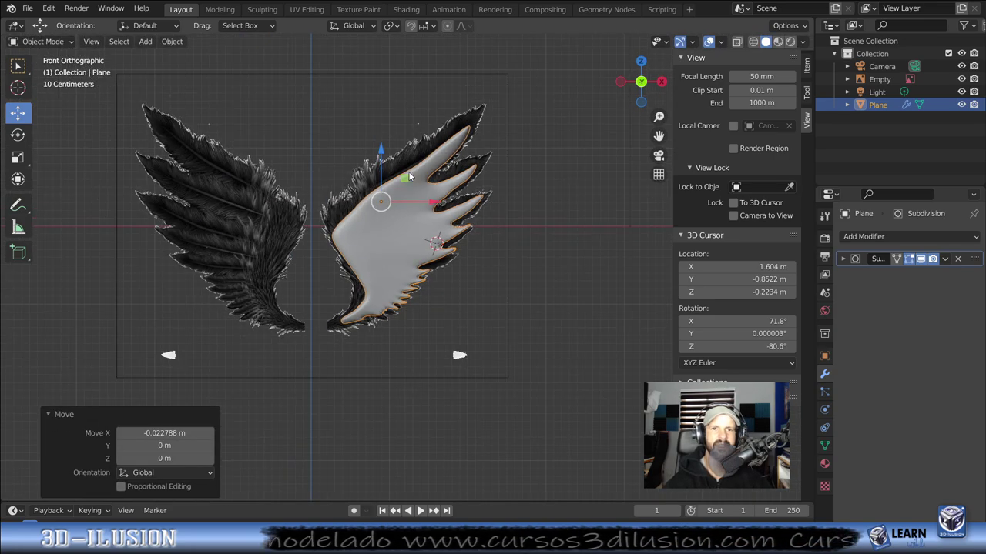
{"action": "left_click", "coordinate": [402, 10]}
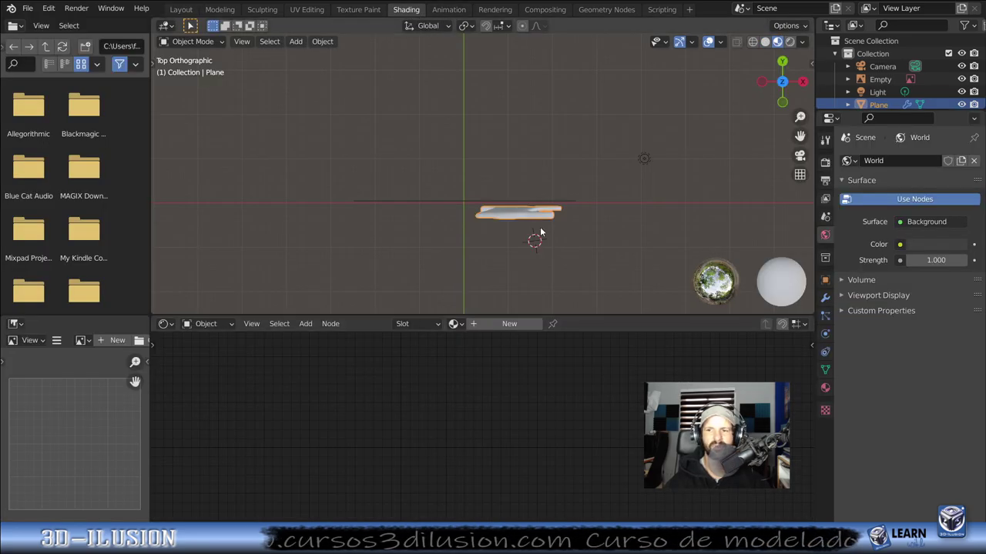
Step: Create a new material on the Plane and name it ALAS
{"action": "left_click", "coordinate": [170, 325]}
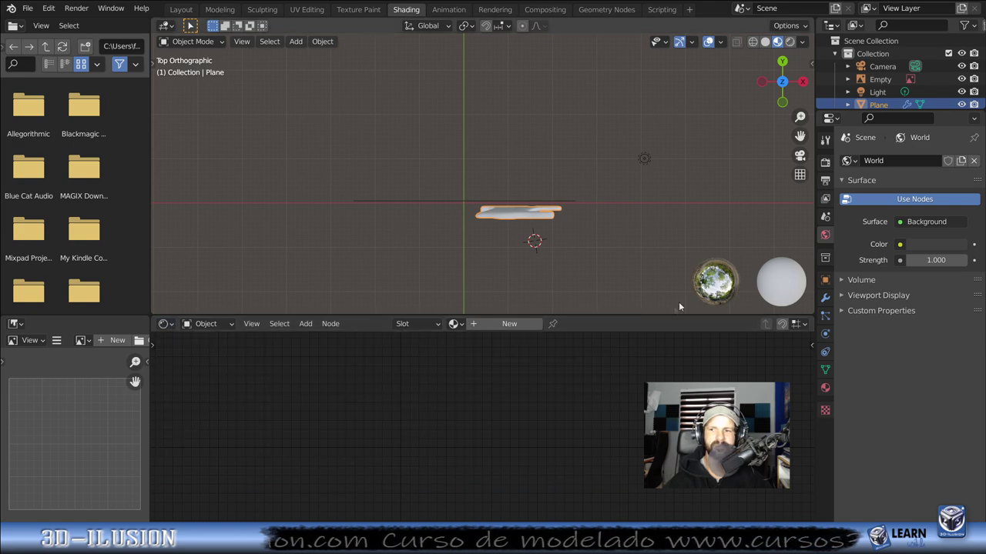
{"action": "left_click", "coordinate": [825, 388]}
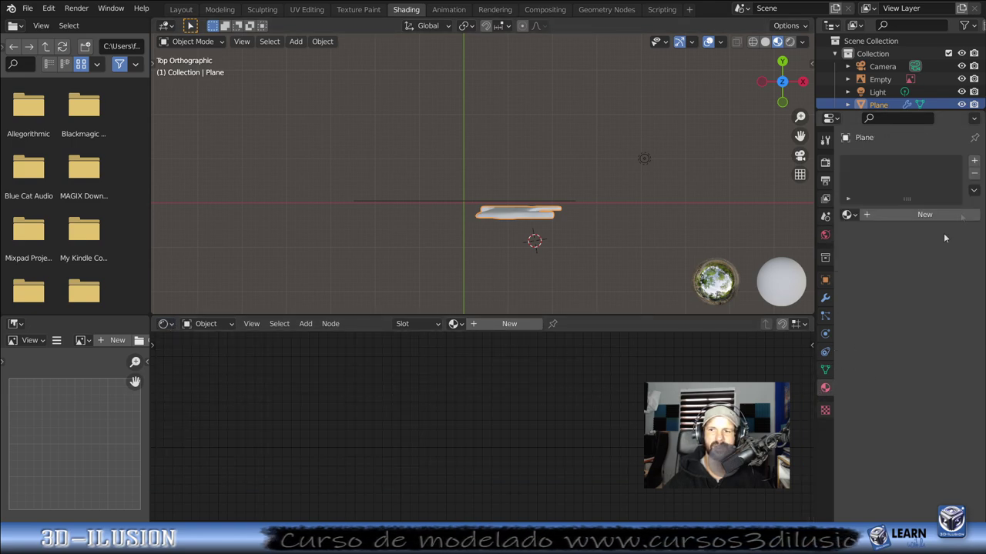
{"action": "left_click", "coordinate": [926, 214]}
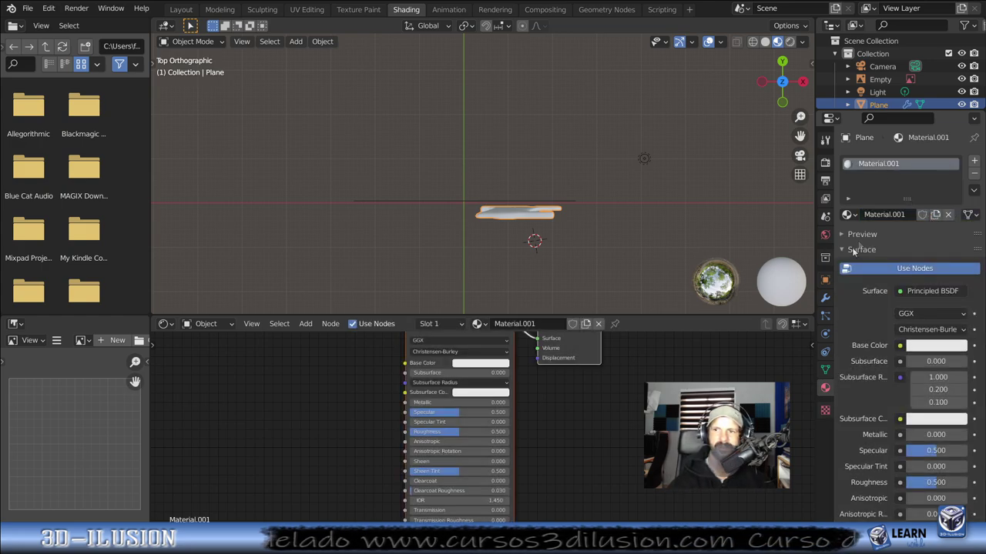
{"action": "double_click", "coordinate": [861, 167]}
{"action": "type", "text": "SNS"}
{"action": "type", "text": "ALAS"}
{"action": "key", "text": "Return"}
Step: Add an Image Texture node and connect its Color to the shader's Base Color
{"action": "key", "text": "Home"}
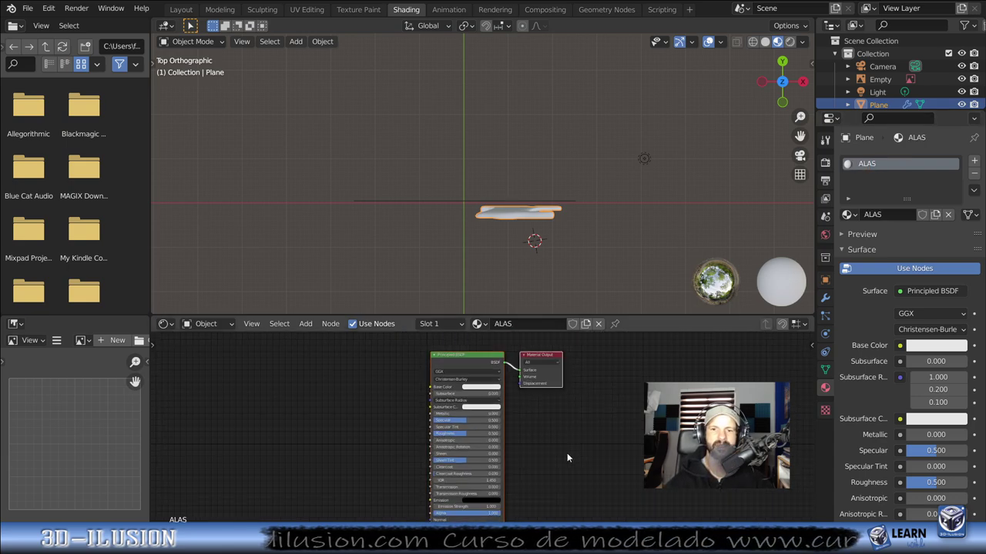
{"action": "mouse_move", "coordinate": [273, 349]}
{"action": "middle_mouse_down"}
{"action": "mouse_move", "coordinate": [408, 390]}
{"action": "mouse_move", "coordinate": [393, 391]}
{"action": "middle_mouse_up"}
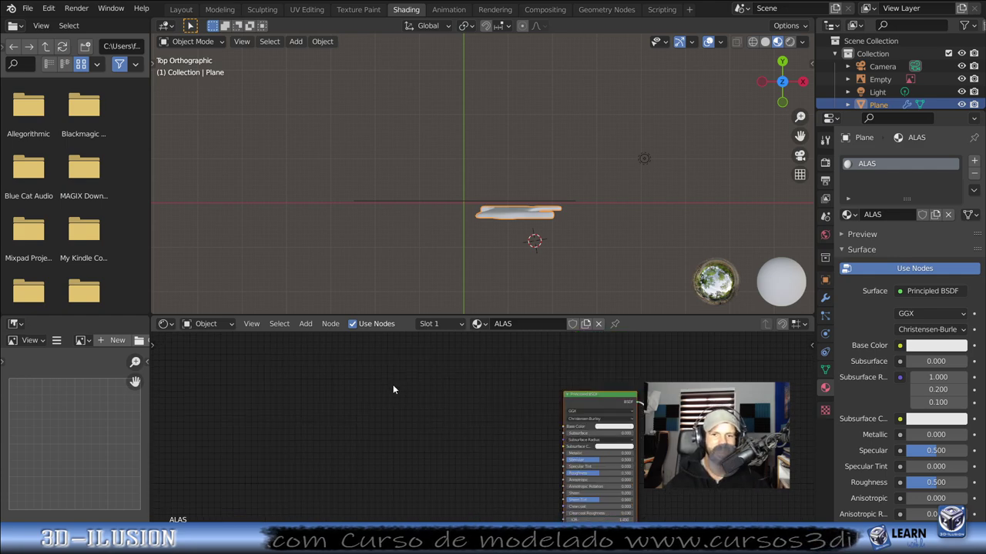
{"action": "key", "text": "shift+a"}
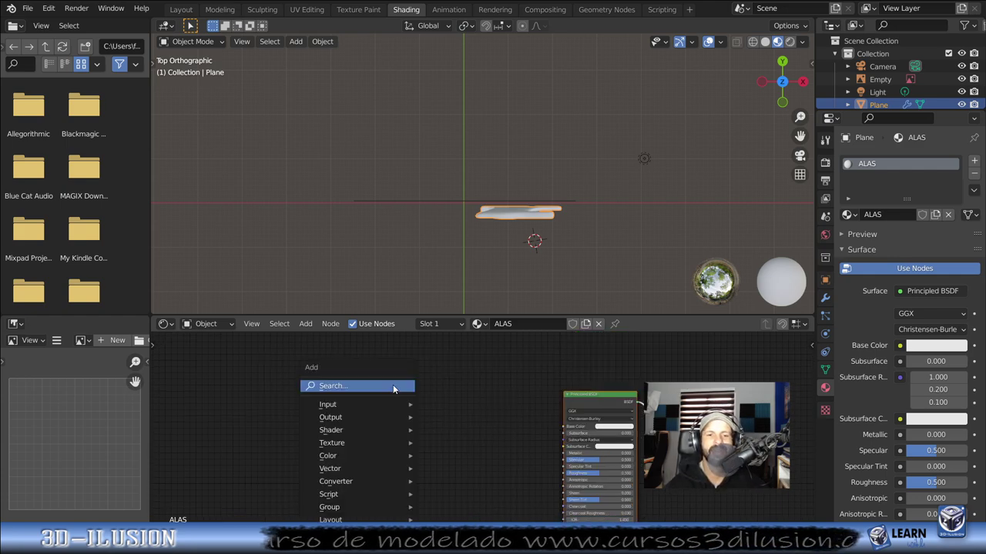
{"action": "mouse_move", "coordinate": [332, 443]}
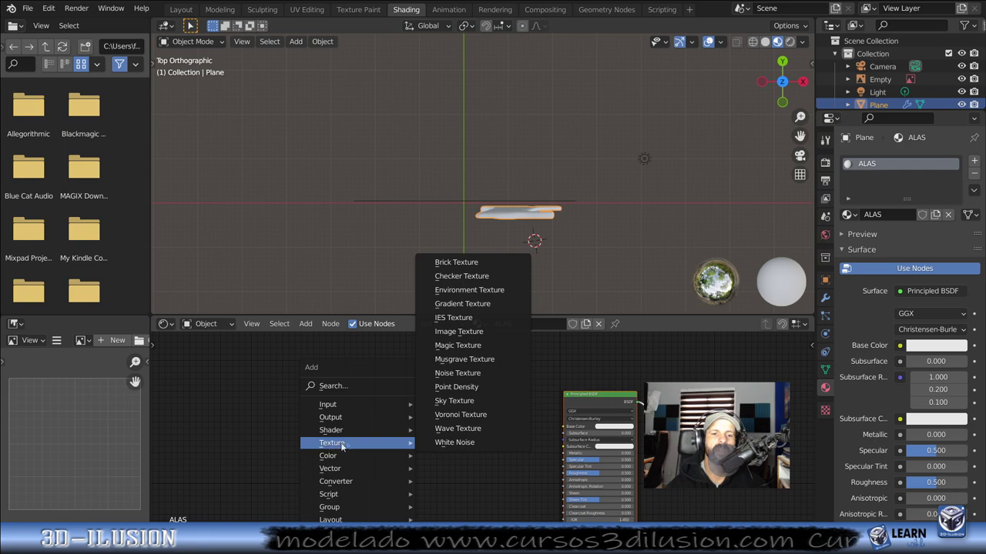
{"action": "left_click", "coordinate": [460, 337]}
{"action": "left_click", "coordinate": [472, 386]}
{"action": "scroll", "coordinate": [469, 374], "scroll_direction": "up", "scroll_amount": 2}
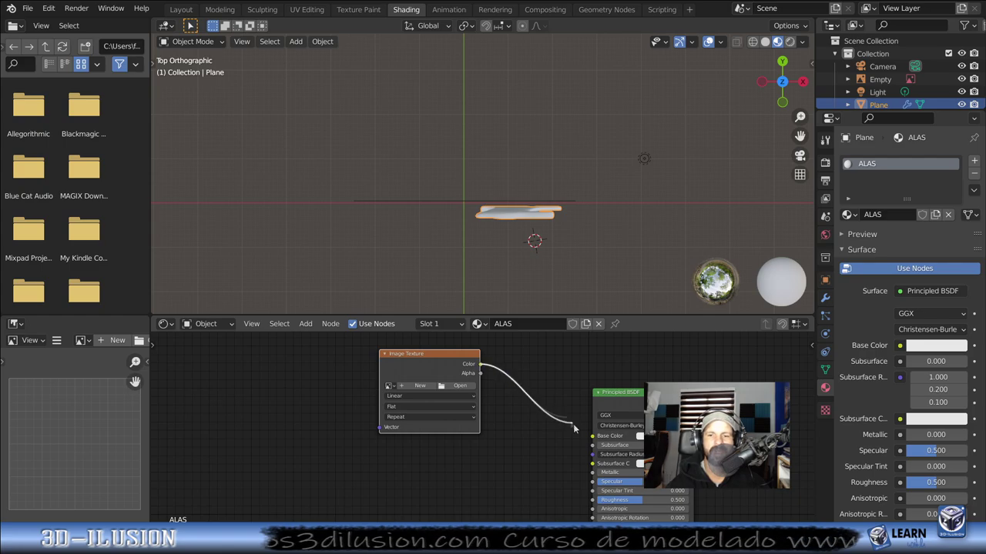
{"action": "left_click_drag", "start_coordinate": [479, 364], "coordinate": [592, 436]}
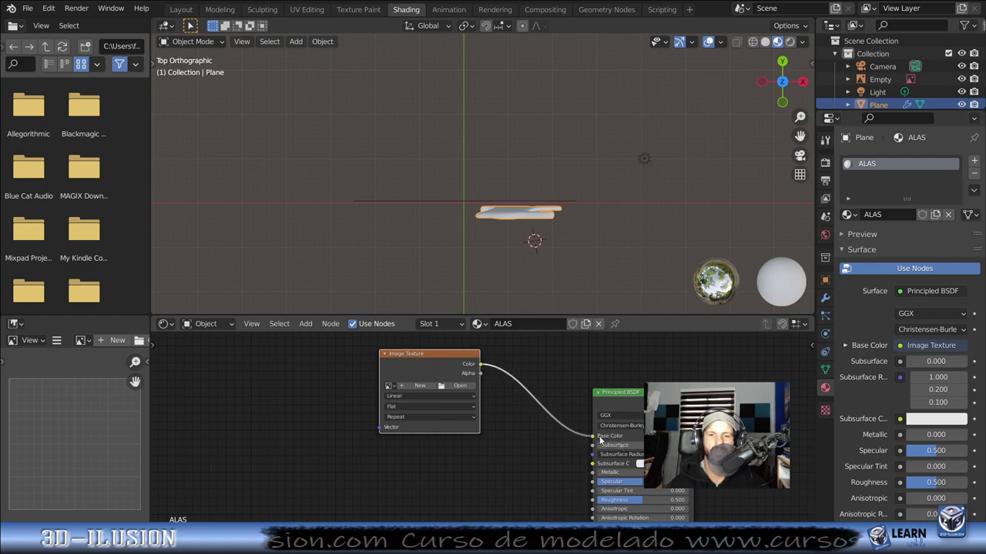
Step: Load the wing PNG from the alas folder on the D: drive into the image texture
{"action": "left_click", "coordinate": [459, 386]}
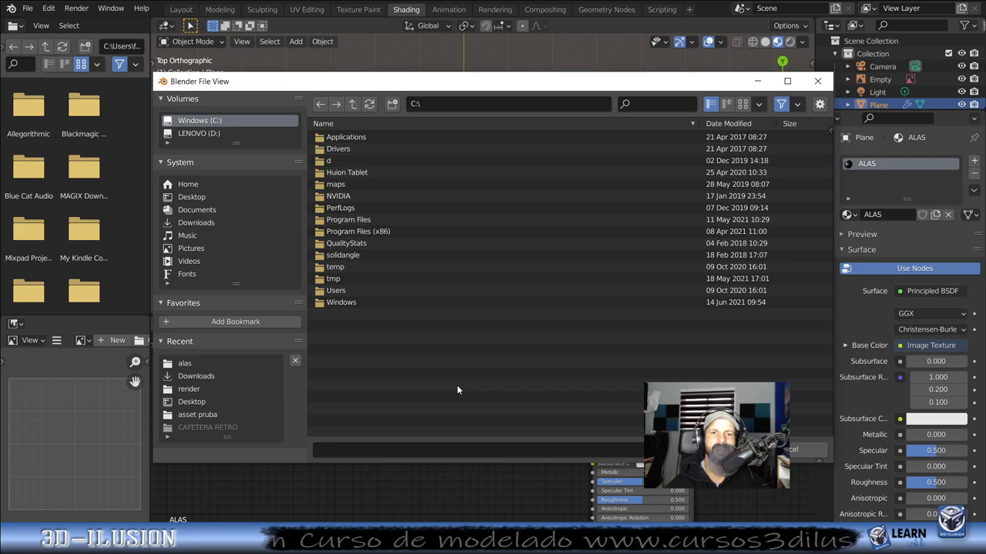
{"action": "left_click", "coordinate": [210, 134]}
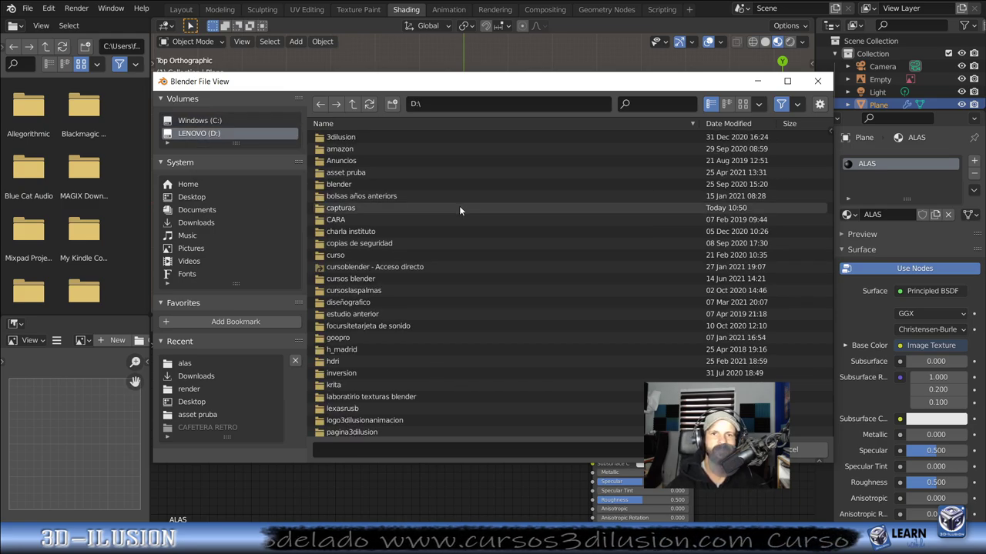
{"action": "scroll", "coordinate": [406, 229], "scroll_direction": "down", "scroll_amount": 3}
{"action": "scroll", "coordinate": [406, 229], "scroll_direction": "down", "scroll_amount": 2}
{"action": "scroll", "coordinate": [406, 229], "scroll_direction": "down", "scroll_amount": 2}
{"action": "scroll", "coordinate": [406, 230], "scroll_direction": "down", "scroll_amount": 2}
{"action": "scroll", "coordinate": [405, 231], "scroll_direction": "down", "scroll_amount": 2}
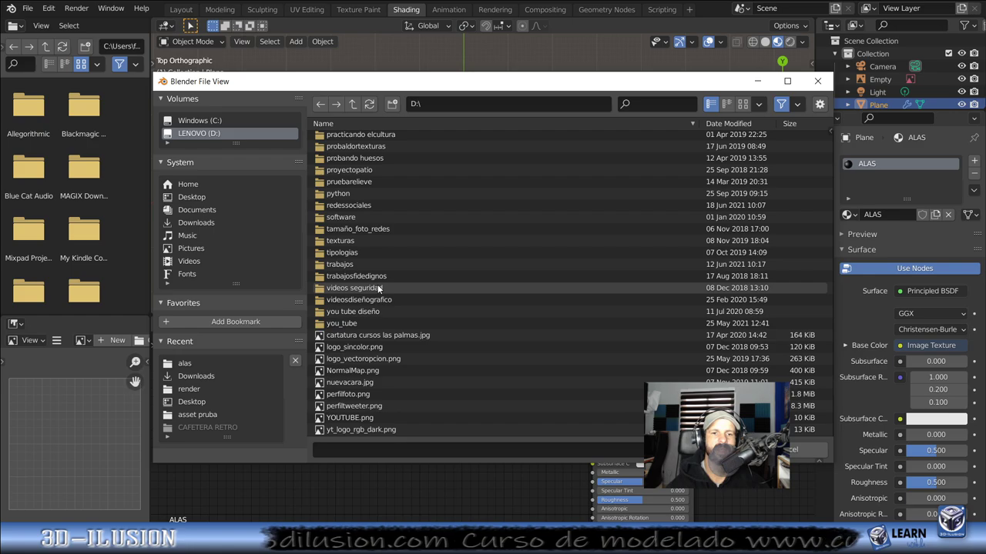
{"action": "scroll", "coordinate": [378, 284], "scroll_direction": "up", "scroll_amount": 5}
{"action": "scroll", "coordinate": [384, 279], "scroll_direction": "up", "scroll_amount": 5}
{"action": "scroll", "coordinate": [383, 277], "scroll_direction": "up", "scroll_amount": 5}
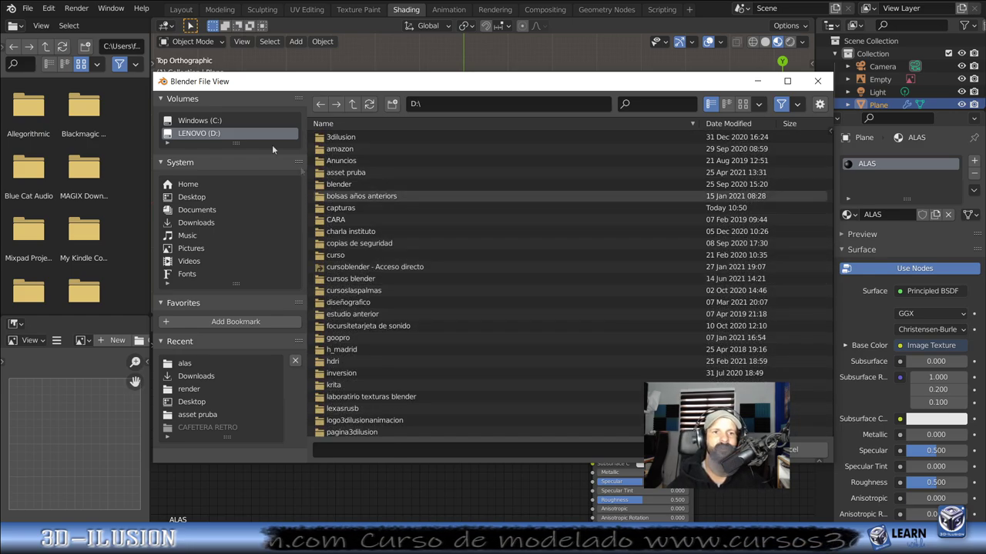
{"action": "left_click", "coordinate": [202, 196]}
{"action": "double_click", "coordinate": [346, 140]}
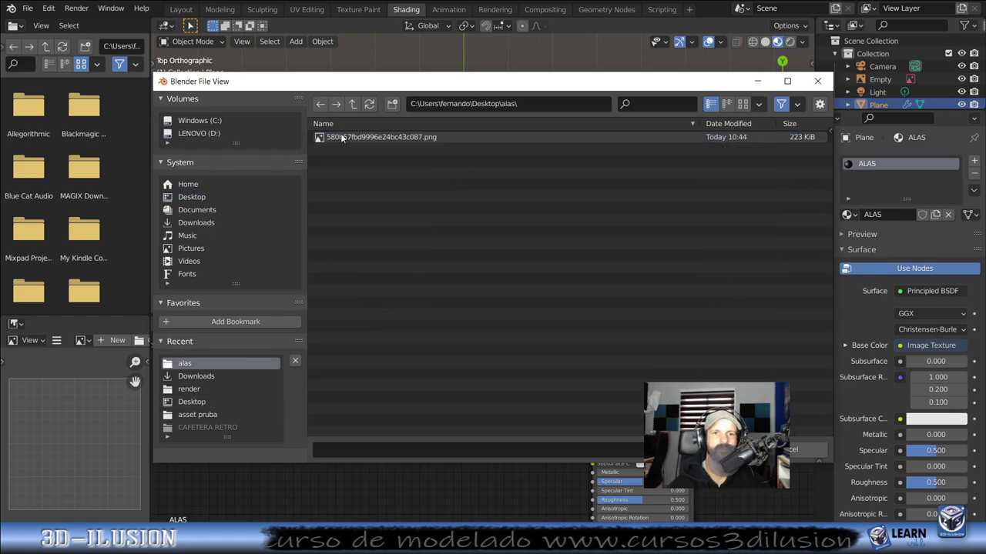
{"action": "double_click", "coordinate": [350, 139]}
Step: Orbit to see the textured wings, then move to the UV Editing workspace
{"action": "mouse_move", "coordinate": [431, 147]}
{"action": "middle_mouse_down"}
{"action": "mouse_move", "coordinate": [499, 128]}
{"action": "mouse_move", "coordinate": [515, 93]}
{"action": "middle_mouse_up"}
{"action": "scroll", "coordinate": [546, 187], "scroll_direction": "up", "scroll_amount": 5}
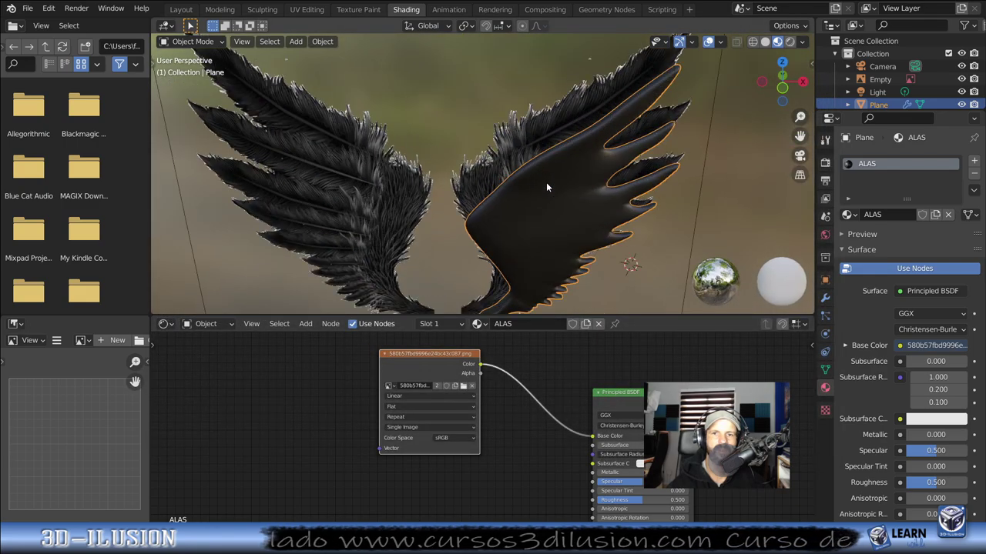
{"action": "left_click", "coordinate": [307, 9]}
Step: Select the right wing's geometry and project its UVs from the front view
{"action": "middle_click_drag", "start_coordinate": [654, 293], "coordinate": [678, 269]}
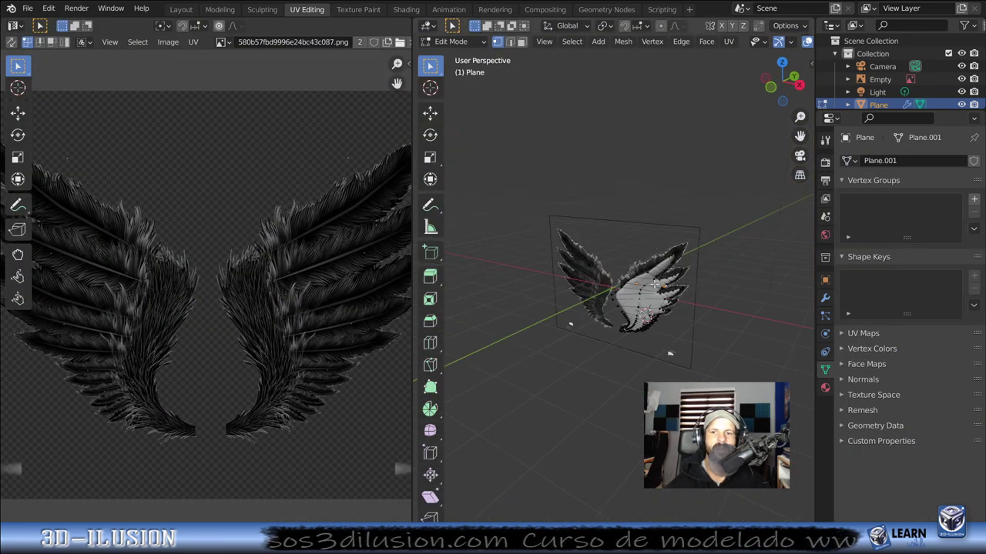
{"action": "scroll", "coordinate": [684, 269], "scroll_direction": "up", "scroll_amount": 3}
{"action": "key", "text": "l"}
{"action": "scroll", "coordinate": [693, 247], "scroll_direction": "up", "scroll_amount": 1}
{"action": "scroll", "coordinate": [705, 218], "scroll_direction": "up", "scroll_amount": 1}
{"action": "key", "text": "u"}
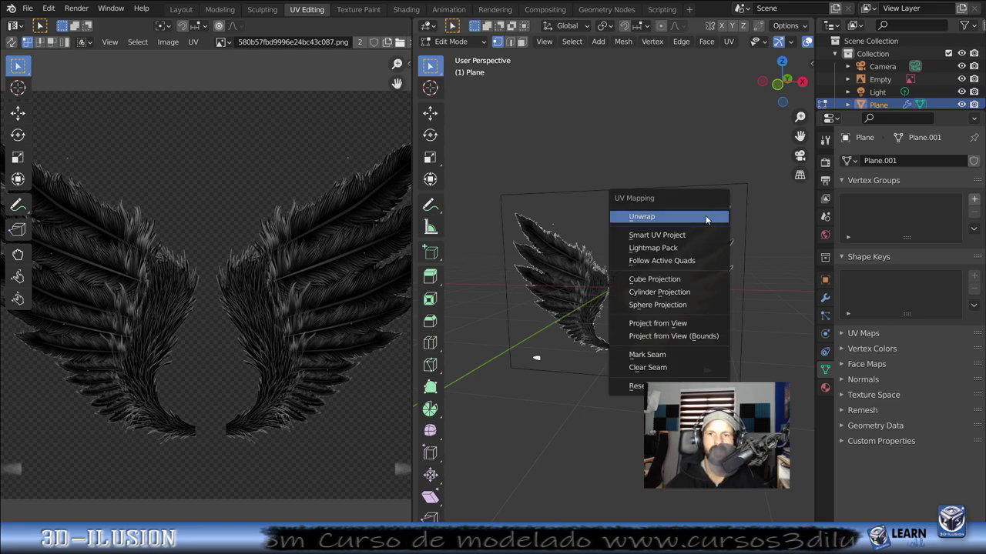
{"action": "left_click", "coordinate": [706, 219]}
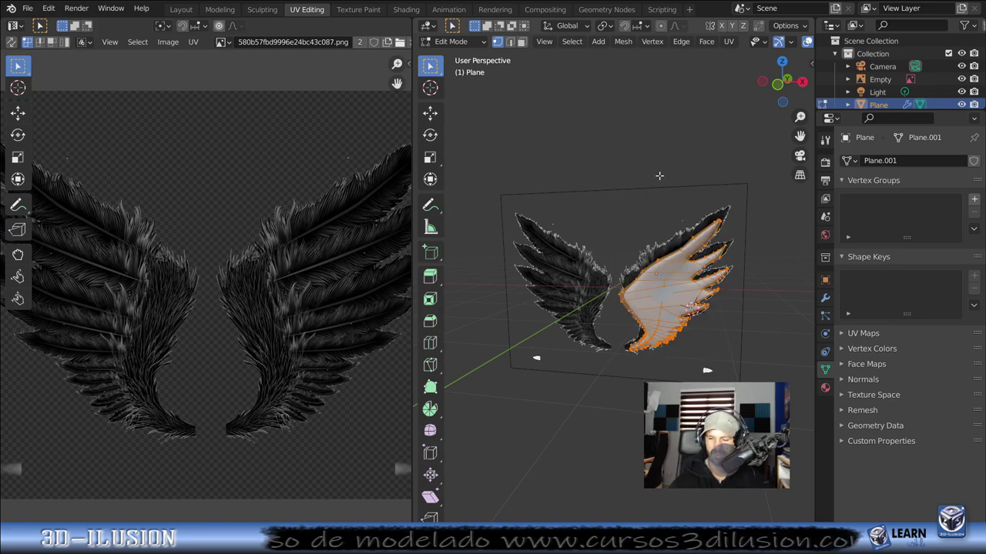
{"action": "key", "text": "KP_1"}
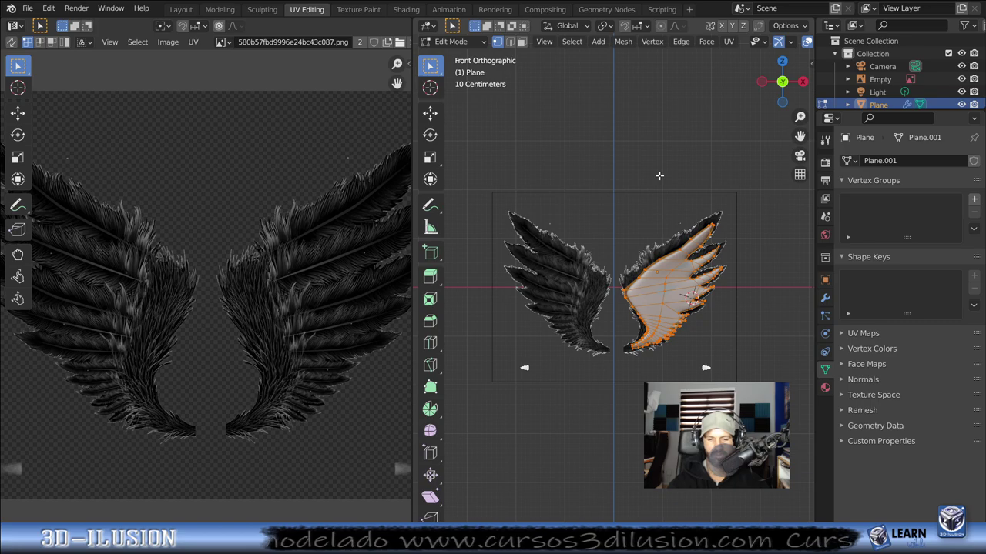
{"action": "key", "text": "u"}
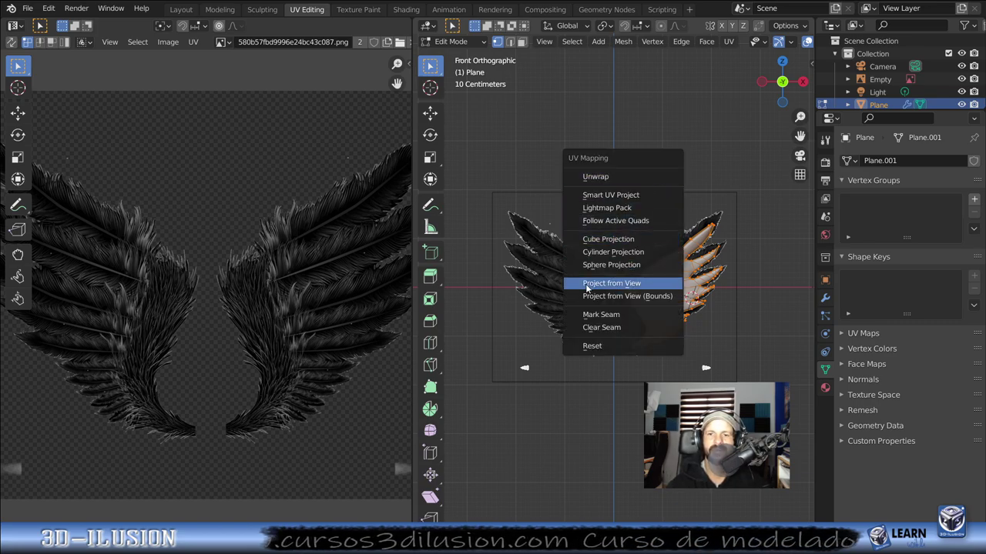
{"action": "left_click", "coordinate": [637, 285]}
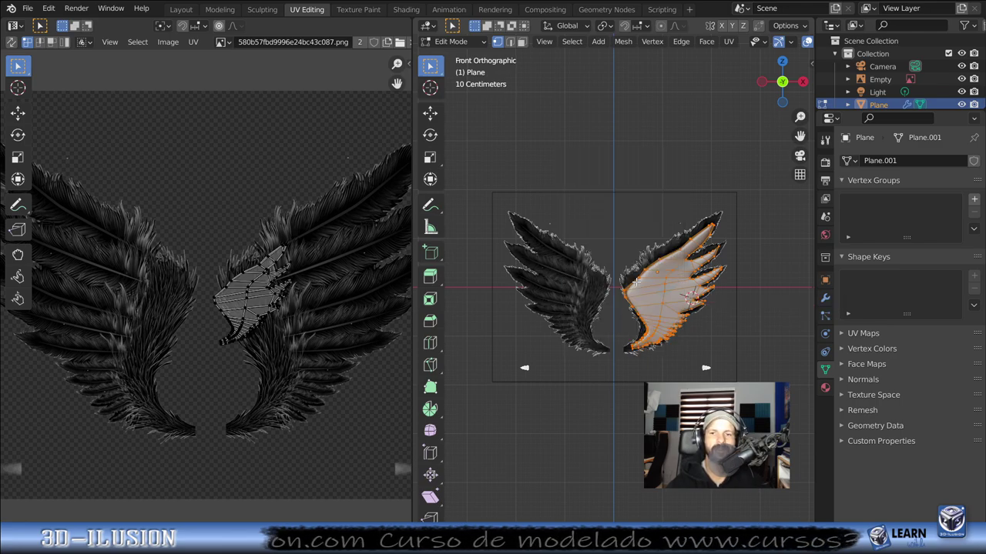
Step: Scale the wing's UV island up and move it over the right wing of the image
{"action": "scroll", "coordinate": [306, 293], "scroll_direction": "down", "scroll_amount": 1}
{"action": "scroll", "coordinate": [306, 293], "scroll_direction": "down", "scroll_amount": 1}
{"action": "middle_click_drag", "start_coordinate": [306, 293], "coordinate": [278, 247]}
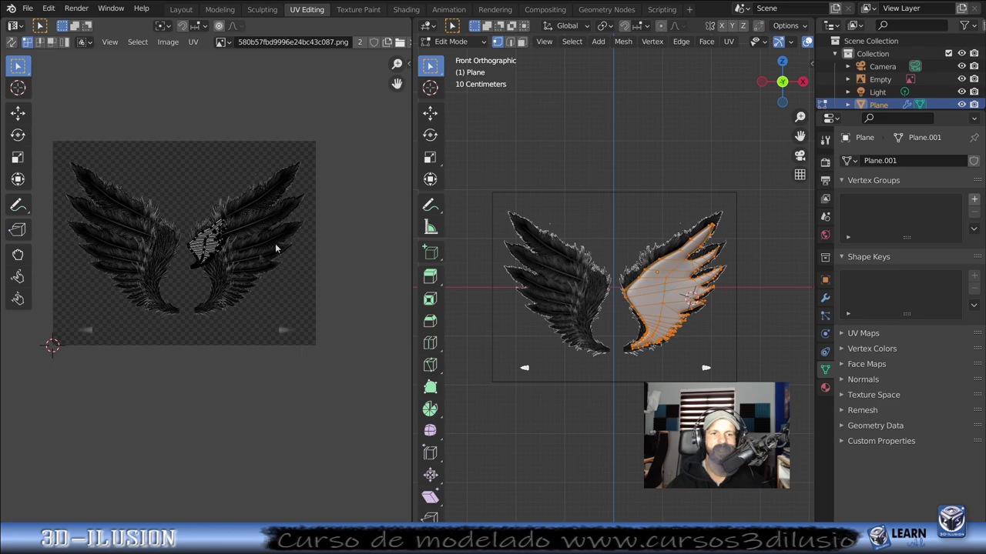
{"action": "left_click_drag", "start_coordinate": [191, 234], "coordinate": [276, 291]}
{"action": "left_click_drag", "start_coordinate": [180, 217], "coordinate": [256, 308]}
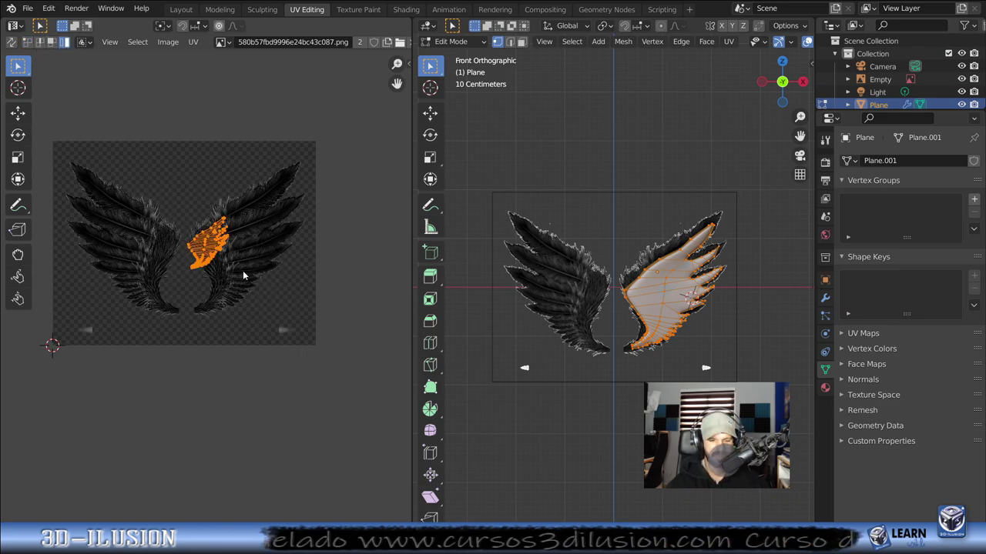
{"action": "key", "text": "s"}
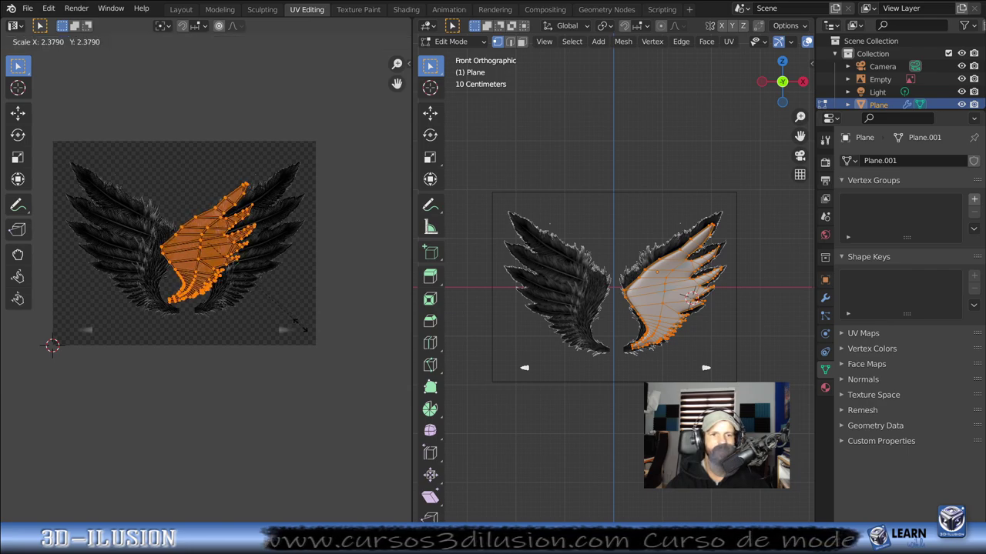
{"action": "left_click", "coordinate": [299, 327]}
{"action": "key", "text": "g"}
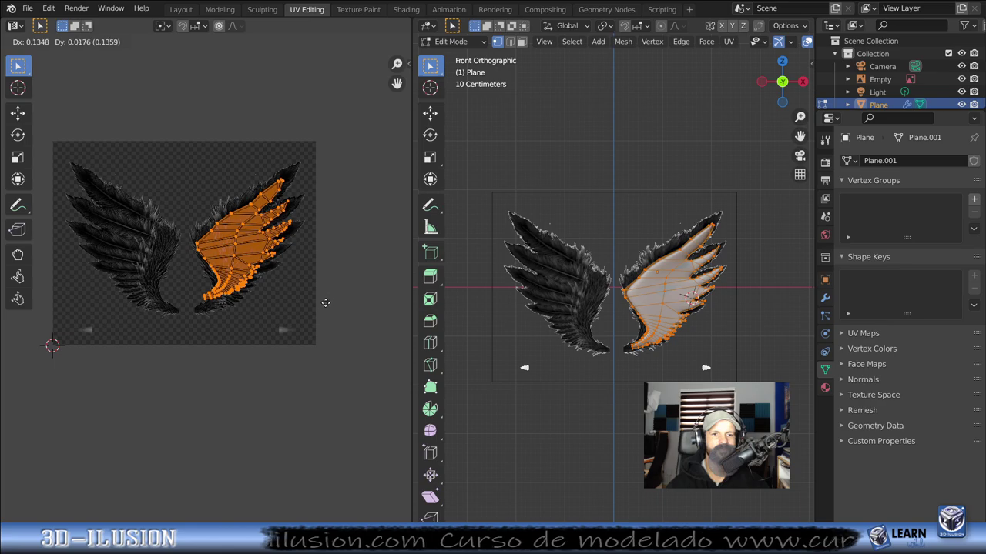
{"action": "left_click", "coordinate": [327, 305]}
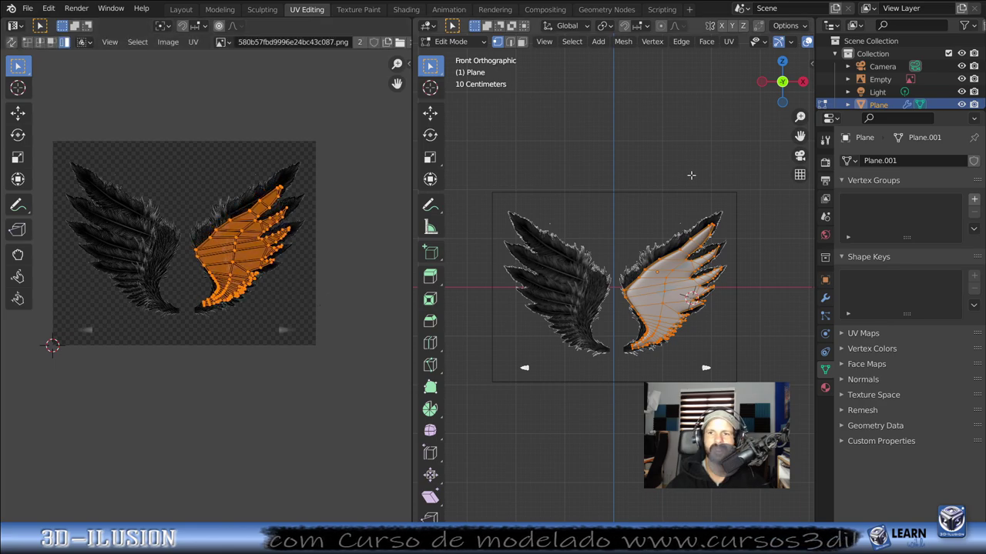
Step: Preview the wing in material shading and inspect the texture in Object Mode
{"action": "scroll", "coordinate": [762, 54], "scroll_direction": "down", "scroll_amount": 2}
{"action": "right_click", "coordinate": [718, 66], "text": "shift"}
{"action": "scroll", "coordinate": [747, 45], "scroll_direction": "down", "scroll_amount": 5}
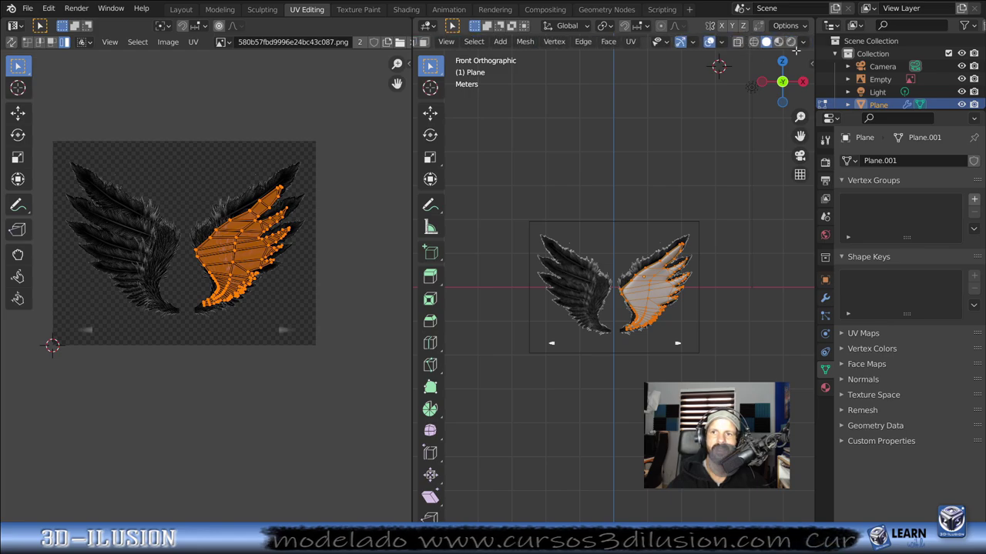
{"action": "left_click", "coordinate": [778, 42]}
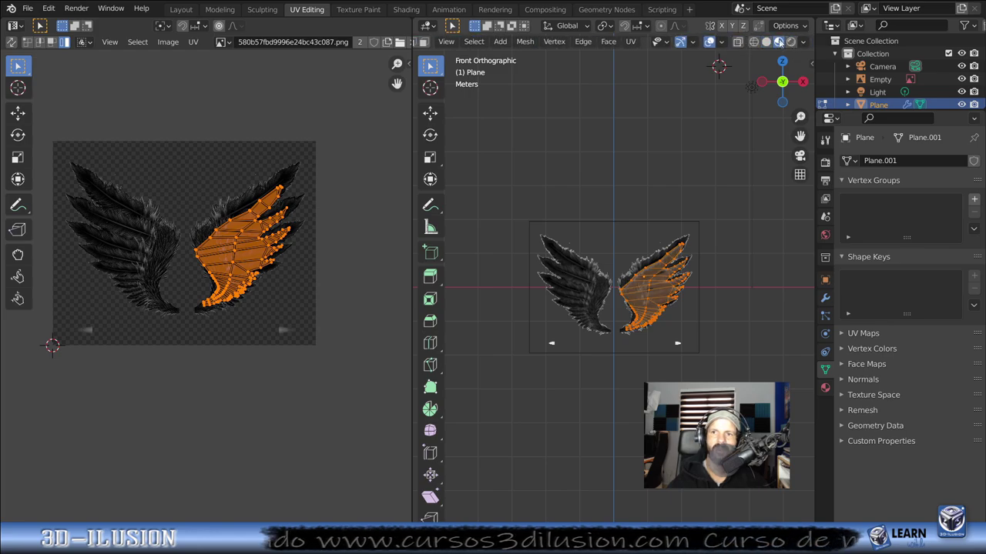
{"action": "key", "text": "KP_Decimal"}
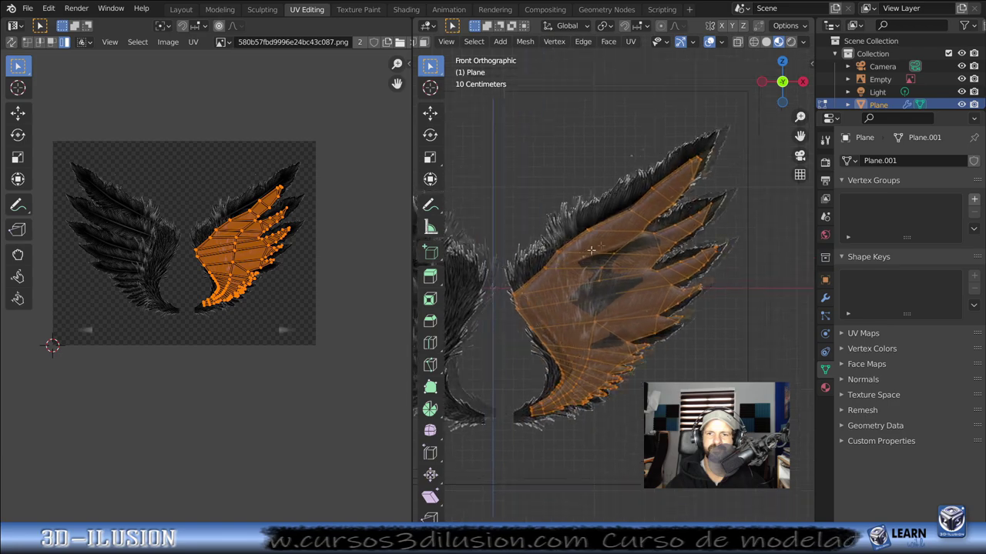
{"action": "key", "text": "Tab"}
{"action": "mouse_move", "coordinate": [671, 289]}
{"action": "middle_mouse_down"}
{"action": "mouse_move", "coordinate": [605, 234]}
{"action": "mouse_move", "coordinate": [595, 280]}
{"action": "mouse_move", "coordinate": [723, 288]}
{"action": "mouse_move", "coordinate": [720, 231]}
{"action": "mouse_move", "coordinate": [663, 204]}
{"action": "mouse_move", "coordinate": [613, 271]}
{"action": "mouse_move", "coordinate": [637, 294]}
{"action": "mouse_move", "coordinate": [681, 296]}
{"action": "mouse_move", "coordinate": [607, 292]}
{"action": "mouse_move", "coordinate": [542, 303]}
{"action": "mouse_move", "coordinate": [759, 285]}
{"action": "mouse_move", "coordinate": [813, 293]}
{"action": "mouse_move", "coordinate": [416, 293]}
{"action": "mouse_move", "coordinate": [661, 310]}
{"action": "mouse_move", "coordinate": [581, 302]}
{"action": "mouse_move", "coordinate": [468, 319]}
{"action": "mouse_move", "coordinate": [553, 326]}
{"action": "mouse_move", "coordinate": [576, 311]}
{"action": "middle_mouse_up"}
Step: Put the wing plane back into Edit Mode so its UVs show
{"action": "key", "text": "Tab"}
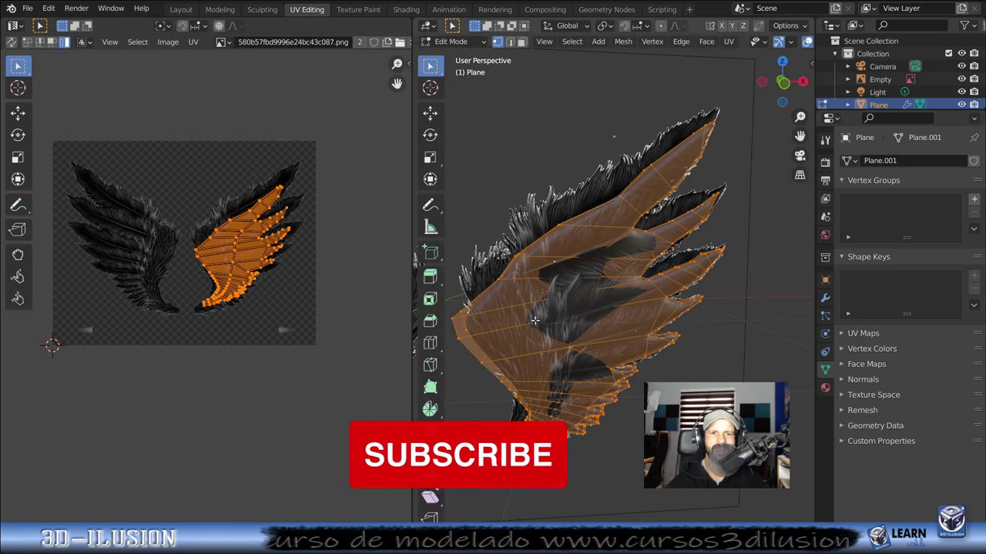
{"action": "scroll", "coordinate": [337, 314], "scroll_direction": "up", "scroll_amount": 2}
{"action": "scroll", "coordinate": [305, 245], "scroll_direction": "down", "scroll_amount": 2}
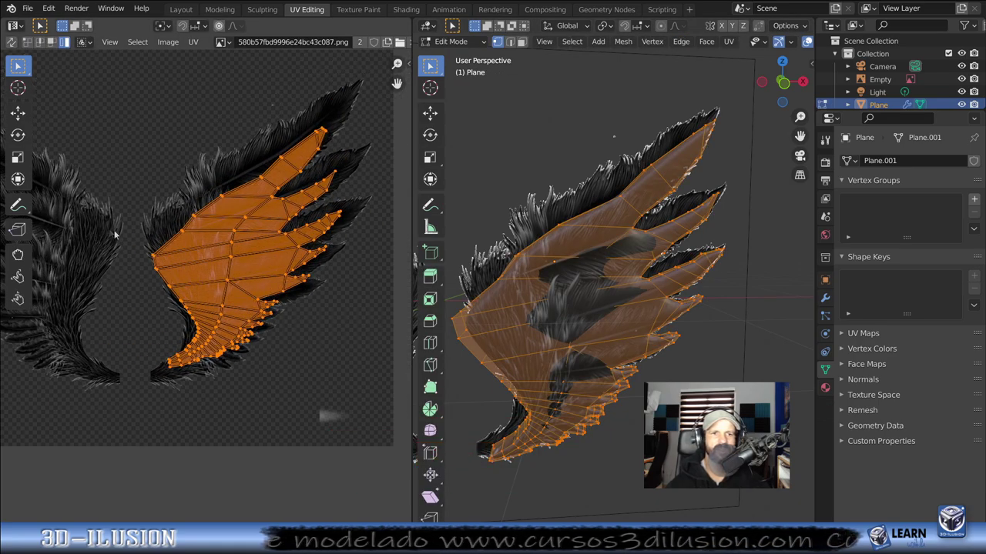
{"action": "key", "text": "Tab"}
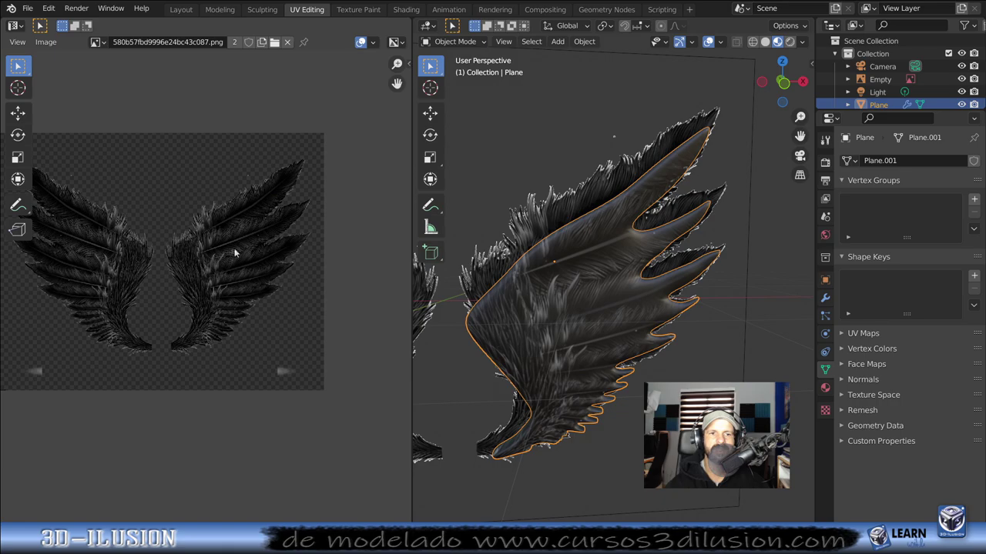
{"action": "key", "text": "Tab"}
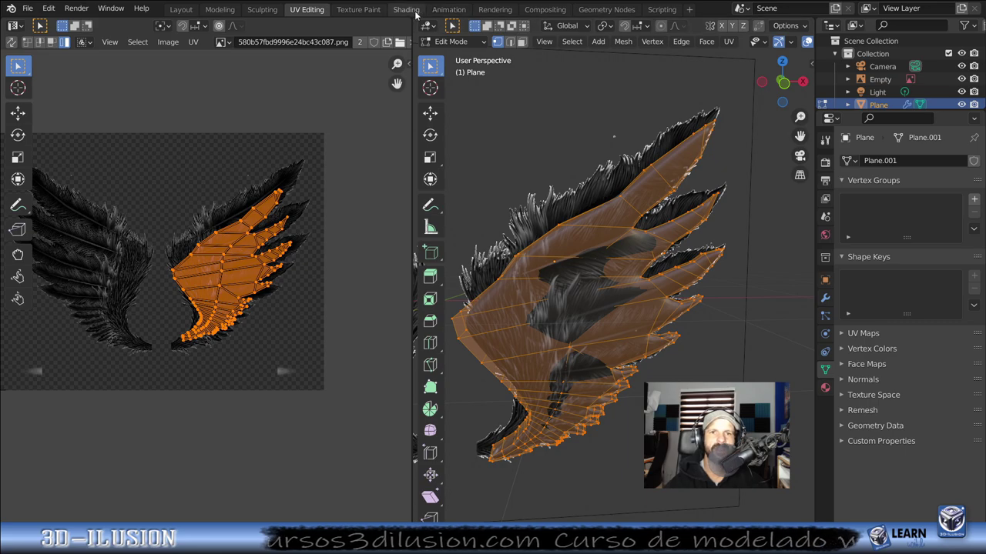
{"action": "left_click", "coordinate": [406, 10]}
Step: Add a Bump node and link its output into the Principled shader's Normal
{"action": "scroll", "coordinate": [578, 445], "scroll_direction": "down", "scroll_amount": 3}
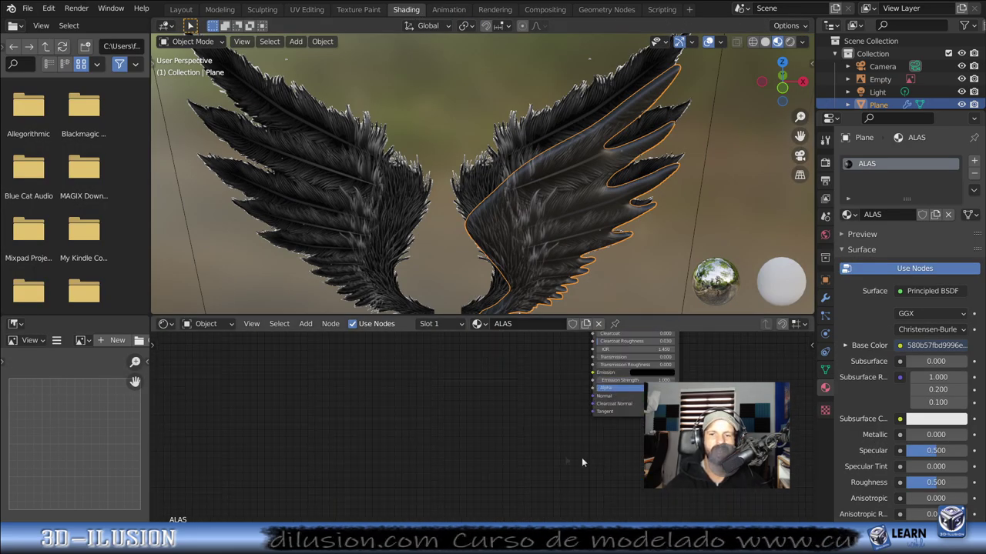
{"action": "middle_click_drag", "start_coordinate": [436, 396], "coordinate": [526, 346]}
{"action": "scroll", "coordinate": [395, 398], "scroll_direction": "up", "scroll_amount": 3}
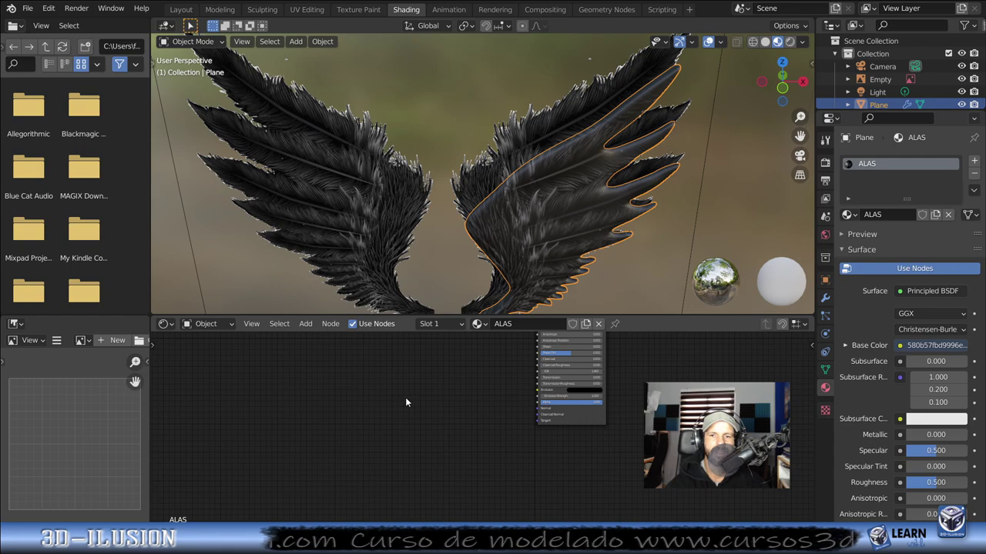
{"action": "key", "text": "shift+a"}
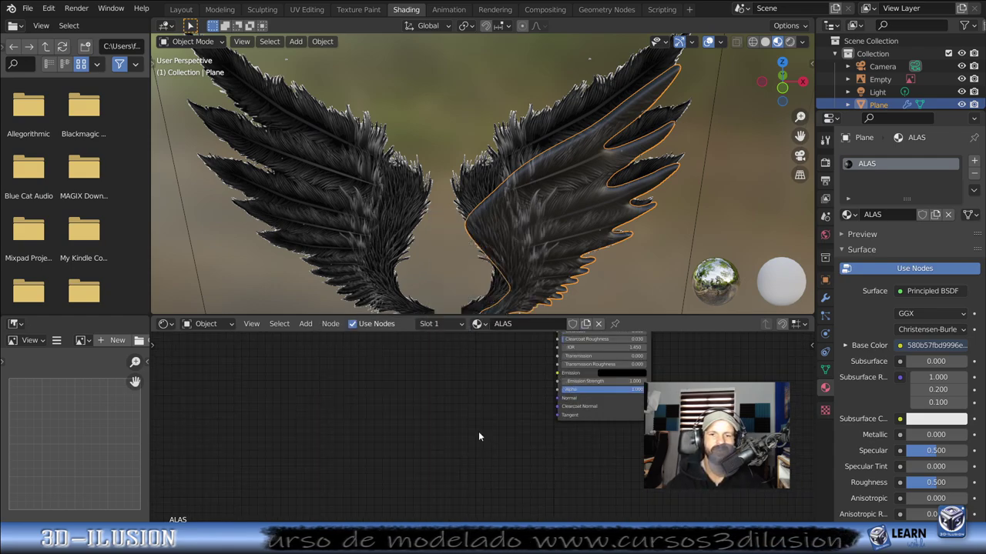
{"action": "key", "text": "shift+a"}
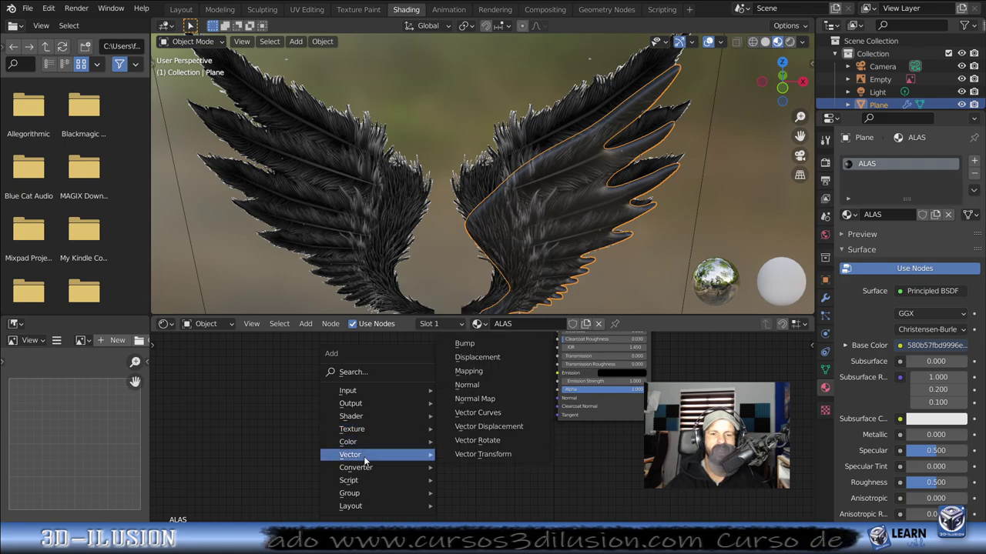
{"action": "left_click", "coordinate": [470, 346]}
{"action": "left_click", "coordinate": [447, 376]}
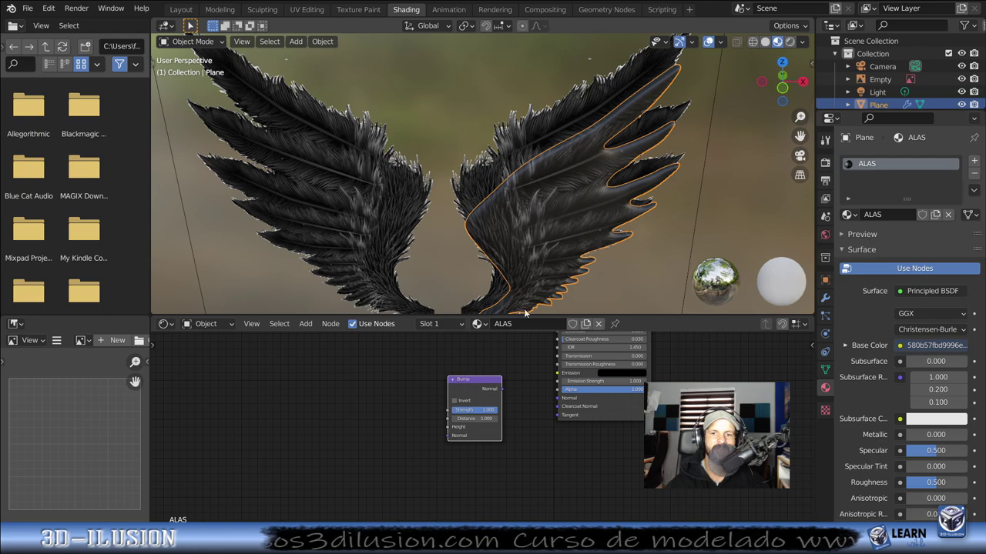
{"action": "left_click_drag", "start_coordinate": [543, 394], "coordinate": [557, 399]}
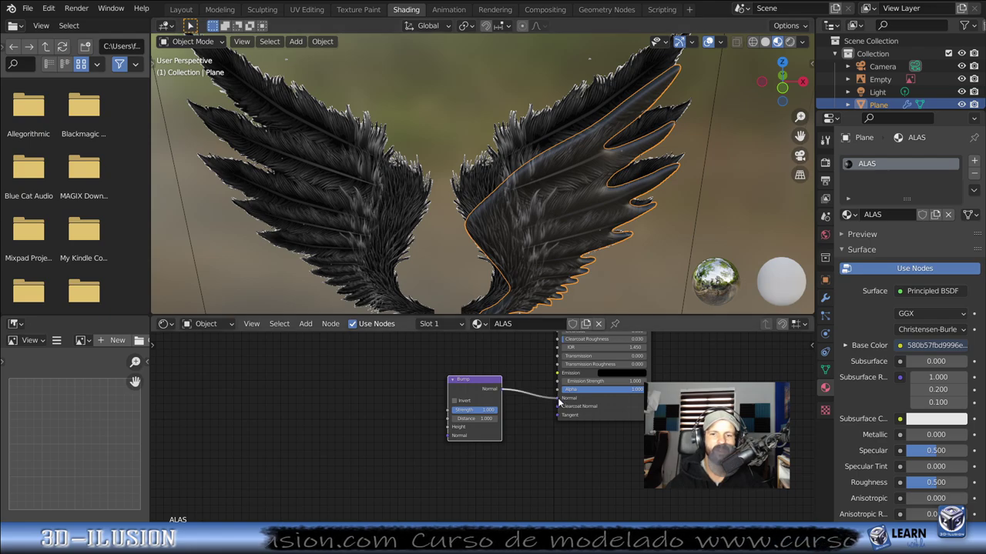
{"action": "middle_click_drag", "start_coordinate": [343, 389], "coordinate": [453, 406]}
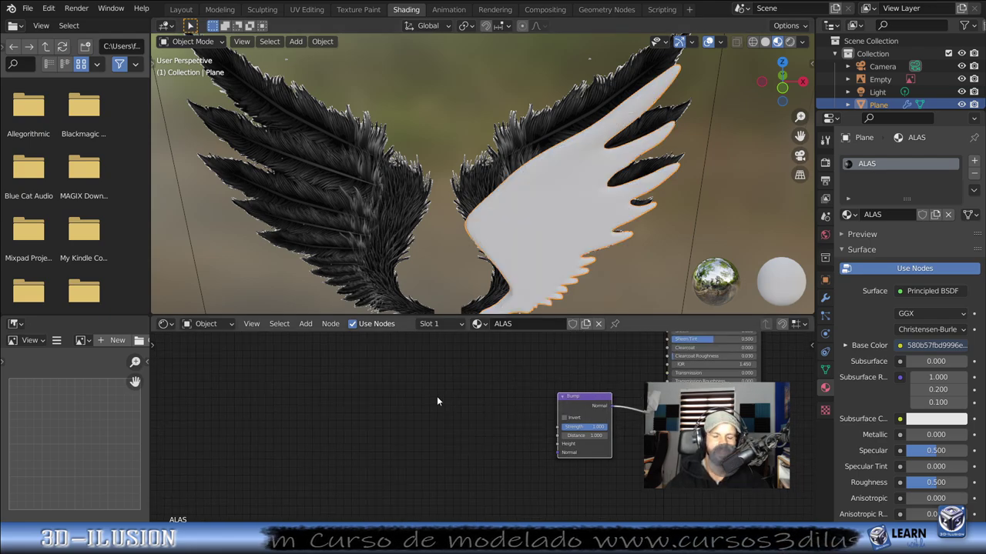
Step: Rearrange the feather image texture and Bump nodes to make room between them
{"action": "key", "text": "shift+a"}
{"action": "mouse_move", "coordinate": [376, 371]}
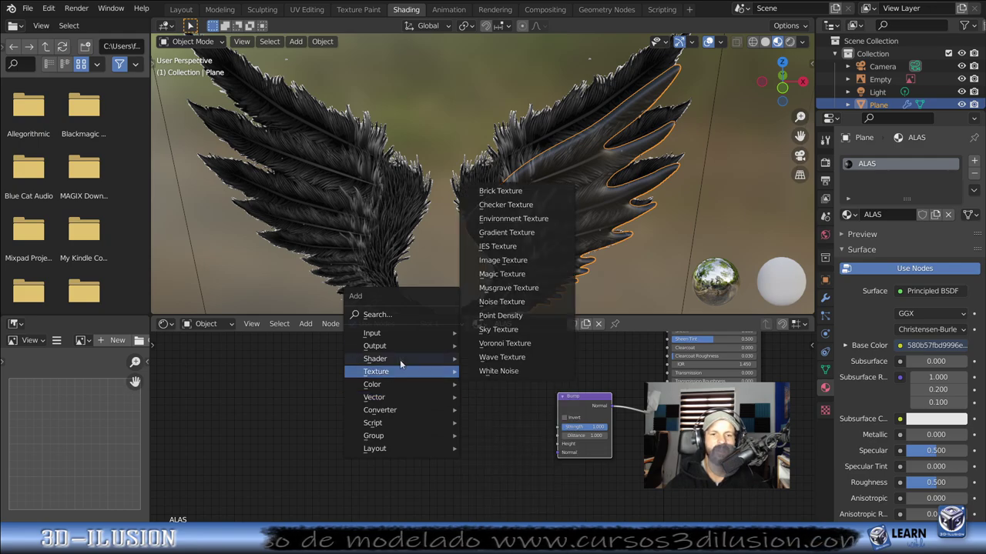
{"action": "left_click", "coordinate": [481, 357]}
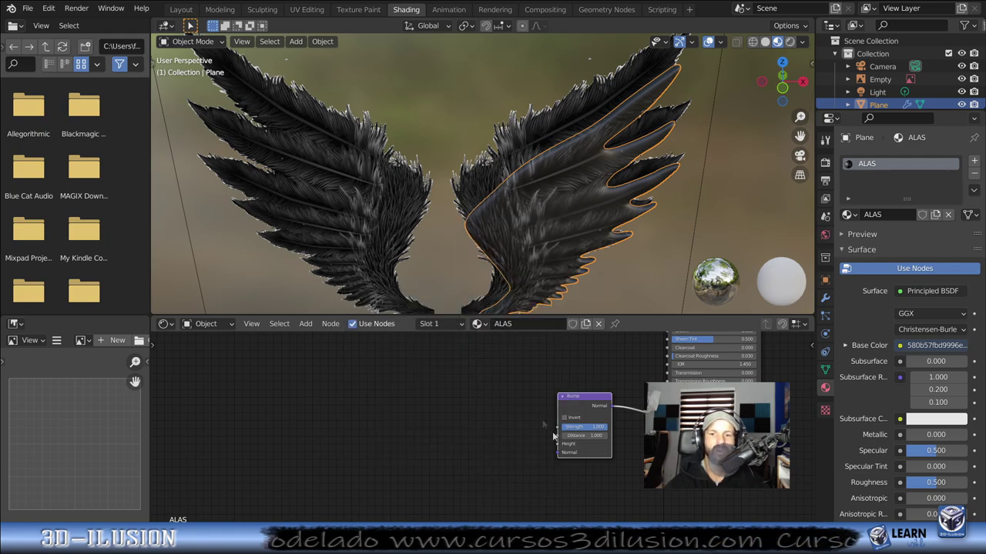
{"action": "scroll", "coordinate": [539, 416], "scroll_direction": "down", "scroll_amount": 3}
{"action": "mouse_move", "coordinate": [574, 399]}
{"action": "left_mouse_down"}
{"action": "mouse_move", "coordinate": [453, 411]}
{"action": "mouse_move", "coordinate": [568, 408]}
{"action": "mouse_move", "coordinate": [445, 402]}
{"action": "left_mouse_up"}
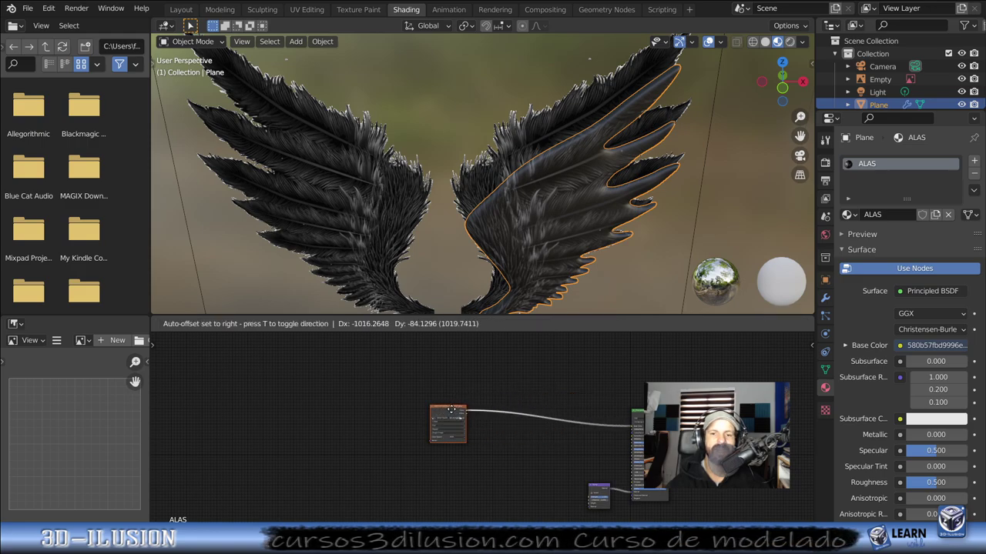
{"action": "middle_click_drag", "start_coordinate": [462, 401], "coordinate": [462, 341]}
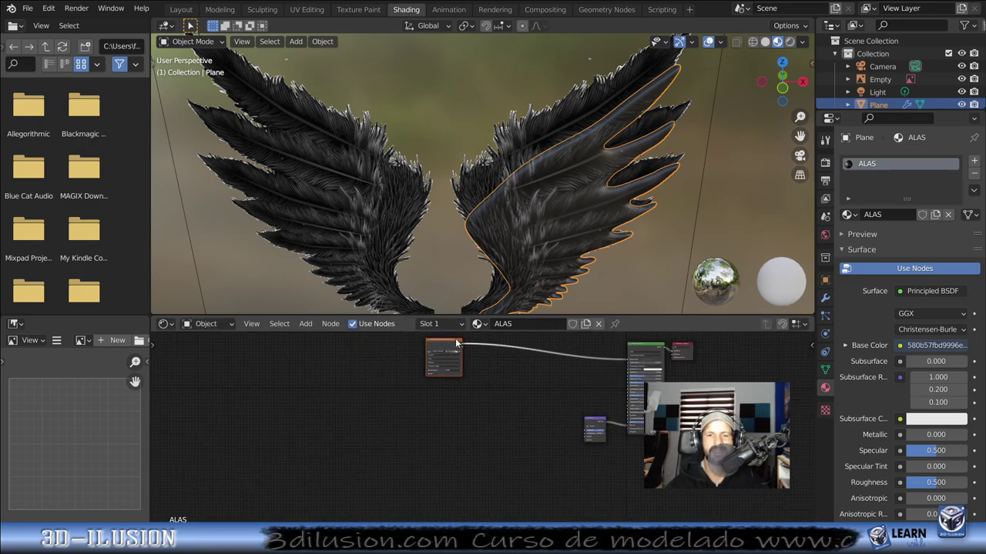
{"action": "left_click_drag", "start_coordinate": [457, 344], "coordinate": [503, 396]}
{"action": "scroll", "coordinate": [539, 400], "scroll_direction": "up", "scroll_amount": 3}
{"action": "scroll", "coordinate": [593, 400], "scroll_direction": "up", "scroll_amount": 2}
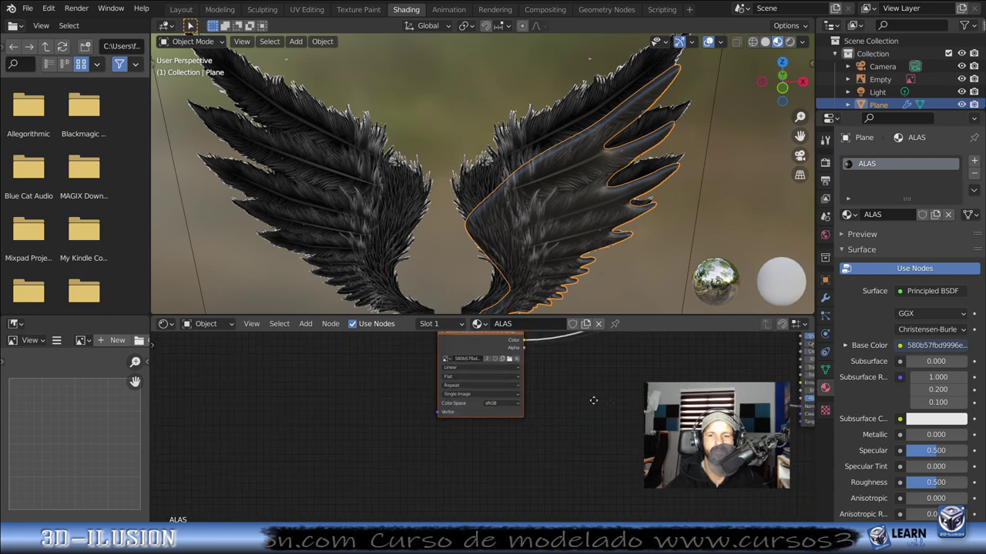
{"action": "middle_click_drag", "start_coordinate": [593, 401], "coordinate": [436, 408]}
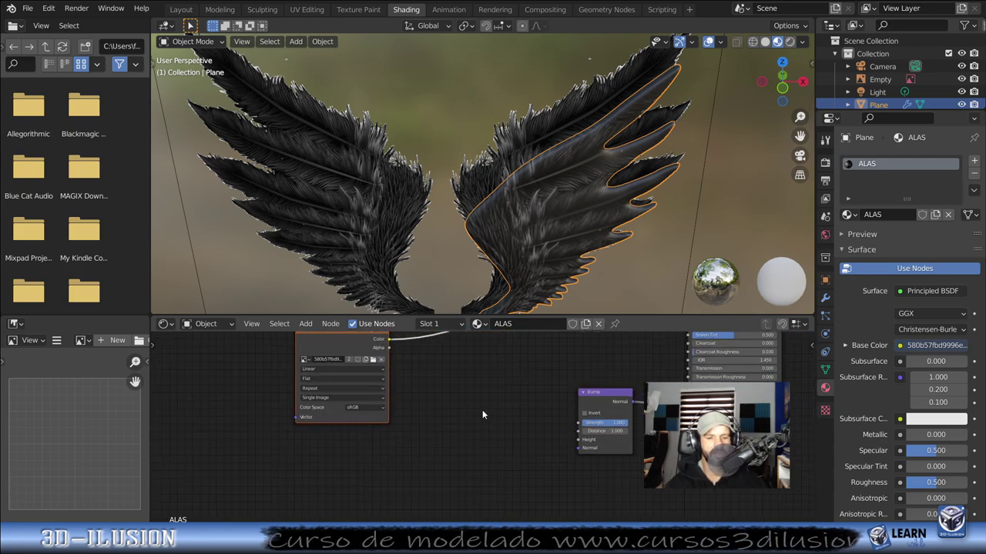
Step: Insert a ColorRamp between the feather image Color and the Bump Height
{"action": "key", "text": "shift+a"}
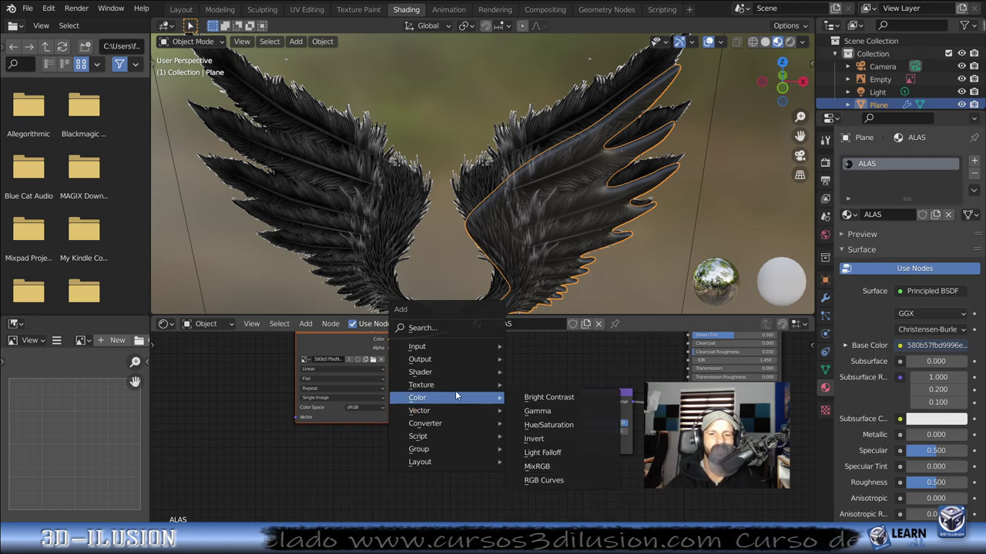
{"action": "mouse_move", "coordinate": [425, 424]}
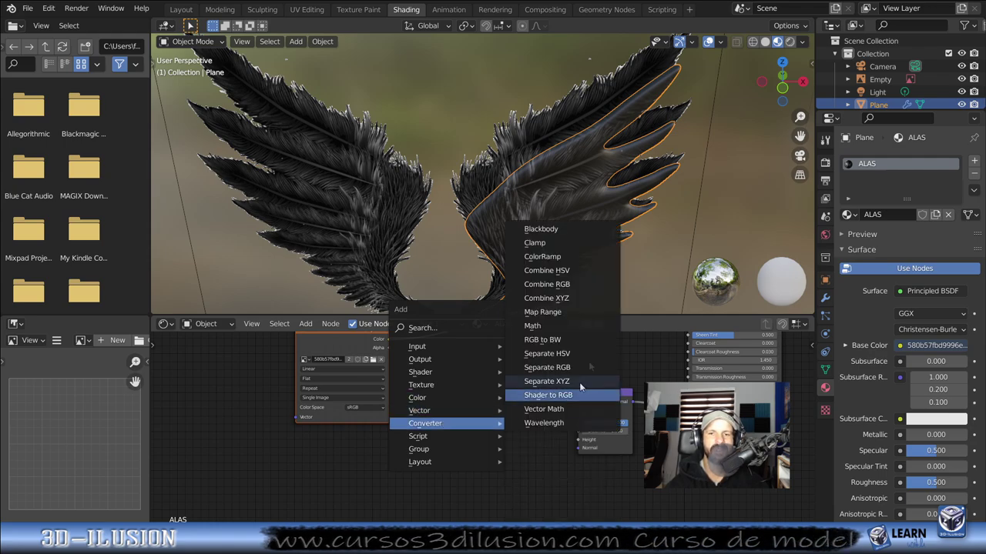
{"action": "left_click", "coordinate": [551, 259]}
{"action": "left_click", "coordinate": [544, 385]}
{"action": "left_click_drag", "start_coordinate": [542, 379], "coordinate": [580, 448]}
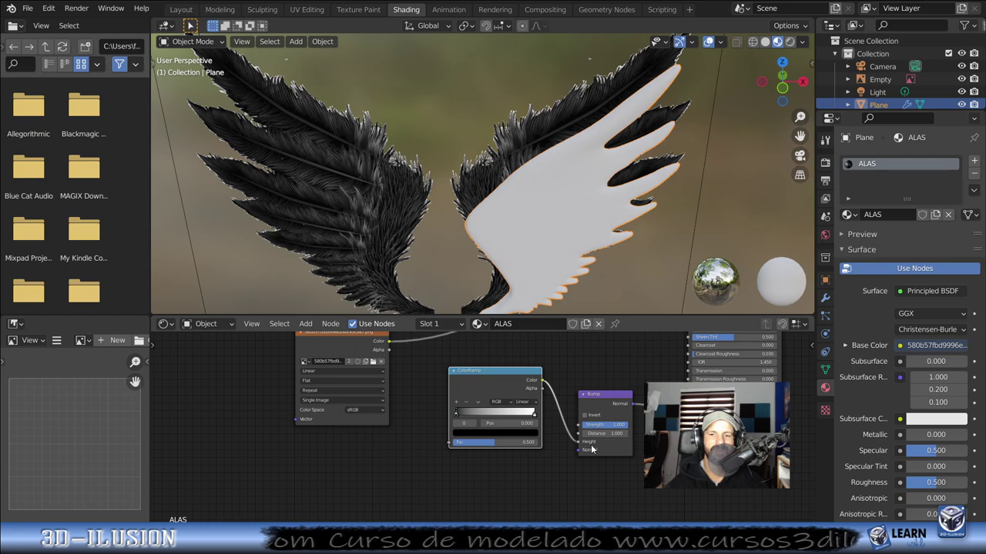
{"action": "left_click_drag", "start_coordinate": [389, 341], "coordinate": [450, 443]}
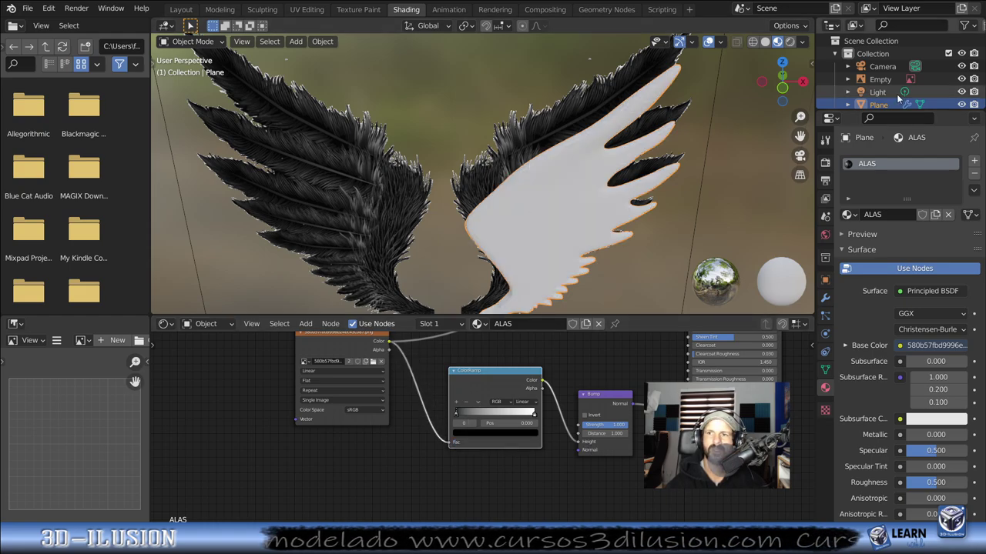
Step: Hide the Empty in the viewport
{"action": "left_click", "coordinate": [961, 79]}
{"action": "scroll", "coordinate": [549, 184], "scroll_direction": "up", "scroll_amount": 2}
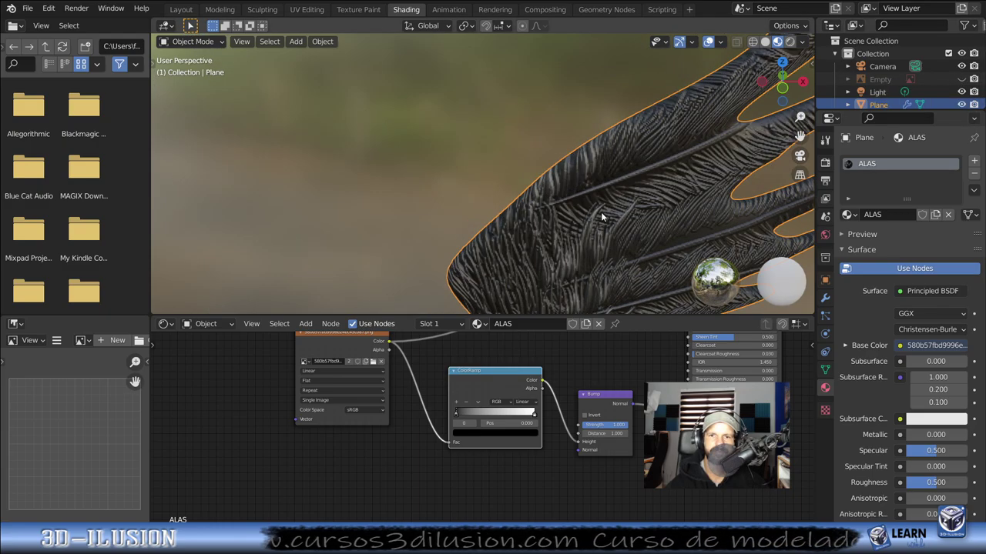
{"action": "middle_click_drag", "start_coordinate": [605, 215], "coordinate": [578, 185]}
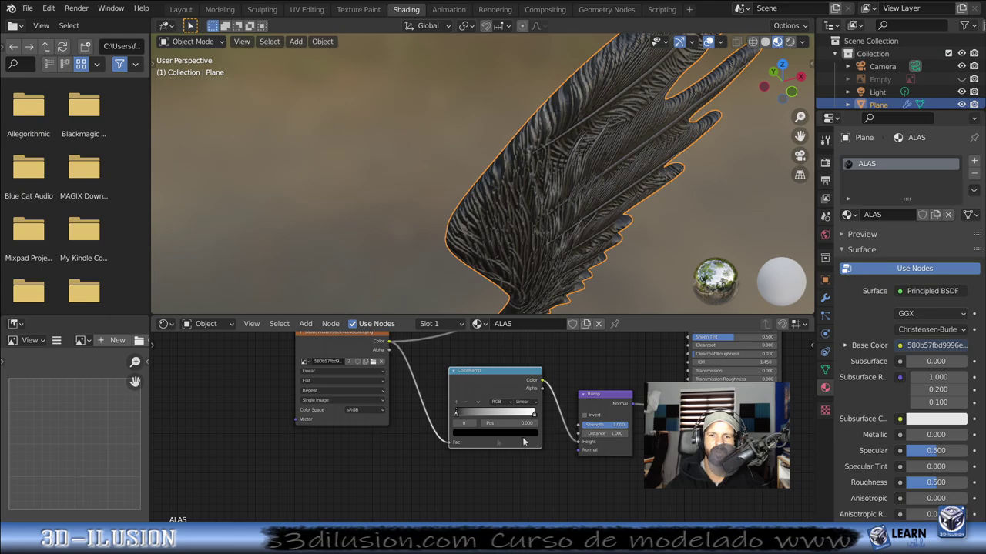
Step: Adjust the ColorRamp stops, settling them around 0.000 and 0.946
{"action": "left_click_drag", "start_coordinate": [458, 416], "coordinate": [512, 415]}
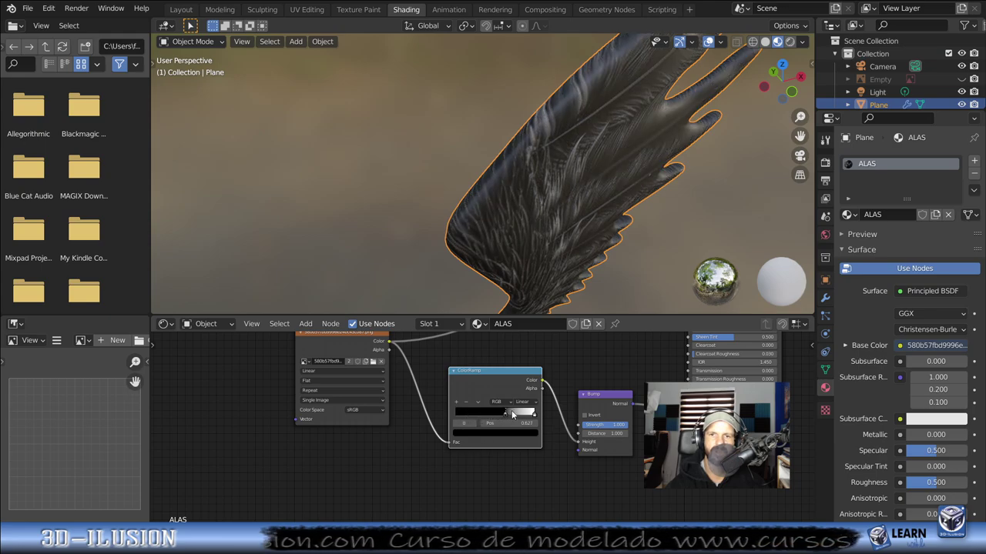
{"action": "left_click_drag", "start_coordinate": [506, 416], "coordinate": [457, 416]}
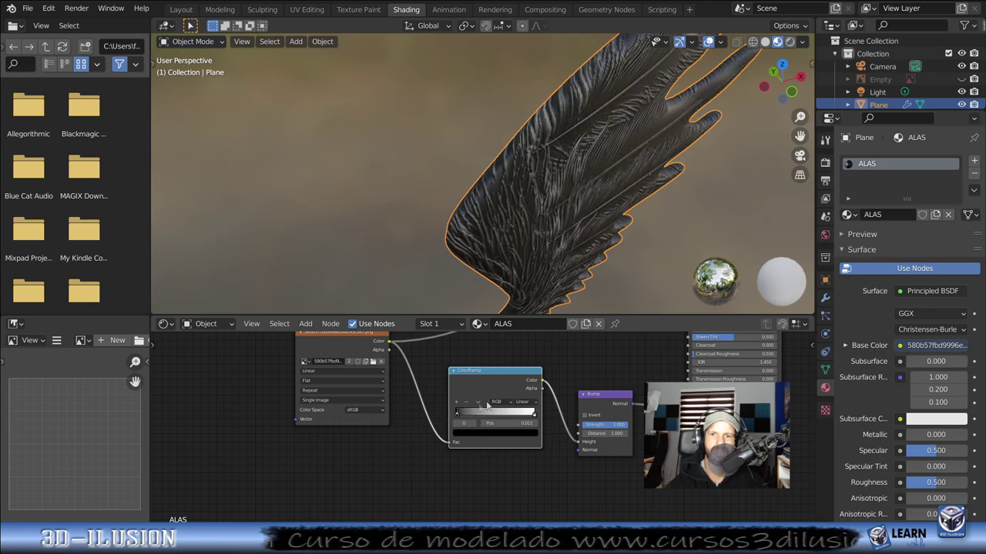
{"action": "key", "text": "g"}
{"action": "left_click", "coordinate": [514, 416]}
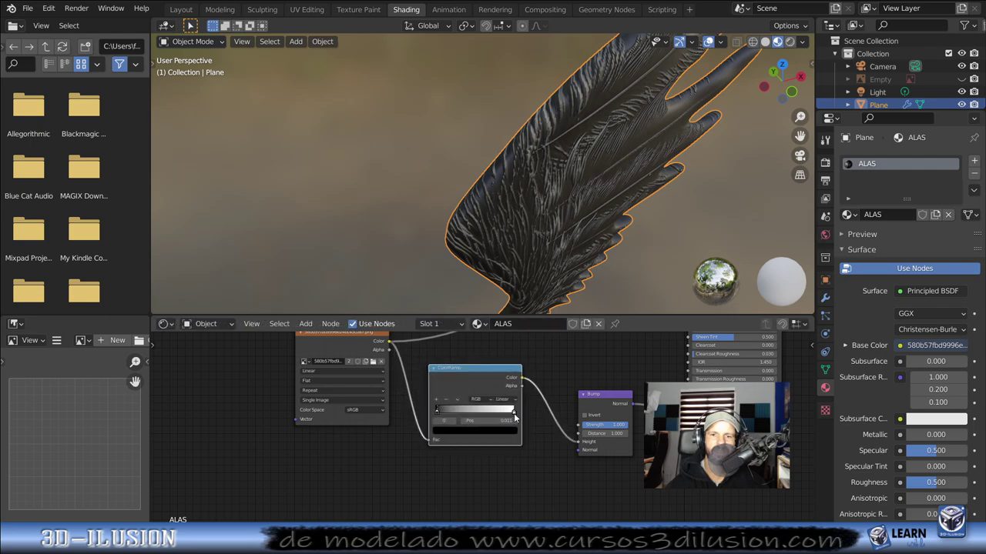
{"action": "left_click_drag", "start_coordinate": [514, 416], "coordinate": [435, 416]}
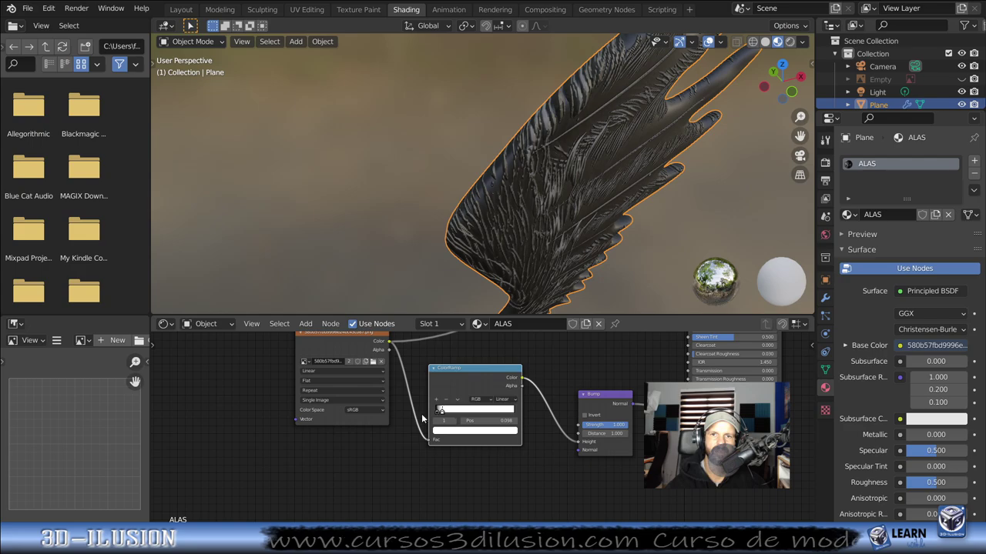
{"action": "left_click_drag", "start_coordinate": [402, 418], "coordinate": [418, 410]}
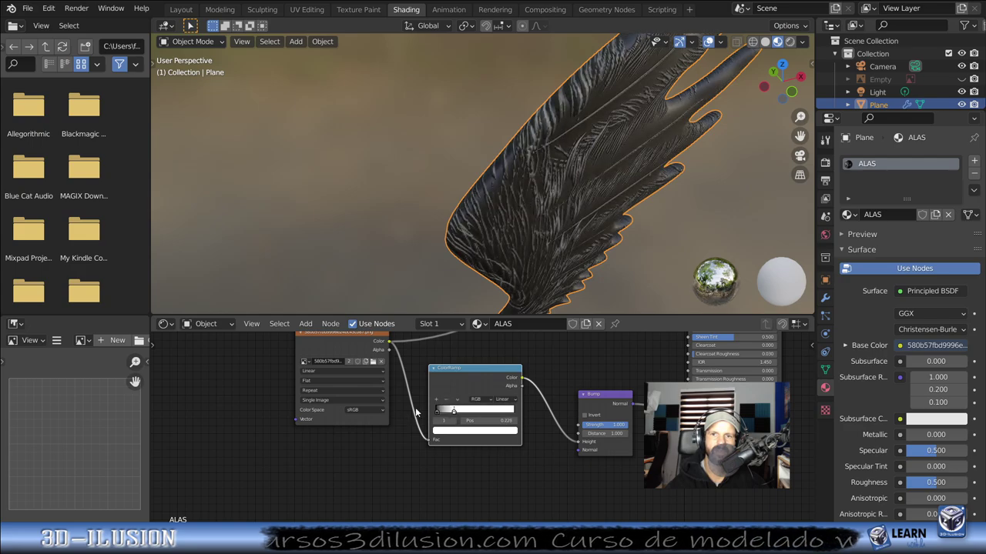
{"action": "left_click_drag", "start_coordinate": [436, 416], "coordinate": [510, 411]}
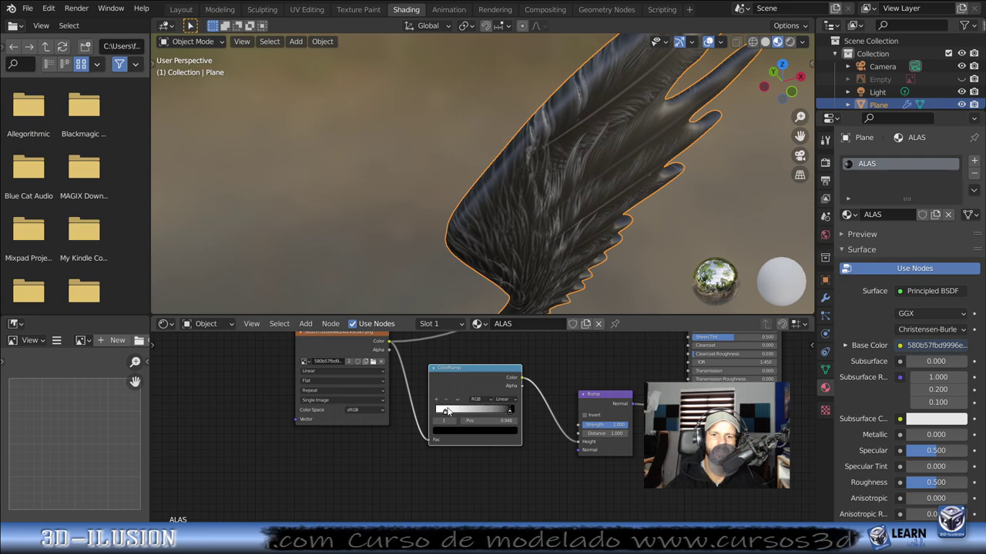
{"action": "left_click_drag", "start_coordinate": [444, 414], "coordinate": [439, 410]}
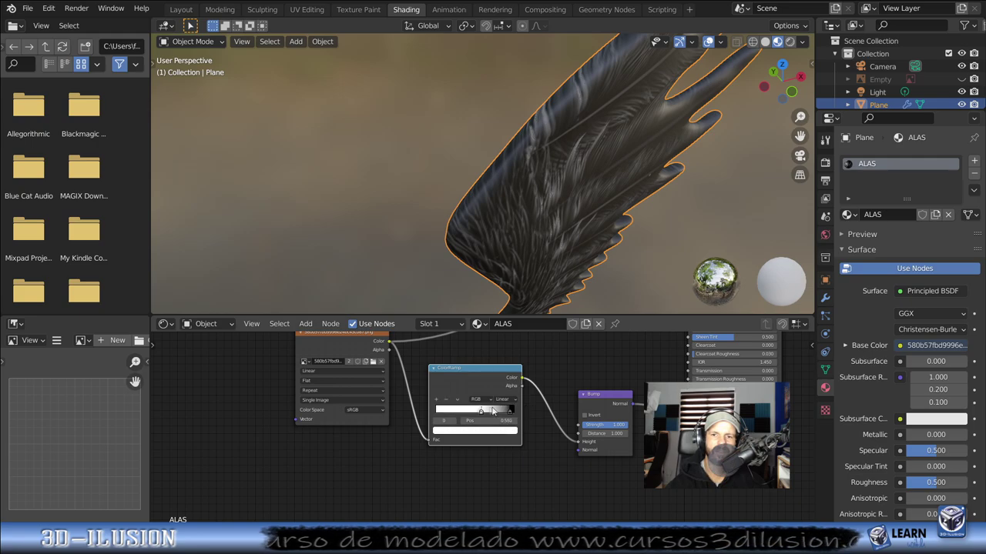
Step: Orbit around the wing to check the feather relief, then enter Edit Mode
{"action": "mouse_move", "coordinate": [524, 193]}
{"action": "middle_mouse_down"}
{"action": "mouse_move", "coordinate": [513, 175]}
{"action": "mouse_move", "coordinate": [406, 160]}
{"action": "mouse_move", "coordinate": [426, 198]}
{"action": "middle_mouse_up"}
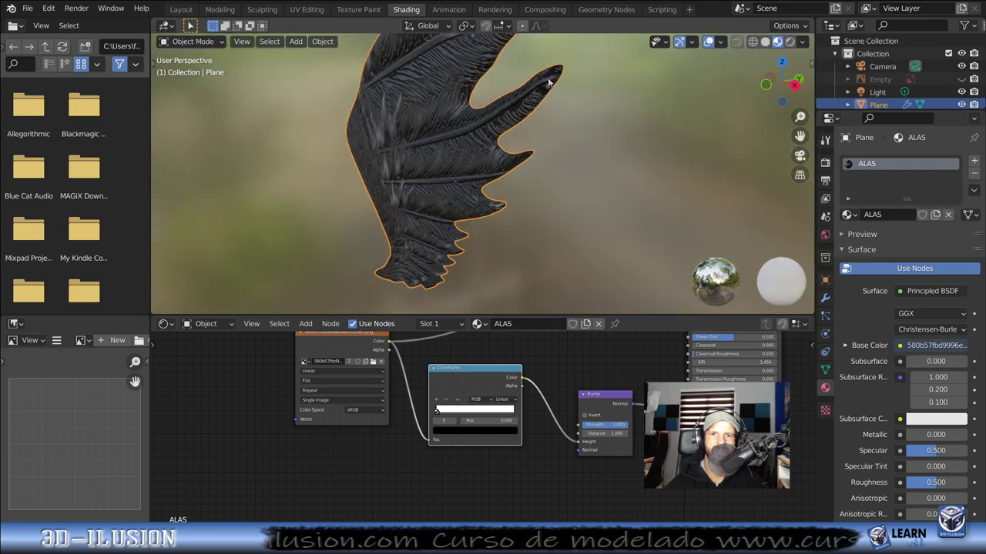
{"action": "scroll", "coordinate": [497, 135], "scroll_direction": "down", "scroll_amount": 3}
{"action": "mouse_move", "coordinate": [502, 149]}
{"action": "middle_mouse_down"}
{"action": "mouse_move", "coordinate": [543, 158]}
{"action": "mouse_move", "coordinate": [586, 185]}
{"action": "mouse_move", "coordinate": [570, 214]}
{"action": "mouse_move", "coordinate": [567, 191]}
{"action": "mouse_move", "coordinate": [548, 187]}
{"action": "middle_mouse_up"}
{"action": "scroll", "coordinate": [523, 139], "scroll_direction": "up", "scroll_amount": 2}
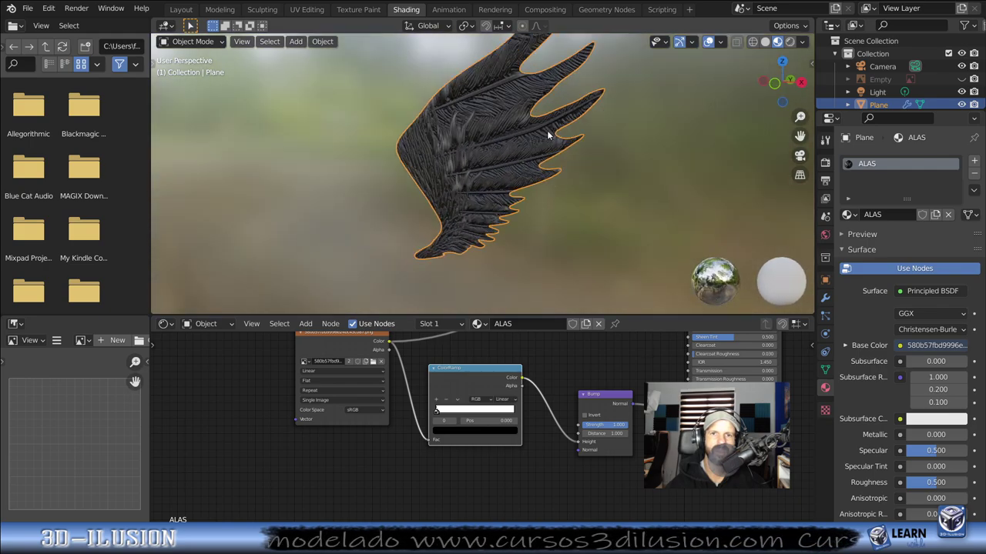
{"action": "mouse_move", "coordinate": [523, 138]}
{"action": "middle_mouse_down"}
{"action": "mouse_move", "coordinate": [513, 243]}
{"action": "mouse_move", "coordinate": [508, 168]}
{"action": "middle_mouse_up"}
{"action": "key", "text": "Tab"}
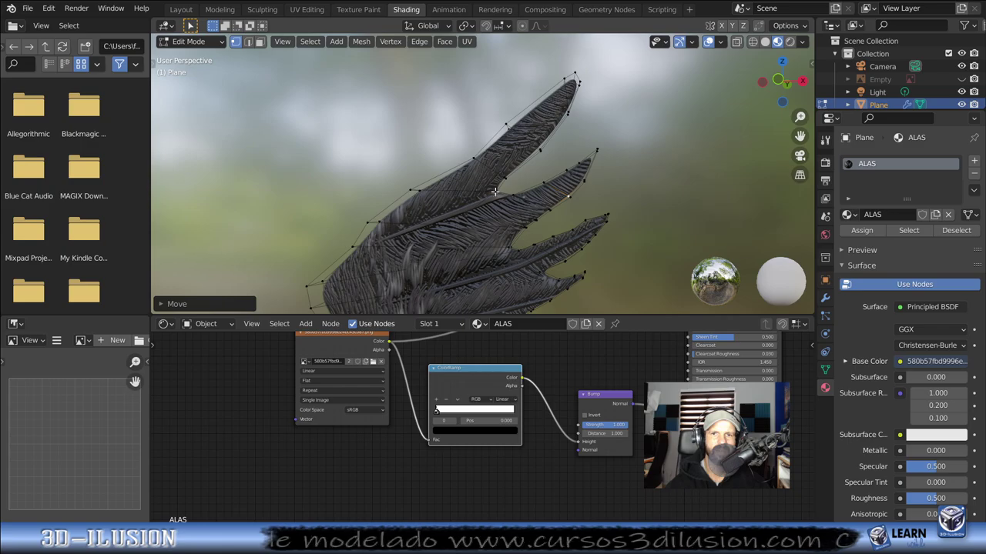
Step: Show all the wing's UVs over the feather image, then clear the selection
{"action": "left_click", "coordinate": [306, 10]}
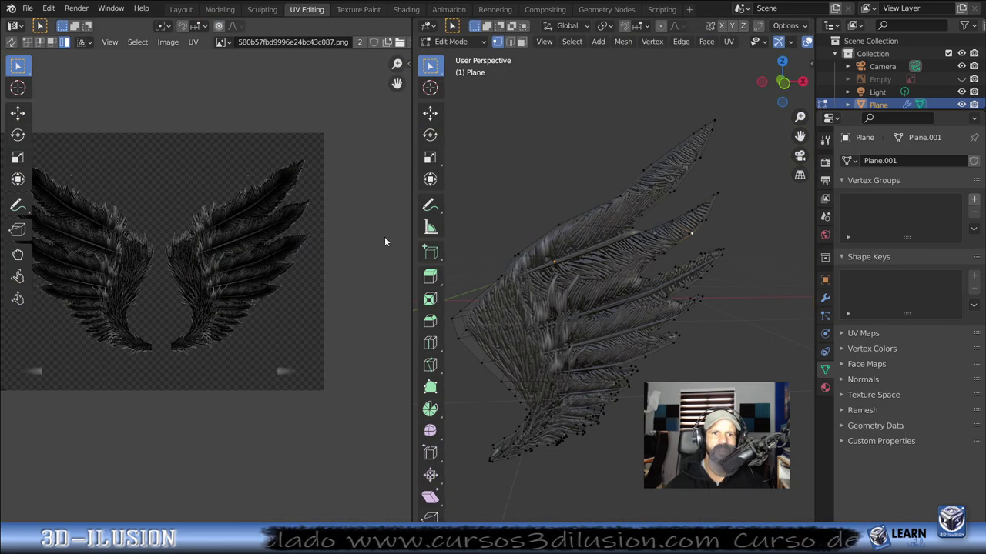
{"action": "key", "text": "a"}
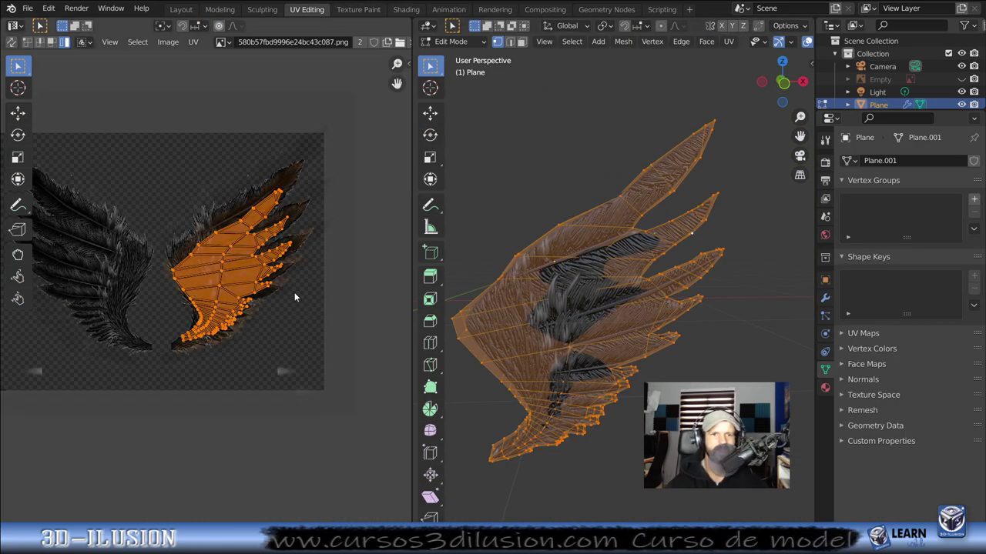
{"action": "scroll", "coordinate": [281, 222], "scroll_direction": "up", "scroll_amount": 4}
{"action": "scroll", "coordinate": [254, 262], "scroll_direction": "up", "scroll_amount": 2}
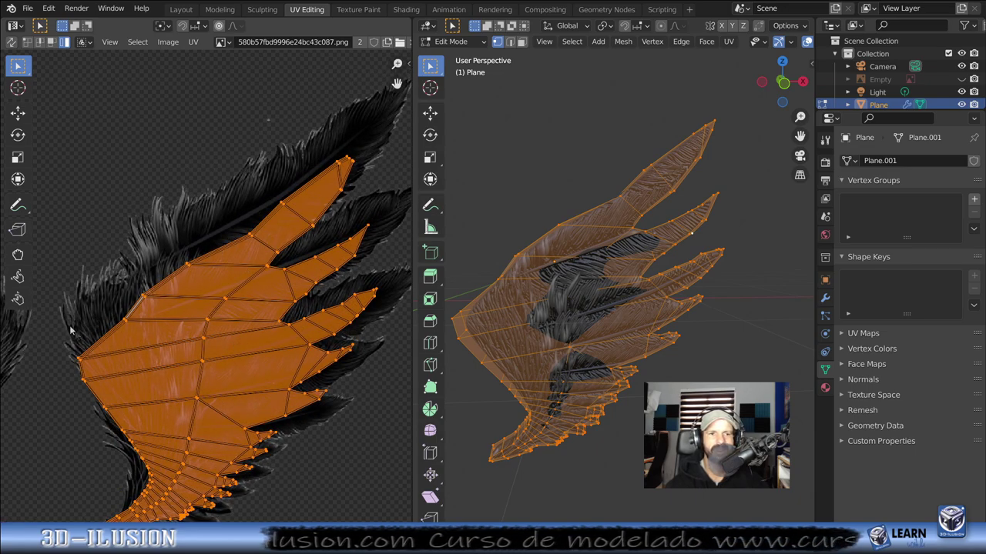
{"action": "left_click", "coordinate": [34, 302]}
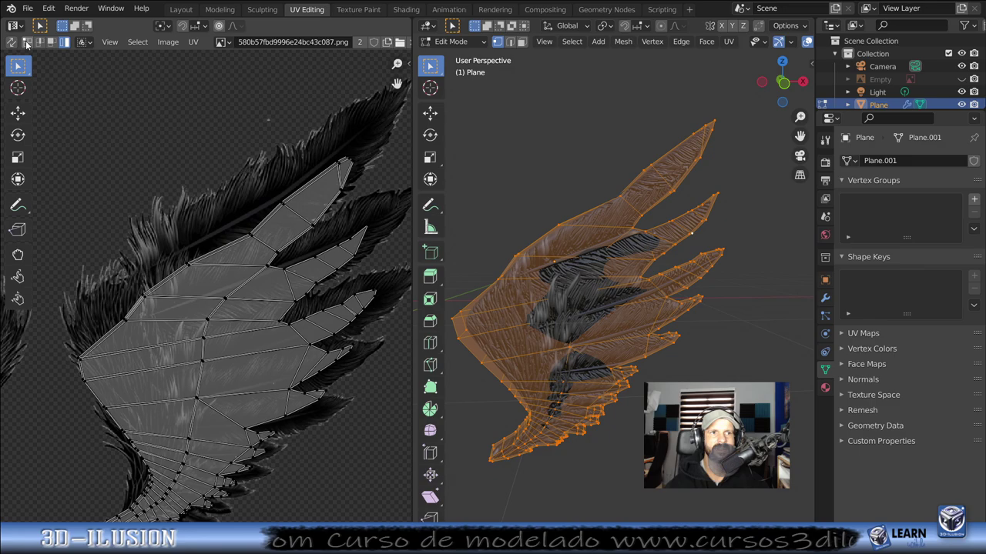
Step: Box-select the UV points along the wing's upper border and move them up over the feathers
{"action": "left_click_drag", "start_coordinate": [46, 318], "coordinate": [114, 367]}
{"action": "left_click_drag", "start_coordinate": [90, 299], "coordinate": [144, 331], "text": "shift"}
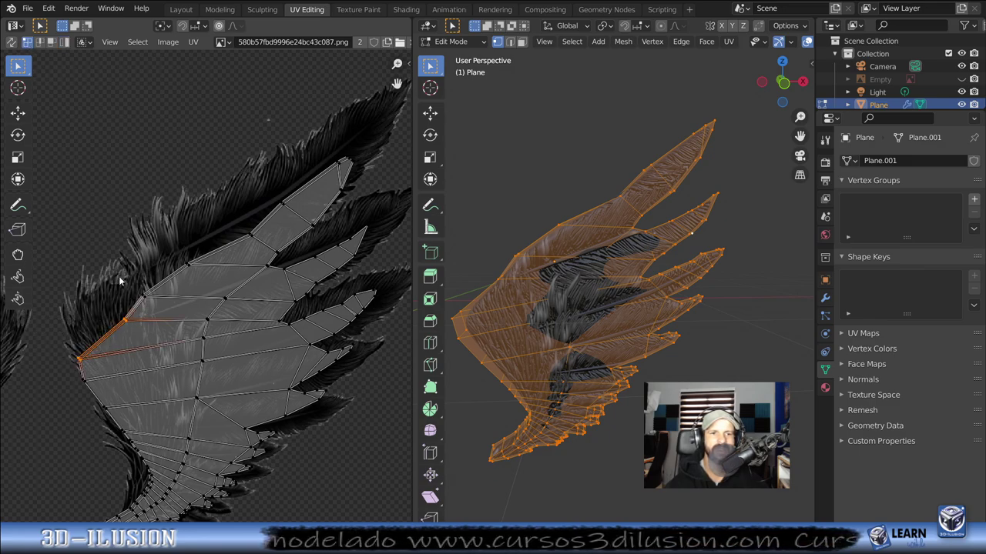
{"action": "left_click_drag", "start_coordinate": [120, 277], "coordinate": [158, 332], "text": "shift"}
{"action": "left_click_drag", "start_coordinate": [172, 250], "coordinate": [205, 313], "text": "shift"}
{"action": "left_click_drag", "start_coordinate": [228, 207], "coordinate": [259, 240], "text": "shift"}
{"action": "left_click_drag", "start_coordinate": [258, 196], "coordinate": [286, 224], "text": "shift"}
{"action": "left_click_drag", "start_coordinate": [323, 148], "coordinate": [359, 176], "text": "shift"}
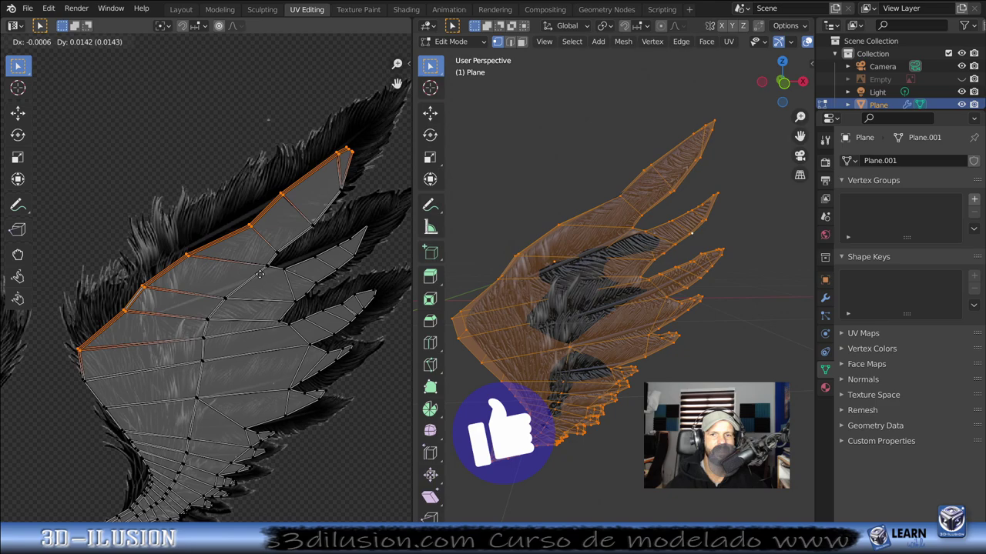
{"action": "key", "text": "g"}
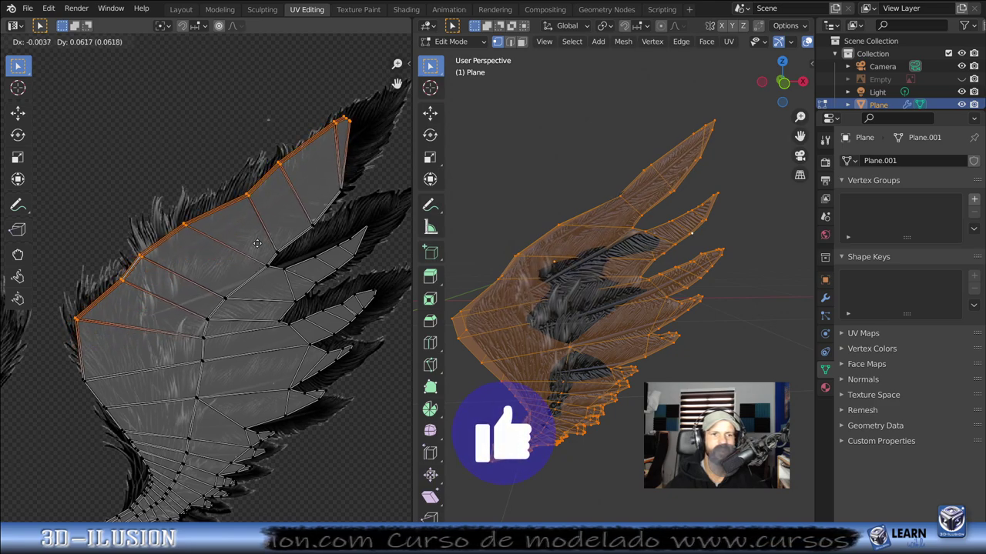
{"action": "left_click", "coordinate": [257, 242]}
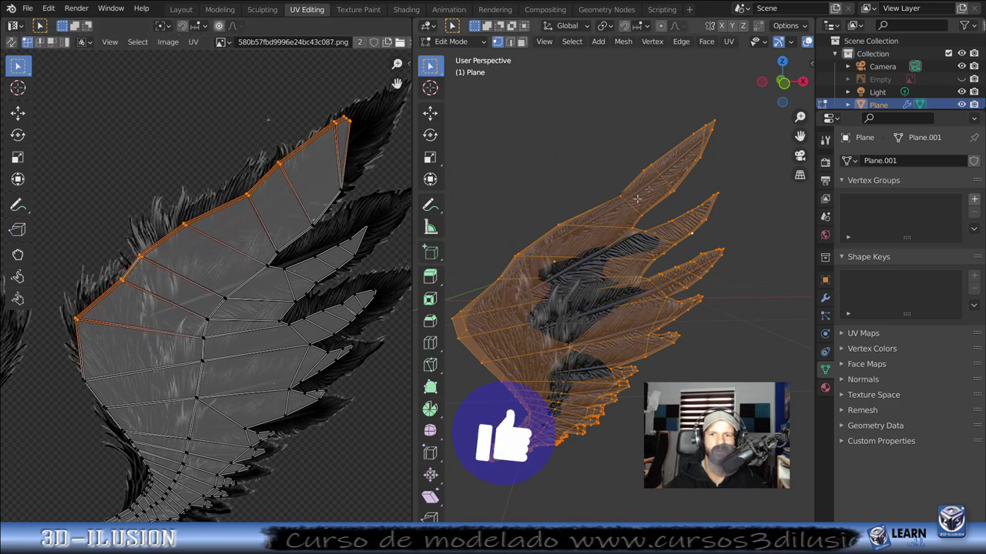
{"action": "left_click", "coordinate": [207, 286]}
{"action": "scroll", "coordinate": [509, 342], "scroll_direction": "up", "scroll_amount": 1}
{"action": "scroll", "coordinate": [520, 324], "scroll_direction": "up", "scroll_amount": 1}
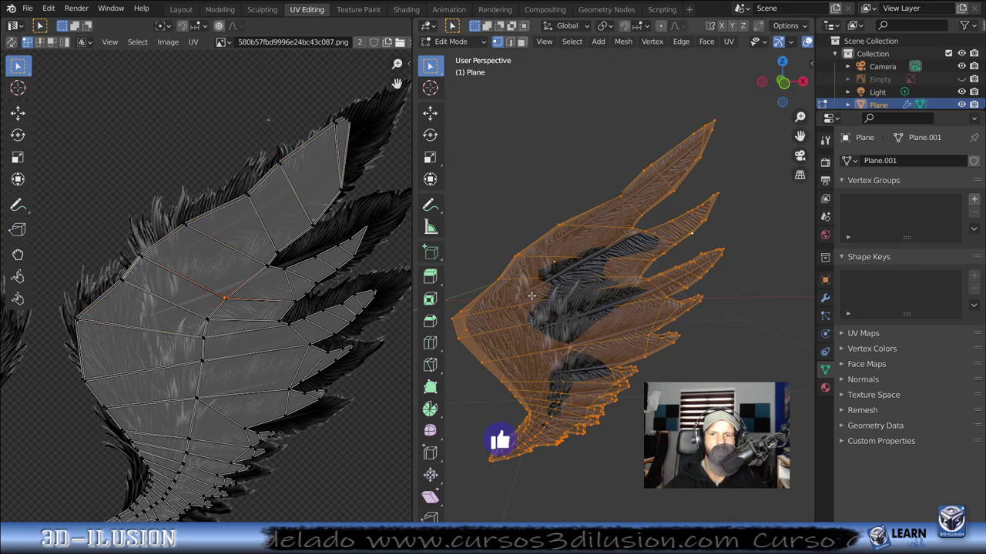
Step: Move the UV points in the wing's middle and along the upper feather onto the feather outline
{"action": "scroll", "coordinate": [532, 300], "scroll_direction": "up", "scroll_amount": 1}
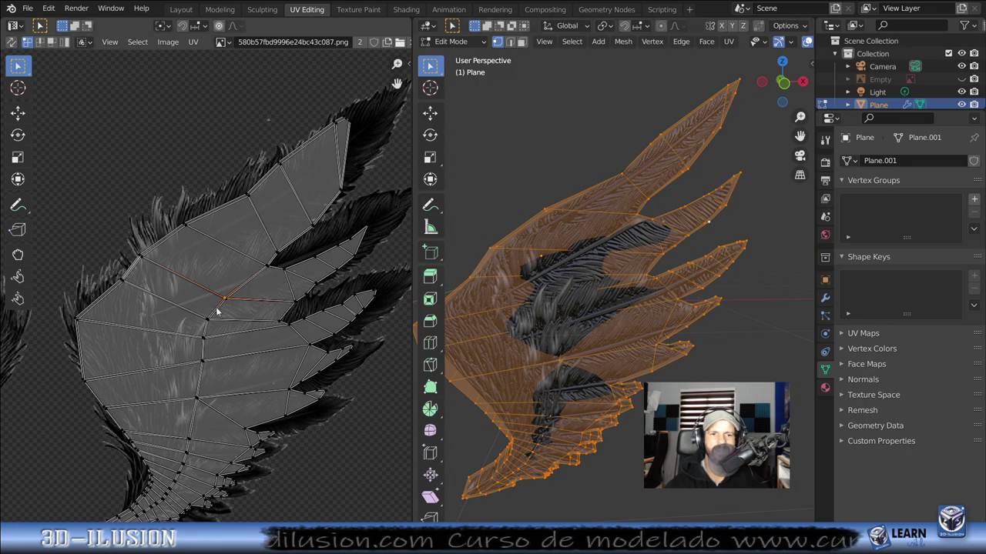
{"action": "left_click_drag", "start_coordinate": [175, 279], "coordinate": [243, 351]}
{"action": "key", "text": "g"}
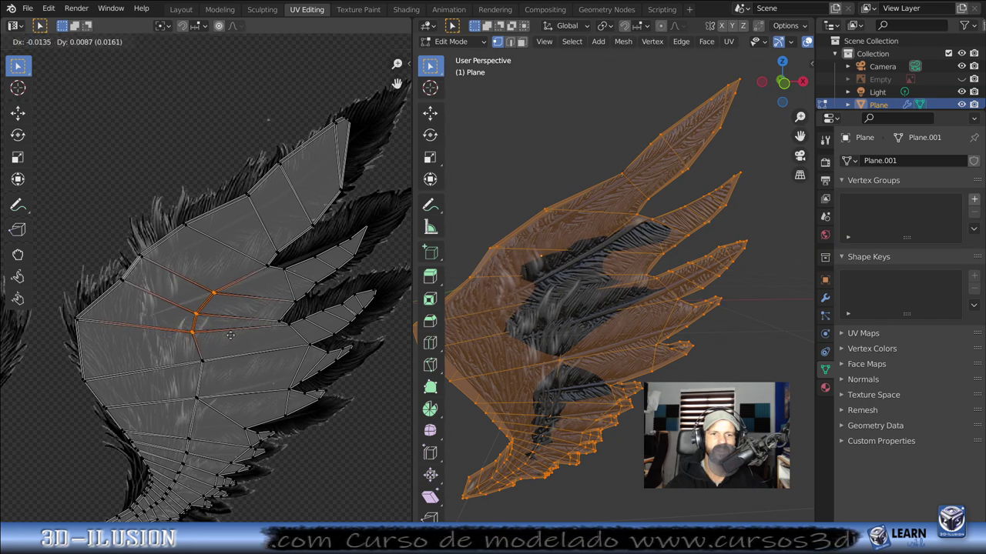
{"action": "left_click", "coordinate": [217, 326]}
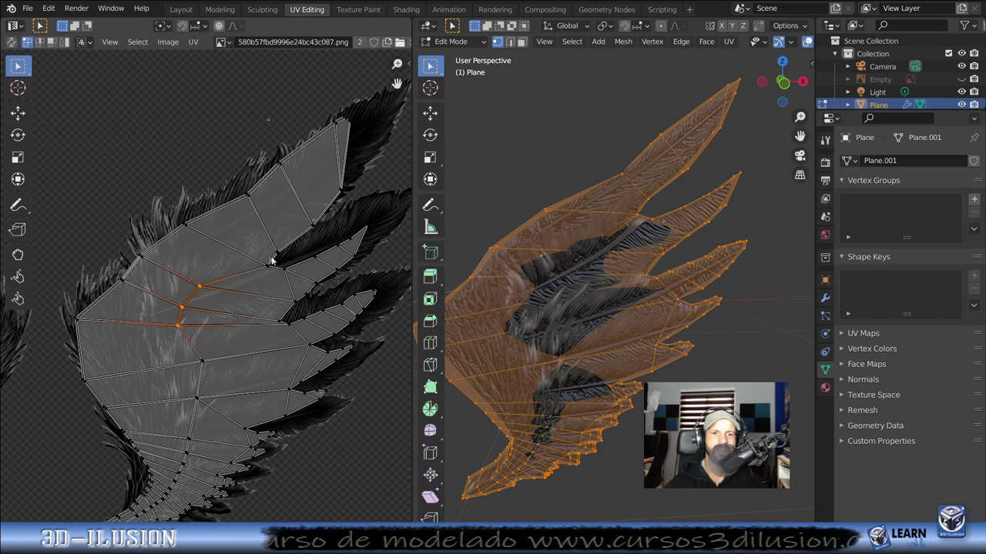
{"action": "left_click_drag", "start_coordinate": [241, 245], "coordinate": [282, 278]}
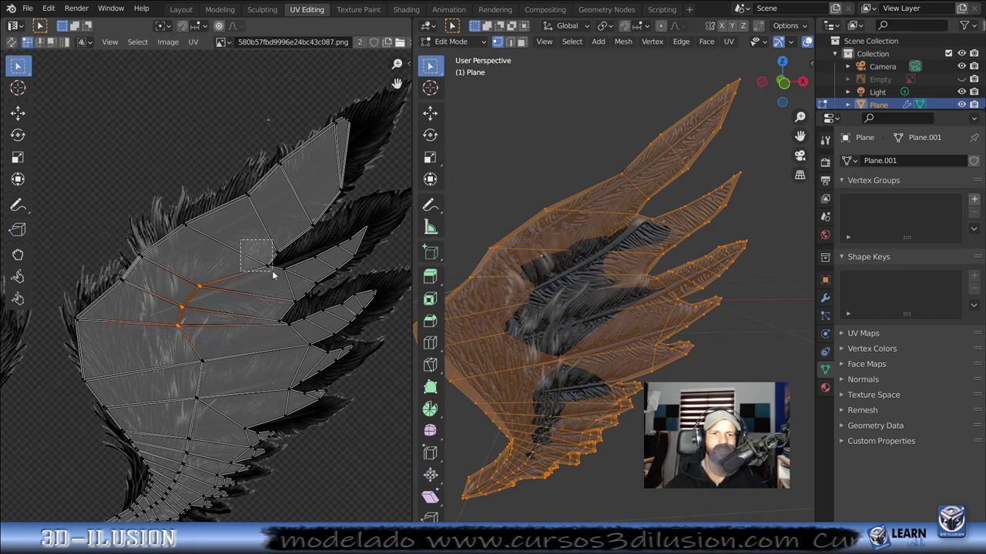
{"action": "key", "text": "g"}
{"action": "left_click", "coordinate": [258, 262]}
{"action": "left_click_drag", "start_coordinate": [294, 201], "coordinate": [325, 242]}
{"action": "key", "text": "g"}
{"action": "left_click", "coordinate": [311, 228]}
Step: Reposition the wing-tip corner, tip and mid-feather UV points onto the feather edge
{"action": "left_click_drag", "start_coordinate": [320, 174], "coordinate": [359, 208]}
{"action": "key", "text": "g"}
{"action": "left_click", "coordinate": [337, 203]}
{"action": "left_click_drag", "start_coordinate": [319, 94], "coordinate": [359, 128]}
{"action": "key", "text": "g"}
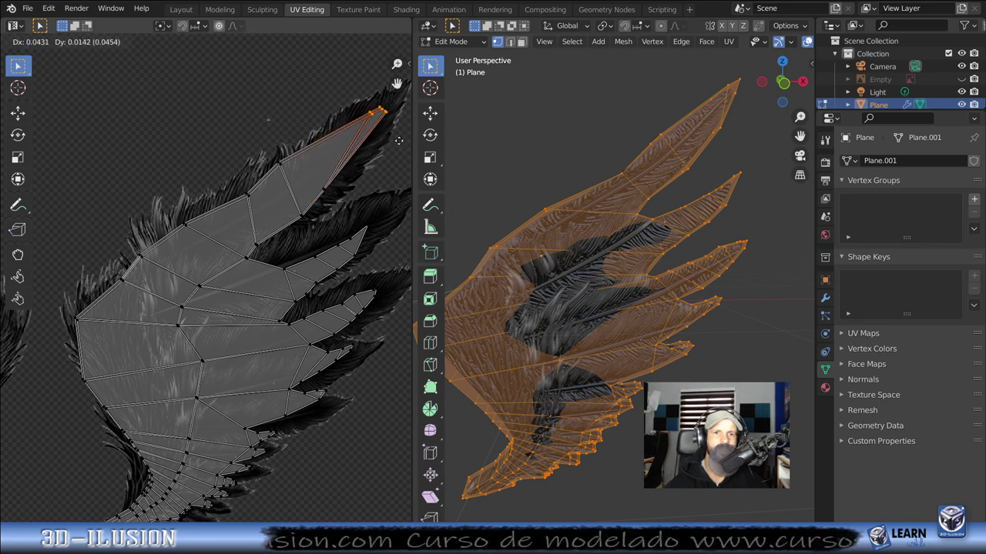
{"action": "left_click", "coordinate": [399, 140]}
{"action": "left_click_drag", "start_coordinate": [322, 178], "coordinate": [346, 209]}
{"action": "key", "text": "g"}
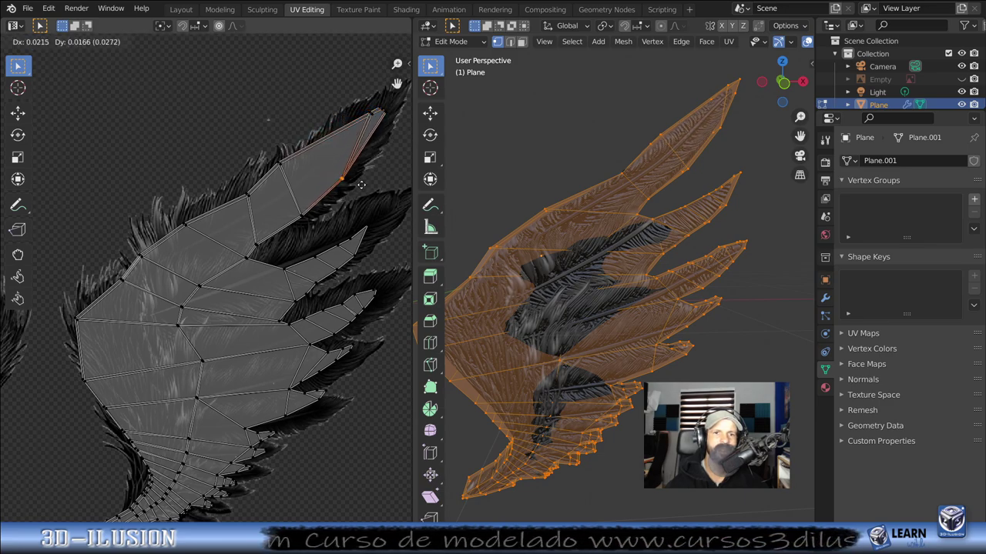
{"action": "left_click", "coordinate": [360, 185]}
Step: Align the second feather's UV points and the wing-tip points with the texture's feather outline
{"action": "left_click_drag", "start_coordinate": [268, 248], "coordinate": [280, 263]}
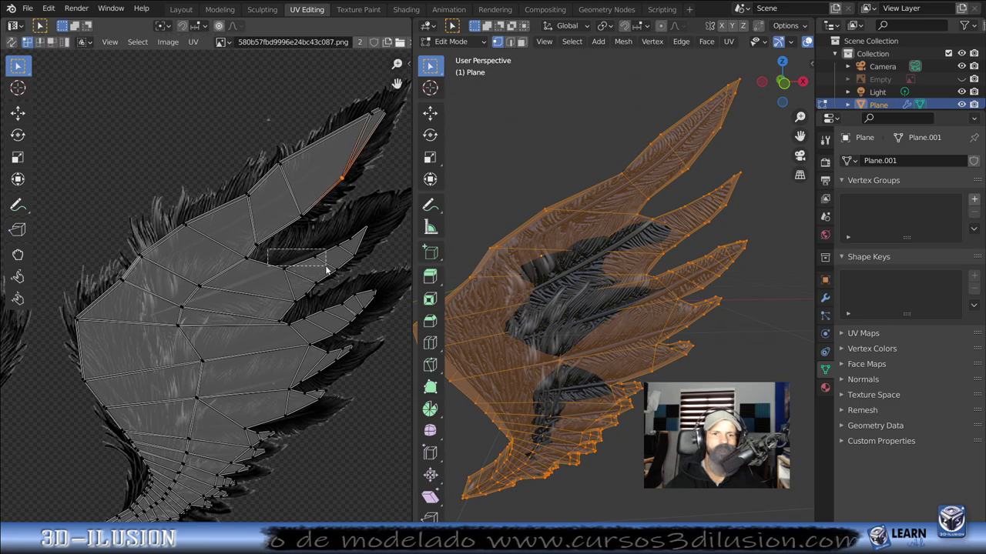
{"action": "key", "text": "g"}
{"action": "left_click", "coordinate": [322, 260]}
{"action": "mouse_move", "coordinate": [322, 259]}
{"action": "left_mouse_down"}
{"action": "mouse_move", "coordinate": [354, 226]}
{"action": "mouse_move", "coordinate": [368, 245]}
{"action": "left_mouse_up"}
{"action": "key", "text": "g"}
{"action": "left_click", "coordinate": [315, 246]}
{"action": "key", "text": "g"}
{"action": "left_click", "coordinate": [353, 201]}
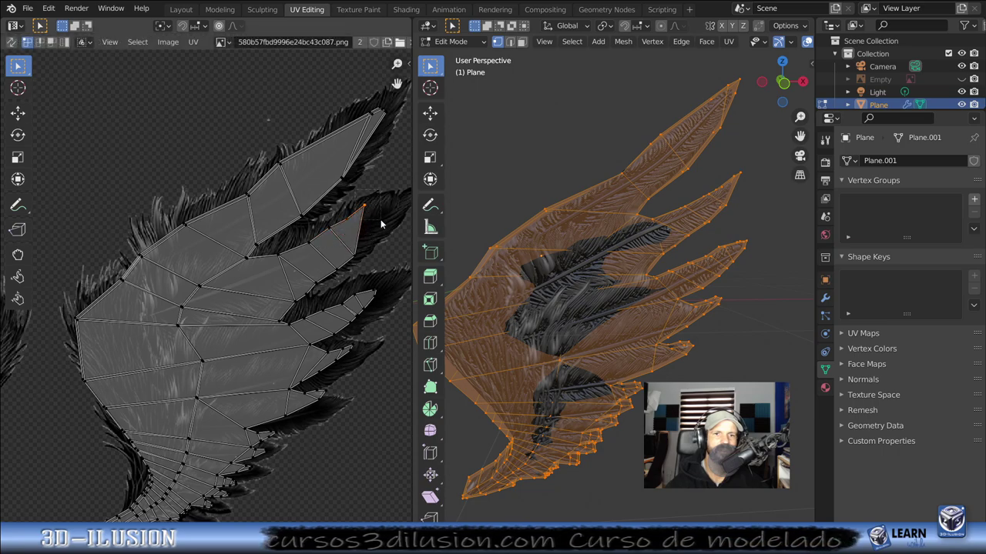
{"action": "key", "text": "g"}
{"action": "left_click", "coordinate": [404, 226]}
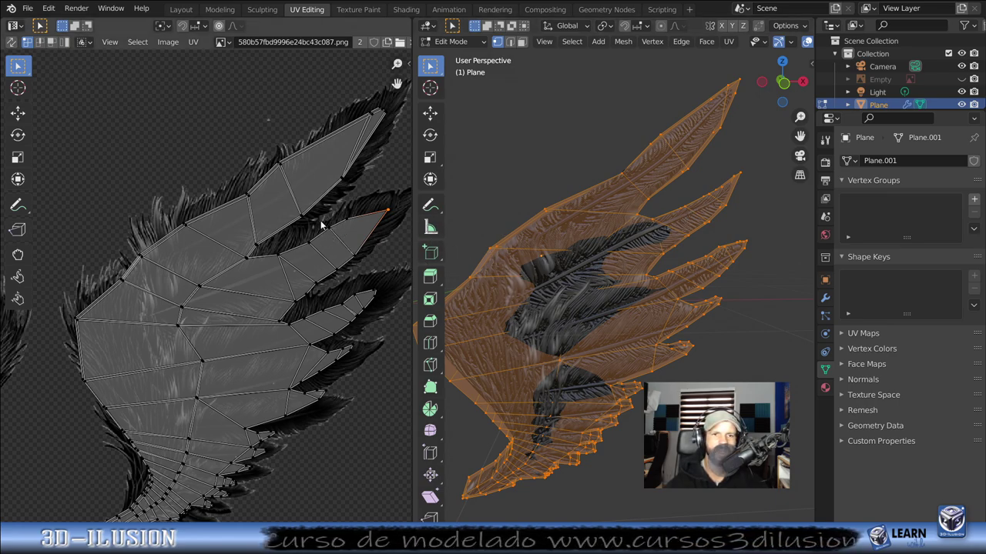
Step: Nudge the UV point at the second feather's base up and right to follow the feather gap
{"action": "left_click", "coordinate": [295, 274]}
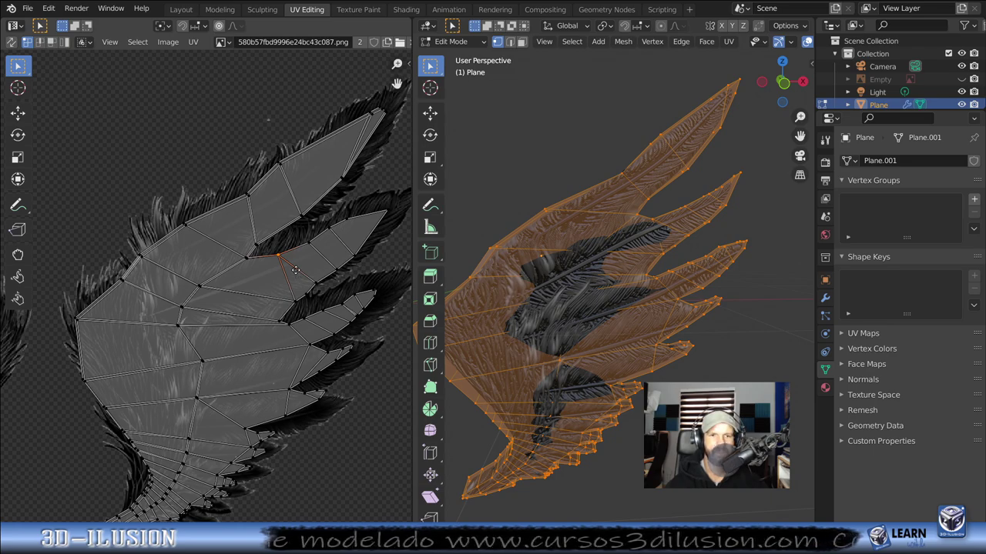
{"action": "key", "text": "g"}
{"action": "left_click", "coordinate": [301, 243]}
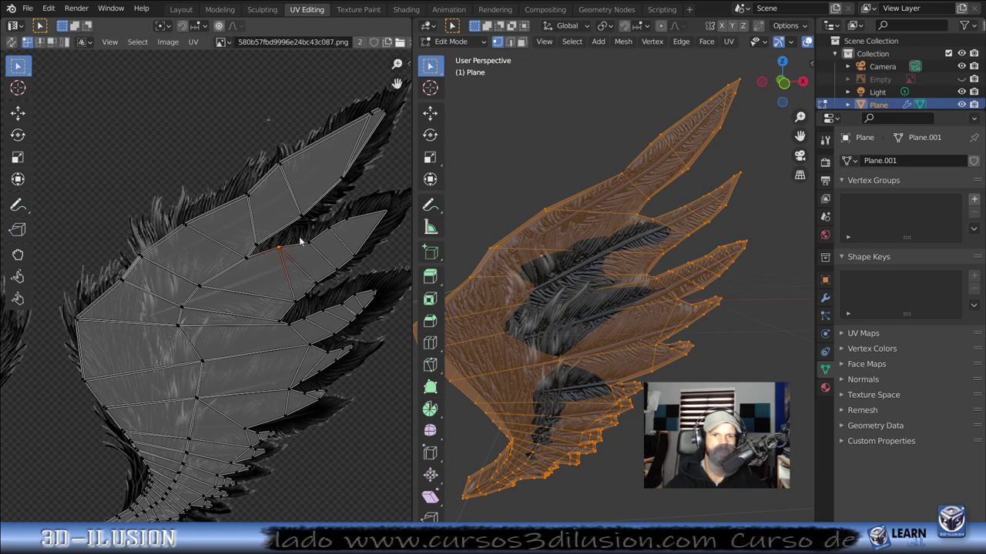
{"action": "key", "text": "g"}
{"action": "left_click", "coordinate": [323, 225]}
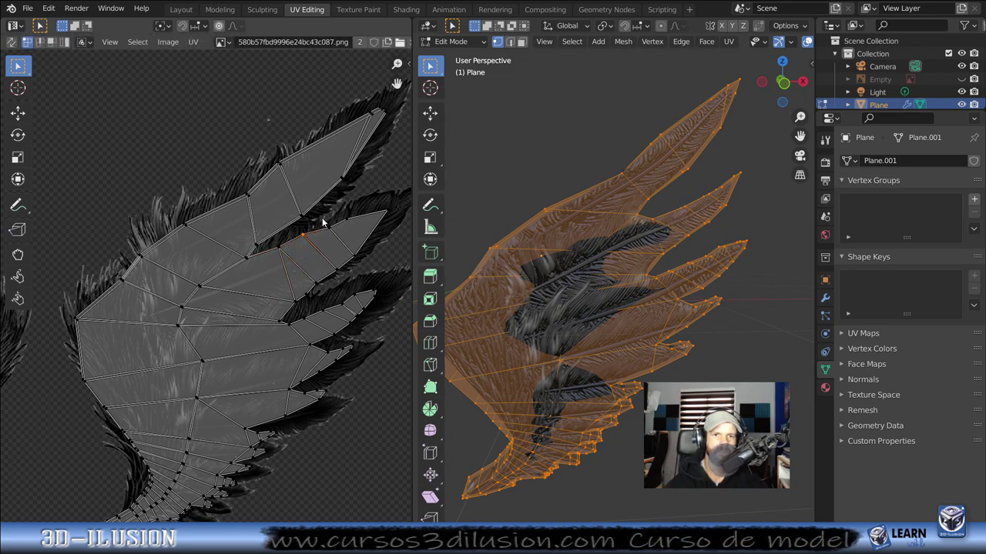
{"action": "key", "text": "g"}
{"action": "left_click", "coordinate": [335, 233]}
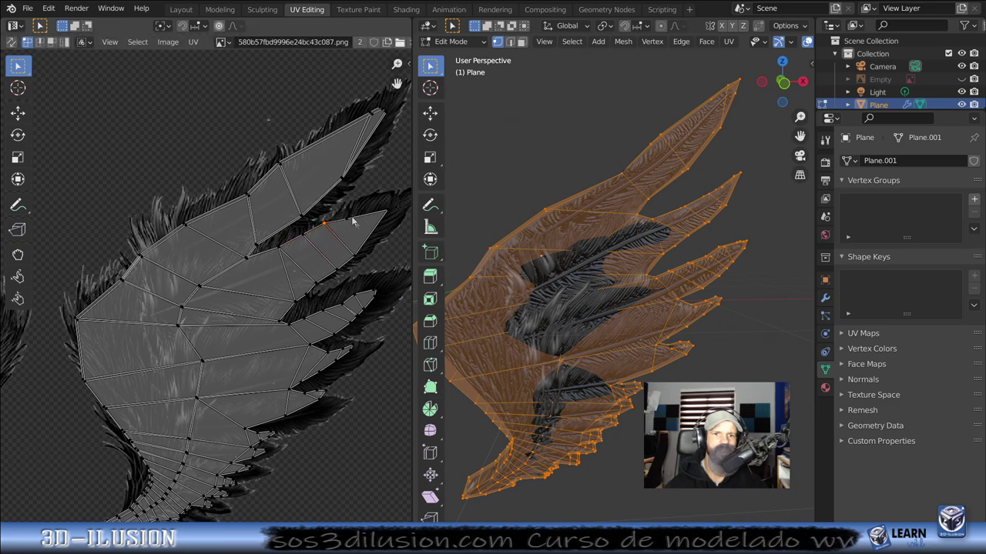
{"action": "key", "text": "g"}
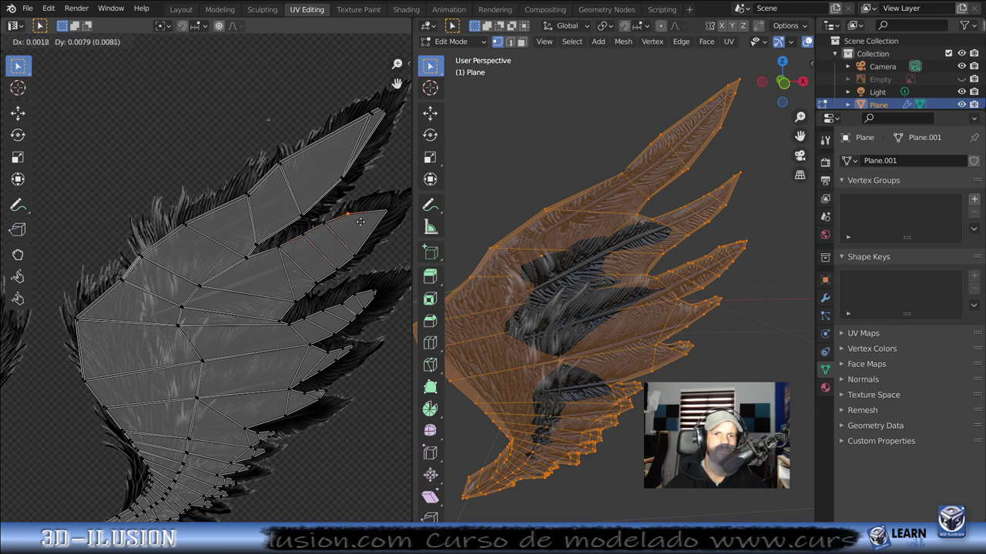
{"action": "left_click", "coordinate": [361, 225]}
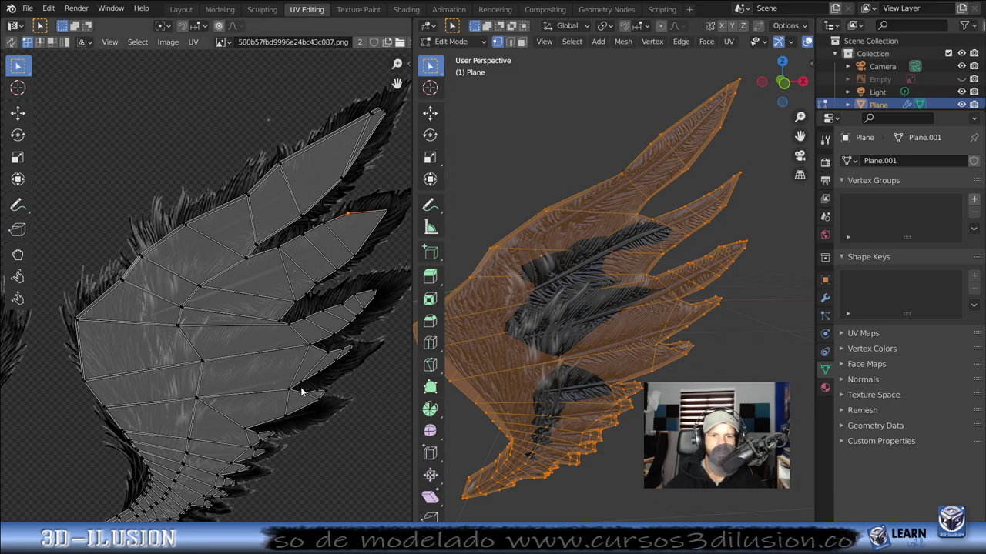
{"action": "scroll", "coordinate": [659, 306], "scroll_direction": "up", "scroll_amount": 2}
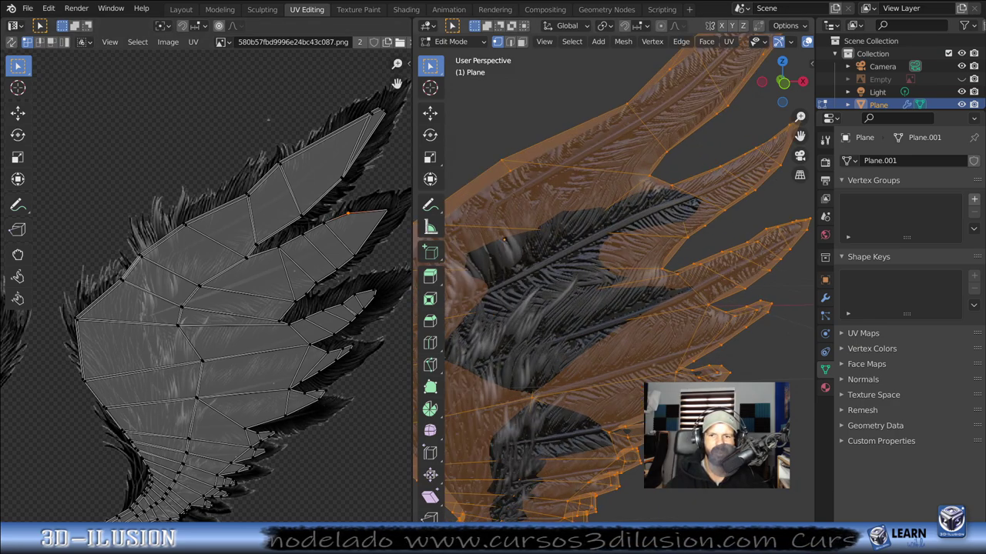
Step: Shift the UV faces near a lower feather's tip down-right, and adjust a small edge triangle
{"action": "scroll", "coordinate": [659, 306], "scroll_direction": "up", "scroll_amount": 2}
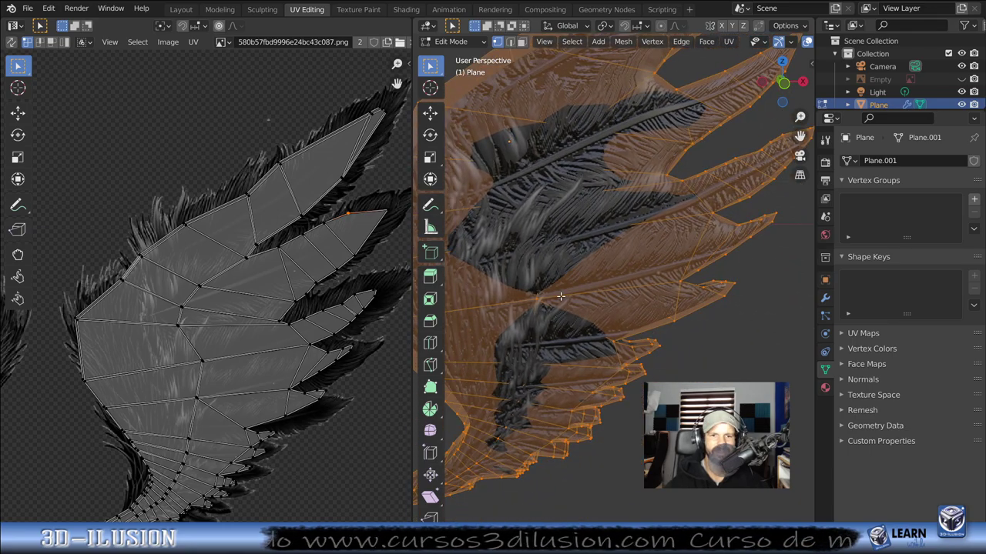
{"action": "scroll", "coordinate": [341, 368], "scroll_direction": "up", "scroll_amount": 2}
{"action": "scroll", "coordinate": [293, 301], "scroll_direction": "up", "scroll_amount": 1}
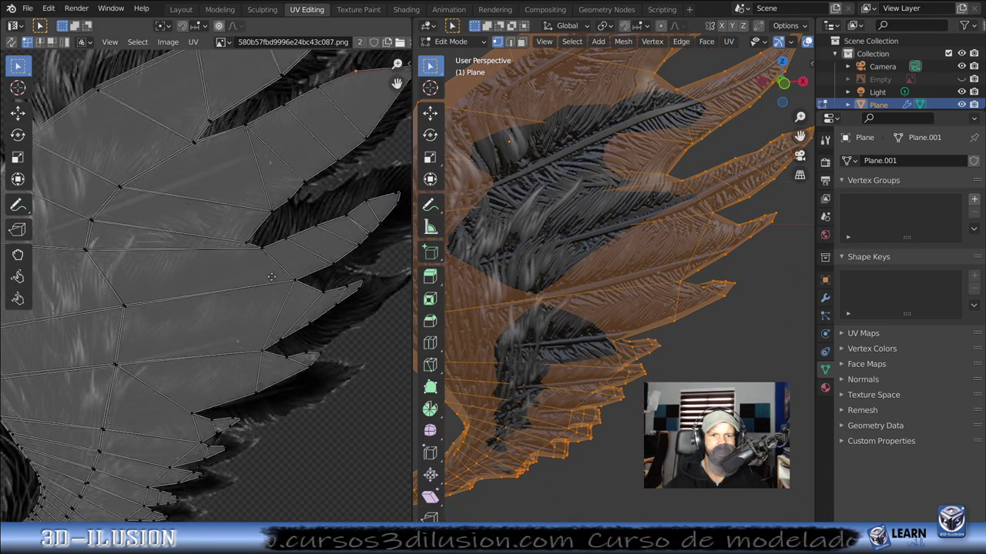
{"action": "scroll", "coordinate": [242, 232], "scroll_direction": "up", "scroll_amount": 1}
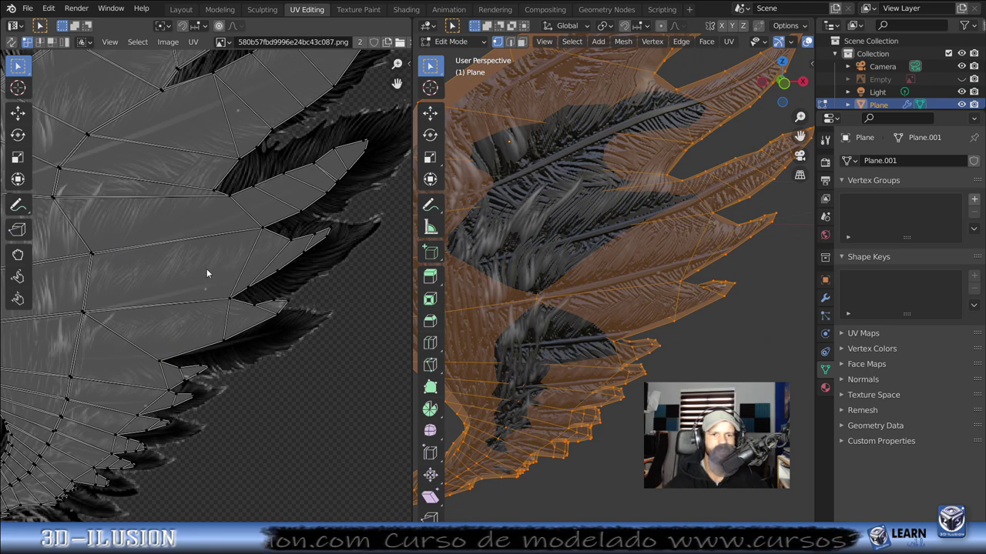
{"action": "left_click_drag", "start_coordinate": [208, 284], "coordinate": [312, 350]}
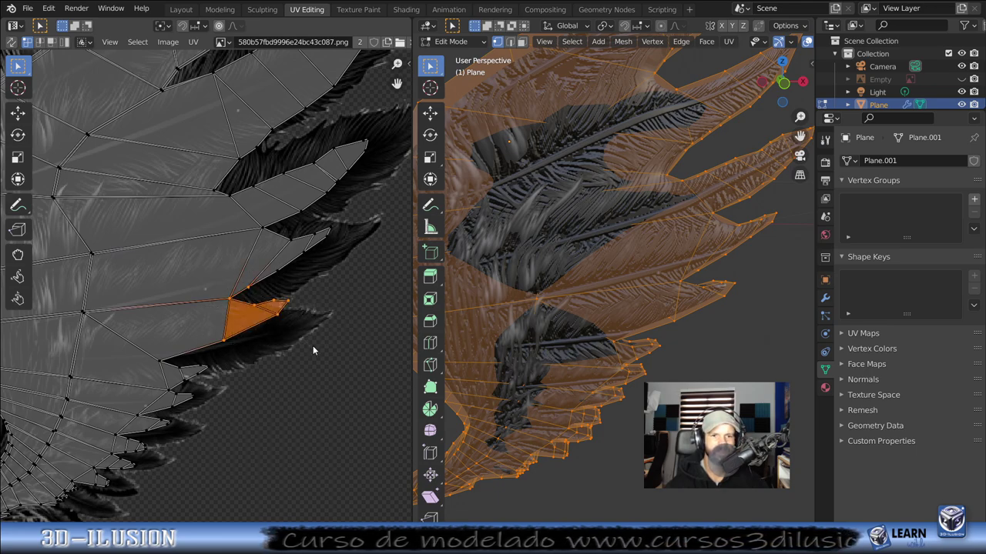
{"action": "key", "text": "g"}
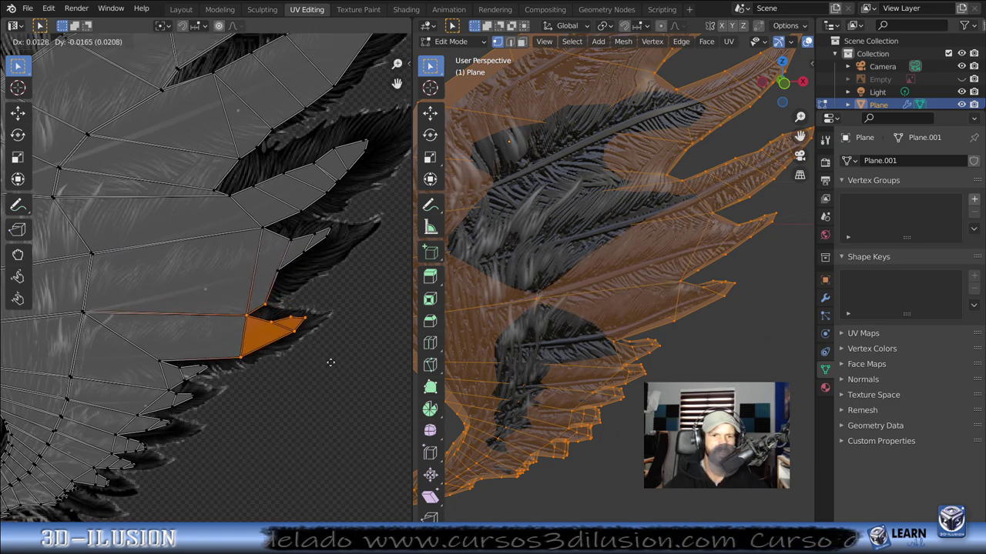
{"action": "left_click", "coordinate": [332, 367]}
{"action": "left_click_drag", "start_coordinate": [166, 362], "coordinate": [207, 389]}
{"action": "key", "text": "g"}
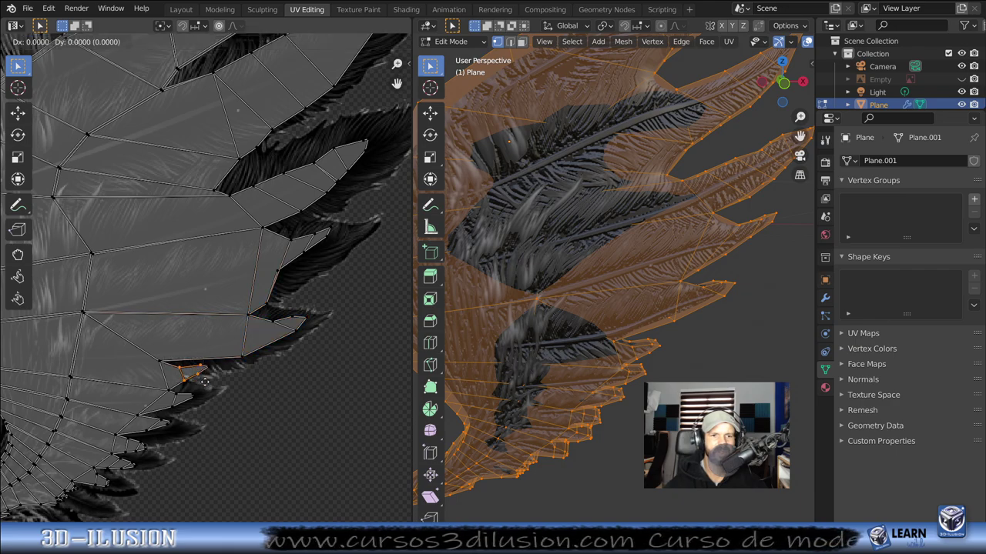
{"action": "left_click", "coordinate": [215, 370]}
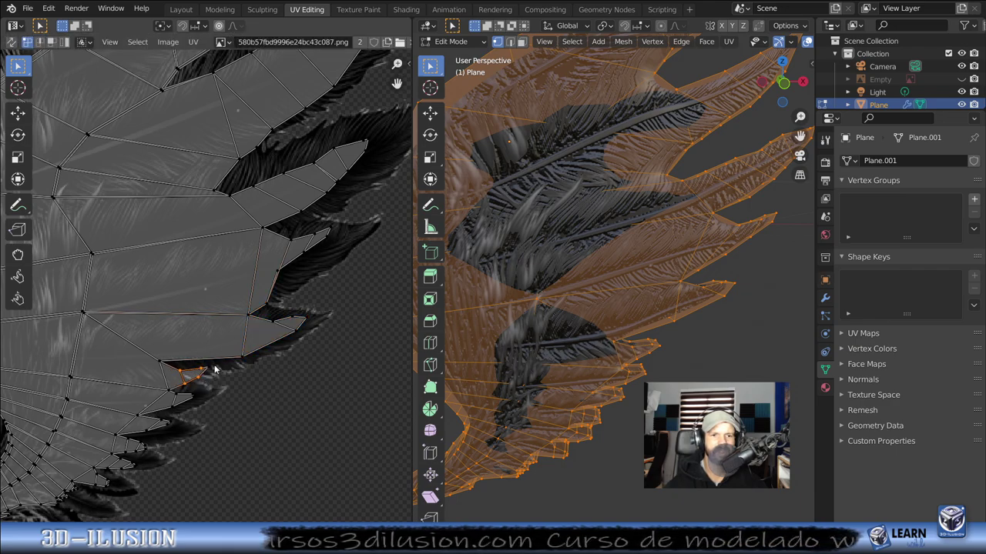
Step: Move the UV vertices along the lower feather edge up toward its tip
{"action": "left_click_drag", "start_coordinate": [223, 291], "coordinate": [284, 316]}
{"action": "key", "text": "g"}
{"action": "left_click", "coordinate": [264, 290]}
{"action": "left_click_drag", "start_coordinate": [262, 256], "coordinate": [314, 291]}
{"action": "key", "text": "g"}
{"action": "left_click", "coordinate": [327, 298]}
{"action": "left_click_drag", "start_coordinate": [295, 248], "coordinate": [319, 266]}
{"action": "key", "text": "g"}
{"action": "left_click", "coordinate": [318, 244]}
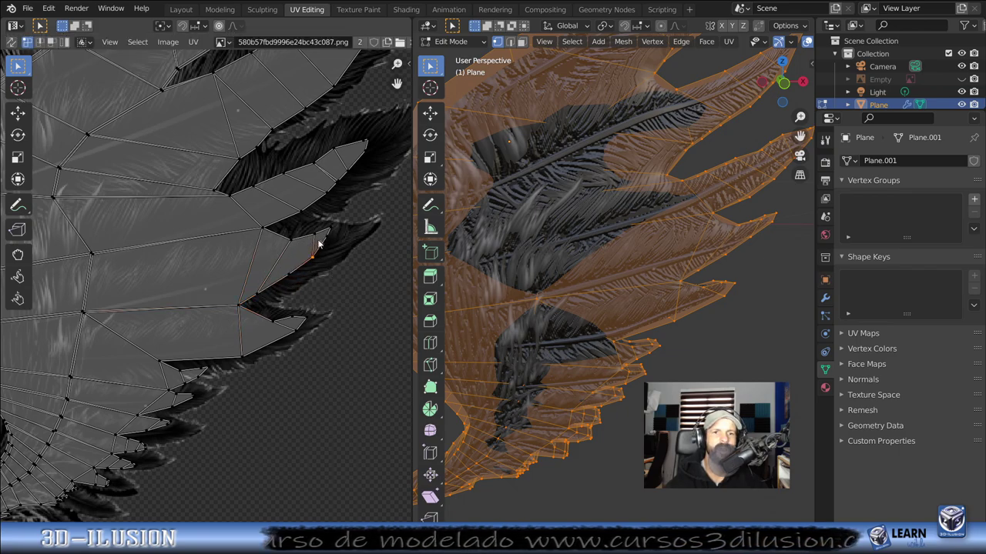
Step: Place the feather-tip UV vertices onto the feather's edge in the texture
{"action": "left_click_drag", "start_coordinate": [314, 225], "coordinate": [346, 261]}
{"action": "key", "text": "g"}
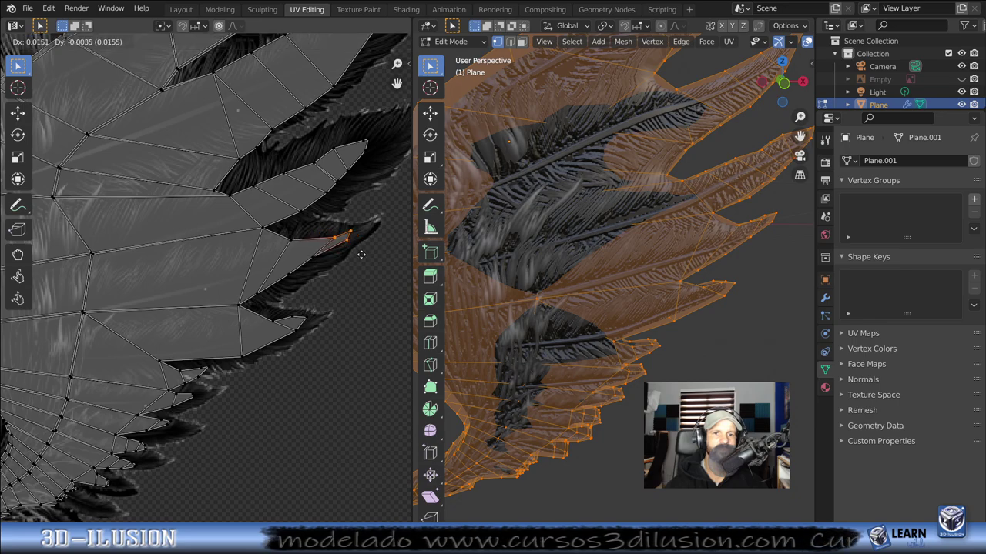
{"action": "left_click", "coordinate": [332, 245]}
{"action": "key", "text": "g"}
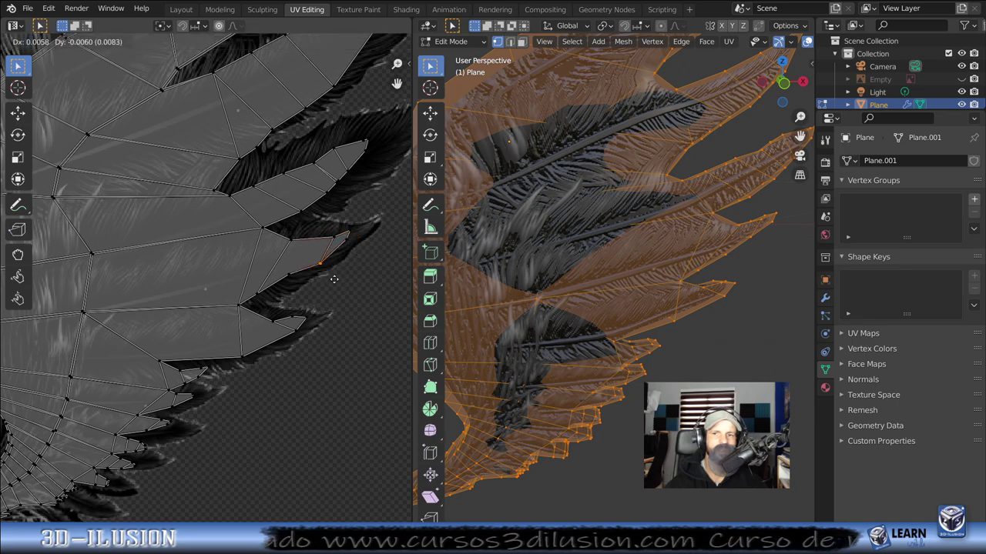
{"action": "left_click", "coordinate": [332, 277]}
Step: On the next feather, move the edge and tip UV vertices onto its outline
{"action": "scroll", "coordinate": [541, 276], "scroll_direction": "down", "scroll_amount": 4}
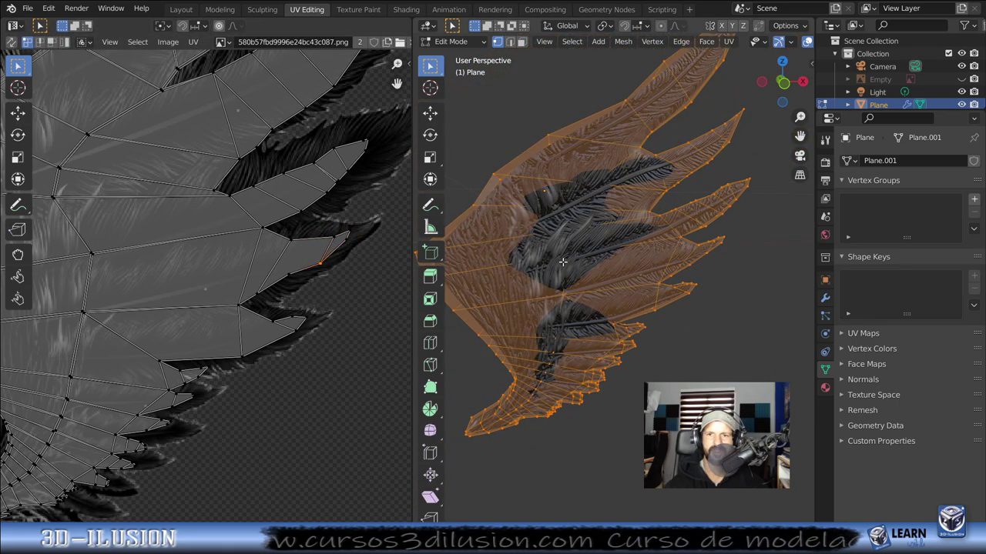
{"action": "scroll", "coordinate": [591, 228], "scroll_direction": "down", "scroll_amount": 1}
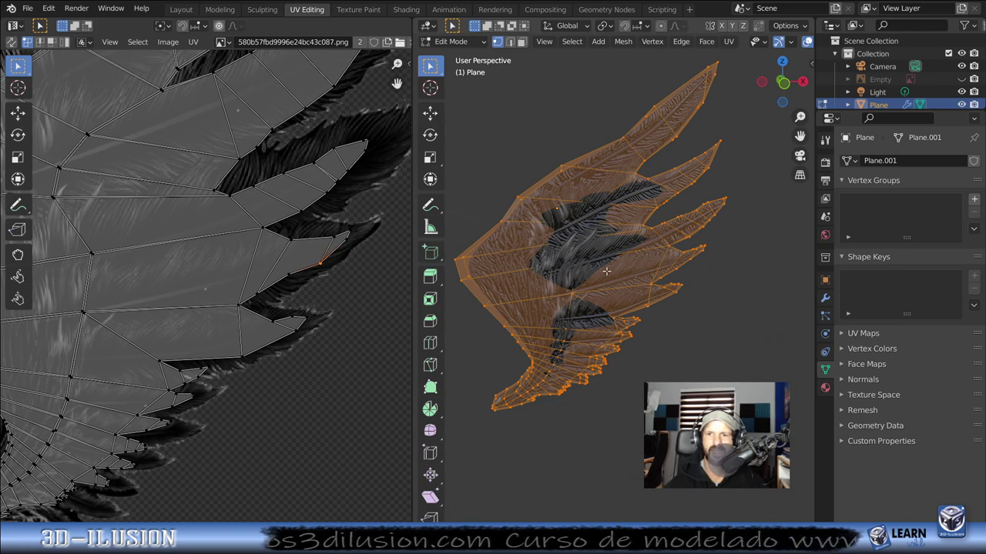
{"action": "scroll", "coordinate": [644, 333], "scroll_direction": "up", "scroll_amount": 2}
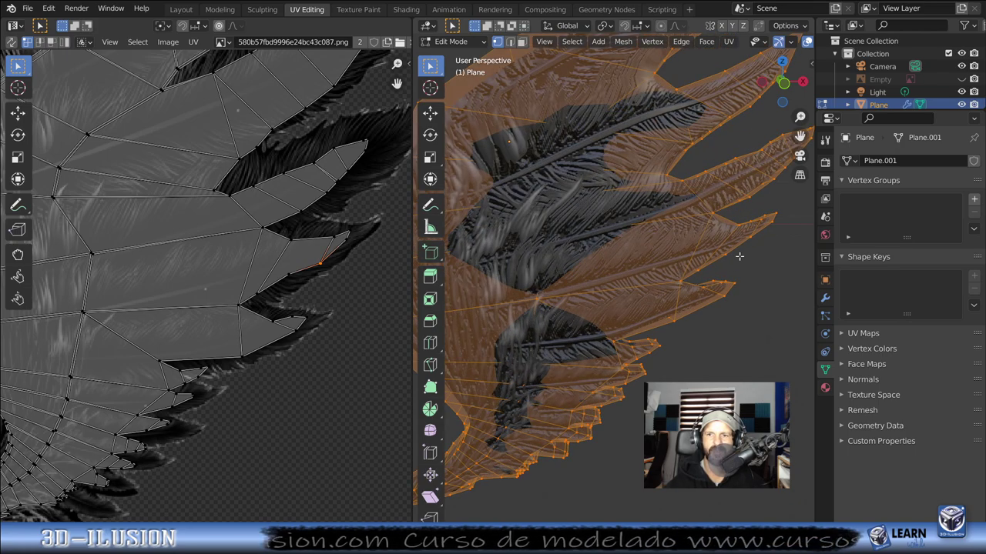
{"action": "middle_click_drag", "start_coordinate": [368, 301], "coordinate": [324, 301]}
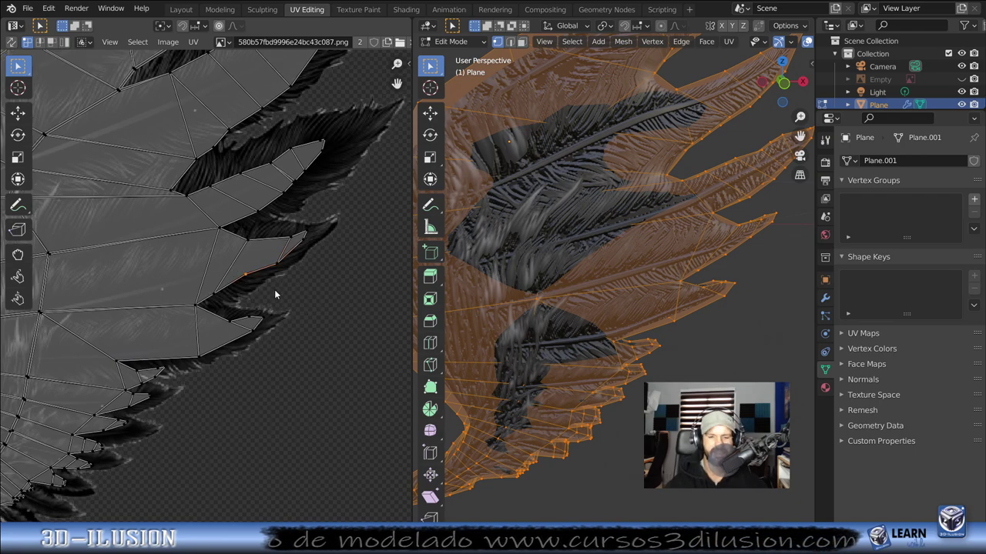
{"action": "key", "text": "g"}
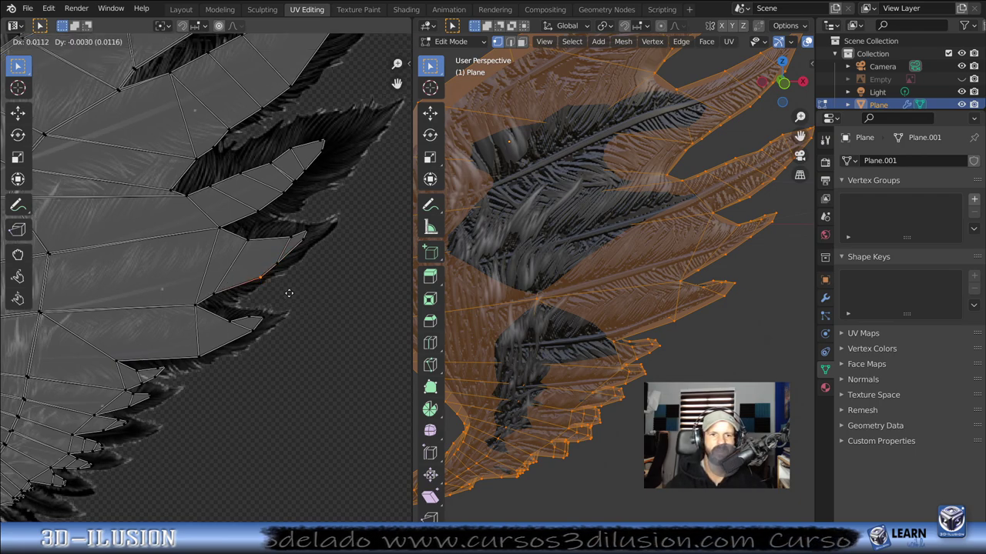
{"action": "left_click", "coordinate": [287, 293]}
{"action": "left_click", "coordinate": [278, 263]}
{"action": "key", "text": "g"}
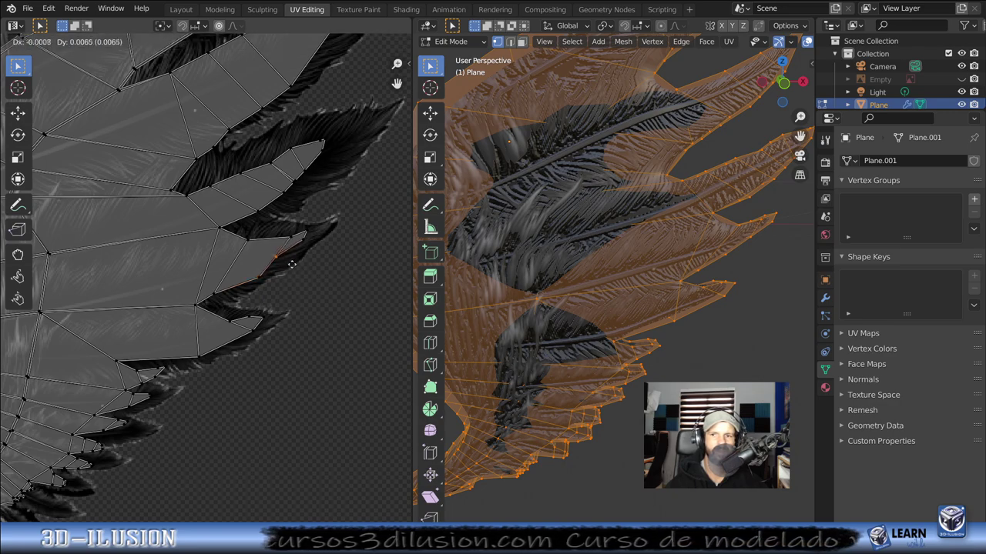
{"action": "left_click", "coordinate": [299, 258]}
{"action": "left_click", "coordinate": [297, 231]}
{"action": "key", "text": "g"}
{"action": "left_click", "coordinate": [313, 256]}
Step: Drop the next feather's base UV vertex lower along its edge, then nudge it right
{"action": "left_click", "coordinate": [247, 235]}
{"action": "key", "text": "g"}
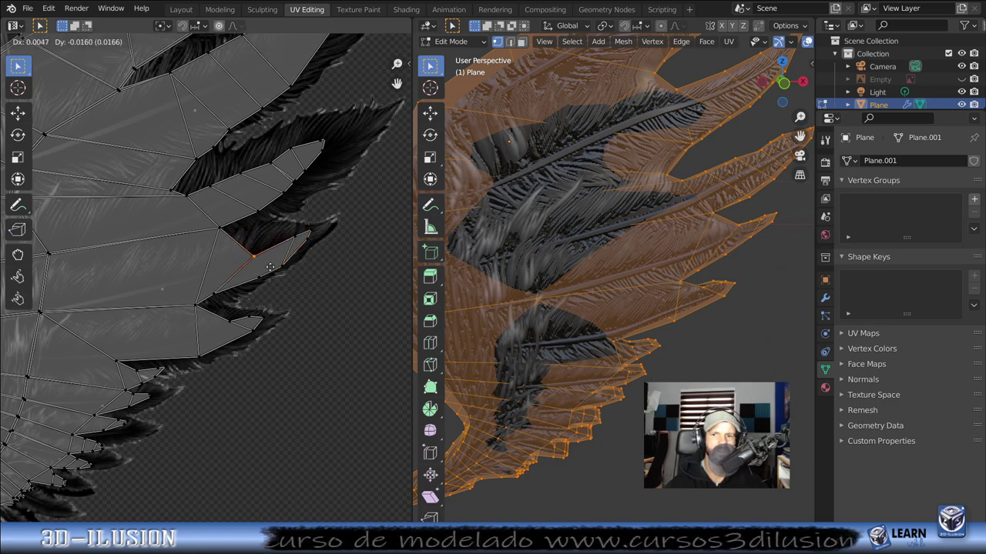
{"action": "left_click", "coordinate": [273, 273]}
{"action": "key", "text": "g"}
{"action": "left_click", "coordinate": [296, 249]}
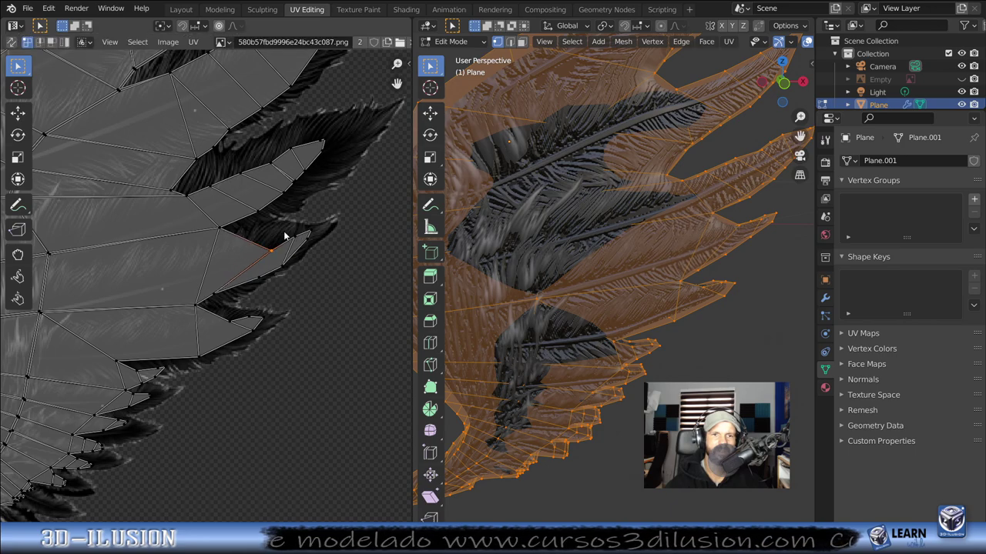
{"action": "key", "text": "g"}
{"action": "left_click", "coordinate": [297, 239]}
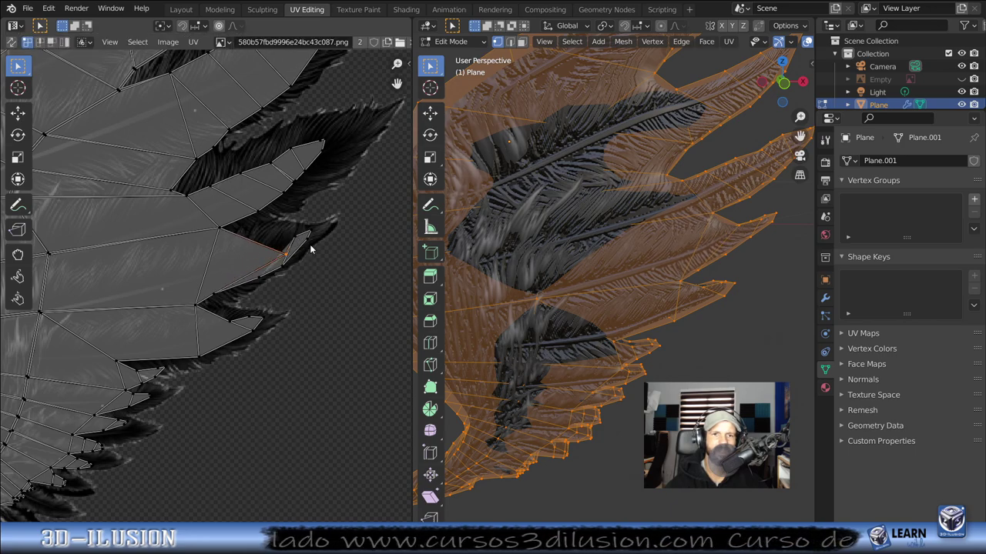
Step: Preview the textured wing outside Edit Mode, then return to Edit Mode zoomed on the feather tips
{"action": "key", "text": "Tab"}
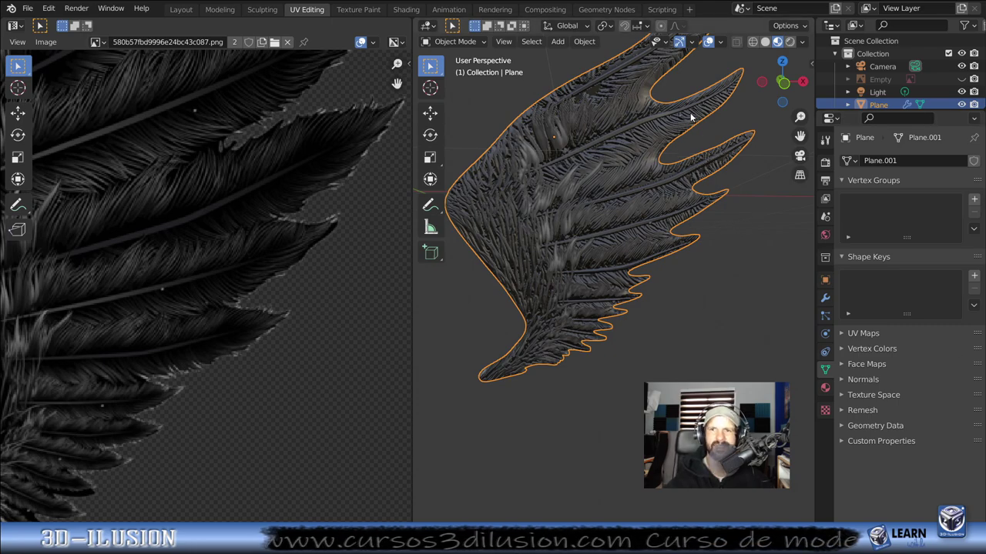
{"action": "key", "text": "Tab"}
{"action": "middle_click_drag", "start_coordinate": [672, 131], "coordinate": [567, 272]}
{"action": "scroll", "coordinate": [568, 273], "scroll_direction": "up", "scroll_amount": 2}
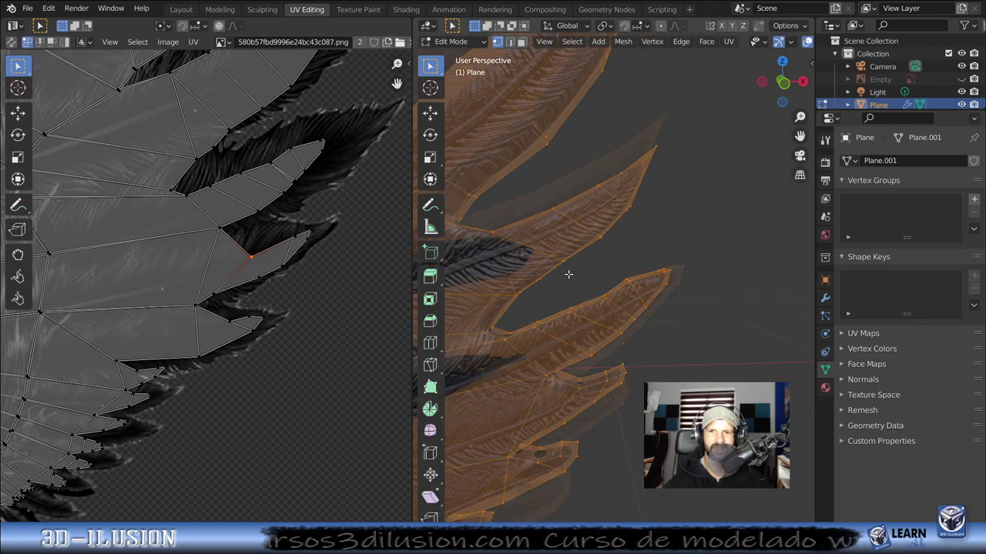
{"action": "scroll", "coordinate": [540, 262], "scroll_direction": "up", "scroll_amount": 2}
{"action": "scroll", "coordinate": [517, 251], "scroll_direction": "up", "scroll_amount": 2}
Step: Move a feather-edge vertex of the wing sideways to reshape that feather
{"action": "left_click", "coordinate": [535, 241]}
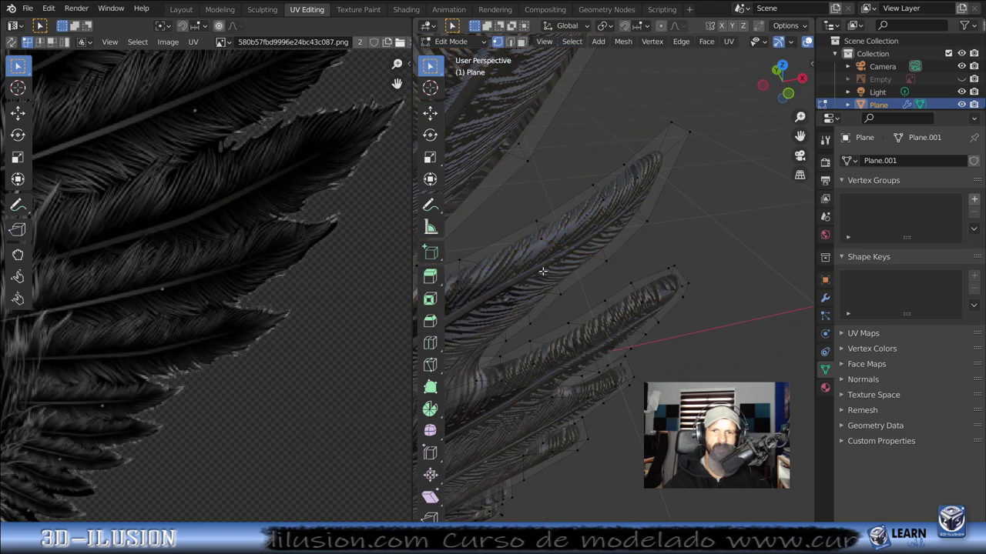
{"action": "left_click", "coordinate": [543, 243]}
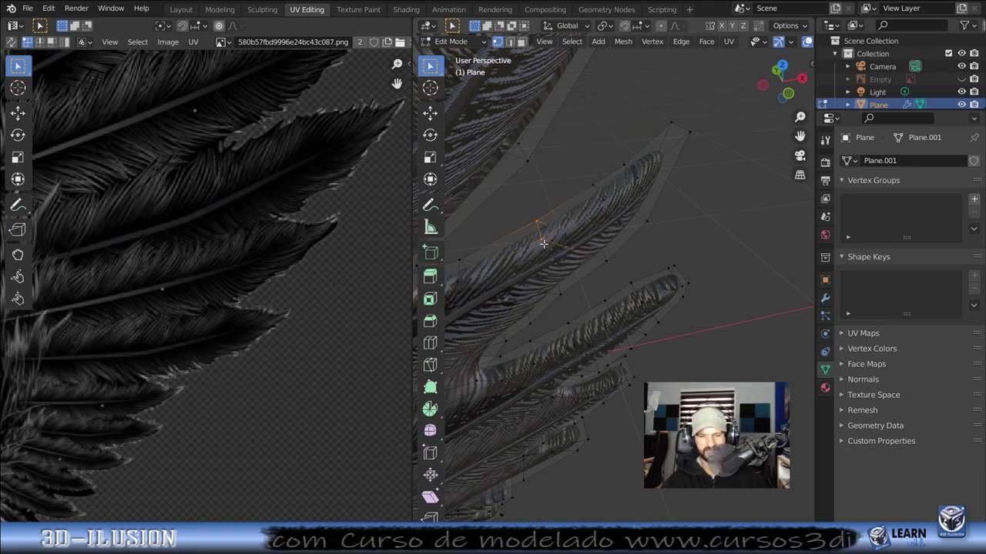
{"action": "key", "text": "g"}
{"action": "left_click", "coordinate": [518, 242]}
Step: Orbit around the feather to inspect the edited edge from several angles
{"action": "mouse_move", "coordinate": [518, 242]}
{"action": "middle_mouse_down"}
{"action": "mouse_move", "coordinate": [523, 191]}
{"action": "mouse_move", "coordinate": [477, 267]}
{"action": "mouse_move", "coordinate": [599, 260]}
{"action": "middle_mouse_up"}
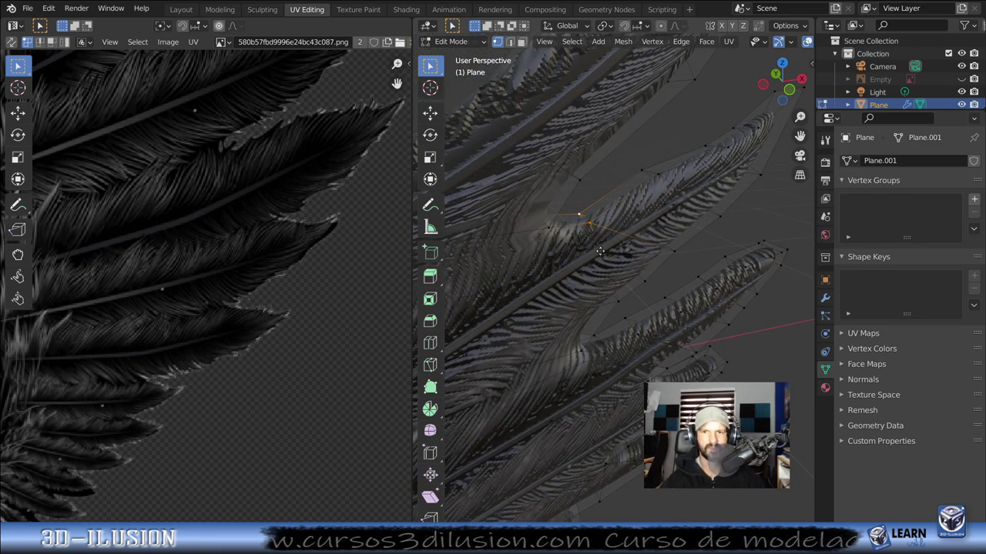
{"action": "mouse_move", "coordinate": [600, 251]}
{"action": "middle_mouse_down"}
{"action": "mouse_move", "coordinate": [552, 228]}
{"action": "mouse_move", "coordinate": [589, 209]}
{"action": "middle_mouse_up"}
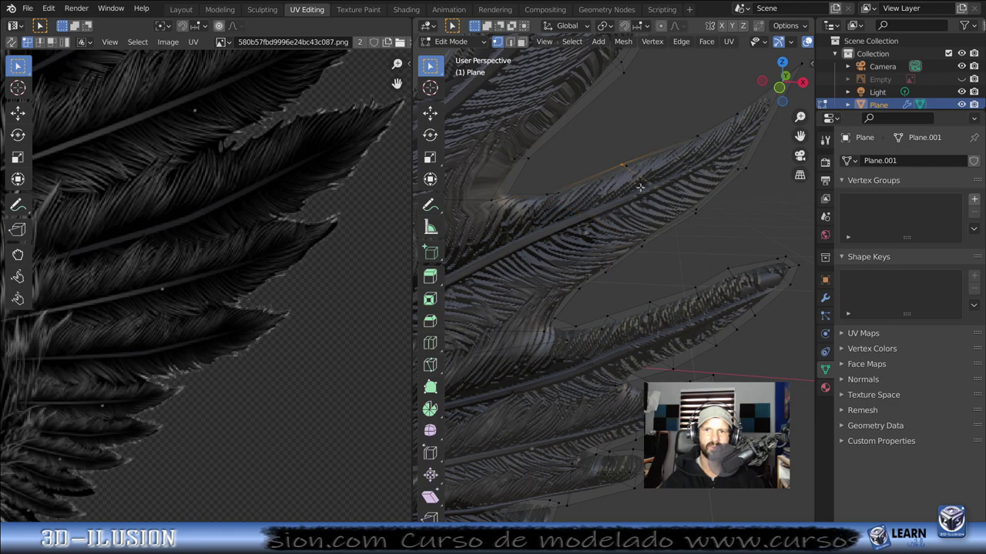
{"action": "mouse_move", "coordinate": [603, 160]}
{"action": "middle_mouse_down"}
{"action": "mouse_move", "coordinate": [629, 212]}
{"action": "mouse_move", "coordinate": [621, 183]}
{"action": "mouse_move", "coordinate": [617, 208]}
{"action": "middle_mouse_up"}
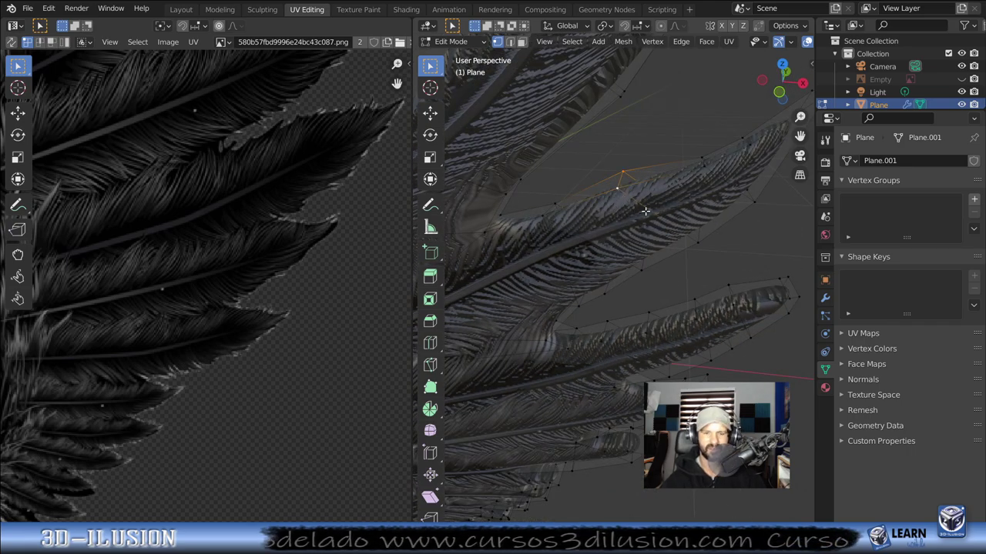
{"action": "mouse_move", "coordinate": [619, 225]}
{"action": "middle_mouse_down"}
{"action": "mouse_move", "coordinate": [618, 239]}
{"action": "mouse_move", "coordinate": [622, 178]}
{"action": "middle_mouse_up"}
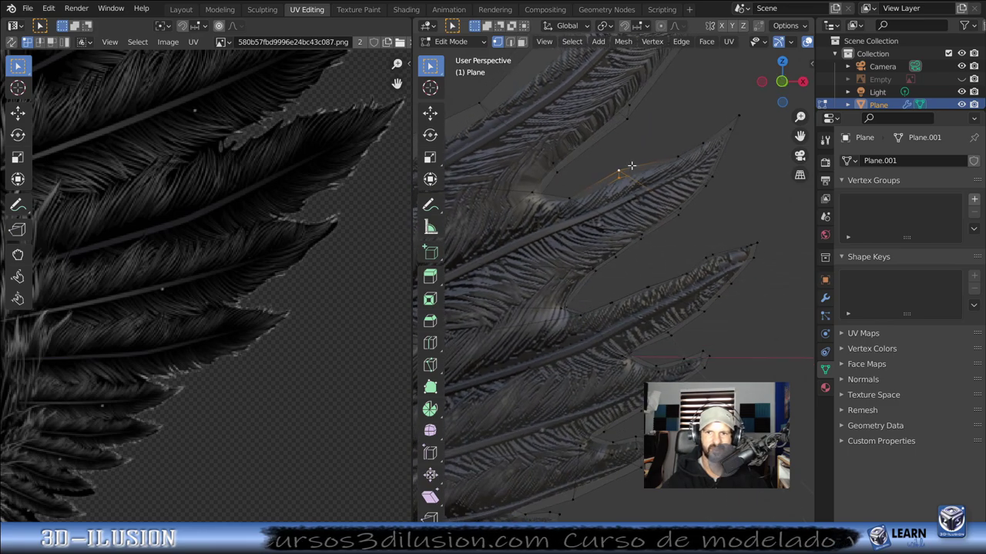
{"action": "middle_click_drag", "start_coordinate": [613, 296], "coordinate": [580, 329]}
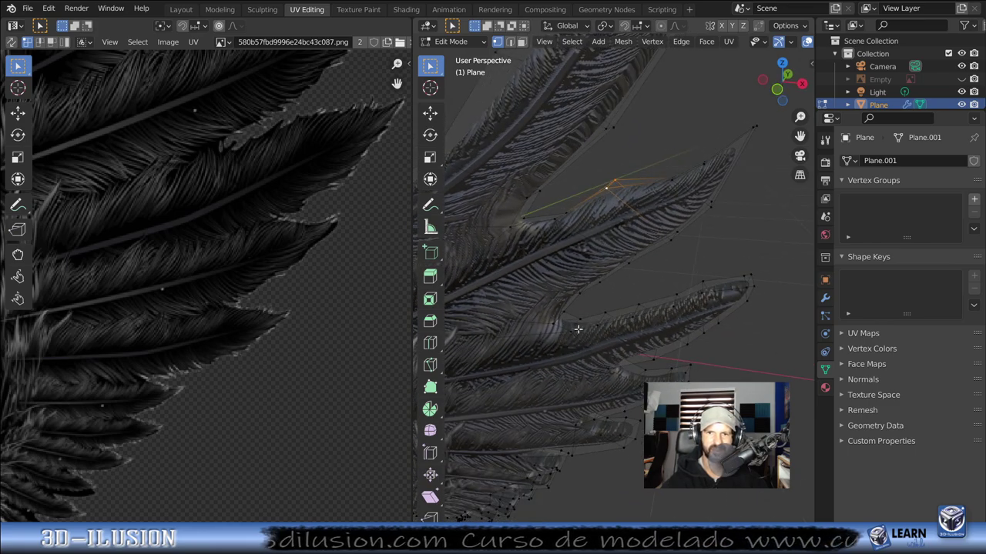
{"action": "scroll", "coordinate": [597, 329], "scroll_direction": "down", "scroll_amount": 5}
{"action": "middle_click_drag", "start_coordinate": [597, 328], "coordinate": [639, 297]}
Step: Check the whole wing in Object Mode, then return to Edit Mode and deselect all vertices
{"action": "key", "text": "Tab"}
{"action": "middle_click_drag", "start_coordinate": [629, 367], "coordinate": [589, 379]}
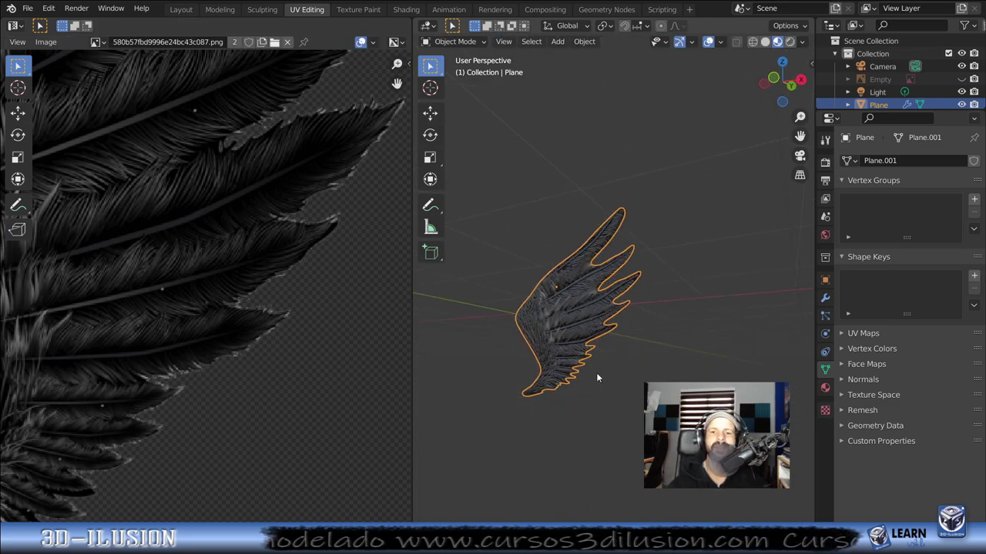
{"action": "middle_click_drag", "start_coordinate": [597, 377], "coordinate": [652, 274]}
{"action": "scroll", "coordinate": [653, 275], "scroll_direction": "up", "scroll_amount": 6}
{"action": "key", "text": "Tab"}
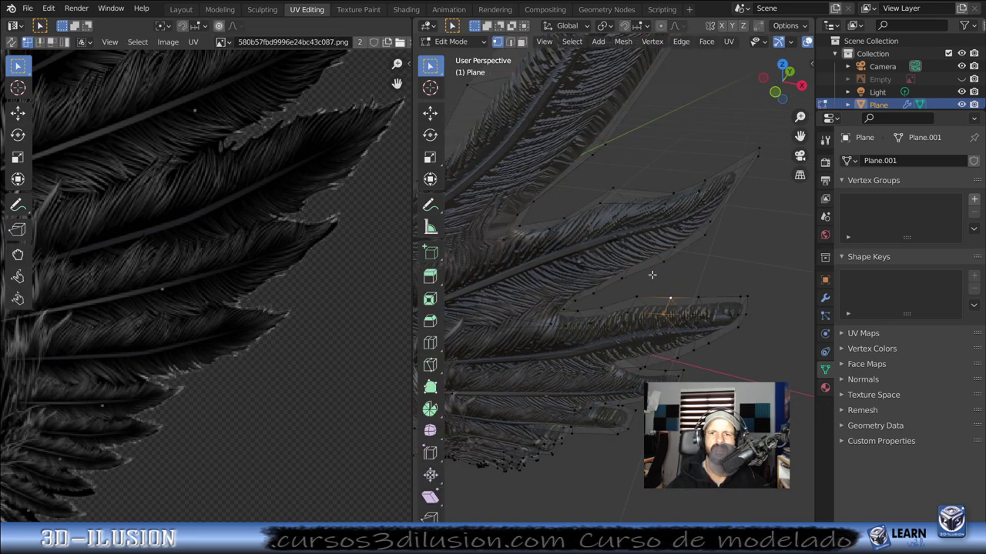
{"action": "key", "text": "alt+a"}
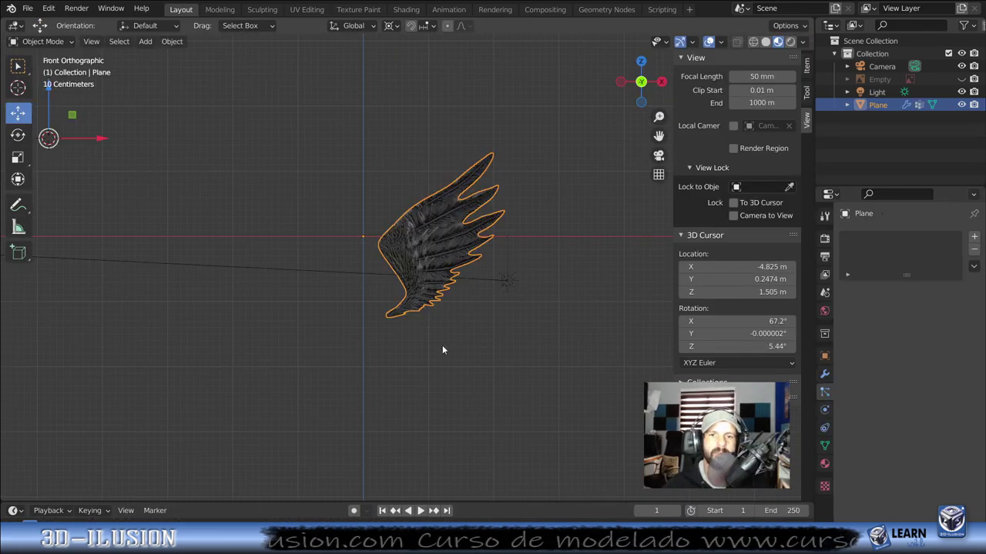
Step: Add a text object at the wing's lower tip, aligned to face the view
{"action": "scroll", "coordinate": [441, 351], "scroll_direction": "up", "scroll_amount": 2}
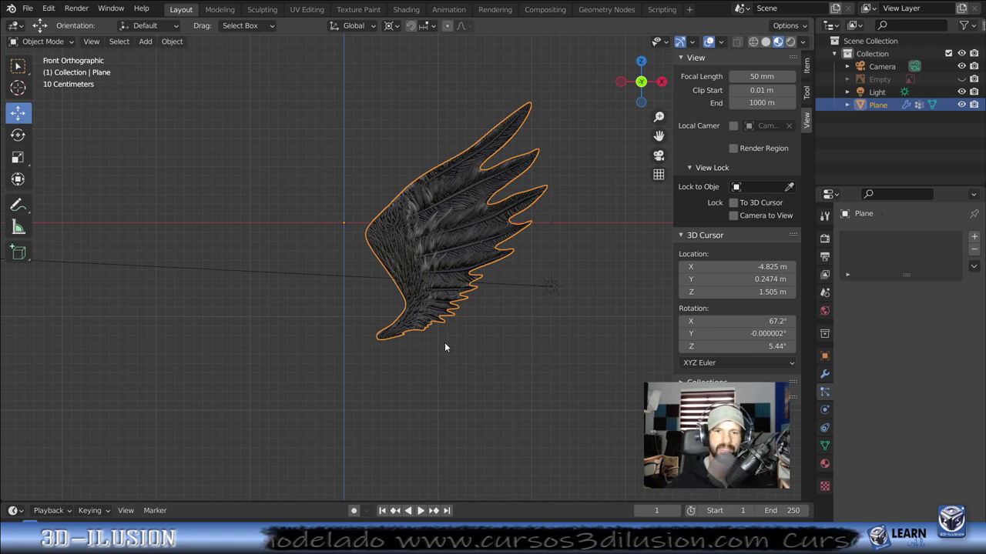
{"action": "scroll", "coordinate": [519, 317], "scroll_direction": "up", "scroll_amount": 2}
{"action": "scroll", "coordinate": [456, 308], "scroll_direction": "up", "scroll_amount": 2}
{"action": "right_click_drag", "start_coordinate": [340, 312], "coordinate": [417, 312], "text": "shift"}
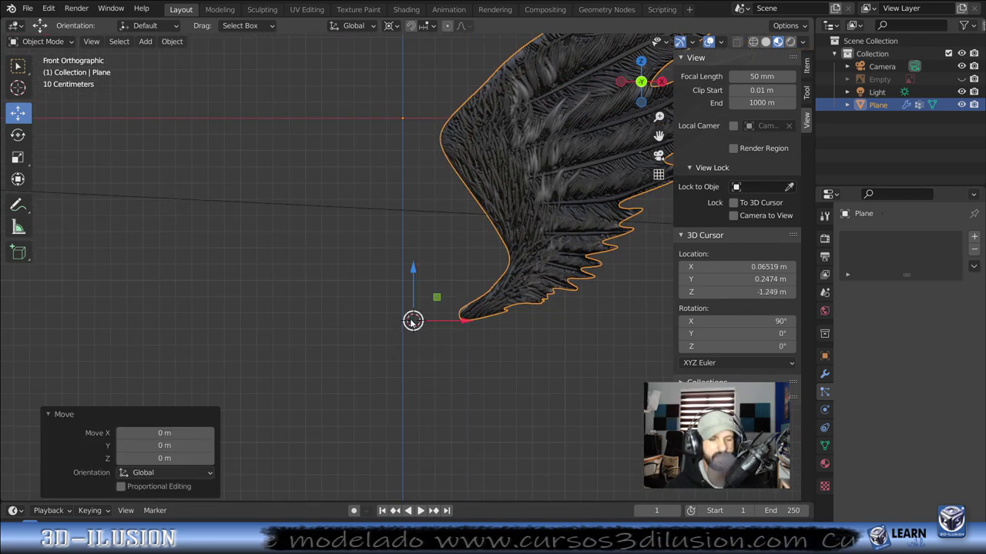
{"action": "key", "text": "shift+a"}
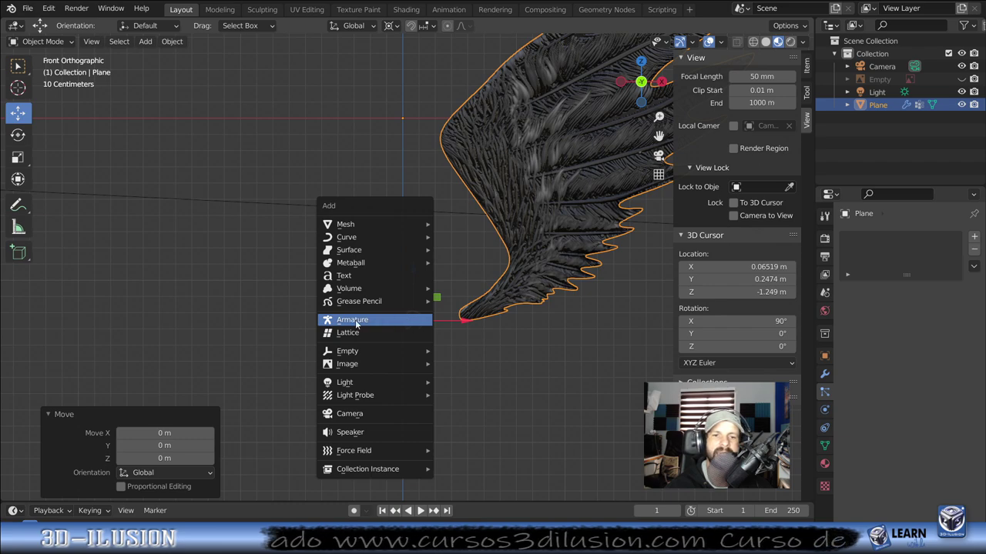
{"action": "left_click", "coordinate": [366, 276]}
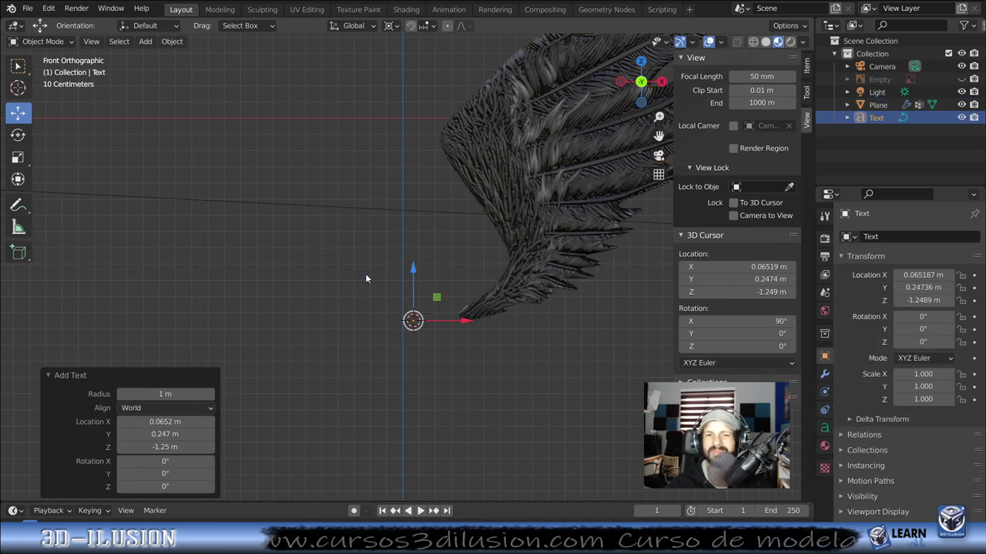
{"action": "left_click", "coordinate": [158, 409]}
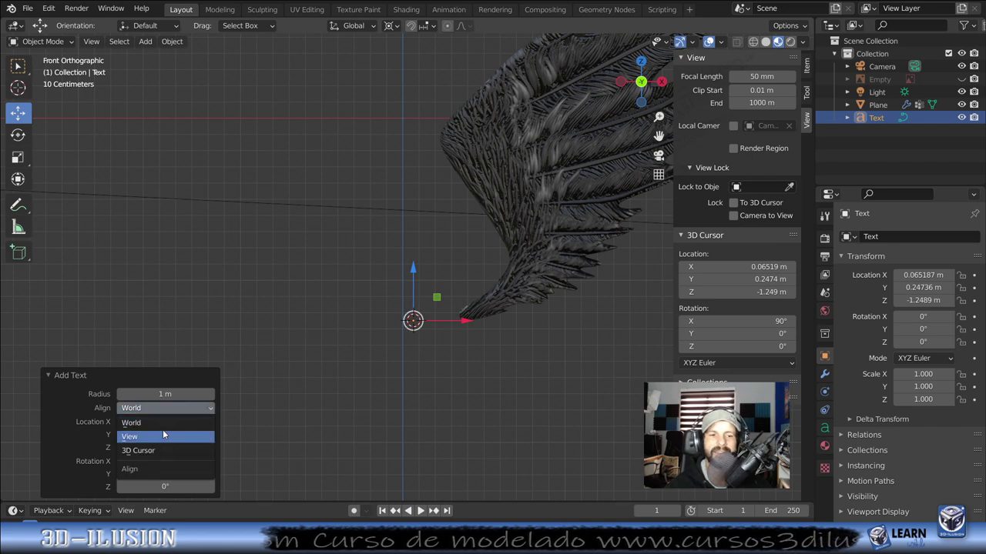
{"action": "left_click", "coordinate": [162, 436]}
Step: Change the text to '3D' and move it left of the wing base
{"action": "key", "text": "Tab"}
{"action": "type", "text": "3D"}
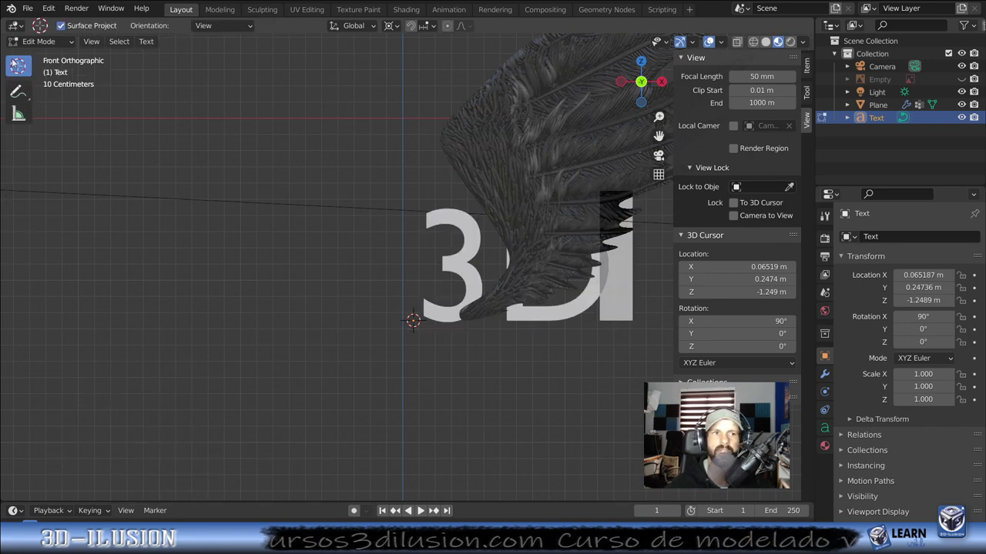
{"action": "key", "text": "Tab"}
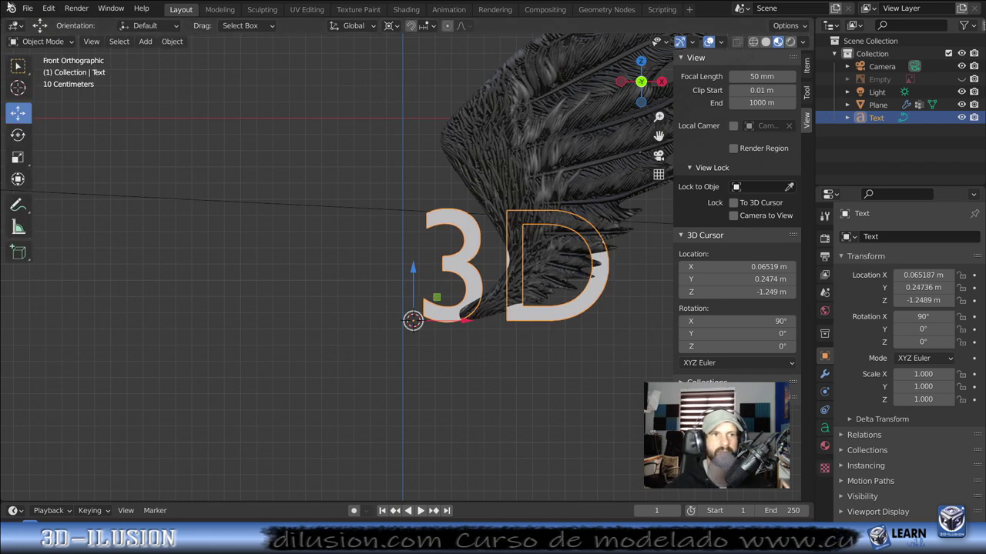
{"action": "left_click_drag", "start_coordinate": [468, 322], "coordinate": [253, 248]}
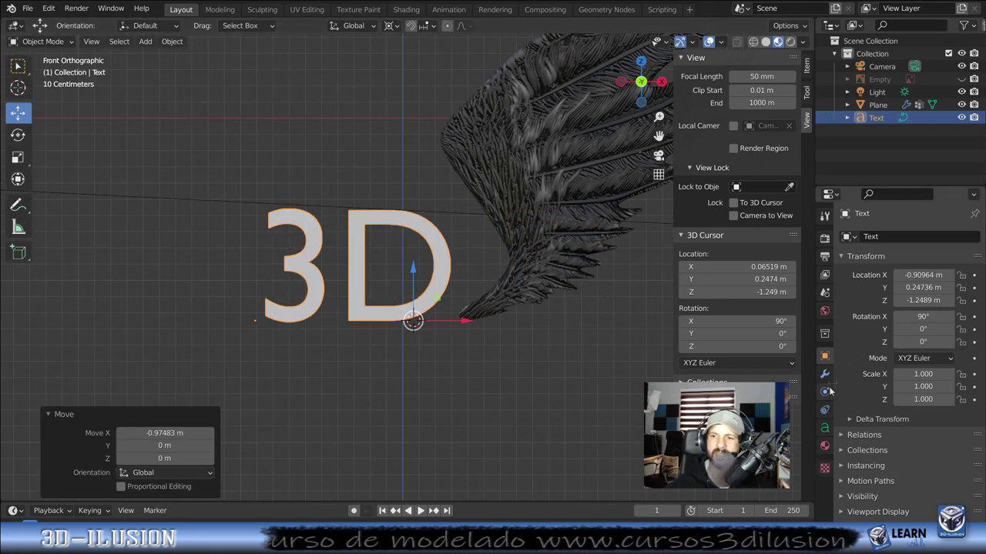
Step: Load Arial Black (ariblk.ttf) as the font of the 3D text
{"action": "left_click", "coordinate": [825, 428]}
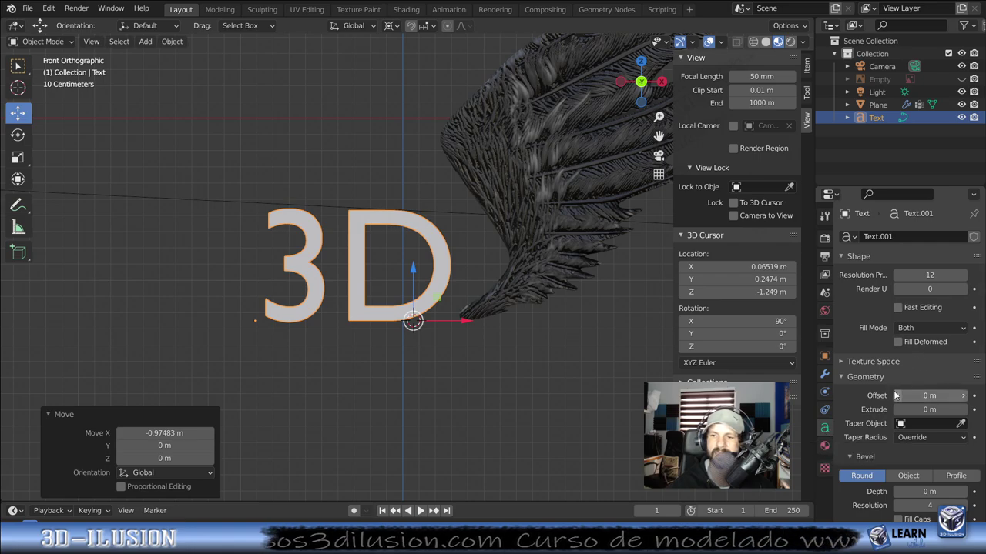
{"action": "scroll", "coordinate": [867, 339], "scroll_direction": "down", "scroll_amount": 1}
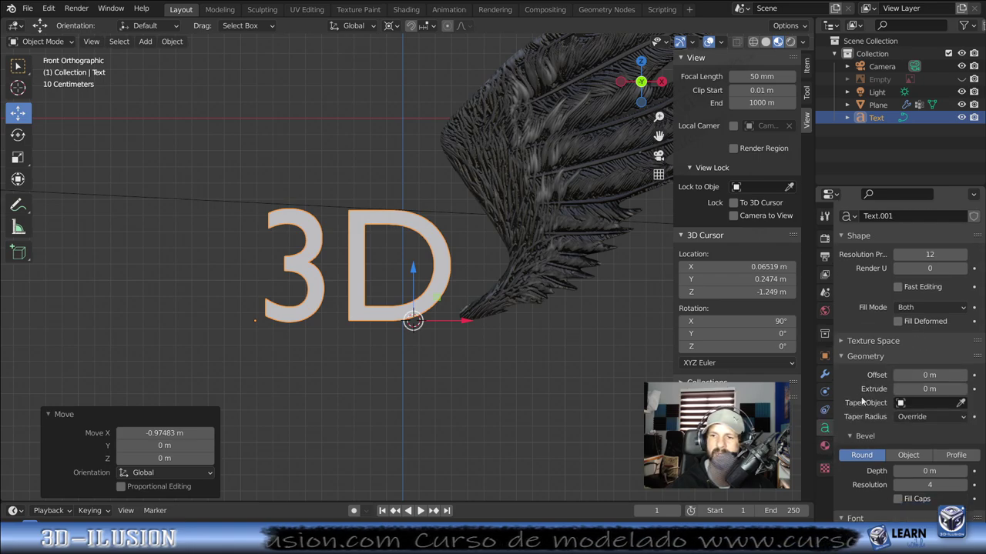
{"action": "scroll", "coordinate": [854, 407], "scroll_direction": "down", "scroll_amount": 3}
{"action": "scroll", "coordinate": [854, 407], "scroll_direction": "down", "scroll_amount": 3}
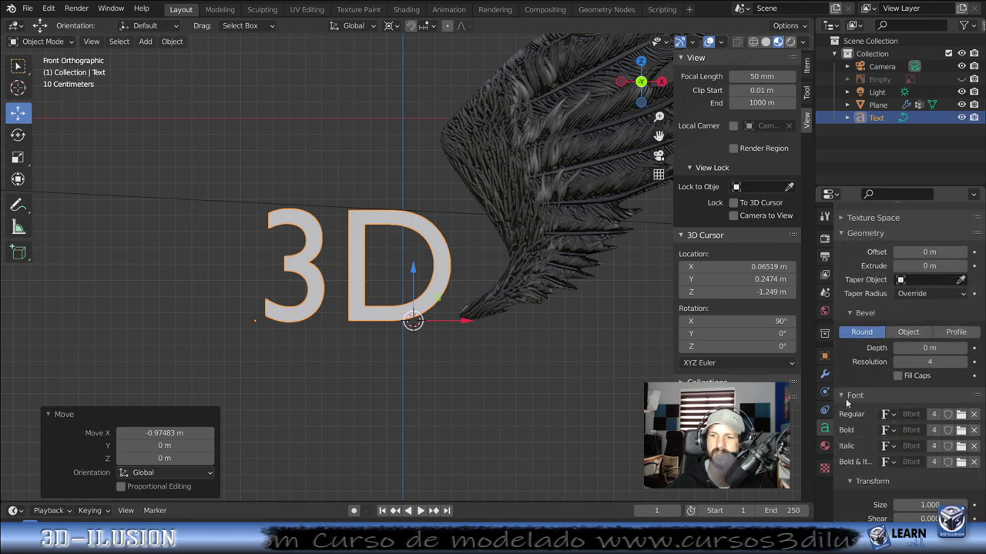
{"action": "scroll", "coordinate": [840, 385], "scroll_direction": "down", "scroll_amount": 3}
{"action": "left_click", "coordinate": [960, 354]}
{"action": "double_click", "coordinate": [439, 371]}
{"action": "left_click_drag", "start_coordinate": [462, 322], "coordinate": [465, 323]}
{"action": "middle_click_drag", "start_coordinate": [465, 323], "coordinate": [401, 312]}
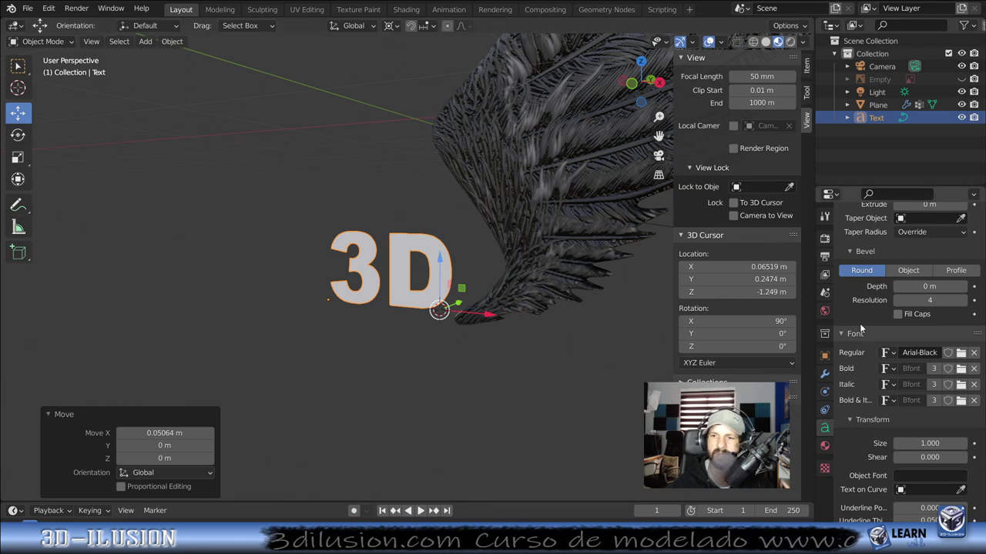
{"action": "scroll", "coordinate": [849, 334], "scroll_direction": "up", "scroll_amount": 5}
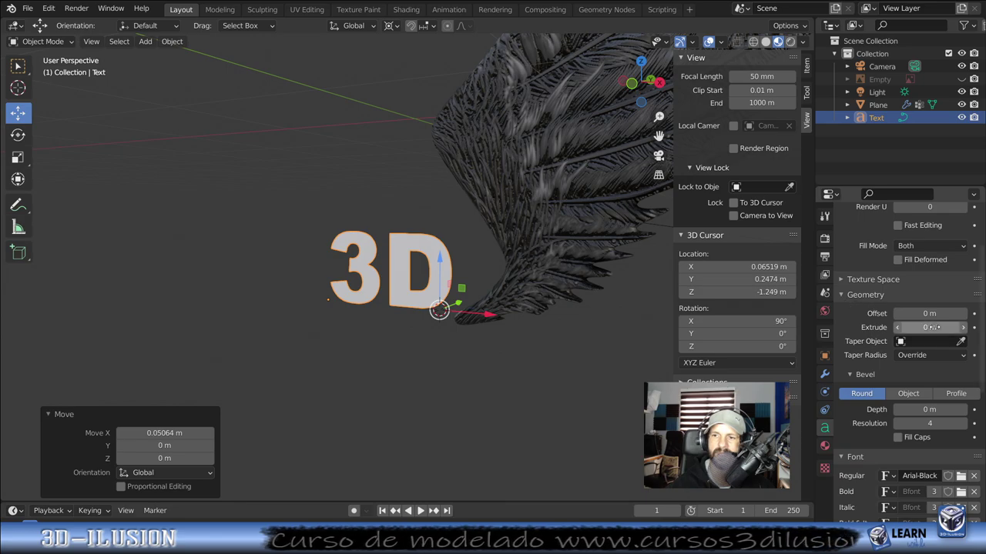
Step: Give the text 0.1 m extrusion and a 0.01 m bevel depth
{"action": "left_click_drag", "start_coordinate": [928, 328], "coordinate": [951, 328]}
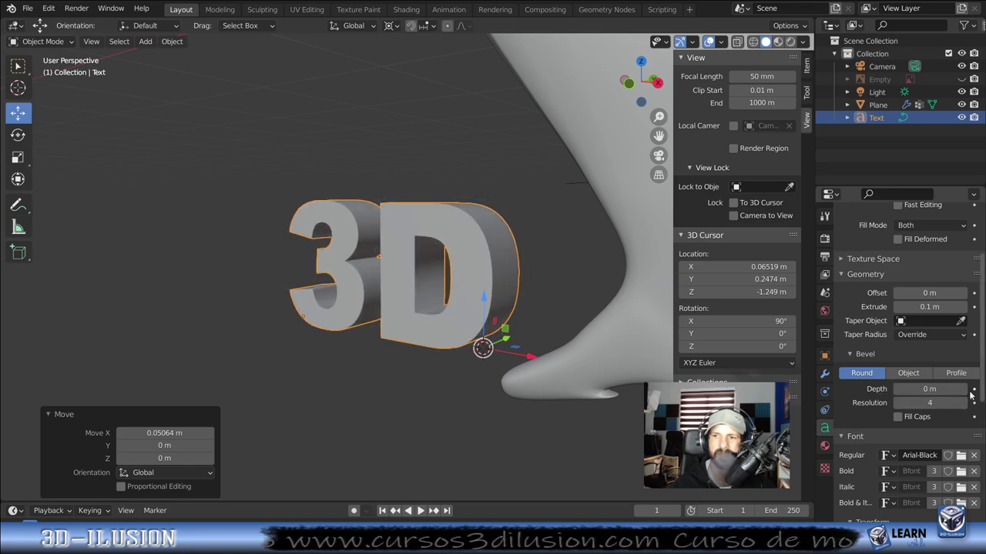
{"action": "left_click_drag", "start_coordinate": [930, 389], "coordinate": [936, 389]}
{"action": "middle_click_drag", "start_coordinate": [539, 308], "coordinate": [466, 290]}
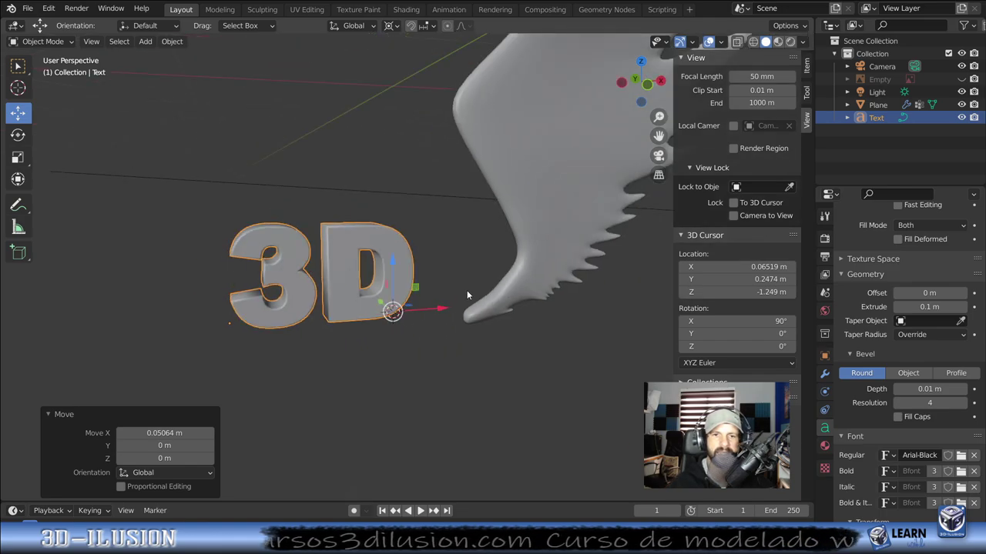
Step: Add a new material named 'letras' with red base colour and preview it in Material view
{"action": "left_click", "coordinate": [824, 447]}
{"action": "left_click", "coordinate": [913, 290]}
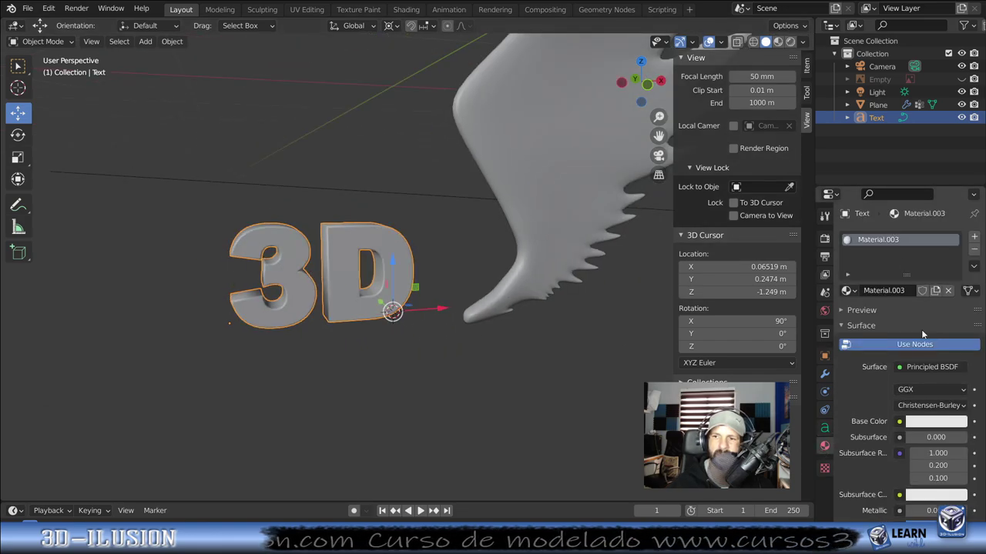
{"action": "double_click", "coordinate": [897, 241]}
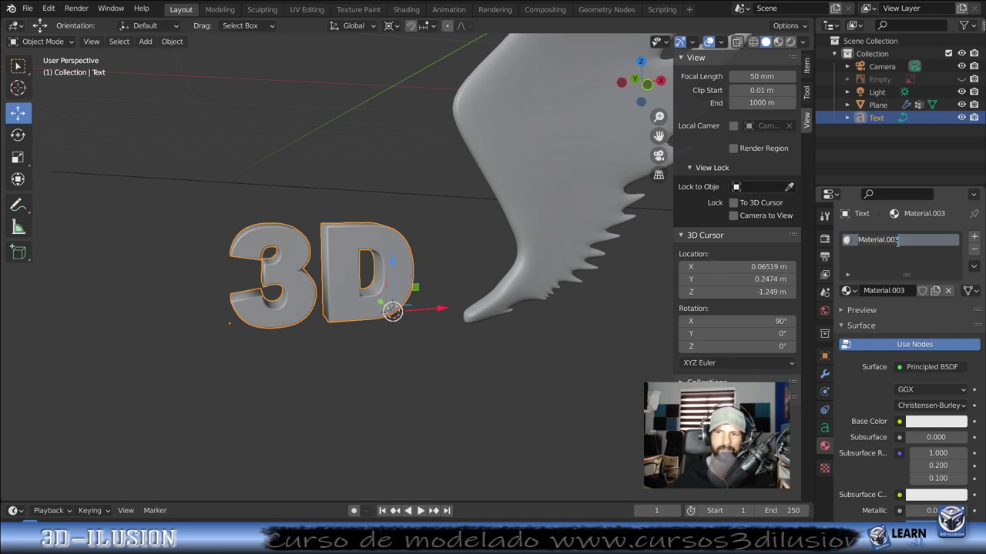
{"action": "type", "text": "letras"}
{"action": "key", "text": "Return"}
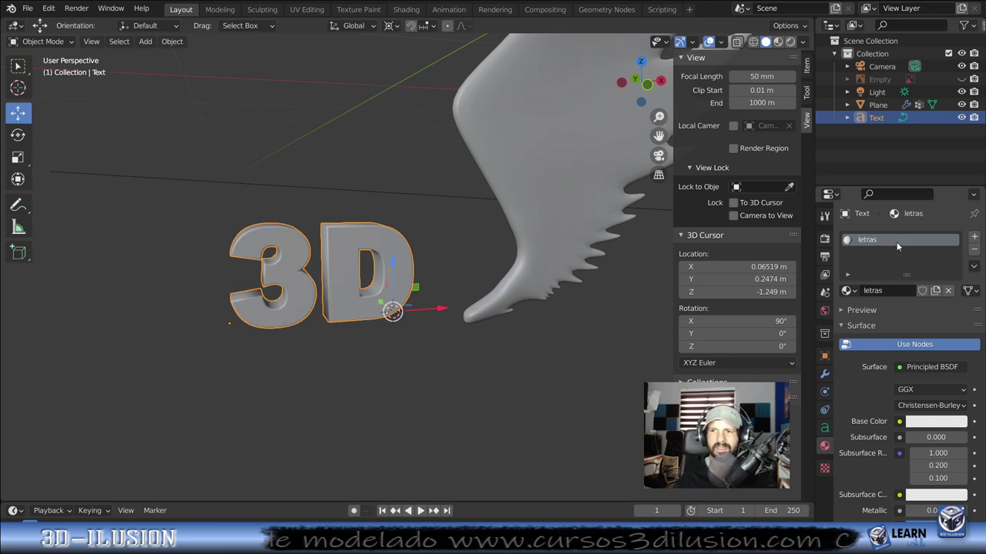
{"action": "left_click", "coordinate": [935, 421]}
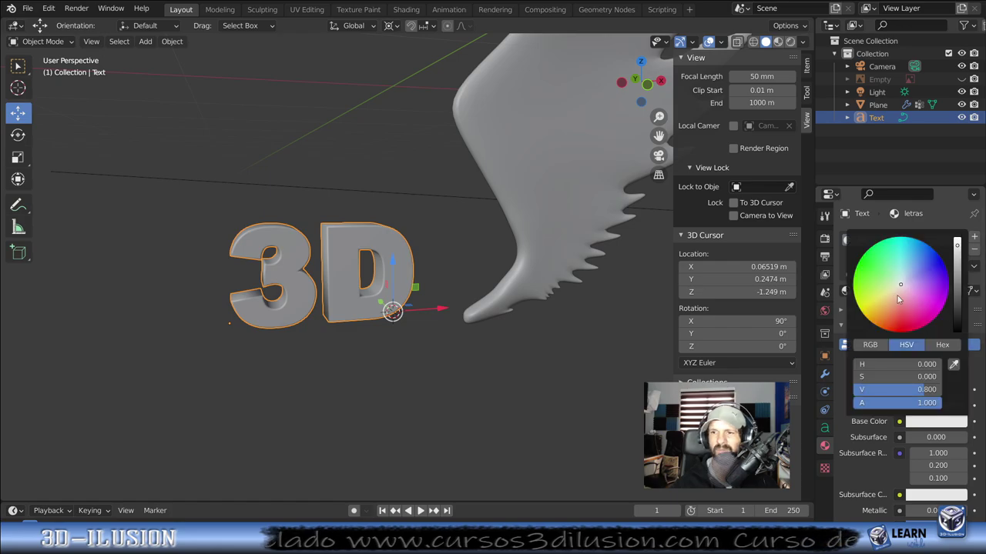
{"action": "left_click", "coordinate": [907, 332]}
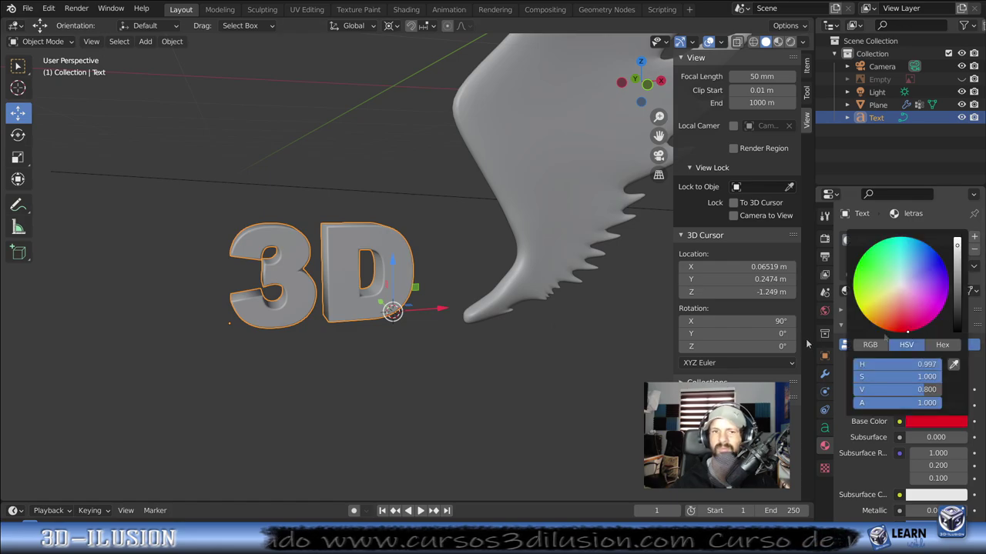
{"action": "left_click", "coordinate": [777, 42]}
Step: From the top view, move the red 3D text along Y to match the wing's depth, then lower it about 0.17 m
{"action": "middle_click_drag", "start_coordinate": [478, 273], "coordinate": [279, 302]}
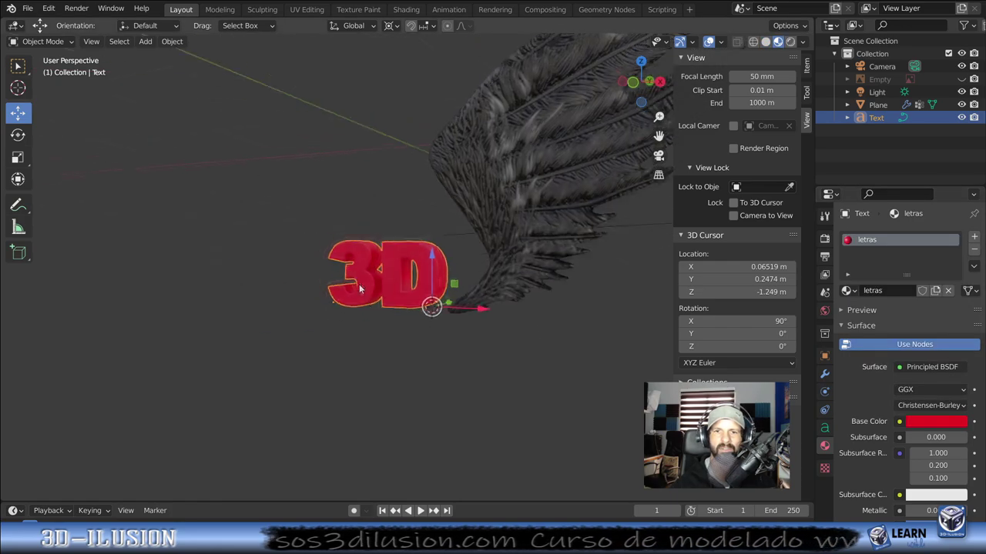
{"action": "key", "text": "KP_7"}
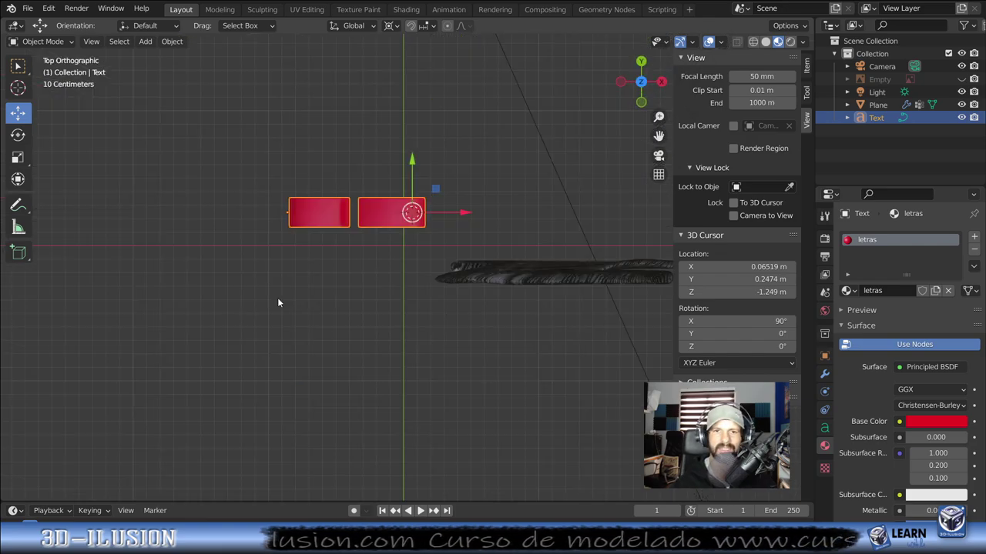
{"action": "left_click_drag", "start_coordinate": [412, 157], "coordinate": [422, 221]}
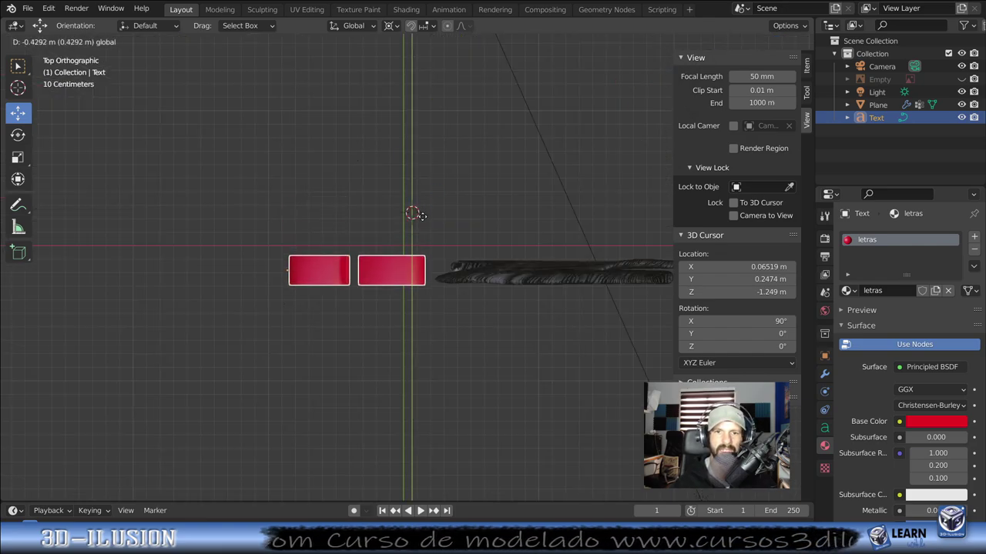
{"action": "mouse_move", "coordinate": [422, 221]}
{"action": "middle_mouse_down"}
{"action": "mouse_move", "coordinate": [380, 123]}
{"action": "mouse_move", "coordinate": [417, 167]}
{"action": "middle_mouse_up"}
{"action": "left_click_drag", "start_coordinate": [415, 244], "coordinate": [413, 258]}
{"action": "mouse_move", "coordinate": [413, 258]}
{"action": "middle_mouse_down"}
{"action": "mouse_move", "coordinate": [370, 284]}
{"action": "mouse_move", "coordinate": [378, 345]}
{"action": "middle_mouse_up"}
Step: Stretch the 3D text to 1.122 times its height along Z
{"action": "key", "text": "s"}
{"action": "key", "text": "z"}
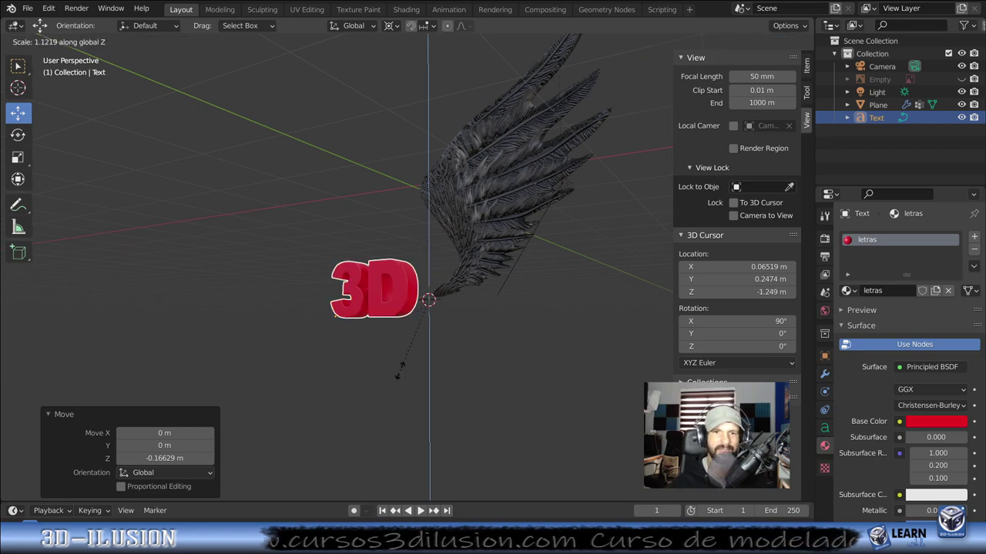
{"action": "left_click", "coordinate": [399, 370]}
{"action": "mouse_move", "coordinate": [397, 364]}
{"action": "middle_mouse_down"}
{"action": "mouse_move", "coordinate": [469, 402]}
{"action": "mouse_move", "coordinate": [478, 372]}
{"action": "mouse_move", "coordinate": [401, 330]}
{"action": "mouse_move", "coordinate": [308, 332]}
{"action": "middle_mouse_up"}
Step: Switch the text into Edit Mode and back to Object Mode
{"action": "left_click", "coordinate": [38, 43]}
{"action": "left_click", "coordinate": [35, 67]}
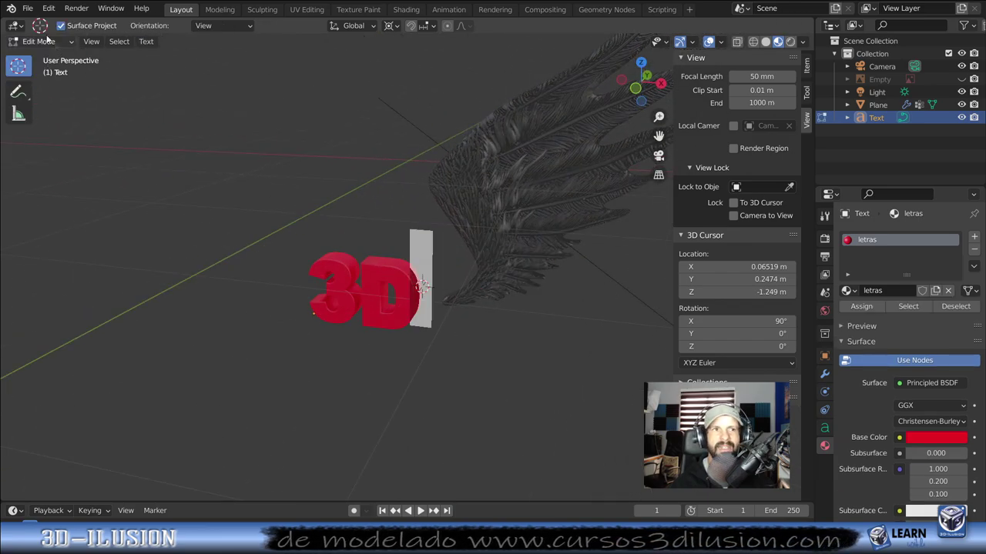
{"action": "left_click", "coordinate": [37, 41]}
{"action": "left_click", "coordinate": [35, 55]}
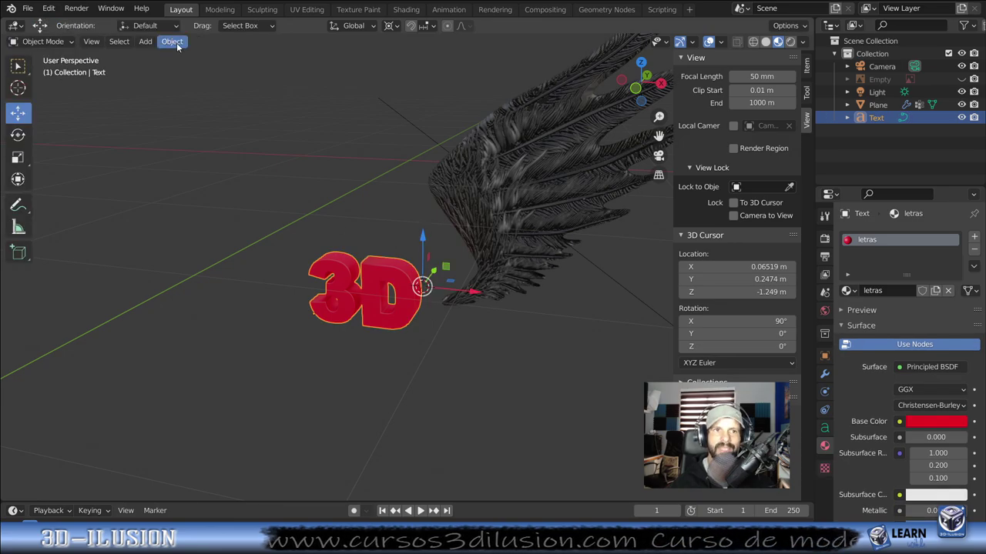
Step: Convert the 3D text to a mesh and check its geometry in Edit Mode before returning
{"action": "left_click", "coordinate": [177, 42]}
{"action": "mouse_move", "coordinate": [190, 378]}
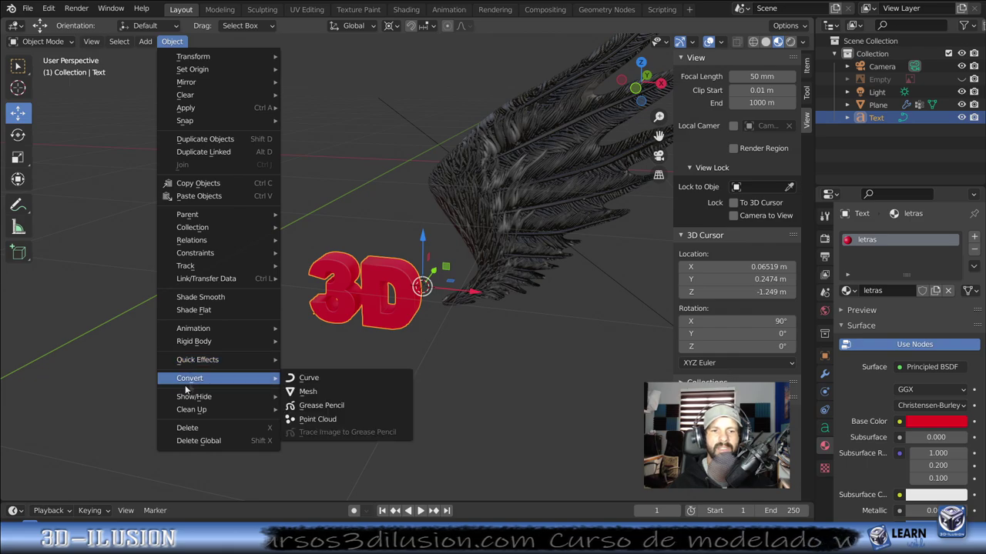
{"action": "left_click", "coordinate": [305, 391]}
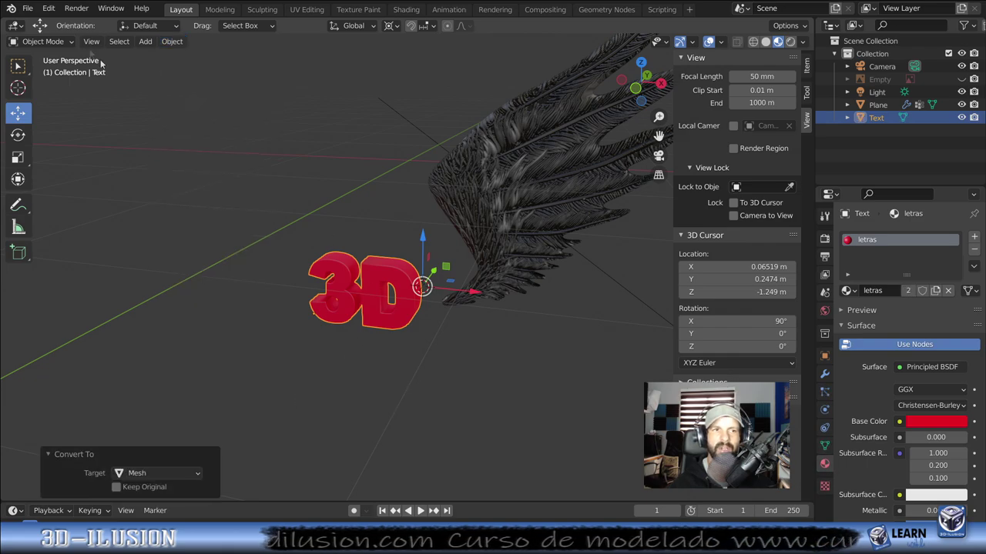
{"action": "left_click", "coordinate": [42, 41]}
{"action": "left_click", "coordinate": [35, 68]}
{"action": "mouse_move", "coordinate": [180, 217]}
{"action": "middle_mouse_down"}
{"action": "mouse_move", "coordinate": [397, 264]}
{"action": "mouse_move", "coordinate": [440, 332]}
{"action": "mouse_move", "coordinate": [379, 336]}
{"action": "mouse_move", "coordinate": [406, 312]}
{"action": "mouse_move", "coordinate": [251, 324]}
{"action": "mouse_move", "coordinate": [245, 379]}
{"action": "mouse_move", "coordinate": [325, 451]}
{"action": "mouse_move", "coordinate": [385, 474]}
{"action": "middle_mouse_up"}
{"action": "key", "text": "Tab"}
Step: Nudge the text mesh about 0.072 m along Y and frame it with the wing in front orthographic view
{"action": "left_click_drag", "start_coordinate": [473, 193], "coordinate": [483, 183]}
{"action": "mouse_move", "coordinate": [403, 339]}
{"action": "middle_mouse_down"}
{"action": "mouse_move", "coordinate": [452, 243]}
{"action": "mouse_move", "coordinate": [541, 249]}
{"action": "middle_mouse_up"}
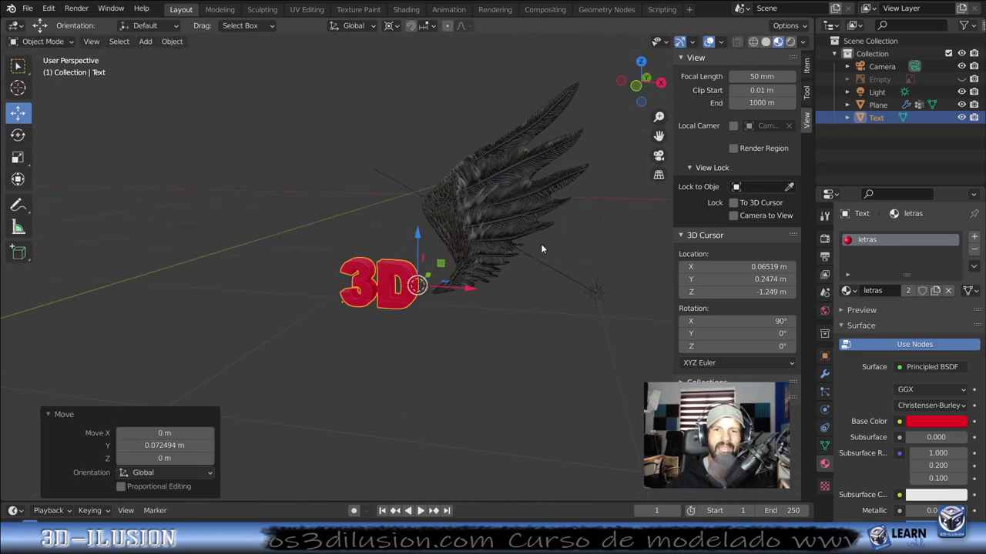
{"action": "key", "text": "KP_1"}
{"action": "key", "text": "KP_5"}
{"action": "scroll", "coordinate": [543, 268], "scroll_direction": "up", "scroll_amount": 2}
{"action": "middle_click_drag", "start_coordinate": [544, 267], "coordinate": [583, 211], "text": "shift"}
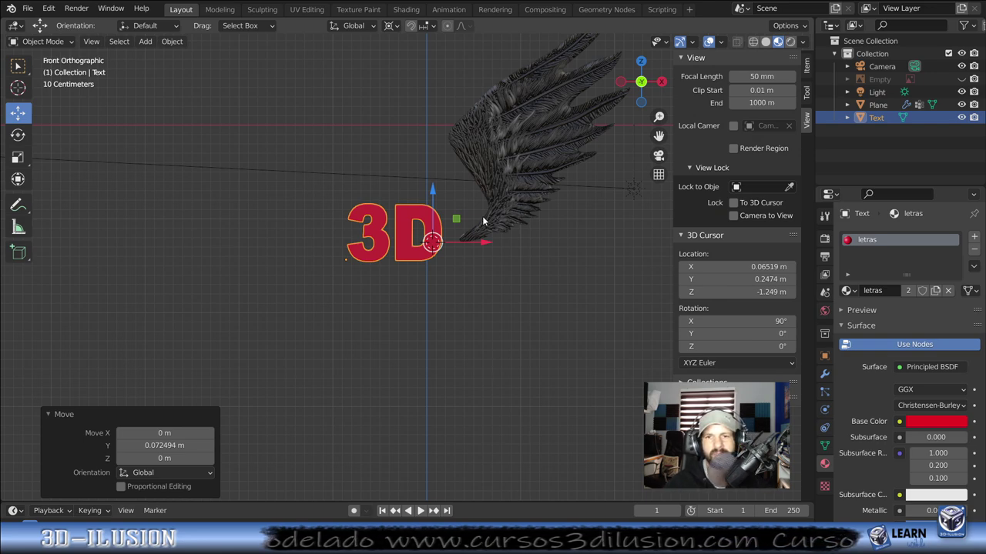
{"action": "middle_click_drag", "start_coordinate": [516, 125], "coordinate": [444, 222], "text": "shift"}
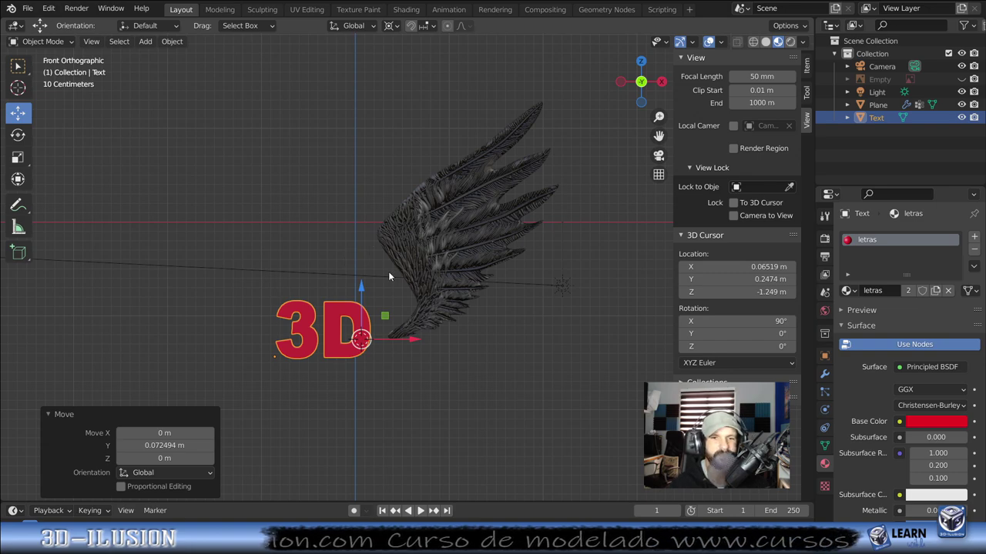
{"action": "key", "text": "shift+a"}
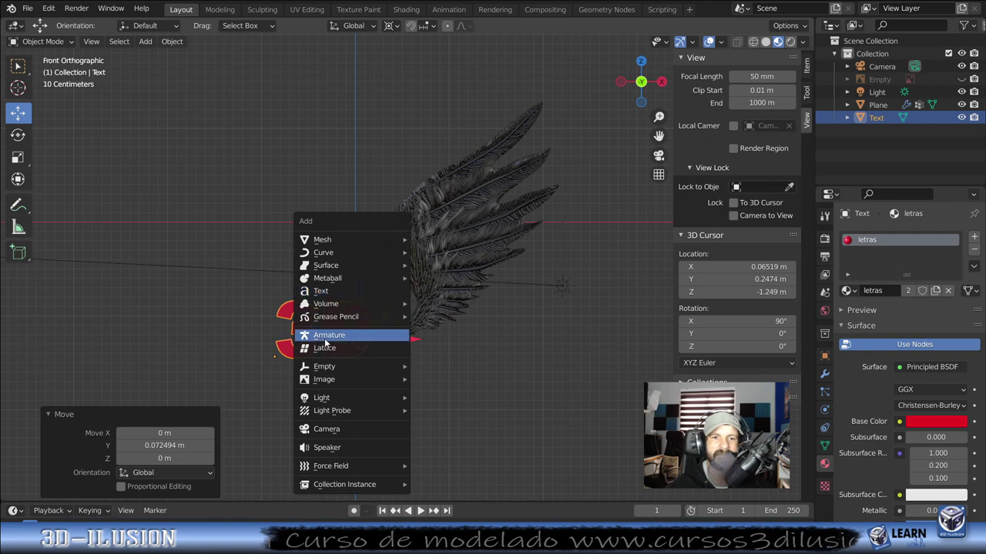
Step: Add an armature, rotate its bone 86.4° flat, shift it −0.8149 m along X, then enter Edit Mode
{"action": "left_click", "coordinate": [336, 338]}
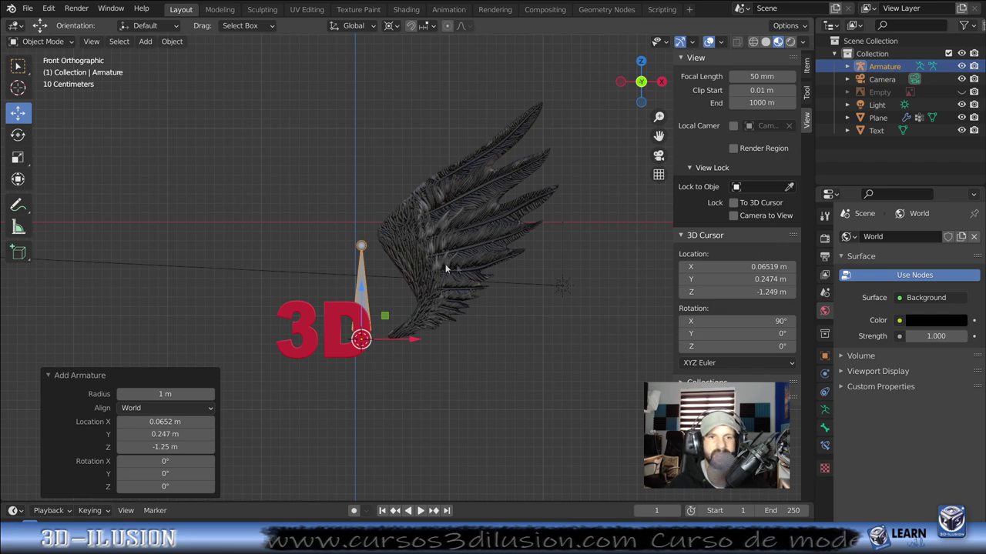
{"action": "key", "text": "r"}
{"action": "left_click", "coordinate": [457, 424]}
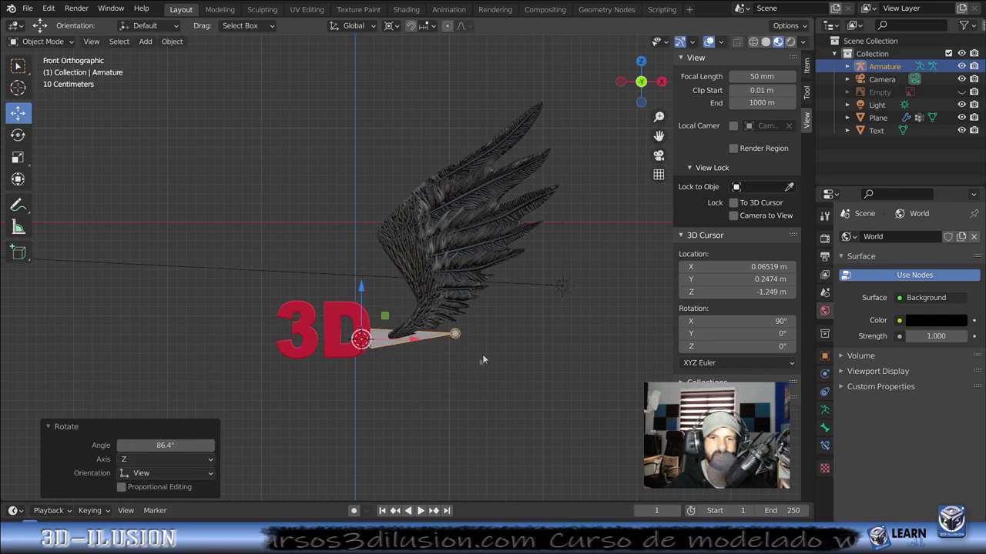
{"action": "key", "text": "g"}
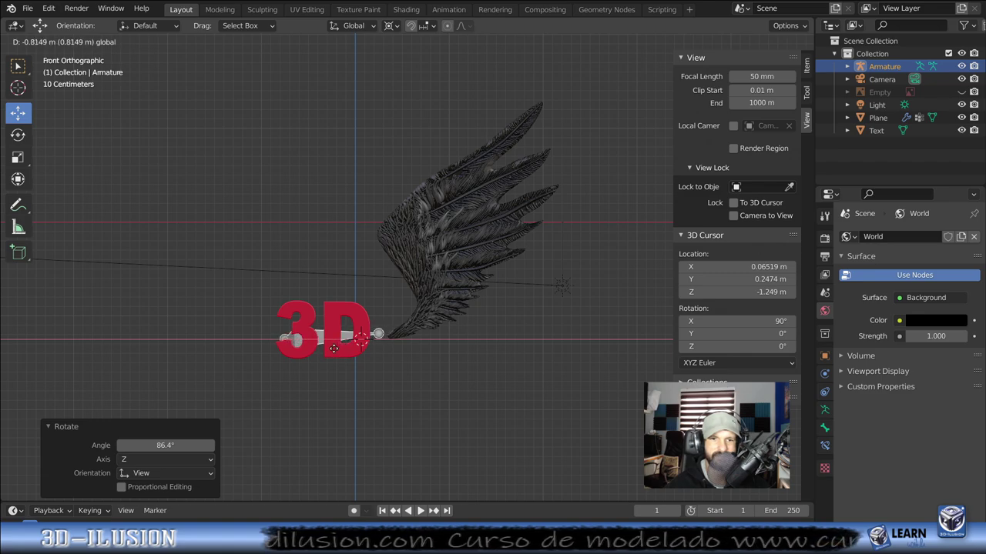
{"action": "left_click", "coordinate": [334, 349]}
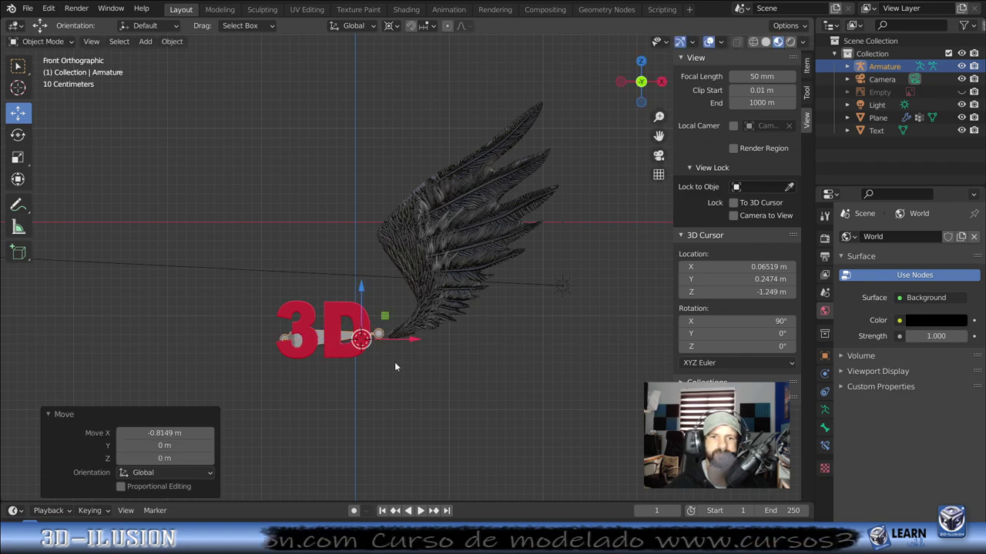
{"action": "left_click", "coordinate": [43, 41]}
{"action": "left_click", "coordinate": [43, 70]}
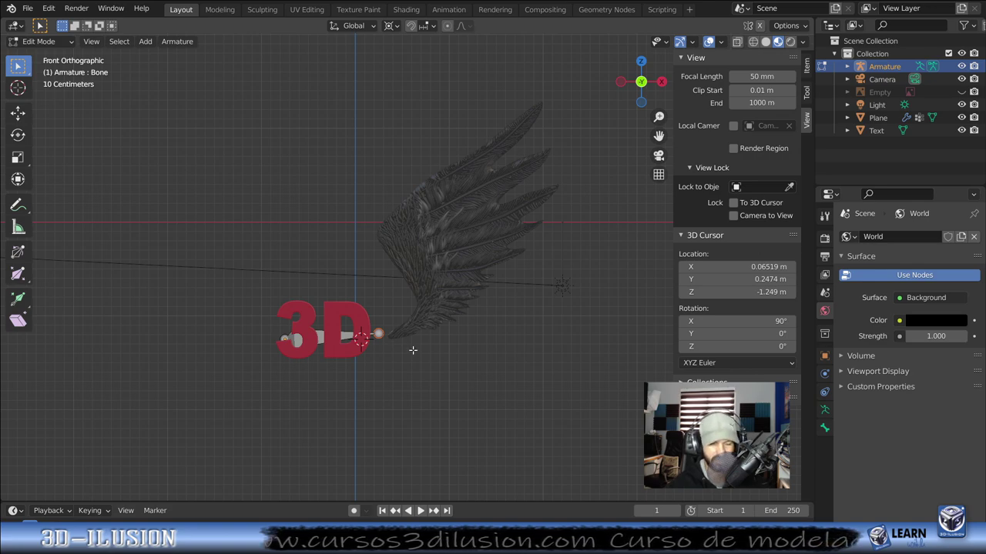
Step: Extrude a second bone from the tip and turn on In Front in the armature's Viewport Display
{"action": "key", "text": "e"}
{"action": "left_click", "coordinate": [466, 332]}
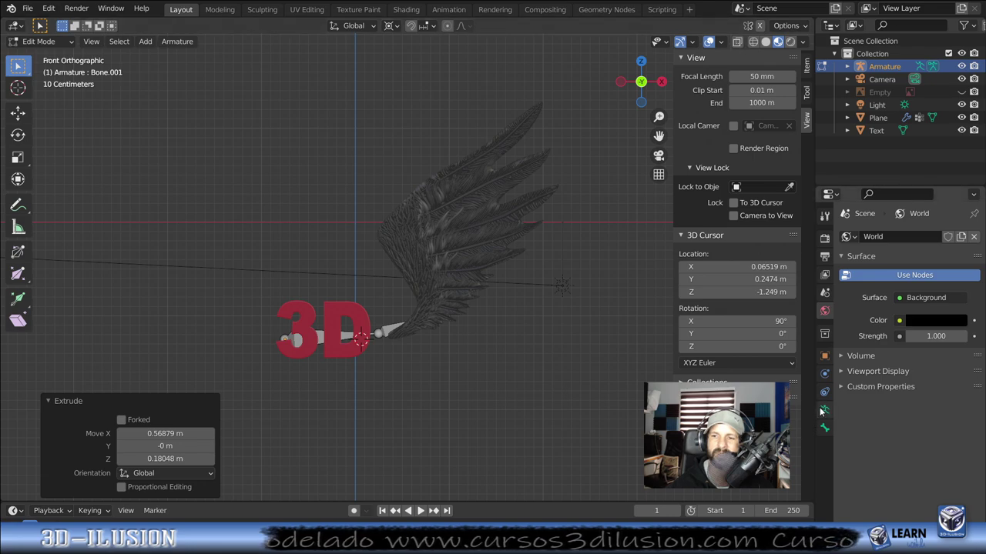
{"action": "left_click", "coordinate": [824, 410]}
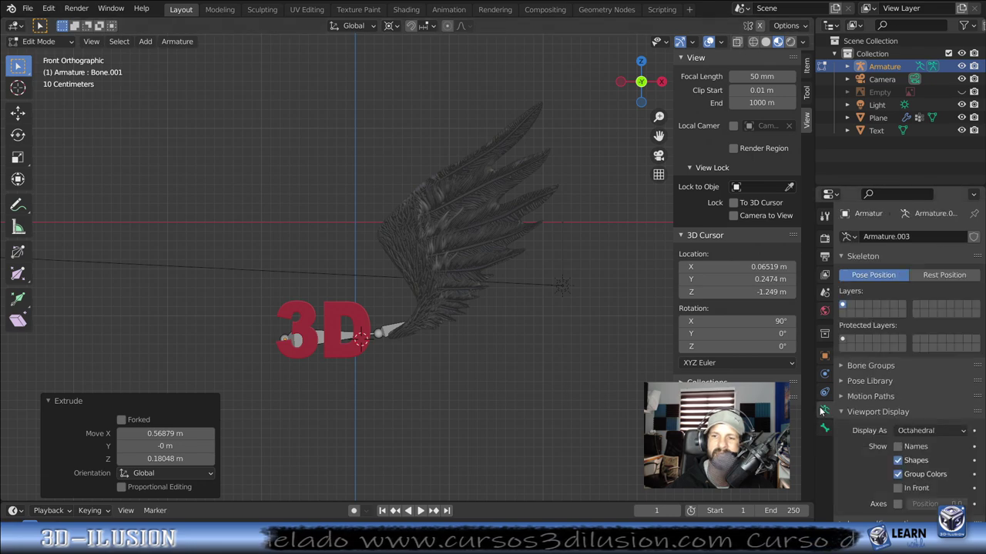
{"action": "left_click", "coordinate": [898, 488]}
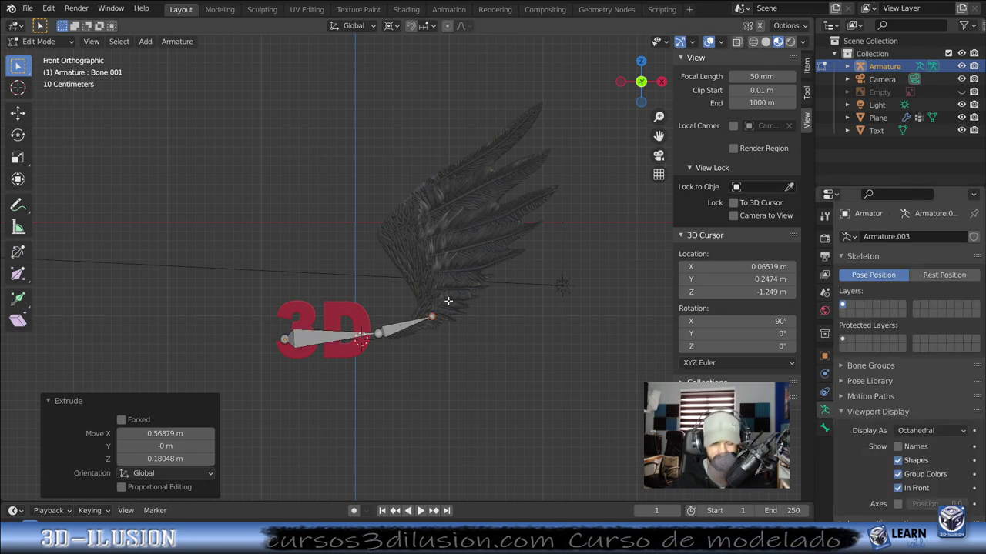
Step: Extrude three more bones up the wing, placing the last tip at the wing's top
{"action": "key", "text": "e"}
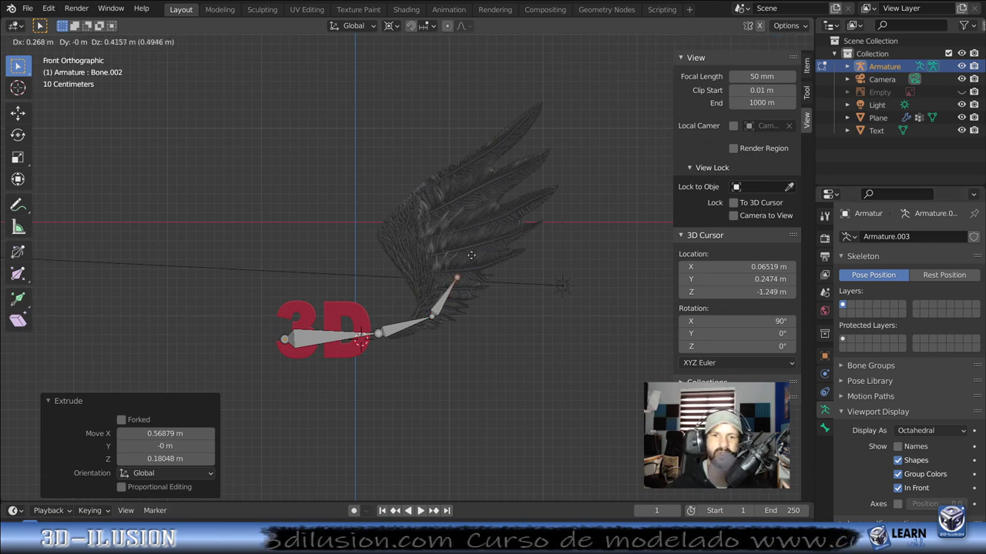
{"action": "left_click", "coordinate": [422, 208]}
{"action": "key", "text": "e"}
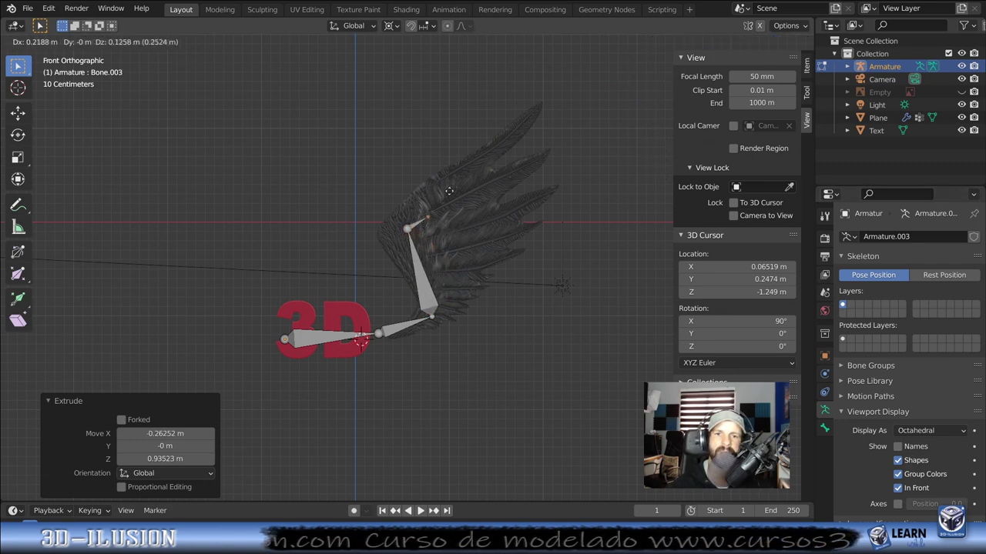
{"action": "left_click", "coordinate": [476, 147]}
{"action": "key", "text": "e"}
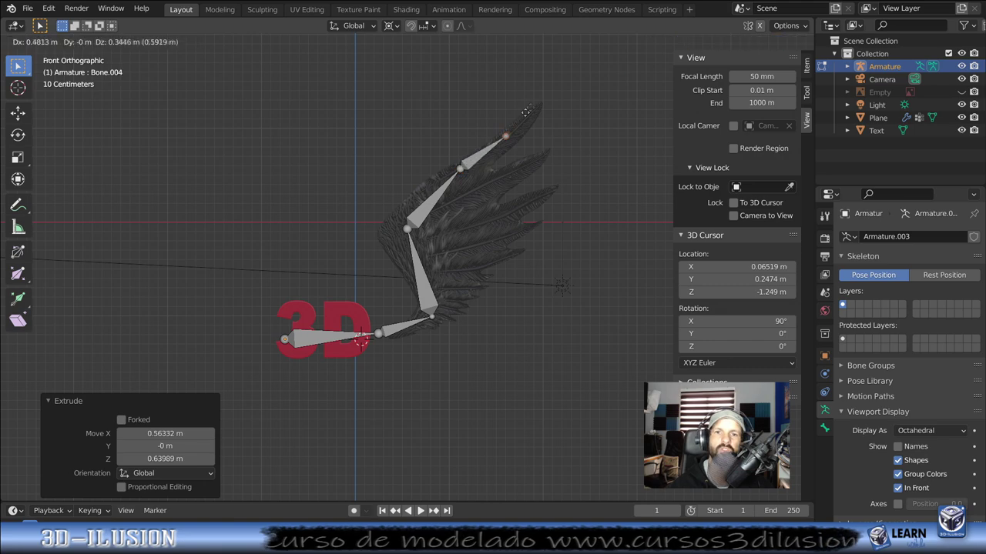
{"action": "left_click", "coordinate": [548, 89]}
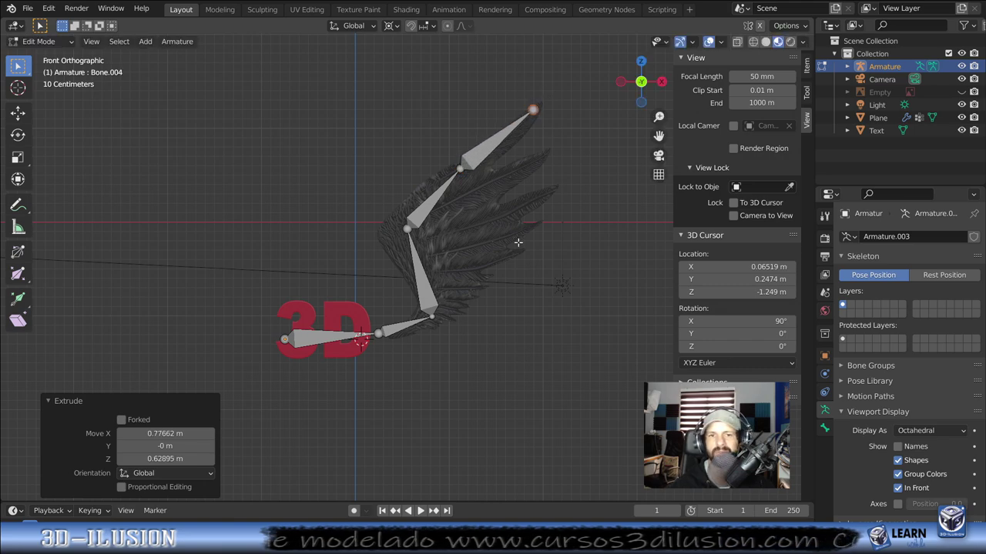
Step: Inspect the bone chain from several angles and return the armature to Object Mode
{"action": "middle_click_drag", "start_coordinate": [512, 242], "coordinate": [474, 245]}
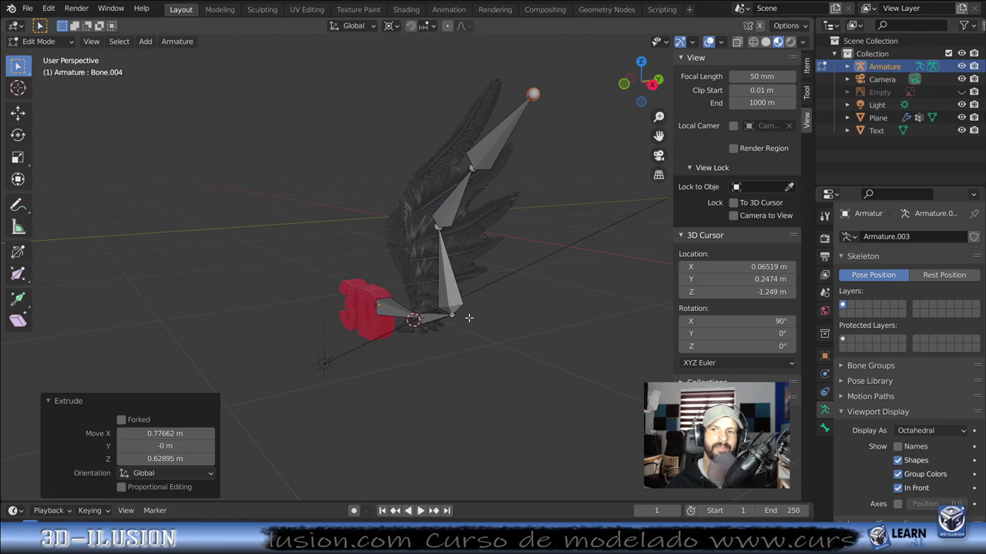
{"action": "middle_click_drag", "start_coordinate": [466, 305], "coordinate": [505, 241]}
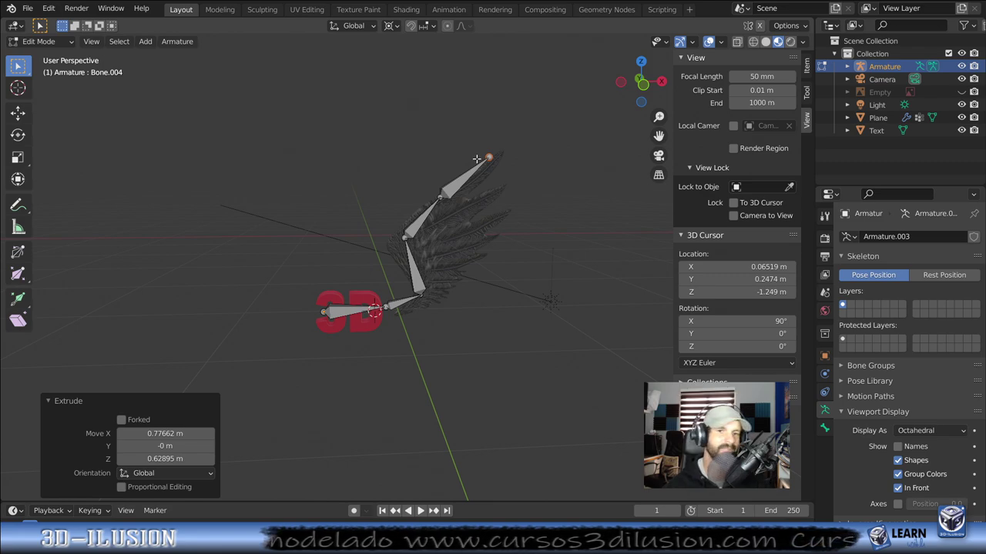
{"action": "middle_click_drag", "start_coordinate": [442, 270], "coordinate": [429, 267]}
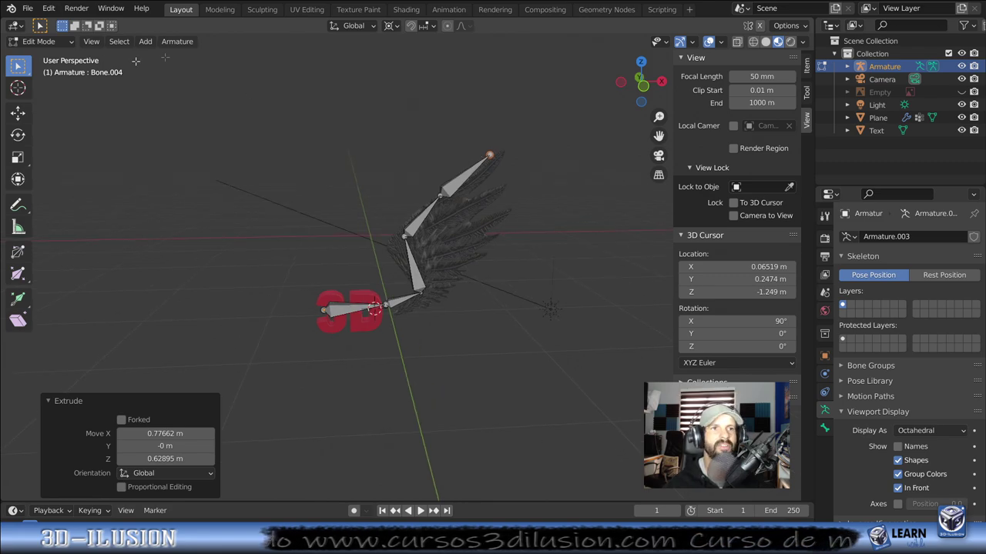
{"action": "left_click", "coordinate": [38, 41]}
{"action": "left_click", "coordinate": [31, 59]}
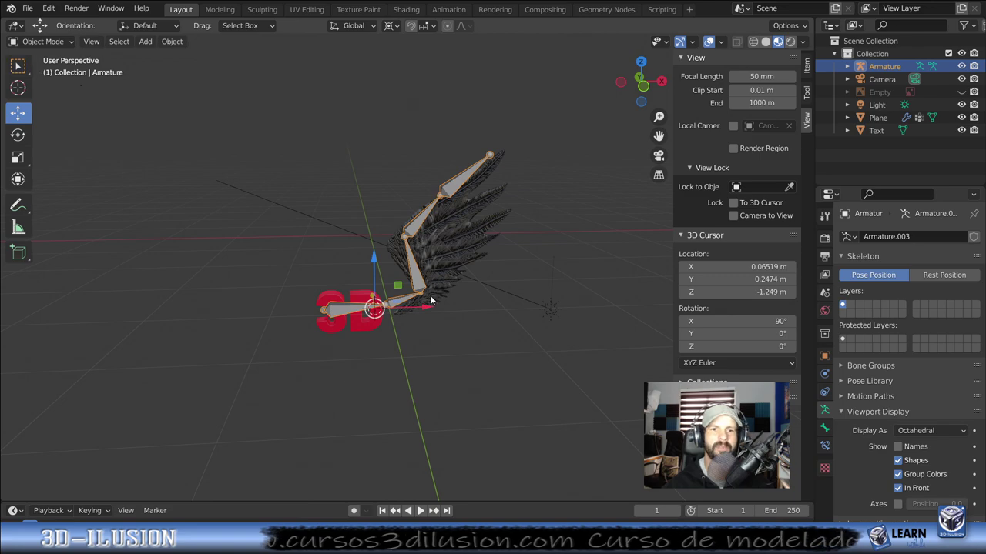
Step: Select the 3D text and wing, make the armature active, and parent With Automatic Weights
{"action": "middle_click_drag", "start_coordinate": [431, 301], "coordinate": [370, 284]}
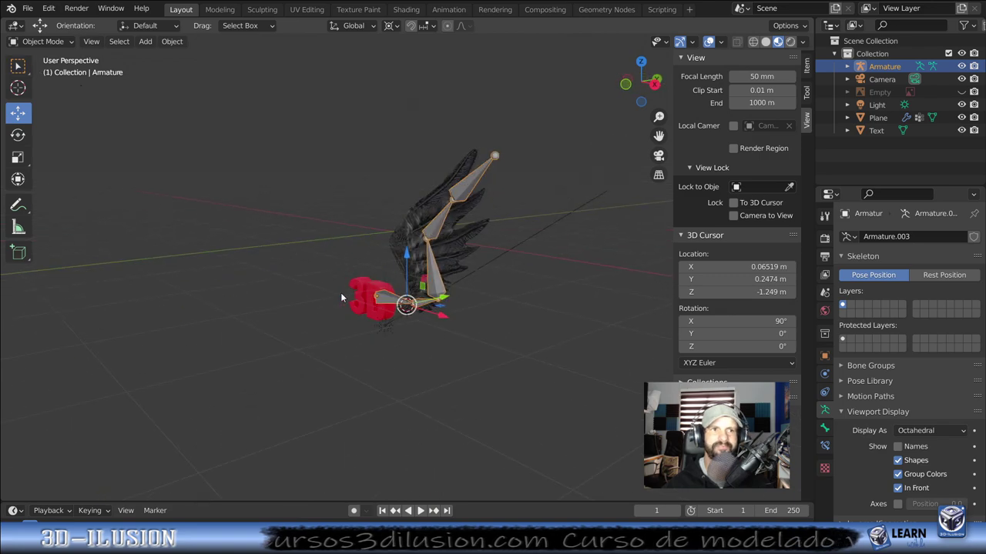
{"action": "middle_click_drag", "start_coordinate": [380, 318], "coordinate": [385, 337]}
{"action": "left_click", "coordinate": [371, 331]}
{"action": "left_click", "coordinate": [477, 275], "text": "shift"}
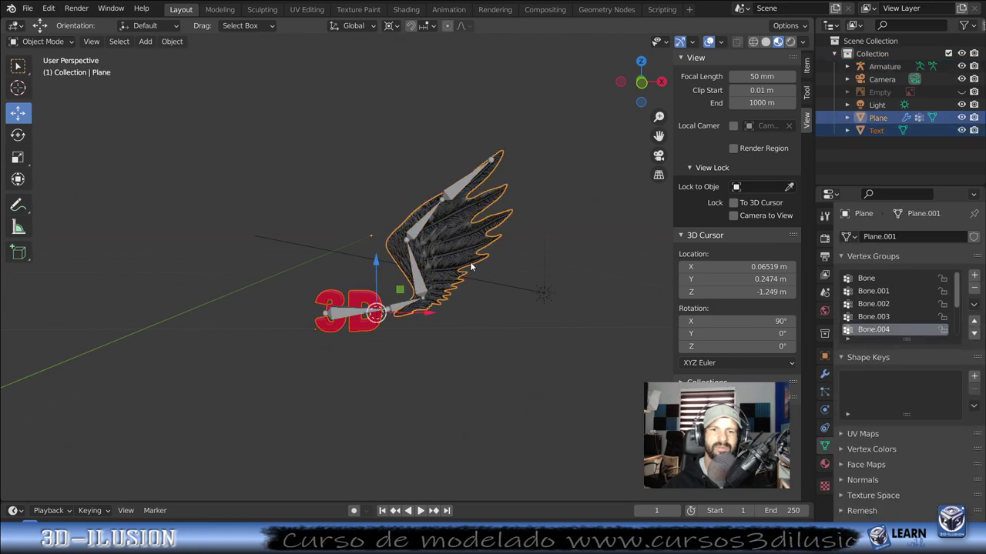
{"action": "left_click", "coordinate": [453, 193], "text": "shift"}
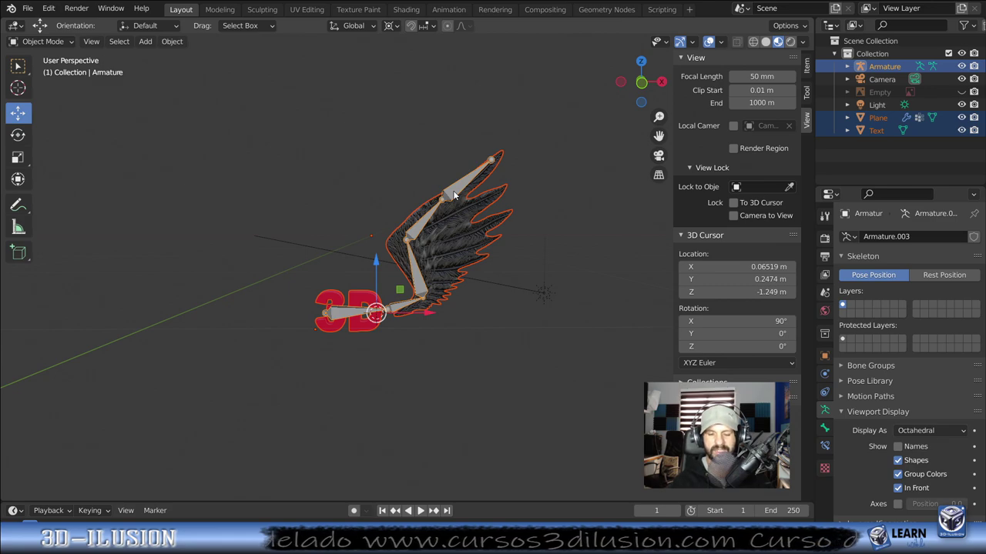
{"action": "key", "text": "ctrl+p"}
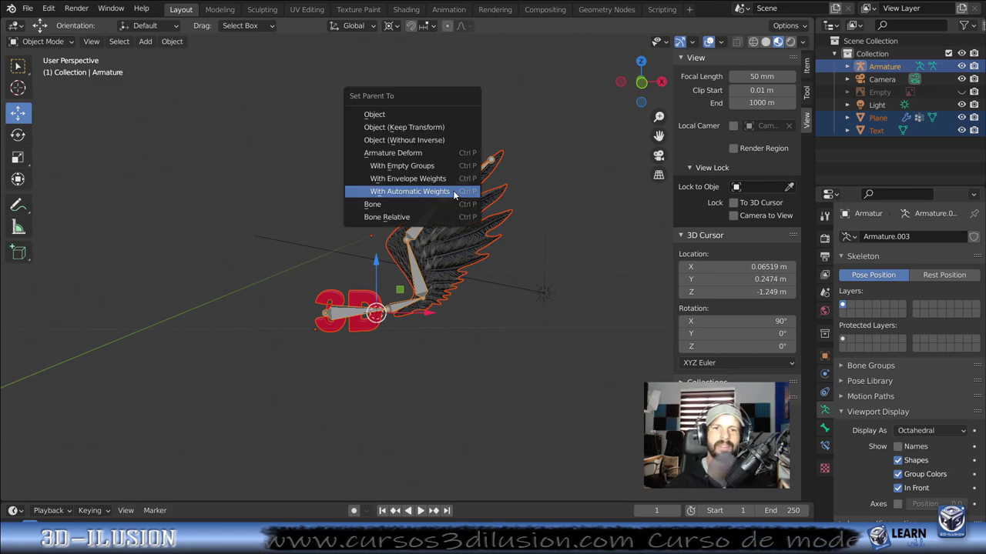
{"action": "left_click", "coordinate": [453, 191]}
{"action": "mouse_move", "coordinate": [467, 214]}
{"action": "middle_mouse_down"}
{"action": "mouse_move", "coordinate": [493, 245]}
{"action": "mouse_move", "coordinate": [400, 204]}
{"action": "mouse_move", "coordinate": [436, 319]}
{"action": "middle_mouse_up"}
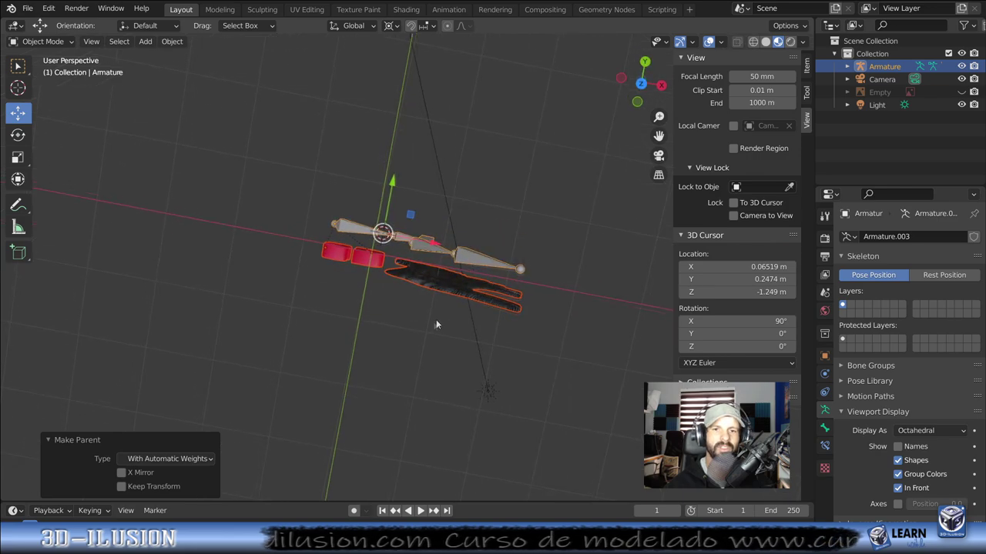
Step: In the armature's Edit Mode, select all bones and move them −0.4276 m along Y
{"action": "left_click", "coordinate": [39, 41]}
{"action": "left_click", "coordinate": [35, 61]}
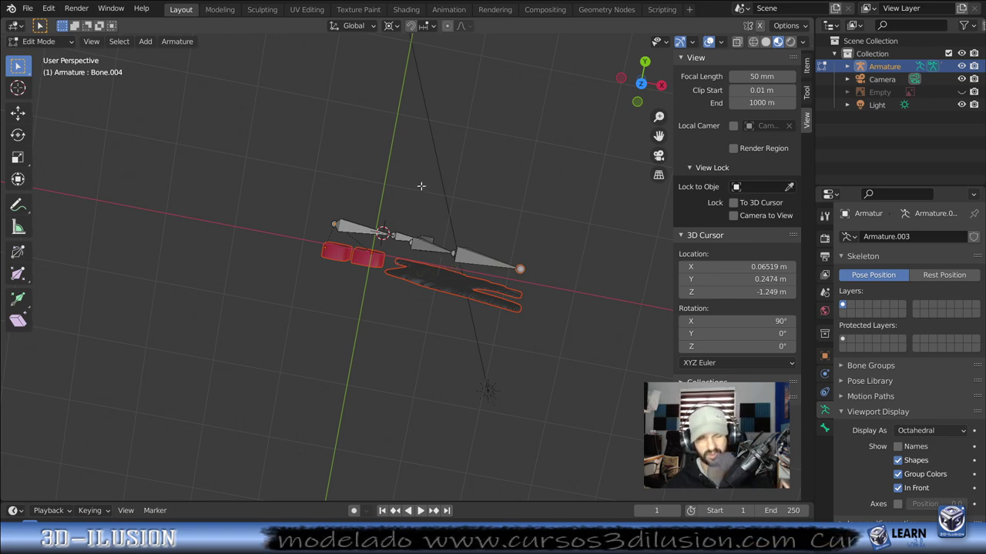
{"action": "key", "text": "a"}
{"action": "left_click", "coordinate": [18, 113]}
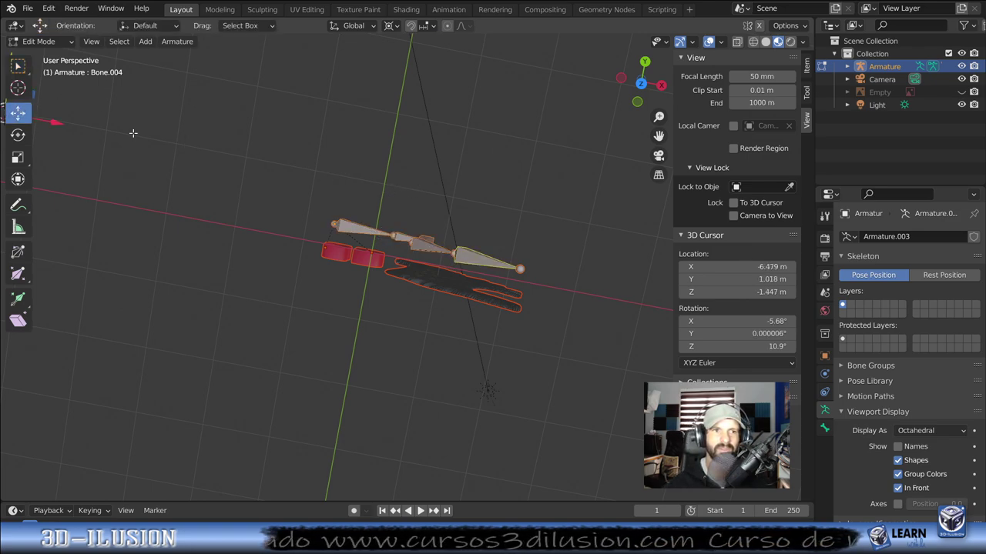
{"action": "right_click", "coordinate": [424, 208], "text": "shift"}
{"action": "left_click_drag", "start_coordinate": [432, 191], "coordinate": [448, 193]}
{"action": "middle_click_drag", "start_coordinate": [448, 194], "coordinate": [456, 211]}
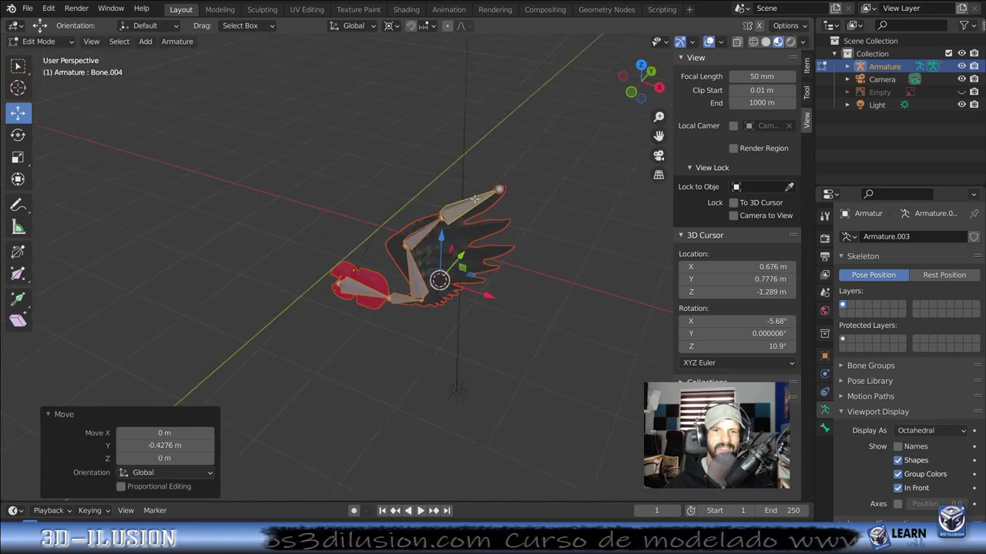
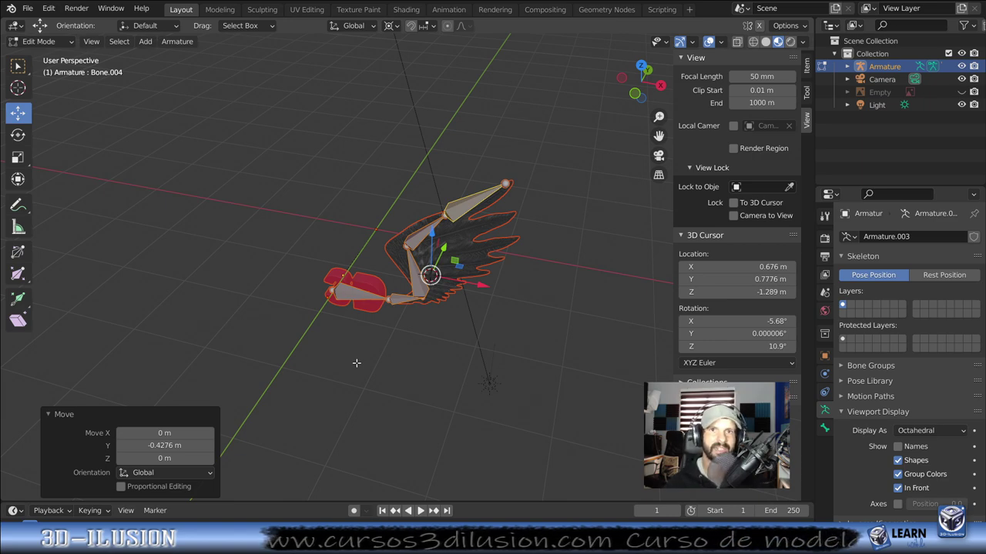
Step: Switch the wing armature from Edit Mode to Pose Mode via the header mode menu
{"action": "middle_click_drag", "start_coordinate": [357, 363], "coordinate": [455, 260]}
{"action": "left_click", "coordinate": [39, 41]}
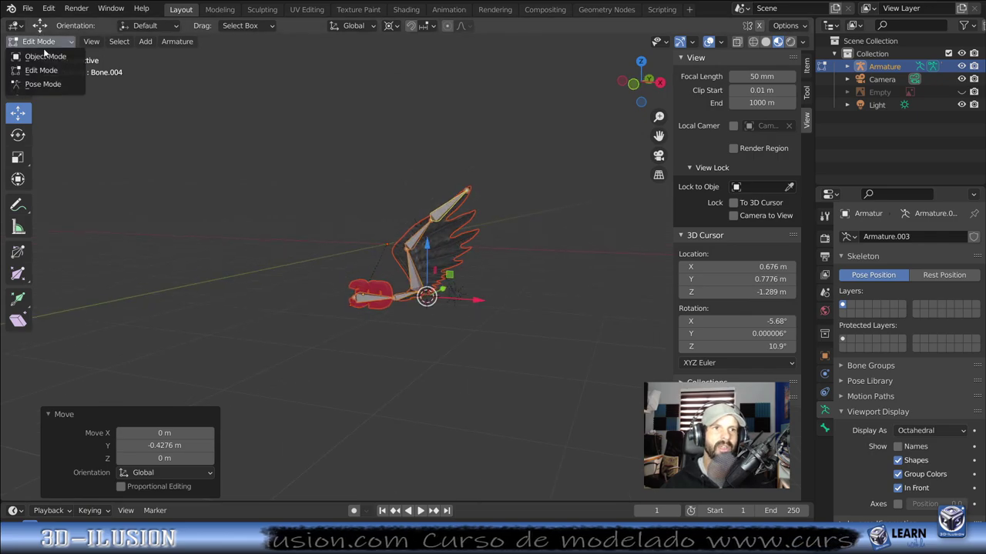
{"action": "left_click", "coordinate": [55, 85]}
{"action": "mouse_move", "coordinate": [108, 197]}
{"action": "middle_mouse_down"}
{"action": "mouse_move", "coordinate": [451, 299]}
{"action": "mouse_move", "coordinate": [456, 274]}
{"action": "middle_mouse_up"}
Step: Rotate Bone.002, Bone.003 and the wing tip Bone.004 into a bent pose
{"action": "left_click", "coordinate": [458, 268]}
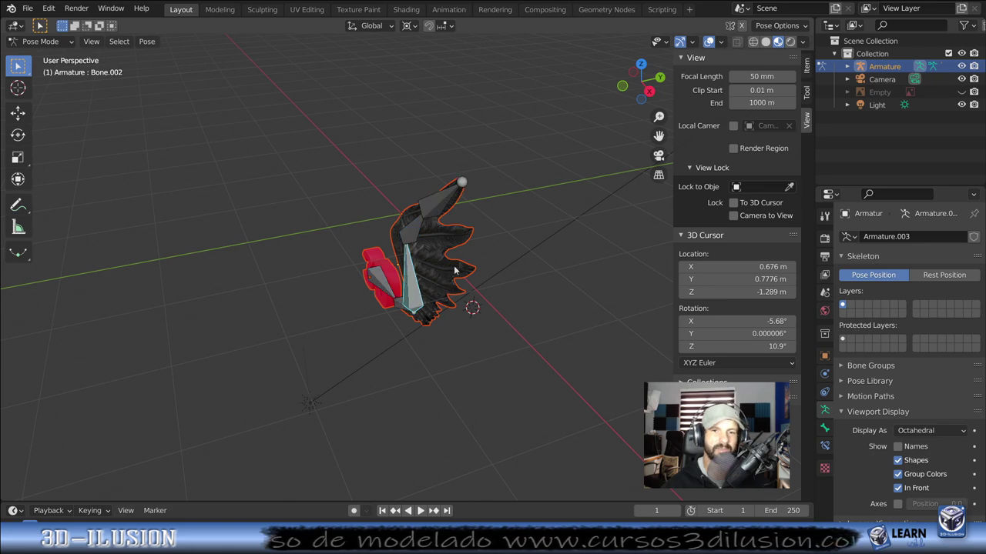
{"action": "key", "text": "r"}
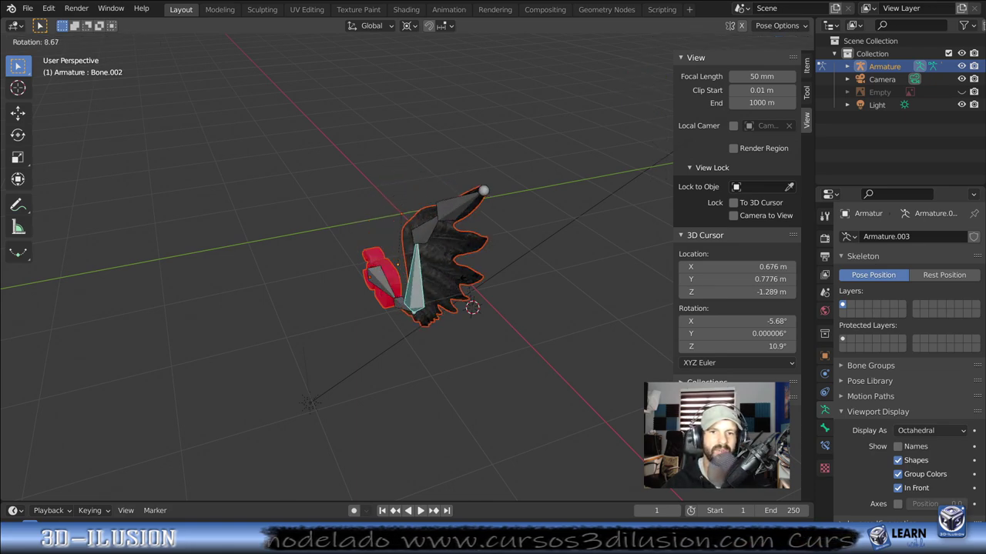
{"action": "left_click", "coordinate": [453, 247]}
{"action": "left_click", "coordinate": [454, 247]}
{"action": "key", "text": "r"}
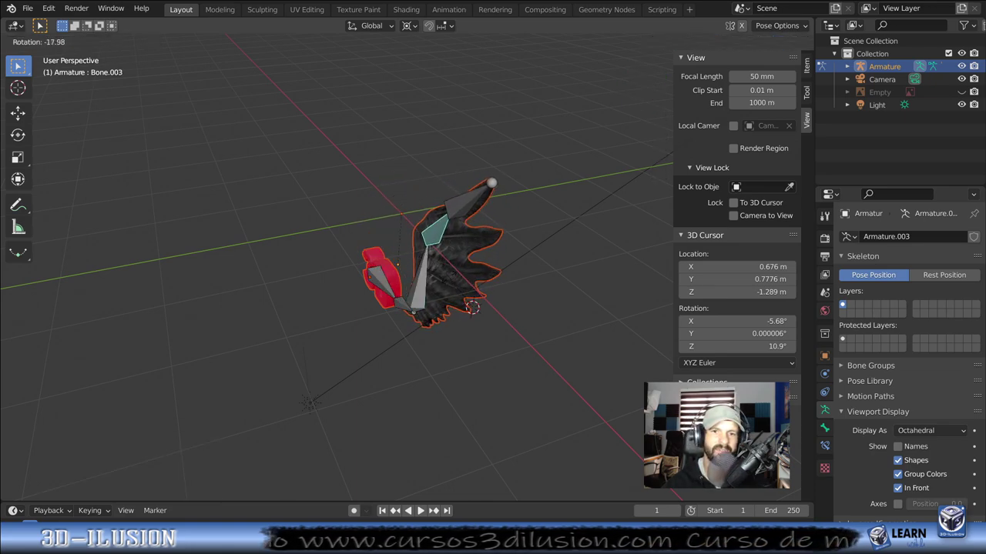
{"action": "left_click", "coordinate": [499, 284]}
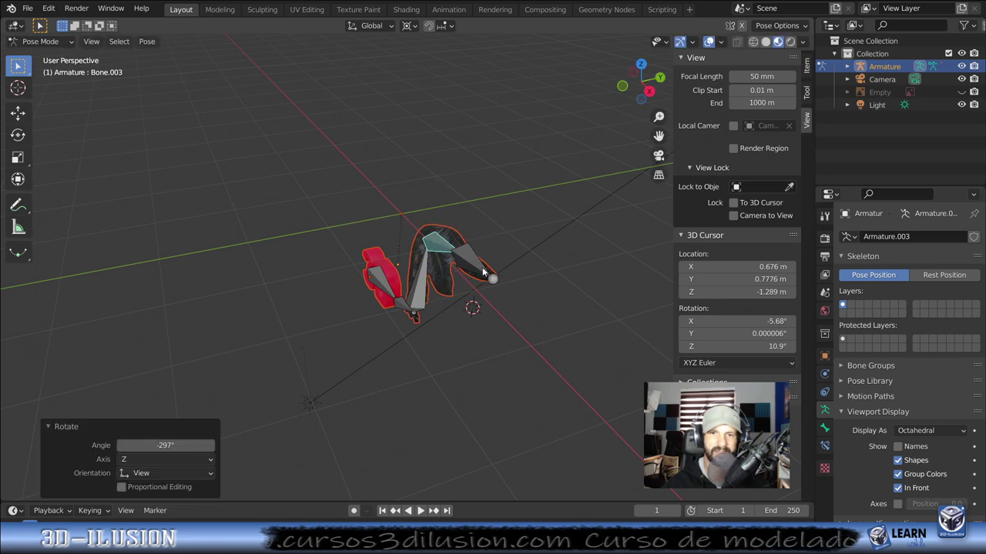
{"action": "left_click", "coordinate": [484, 272]}
{"action": "key", "text": "r"}
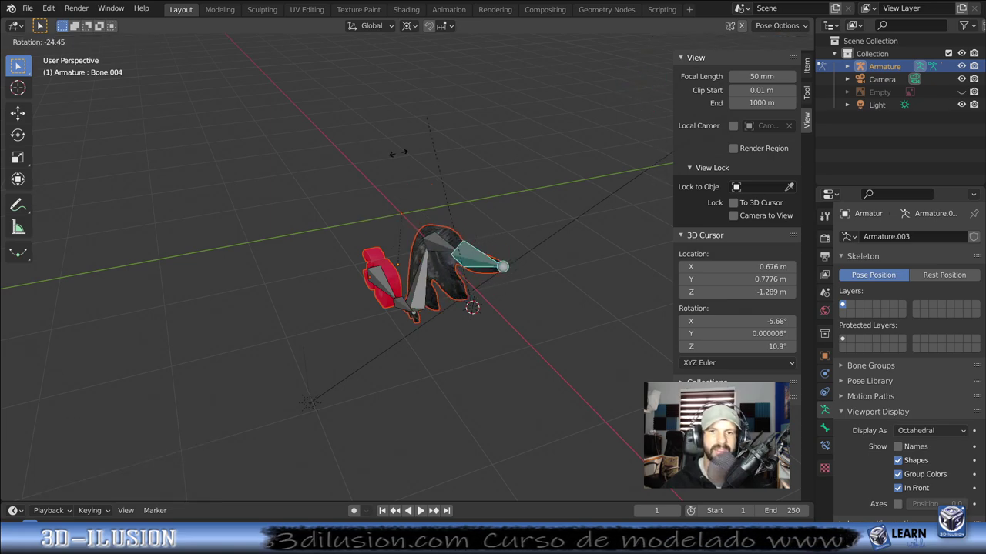
{"action": "left_click", "coordinate": [370, 339]}
Step: Rotate the base bone Bone.001 twice and check that the feathers follow the bend
{"action": "mouse_move", "coordinate": [370, 339]}
{"action": "middle_mouse_down"}
{"action": "mouse_move", "coordinate": [405, 299]}
{"action": "mouse_move", "coordinate": [536, 298]}
{"action": "middle_mouse_up"}
{"action": "left_click", "coordinate": [400, 297]}
{"action": "key", "text": "r"}
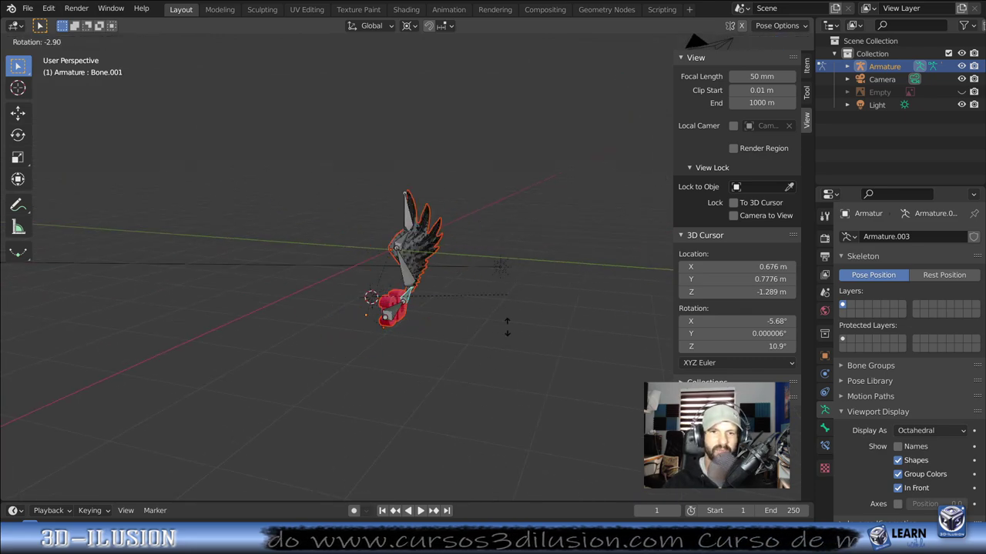
{"action": "left_click", "coordinate": [373, 333]}
{"action": "middle_click_drag", "start_coordinate": [373, 333], "coordinate": [435, 355]}
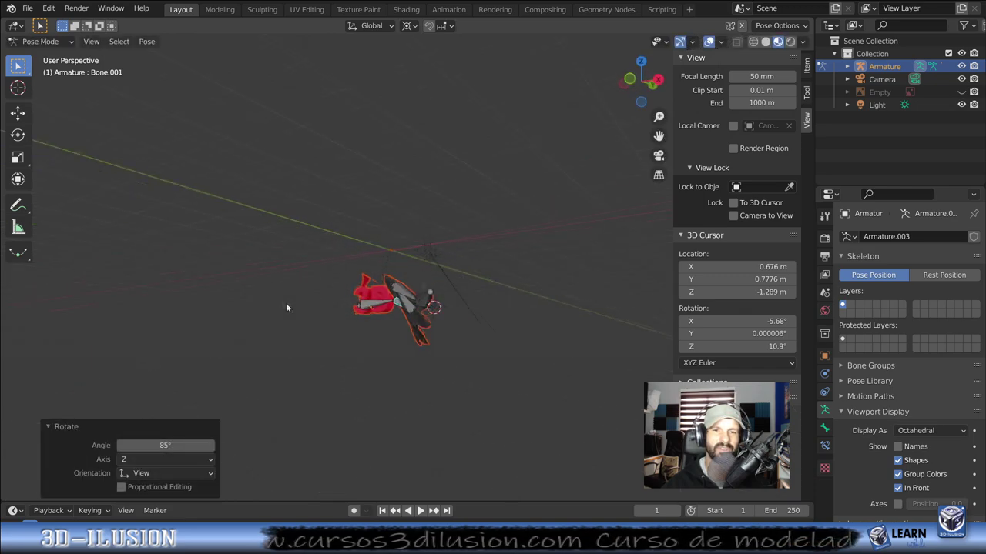
{"action": "key", "text": "r"}
{"action": "left_click", "coordinate": [372, 371]}
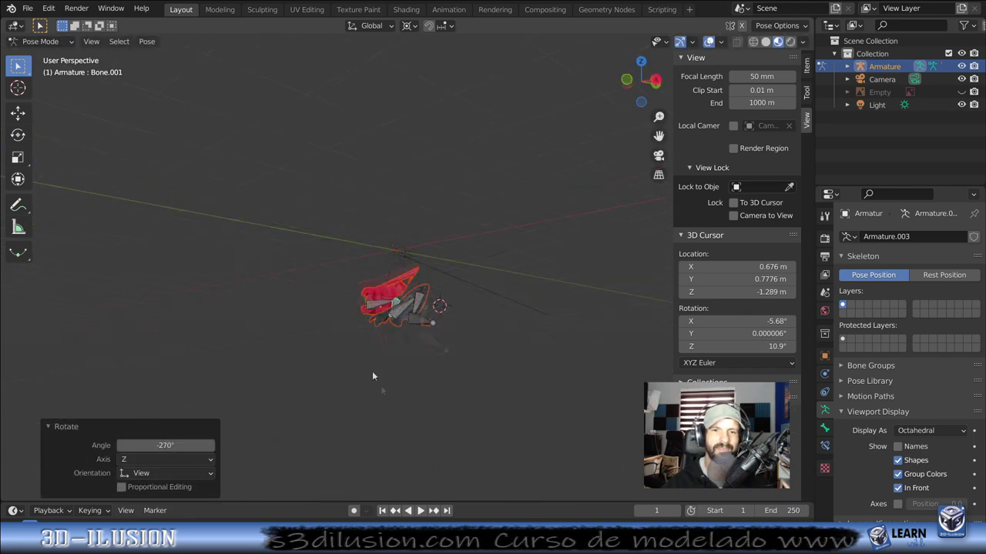
{"action": "middle_click_drag", "start_coordinate": [372, 371], "coordinate": [374, 322]}
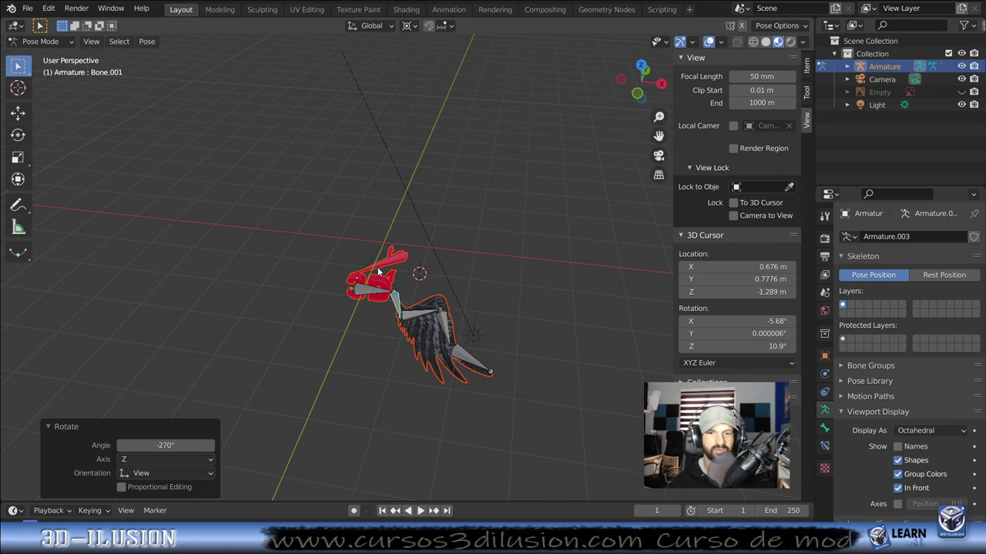
Step: Select all bones and clear their rotations with Alt+R to restore the rest pose
{"action": "key", "text": "a"}
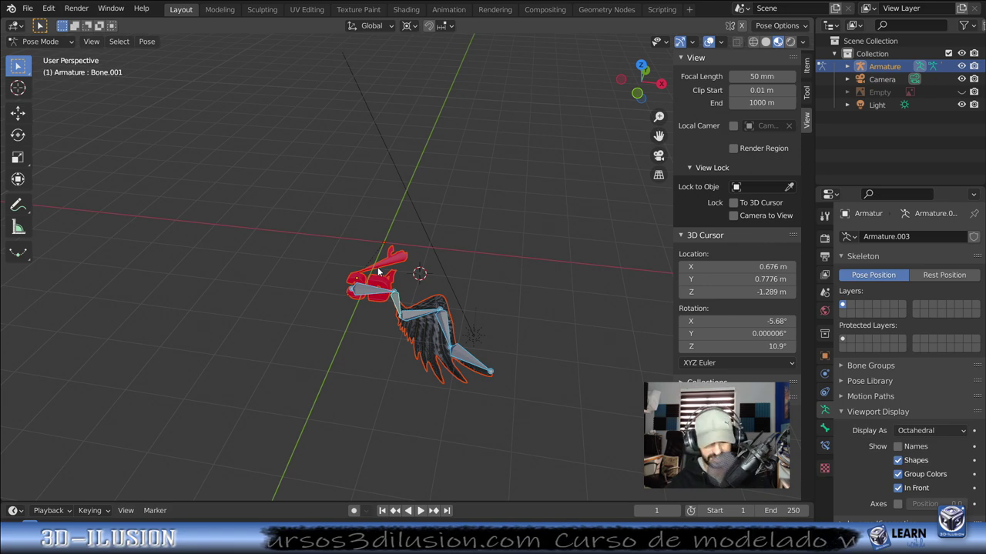
{"action": "key", "text": "alt+r"}
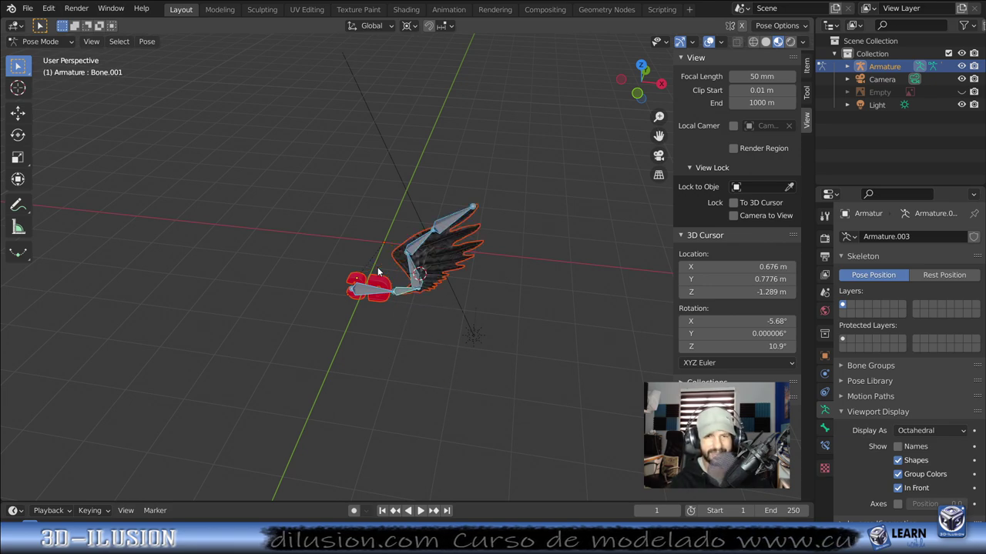
{"action": "scroll", "coordinate": [378, 273], "scroll_direction": "up", "scroll_amount": 5}
{"action": "mouse_move", "coordinate": [378, 268]}
{"action": "middle_mouse_down"}
{"action": "mouse_move", "coordinate": [536, 198]}
{"action": "mouse_move", "coordinate": [566, 272]}
{"action": "mouse_move", "coordinate": [512, 260]}
{"action": "middle_mouse_up"}
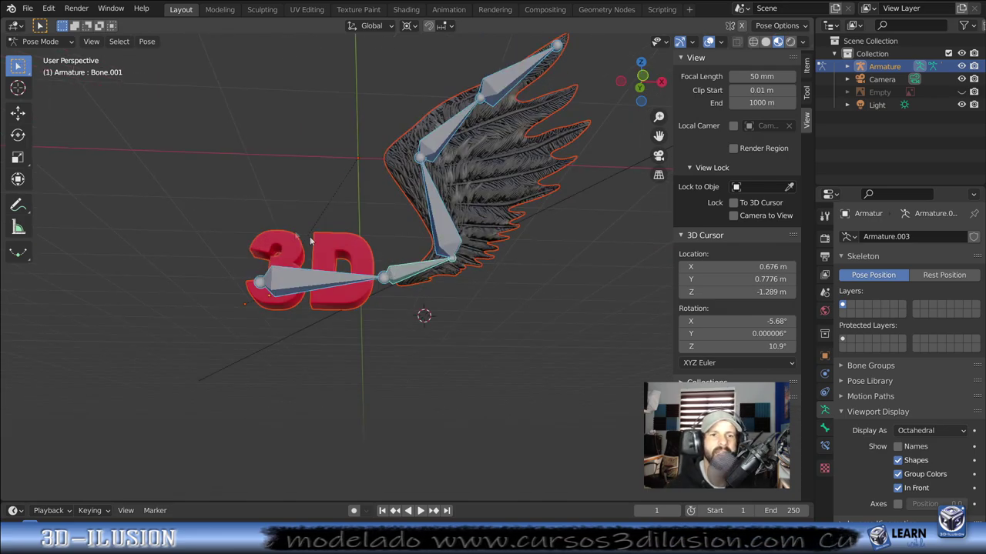
Step: Select the root bone, enable bone Names display, and switch the armature to Edit Mode
{"action": "left_click", "coordinate": [322, 280]}
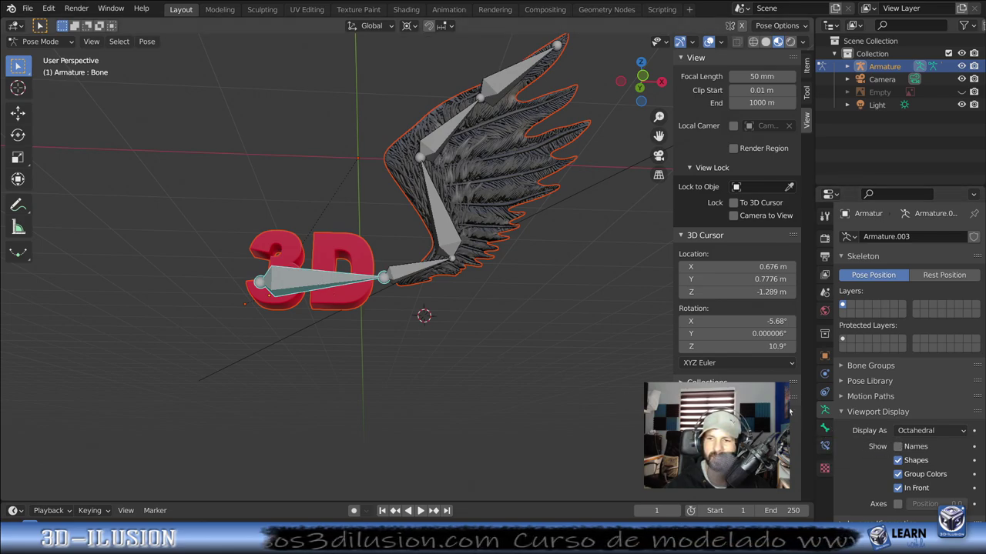
{"action": "left_click", "coordinate": [898, 446]}
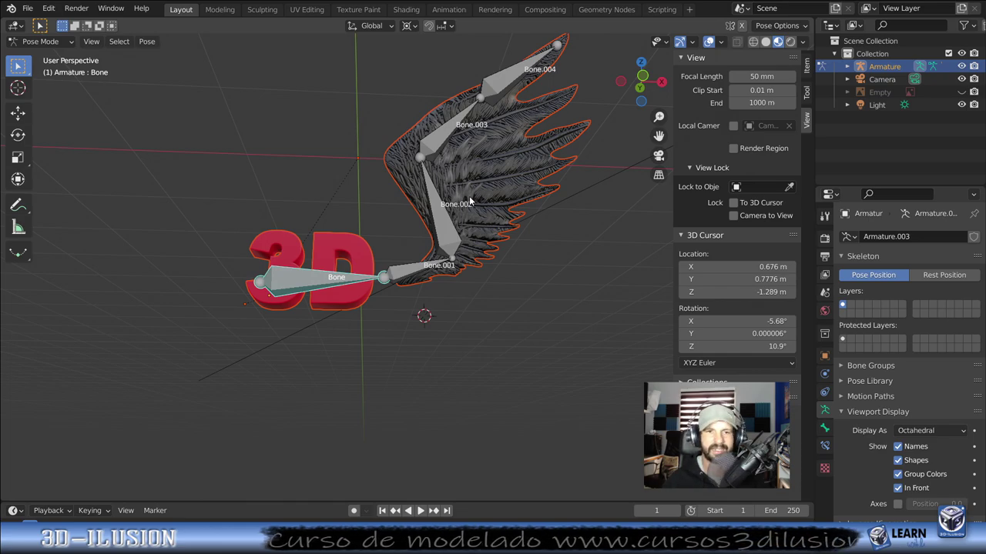
{"action": "middle_click_drag", "start_coordinate": [493, 196], "coordinate": [457, 219]}
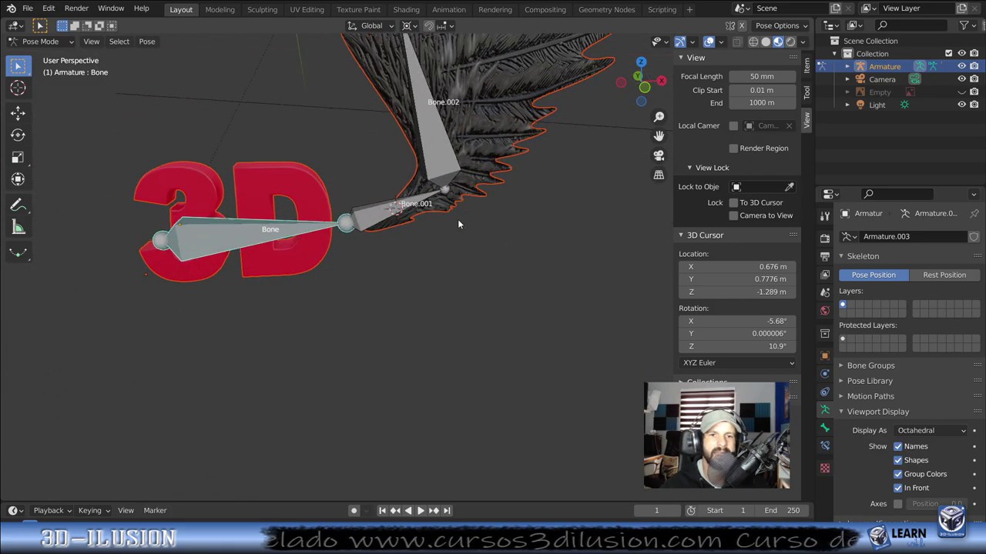
{"action": "middle_click_drag", "start_coordinate": [458, 219], "coordinate": [425, 257]}
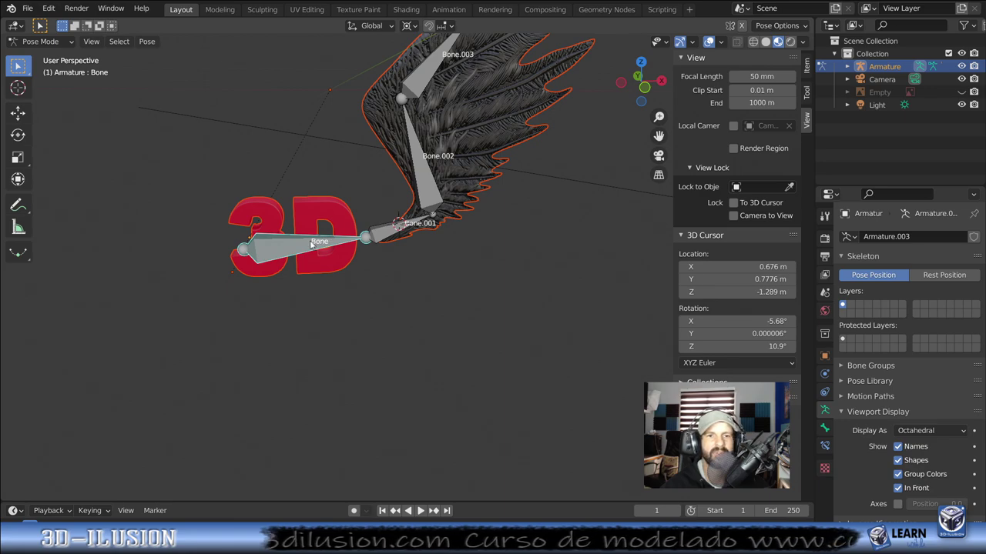
{"action": "left_click", "coordinate": [45, 41]}
{"action": "left_click", "coordinate": [454, 156]}
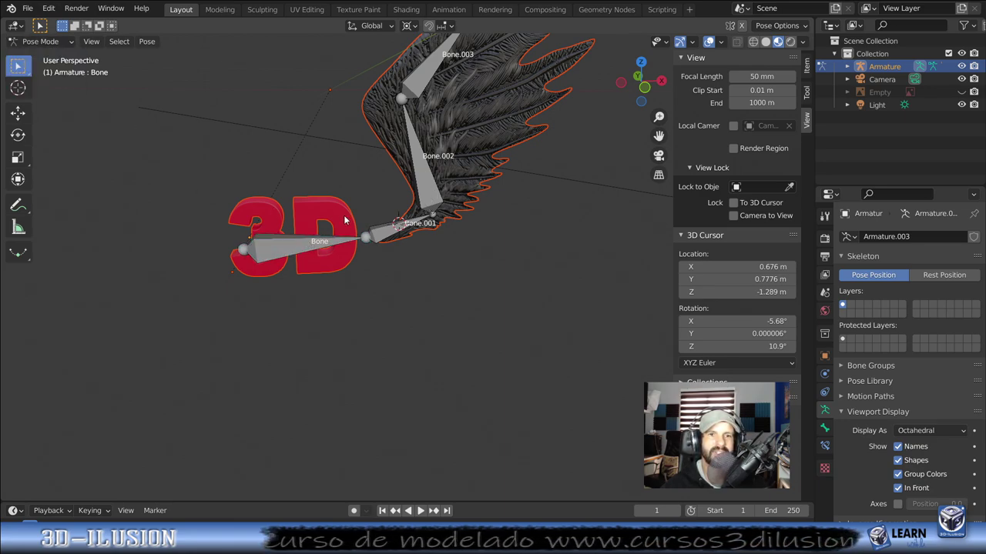
{"action": "key", "text": "Tab"}
Step: Return to Object Mode, make the red 3D text active, and switch it to Weight Paint
{"action": "left_click", "coordinate": [45, 41]}
{"action": "left_click", "coordinate": [35, 54]}
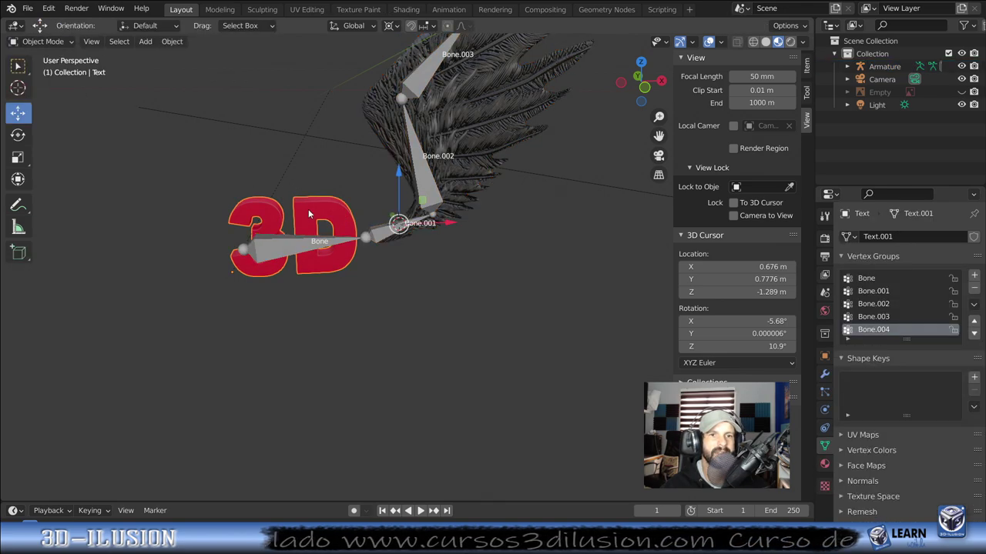
{"action": "left_click", "coordinate": [46, 41]}
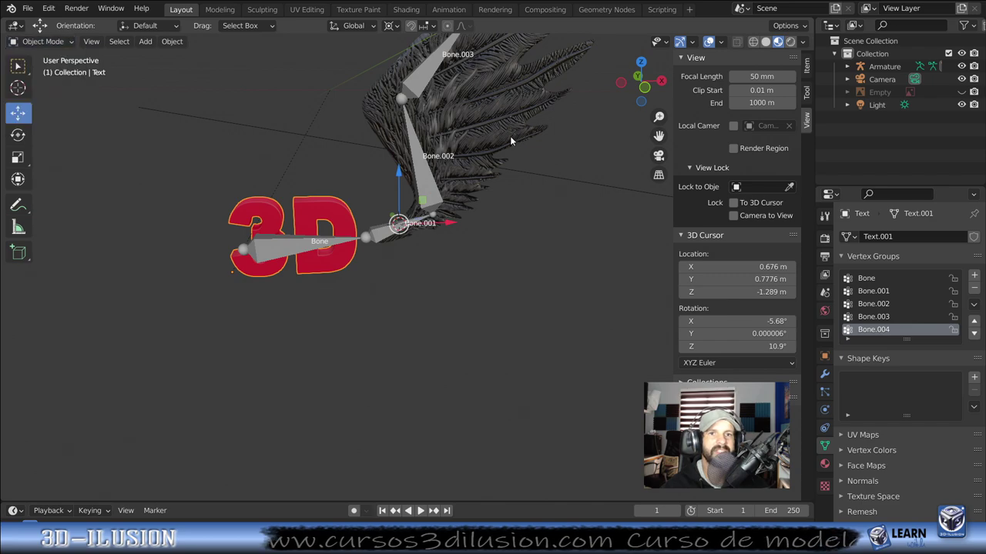
{"action": "left_click", "coordinate": [507, 112]}
{"action": "left_click", "coordinate": [306, 213], "text": "shift"}
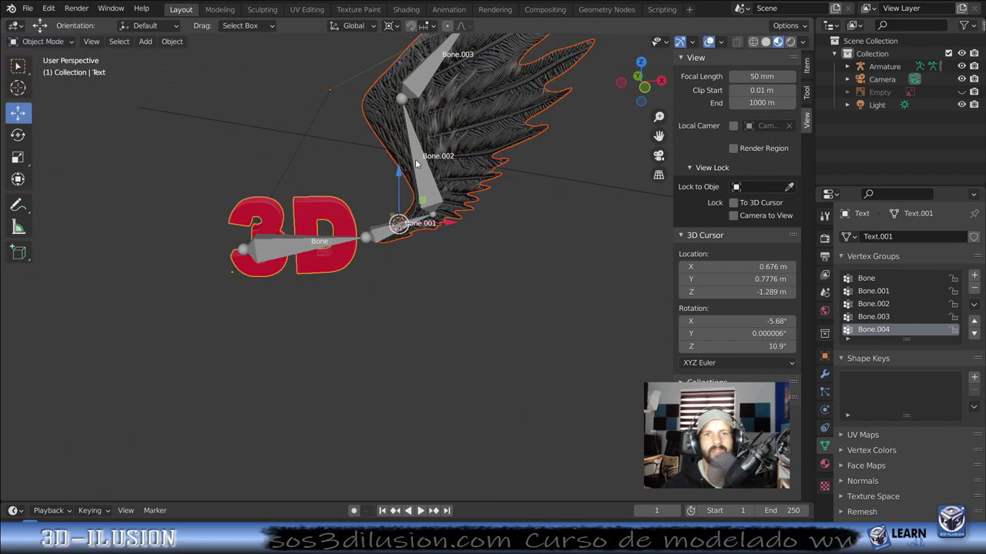
{"action": "left_click", "coordinate": [416, 163]}
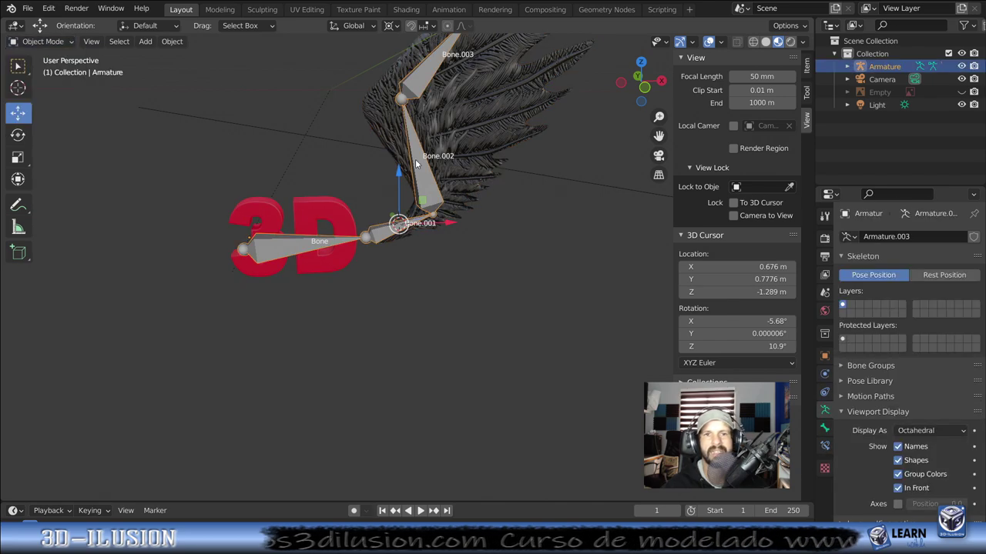
{"action": "left_click", "coordinate": [310, 224]}
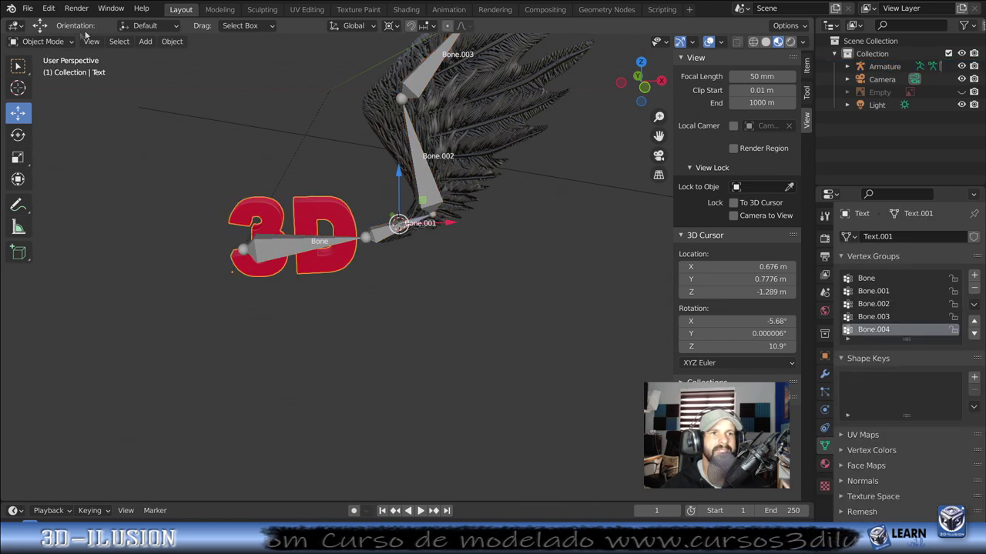
{"action": "left_click", "coordinate": [62, 42]}
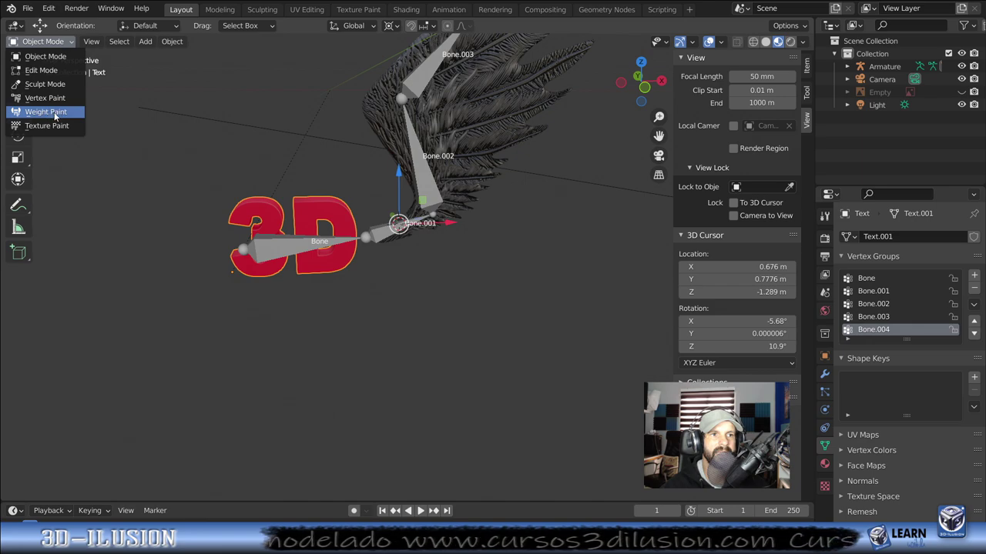
{"action": "left_click", "coordinate": [47, 114]}
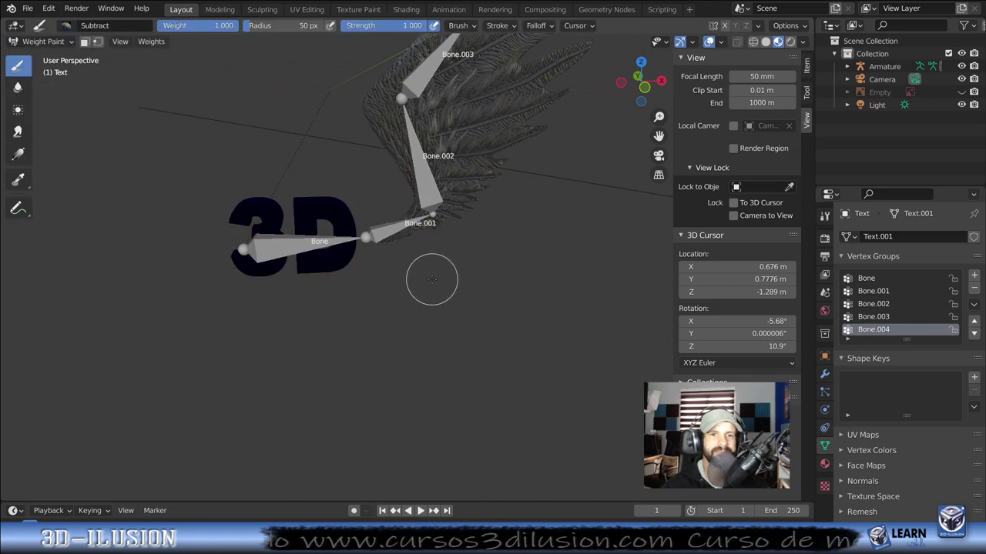
Step: Show the Bone group's weights, subtract weight from the D, then repaint it with Add
{"action": "middle_click_drag", "start_coordinate": [432, 279], "coordinate": [418, 293]}
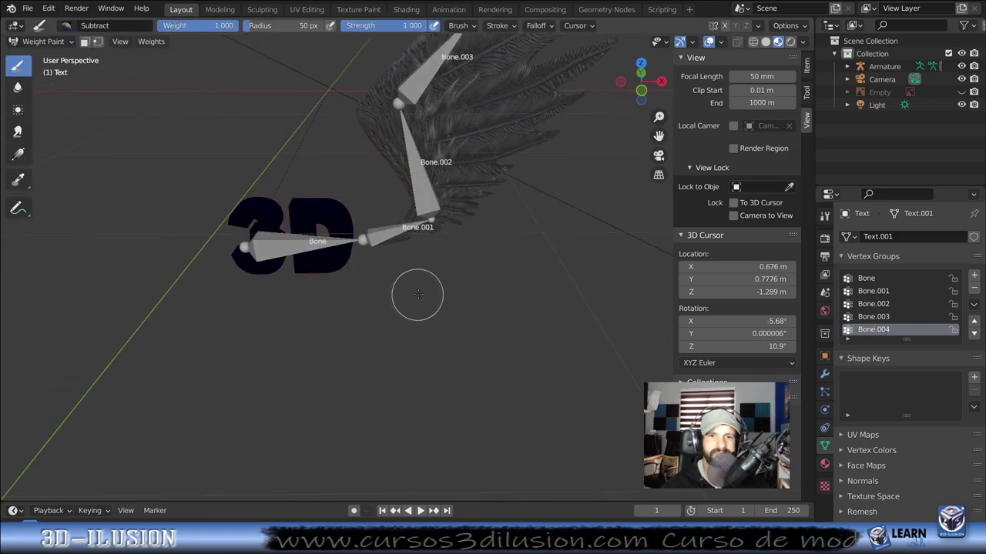
{"action": "left_click", "coordinate": [866, 278]}
{"action": "middle_click_drag", "start_coordinate": [299, 246], "coordinate": [296, 245]}
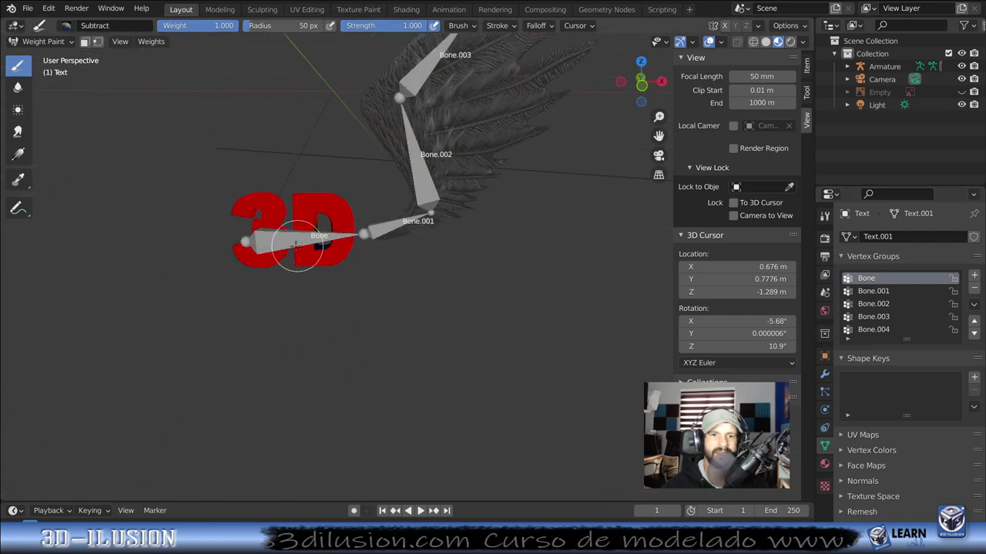
{"action": "left_click_drag", "start_coordinate": [297, 245], "coordinate": [319, 258]}
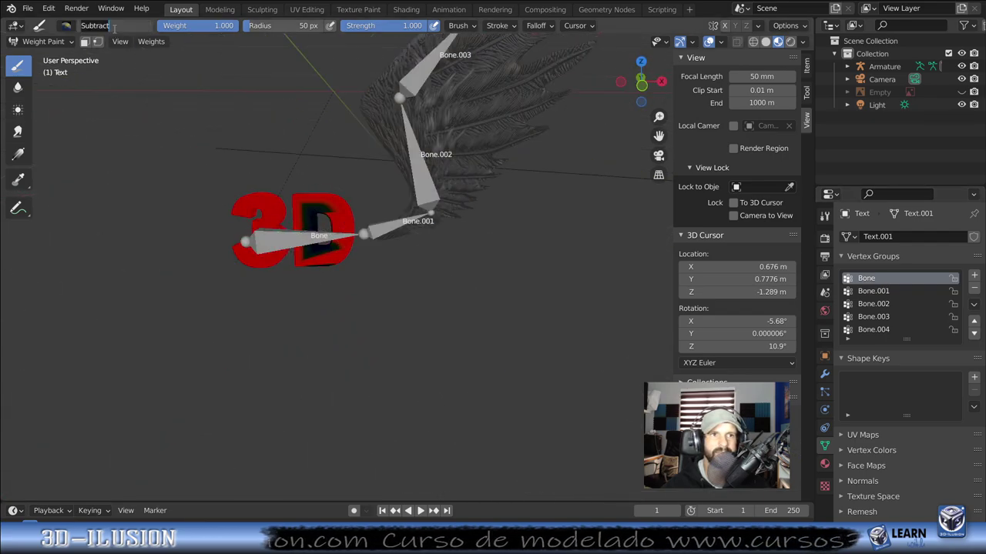
{"action": "left_click", "coordinate": [64, 29]}
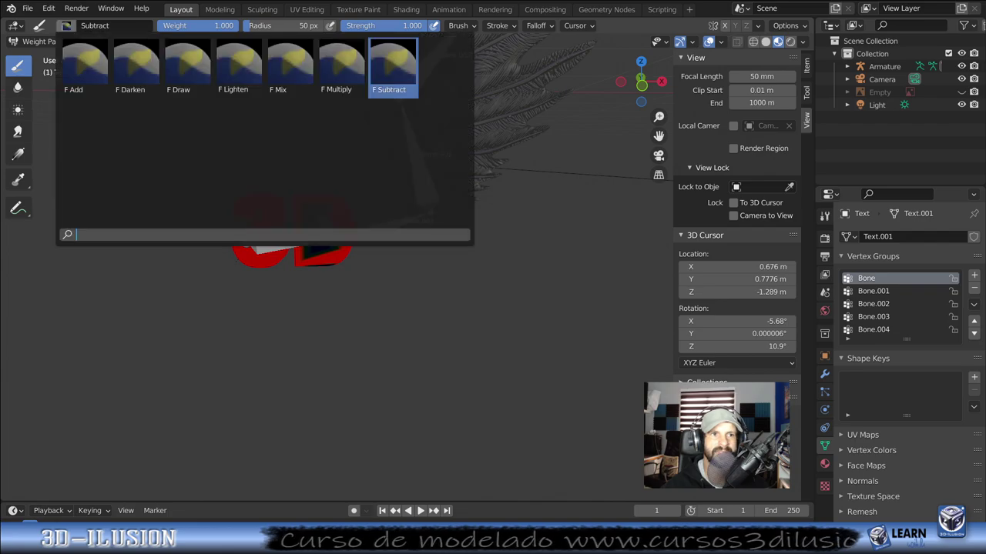
{"action": "left_click", "coordinate": [83, 68]}
{"action": "left_click_drag", "start_coordinate": [311, 219], "coordinate": [314, 243]}
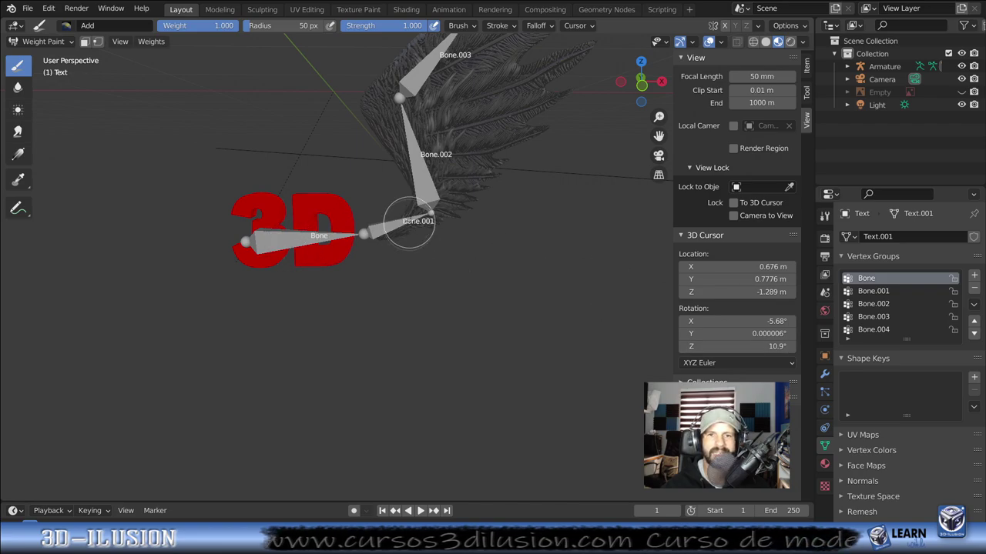
Step: Show the Bone.001 group's weights and set the brush blend to Subtract
{"action": "left_click", "coordinate": [868, 297]}
{"action": "mouse_move", "coordinate": [293, 246]}
{"action": "middle_mouse_down"}
{"action": "mouse_move", "coordinate": [477, 308]}
{"action": "mouse_move", "coordinate": [476, 262]}
{"action": "mouse_move", "coordinate": [266, 255]}
{"action": "mouse_move", "coordinate": [351, 238]}
{"action": "mouse_move", "coordinate": [157, 90]}
{"action": "middle_mouse_up"}
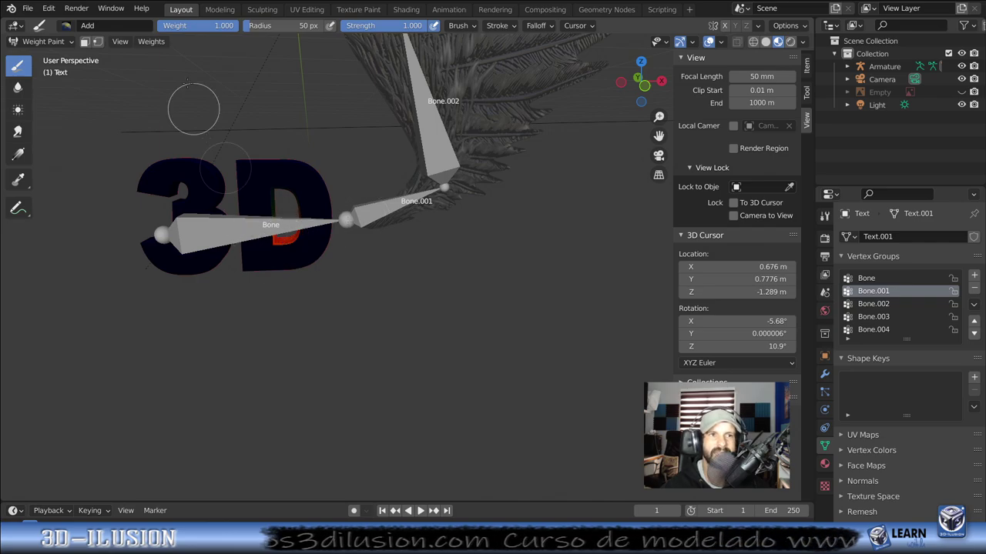
{"action": "left_click", "coordinate": [65, 26]}
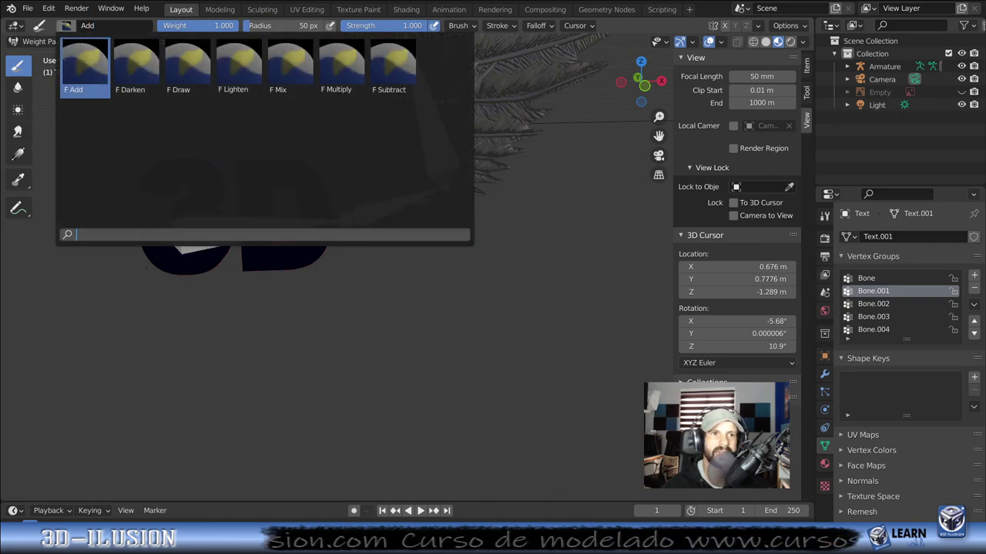
{"action": "left_click", "coordinate": [392, 66]}
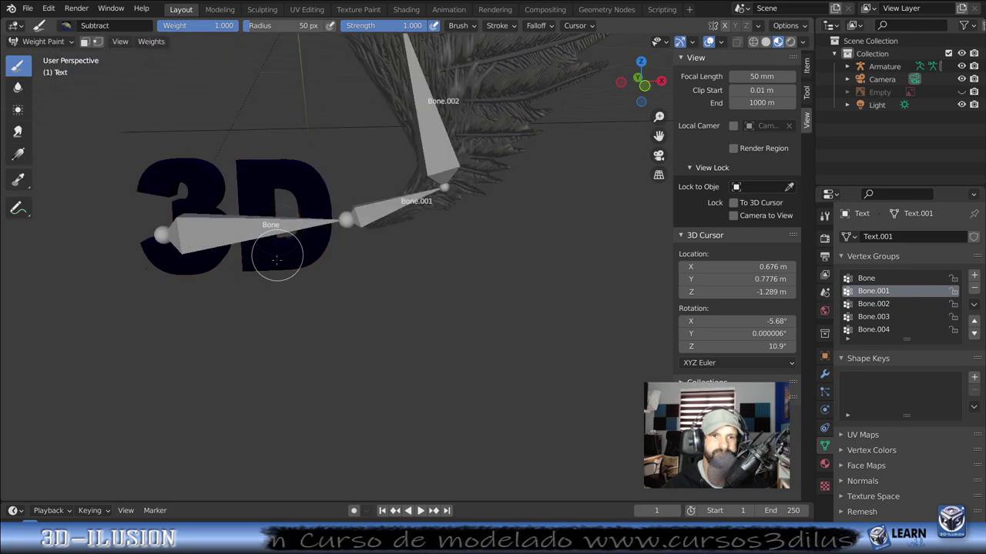
{"action": "middle_click_drag", "start_coordinate": [270, 253], "coordinate": [281, 369]}
{"action": "mouse_move", "coordinate": [298, 279]}
{"action": "middle_mouse_down"}
{"action": "mouse_move", "coordinate": [495, 231]}
{"action": "mouse_move", "coordinate": [257, 220]}
{"action": "middle_mouse_up"}
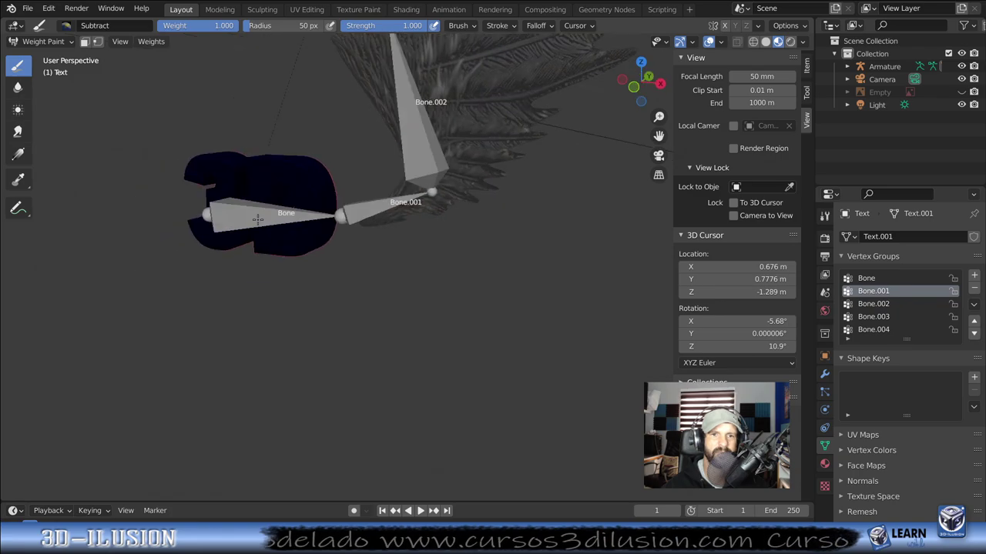
Step: Inspect the Bone.002, Bone.003, Bone.004 and Bone.001 weights, then return to Object Mode
{"action": "left_click", "coordinate": [878, 306]}
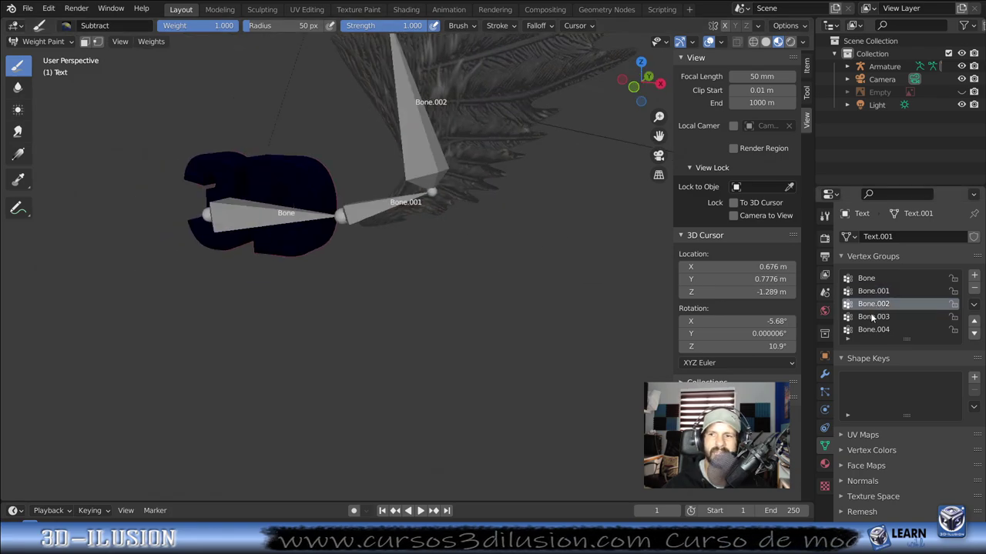
{"action": "left_click", "coordinate": [872, 317]}
{"action": "left_click", "coordinate": [873, 330]}
{"action": "mouse_move", "coordinate": [539, 231]}
{"action": "middle_mouse_down"}
{"action": "mouse_move", "coordinate": [339, 239]}
{"action": "mouse_move", "coordinate": [560, 290]}
{"action": "middle_mouse_up"}
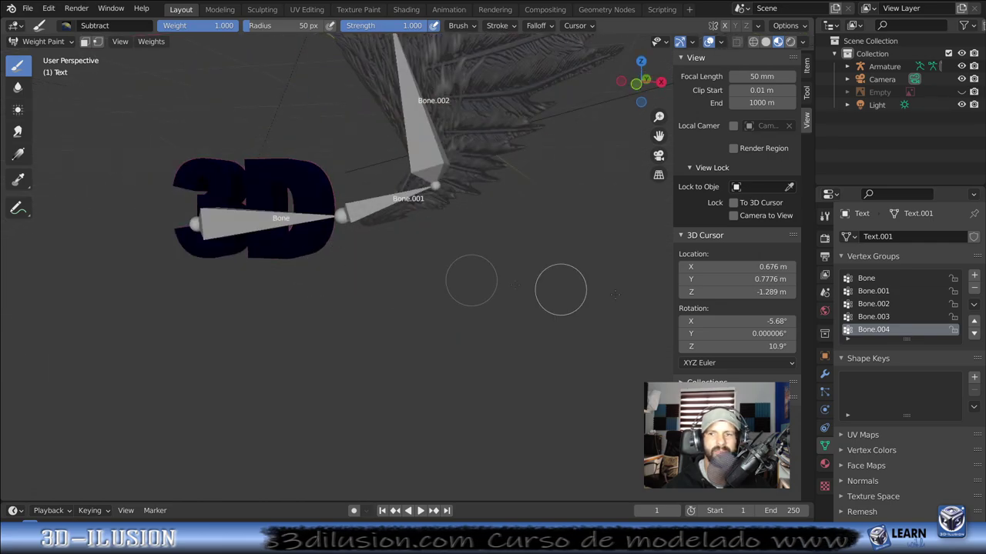
{"action": "left_click", "coordinate": [873, 317]}
{"action": "mouse_move", "coordinate": [285, 260]}
{"action": "middle_mouse_down"}
{"action": "mouse_move", "coordinate": [247, 293]}
{"action": "mouse_move", "coordinate": [644, 285]}
{"action": "middle_mouse_up"}
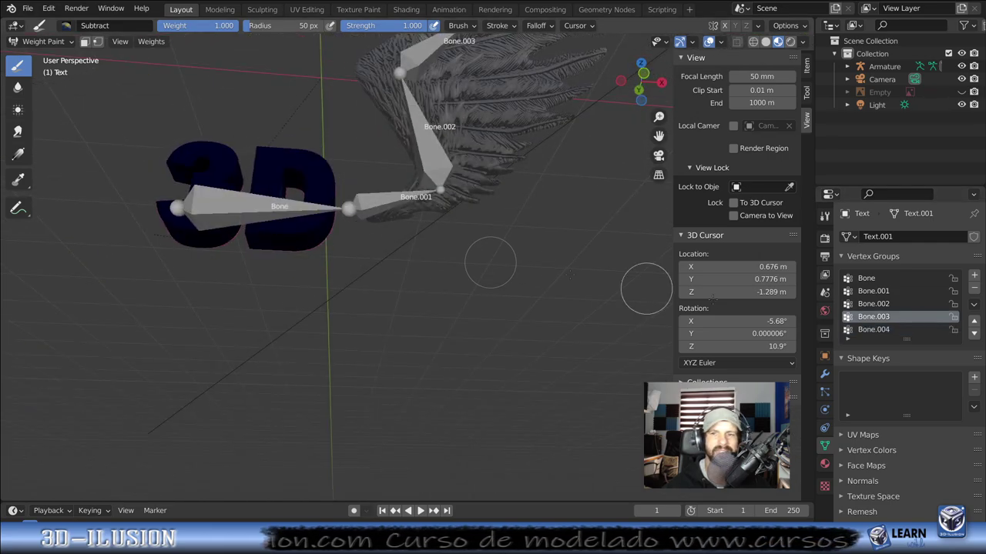
{"action": "left_click", "coordinate": [874, 291]}
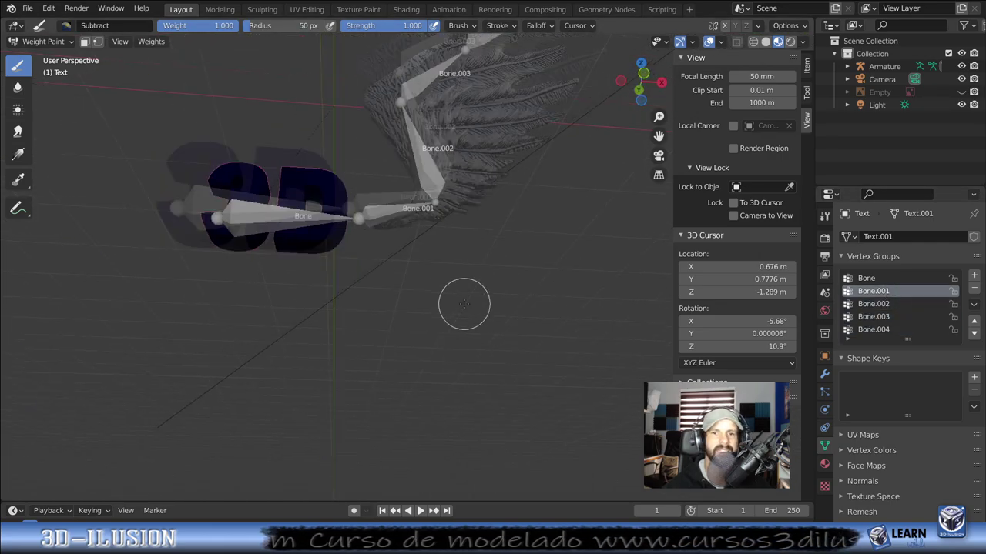
{"action": "left_click", "coordinate": [43, 41]}
{"action": "left_click", "coordinate": [46, 57]}
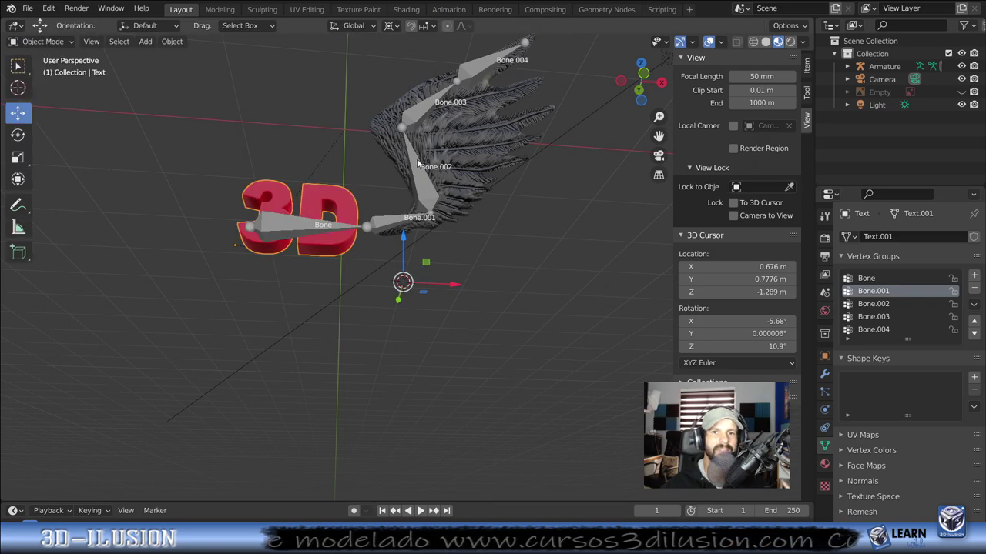
Step: Select the wing armature and put it into Pose Mode
{"action": "left_click", "coordinate": [417, 163]}
{"action": "left_click", "coordinate": [46, 42]}
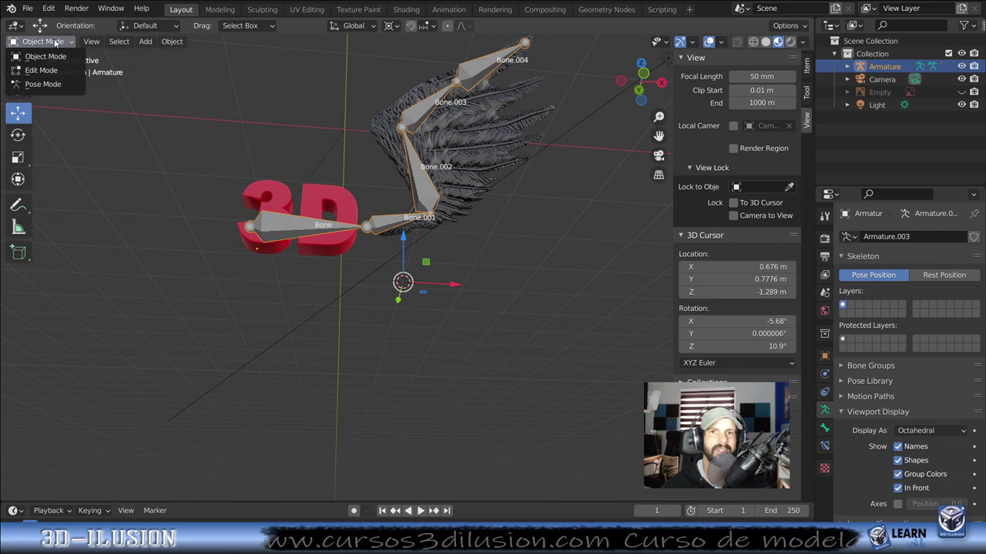
{"action": "left_click", "coordinate": [42, 84]}
{"action": "middle_click_drag", "start_coordinate": [315, 202], "coordinate": [352, 267]}
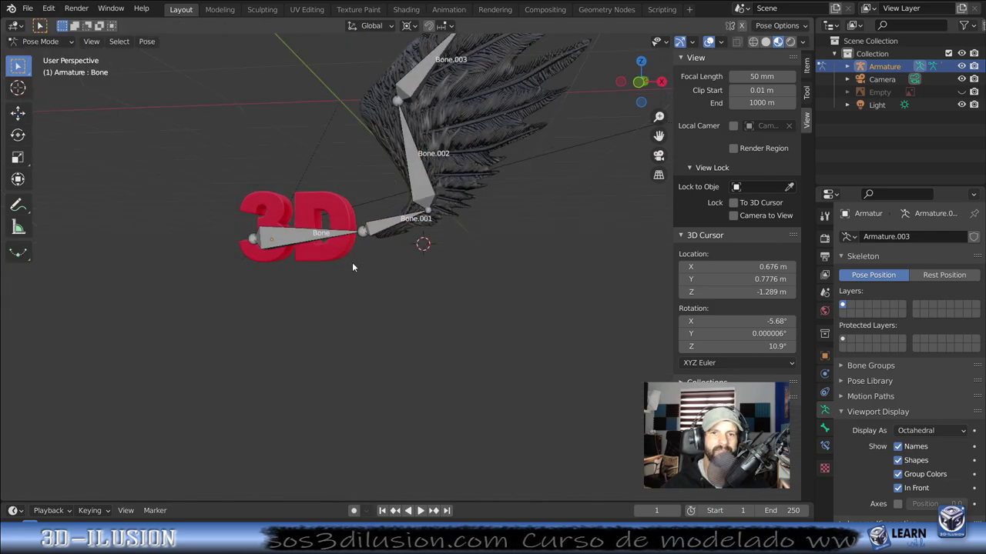
{"action": "middle_click_drag", "start_coordinate": [390, 226], "coordinate": [450, 285]}
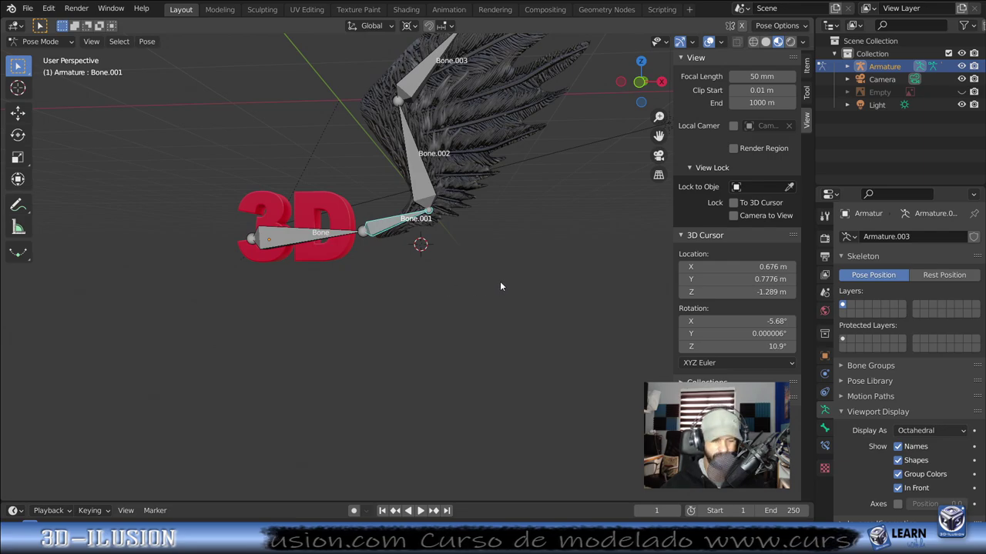
Step: Rotate Bone.001 and Bone.002 to bend the wing
{"action": "key", "text": "r"}
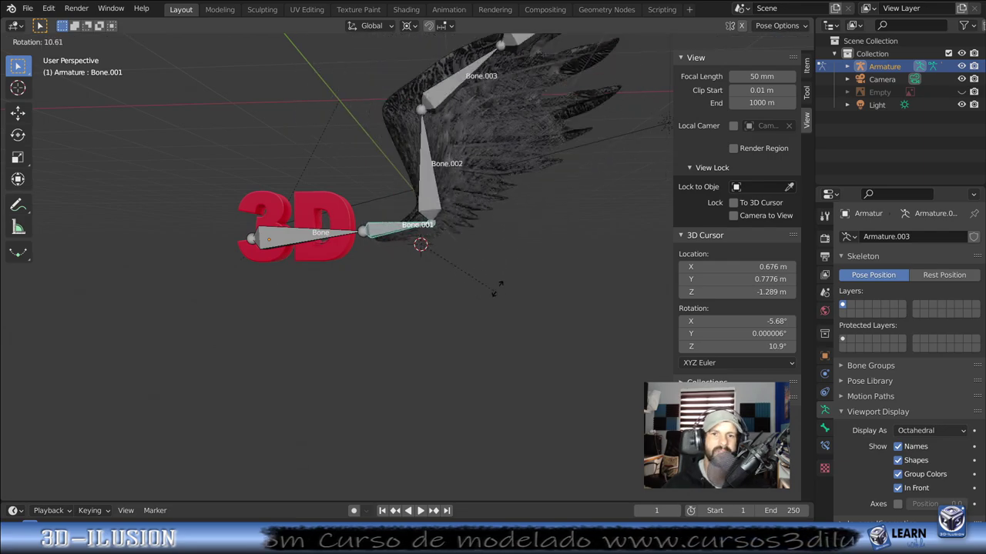
{"action": "left_click", "coordinate": [496, 239]}
{"action": "mouse_move", "coordinate": [496, 239]}
{"action": "middle_mouse_down"}
{"action": "mouse_move", "coordinate": [272, 206]}
{"action": "mouse_move", "coordinate": [320, 328]}
{"action": "middle_mouse_up"}
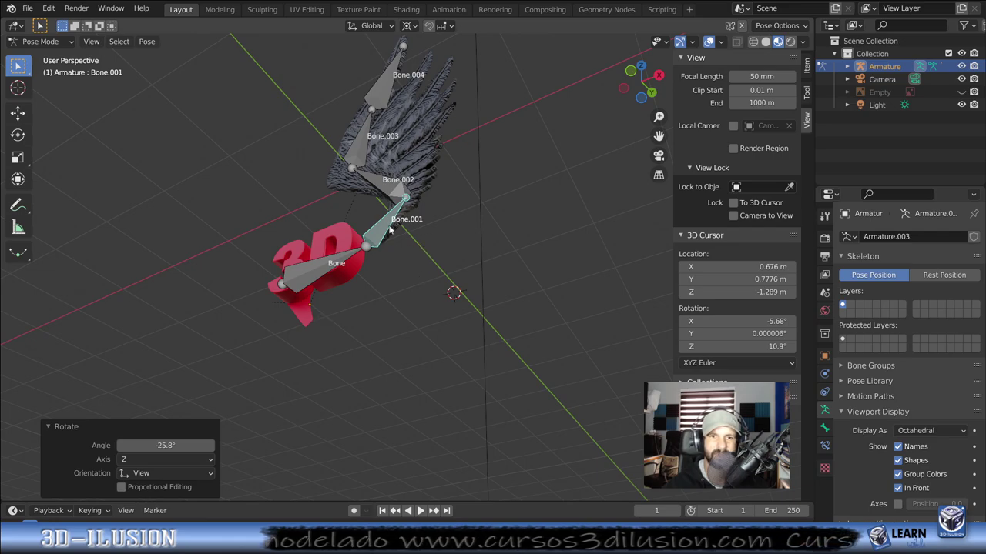
{"action": "left_click", "coordinate": [388, 192]}
{"action": "middle_click_drag", "start_coordinate": [388, 192], "coordinate": [479, 224]}
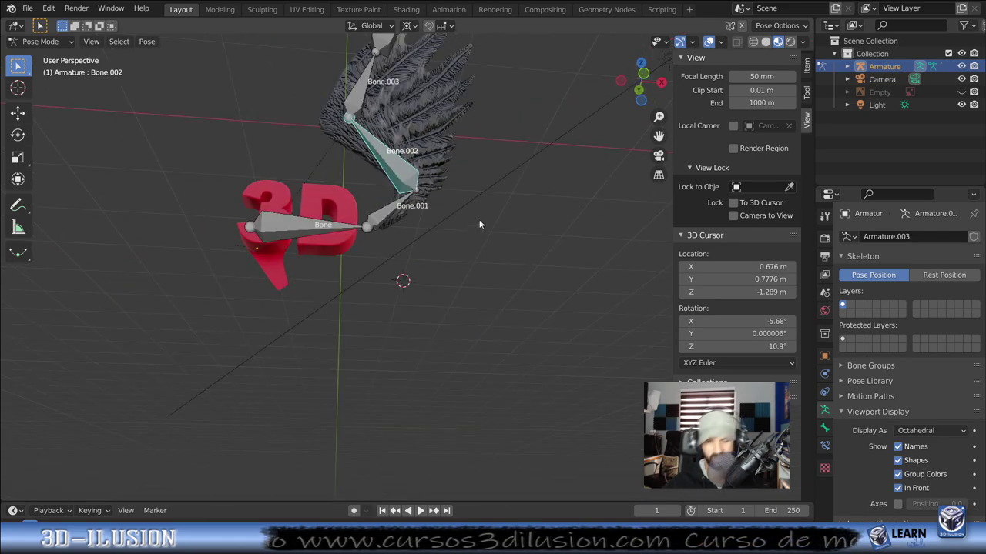
{"action": "key", "text": "r"}
{"action": "left_click", "coordinate": [385, 92]}
Step: Rotate Bone.003 and the wing tip Bone.004 to continue the bend
{"action": "left_click", "coordinate": [386, 92]}
{"action": "key", "text": "r"}
{"action": "left_click", "coordinate": [415, 98]}
{"action": "middle_click_drag", "start_coordinate": [414, 99], "coordinate": [443, 102]}
{"action": "left_click", "coordinate": [438, 104]}
{"action": "key", "text": "r"}
{"action": "left_click", "coordinate": [451, 111]}
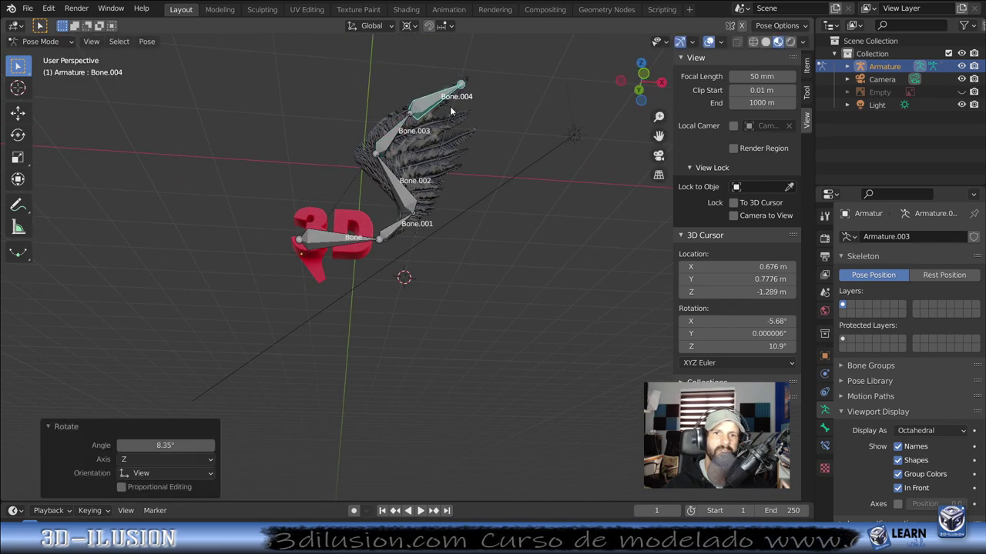
Step: Scale the selected wing bones, then undo to restore the spread wing pose
{"action": "scroll", "coordinate": [393, 231], "scroll_direction": "up", "scroll_amount": 3}
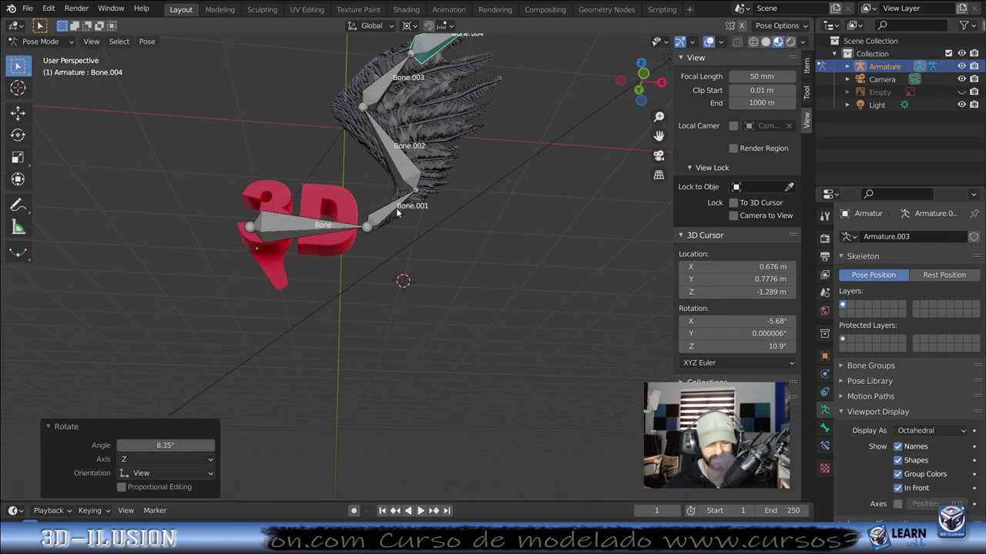
{"action": "key", "text": "s"}
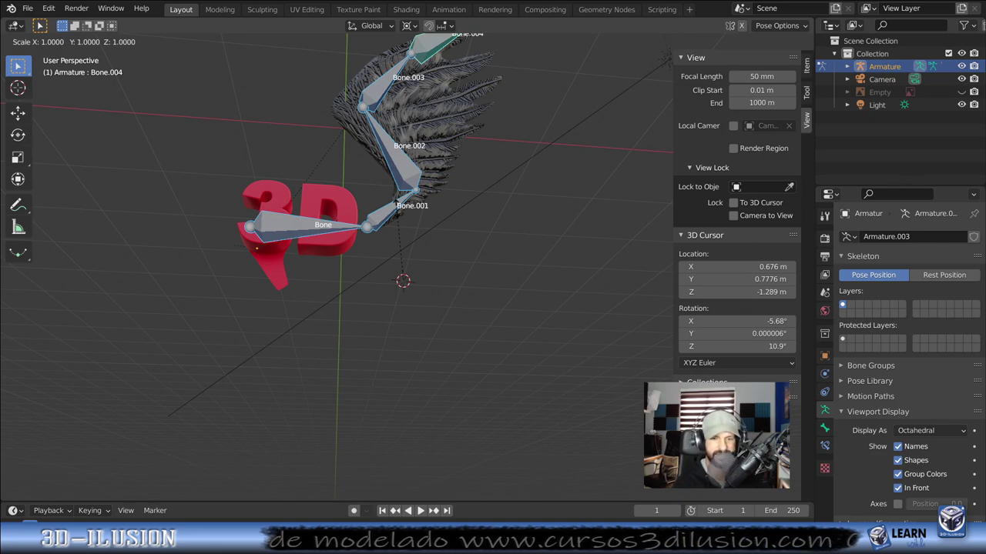
{"action": "left_click", "coordinate": [390, 209]}
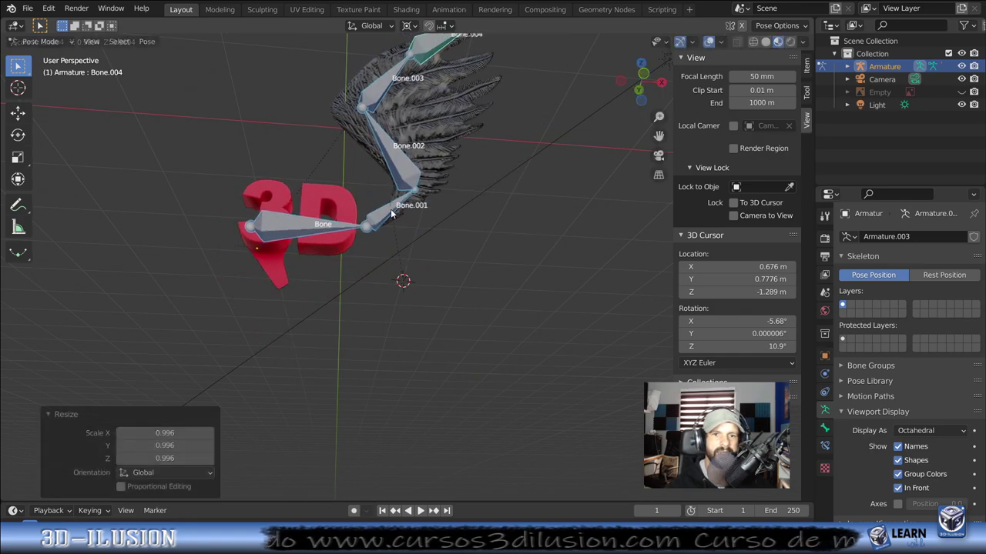
{"action": "key", "text": "ctrl+z"}
{"action": "right_click", "coordinate": [577, 281], "text": "shift"}
{"action": "mouse_move", "coordinate": [576, 281]}
{"action": "middle_mouse_down"}
{"action": "mouse_move", "coordinate": [416, 312]}
{"action": "mouse_move", "coordinate": [388, 358]}
{"action": "middle_mouse_up"}
{"action": "scroll", "coordinate": [206, 256], "scroll_direction": "up", "scroll_amount": 2}
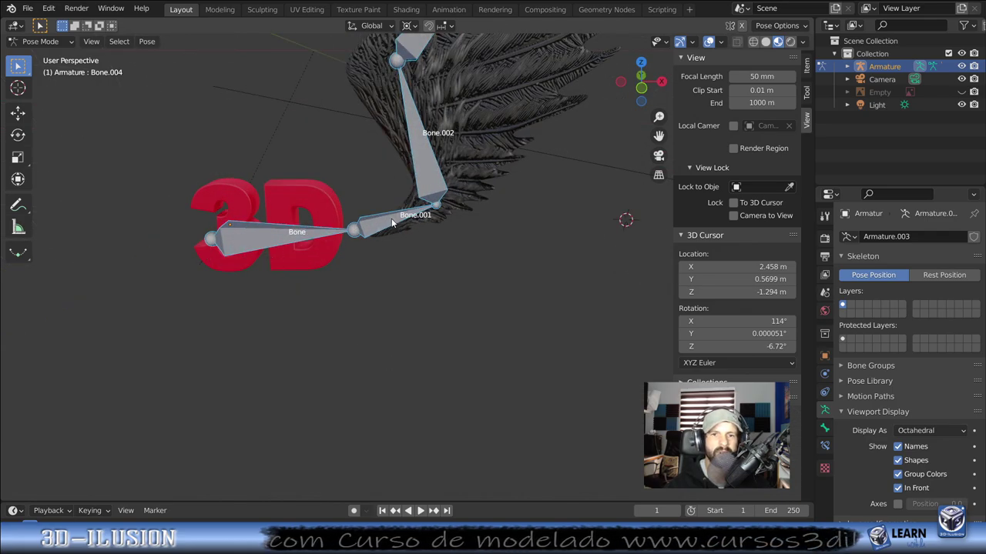
Step: Deselect the wing bones, select Bone.002, and return to Object Mode
{"action": "left_click", "coordinate": [66, 44]}
{"action": "left_click", "coordinate": [266, 206]}
{"action": "left_click", "coordinate": [447, 173]}
{"action": "left_click", "coordinate": [40, 41]}
{"action": "left_click", "coordinate": [38, 54]}
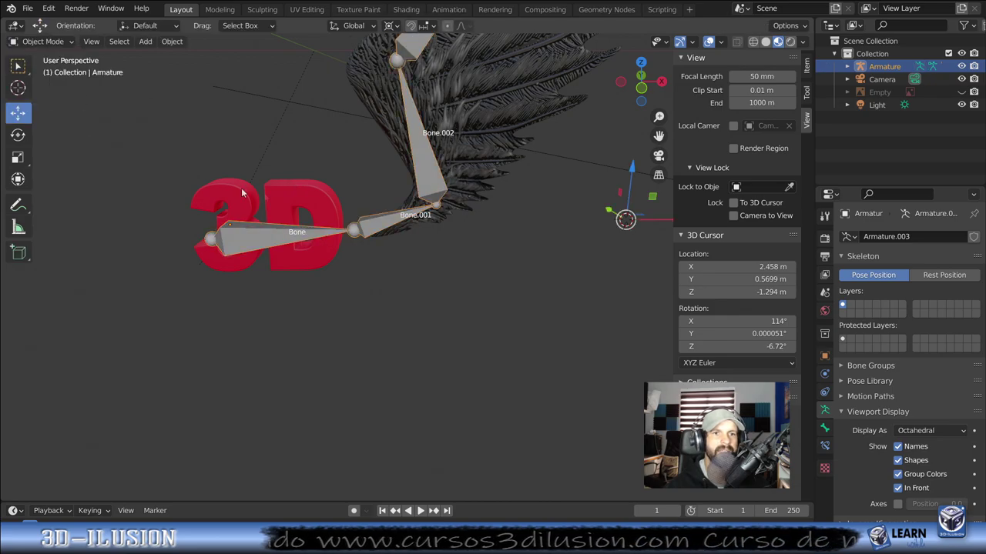
Step: Undo the accidental text nudge, switch the text to Weight Paint, and frame it
{"action": "left_click_drag", "start_coordinate": [202, 202], "coordinate": [197, 202]}
{"action": "key", "text": "ctrl+z"}
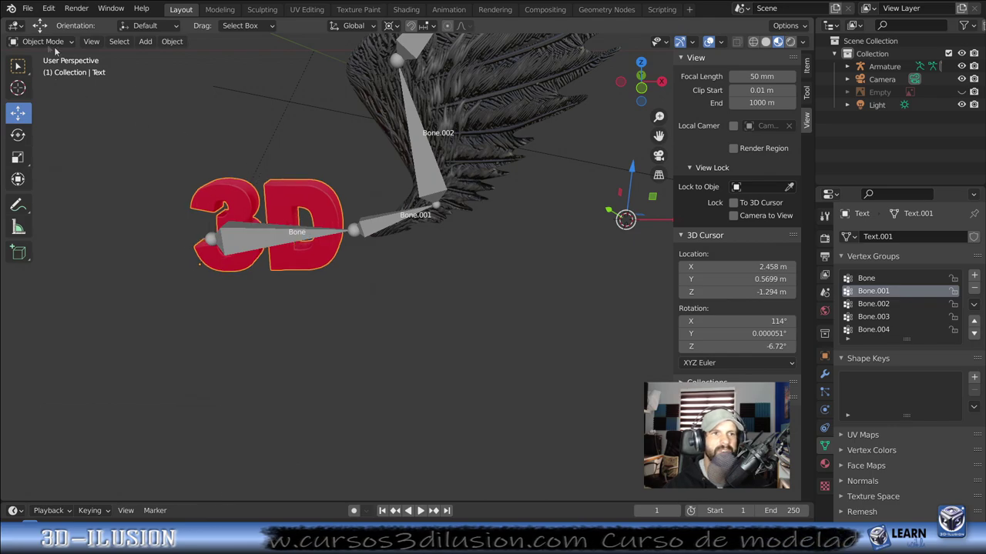
{"action": "left_click", "coordinate": [43, 41]}
{"action": "left_click", "coordinate": [42, 113]}
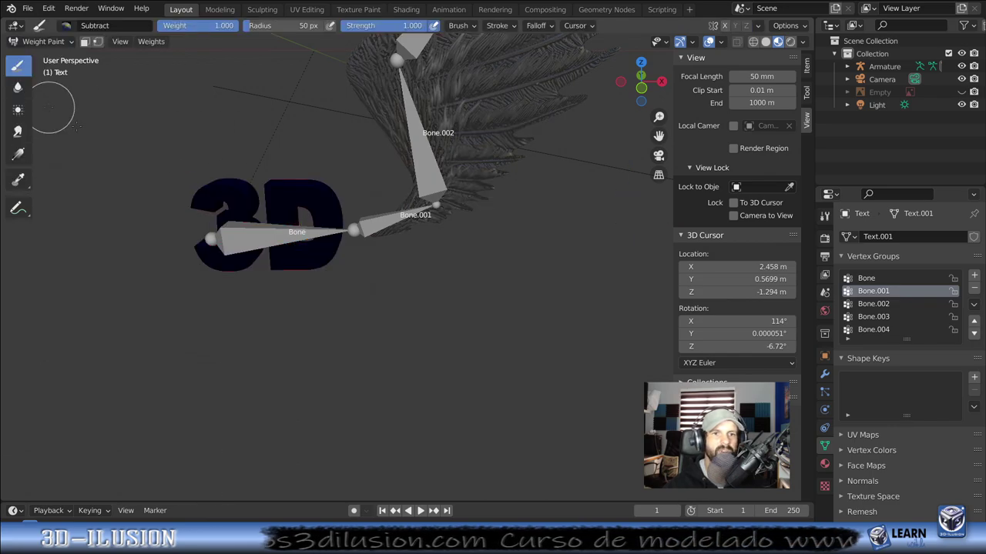
{"action": "mouse_move", "coordinate": [502, 301]}
{"action": "middle_mouse_down"}
{"action": "mouse_move", "coordinate": [516, 177]}
{"action": "mouse_move", "coordinate": [387, 160]}
{"action": "middle_mouse_up"}
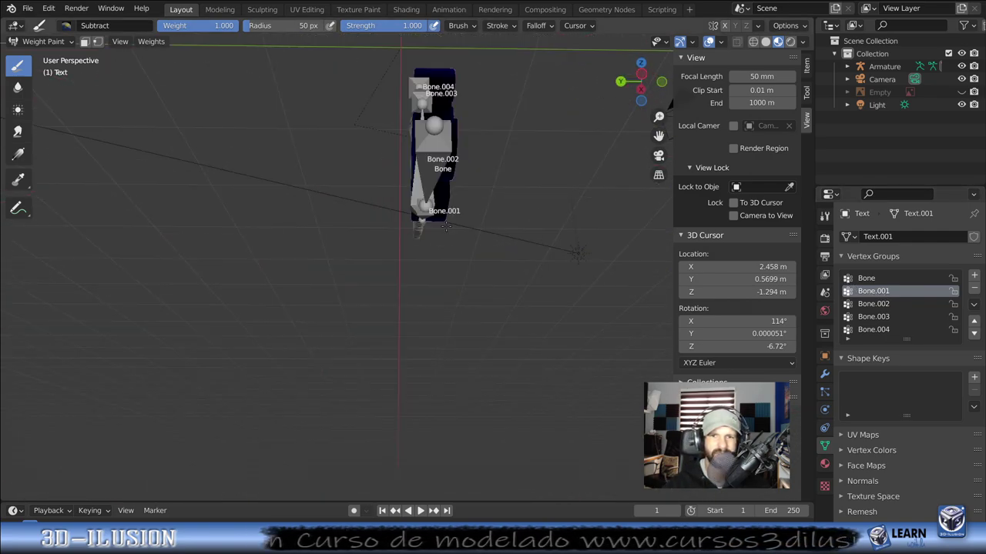
{"action": "mouse_move", "coordinate": [450, 175]}
{"action": "middle_mouse_down"}
{"action": "mouse_move", "coordinate": [341, 264]}
{"action": "mouse_move", "coordinate": [315, 238]}
{"action": "mouse_move", "coordinate": [443, 280]}
{"action": "mouse_move", "coordinate": [117, 228]}
{"action": "mouse_move", "coordinate": [96, 25]}
{"action": "middle_mouse_up"}
{"action": "scroll", "coordinate": [443, 281], "scroll_direction": "up", "scroll_amount": 3}
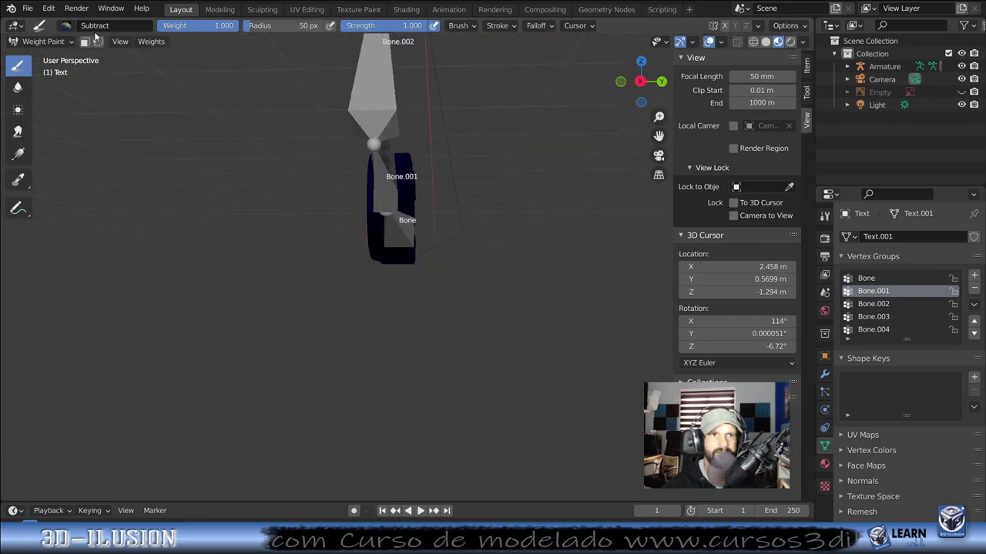
{"action": "scroll", "coordinate": [374, 221], "scroll_direction": "up", "scroll_amount": 3}
{"action": "middle_click_drag", "start_coordinate": [374, 220], "coordinate": [553, 163]}
{"action": "key", "text": "KP_Decimal"}
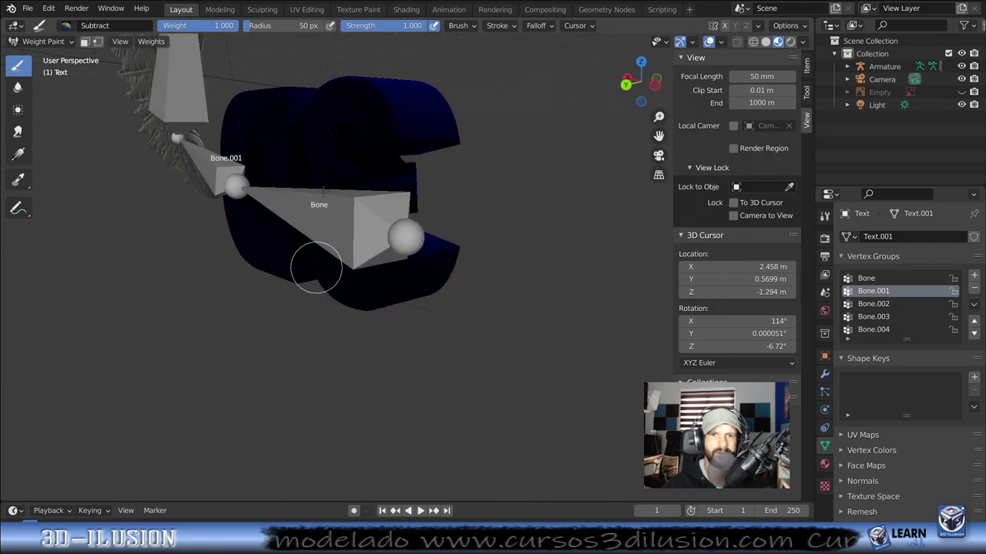
{"action": "middle_click_drag", "start_coordinate": [429, 235], "coordinate": [335, 243]}
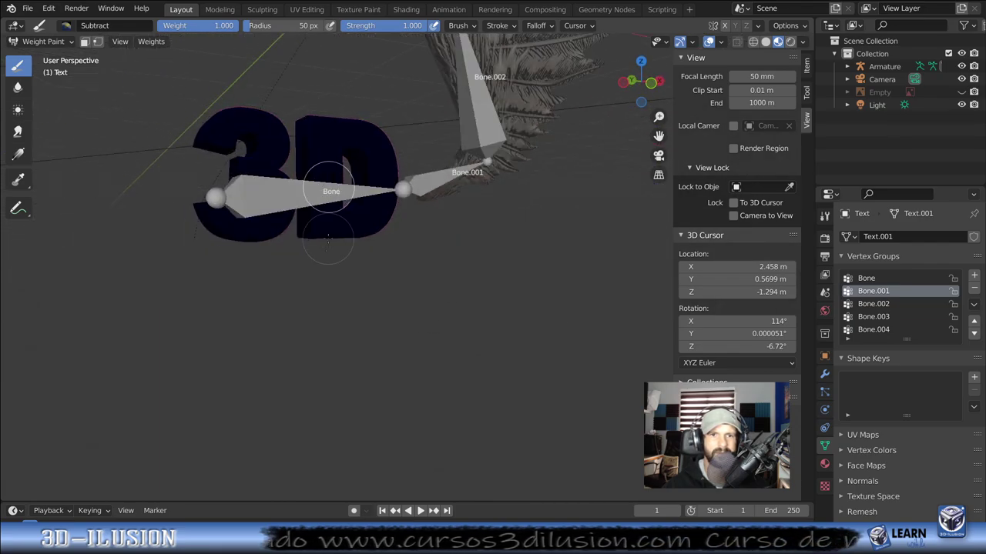
{"action": "scroll", "coordinate": [335, 243], "scroll_direction": "down", "scroll_amount": 3}
Step: Select the Bone group and paint full weight over the whole text with the Add brush
{"action": "left_click", "coordinate": [866, 278]}
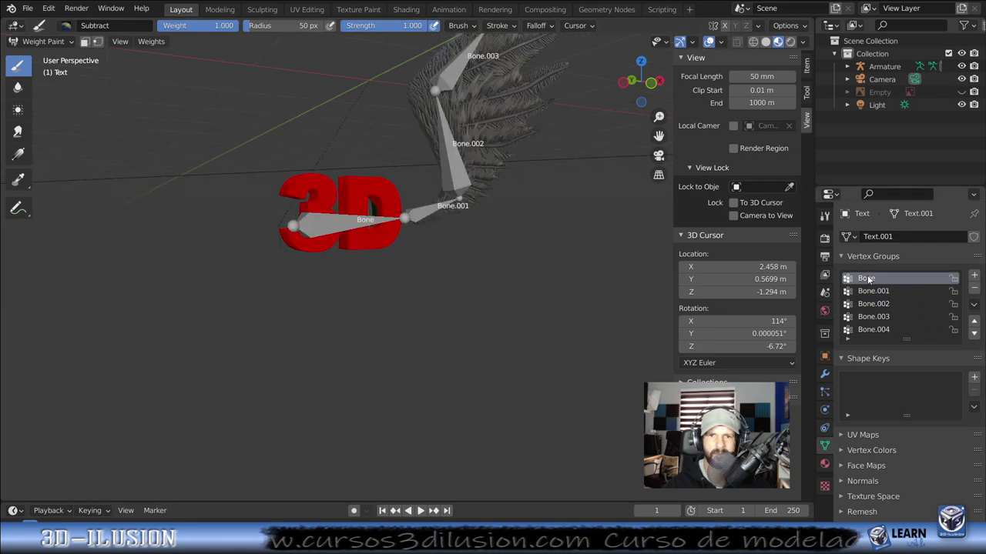
{"action": "middle_click_drag", "start_coordinate": [472, 258], "coordinate": [422, 272]}
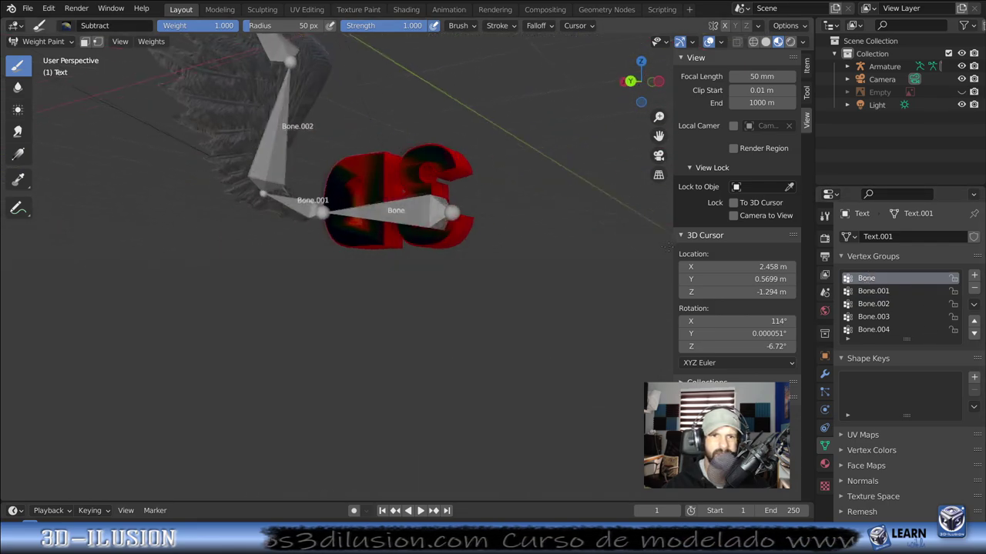
{"action": "left_click", "coordinate": [36, 42]}
{"action": "left_click", "coordinate": [36, 42]}
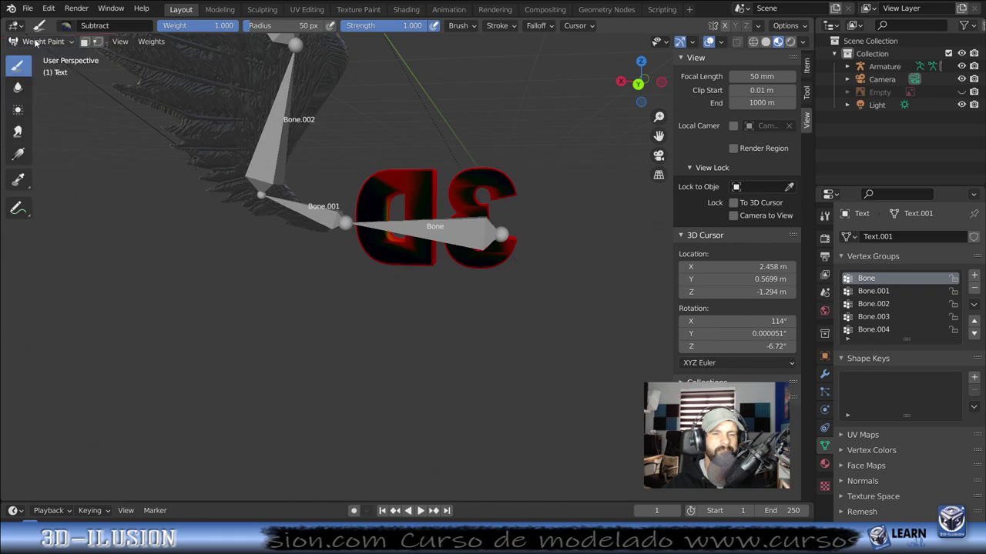
{"action": "left_click", "coordinate": [66, 25]}
{"action": "left_click", "coordinate": [85, 68]}
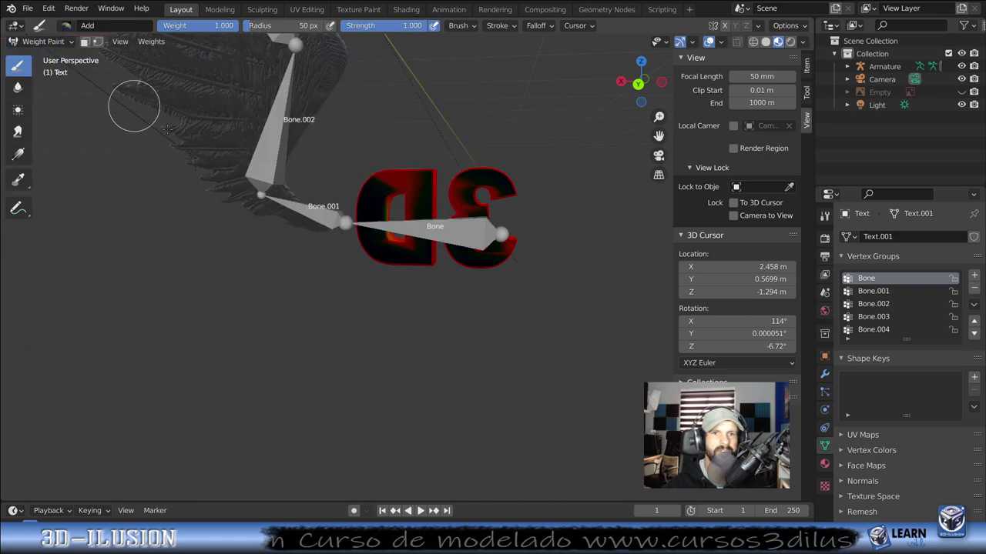
{"action": "left_click_drag", "start_coordinate": [423, 244], "coordinate": [516, 215]}
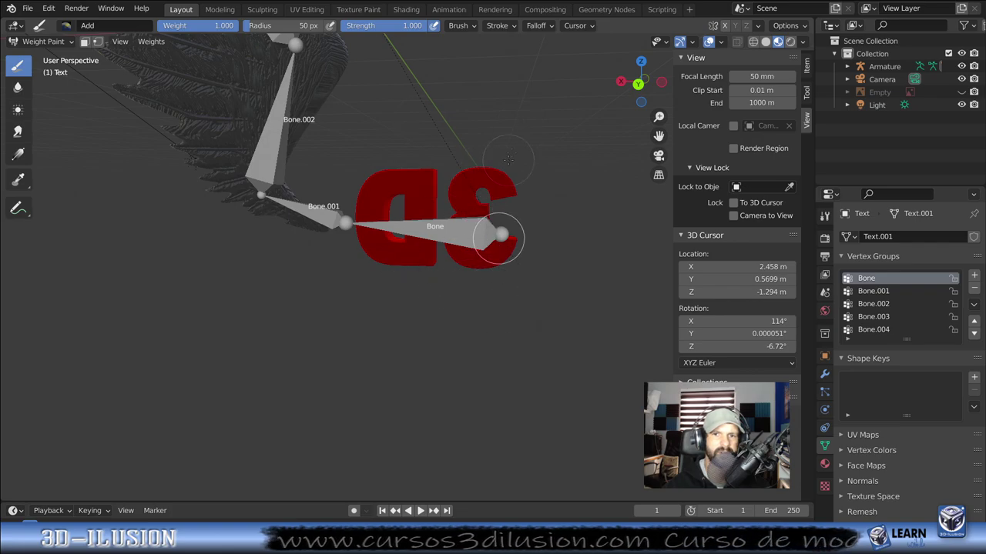
Step: Inspect the text's weights for Bone.001, Bone.002, Bone.003 and Bone.004
{"action": "middle_click_drag", "start_coordinate": [385, 239], "coordinate": [653, 231]}
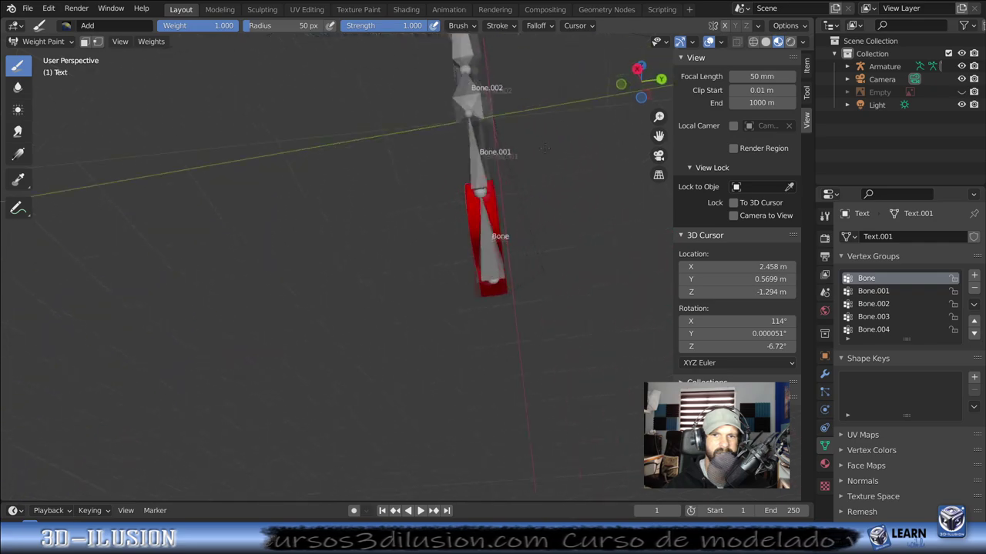
{"action": "left_click", "coordinate": [874, 292]}
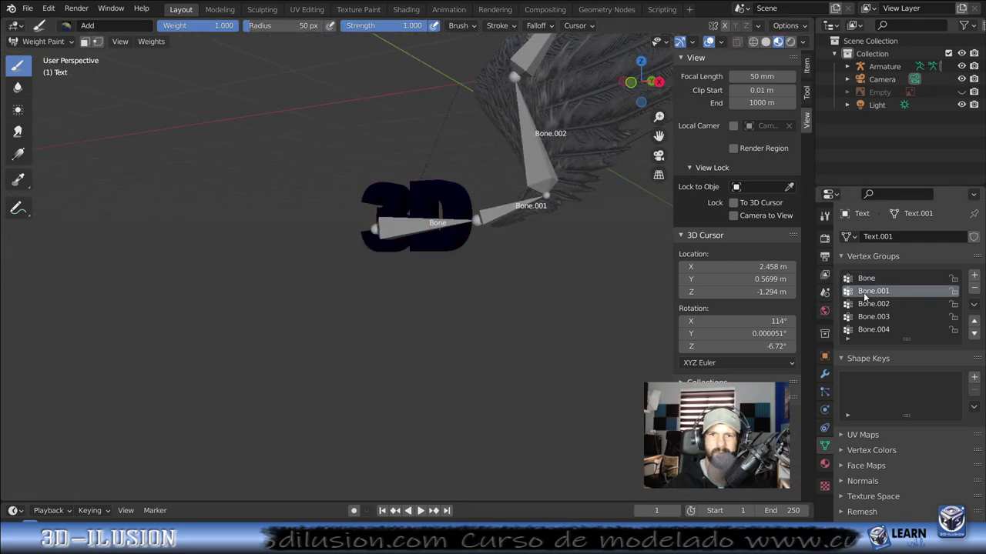
{"action": "mouse_move", "coordinate": [585, 308]}
{"action": "middle_mouse_down"}
{"action": "mouse_move", "coordinate": [420, 353]}
{"action": "mouse_move", "coordinate": [539, 231]}
{"action": "mouse_move", "coordinate": [382, 241]}
{"action": "mouse_move", "coordinate": [493, 254]}
{"action": "middle_mouse_up"}
{"action": "left_click", "coordinate": [873, 303]}
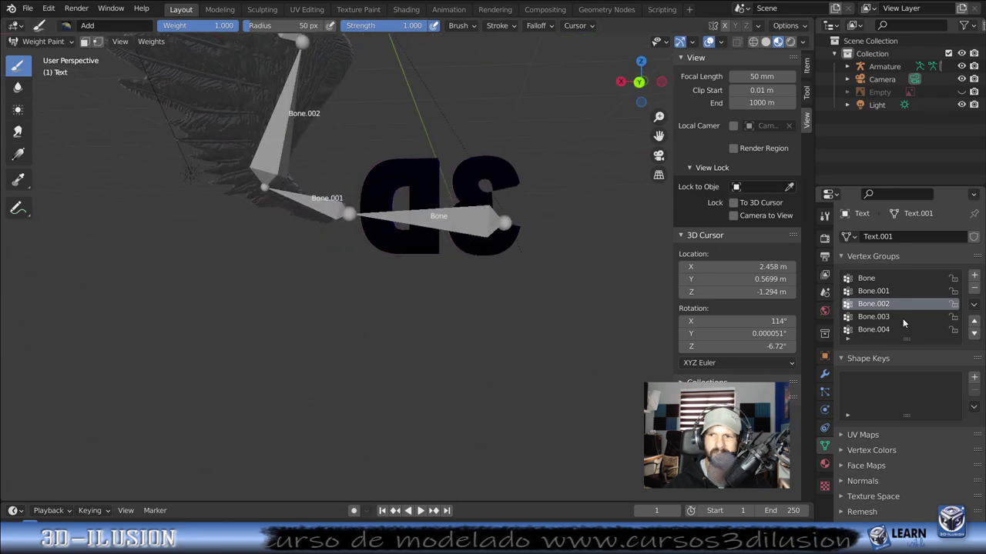
{"action": "left_click", "coordinate": [878, 316]}
{"action": "middle_click_drag", "start_coordinate": [440, 264], "coordinate": [554, 254]}
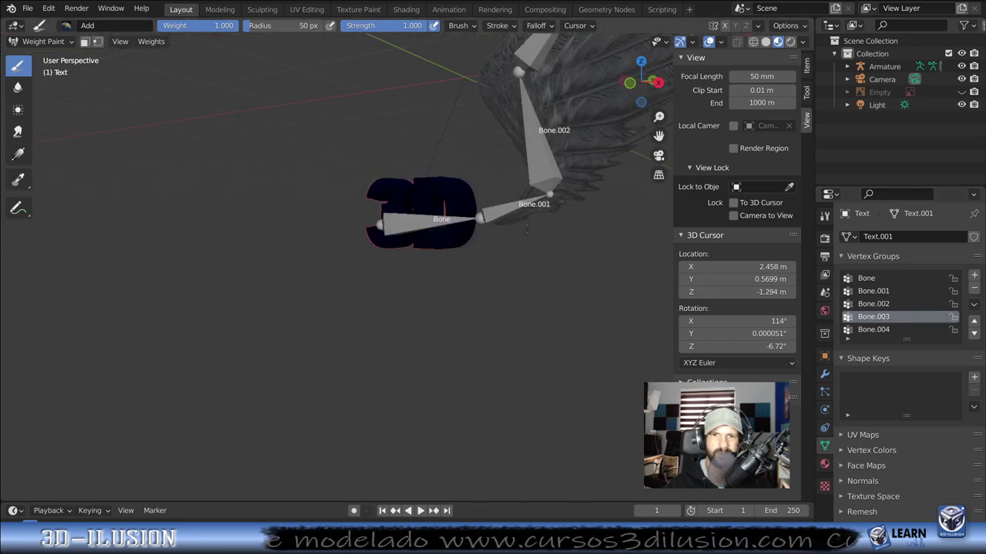
{"action": "left_click", "coordinate": [870, 330]}
{"action": "mouse_move", "coordinate": [554, 291]}
{"action": "middle_mouse_down"}
{"action": "mouse_move", "coordinate": [609, 277]}
{"action": "mouse_move", "coordinate": [531, 146]}
{"action": "middle_mouse_up"}
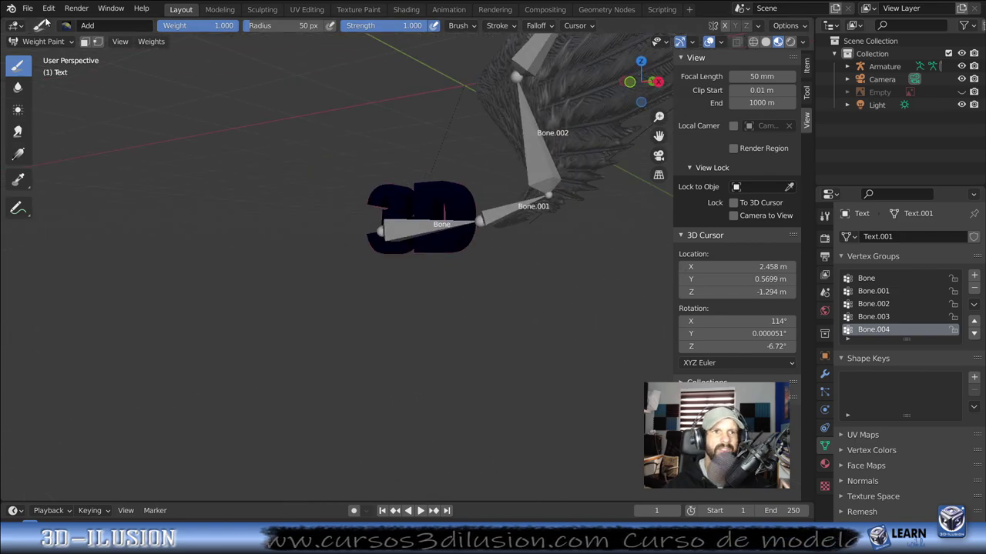
Step: Return the text to Object Mode and select the wing armature
{"action": "key", "text": "Tab"}
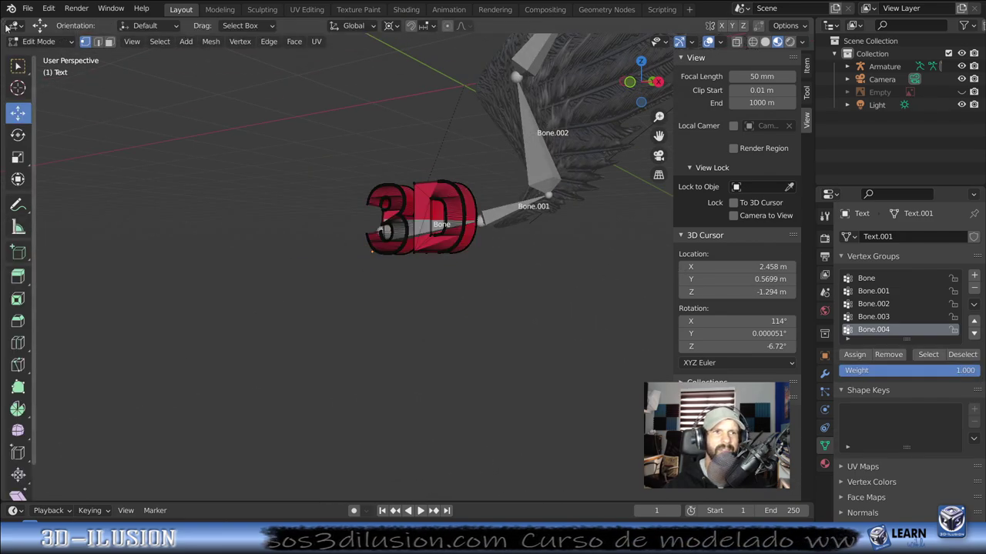
{"action": "left_click", "coordinate": [39, 41]}
{"action": "left_click", "coordinate": [44, 58]}
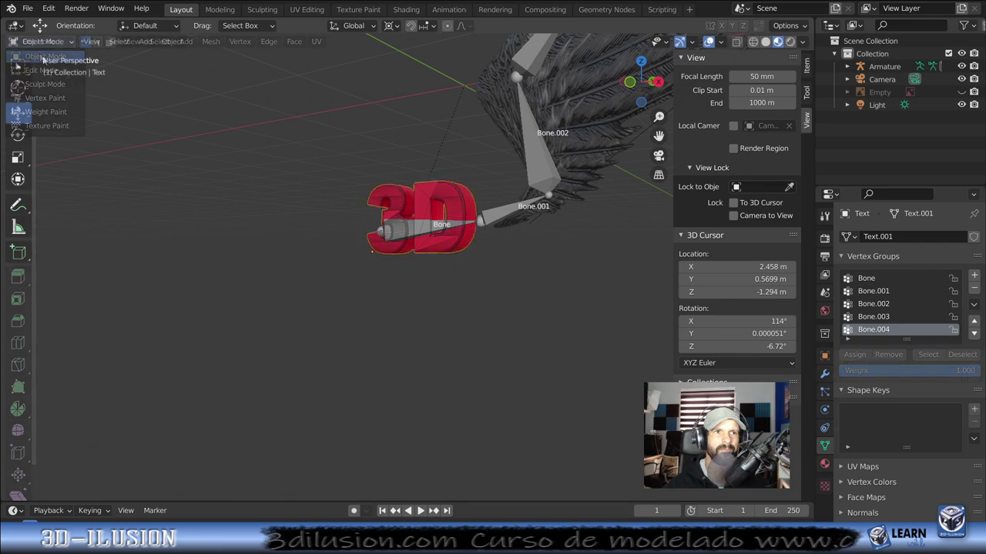
{"action": "left_click", "coordinate": [528, 146]}
{"action": "left_click", "coordinate": [39, 40]}
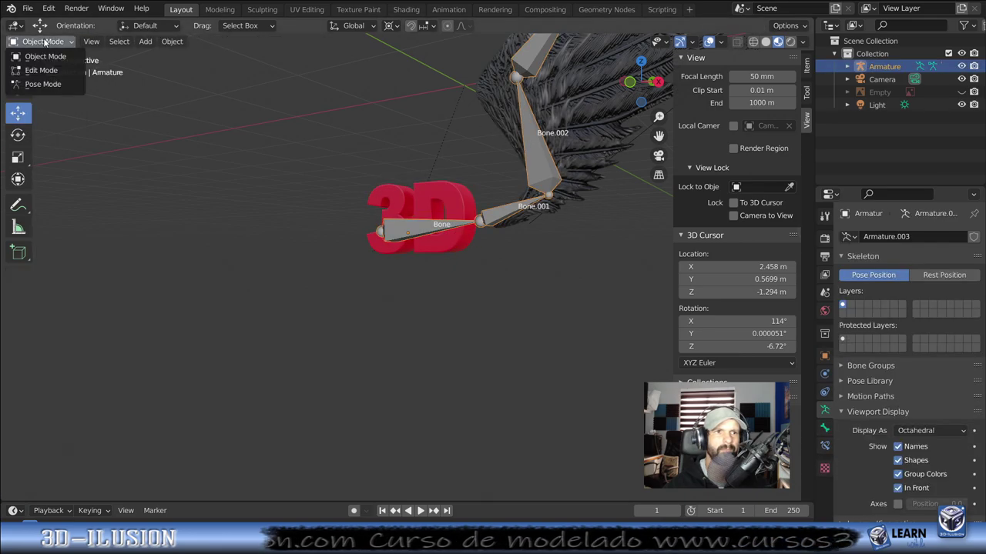
Step: Put the armature in Pose Mode, test-rotate the active bone, and undo it
{"action": "left_click", "coordinate": [43, 89]}
{"action": "middle_click_drag", "start_coordinate": [518, 232], "coordinate": [557, 240]}
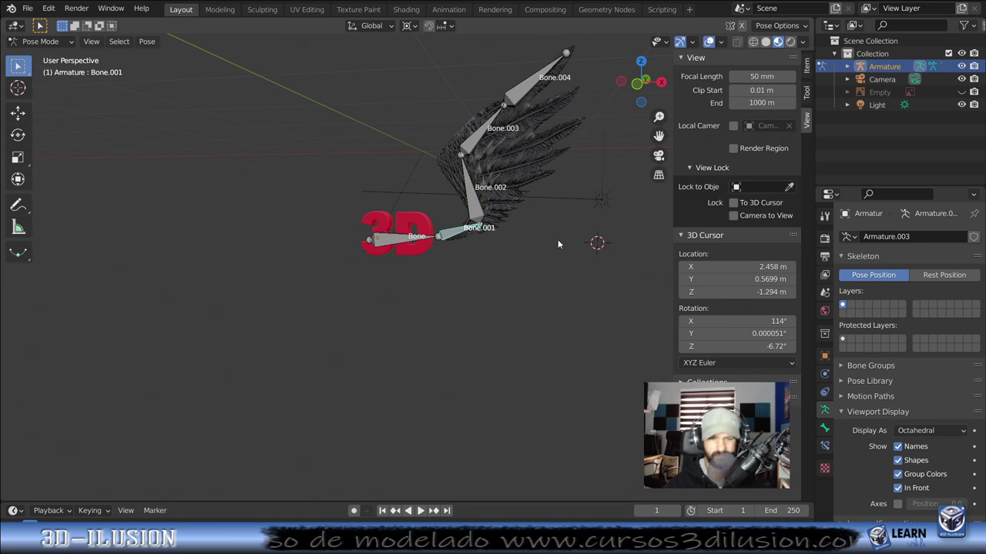
{"action": "key", "text": "r"}
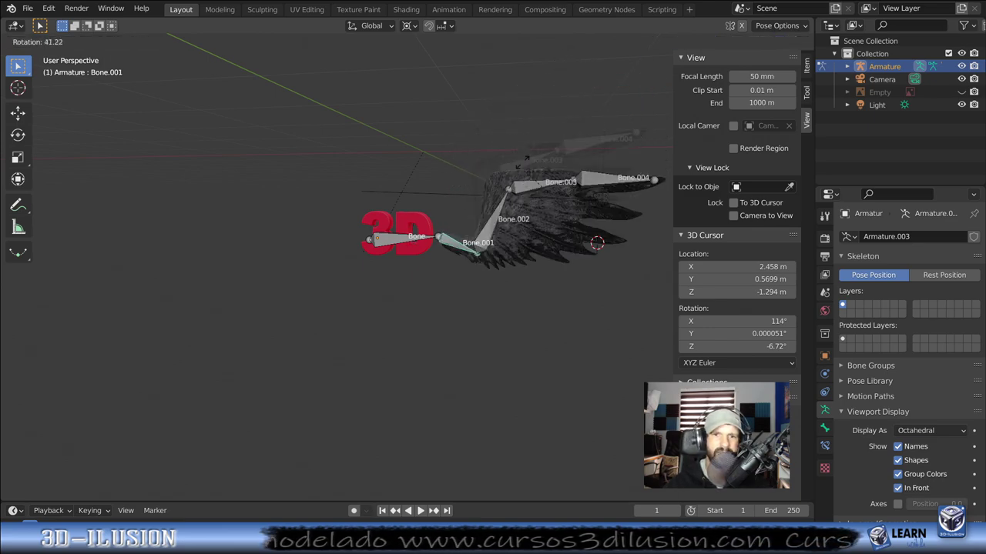
{"action": "left_click", "coordinate": [511, 118]}
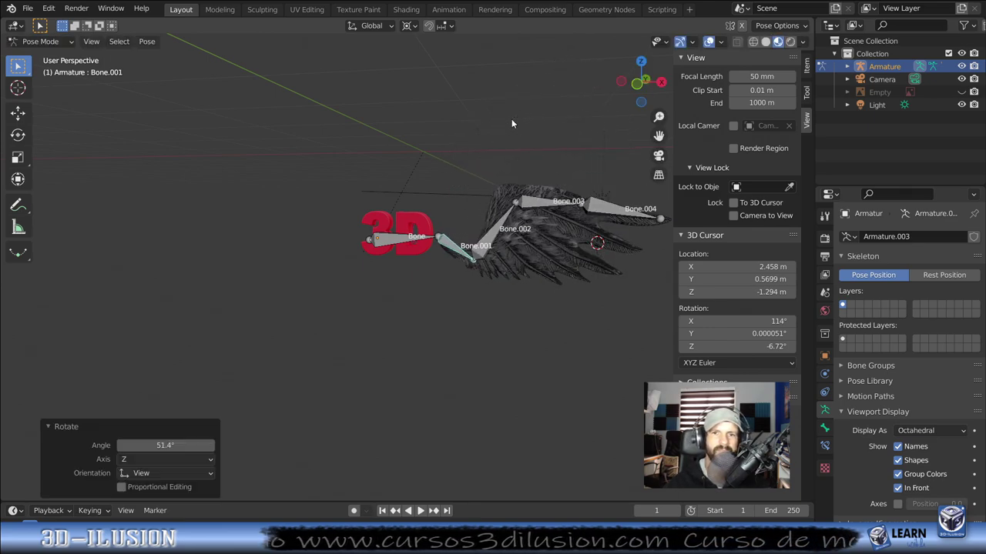
{"action": "key", "text": "ctrl+z"}
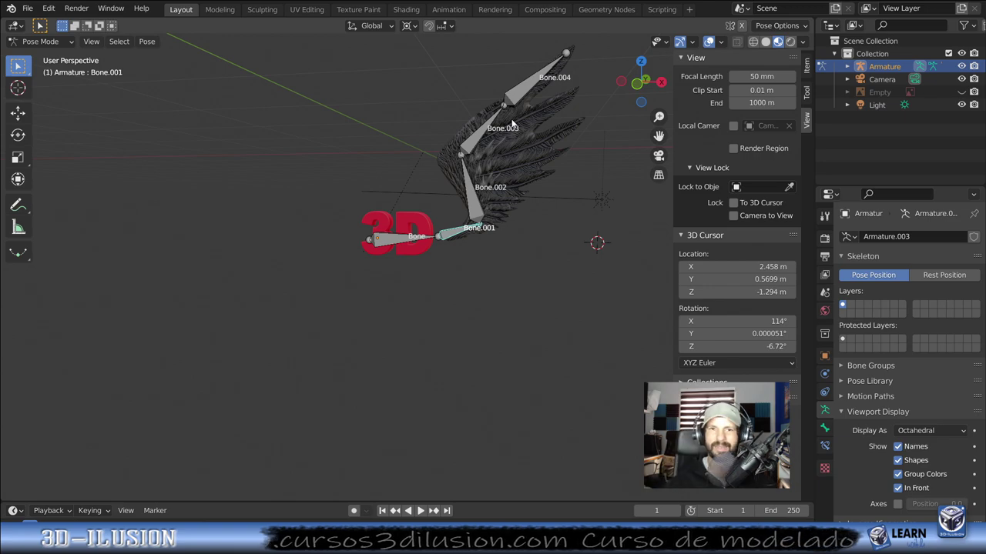
Step: Test-move the root bone with G, then undo the move
{"action": "middle_click_drag", "start_coordinate": [398, 267], "coordinate": [397, 250]}
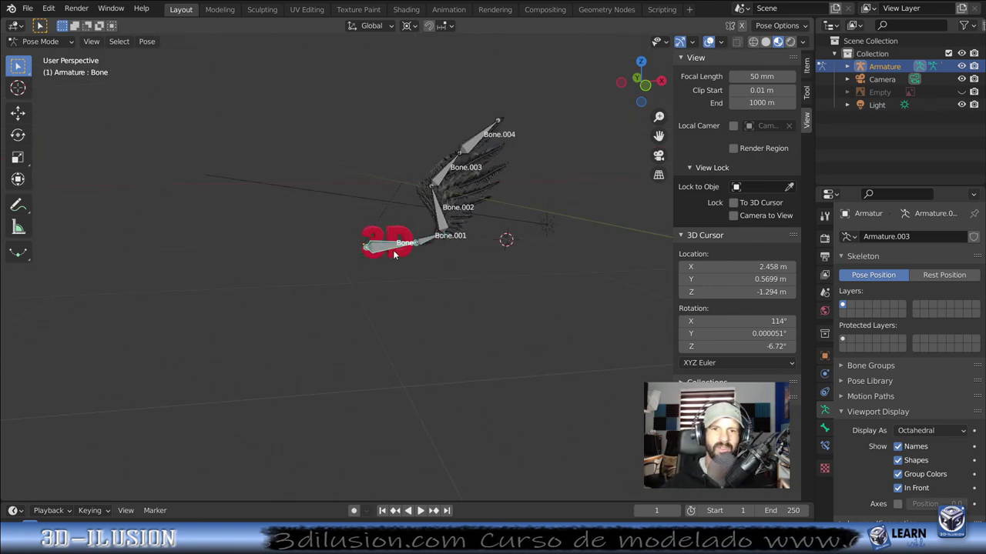
{"action": "key", "text": "g"}
{"action": "left_click", "coordinate": [460, 232]}
{"action": "key", "text": "ctrl+z"}
{"action": "middle_click_drag", "start_coordinate": [462, 237], "coordinate": [483, 185]}
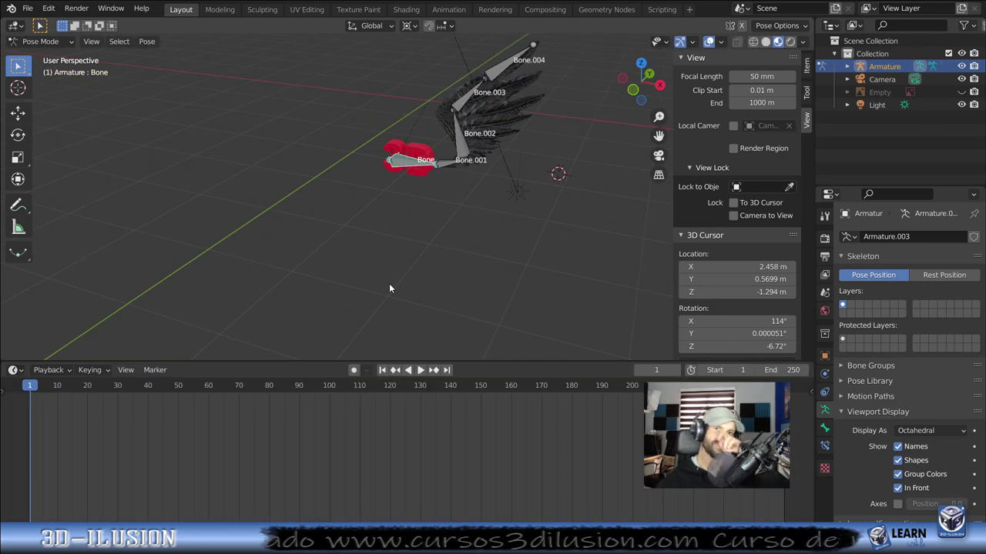
Step: Keyframe the starting pose of Bone.001–Bone.004 at frame 1, then move the playhead to frame 69
{"action": "scroll", "coordinate": [354, 306], "scroll_direction": "down", "scroll_amount": 1}
{"action": "middle_click_drag", "start_coordinate": [429, 280], "coordinate": [452, 271]}
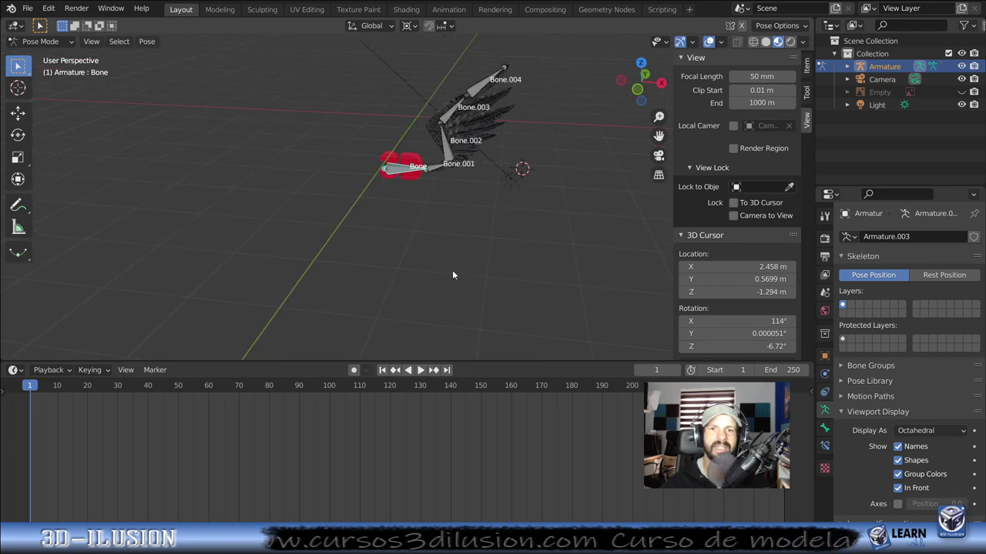
{"action": "left_click_drag", "start_coordinate": [328, 42], "coordinate": [544, 172]}
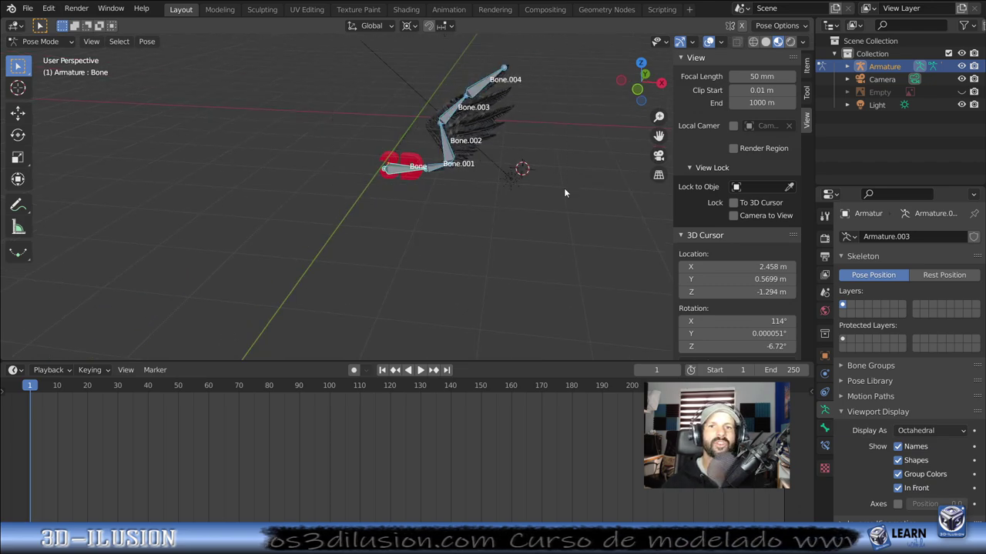
{"action": "key", "text": "i"}
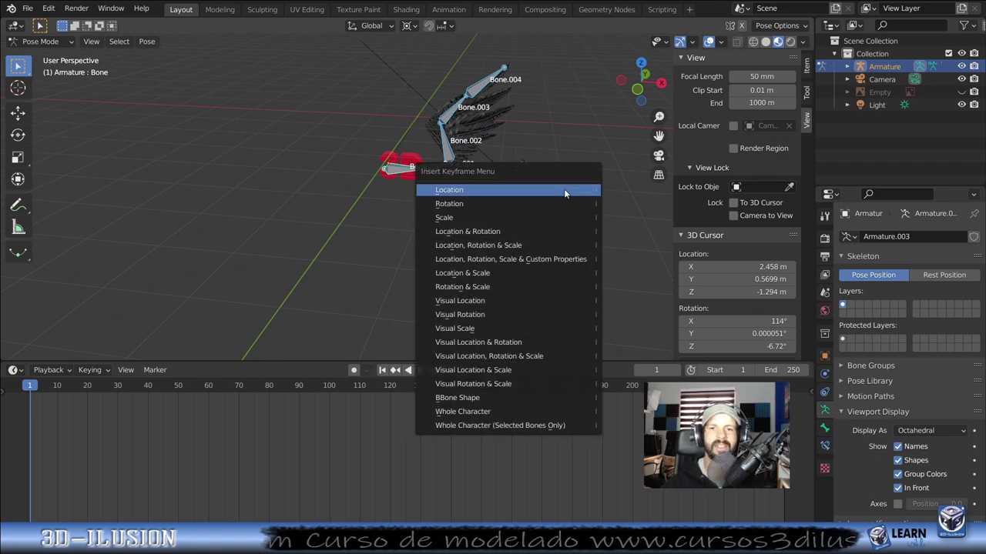
{"action": "left_click", "coordinate": [478, 232]}
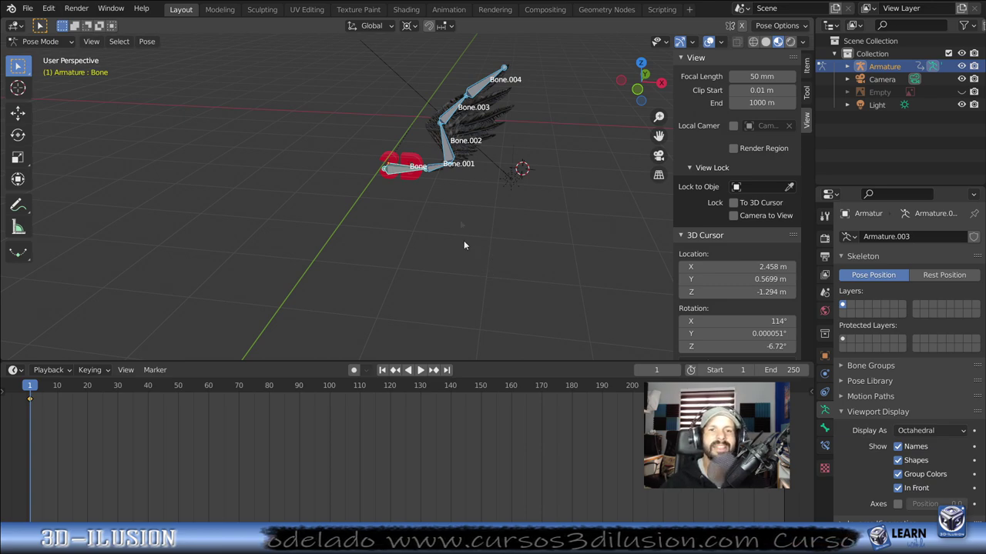
{"action": "middle_click_drag", "start_coordinate": [473, 251], "coordinate": [436, 185]}
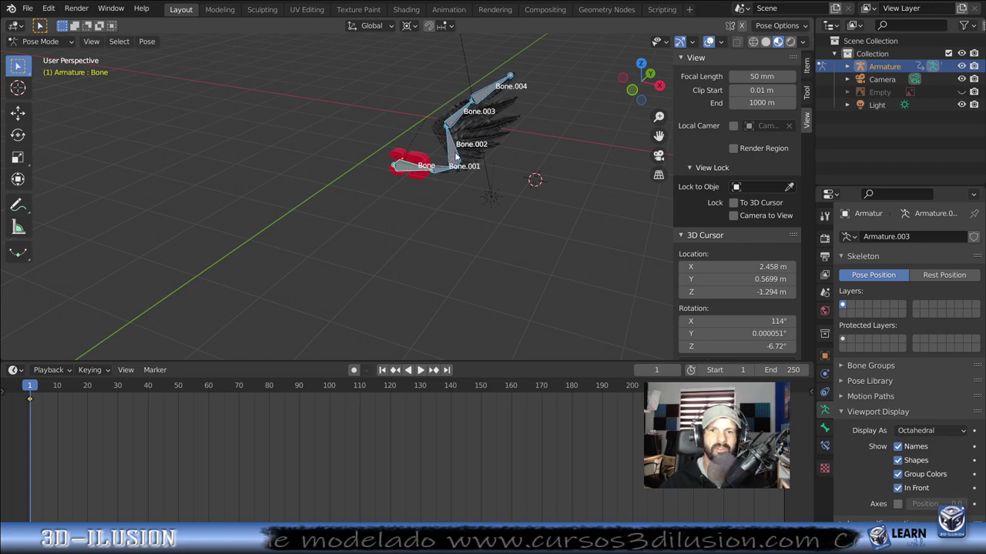
{"action": "left_click", "coordinate": [236, 393]}
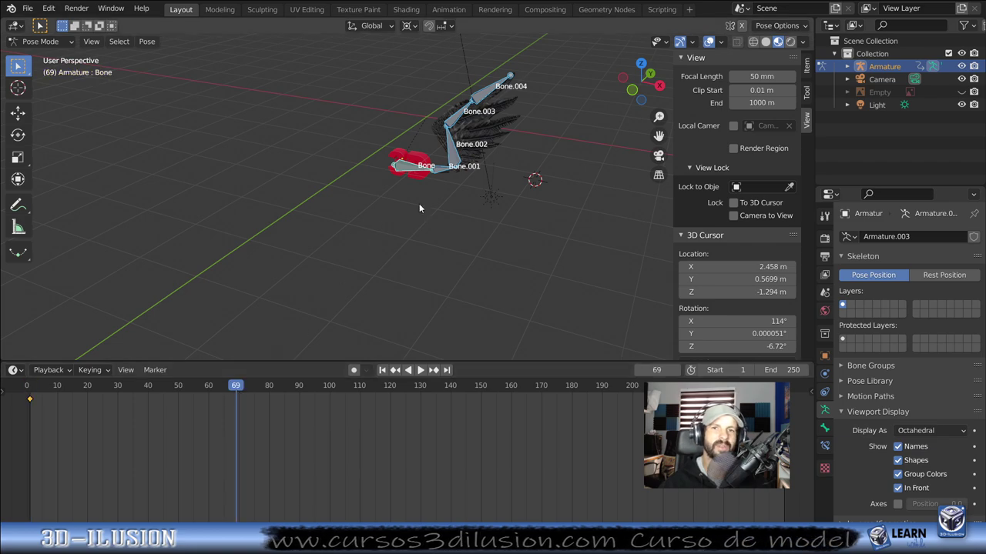
Step: In top view, rotate Bone.001 about 26.7° and Bone.003 about 34°
{"action": "middle_click_drag", "start_coordinate": [518, 159], "coordinate": [469, 169]}
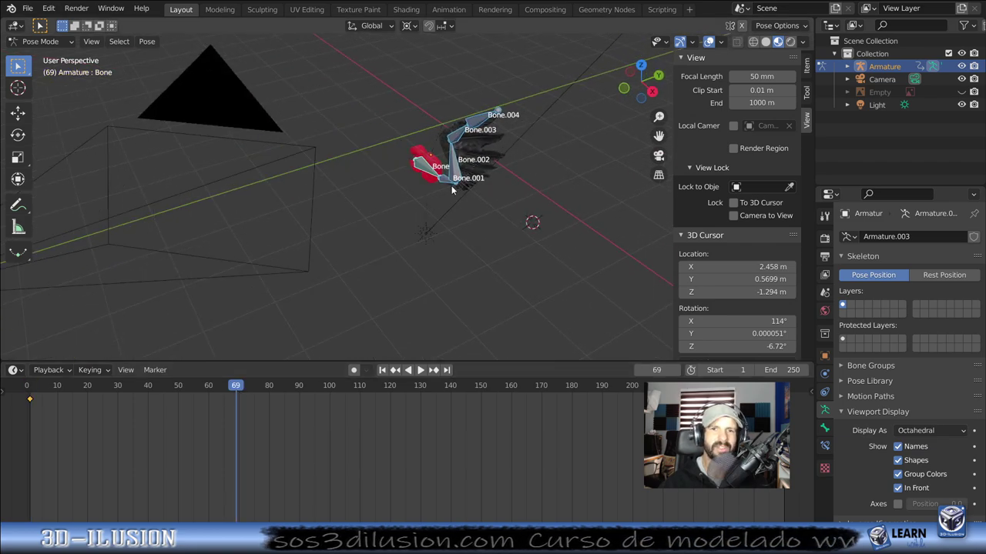
{"action": "key", "text": "KP_7"}
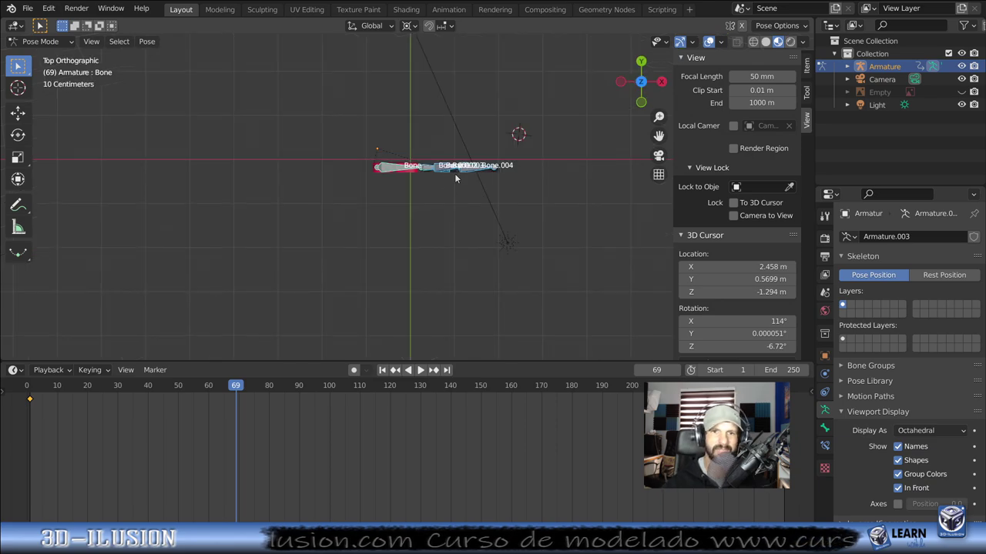
{"action": "left_click", "coordinate": [429, 170]}
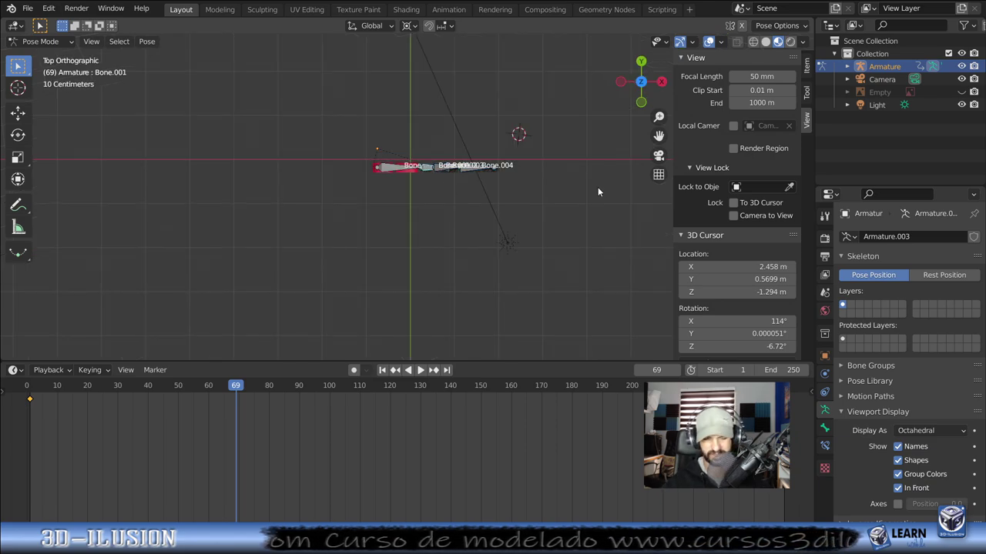
{"action": "key", "text": "r"}
{"action": "left_click", "coordinate": [436, 179]}
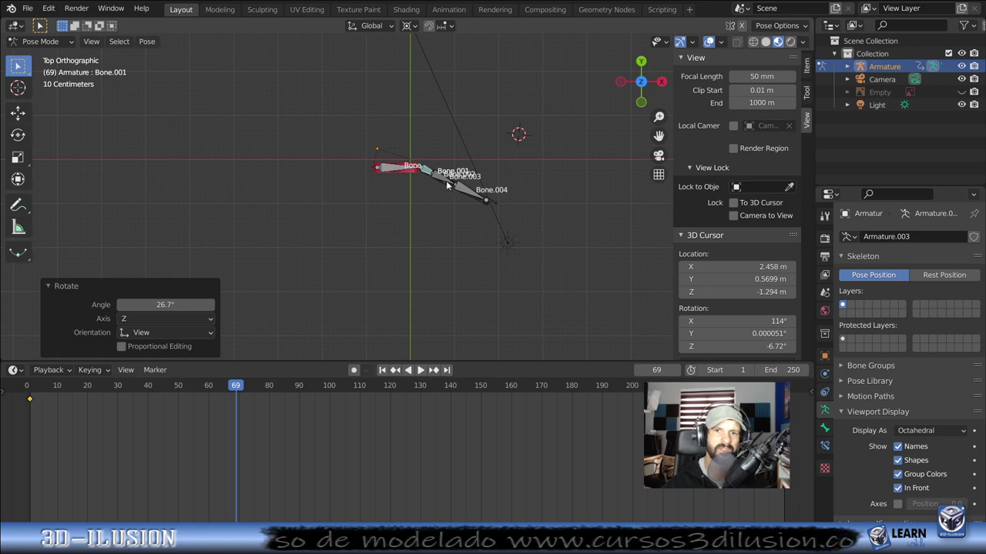
{"action": "left_click", "coordinate": [446, 185]}
{"action": "key", "text": "r"}
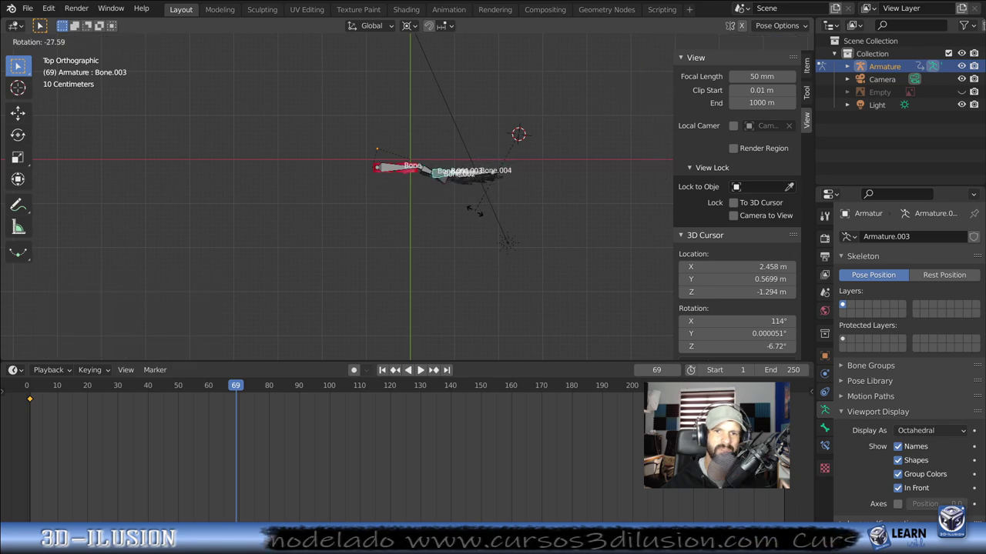
{"action": "left_click", "coordinate": [580, 208]}
{"action": "key", "text": "r"}
{"action": "left_click", "coordinate": [489, 234]}
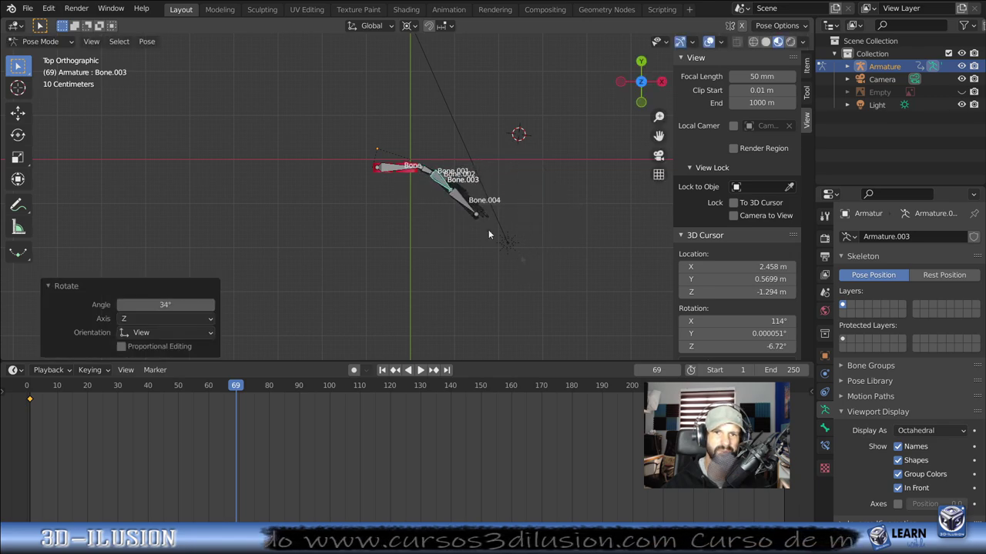
Step: Rotate Bone.004 by 28.5°, then select all the armature's bones
{"action": "left_click", "coordinate": [472, 205]}
{"action": "key", "text": "r"}
{"action": "left_click", "coordinate": [462, 296]}
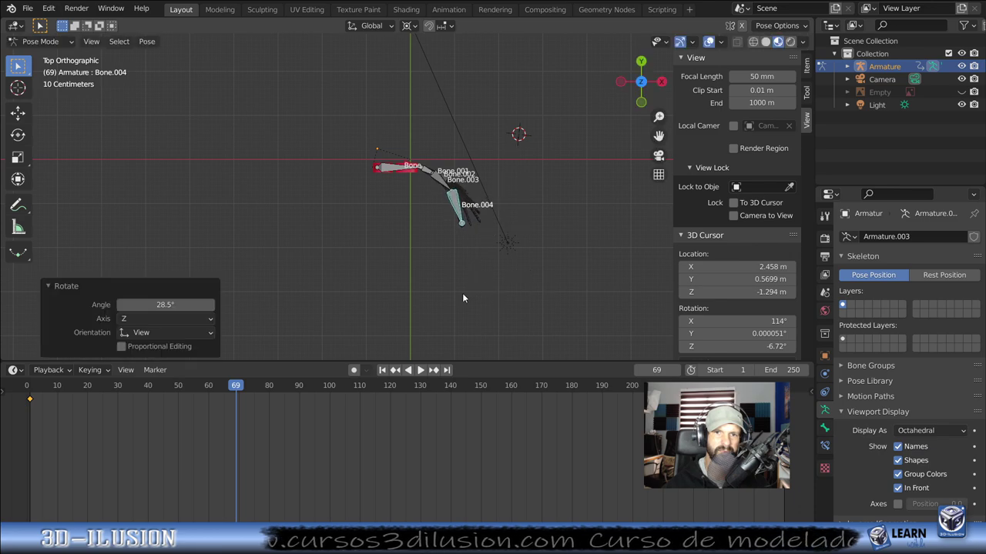
{"action": "mouse_move", "coordinate": [463, 298]}
{"action": "middle_mouse_down"}
{"action": "mouse_move", "coordinate": [248, 128]}
{"action": "mouse_move", "coordinate": [184, 107]}
{"action": "mouse_move", "coordinate": [452, 146]}
{"action": "middle_mouse_up"}
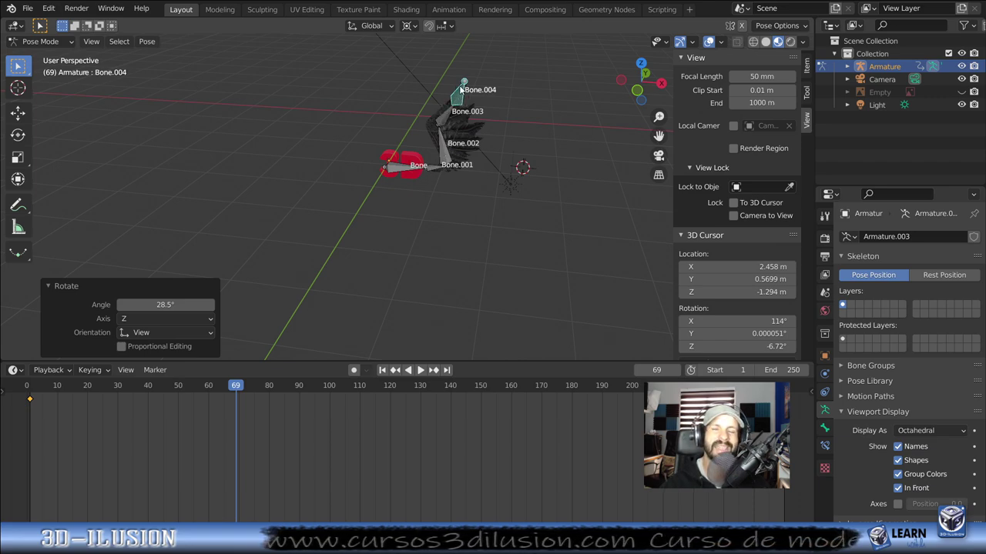
{"action": "key", "text": "a"}
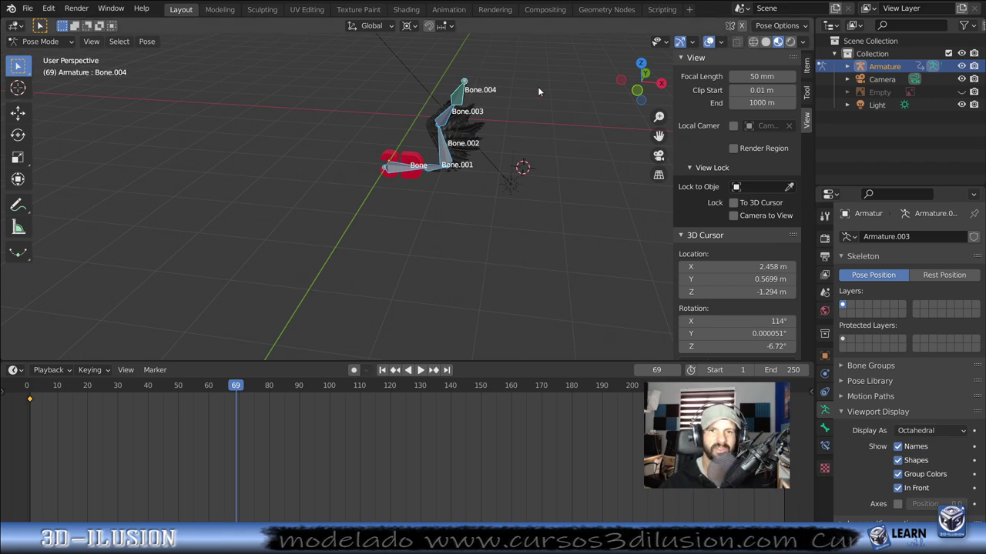
Step: Keyframe location and rotation at frame 69 and play the flap from frame 1
{"action": "key", "text": "i"}
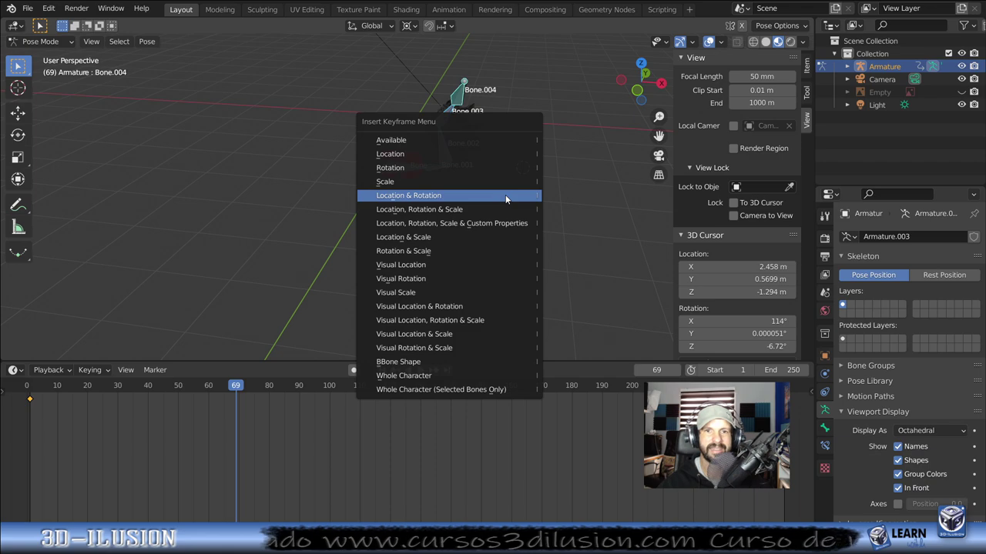
{"action": "left_click", "coordinate": [506, 195]}
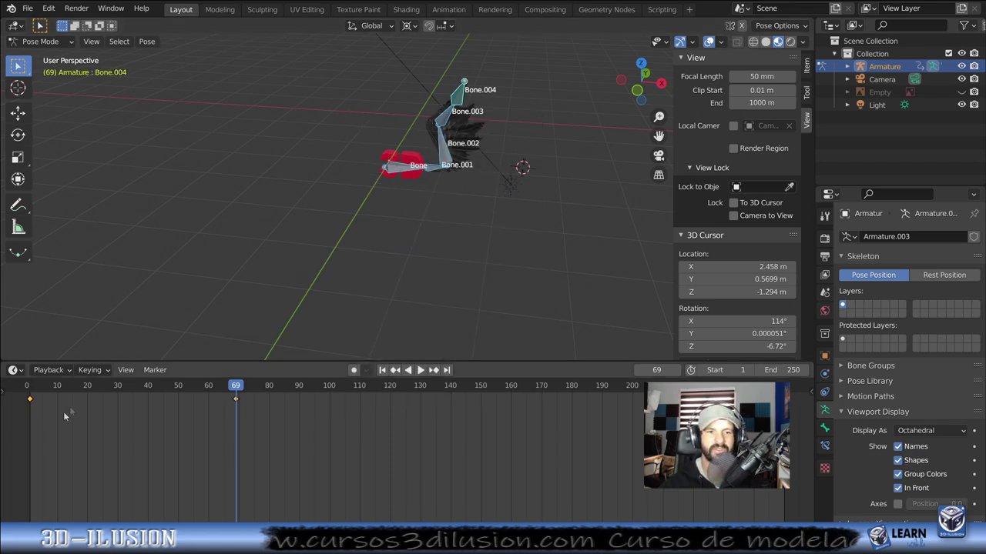
{"action": "key", "text": "shift+Left"}
{"action": "key", "text": "space"}
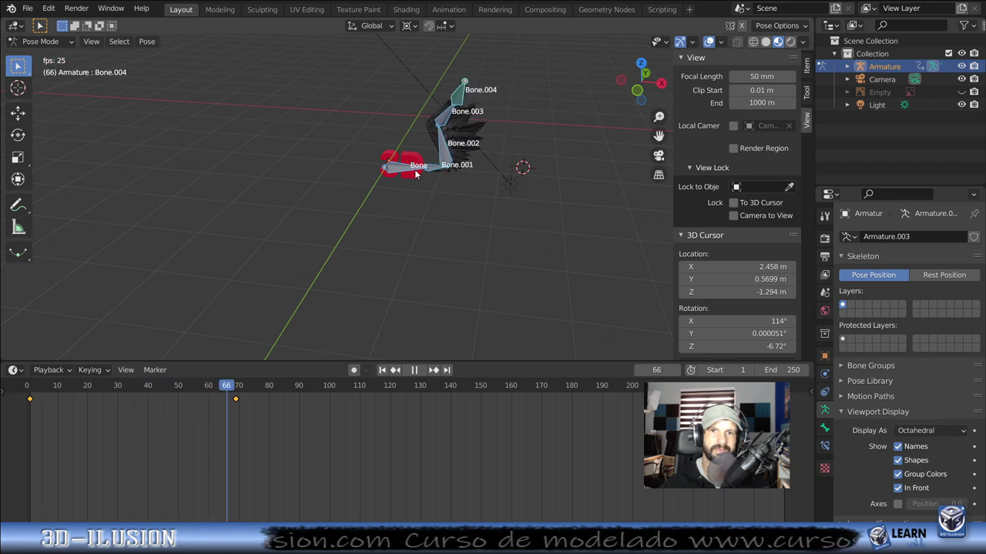
{"action": "key", "text": "space"}
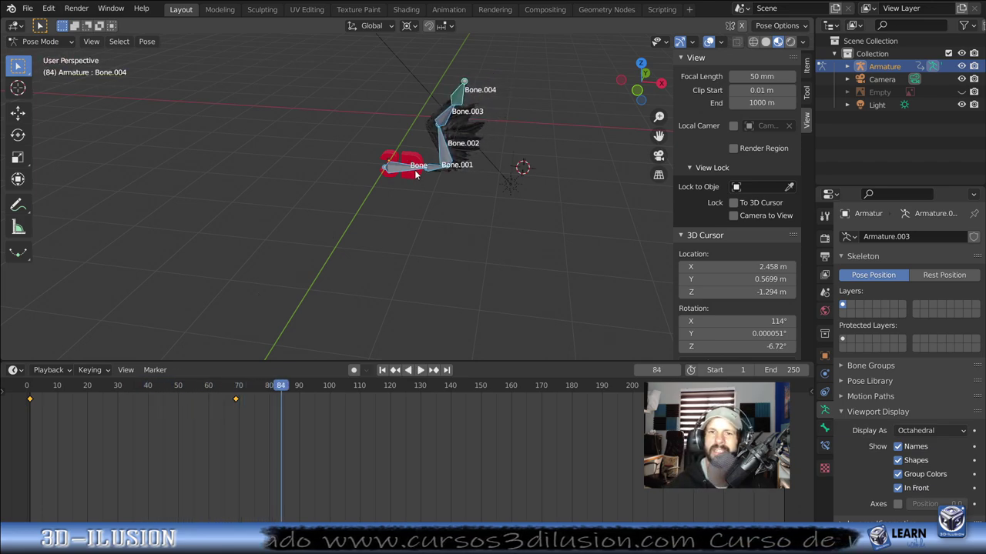
Step: Switch to an empty bone layer to hide the bones, replay the flap, and rewind to frame 1
{"action": "left_click", "coordinate": [851, 305]}
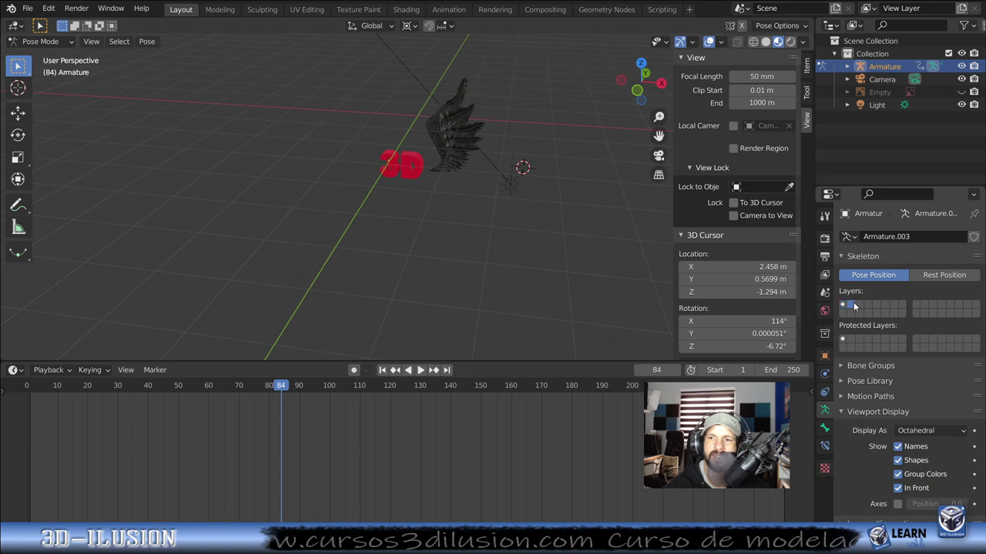
{"action": "left_click", "coordinate": [28, 389]}
{"action": "key", "text": "space"}
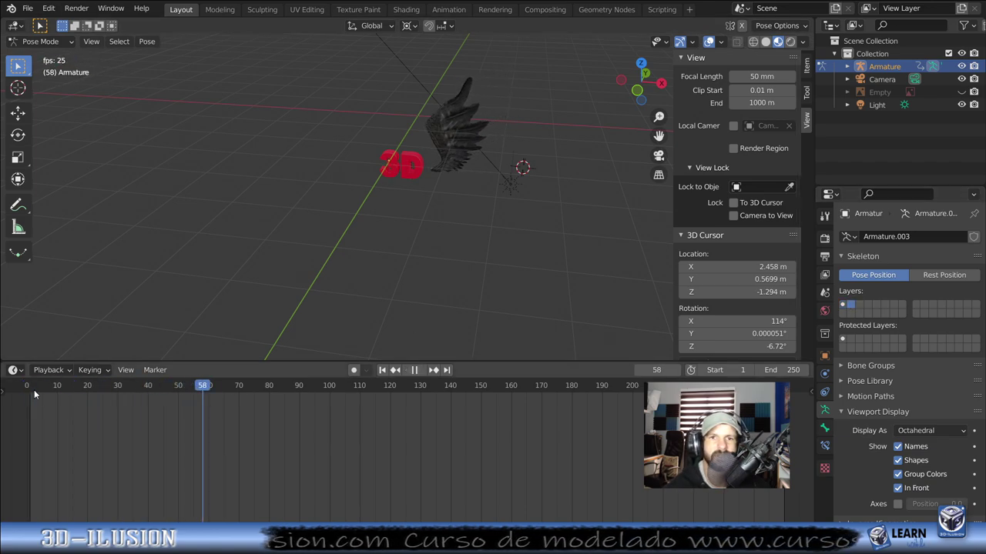
{"action": "key", "text": "space"}
{"action": "left_click", "coordinate": [382, 371]}
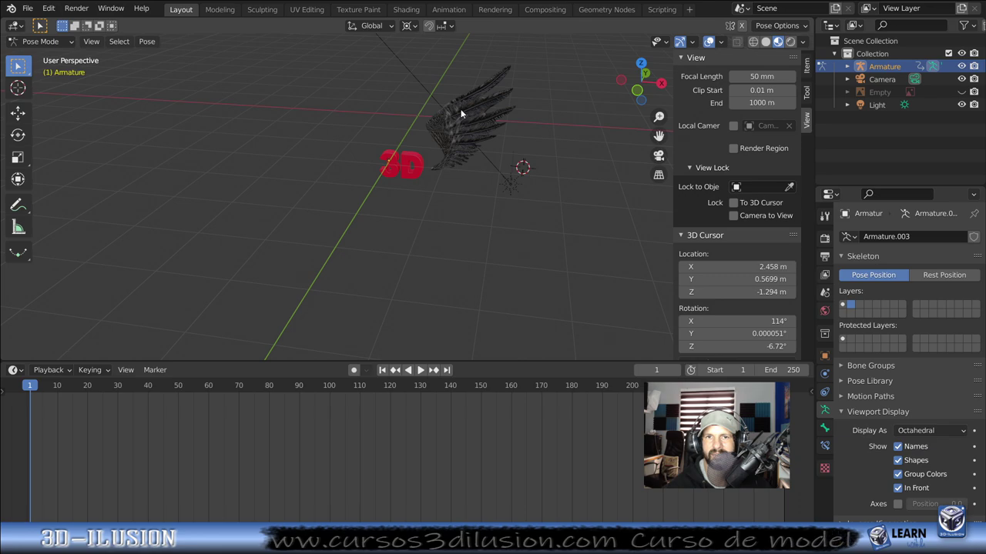
Step: Return to Object Mode and add a Mirror modifier to the wing plane
{"action": "left_click", "coordinate": [40, 41]}
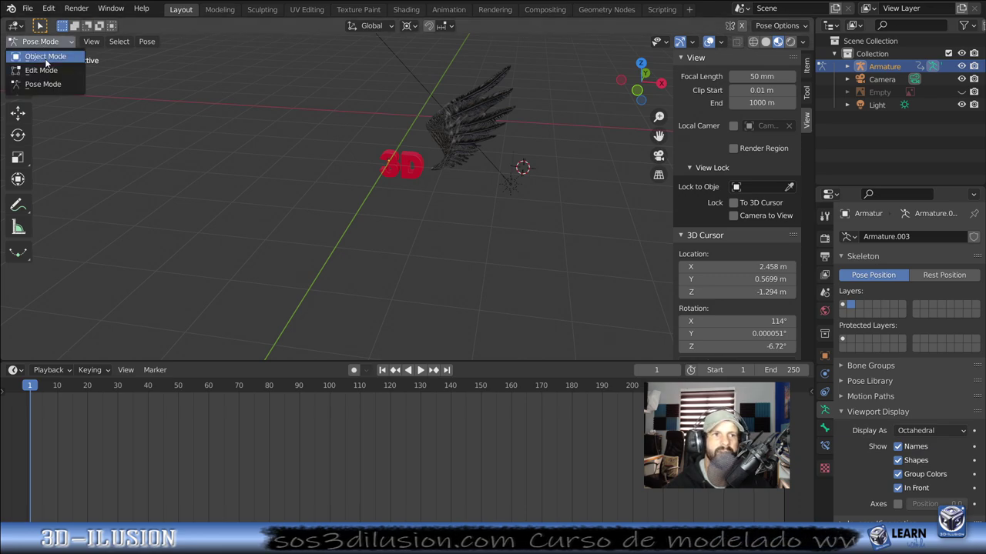
{"action": "left_click", "coordinate": [45, 56]}
{"action": "left_click", "coordinate": [484, 117]}
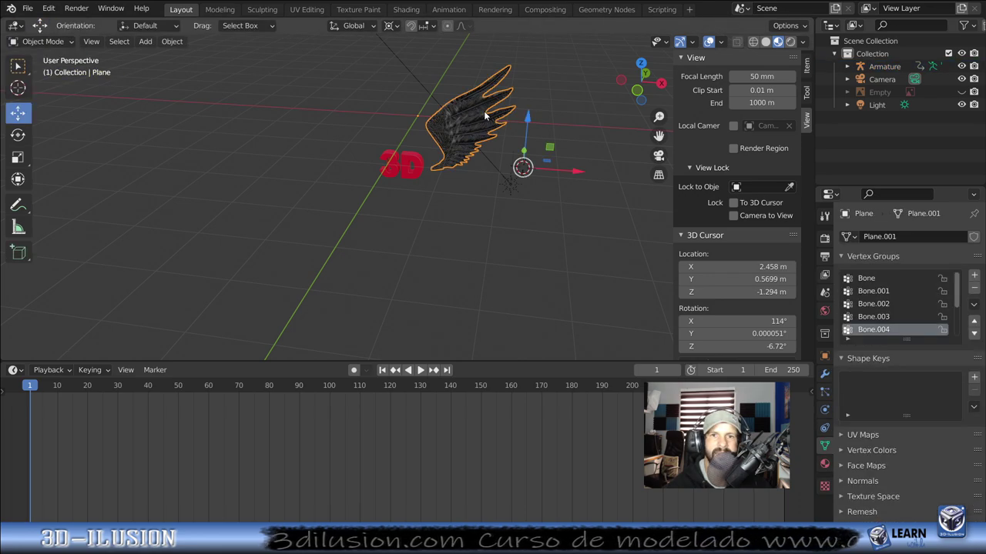
{"action": "left_click", "coordinate": [825, 374]}
{"action": "left_click", "coordinate": [894, 233]}
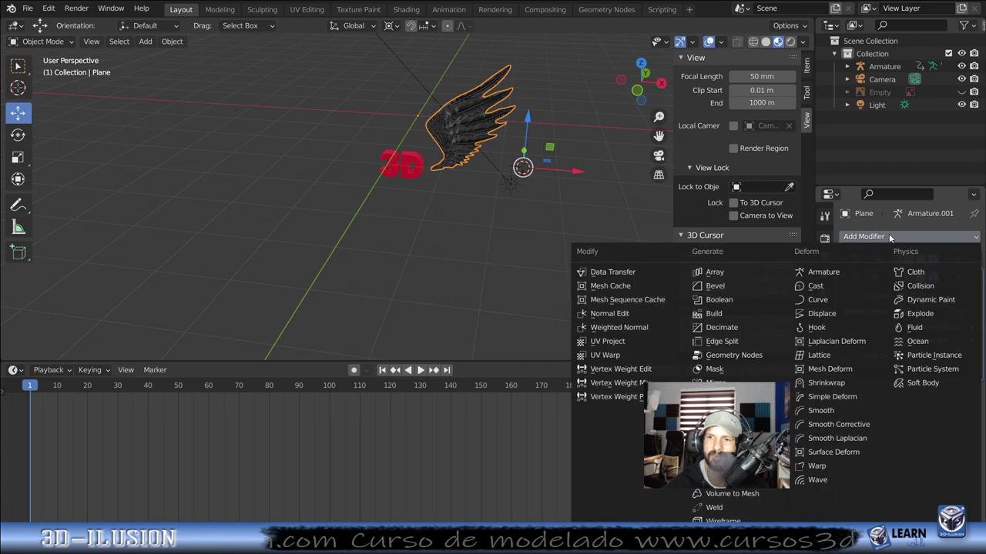
{"action": "left_click", "coordinate": [715, 383]}
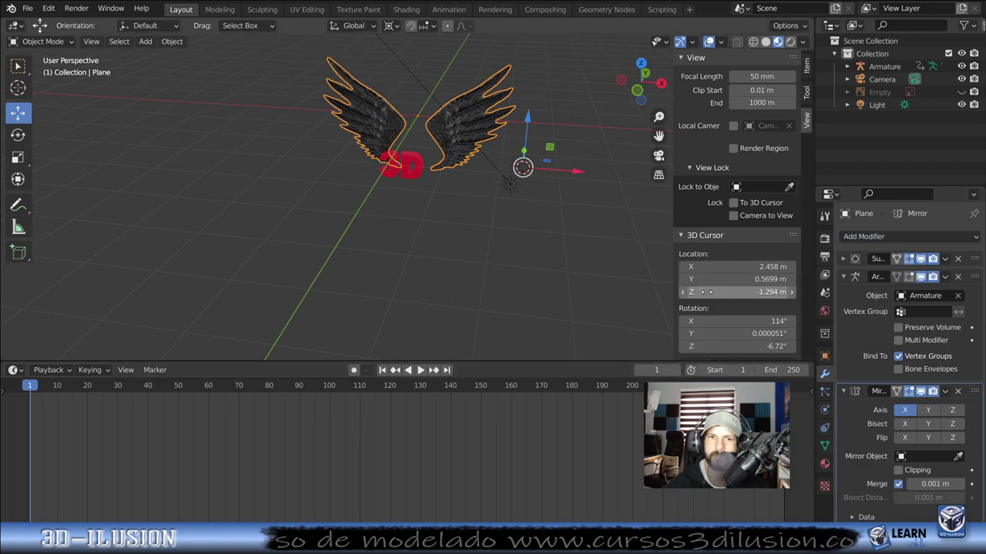
Step: Slide the wing along X to space the mirrored pair, then play to check both wings
{"action": "mouse_move", "coordinate": [460, 172]}
{"action": "middle_mouse_down"}
{"action": "mouse_move", "coordinate": [516, 136]}
{"action": "mouse_move", "coordinate": [493, 131]}
{"action": "middle_mouse_up"}
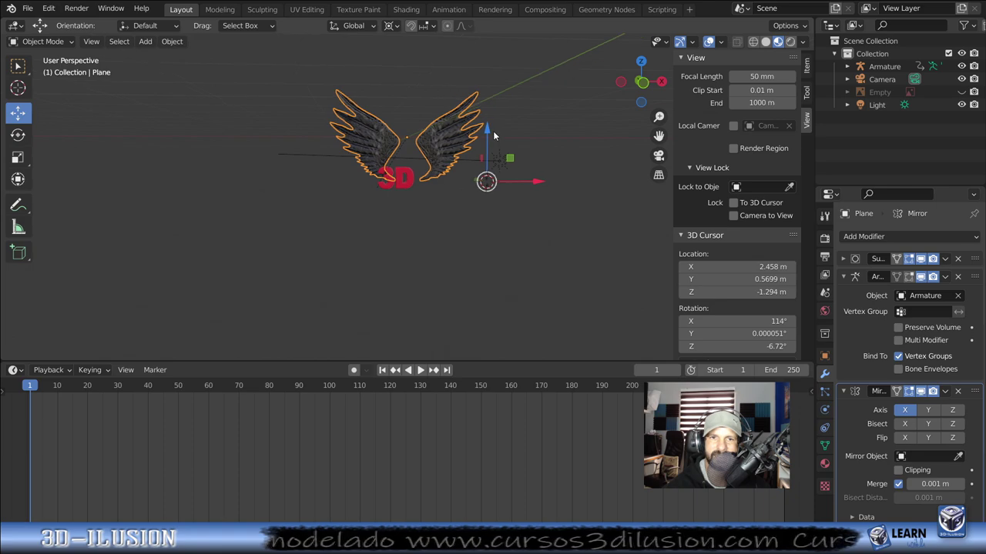
{"action": "left_click", "coordinate": [785, 26]}
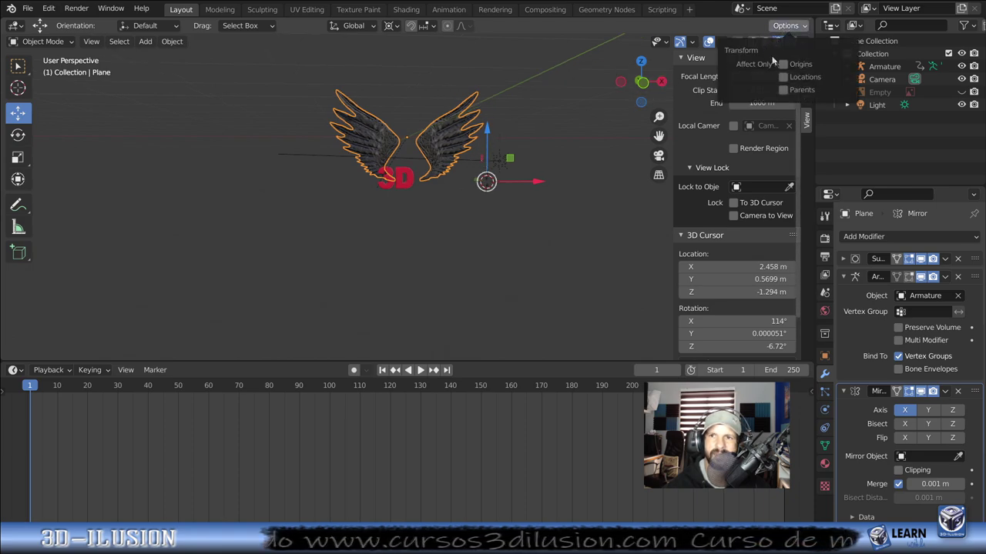
{"action": "left_click_drag", "start_coordinate": [539, 182], "coordinate": [367, 160]}
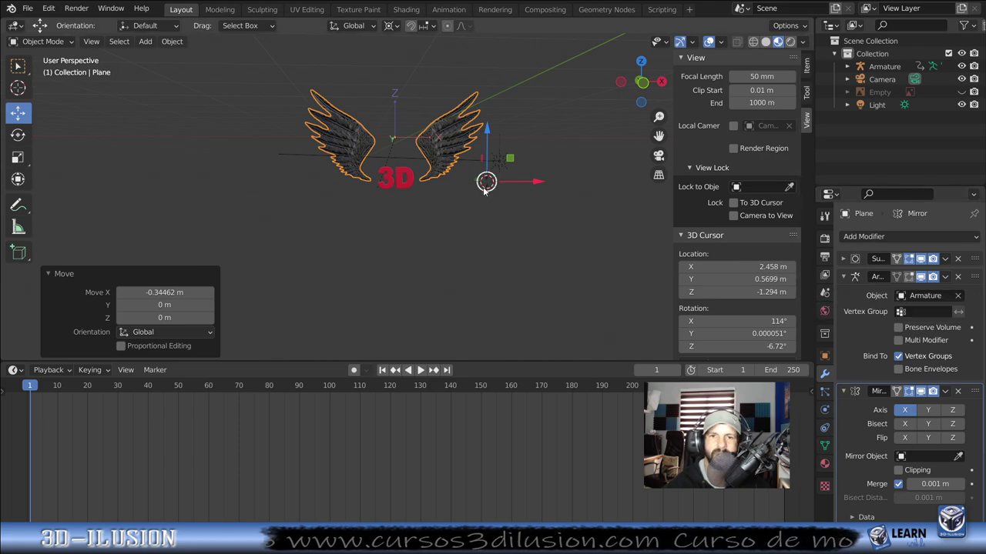
{"action": "middle_click_drag", "start_coordinate": [408, 158], "coordinate": [387, 186]}
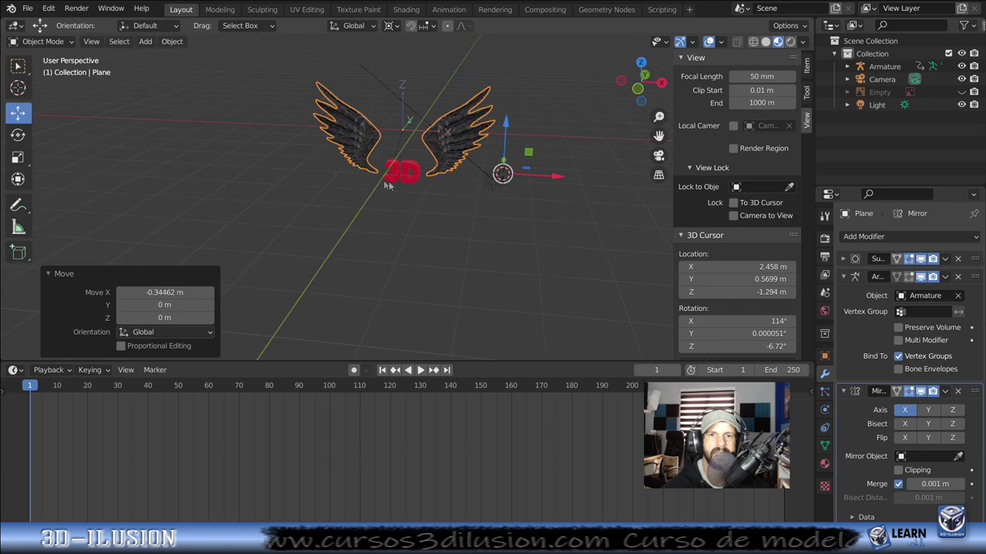
{"action": "left_click", "coordinate": [418, 372]}
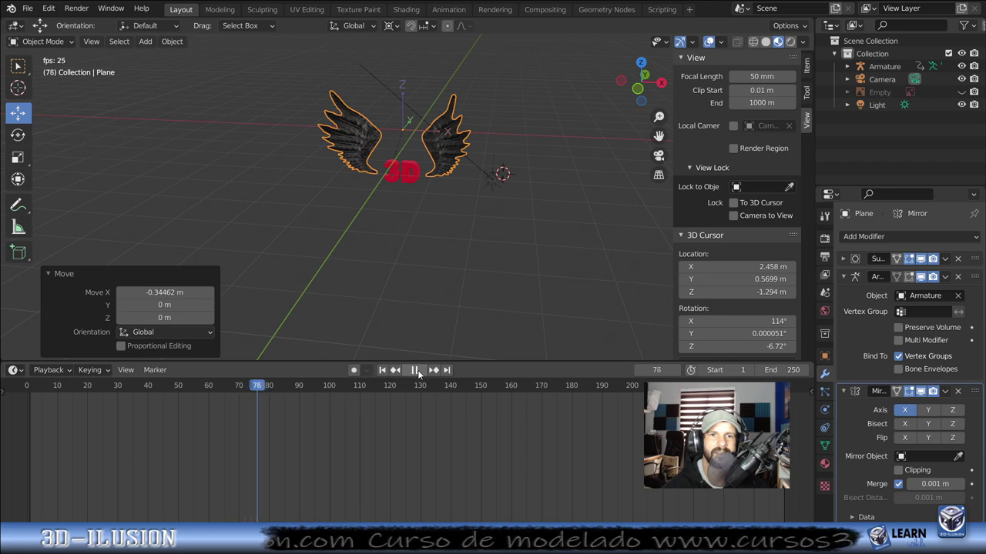
{"action": "left_click", "coordinate": [419, 371]}
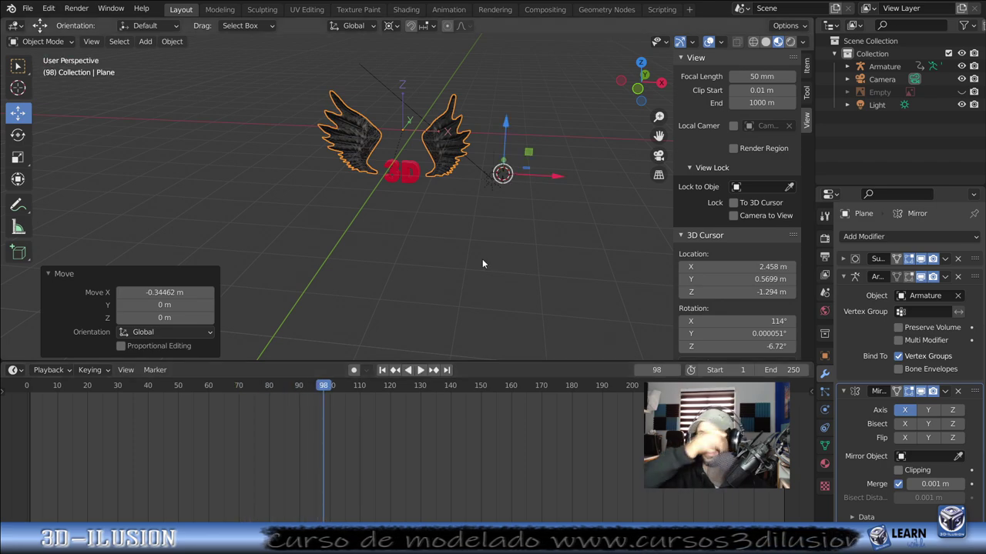
Step: Collapse the Mirror and Armature modifier panels
{"action": "scroll", "coordinate": [482, 264], "scroll_direction": "up", "scroll_amount": 3}
{"action": "mouse_move", "coordinate": [593, 342]}
{"action": "middle_mouse_down"}
{"action": "mouse_move", "coordinate": [488, 170]}
{"action": "mouse_move", "coordinate": [382, 164]}
{"action": "middle_mouse_up"}
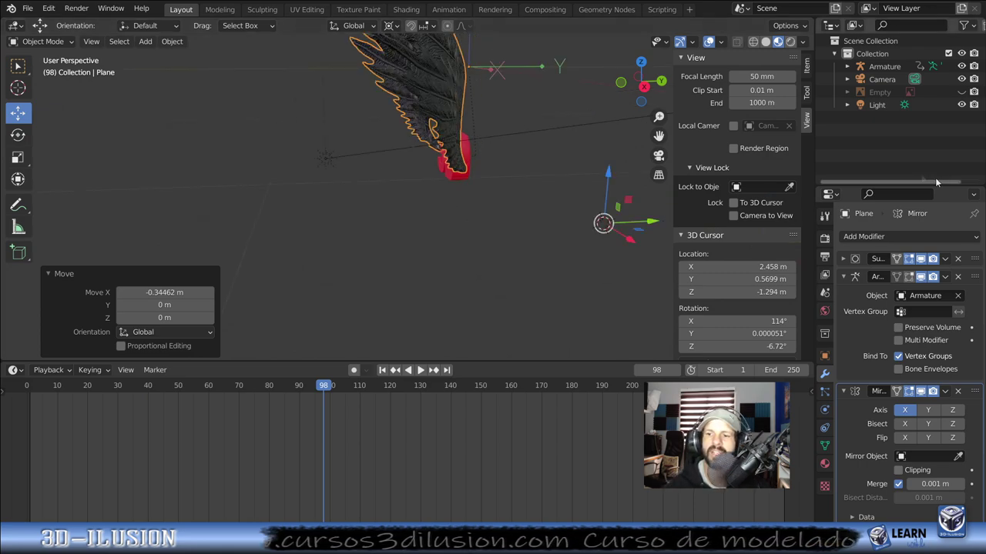
{"action": "left_click", "coordinate": [845, 393]}
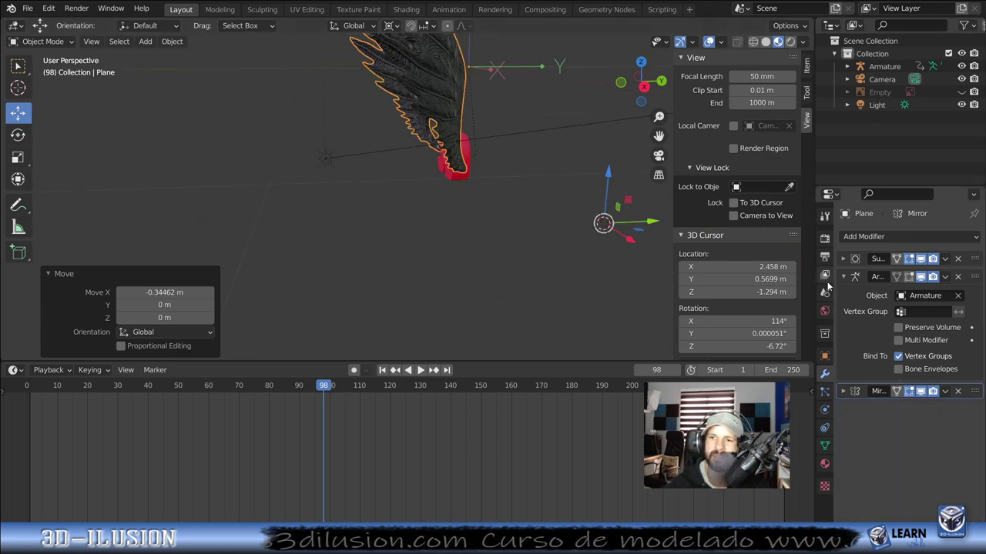
{"action": "left_click", "coordinate": [844, 276]}
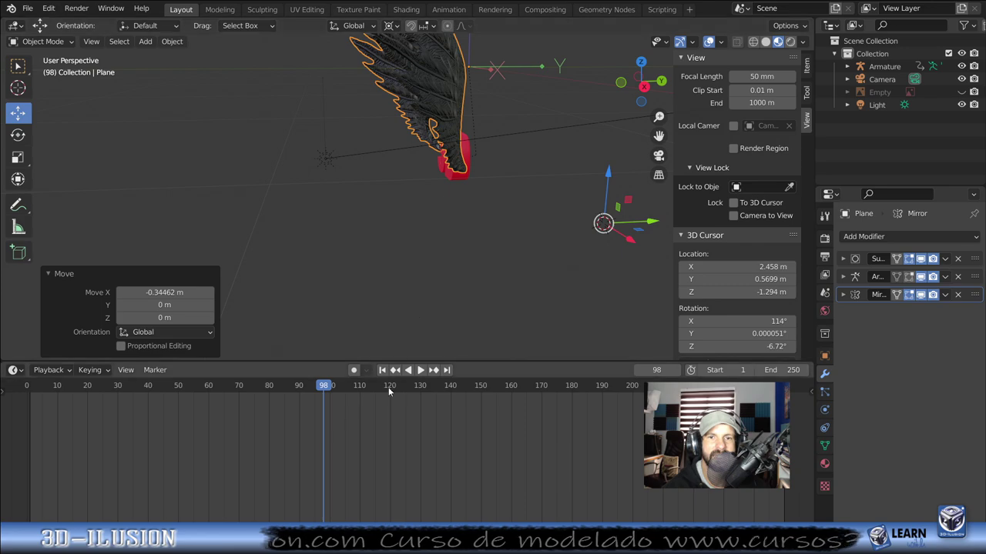
{"action": "mouse_move", "coordinate": [463, 293]}
{"action": "middle_mouse_down"}
{"action": "mouse_move", "coordinate": [441, 249]}
{"action": "mouse_move", "coordinate": [315, 151]}
{"action": "middle_mouse_up"}
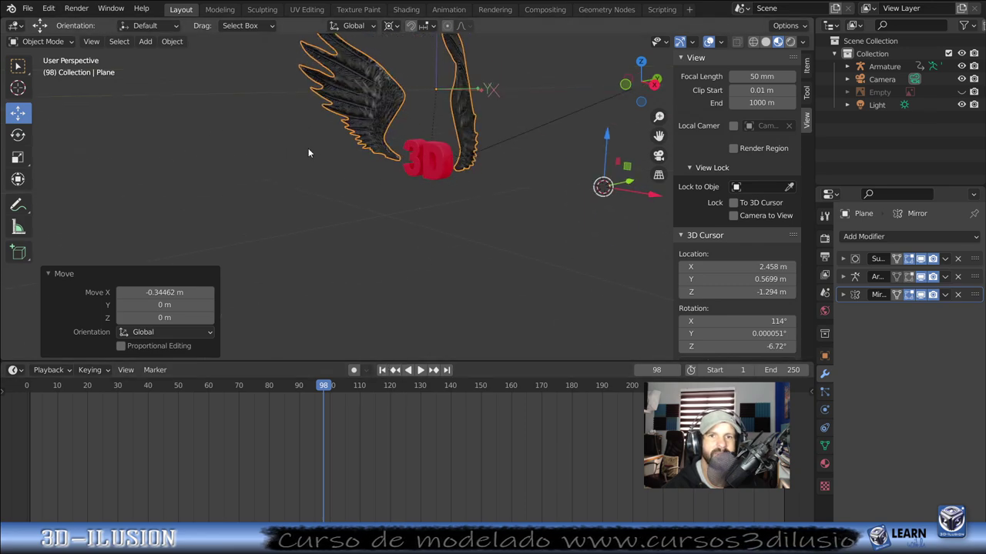
Step: Make the armature's bone layer visible, delete the later keyframe, and go to frame 43
{"action": "left_click", "coordinate": [884, 66]}
{"action": "left_click", "coordinate": [824, 410]}
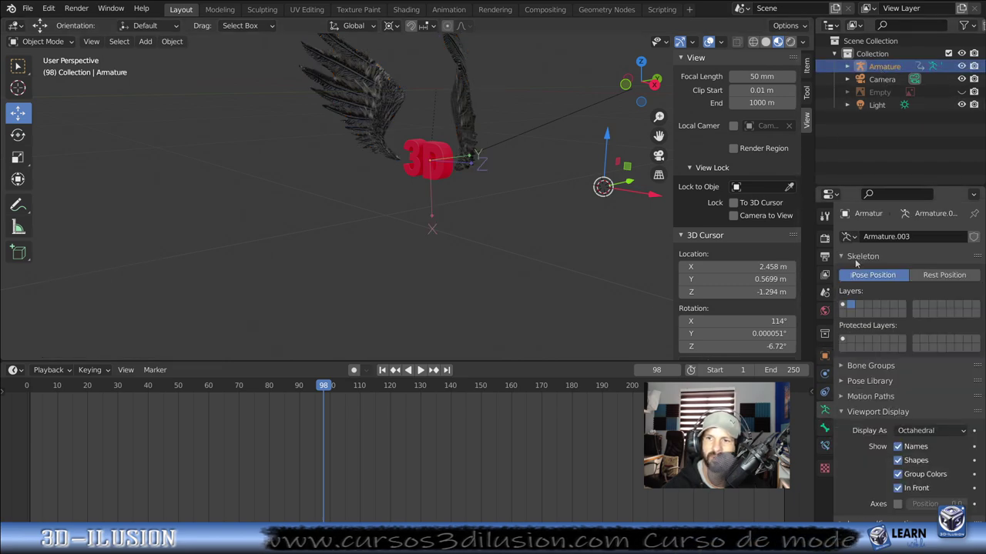
{"action": "left_click", "coordinate": [843, 306]}
{"action": "middle_click_drag", "start_coordinate": [432, 192], "coordinate": [459, 225]}
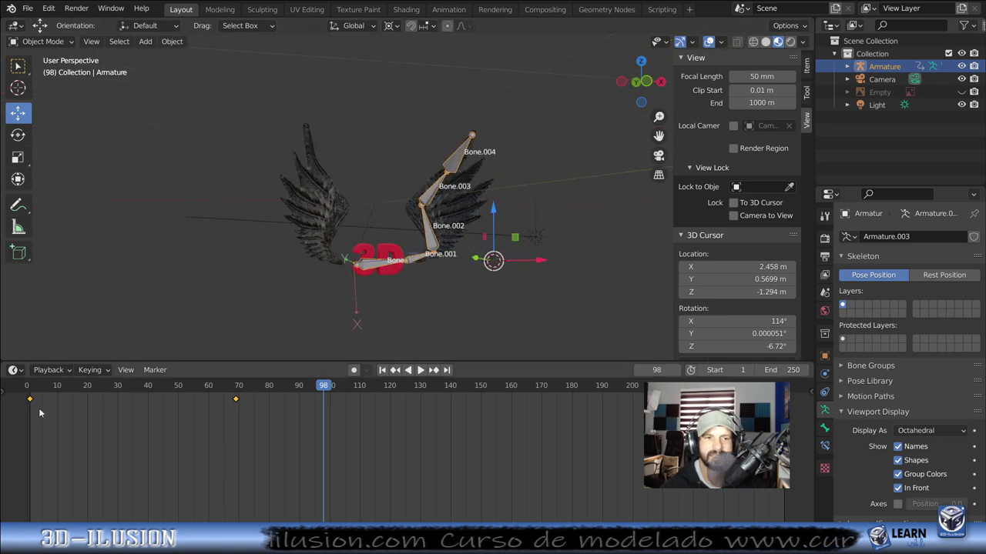
{"action": "key", "text": "Delete"}
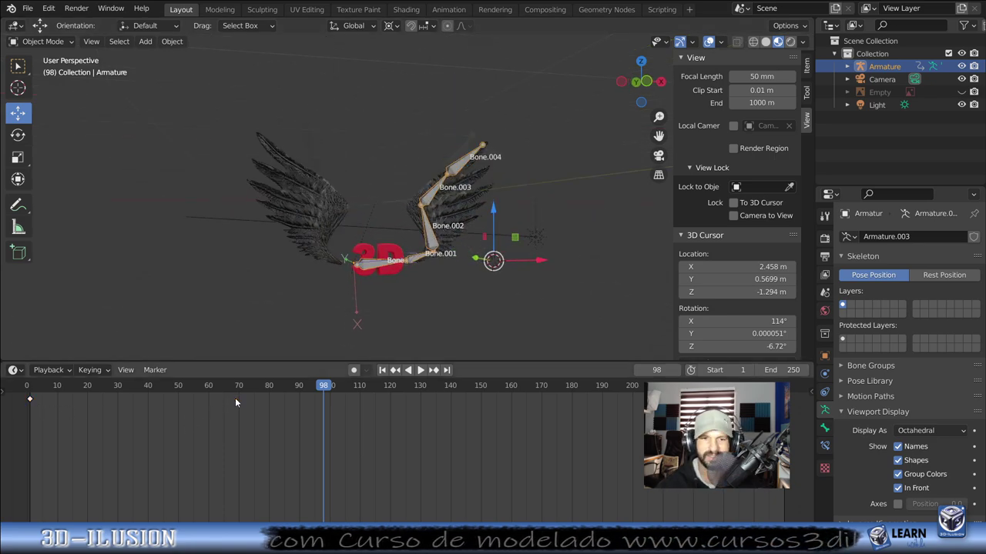
{"action": "left_click", "coordinate": [158, 388]}
Step: Enter Pose Mode and rotate Bone.002 at frame 43
{"action": "mouse_move", "coordinate": [354, 293]}
{"action": "middle_mouse_down"}
{"action": "mouse_move", "coordinate": [393, 234]}
{"action": "mouse_move", "coordinate": [435, 239]}
{"action": "middle_mouse_up"}
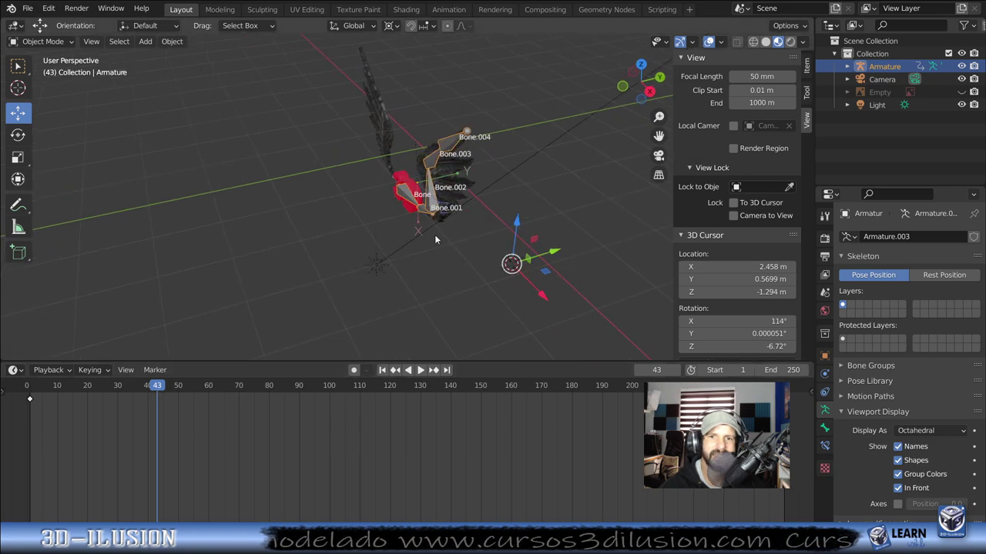
{"action": "middle_click_drag", "start_coordinate": [457, 157], "coordinate": [455, 166]}
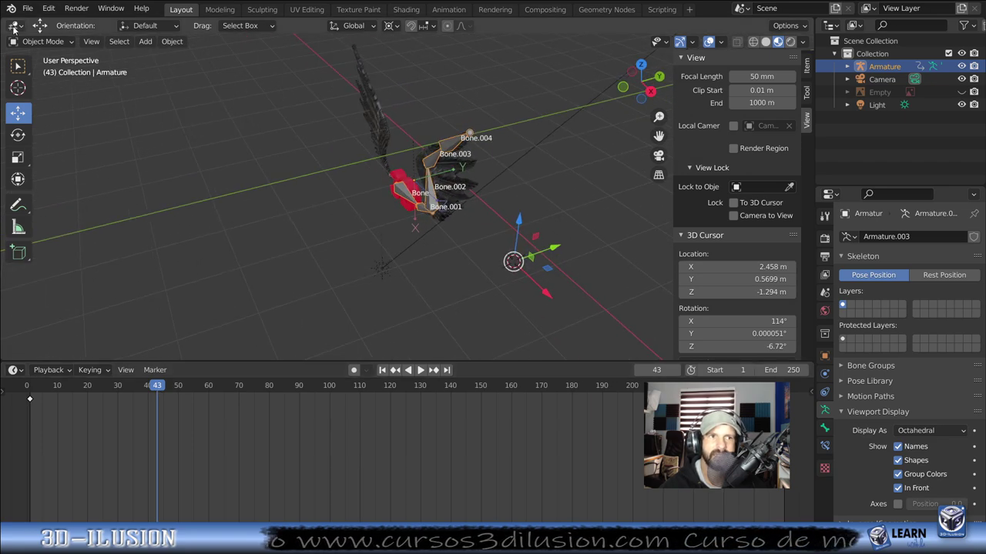
{"action": "left_click", "coordinate": [43, 41]}
{"action": "left_click", "coordinate": [43, 84]}
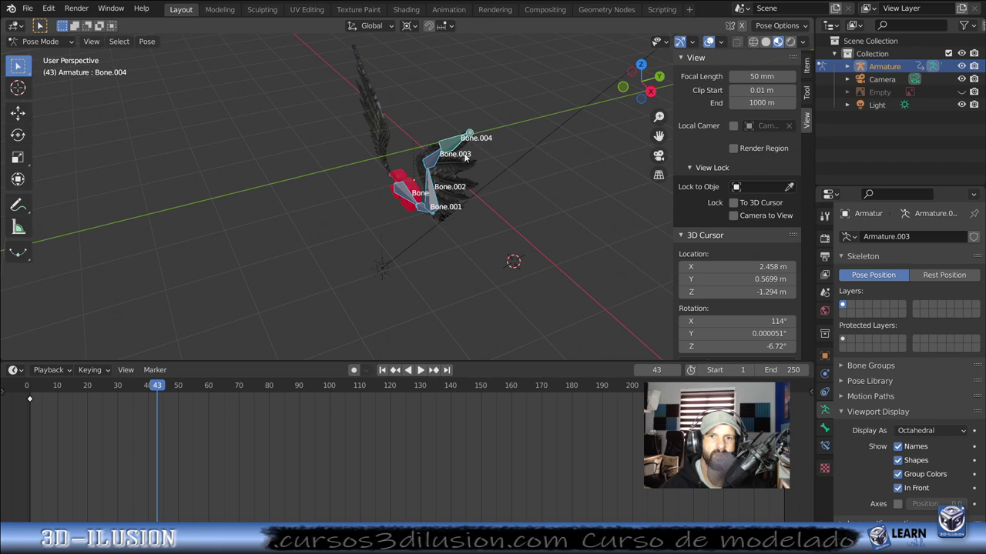
{"action": "left_click", "coordinate": [428, 183]}
{"action": "middle_click_drag", "start_coordinate": [428, 185], "coordinate": [472, 188]}
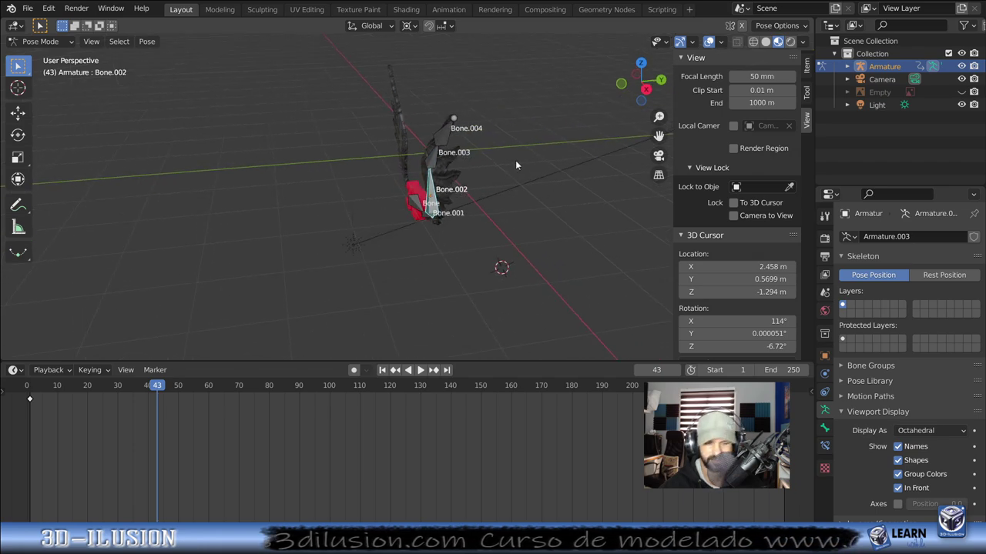
{"action": "key", "text": "r"}
{"action": "left_click", "coordinate": [443, 162]}
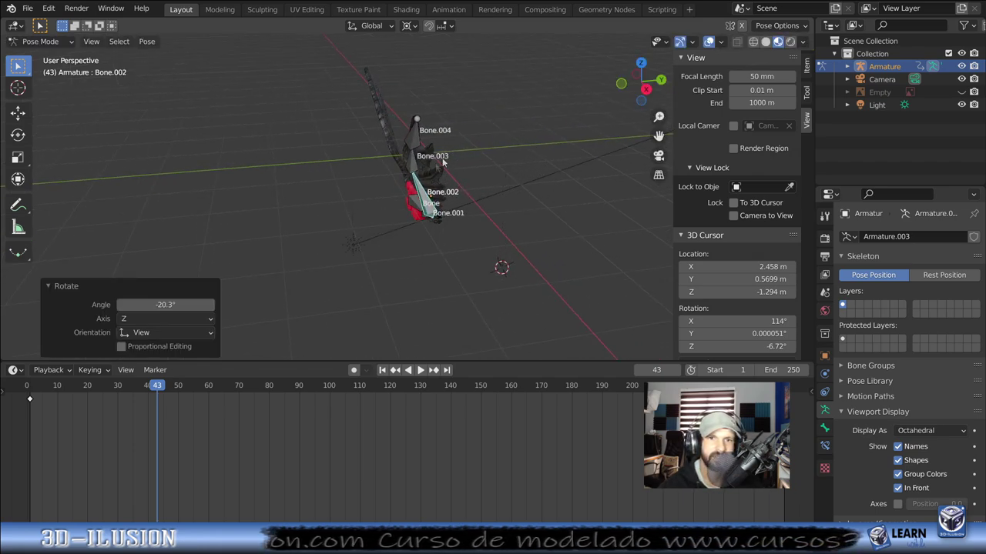
Step: Rotate Bone.003, then rotate Bone.004 twice to bend the wing tip
{"action": "left_click", "coordinate": [416, 170]}
{"action": "key", "text": "r"}
{"action": "left_click", "coordinate": [387, 175]}
{"action": "mouse_move", "coordinate": [386, 175]}
{"action": "middle_mouse_down"}
{"action": "mouse_move", "coordinate": [465, 206]}
{"action": "mouse_move", "coordinate": [499, 201]}
{"action": "middle_mouse_up"}
{"action": "left_click", "coordinate": [456, 152]}
{"action": "key", "text": "r"}
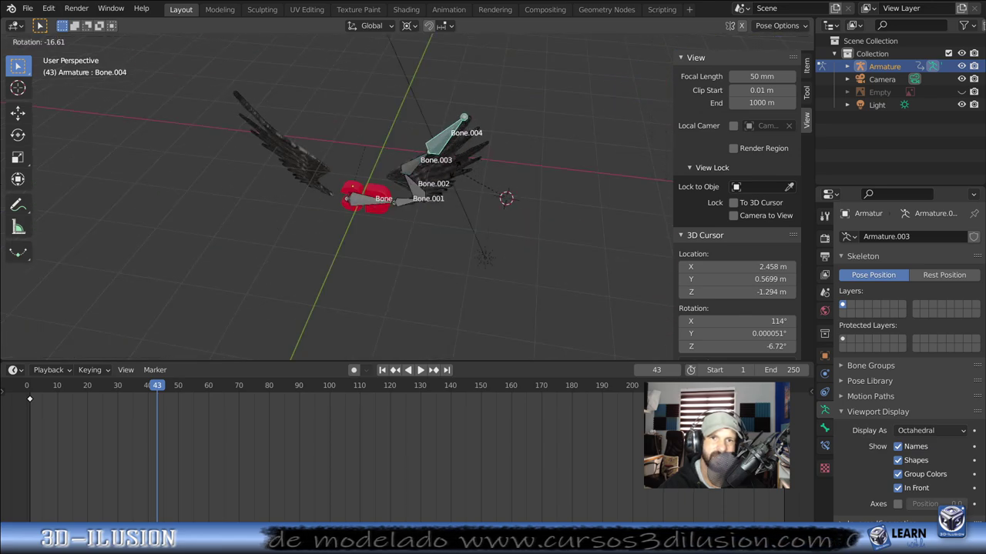
{"action": "left_click", "coordinate": [472, 98]}
{"action": "mouse_move", "coordinate": [471, 98]}
{"action": "middle_mouse_down"}
{"action": "mouse_move", "coordinate": [575, 189]}
{"action": "mouse_move", "coordinate": [539, 112]}
{"action": "mouse_move", "coordinate": [297, 166]}
{"action": "mouse_move", "coordinate": [222, 159]}
{"action": "mouse_move", "coordinate": [493, 135]}
{"action": "mouse_move", "coordinate": [532, 171]}
{"action": "middle_mouse_up"}
{"action": "key", "text": "r"}
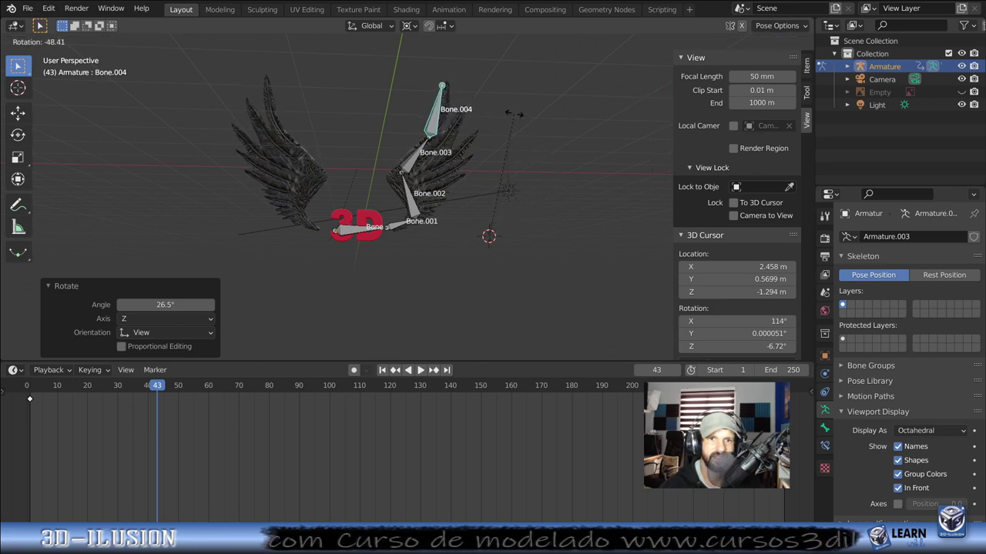
{"action": "left_click", "coordinate": [409, 152]}
Step: Rotate Bone.003 upward, nudge it -0.105 m along X, then return to frame 1
{"action": "left_click", "coordinate": [408, 152]}
{"action": "key", "text": "r"}
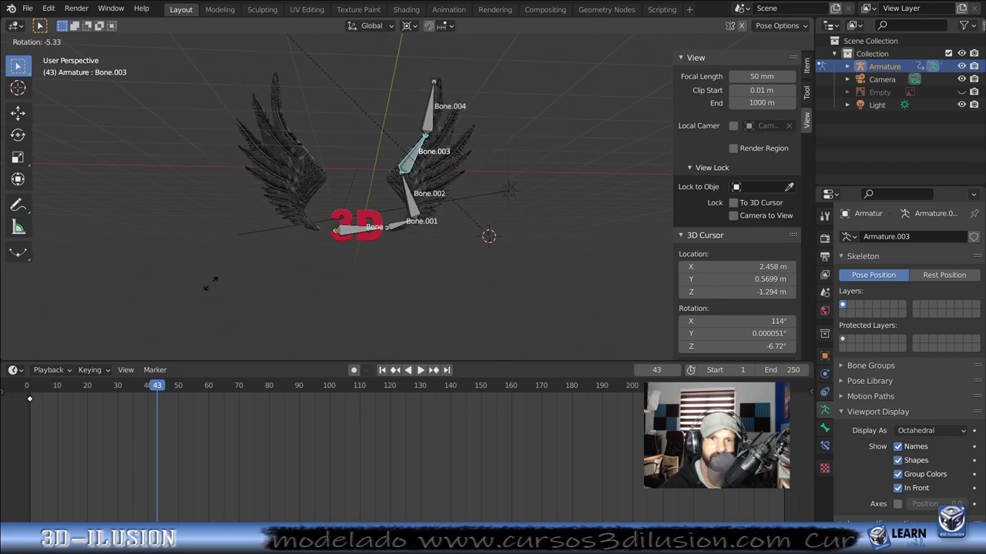
{"action": "left_click", "coordinate": [372, 282]}
{"action": "middle_click_drag", "start_coordinate": [372, 283], "coordinate": [186, 300]}
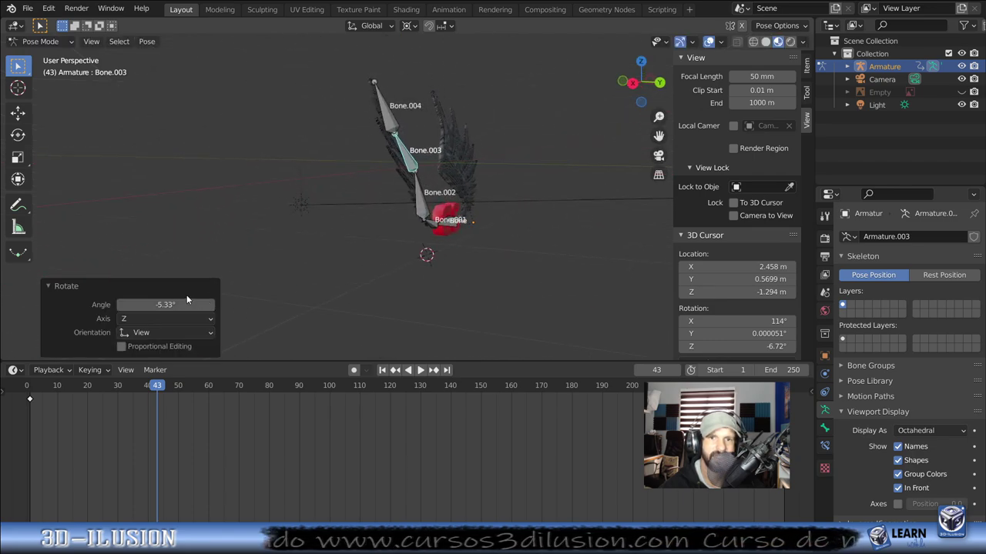
{"action": "middle_click_drag", "start_coordinate": [283, 246], "coordinate": [340, 234]}
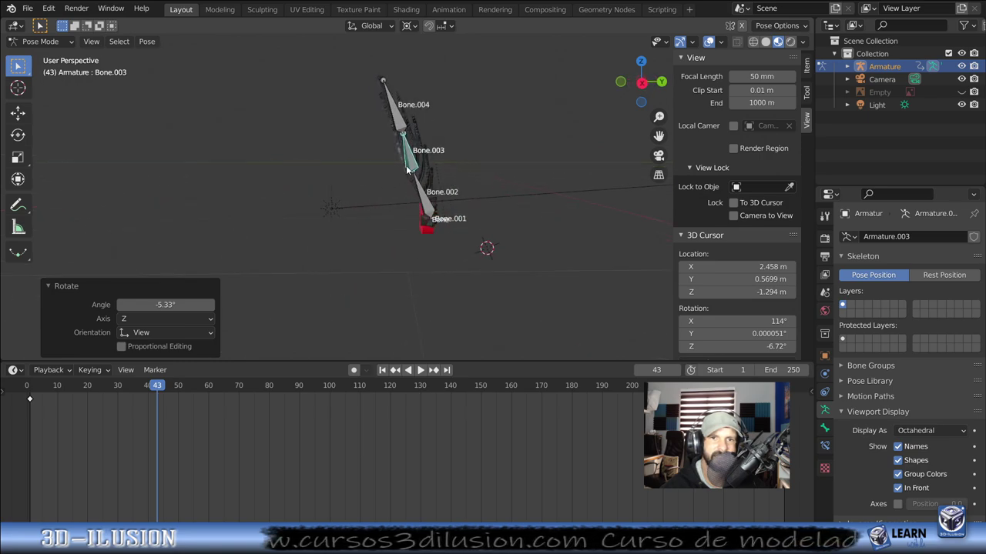
{"action": "middle_click_drag", "start_coordinate": [472, 199], "coordinate": [462, 187]}
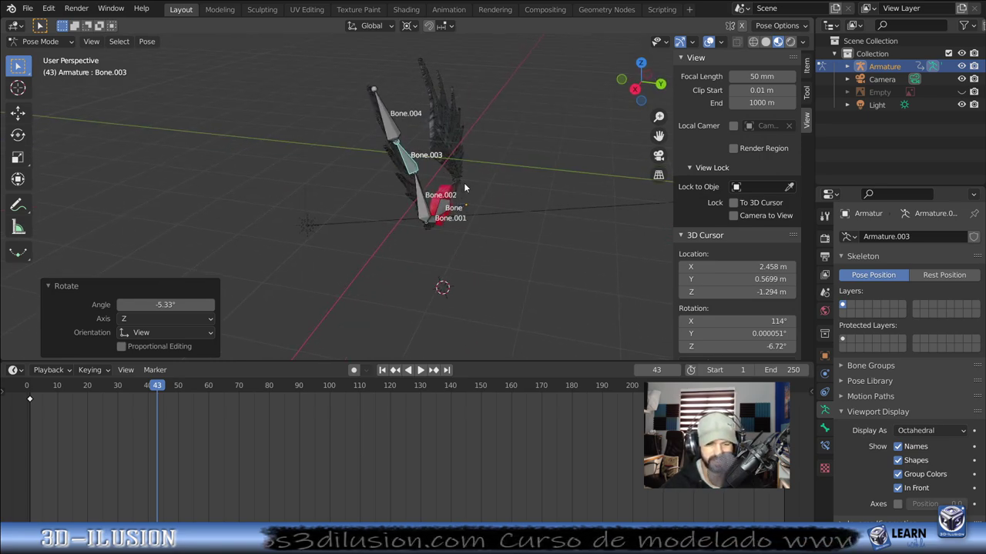
{"action": "key", "text": "r"}
{"action": "key", "text": "g"}
{"action": "left_click", "coordinate": [469, 175]}
{"action": "middle_click_drag", "start_coordinate": [328, 243], "coordinate": [465, 177]}
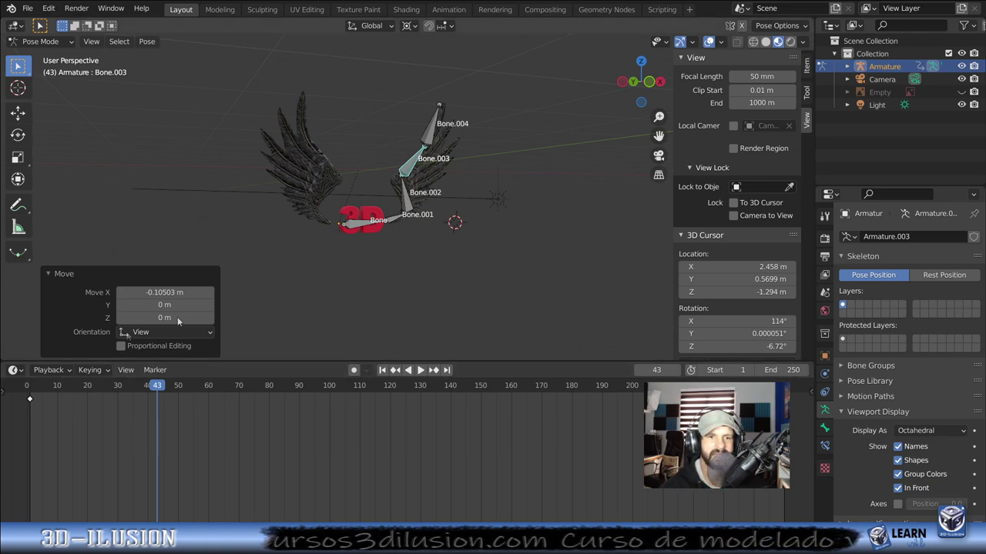
{"action": "key", "text": "shift+Left"}
{"action": "key", "text": "space"}
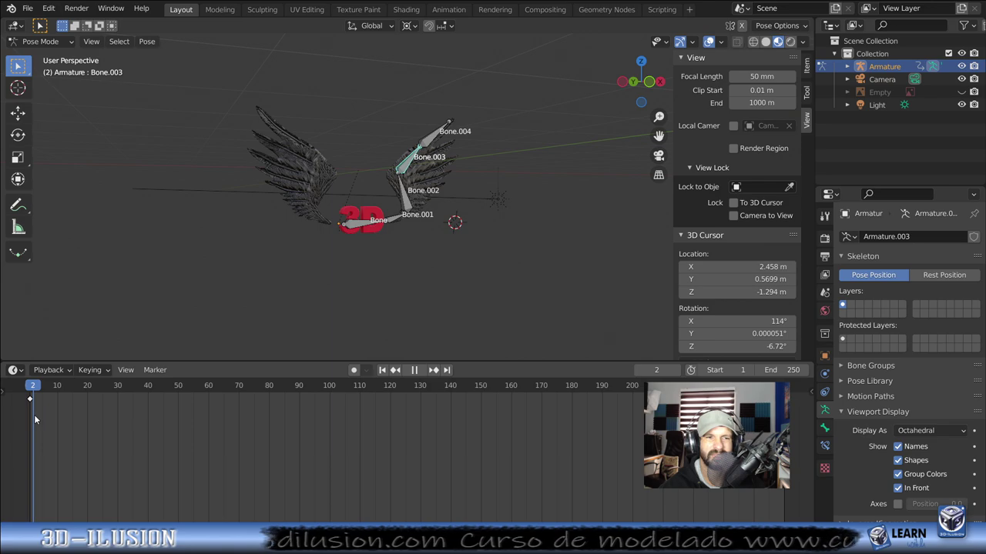
Step: Key Location & Rotation for all wing bones at frame 1, then move to frame 90
{"action": "left_click", "coordinate": [29, 398]}
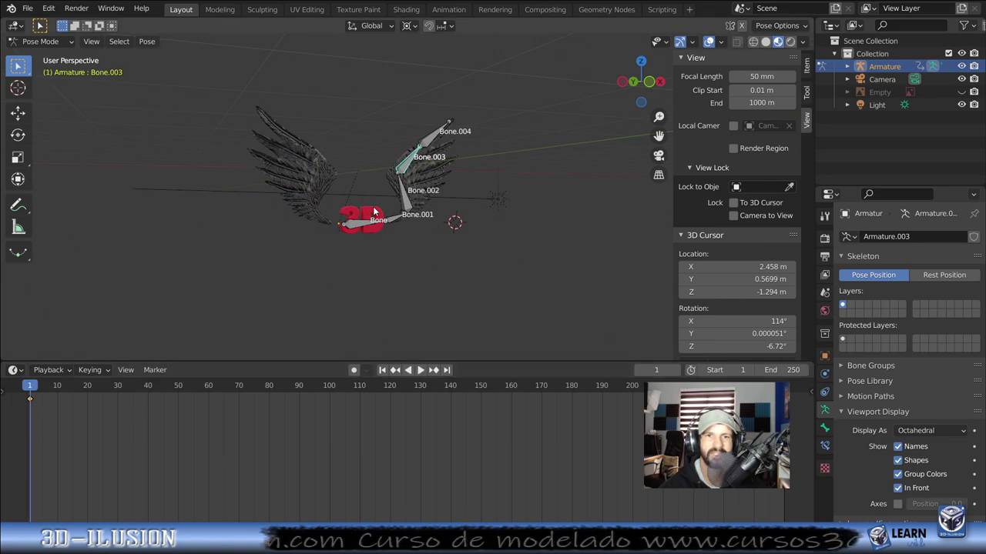
{"action": "key", "text": "a"}
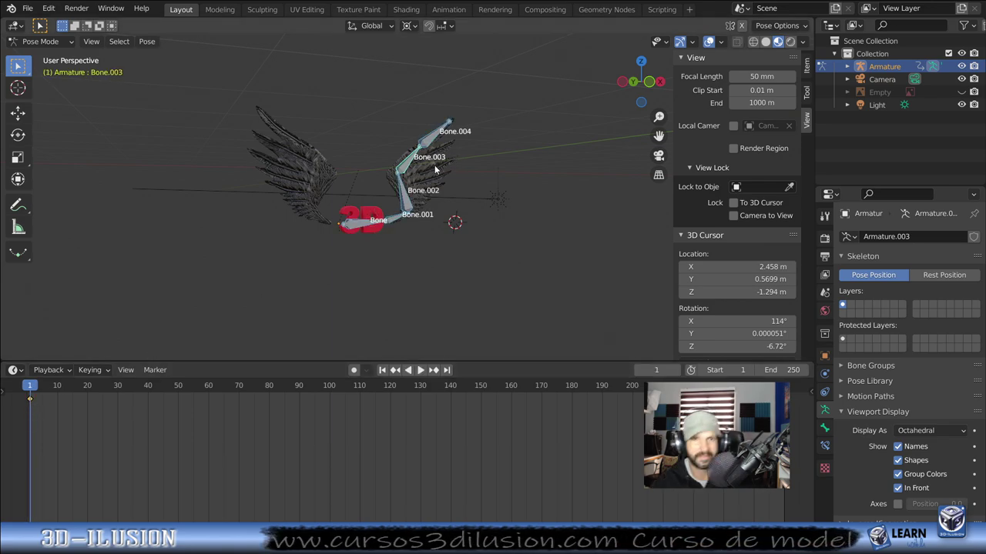
{"action": "key", "text": "i"}
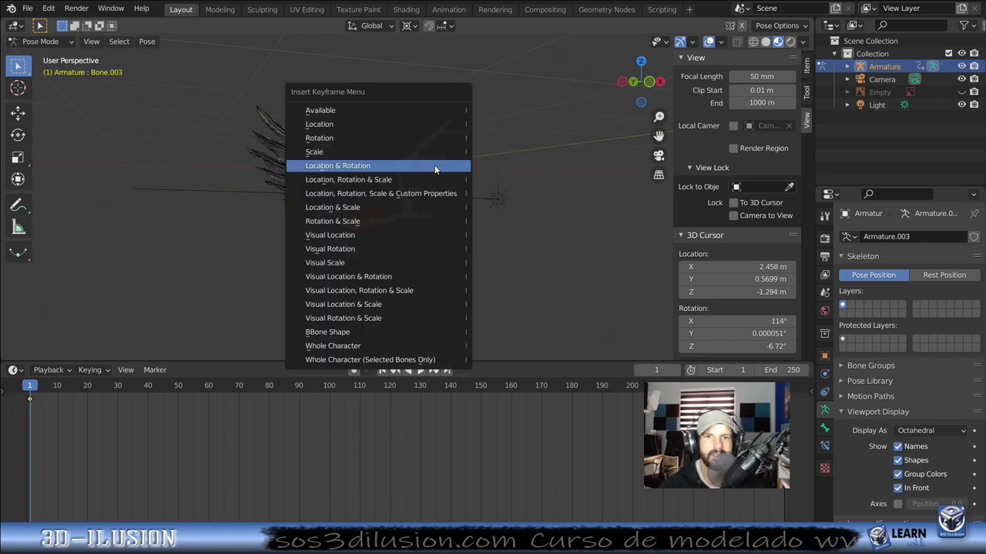
{"action": "left_click", "coordinate": [308, 165]}
{"action": "left_click", "coordinate": [117, 402]}
{"action": "mouse_move", "coordinate": [488, 253]}
{"action": "middle_mouse_down"}
{"action": "mouse_move", "coordinate": [296, 270]}
{"action": "mouse_move", "coordinate": [439, 257]}
{"action": "mouse_move", "coordinate": [459, 222]}
{"action": "mouse_move", "coordinate": [372, 199]}
{"action": "mouse_move", "coordinate": [520, 174]}
{"action": "mouse_move", "coordinate": [549, 191]}
{"action": "middle_mouse_up"}
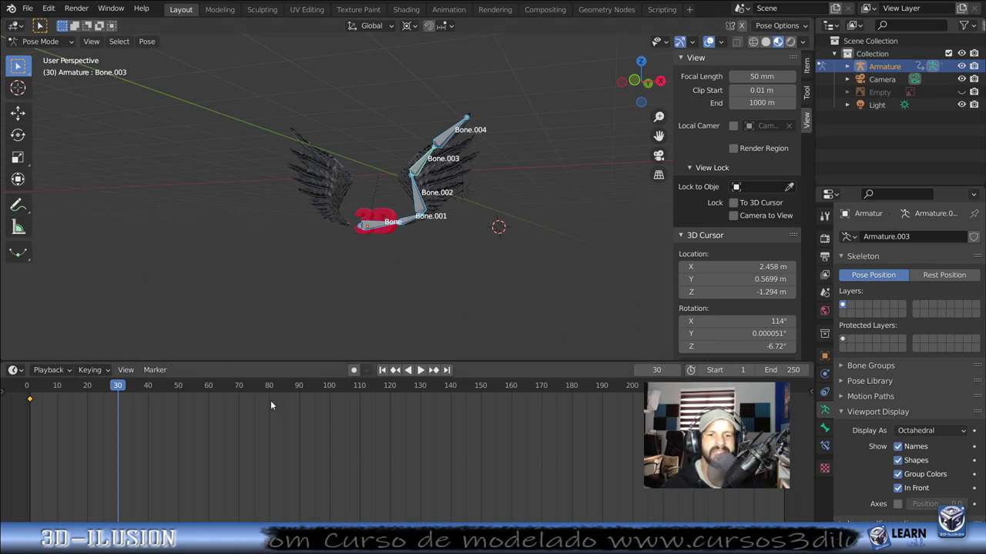
{"action": "left_click", "coordinate": [299, 400]}
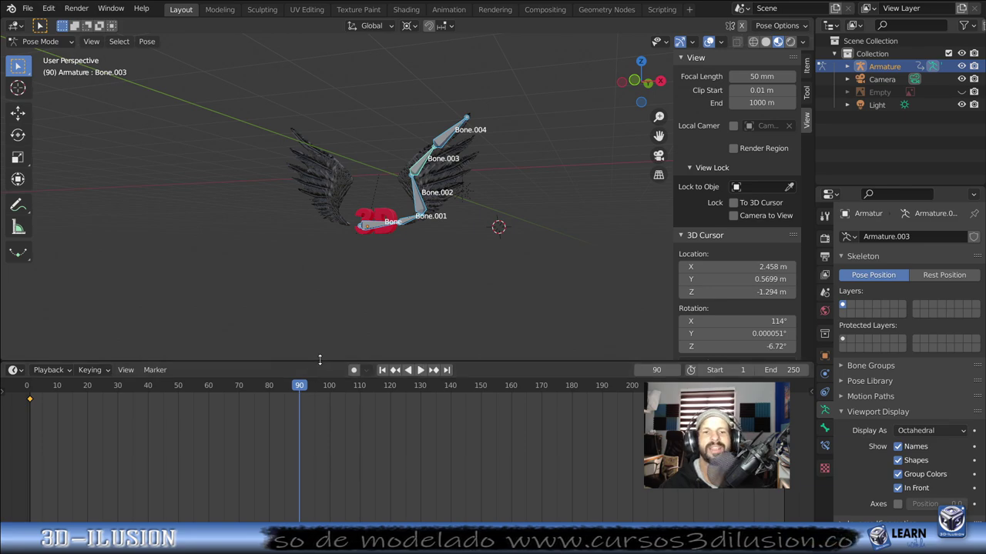
Step: Rotate Bone.002 down, then rotate Bone.001 by 35.4°
{"action": "mouse_move", "coordinate": [377, 301]}
{"action": "middle_mouse_down"}
{"action": "mouse_move", "coordinate": [426, 262]}
{"action": "mouse_move", "coordinate": [477, 250]}
{"action": "mouse_move", "coordinate": [486, 258]}
{"action": "mouse_move", "coordinate": [326, 216]}
{"action": "mouse_move", "coordinate": [190, 208]}
{"action": "mouse_move", "coordinate": [324, 222]}
{"action": "mouse_move", "coordinate": [400, 200]}
{"action": "middle_mouse_up"}
{"action": "left_click", "coordinate": [400, 200]}
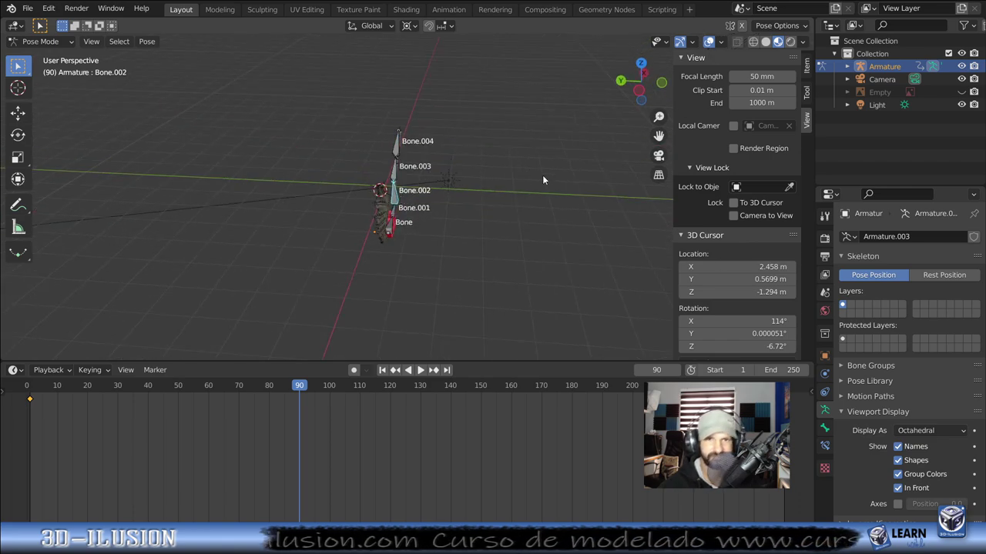
{"action": "key", "text": "r"}
{"action": "left_click", "coordinate": [490, 221]}
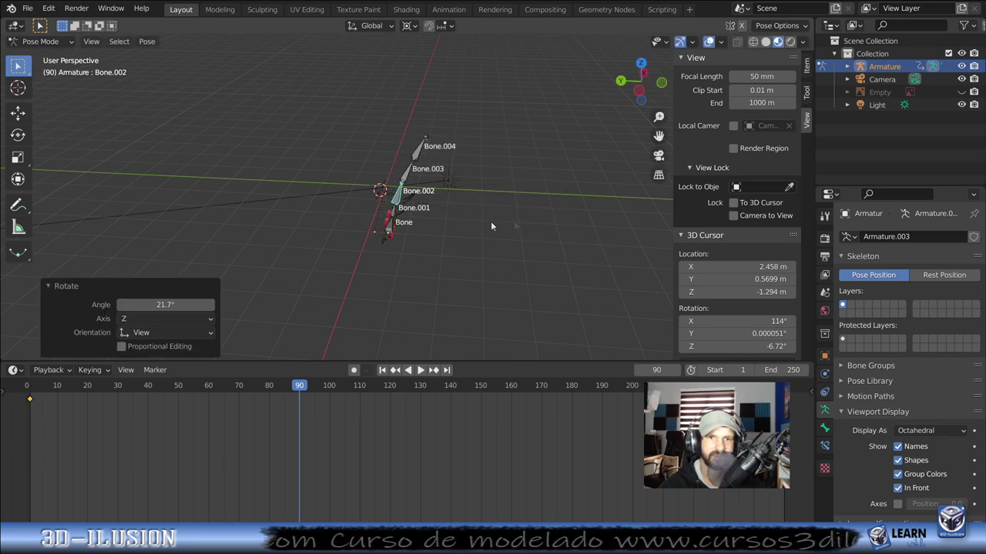
{"action": "middle_click_drag", "start_coordinate": [490, 221], "coordinate": [371, 168]}
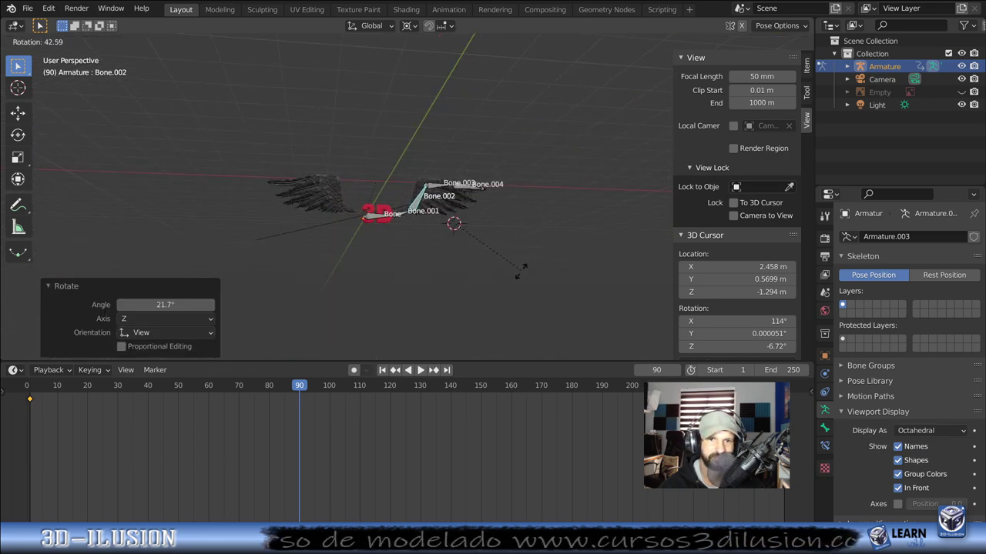
{"action": "left_click", "coordinate": [414, 215]}
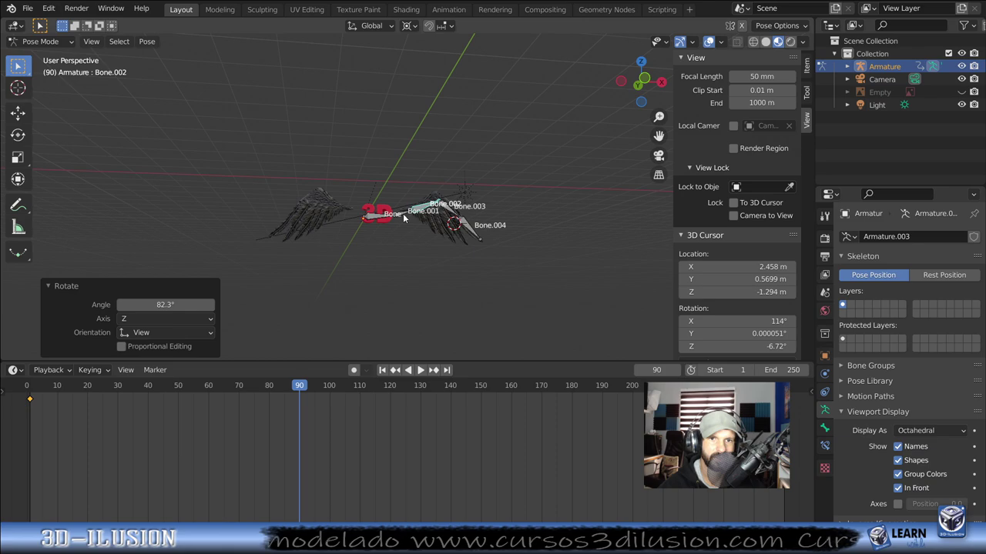
{"action": "left_click", "coordinate": [404, 219]}
{"action": "key", "text": "r"}
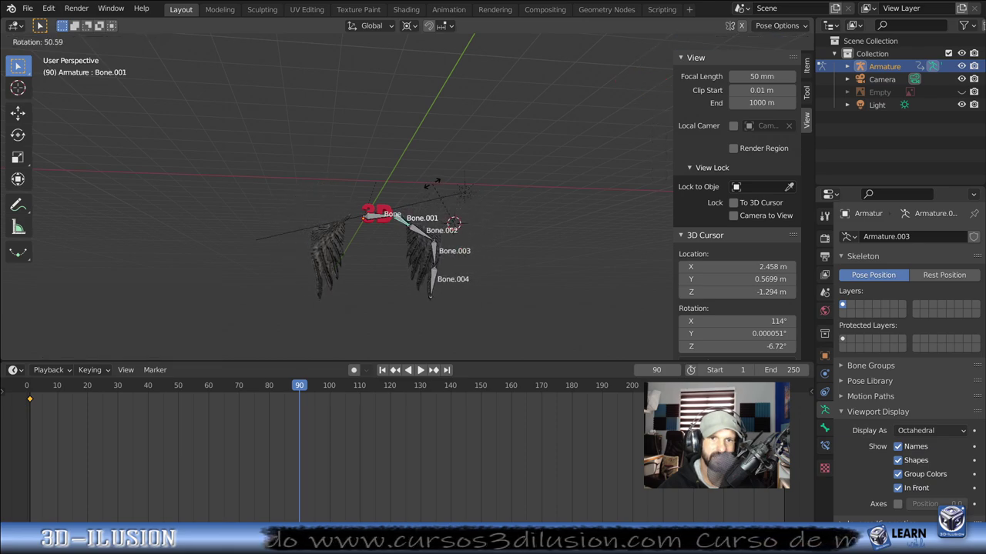
{"action": "left_click", "coordinate": [387, 241]}
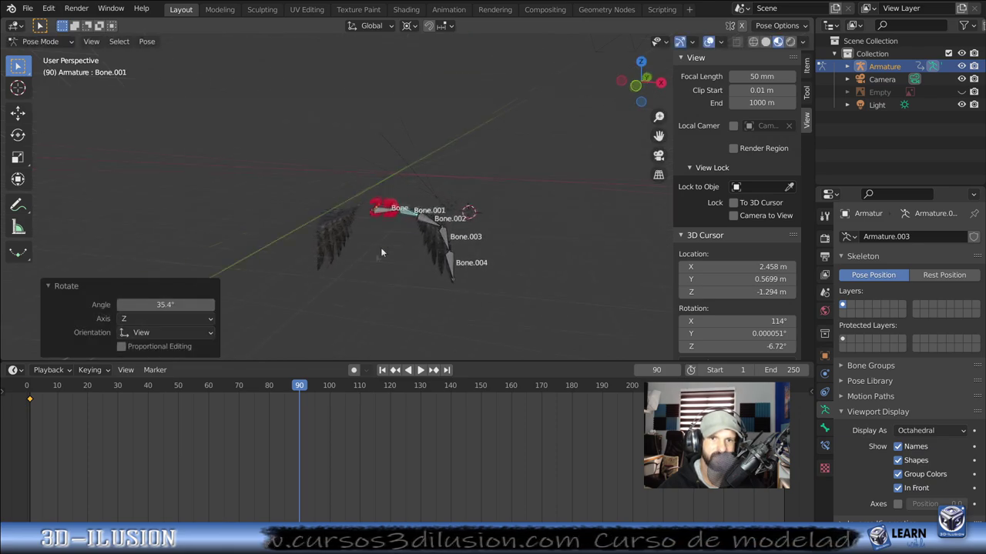
{"action": "middle_click_drag", "start_coordinate": [387, 241], "coordinate": [413, 242]}
Step: Rotate Bone.004 to 19.5° and bend Bone.002 further down to -69.7°
{"action": "left_click", "coordinate": [445, 254]}
{"action": "key", "text": "r"}
{"action": "left_click", "coordinate": [440, 243]}
{"action": "key", "text": "r"}
{"action": "left_click", "coordinate": [419, 260]}
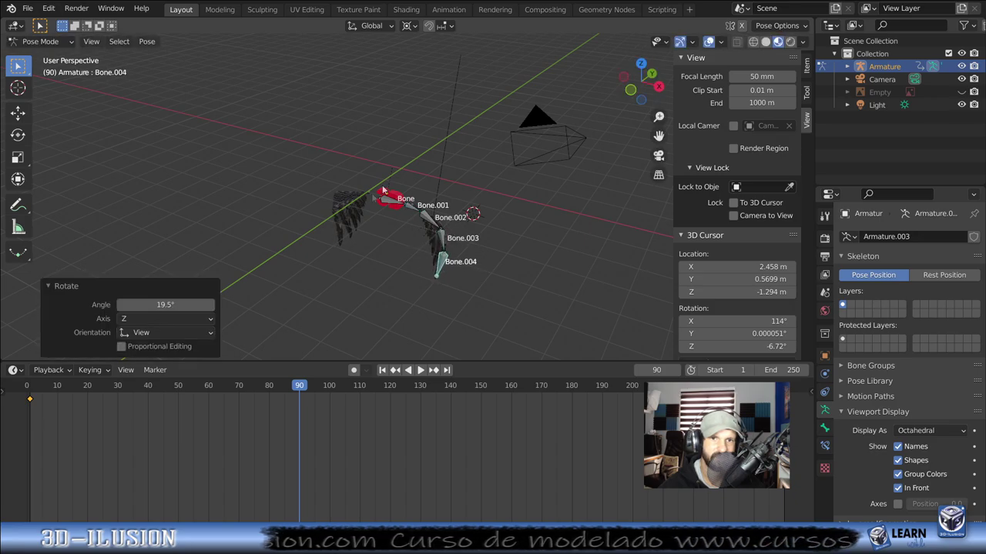
{"action": "middle_click_drag", "start_coordinate": [420, 260], "coordinate": [413, 248]}
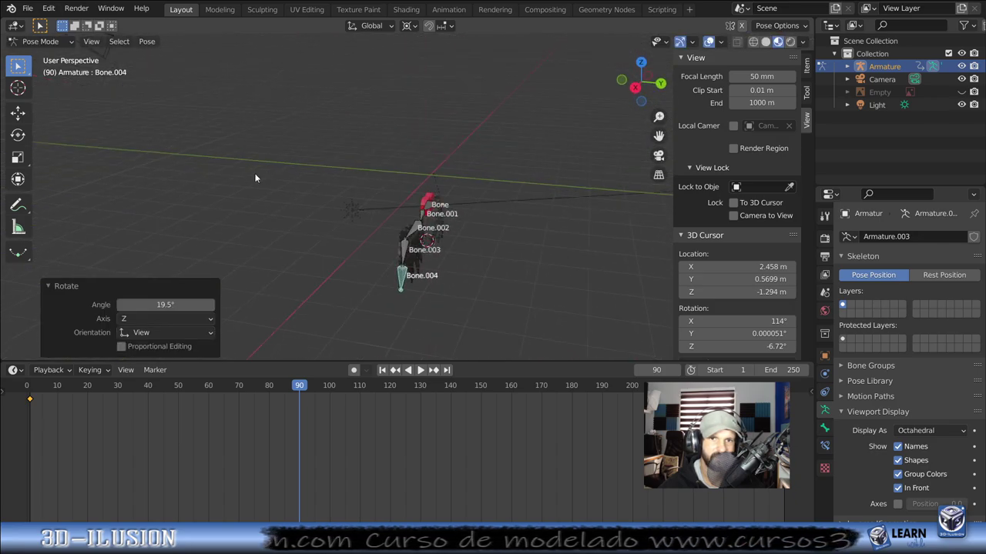
{"action": "left_click", "coordinate": [411, 231]}
{"action": "key", "text": "r"}
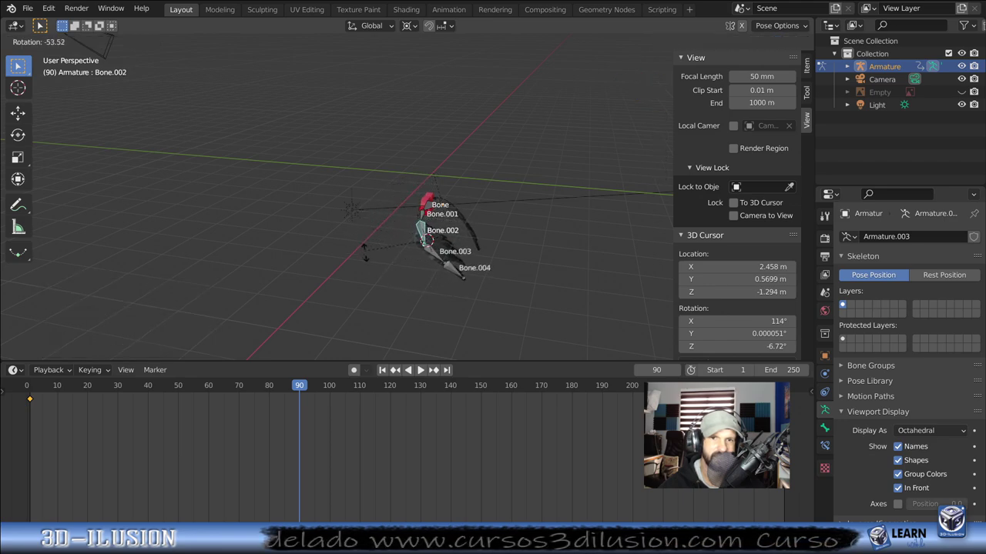
{"action": "left_click", "coordinate": [393, 225]}
{"action": "mouse_move", "coordinate": [392, 226]}
{"action": "middle_mouse_down"}
{"action": "mouse_move", "coordinate": [493, 202]}
{"action": "mouse_move", "coordinate": [497, 259]}
{"action": "middle_mouse_up"}
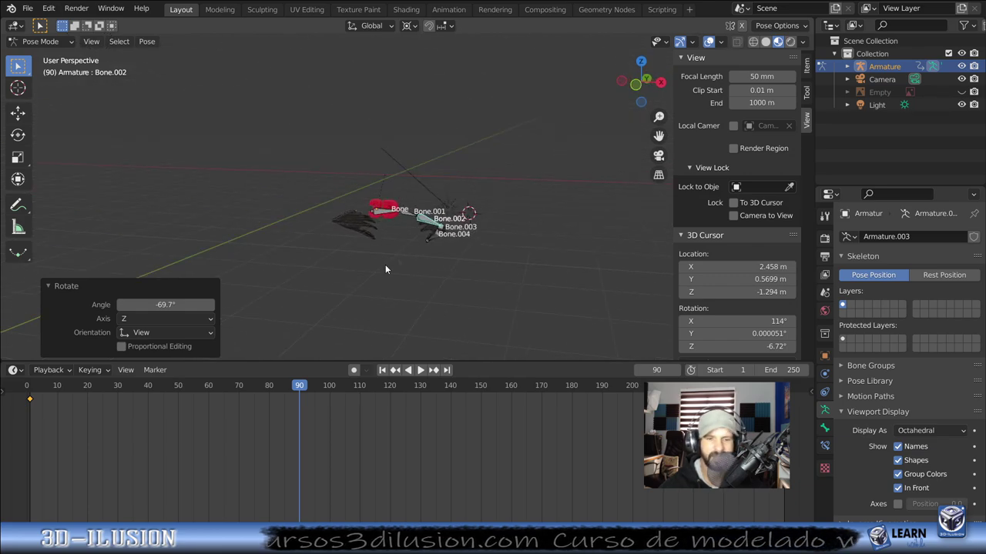
Step: Key Location & Rotation for all bones at frame 90
{"action": "key", "text": "i"}
{"action": "left_click", "coordinate": [435, 213]}
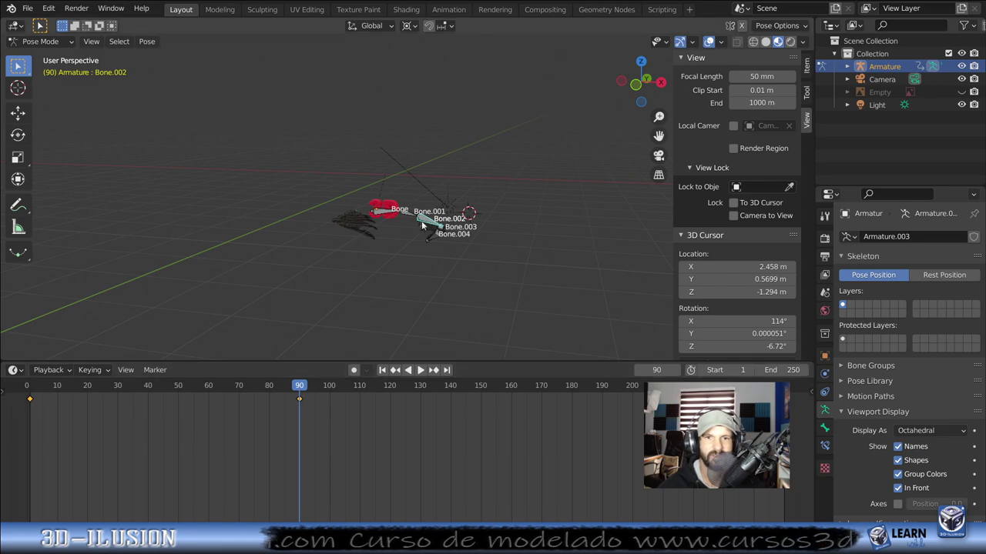
{"action": "key", "text": "a"}
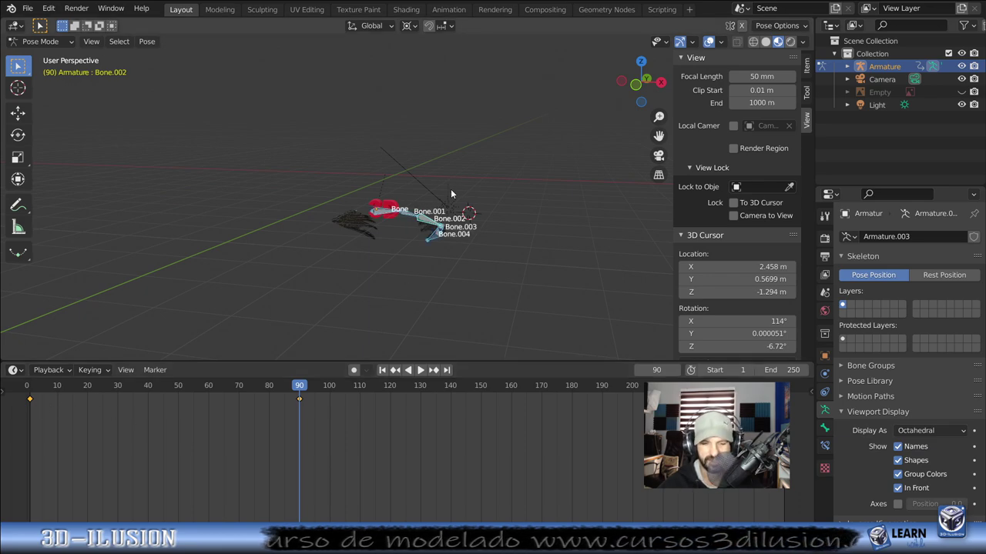
{"action": "key", "text": "i"}
{"action": "left_click", "coordinate": [451, 193]}
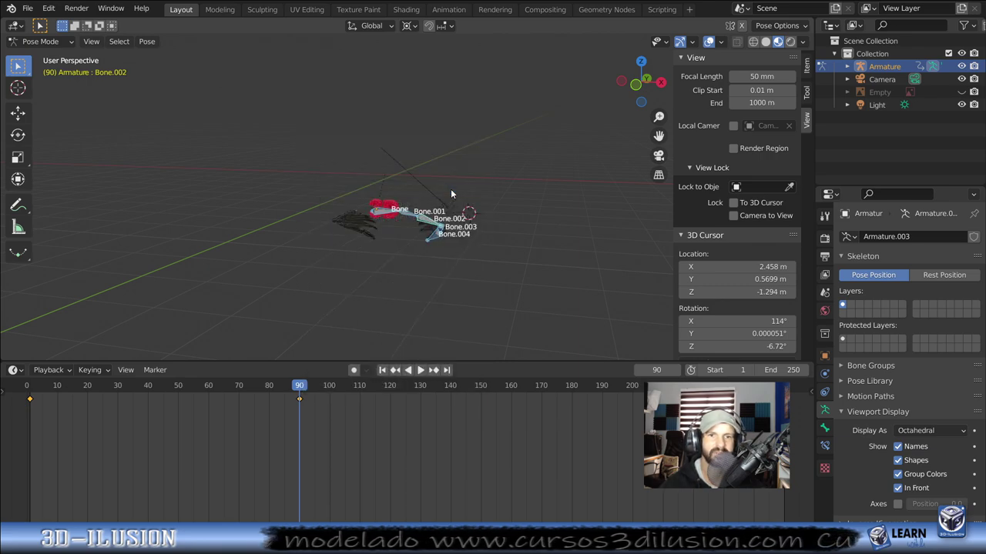
Step: Hide the bones and play the wing flap from frame 1
{"action": "key", "text": "h"}
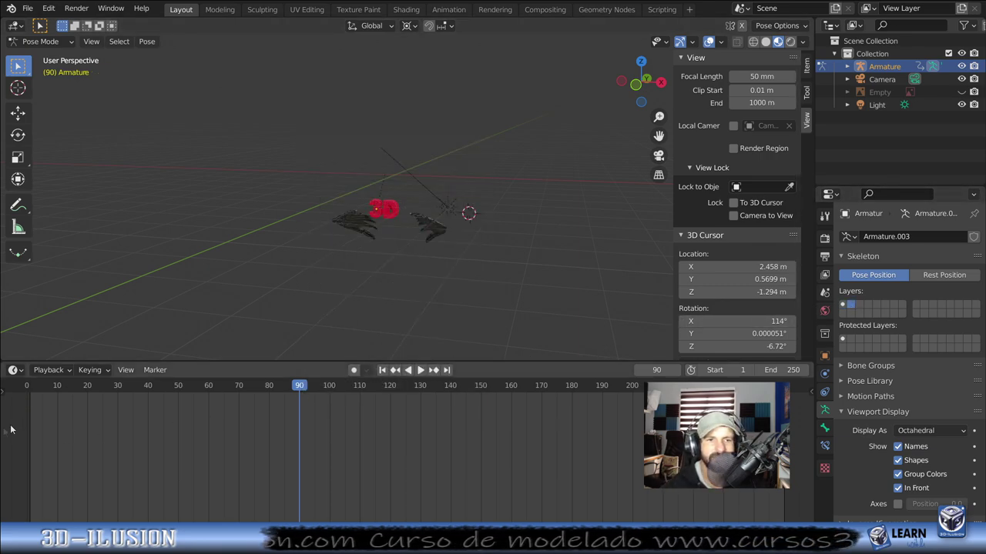
{"action": "key", "text": "shift+Left"}
{"action": "key", "text": "space"}
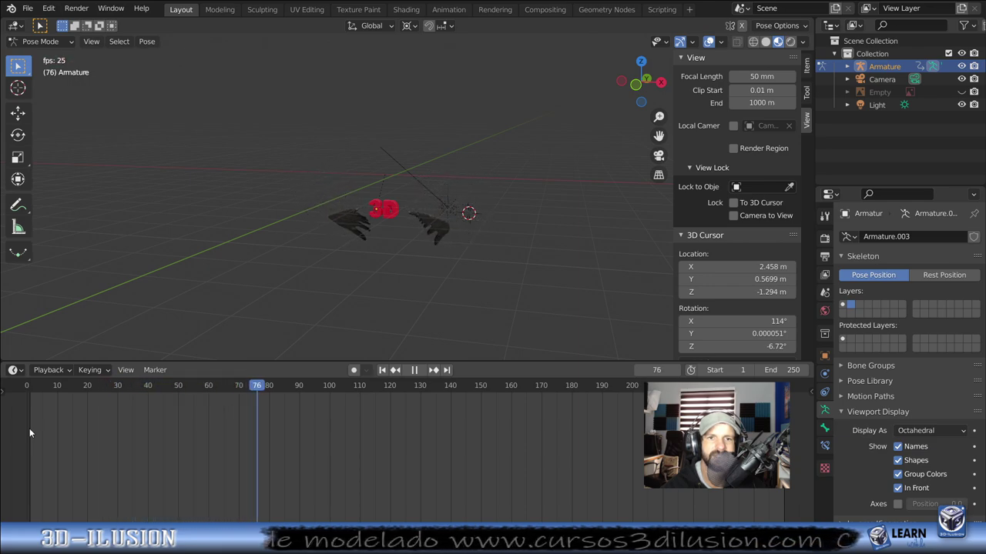
{"action": "key", "text": "space"}
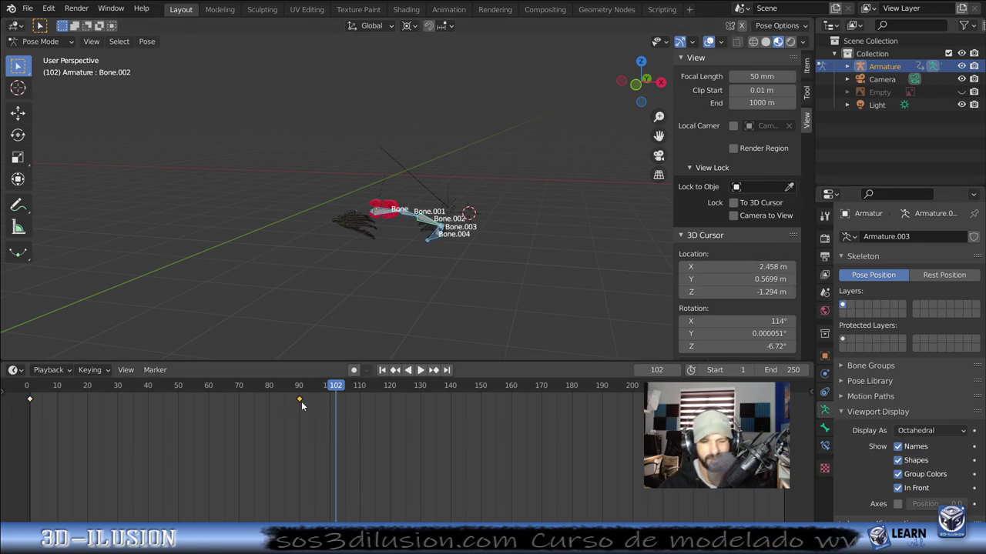
Step: Move the frame-90 wing keyframe to frame 37 and replay from the start
{"action": "left_click_drag", "start_coordinate": [301, 401], "coordinate": [141, 402]}
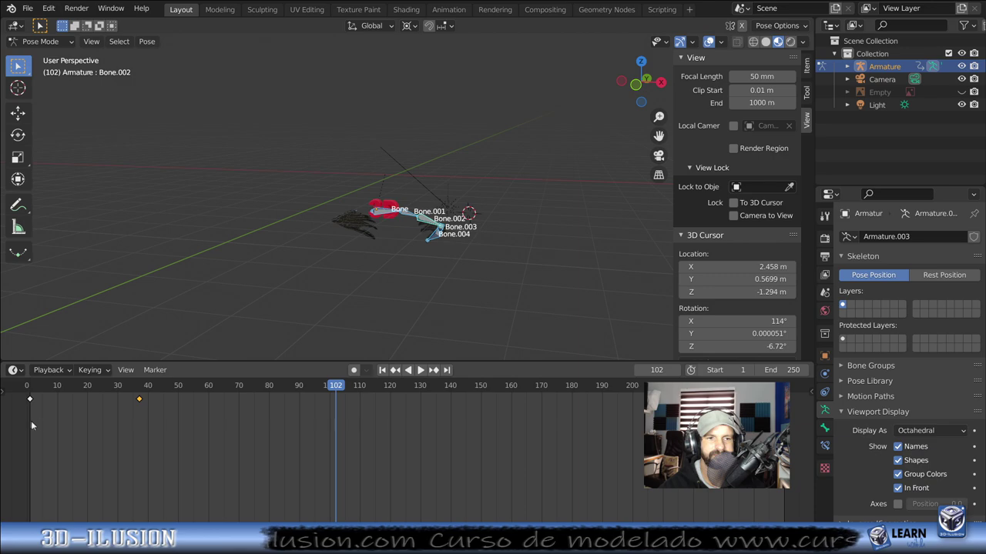
{"action": "key", "text": "shift+Left"}
{"action": "key", "text": "space"}
{"action": "key", "text": "space"}
Step: At frame 37, rotate the wing bone chain further down
{"action": "mouse_move", "coordinate": [282, 251]}
{"action": "middle_mouse_down"}
{"action": "mouse_move", "coordinate": [124, 284]}
{"action": "mouse_move", "coordinate": [218, 289]}
{"action": "mouse_move", "coordinate": [216, 308]}
{"action": "mouse_move", "coordinate": [212, 273]}
{"action": "mouse_move", "coordinate": [396, 245]}
{"action": "middle_mouse_up"}
{"action": "key", "text": "Down"}
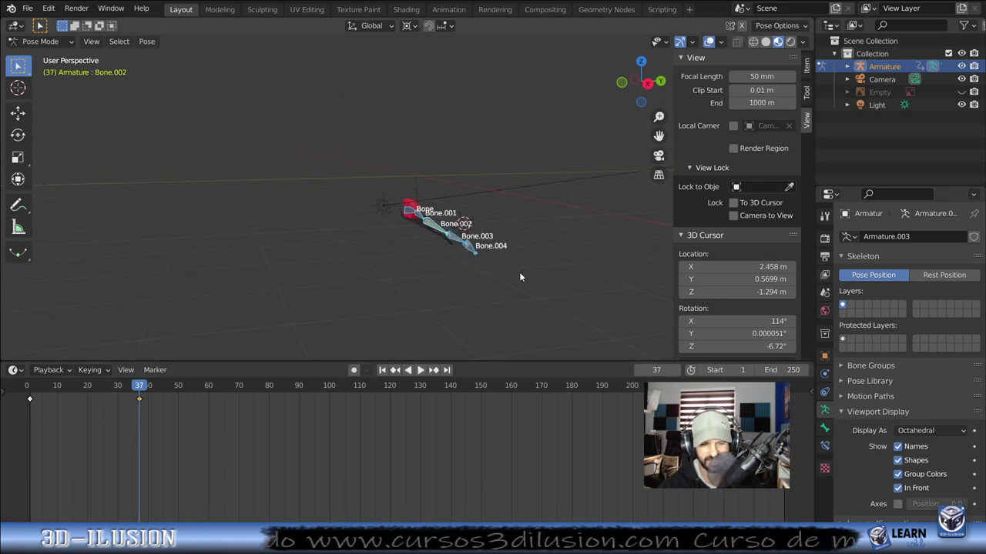
{"action": "key", "text": "r"}
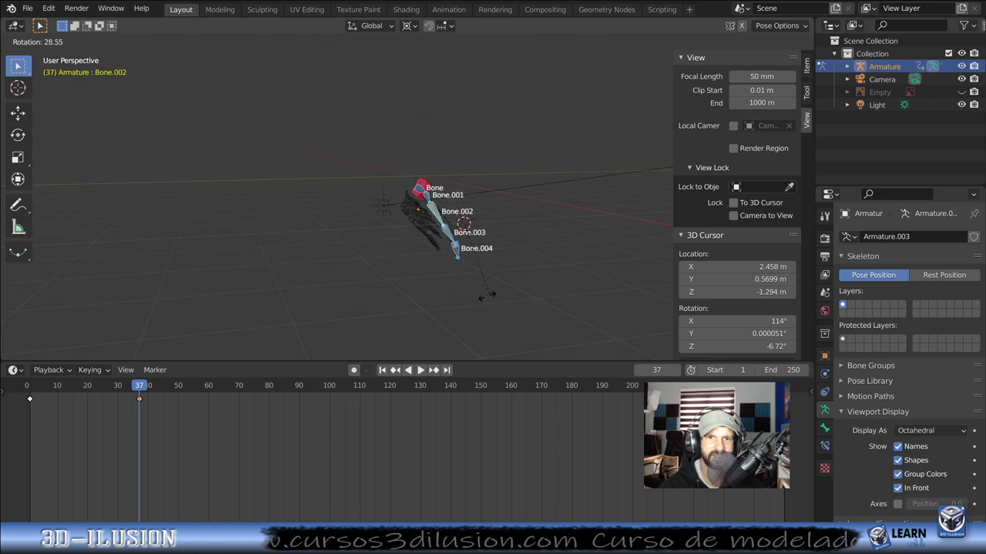
{"action": "left_click", "coordinate": [479, 300]}
Step: In Right Ortho view, rotate the bones another 29.9° and 7.75°, then key all bones' Location & Rotation
{"action": "middle_click_drag", "start_coordinate": [377, 217], "coordinate": [399, 299]}
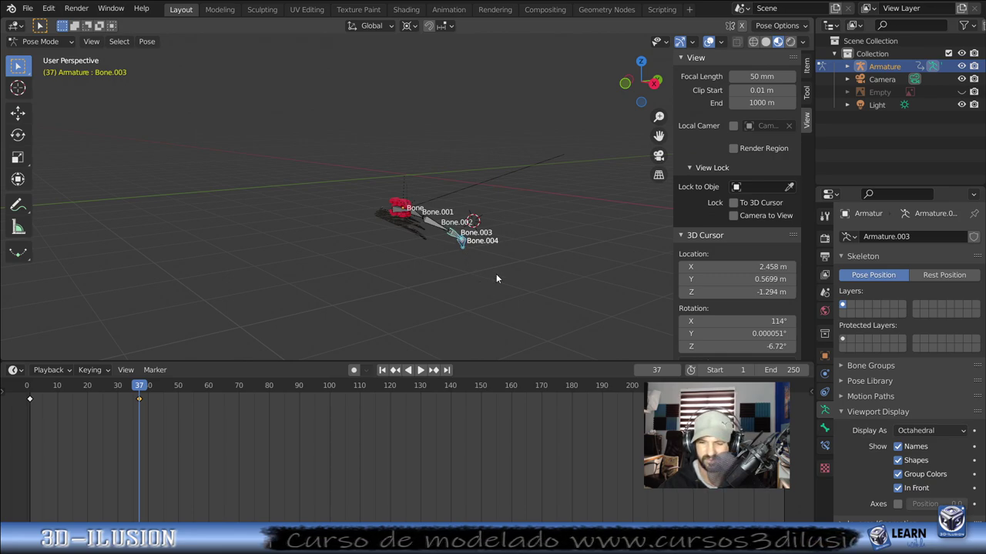
{"action": "key", "text": "KP_3"}
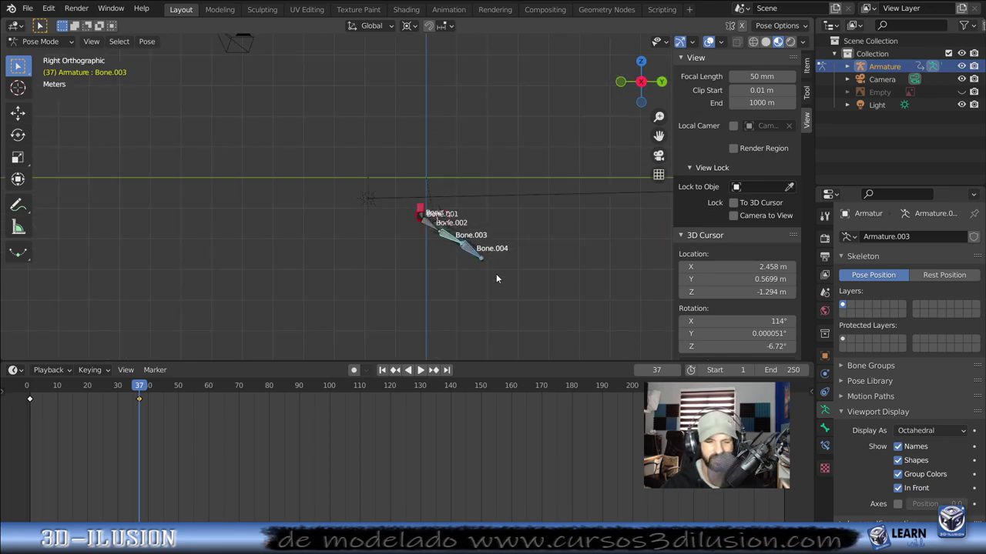
{"action": "key", "text": "r"}
{"action": "left_click", "coordinate": [462, 300]}
{"action": "scroll", "coordinate": [529, 276], "scroll_direction": "up", "scroll_amount": 3}
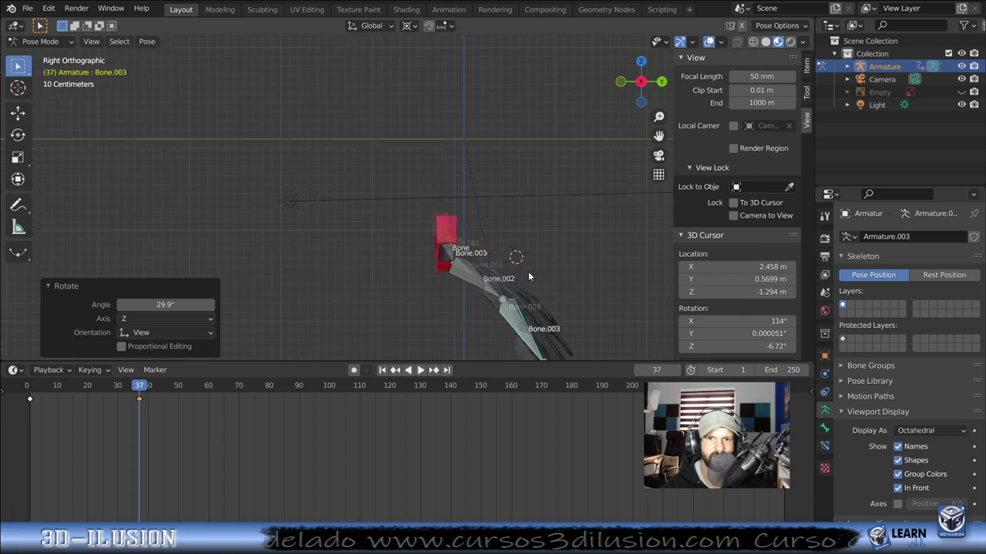
{"action": "middle_click_drag", "start_coordinate": [528, 275], "coordinate": [434, 152], "text": "shift"}
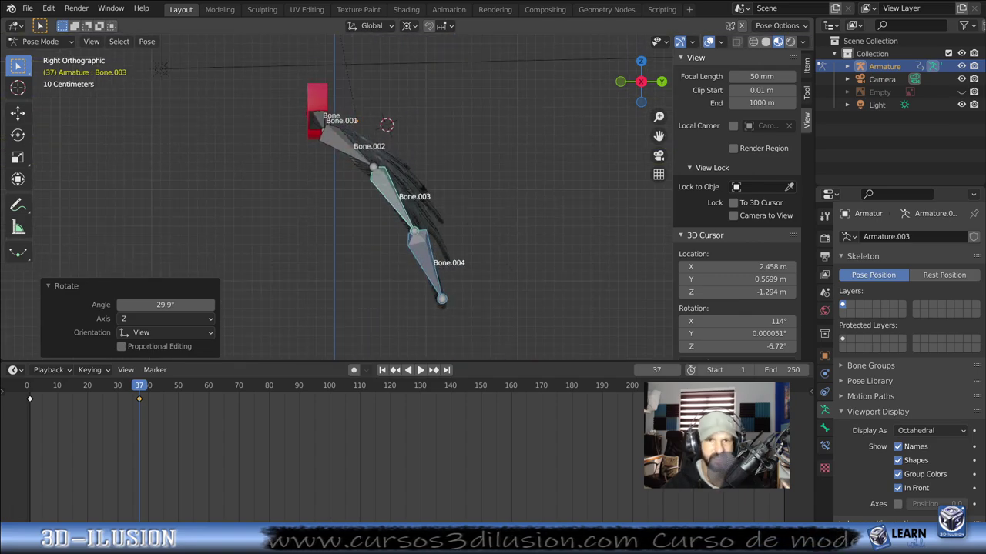
{"action": "key", "text": "r"}
{"action": "left_click", "coordinate": [509, 316]}
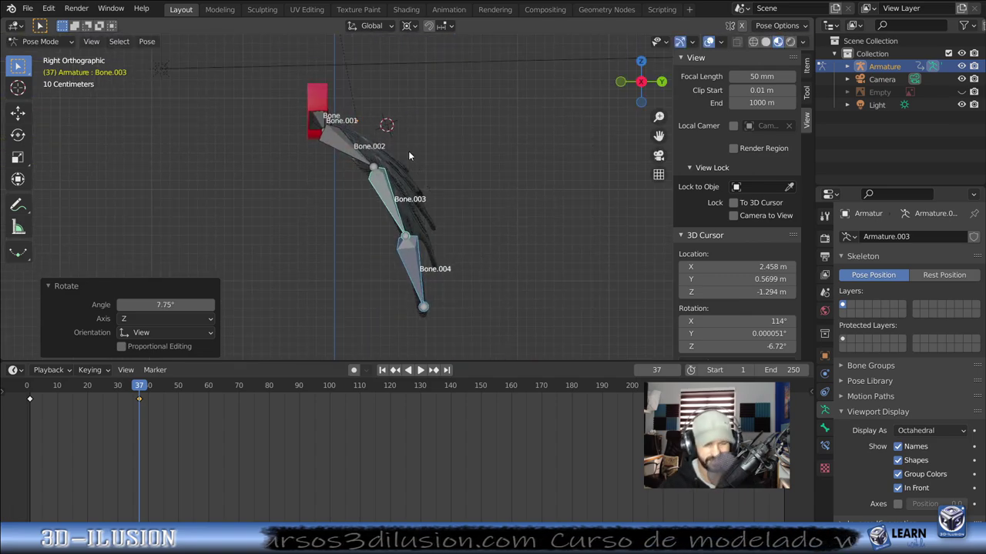
{"action": "key", "text": "a"}
{"action": "key", "text": "i"}
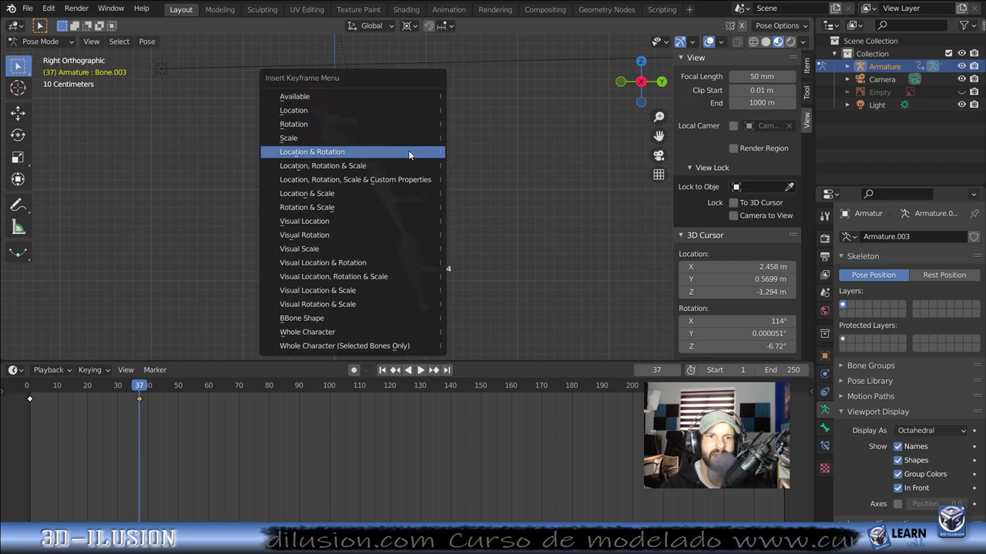
{"action": "left_click", "coordinate": [408, 151]}
Step: Hide the bones and play the wing flap from frame 3
{"action": "left_click", "coordinate": [35, 412]}
{"action": "middle_click_drag", "start_coordinate": [186, 240], "coordinate": [526, 150]}
{"action": "key", "text": "h"}
{"action": "key", "text": "space"}
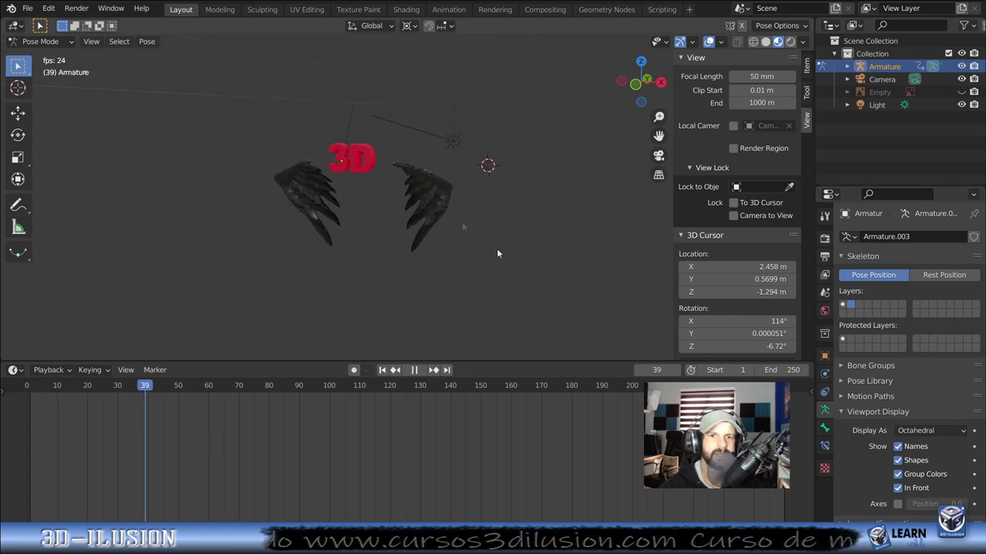
{"action": "key", "text": "space"}
{"action": "middle_click_drag", "start_coordinate": [497, 254], "coordinate": [360, 248]}
Step: Preview the flap, then stop and move the playhead to frame 27
{"action": "key", "text": "space"}
{"action": "mouse_move", "coordinate": [20, 415]}
{"action": "left_mouse_down"}
{"action": "mouse_move", "coordinate": [91, 416]}
{"action": "mouse_move", "coordinate": [94, 394]}
{"action": "left_mouse_up"}
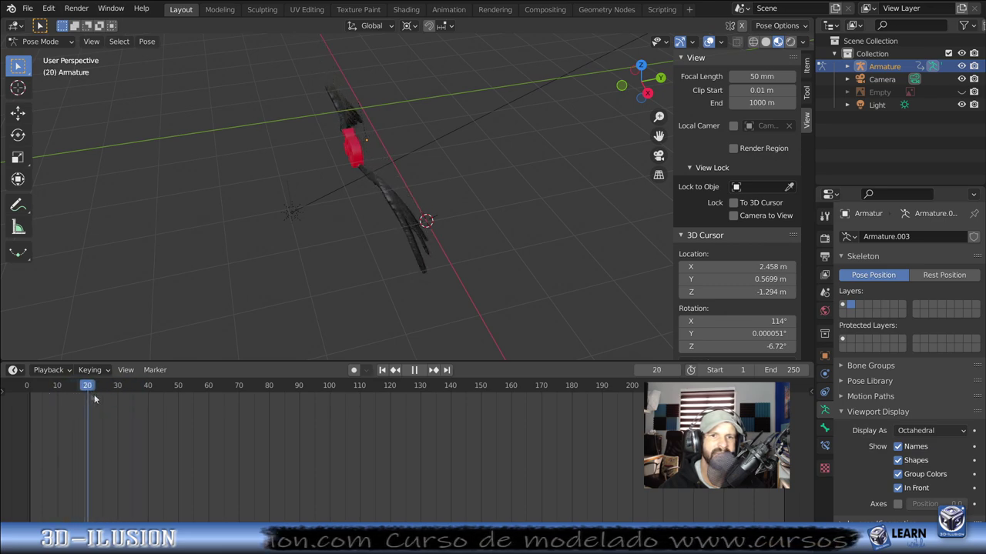
{"action": "left_click_drag", "start_coordinate": [94, 394], "coordinate": [82, 399]}
{"action": "key", "text": "space"}
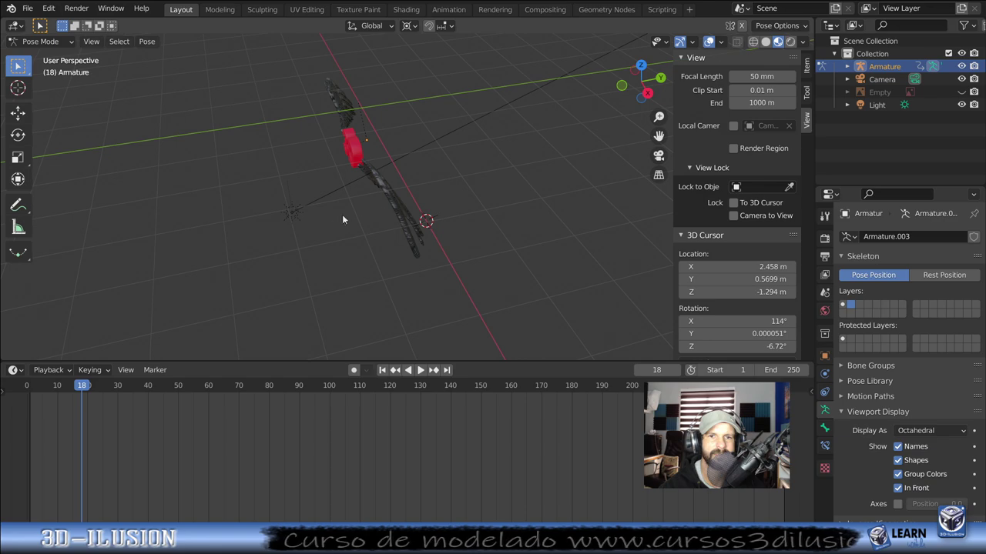
{"action": "middle_click_drag", "start_coordinate": [394, 202], "coordinate": [156, 424]}
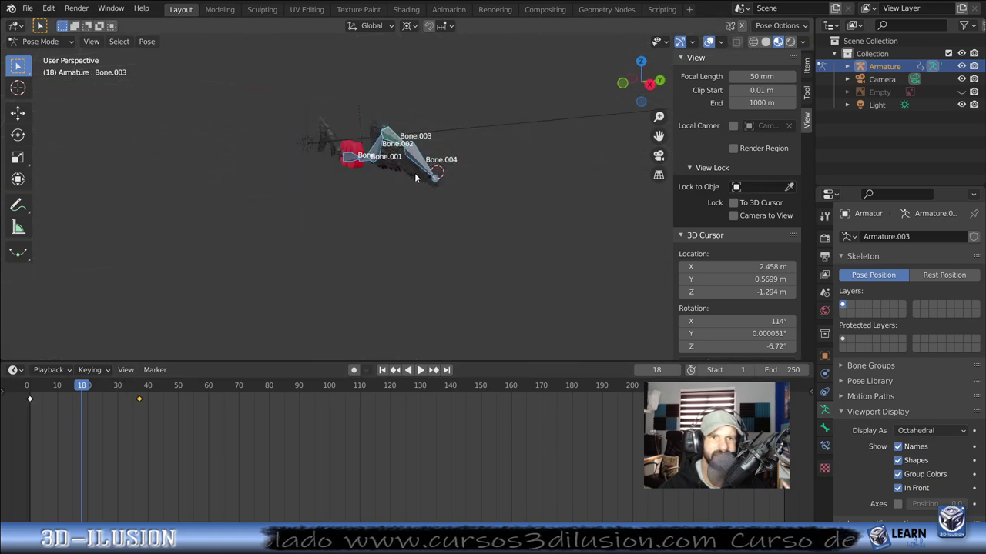
{"action": "left_click_drag", "start_coordinate": [105, 435], "coordinate": [116, 428]}
{"action": "mouse_move", "coordinate": [127, 339]}
{"action": "middle_mouse_down"}
{"action": "mouse_move", "coordinate": [143, 292]}
{"action": "mouse_move", "coordinate": [283, 238]}
{"action": "middle_mouse_up"}
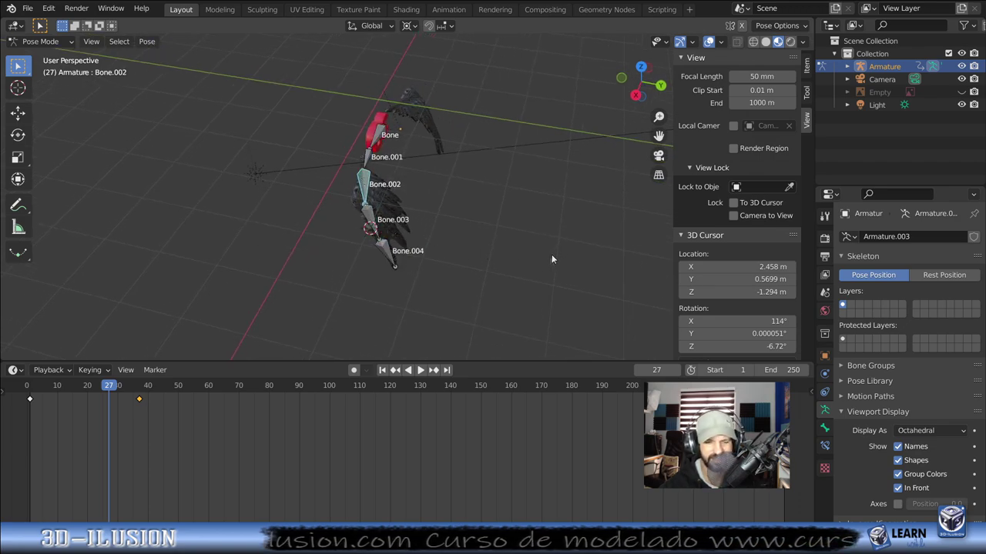
Step: Rotate the wing bone, then select Bone.001 and rotate it 49.2° with its children
{"action": "key", "text": "r"}
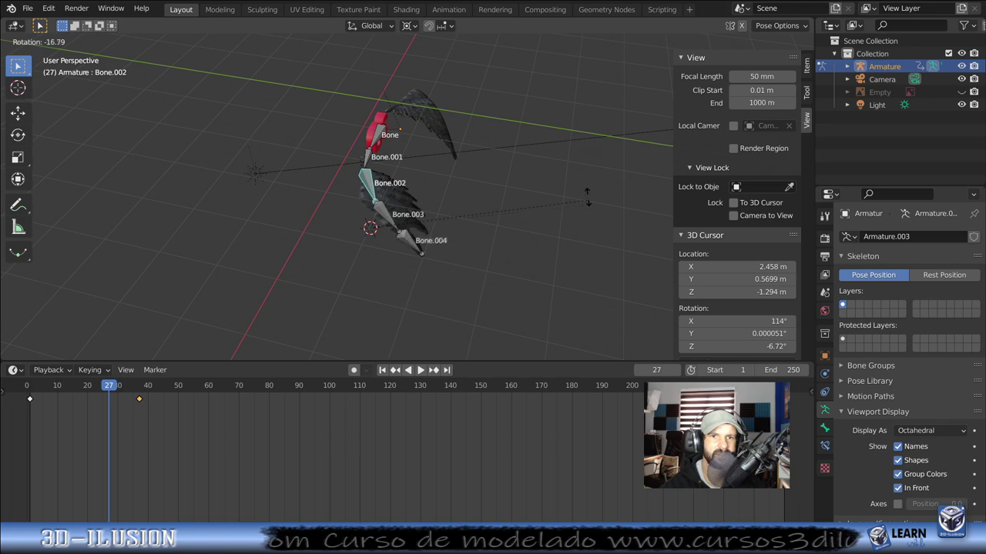
{"action": "left_click", "coordinate": [590, 202]}
{"action": "mouse_move", "coordinate": [590, 203]}
{"action": "middle_mouse_down"}
{"action": "mouse_move", "coordinate": [434, 184]}
{"action": "mouse_move", "coordinate": [419, 236]}
{"action": "middle_mouse_up"}
{"action": "left_click", "coordinate": [383, 216]}
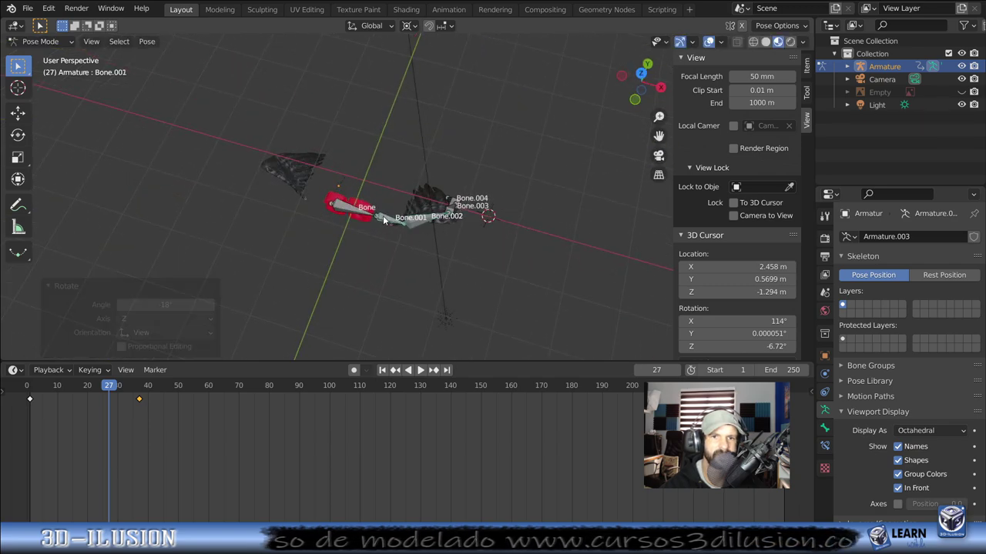
{"action": "key", "text": "r"}
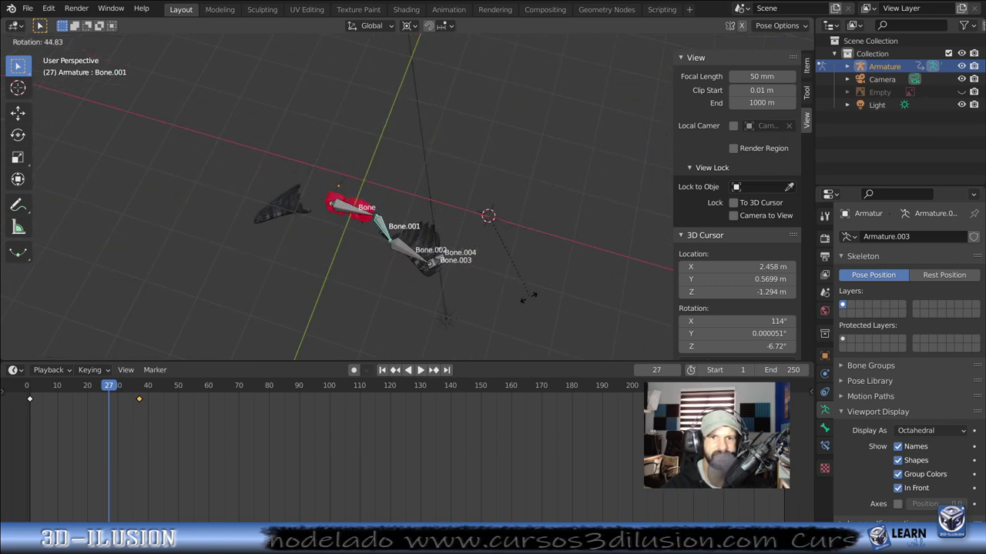
{"action": "left_click", "coordinate": [524, 300]}
{"action": "mouse_move", "coordinate": [523, 304]}
{"action": "middle_mouse_down"}
{"action": "mouse_move", "coordinate": [446, 154]}
{"action": "mouse_move", "coordinate": [475, 118]}
{"action": "middle_mouse_up"}
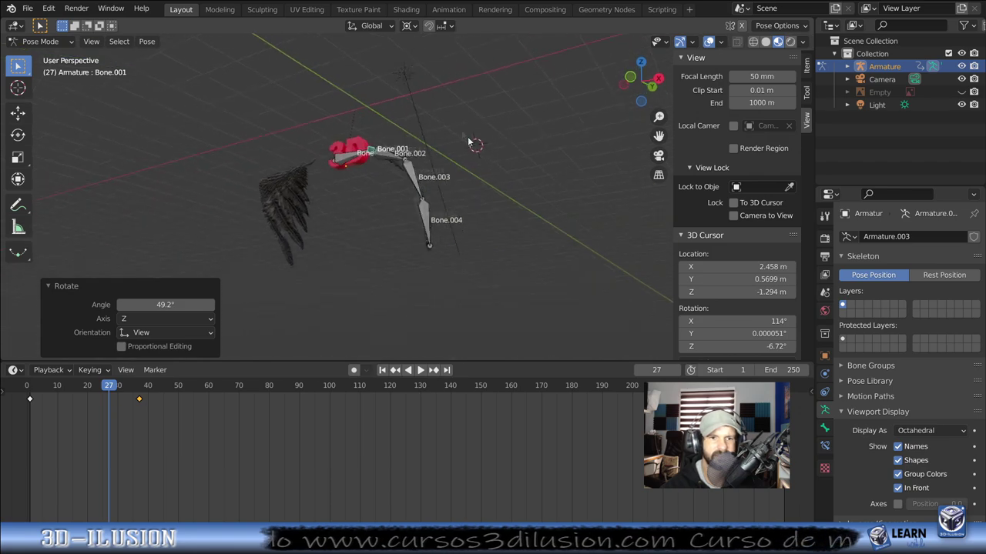
Step: At frame 37, rotate the wing 51° in top view and key Location & Rotation
{"action": "left_click_drag", "start_coordinate": [138, 415], "coordinate": [138, 413]}
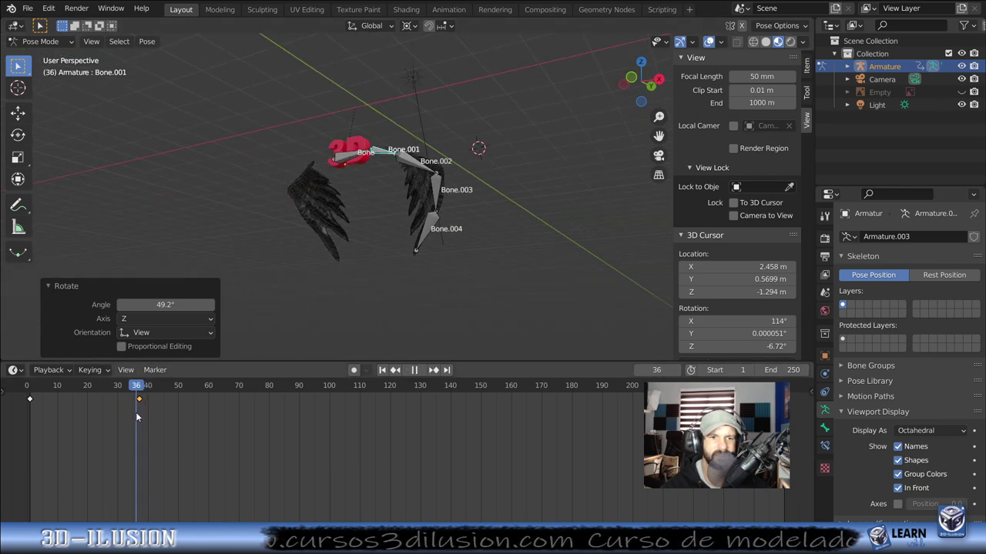
{"action": "mouse_move", "coordinate": [338, 251]}
{"action": "middle_mouse_down"}
{"action": "mouse_move", "coordinate": [338, 358]}
{"action": "mouse_move", "coordinate": [475, 268]}
{"action": "mouse_move", "coordinate": [635, 337]}
{"action": "mouse_move", "coordinate": [594, 328]}
{"action": "middle_mouse_up"}
{"action": "key", "text": "KP_7"}
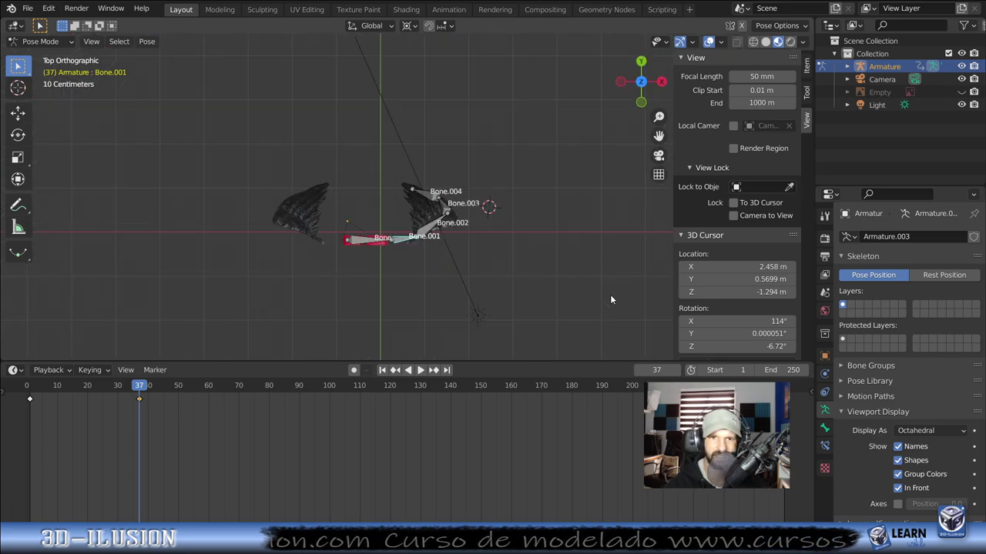
{"action": "key", "text": "r"}
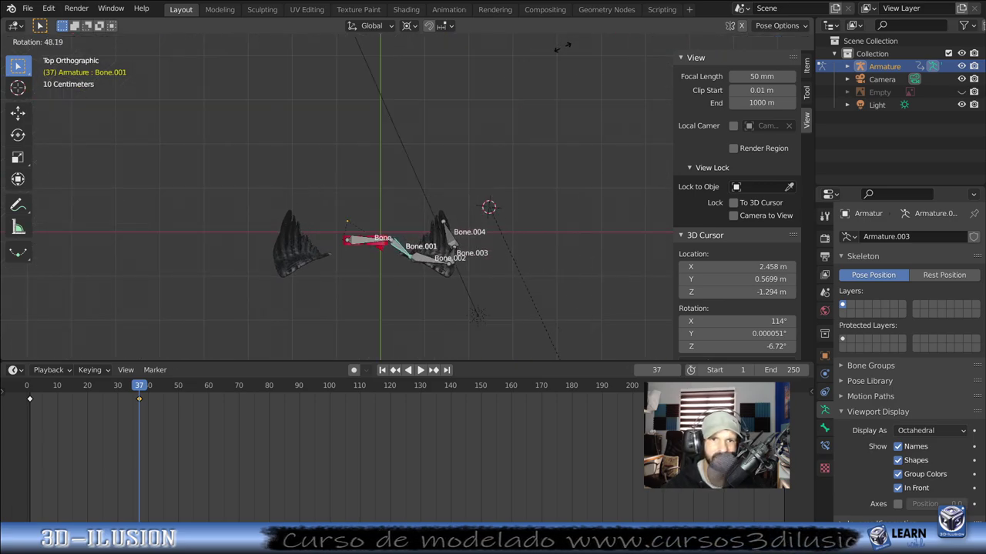
{"action": "left_click", "coordinate": [559, 54]}
{"action": "mouse_move", "coordinate": [609, 233]}
{"action": "middle_mouse_down"}
{"action": "mouse_move", "coordinate": [509, 109]}
{"action": "mouse_move", "coordinate": [479, 92]}
{"action": "middle_mouse_up"}
{"action": "key", "text": "i"}
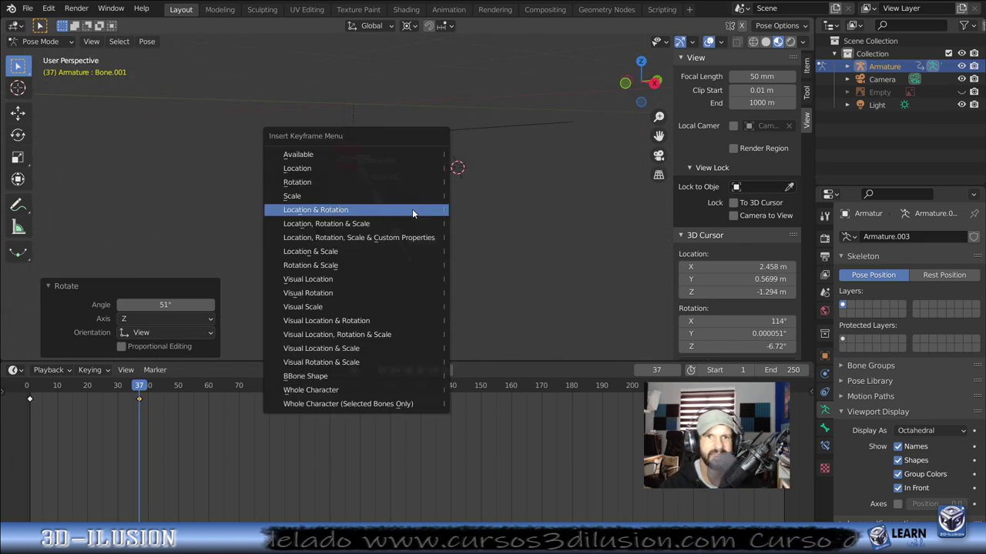
{"action": "left_click", "coordinate": [412, 209]}
{"action": "middle_click_drag", "start_coordinate": [147, 323], "coordinate": [168, 259]}
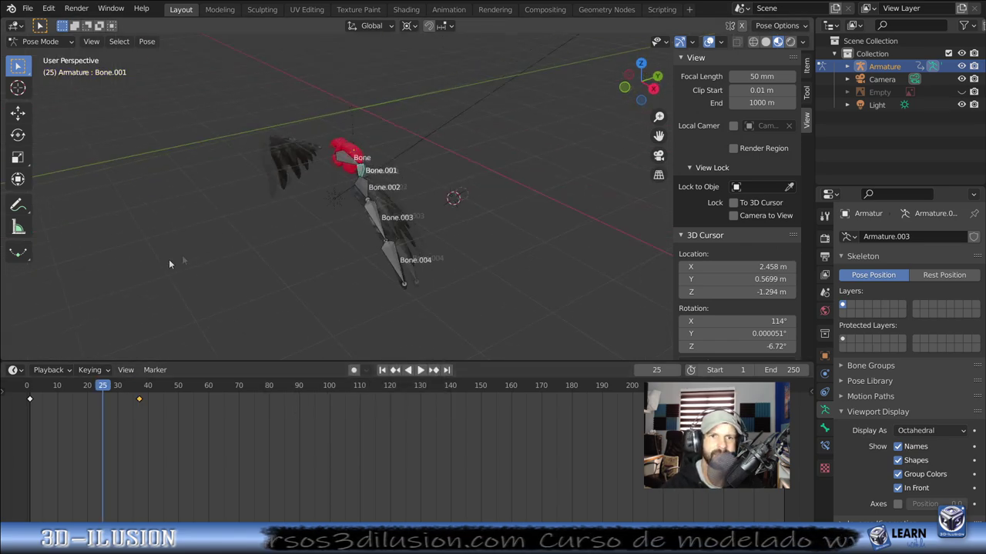
Step: Play the flap, then stop at frame 1 and view the model from above
{"action": "key", "text": "space"}
{"action": "left_click_drag", "start_coordinate": [36, 423], "coordinate": [46, 401]}
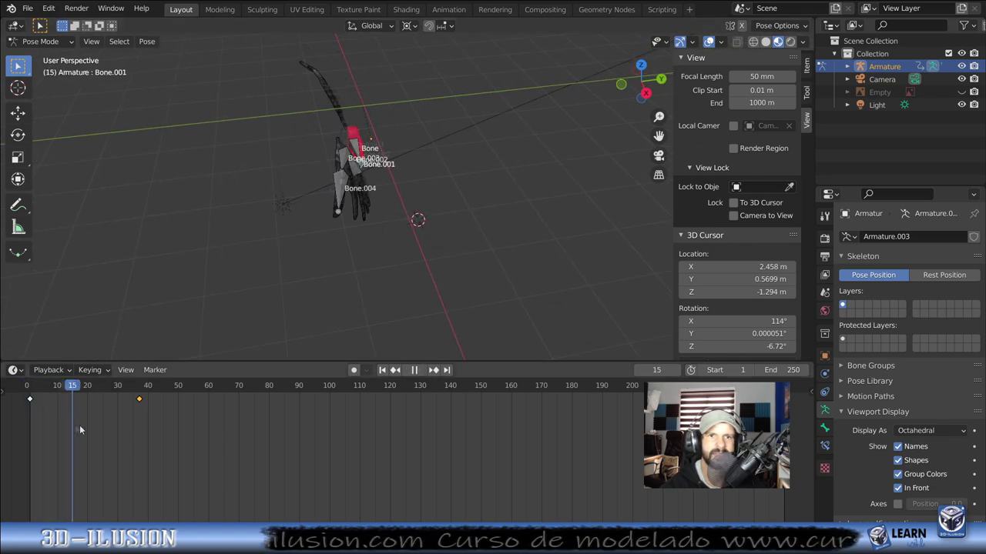
{"action": "left_click_drag", "start_coordinate": [46, 401], "coordinate": [30, 401]}
{"action": "key", "text": "space"}
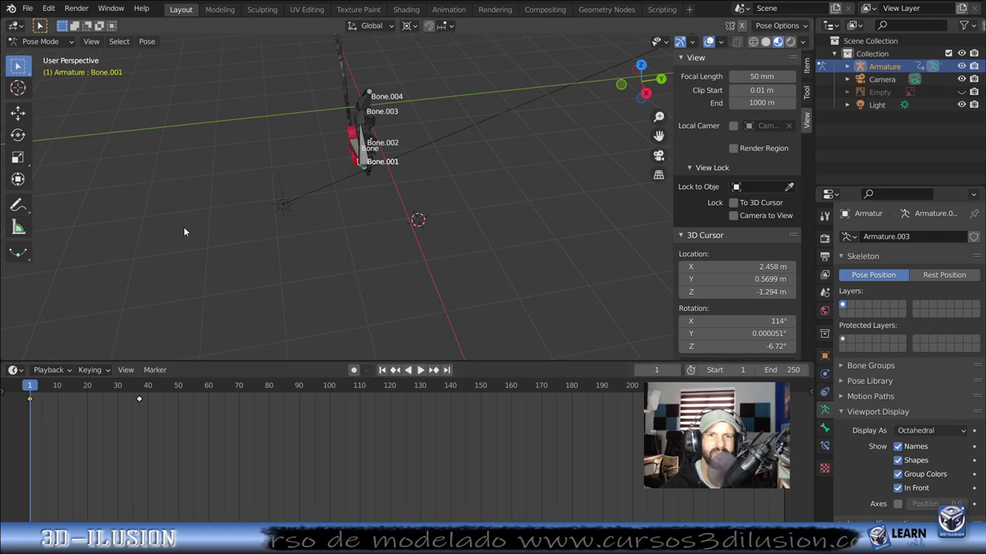
{"action": "mouse_move", "coordinate": [184, 227]}
{"action": "middle_mouse_down"}
{"action": "mouse_move", "coordinate": [312, 193]}
{"action": "mouse_move", "coordinate": [446, 223]}
{"action": "mouse_move", "coordinate": [450, 190]}
{"action": "mouse_move", "coordinate": [418, 175]}
{"action": "middle_mouse_up"}
Step: Rotate Bone.003 -41.9°, key all bones' Location & Rotation at frame 1, and play
{"action": "key", "text": "r"}
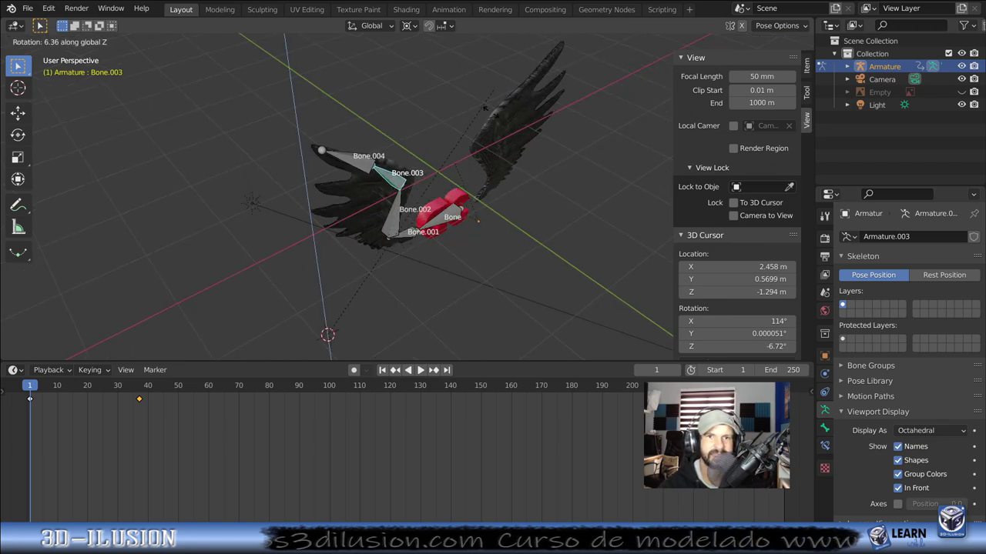
{"action": "left_click", "coordinate": [328, 333]}
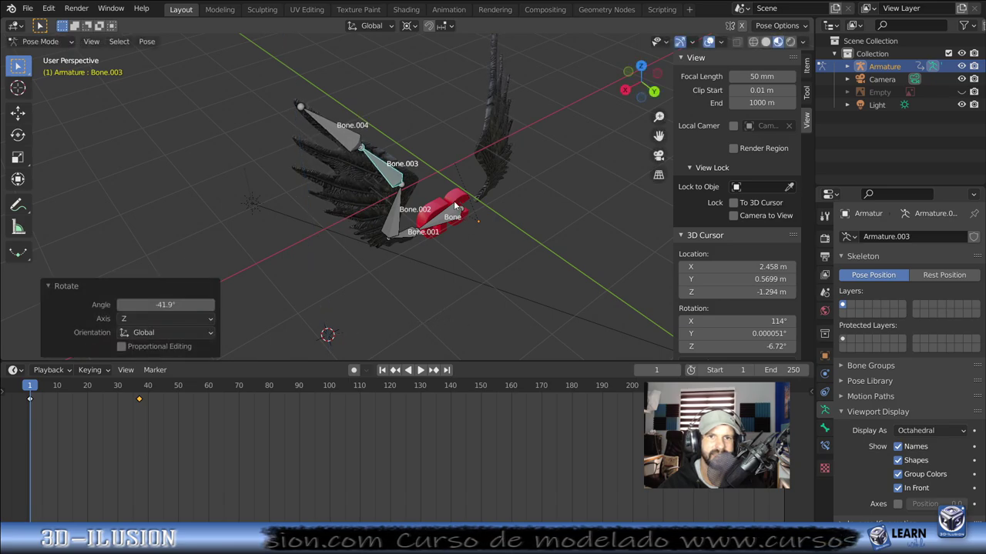
{"action": "middle_click_drag", "start_coordinate": [328, 333], "coordinate": [609, 182]}
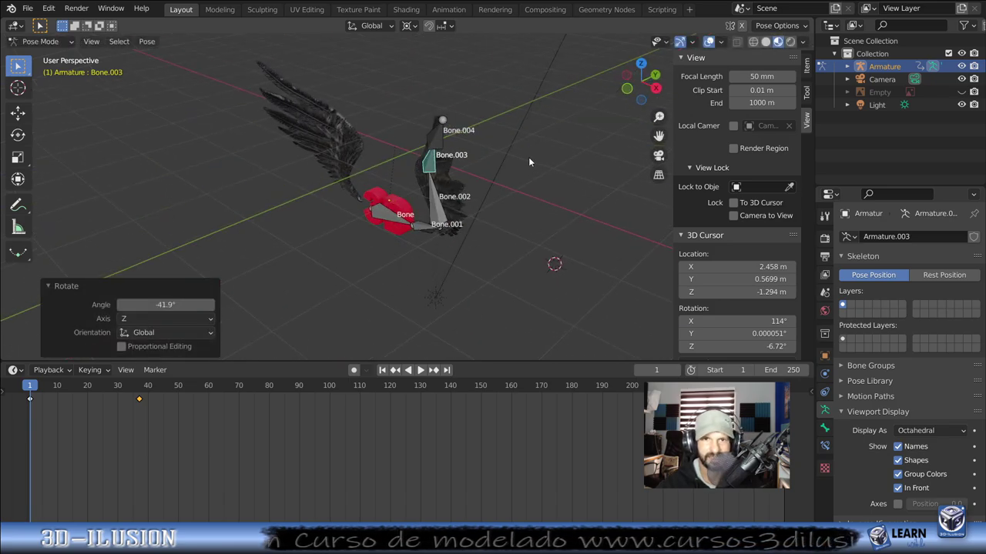
{"action": "key", "text": "a"}
{"action": "key", "text": "i"}
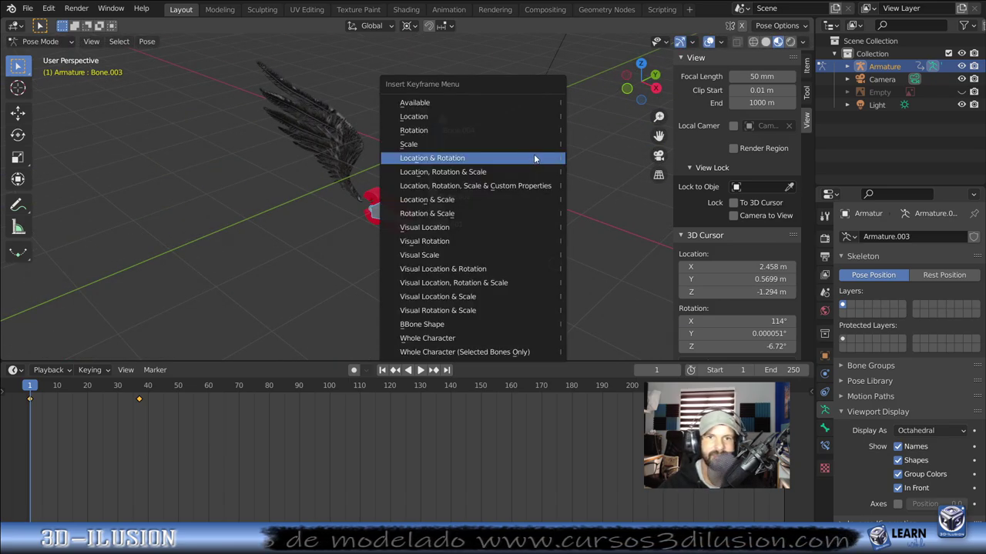
{"action": "left_click", "coordinate": [529, 162]}
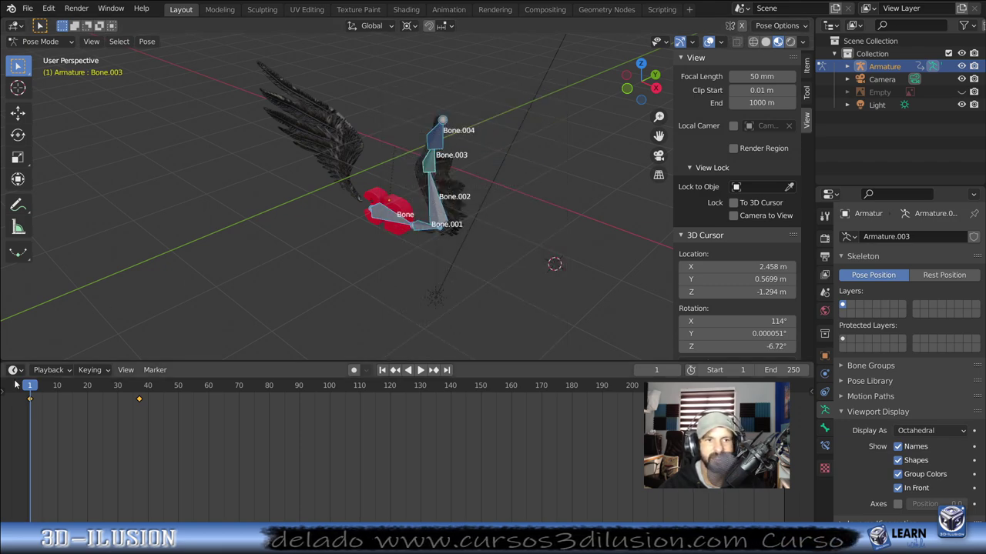
{"action": "key", "text": "space"}
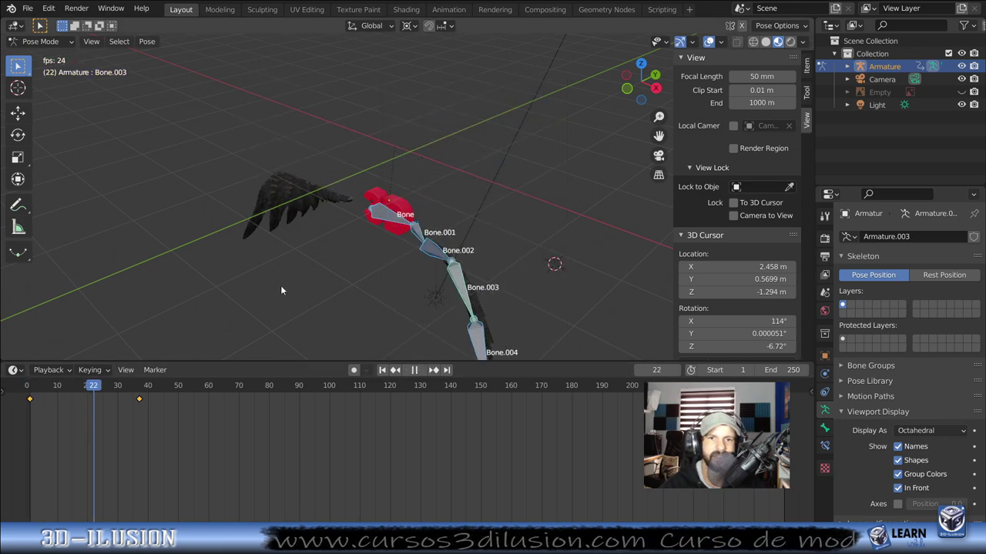
Step: Scrub back and switch to direct bone manipulation, cancelling two Y-axis rotation attempts
{"action": "mouse_move", "coordinate": [57, 408]}
{"action": "left_mouse_down"}
{"action": "mouse_move", "coordinate": [72, 408]}
{"action": "mouse_move", "coordinate": [67, 415]}
{"action": "mouse_move", "coordinate": [80, 423]}
{"action": "left_mouse_up"}
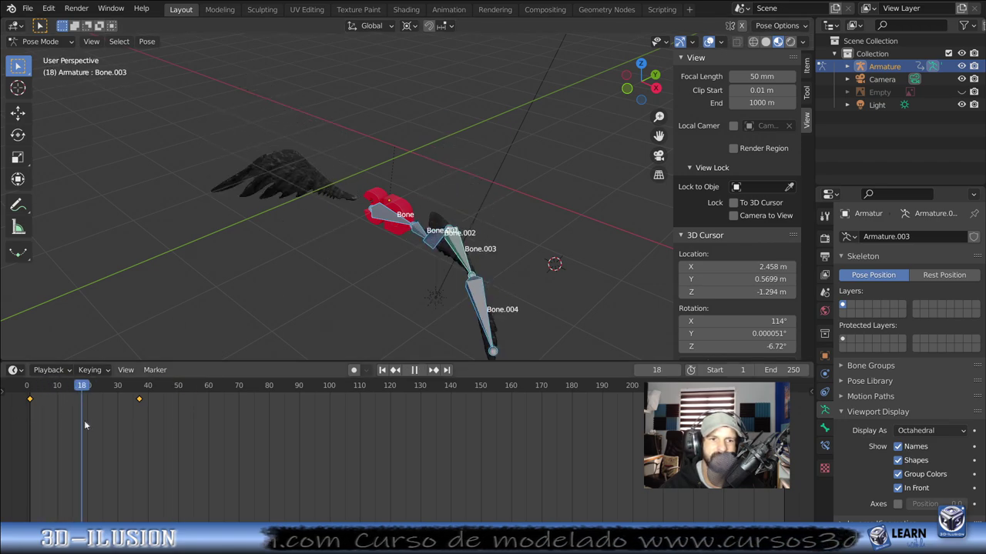
{"action": "middle_click_drag", "start_coordinate": [304, 225], "coordinate": [273, 150]}
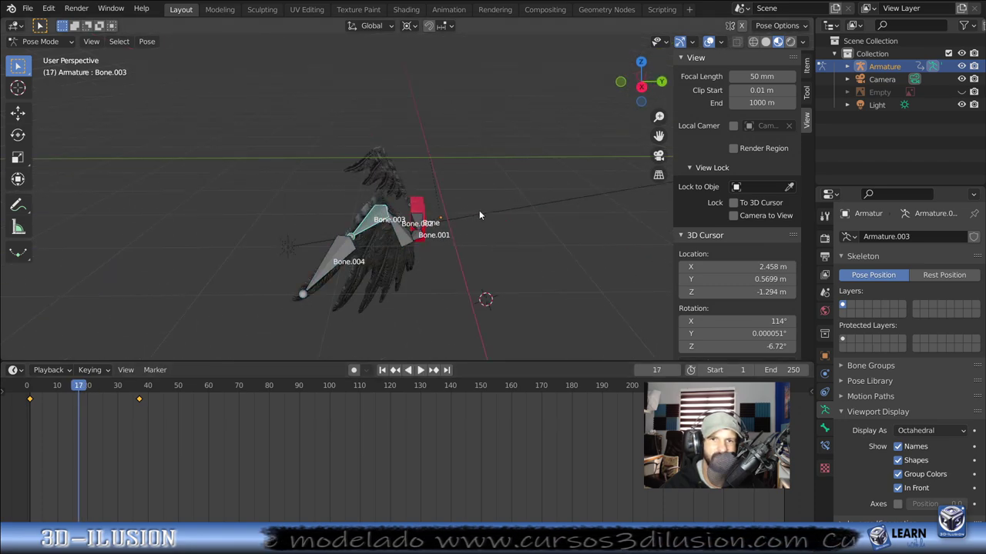
{"action": "left_click", "coordinate": [18, 113]}
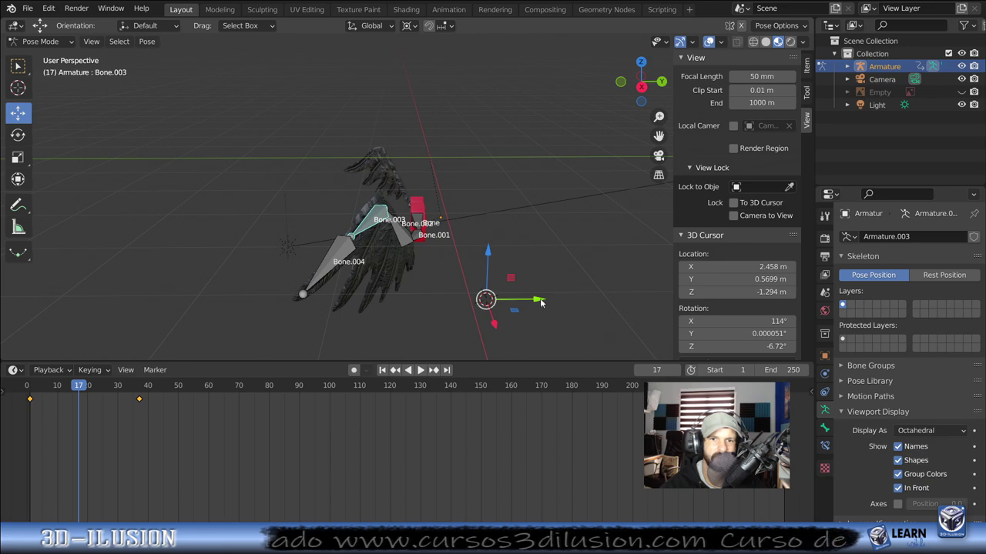
{"action": "key", "text": "r"}
{"action": "key", "text": "y"}
{"action": "key", "text": "Escape"}
{"action": "key", "text": "r"}
{"action": "key", "text": "y"}
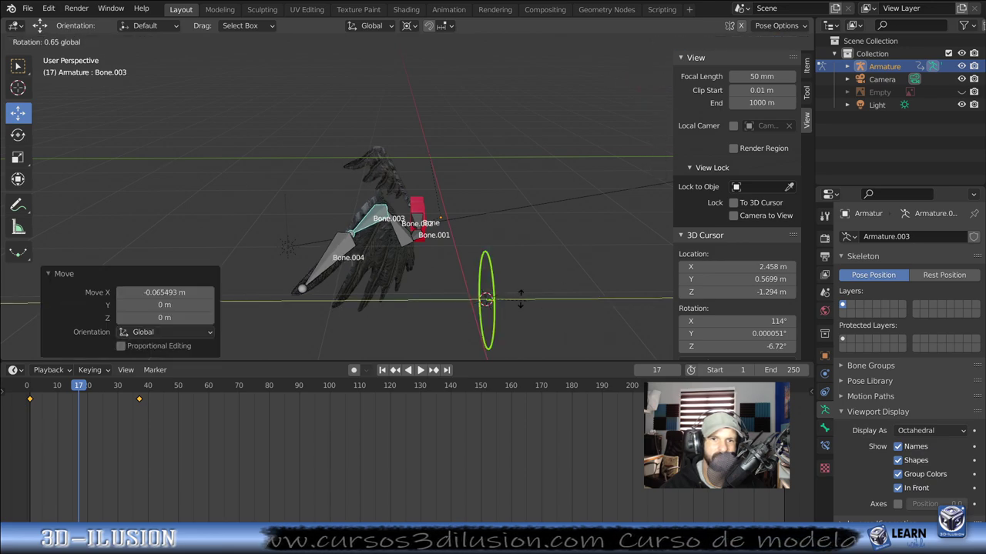
{"action": "key", "text": "Escape"}
Step: At frame 16, rotate the wing bones -21.7° and key Location & Rotation
{"action": "key", "text": "Left"}
{"action": "mouse_move", "coordinate": [557, 227]}
{"action": "middle_mouse_down"}
{"action": "mouse_move", "coordinate": [302, 245]}
{"action": "mouse_move", "coordinate": [253, 273]}
{"action": "mouse_move", "coordinate": [274, 252]}
{"action": "middle_mouse_up"}
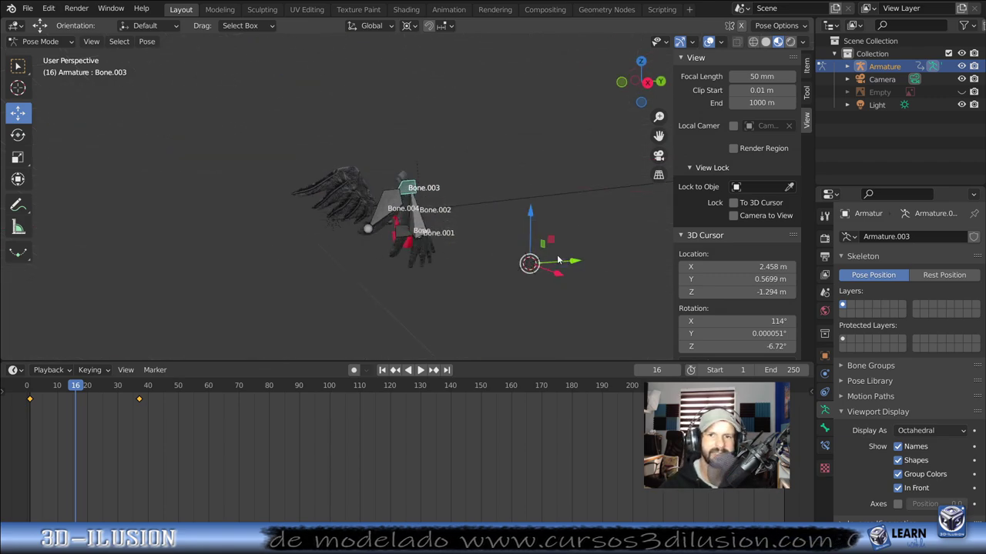
{"action": "mouse_move", "coordinate": [556, 260]}
{"action": "middle_mouse_down"}
{"action": "mouse_move", "coordinate": [340, 269]}
{"action": "mouse_move", "coordinate": [393, 291]}
{"action": "mouse_move", "coordinate": [421, 219]}
{"action": "middle_mouse_up"}
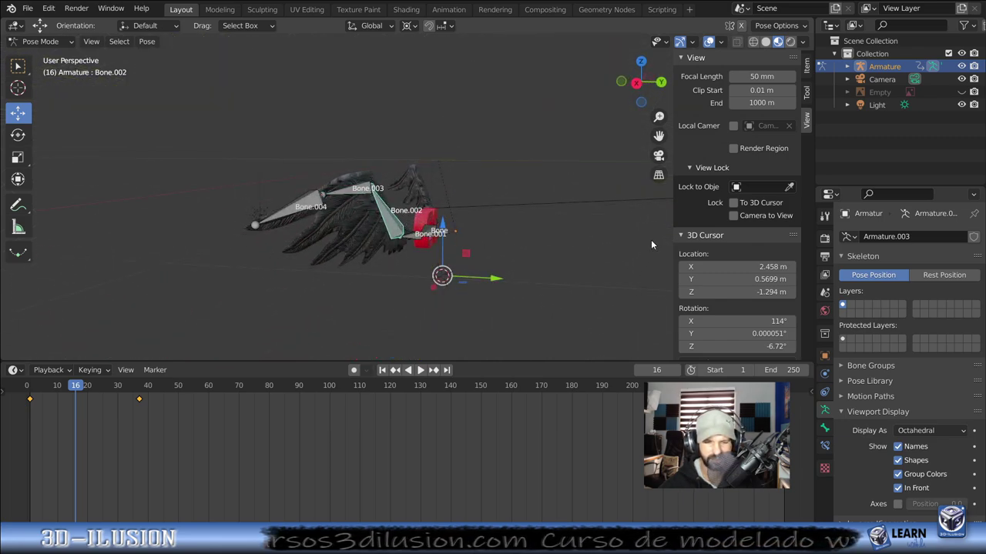
{"action": "key", "text": "r"}
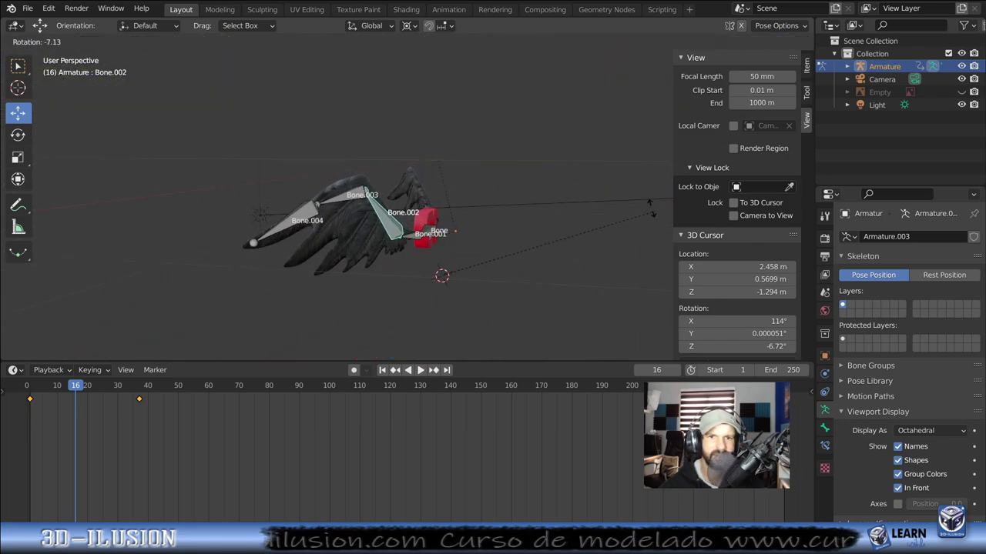
{"action": "left_click", "coordinate": [628, 168]}
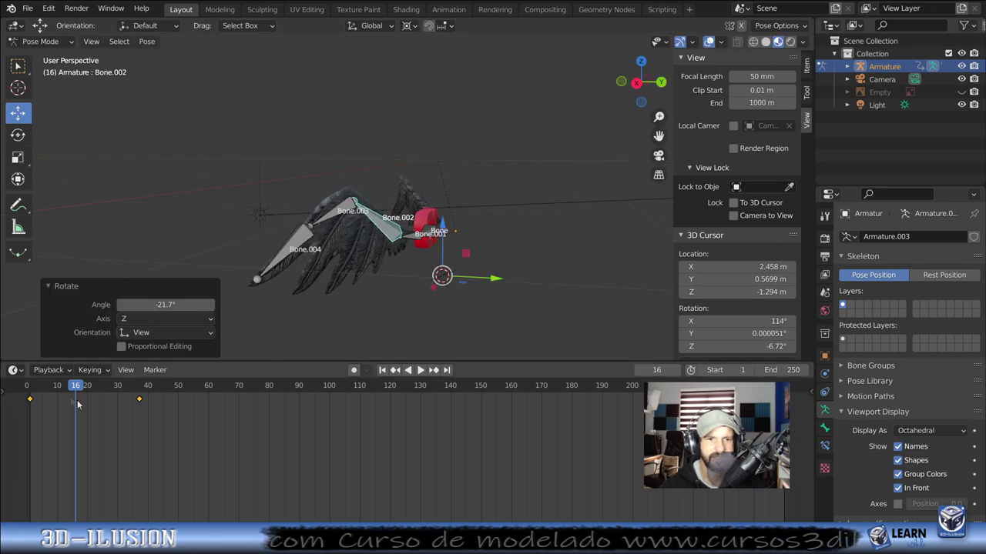
{"action": "key", "text": "i"}
{"action": "left_click", "coordinate": [431, 150]}
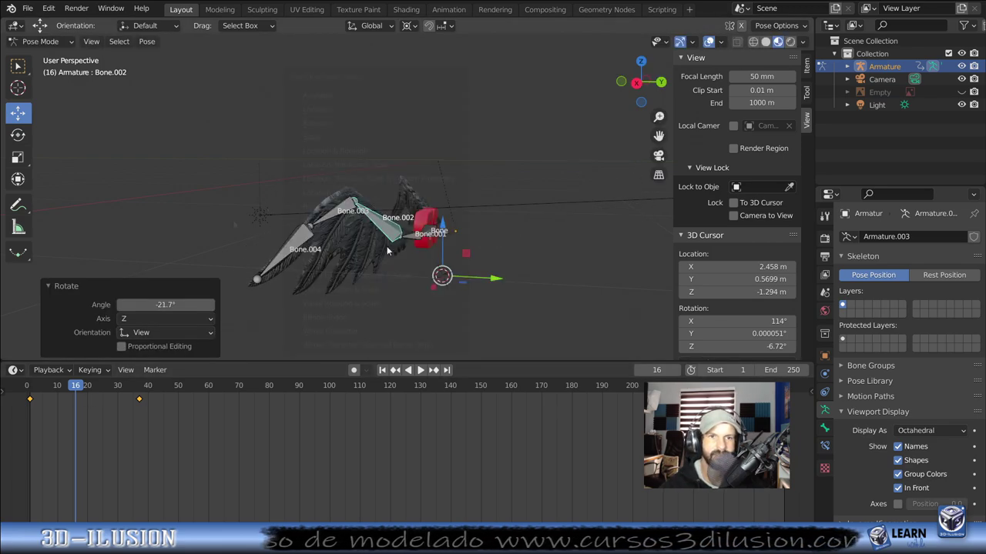
{"action": "key", "text": "i"}
{"action": "left_click", "coordinate": [551, 156]}
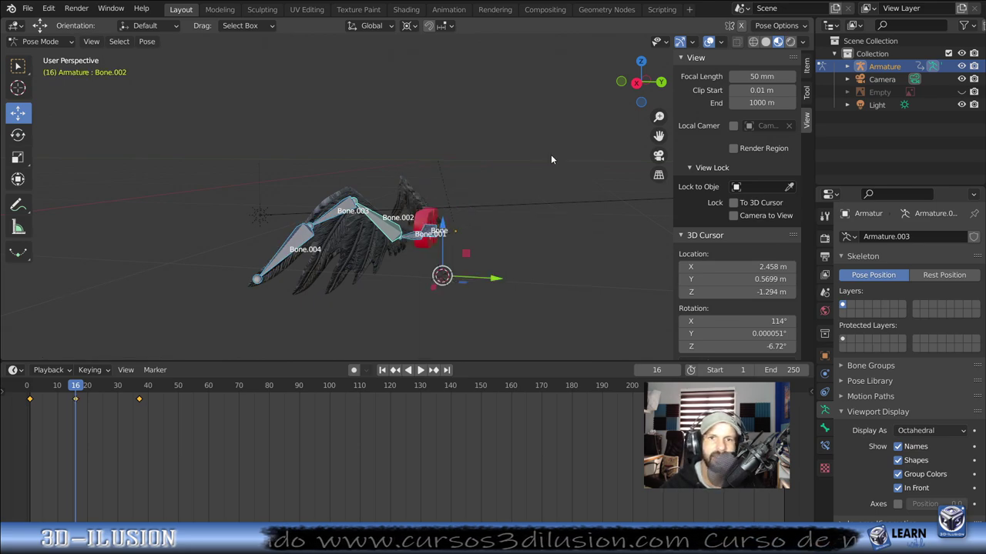
Step: Play the three-pose flap from the first frame and scrub back to frame 21
{"action": "left_click", "coordinate": [31, 417]}
{"action": "key", "text": "space"}
{"action": "middle_click_drag", "start_coordinate": [244, 223], "coordinate": [533, 206]}
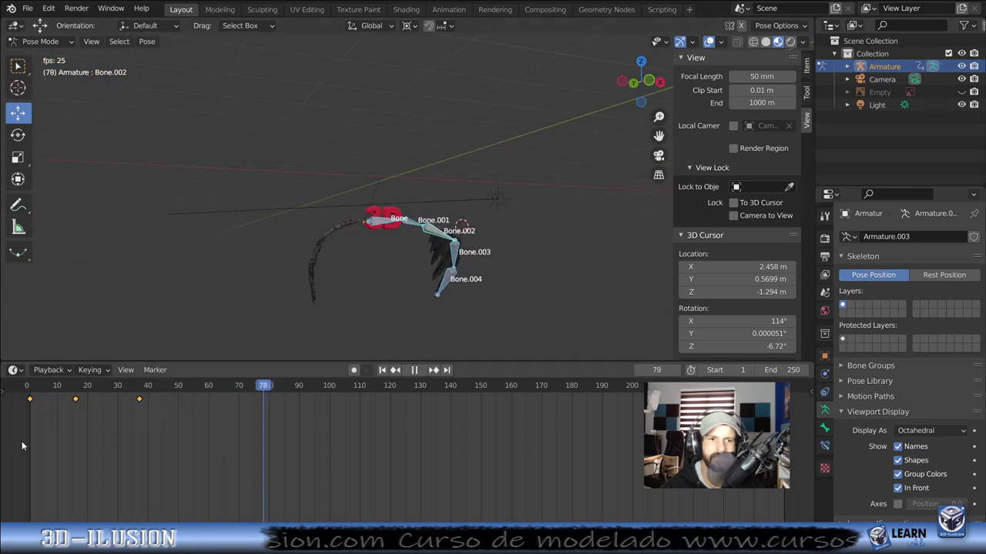
{"action": "left_click", "coordinate": [29, 412]}
{"action": "mouse_move", "coordinate": [59, 420]}
{"action": "left_mouse_down"}
{"action": "mouse_move", "coordinate": [83, 432]}
{"action": "mouse_move", "coordinate": [37, 431]}
{"action": "mouse_move", "coordinate": [141, 435]}
{"action": "mouse_move", "coordinate": [51, 438]}
{"action": "mouse_move", "coordinate": [116, 433]}
{"action": "mouse_move", "coordinate": [63, 423]}
{"action": "mouse_move", "coordinate": [138, 445]}
{"action": "mouse_move", "coordinate": [72, 435]}
{"action": "mouse_move", "coordinate": [108, 427]}
{"action": "mouse_move", "coordinate": [141, 443]}
{"action": "mouse_move", "coordinate": [127, 445]}
{"action": "mouse_move", "coordinate": [136, 456]}
{"action": "left_mouse_up"}
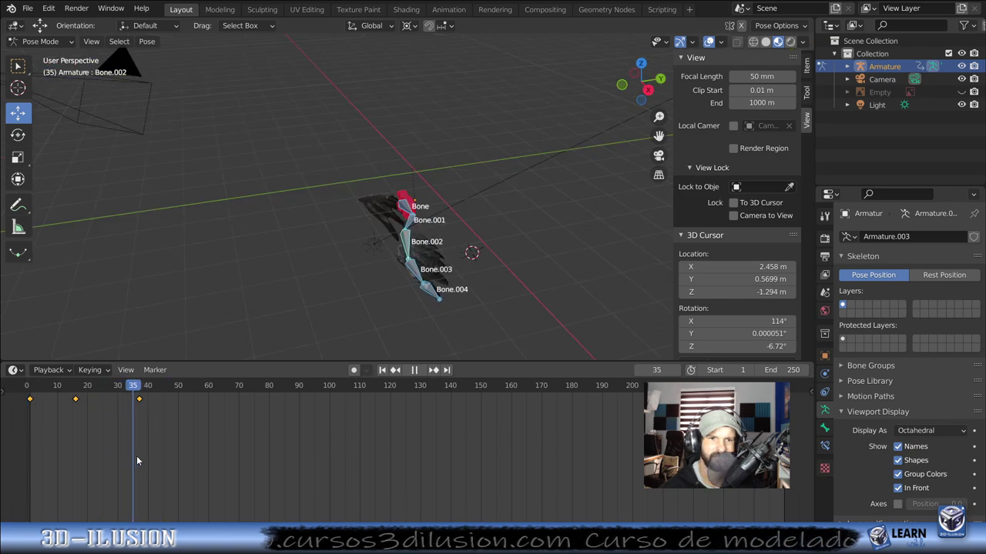
Step: At frame 37, rotate the Bone.002 chain 21.1° and key Location & Rotation
{"action": "middle_click_drag", "start_coordinate": [305, 224], "coordinate": [480, 208]}
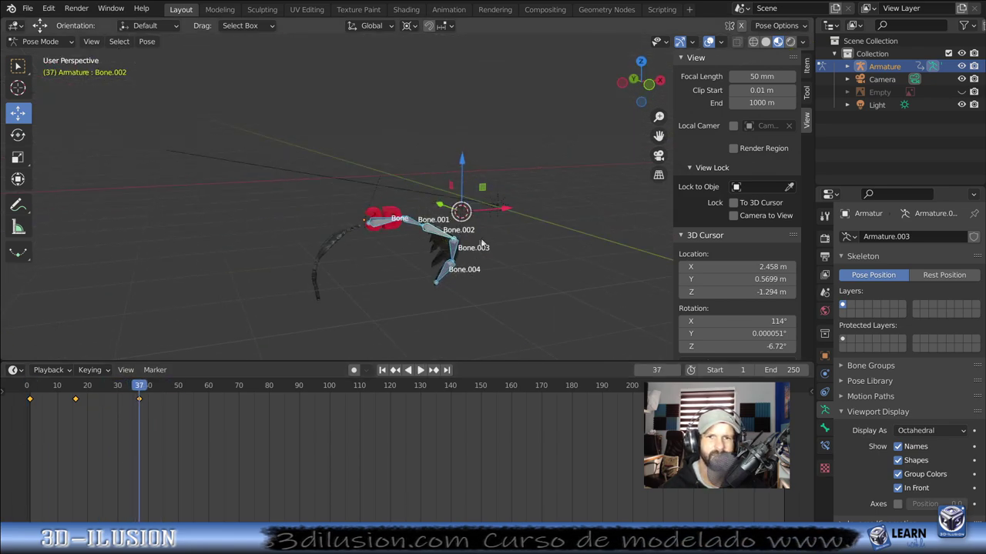
{"action": "middle_click_drag", "start_coordinate": [483, 243], "coordinate": [415, 161]}
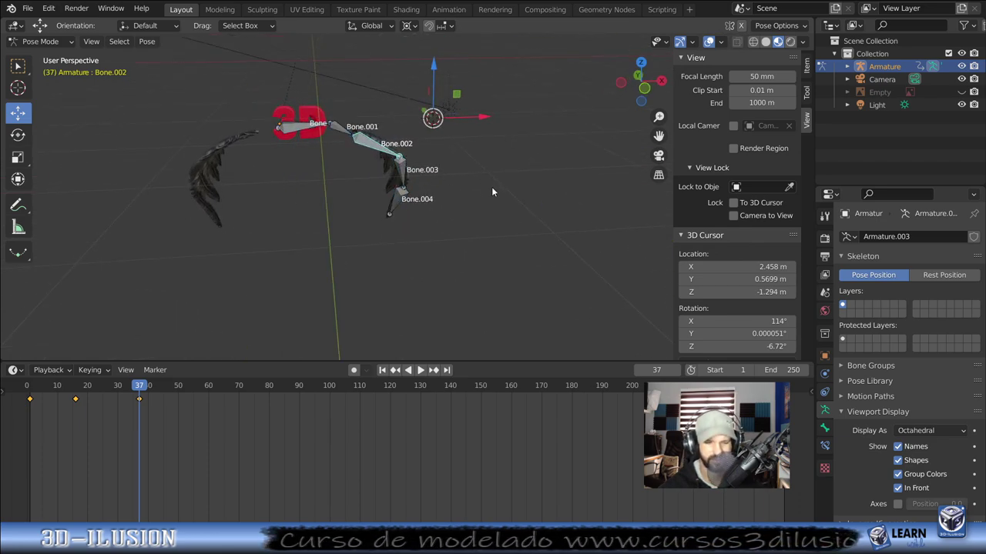
{"action": "key", "text": "r"}
{"action": "left_click", "coordinate": [467, 217]}
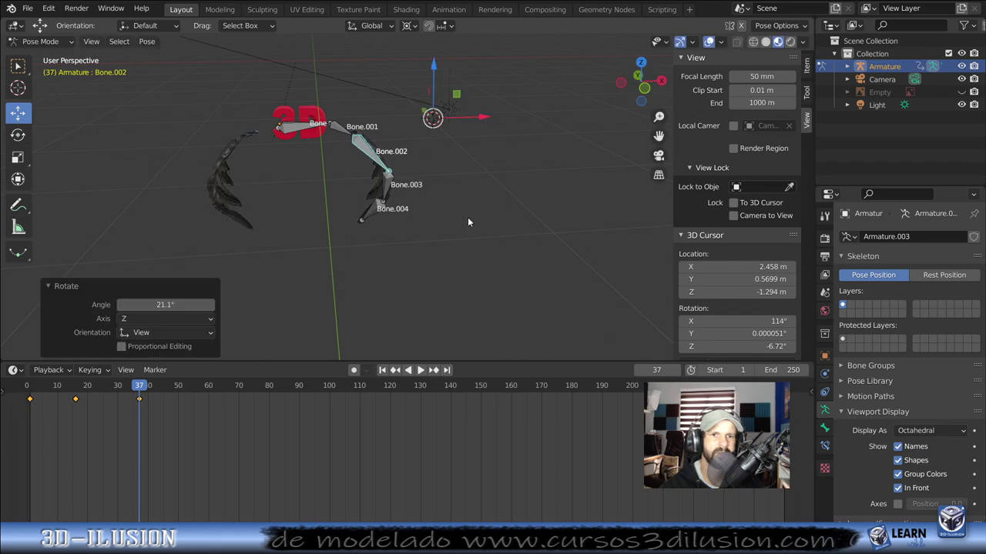
{"action": "middle_click_drag", "start_coordinate": [468, 217], "coordinate": [272, 224]}
{"action": "mouse_move", "coordinate": [211, 268]}
{"action": "middle_mouse_down"}
{"action": "mouse_move", "coordinate": [188, 292]}
{"action": "mouse_move", "coordinate": [236, 288]}
{"action": "mouse_move", "coordinate": [288, 251]}
{"action": "mouse_move", "coordinate": [341, 250]}
{"action": "mouse_move", "coordinate": [303, 274]}
{"action": "middle_mouse_up"}
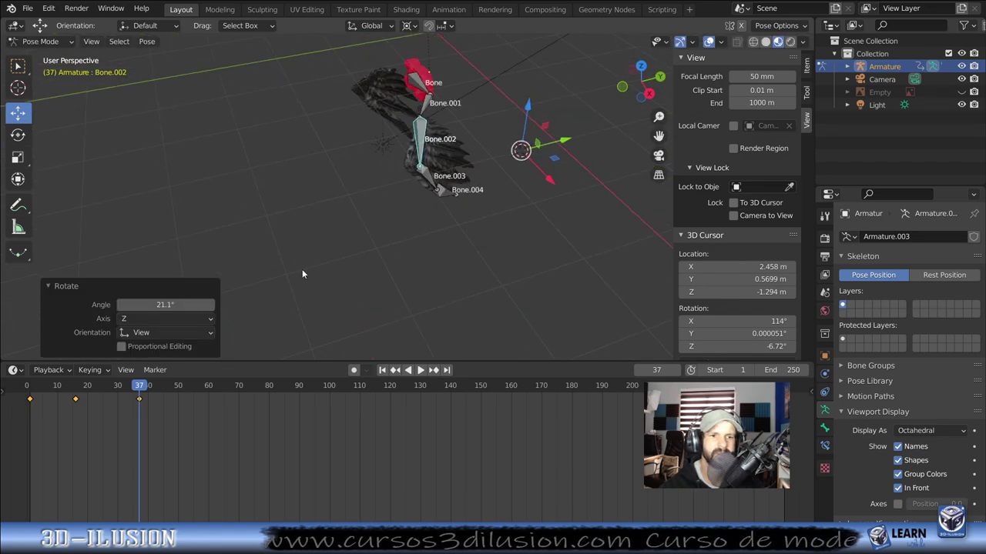
{"action": "key", "text": "i"}
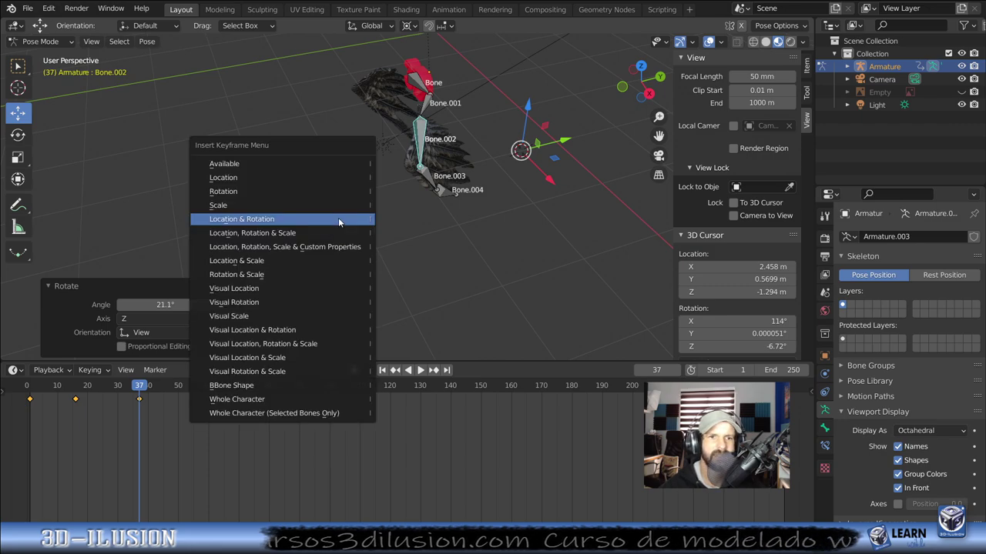
{"action": "left_click", "coordinate": [338, 219]}
Step: Compare frames 0 and 36, re-key frame 37, then play from the start with bones hidden
{"action": "left_click", "coordinate": [26, 430]}
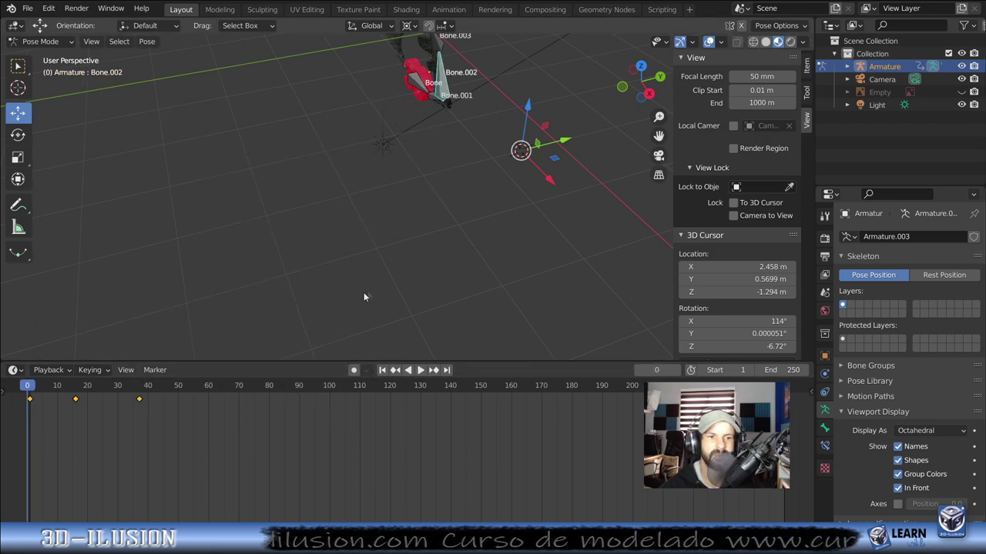
{"action": "left_click", "coordinate": [139, 421]}
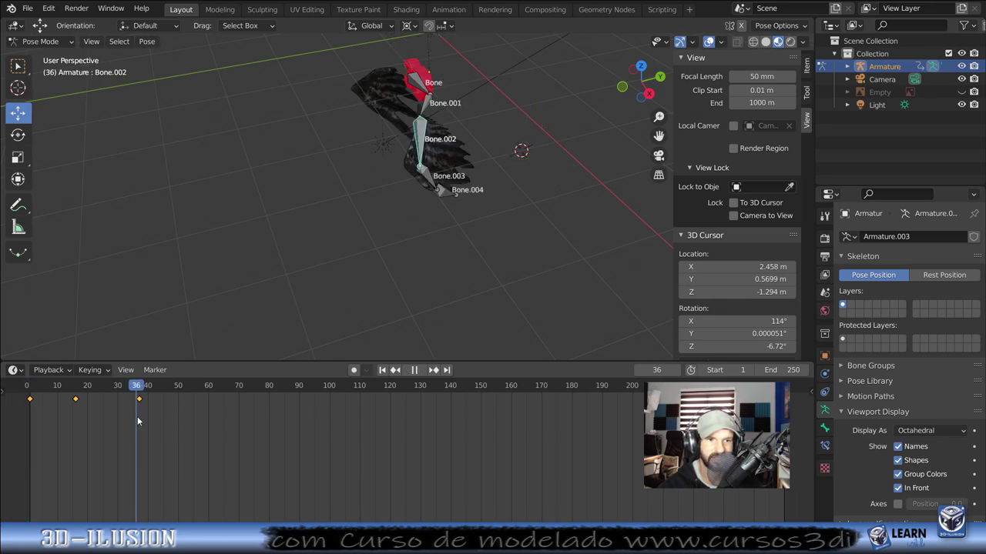
{"action": "key", "text": "Escape"}
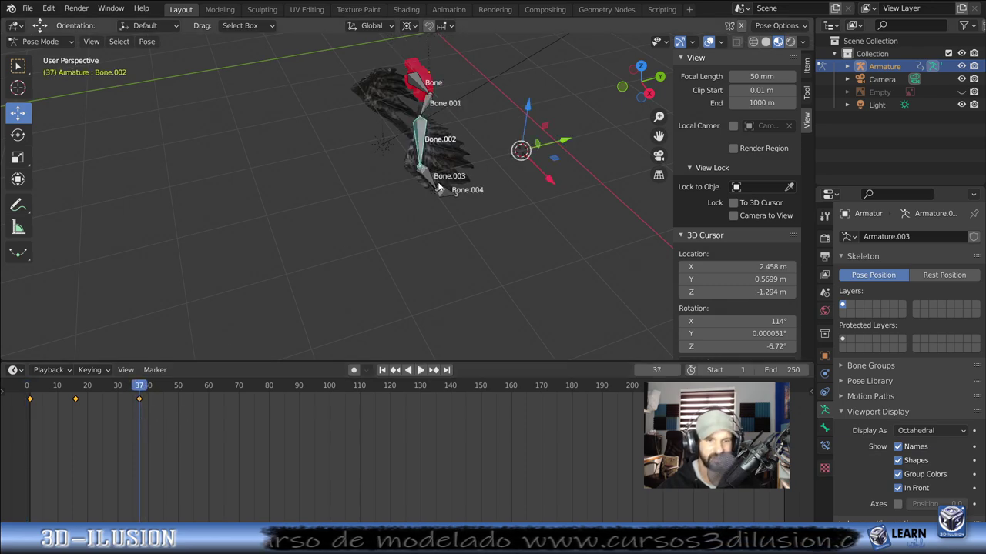
{"action": "key", "text": "i"}
{"action": "left_click", "coordinate": [437, 183]}
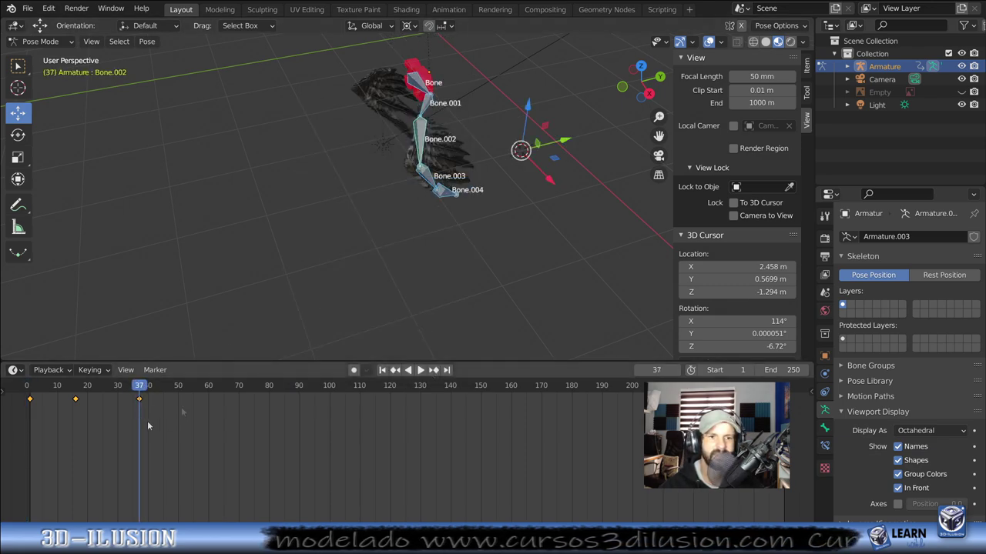
{"action": "left_click", "coordinate": [32, 416]}
{"action": "key", "text": "space"}
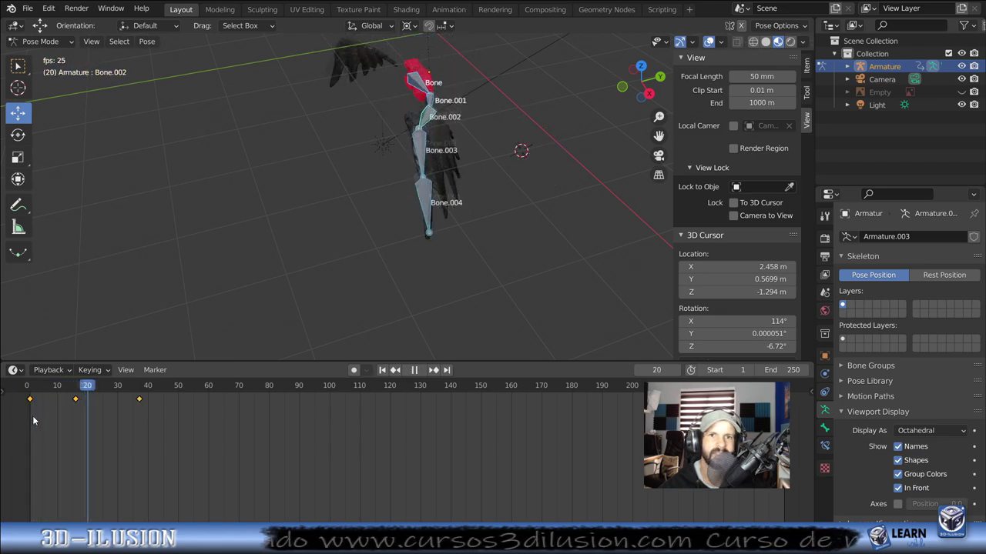
{"action": "left_click", "coordinate": [851, 306]}
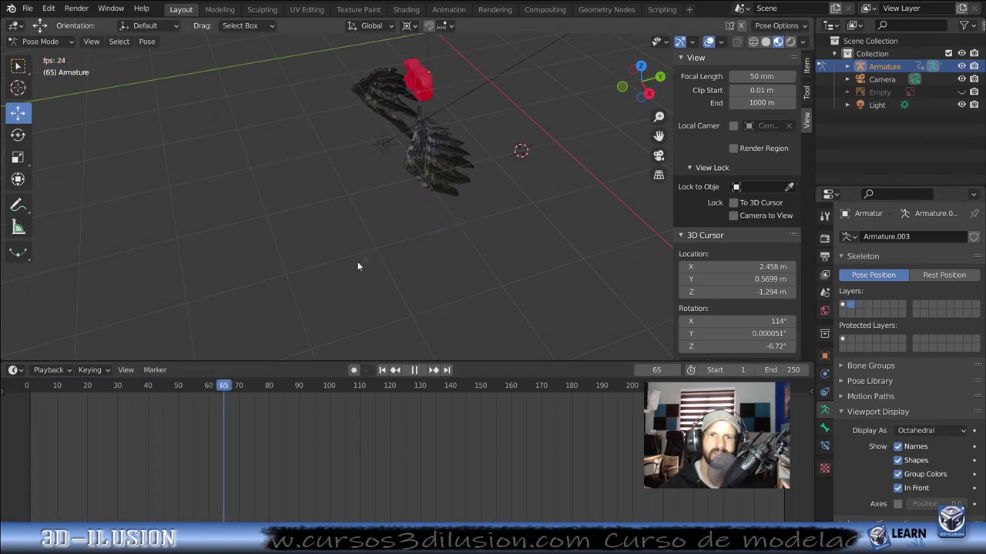
Step: Replay the flap from near the start, orbiting around the flapping wings
{"action": "left_click", "coordinate": [27, 439]}
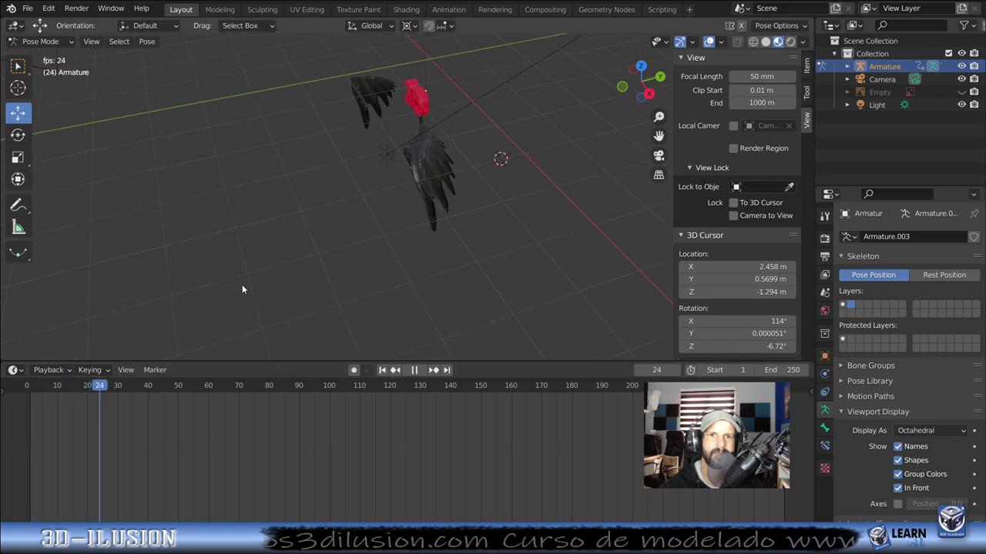
{"action": "left_click", "coordinate": [63, 453]}
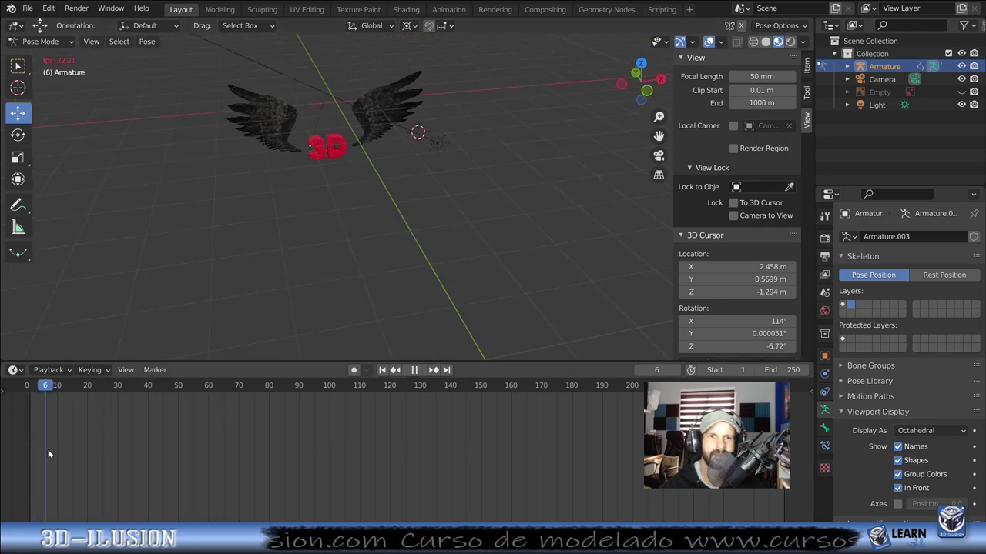
{"action": "key", "text": "space"}
{"action": "key", "text": "space"}
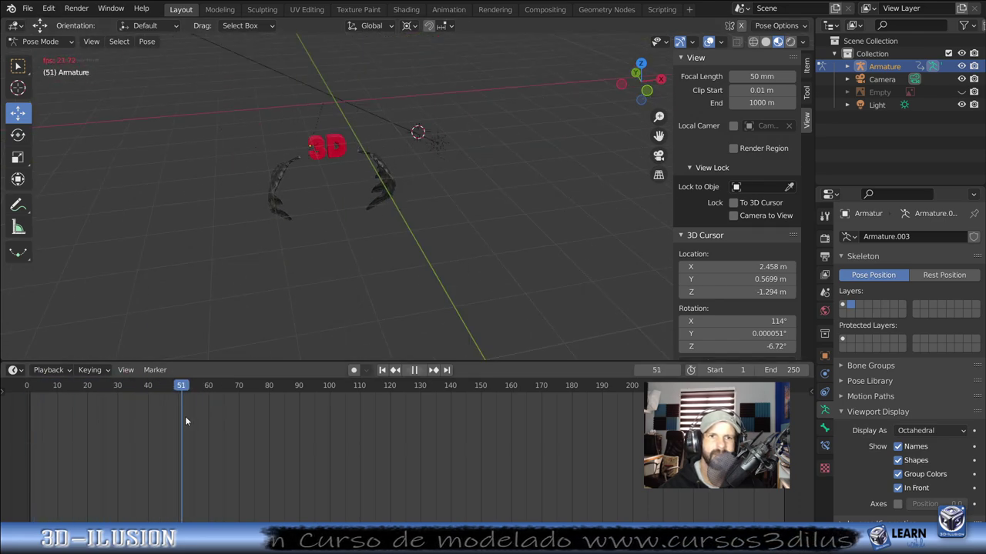
{"action": "left_click", "coordinate": [26, 425]}
{"action": "left_click_drag", "start_coordinate": [99, 433], "coordinate": [35, 433]}
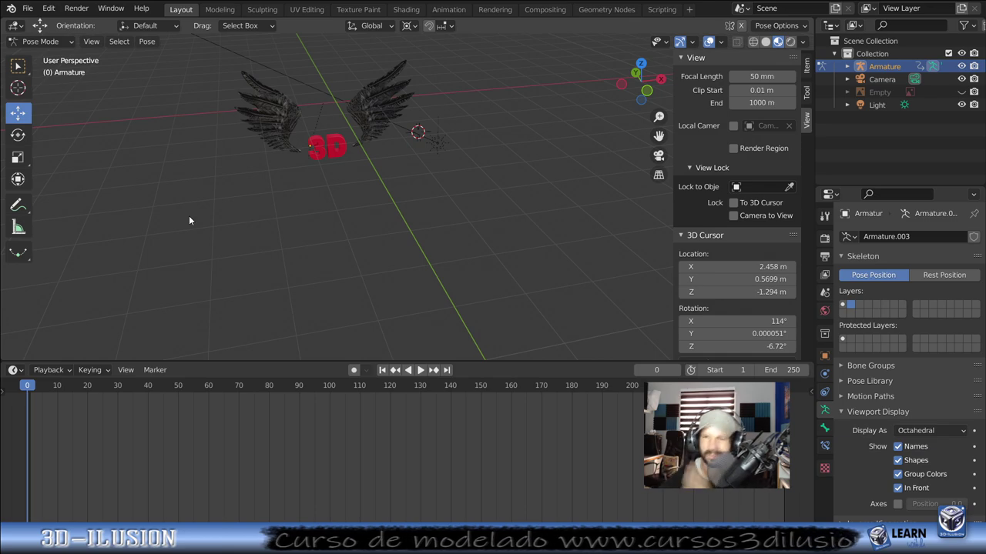
{"action": "mouse_move", "coordinate": [396, 97]}
{"action": "middle_mouse_down"}
{"action": "mouse_move", "coordinate": [355, 107]}
{"action": "mouse_move", "coordinate": [379, 87]}
{"action": "mouse_move", "coordinate": [286, 121]}
{"action": "mouse_move", "coordinate": [463, 75]}
{"action": "mouse_move", "coordinate": [376, 61]}
{"action": "mouse_move", "coordinate": [336, 361]}
{"action": "mouse_move", "coordinate": [322, 350]}
{"action": "middle_mouse_up"}
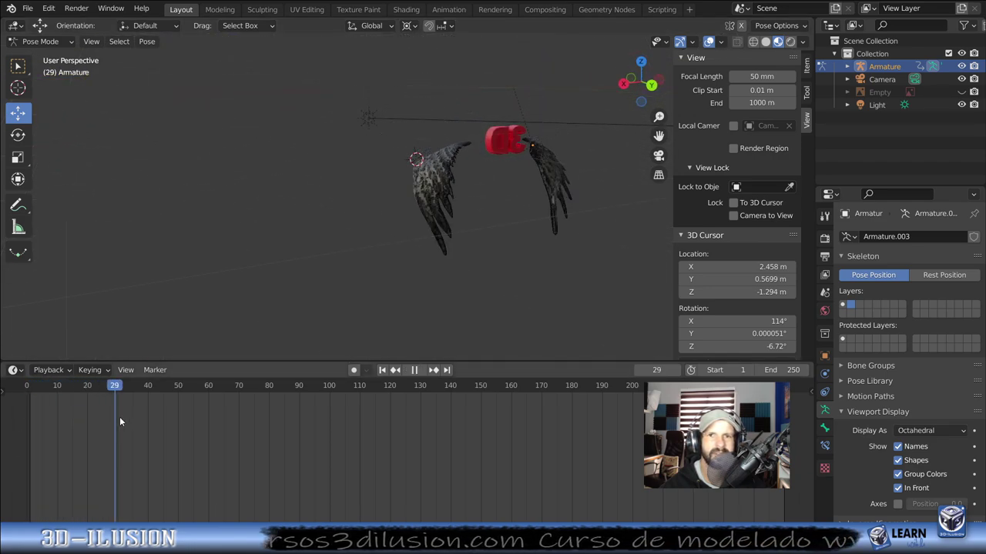
Step: Stop playback at frame 10 and show the armature bones again
{"action": "left_click_drag", "start_coordinate": [113, 421], "coordinate": [56, 409]}
{"action": "key", "text": "space"}
{"action": "middle_click_drag", "start_coordinate": [361, 196], "coordinate": [455, 198]}
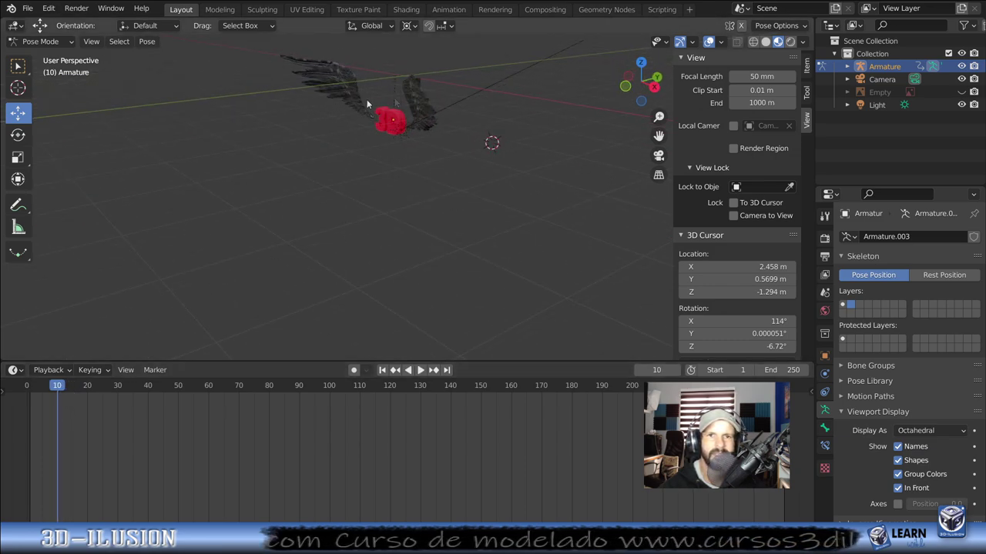
{"action": "left_click", "coordinate": [844, 305]}
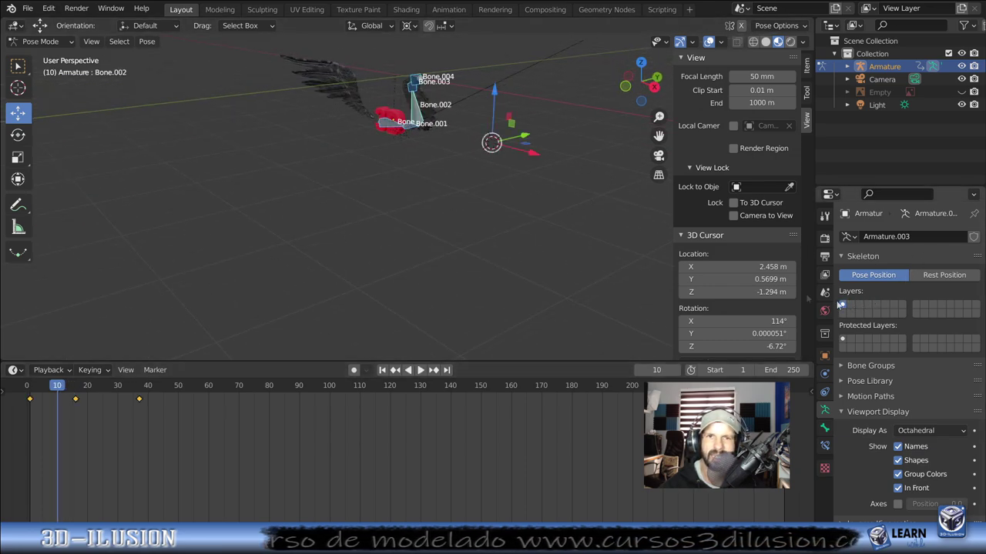
Step: At frame 1, rotate the Bone.002 chain -23.3° the other way
{"action": "key", "text": "shift+Left"}
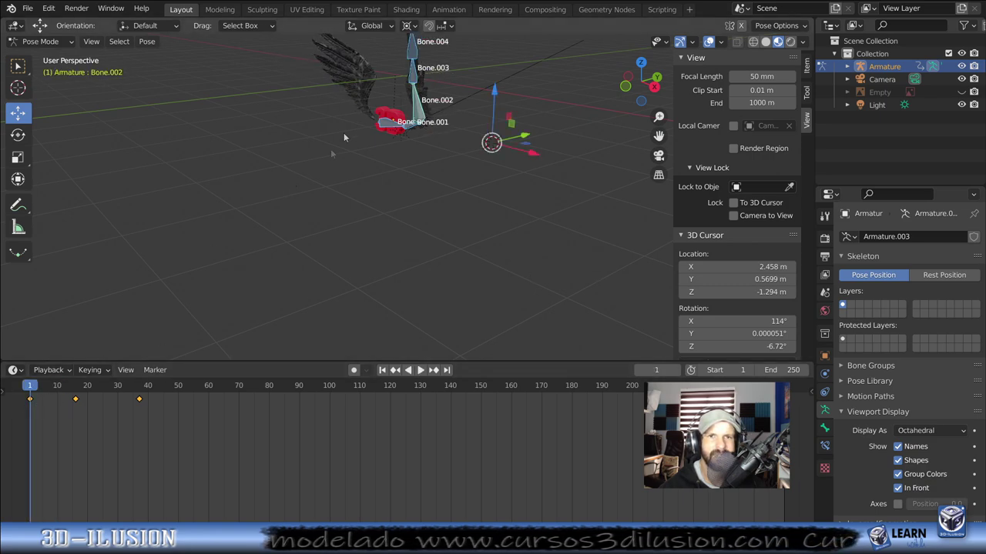
{"action": "middle_click_drag", "start_coordinate": [330, 149], "coordinate": [490, 111]}
{"action": "scroll", "coordinate": [490, 112], "scroll_direction": "up", "scroll_amount": 3}
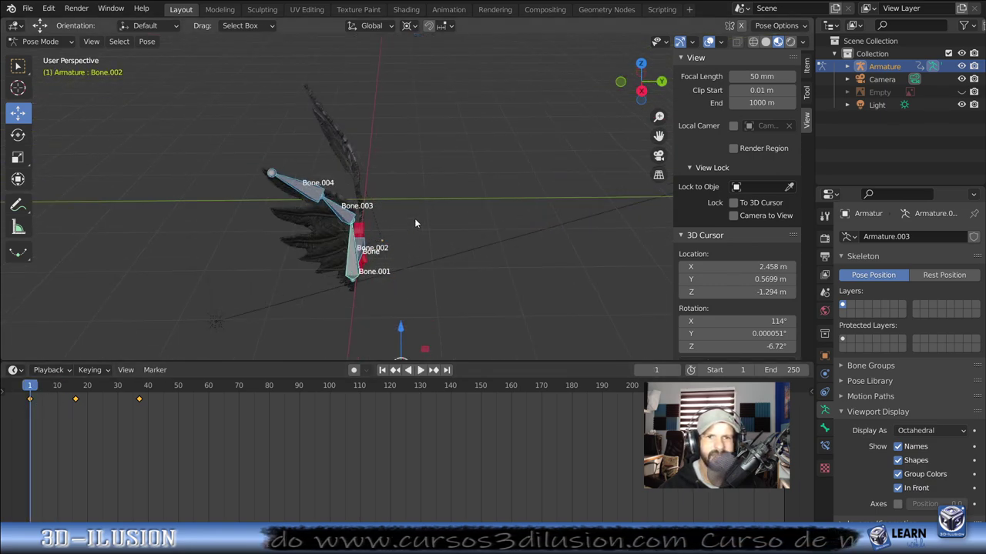
{"action": "scroll", "coordinate": [414, 218], "scroll_direction": "up", "scroll_amount": 3}
{"action": "mouse_move", "coordinate": [309, 237]}
{"action": "middle_mouse_down"}
{"action": "mouse_move", "coordinate": [271, 217]}
{"action": "mouse_move", "coordinate": [310, 260]}
{"action": "middle_mouse_up"}
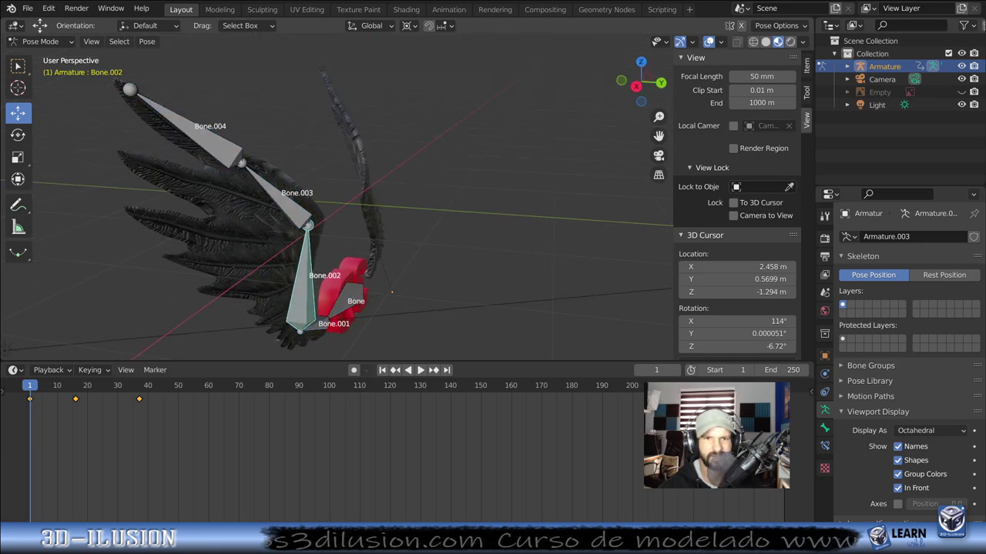
{"action": "key", "text": "r"}
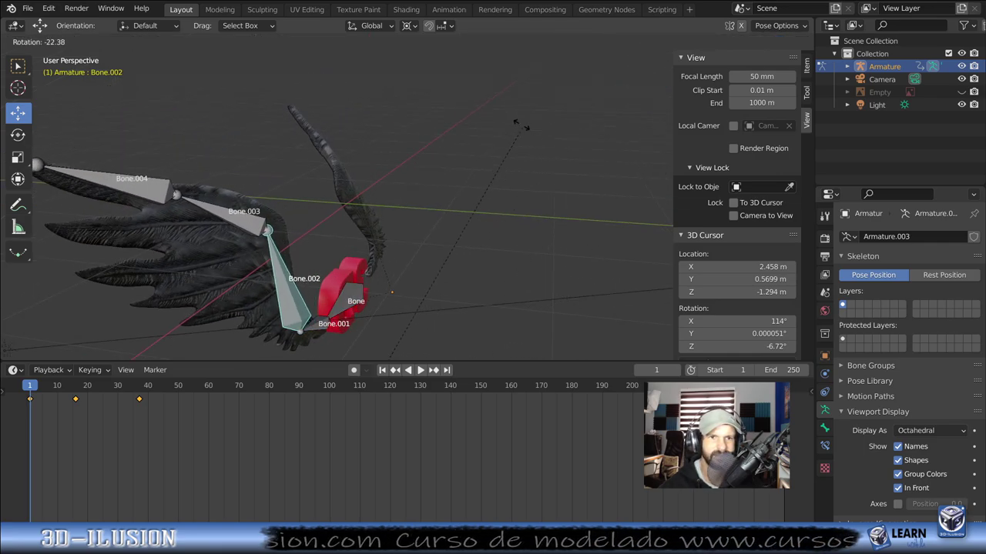
{"action": "left_click", "coordinate": [519, 125]}
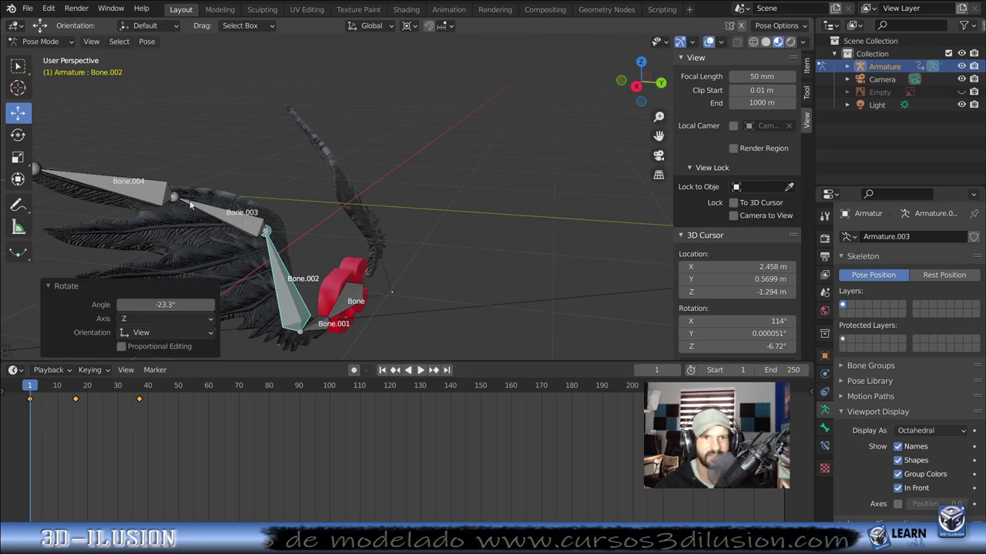
Step: Key Location & Rotation for all bones at frame 1 and play the flap
{"action": "key", "text": "a"}
{"action": "key", "text": "i"}
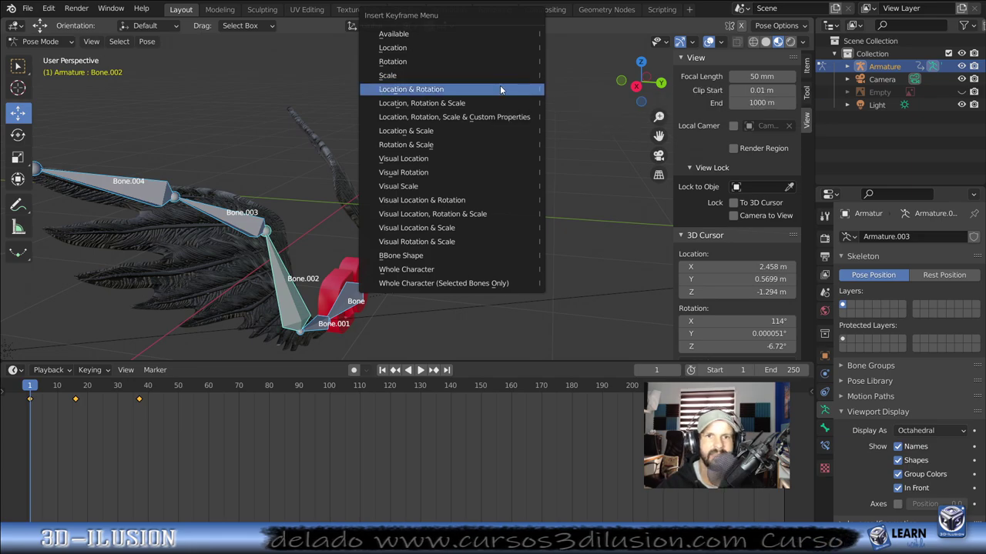
{"action": "left_click", "coordinate": [500, 89]}
{"action": "key", "text": "space"}
{"action": "key", "text": "space"}
{"action": "middle_click_drag", "start_coordinate": [215, 245], "coordinate": [22, 87]}
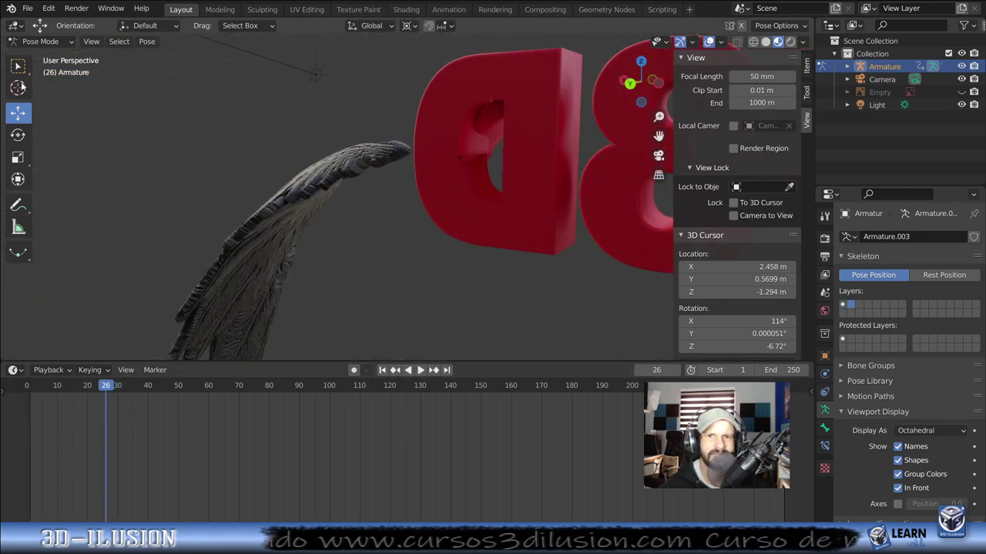
Step: Scrub and briefly play the flap, then orbit toward the red 3D letters
{"action": "left_click_drag", "start_coordinate": [43, 400], "coordinate": [48, 412]}
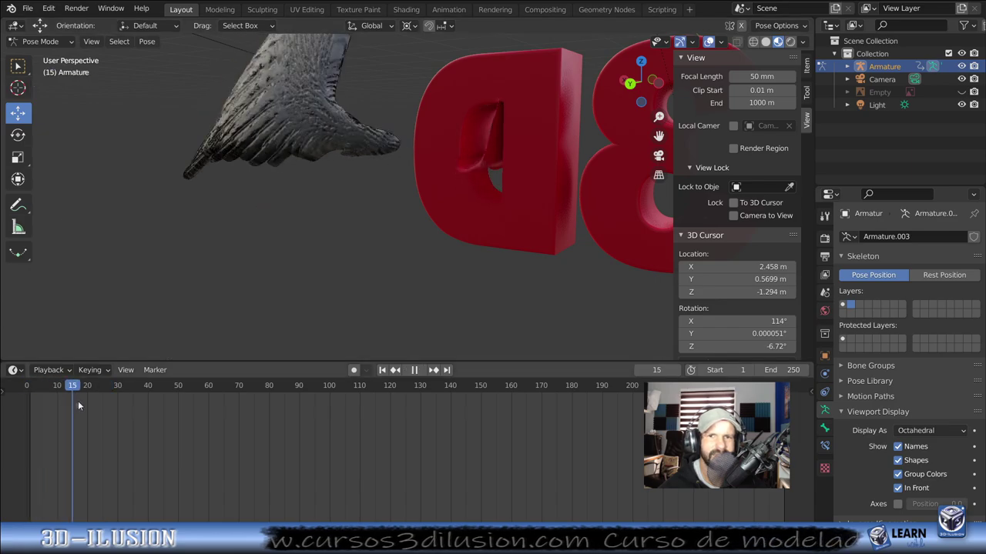
{"action": "key", "text": "space"}
{"action": "key", "text": "Escape"}
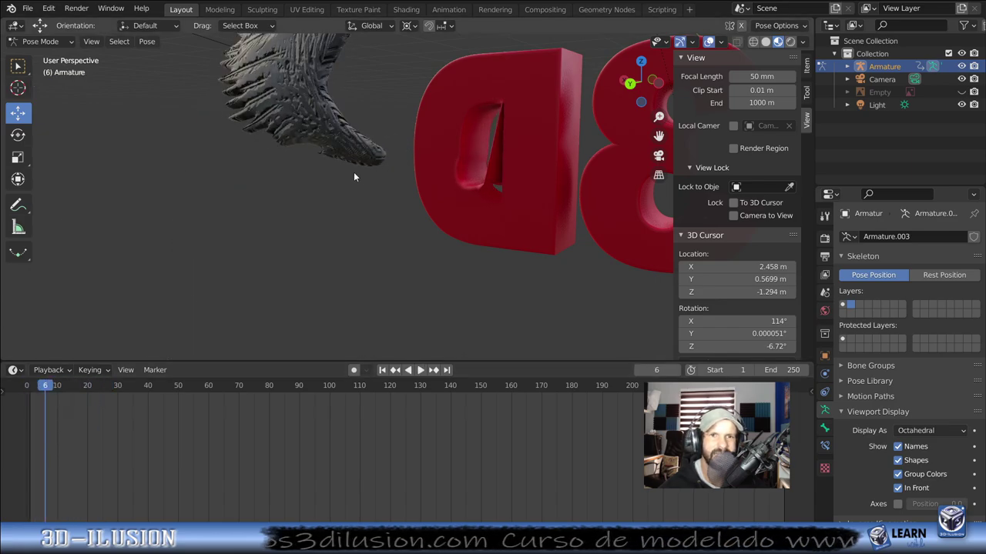
{"action": "scroll", "coordinate": [354, 171], "scroll_direction": "down", "scroll_amount": 5}
{"action": "mouse_move", "coordinate": [510, 187]}
{"action": "middle_mouse_down"}
{"action": "mouse_move", "coordinate": [491, 151]}
{"action": "mouse_move", "coordinate": [336, 136]}
{"action": "mouse_move", "coordinate": [357, 243]}
{"action": "mouse_move", "coordinate": [271, 206]}
{"action": "middle_mouse_up"}
{"action": "scroll", "coordinate": [338, 137], "scroll_direction": "up", "scroll_amount": 3}
{"action": "scroll", "coordinate": [356, 242], "scroll_direction": "up", "scroll_amount": 3}
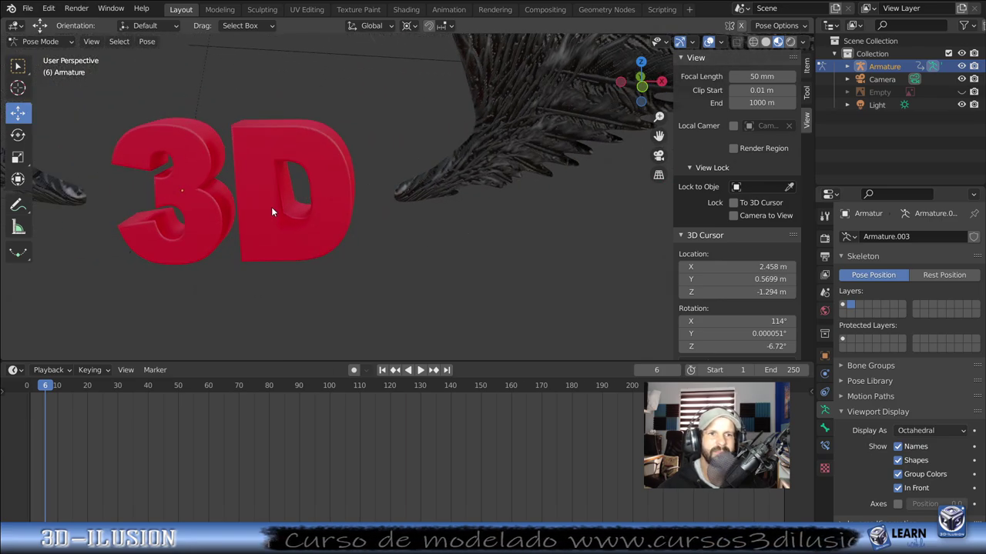
Step: Return the armature from Edit Mode to Pose Mode, show the bones, then switch to Object Mode
{"action": "key", "text": "Tab"}
{"action": "scroll", "coordinate": [436, 220], "scroll_direction": "down", "scroll_amount": 2}
{"action": "middle_click_drag", "start_coordinate": [437, 216], "coordinate": [202, 73]}
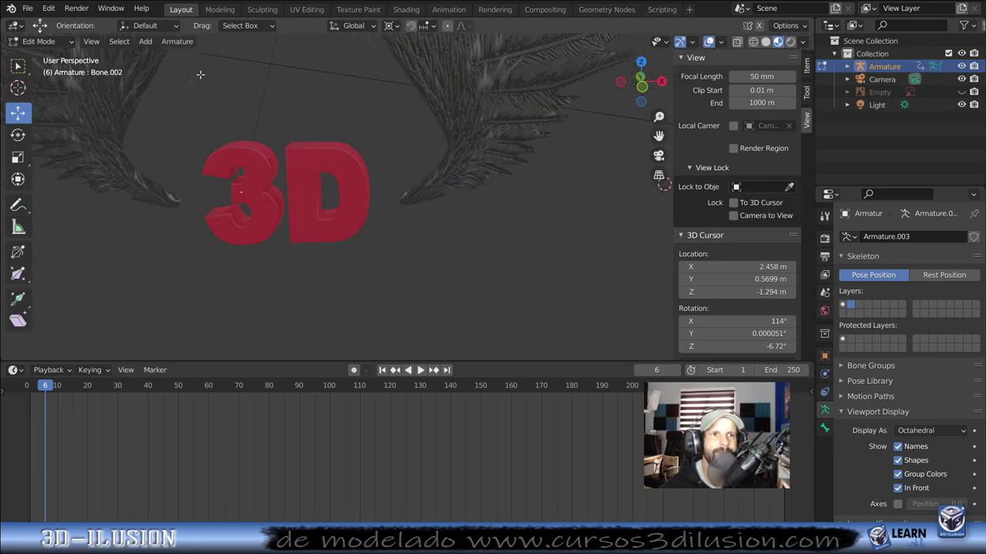
{"action": "left_click", "coordinate": [11, 44]}
{"action": "key", "text": "Tab"}
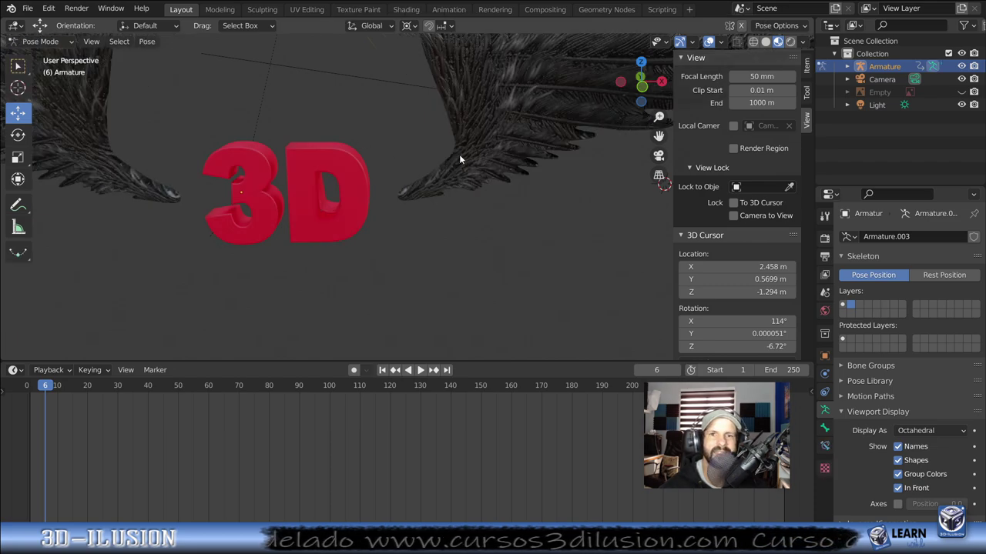
{"action": "left_click", "coordinate": [310, 196]}
{"action": "left_click", "coordinate": [40, 42]}
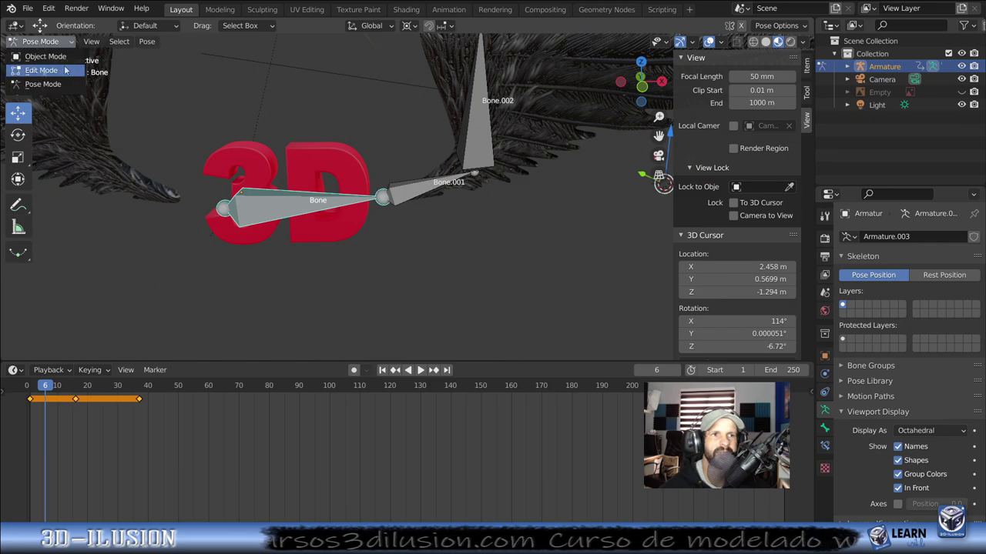
{"action": "left_click", "coordinate": [46, 56]}
{"action": "left_click", "coordinate": [284, 145]}
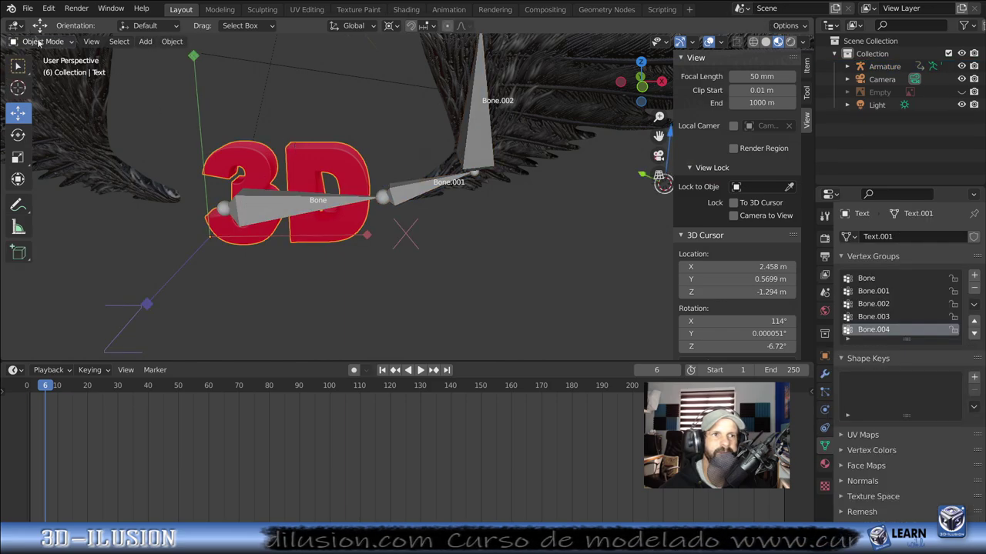
Step: Inspect the text's bone weights in Weight Paint, checking Bone.001, and pick the Subtract brush
{"action": "left_click", "coordinate": [38, 42]}
{"action": "left_click", "coordinate": [42, 108]}
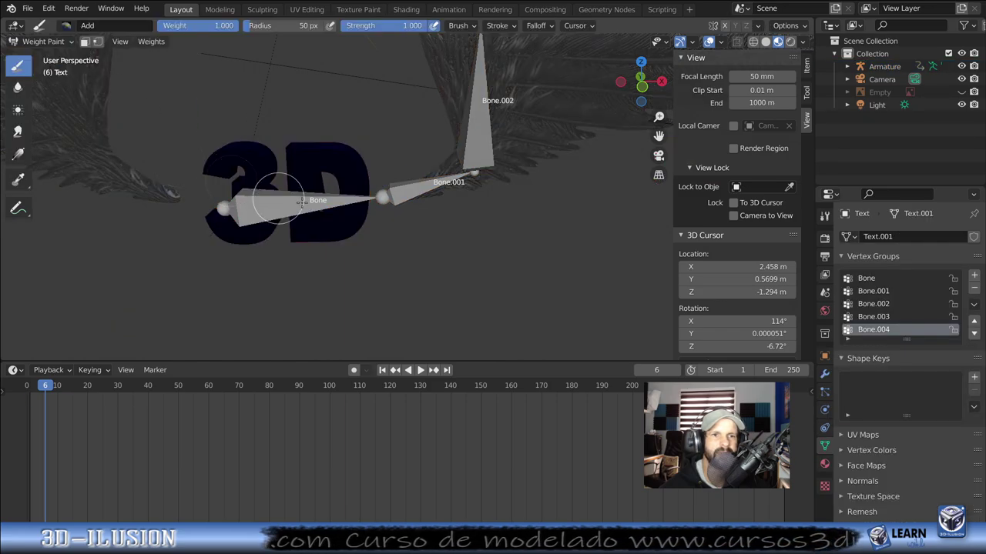
{"action": "mouse_move", "coordinate": [301, 201]}
{"action": "middle_mouse_down"}
{"action": "mouse_move", "coordinate": [389, 214]}
{"action": "mouse_move", "coordinate": [297, 164]}
{"action": "mouse_move", "coordinate": [341, 193]}
{"action": "mouse_move", "coordinate": [427, 219]}
{"action": "mouse_move", "coordinate": [500, 216]}
{"action": "mouse_move", "coordinate": [434, 203]}
{"action": "mouse_move", "coordinate": [462, 216]}
{"action": "middle_mouse_up"}
{"action": "left_click", "coordinate": [428, 220], "text": "ctrl"}
{"action": "left_click", "coordinate": [874, 292]}
{"action": "left_click", "coordinate": [55, 24]}
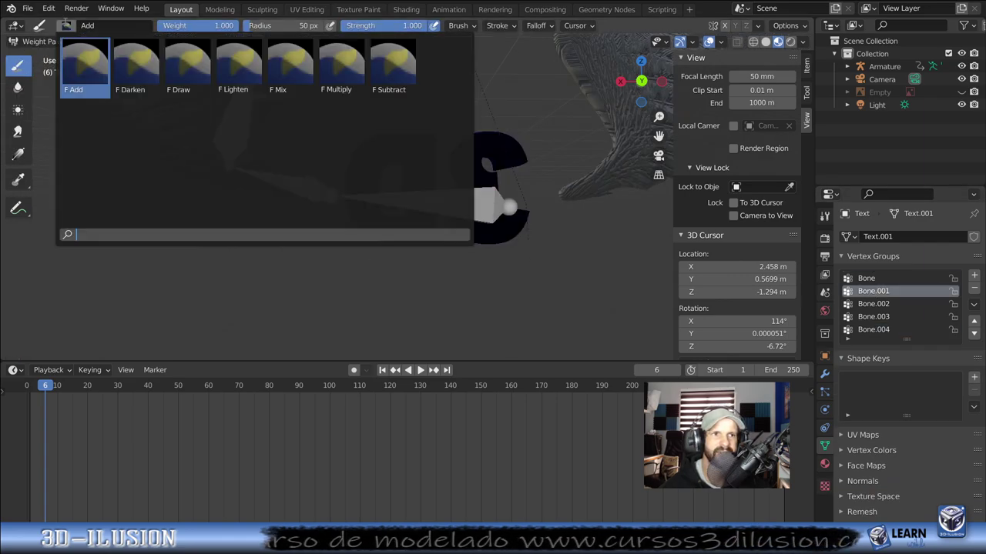
{"action": "left_click", "coordinate": [393, 68]}
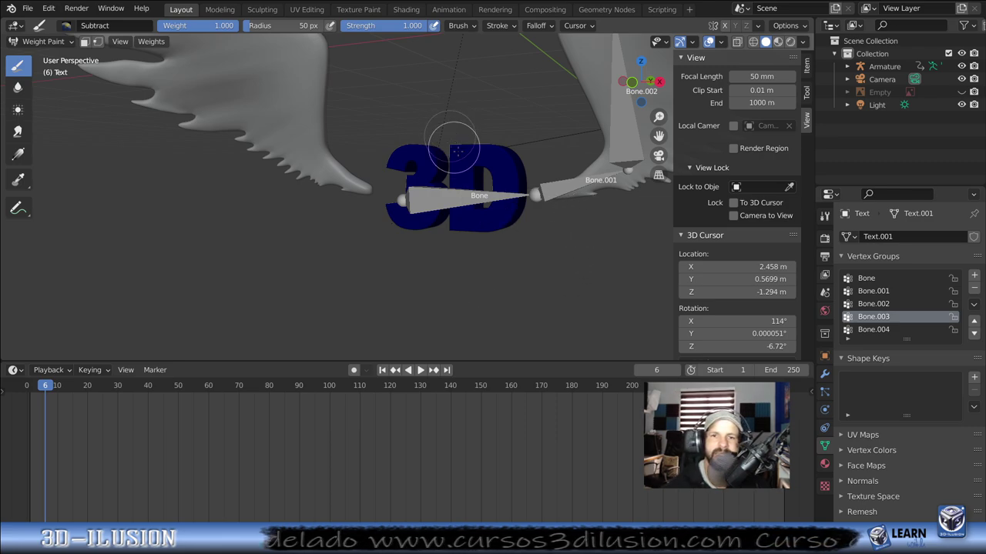
Step: Return to Object Mode and select the wing armature
{"action": "left_click", "coordinate": [43, 41]}
{"action": "left_click", "coordinate": [39, 58]}
{"action": "middle_click_drag", "start_coordinate": [154, 192], "coordinate": [513, 178]}
{"action": "left_click", "coordinate": [519, 168]}
{"action": "left_click", "coordinate": [38, 42]}
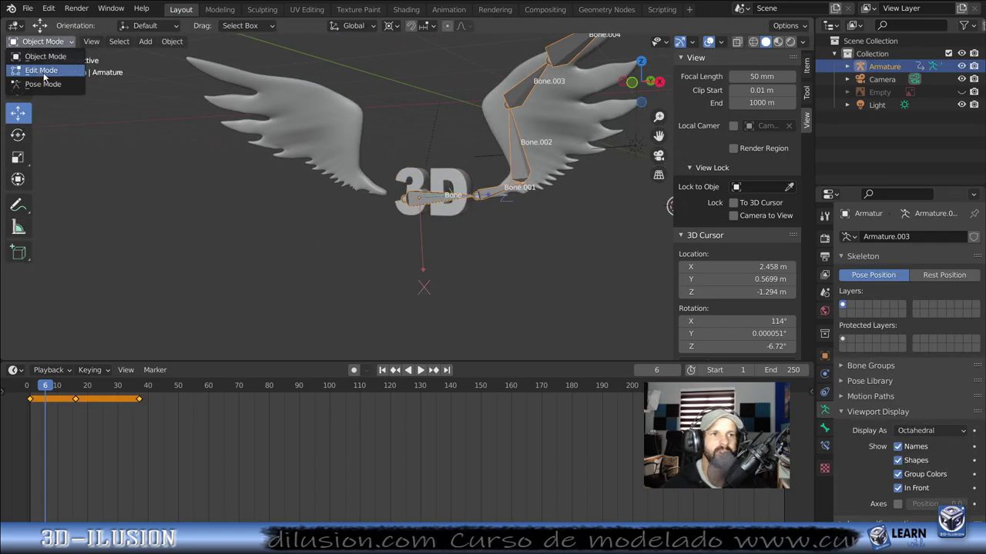
Step: Put the armature in Pose Mode, play the flap, and switch to Material Preview shading
{"action": "left_click", "coordinate": [46, 82]}
{"action": "key", "text": "space"}
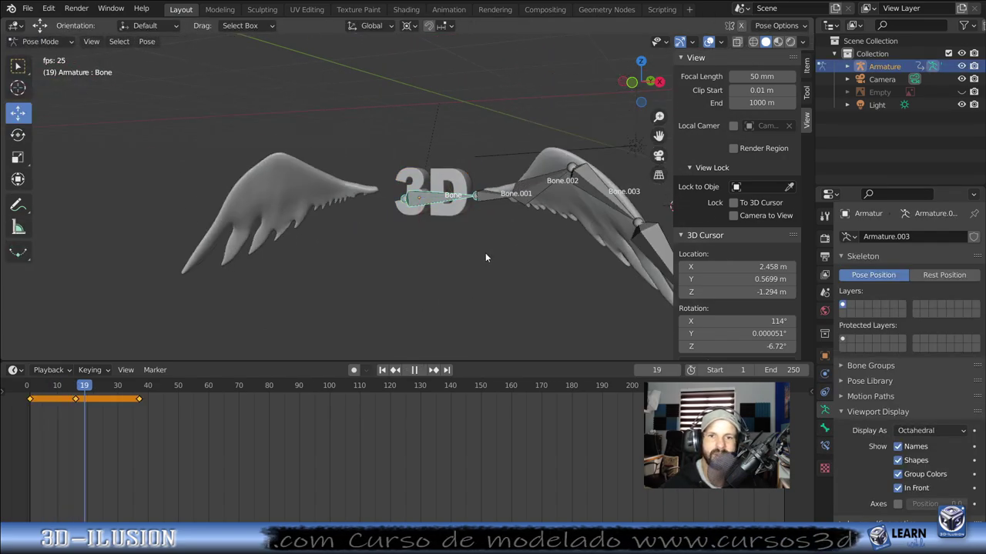
{"action": "key", "text": "space"}
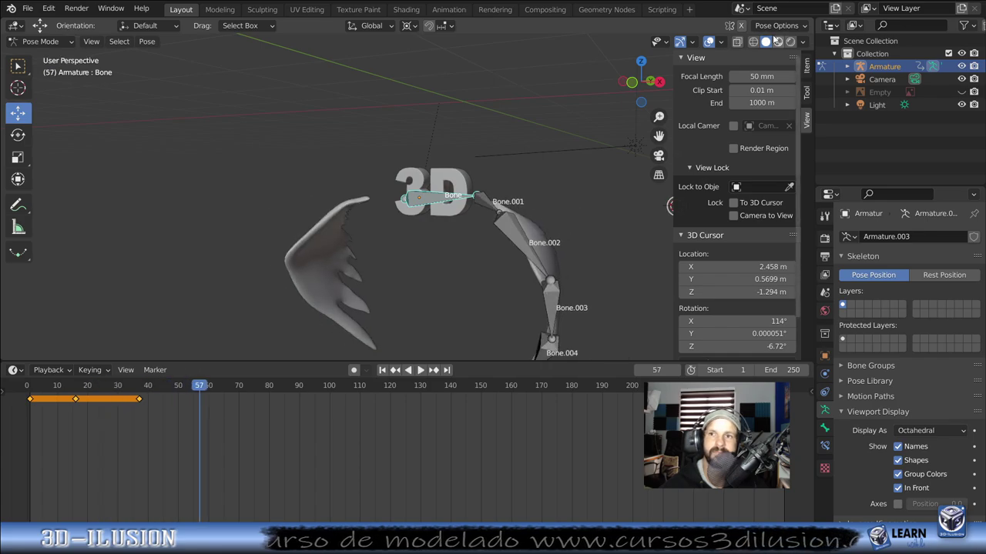
{"action": "left_click", "coordinate": [778, 41]}
{"action": "middle_click_drag", "start_coordinate": [477, 216], "coordinate": [609, 230]}
Step: Replay the flap and scrub the timeline around frame 4 to check the wing poses
{"action": "key", "text": "space"}
{"action": "left_click", "coordinate": [43, 430]}
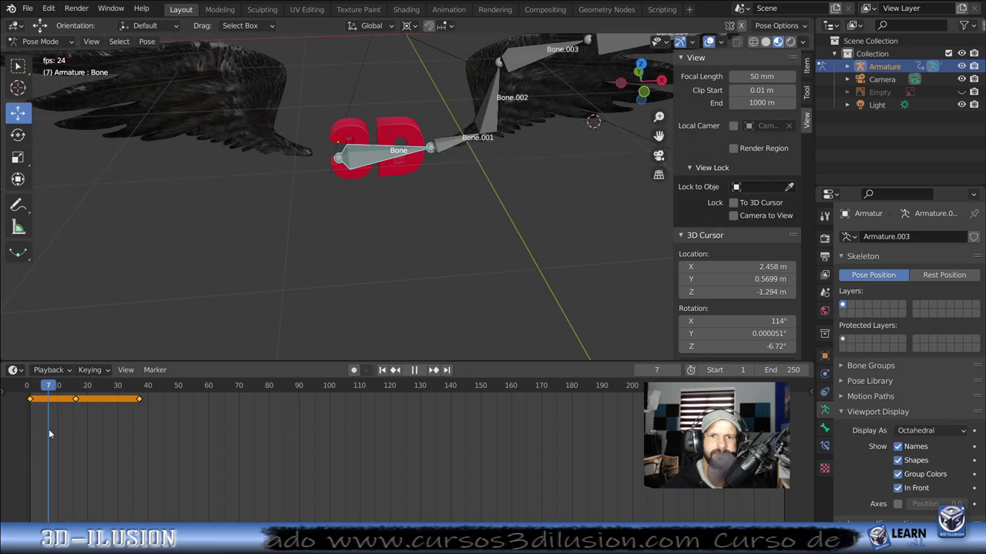
{"action": "left_click", "coordinate": [40, 431]}
{"action": "mouse_move", "coordinate": [40, 436]}
{"action": "left_mouse_down"}
{"action": "mouse_move", "coordinate": [140, 417]}
{"action": "mouse_move", "coordinate": [78, 426]}
{"action": "mouse_move", "coordinate": [113, 427]}
{"action": "mouse_move", "coordinate": [123, 425]}
{"action": "mouse_move", "coordinate": [61, 420]}
{"action": "mouse_move", "coordinate": [143, 426]}
{"action": "mouse_move", "coordinate": [43, 412]}
{"action": "left_mouse_up"}
{"action": "mouse_move", "coordinate": [116, 325]}
{"action": "middle_mouse_down"}
{"action": "mouse_move", "coordinate": [334, 144]}
{"action": "mouse_move", "coordinate": [344, 149]}
{"action": "middle_mouse_up"}
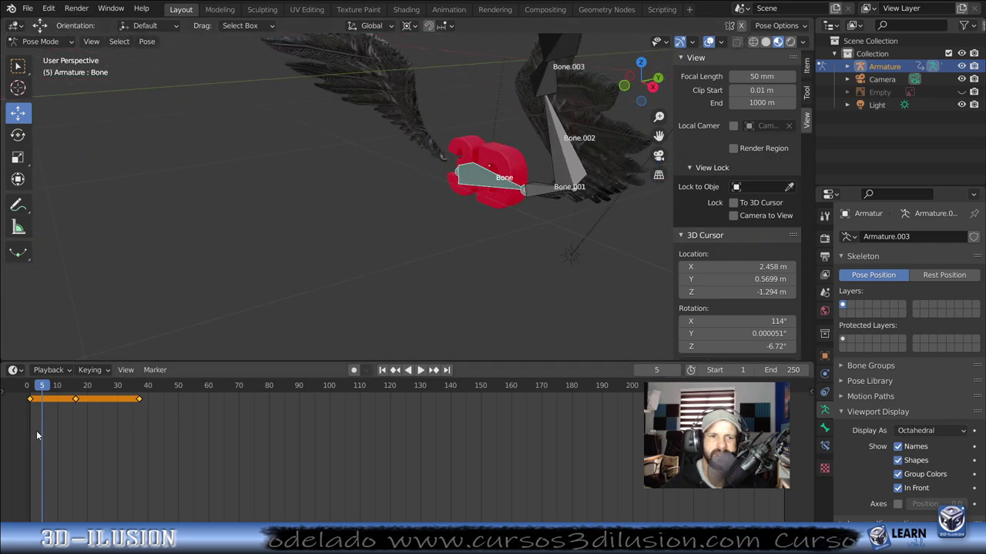
Step: Stop at frame 15, select Bone.002 and rotate it -24.4°
{"action": "key", "text": "space"}
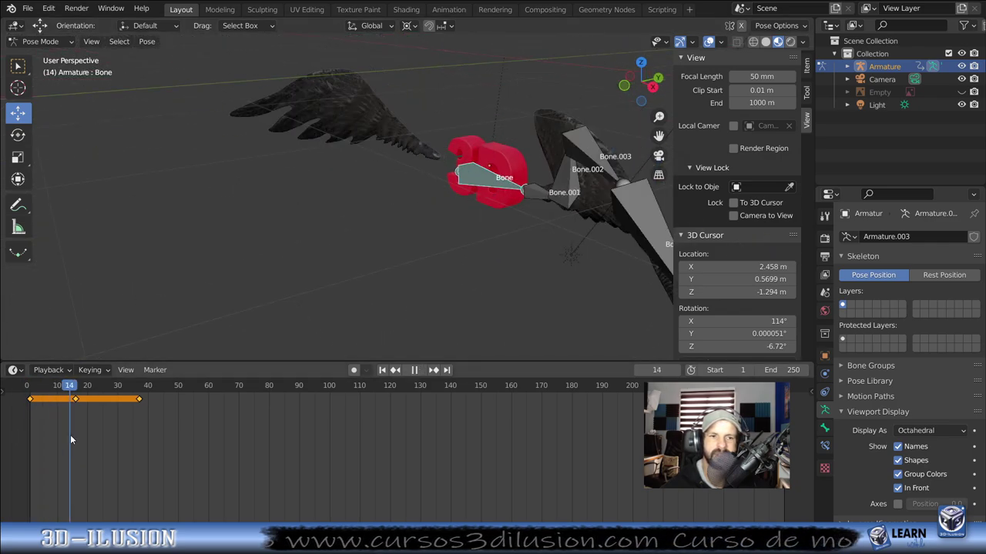
{"action": "key", "text": "space"}
{"action": "mouse_move", "coordinate": [270, 293]}
{"action": "middle_mouse_down"}
{"action": "mouse_move", "coordinate": [396, 191]}
{"action": "mouse_move", "coordinate": [384, 196]}
{"action": "mouse_move", "coordinate": [445, 200]}
{"action": "middle_mouse_up"}
{"action": "left_click", "coordinate": [446, 200]}
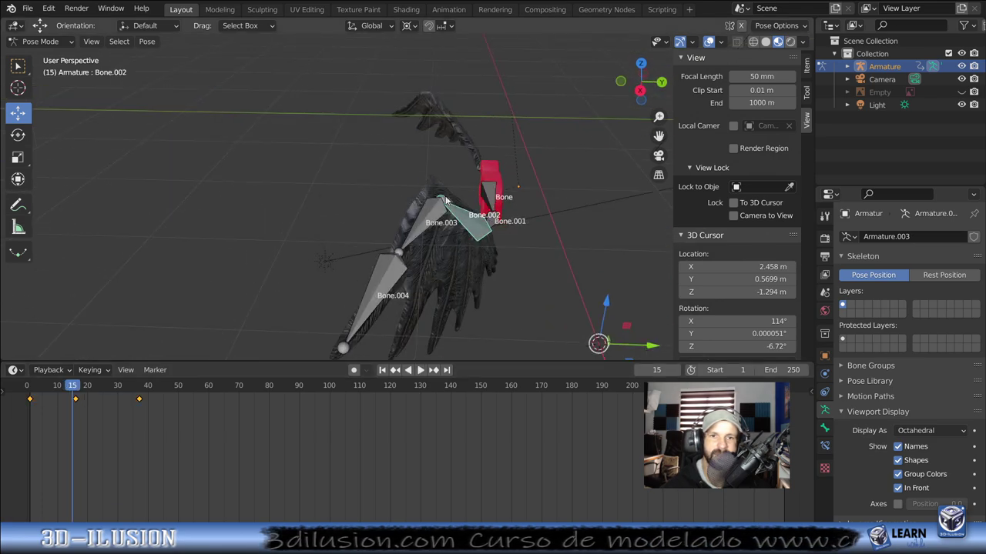
{"action": "mouse_move", "coordinate": [550, 279]}
{"action": "middle_mouse_down"}
{"action": "mouse_move", "coordinate": [645, 186]}
{"action": "mouse_move", "coordinate": [620, 237]}
{"action": "middle_mouse_up"}
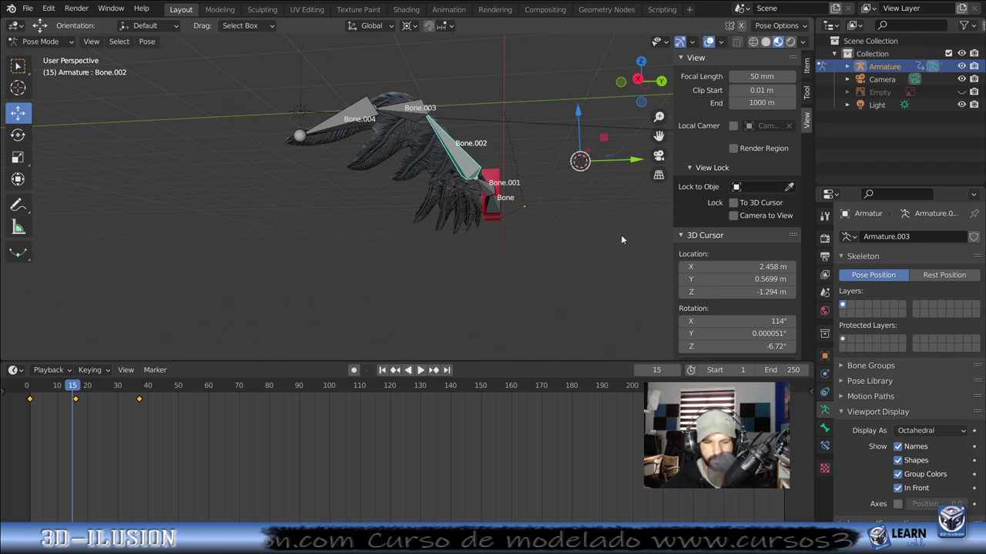
{"action": "key", "text": "r"}
{"action": "left_click", "coordinate": [293, 264]}
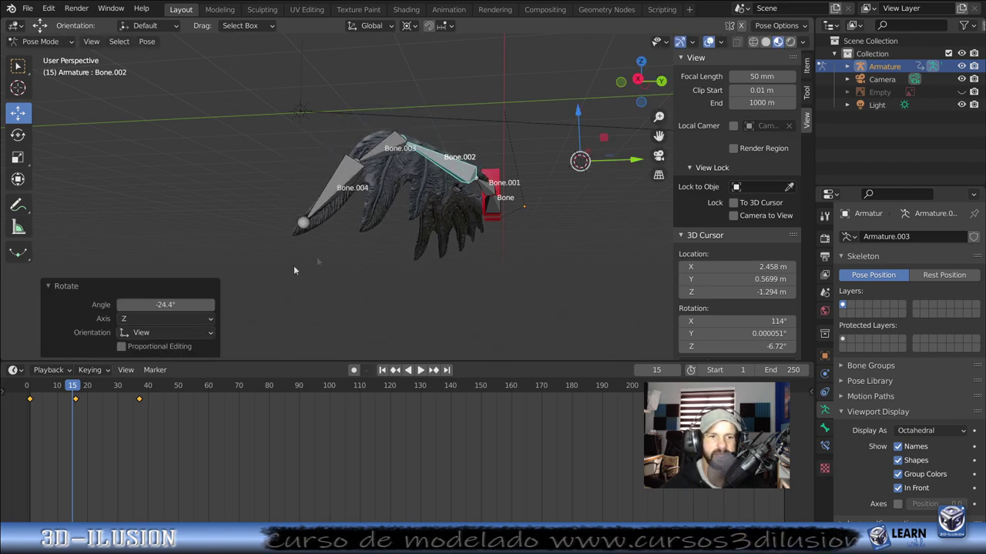
Step: At frame 16, rotate Bone.002 further to about -28°
{"action": "key", "text": "space"}
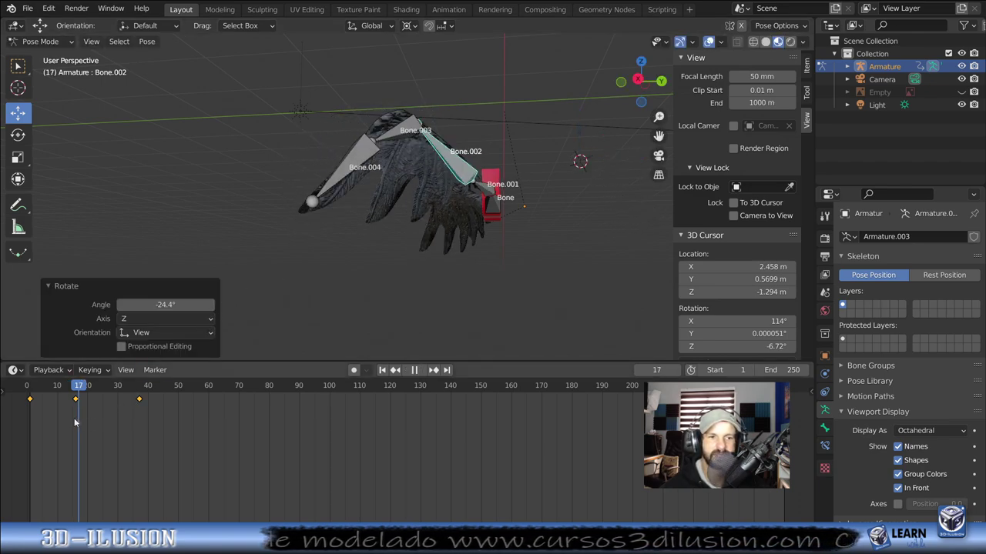
{"action": "key", "text": "space"}
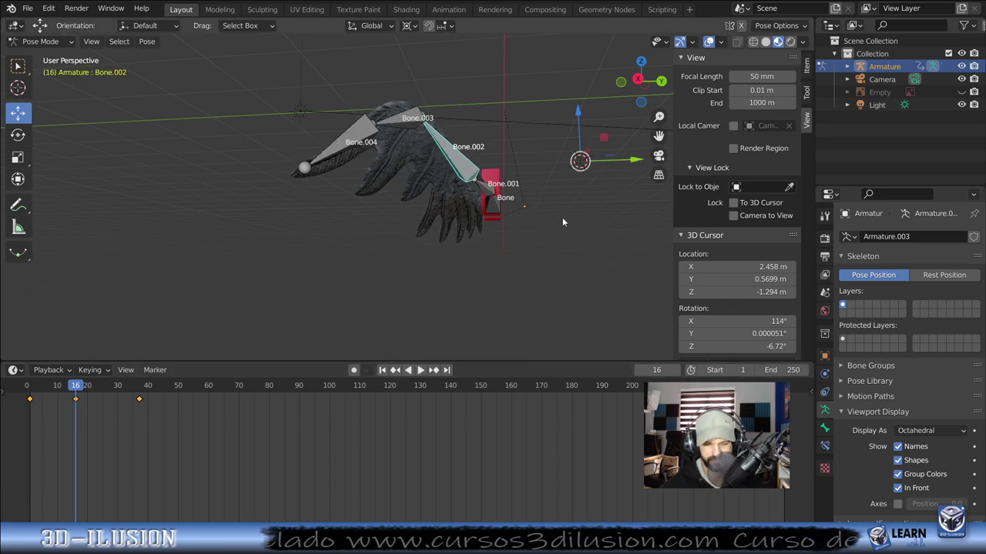
{"action": "key", "text": "r"}
{"action": "left_click", "coordinate": [309, 192]}
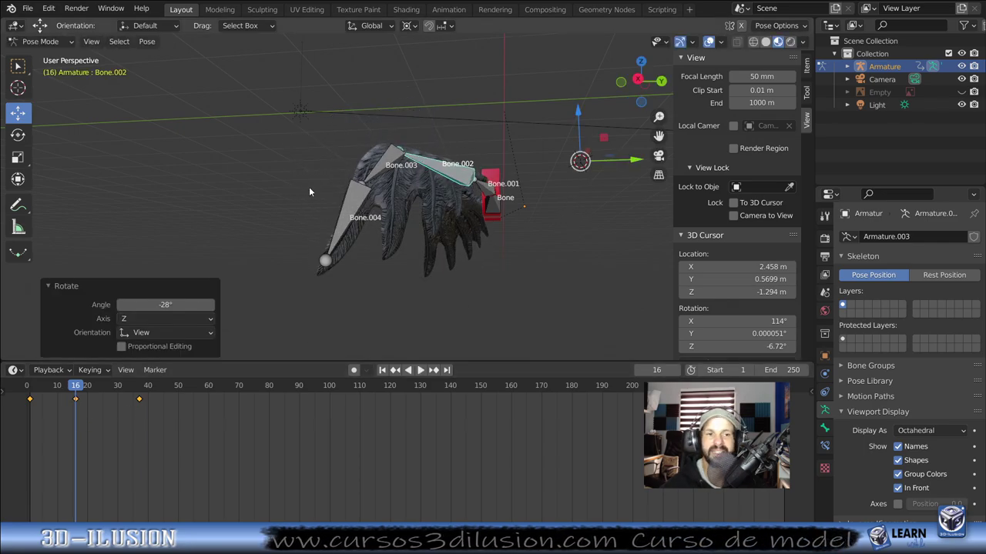
{"action": "middle_click_drag", "start_coordinate": [309, 192], "coordinate": [472, 193]}
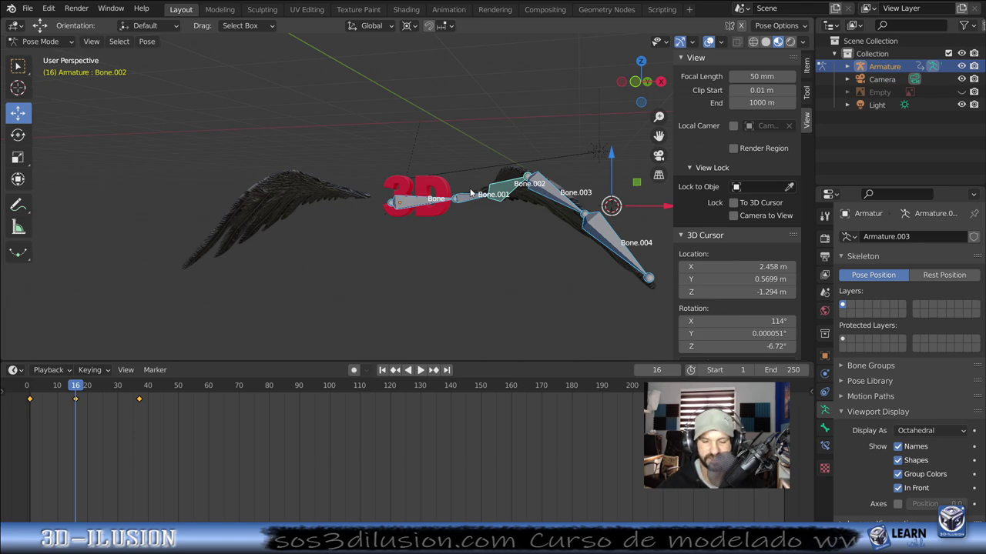
Step: Key the bent wing pose's location and rotation at frame 16 and play it back
{"action": "key", "text": "i"}
{"action": "left_click", "coordinate": [565, 103]}
{"action": "key", "text": "space"}
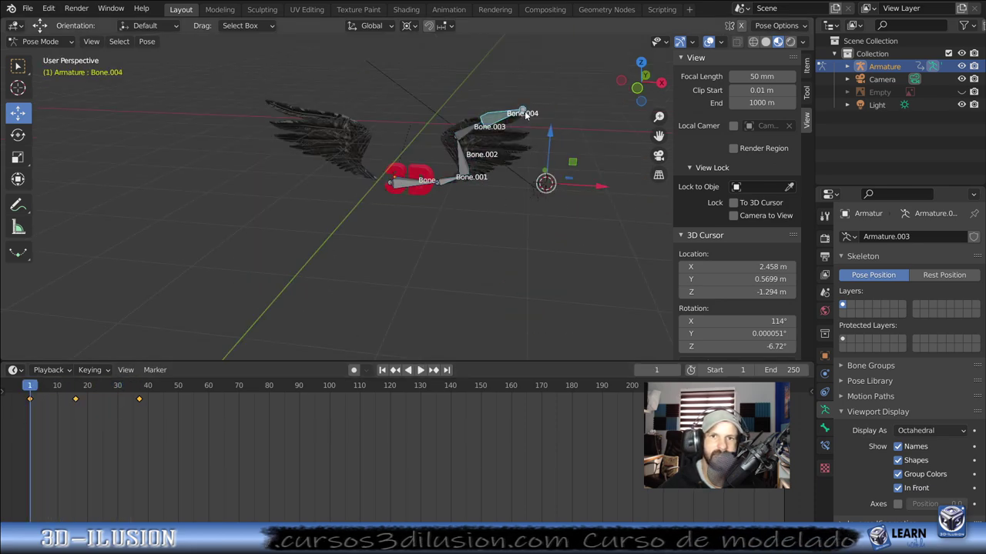
{"action": "middle_click_drag", "start_coordinate": [525, 111], "coordinate": [545, 131]}
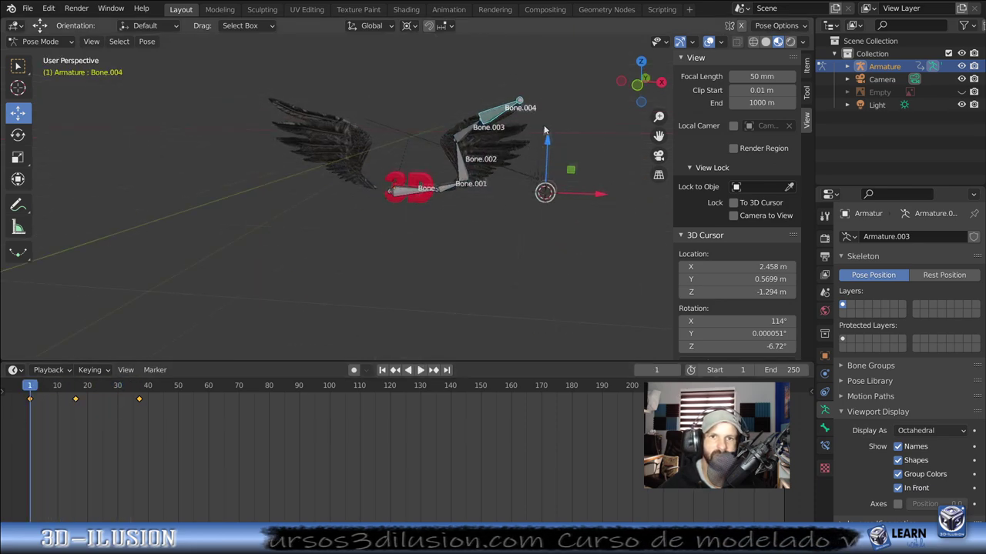
Step: Rotate Bone.004 to -41.9° at frame 1 and key its location and rotation
{"action": "key", "text": "r"}
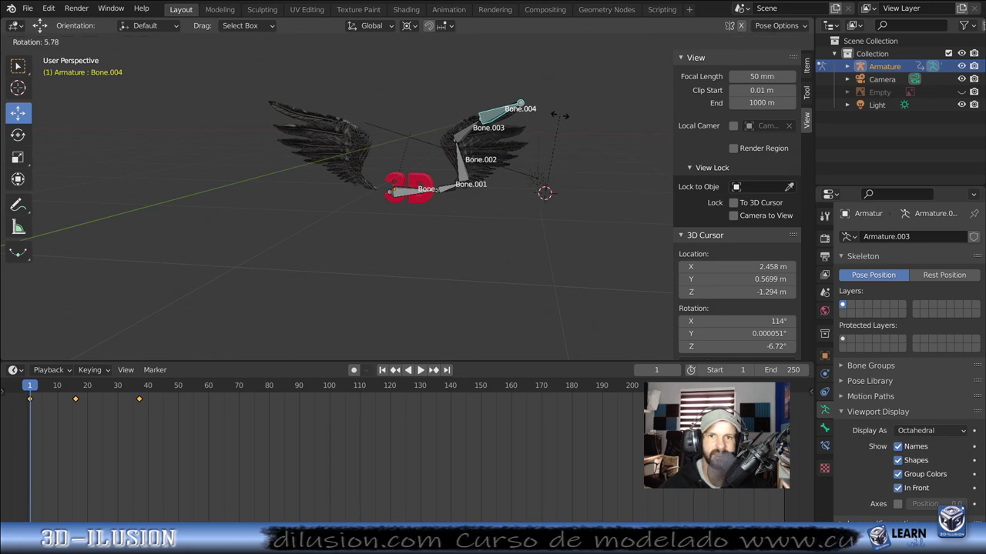
{"action": "left_click", "coordinate": [529, 161]}
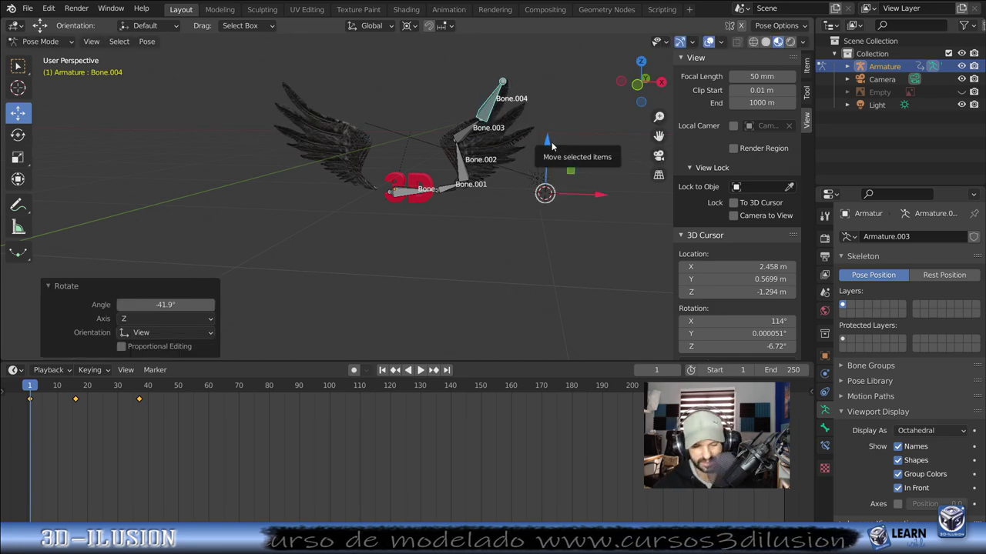
{"action": "key", "text": "i"}
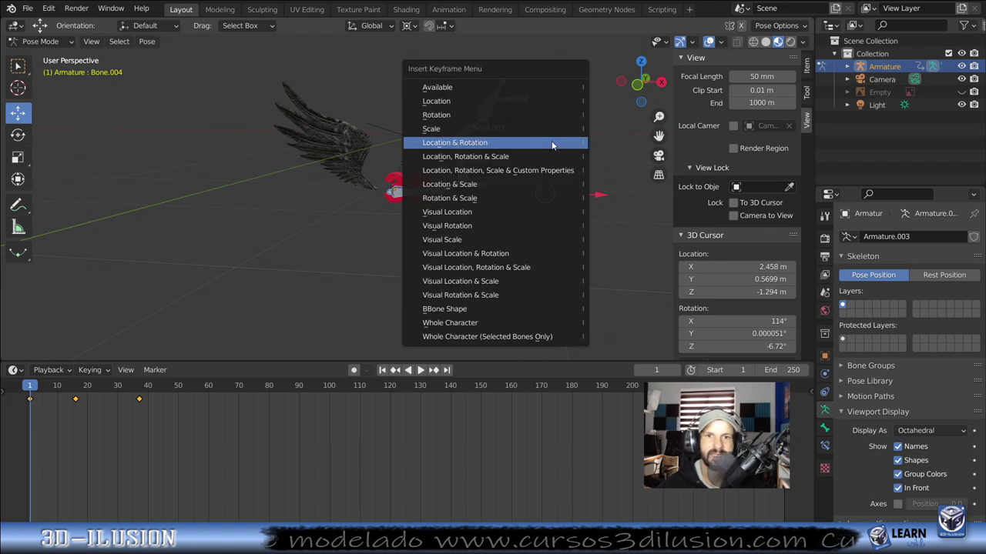
{"action": "left_click", "coordinate": [551, 146]}
Step: Check frame 24, then replay the flap from frame 1
{"action": "left_click", "coordinate": [100, 428]}
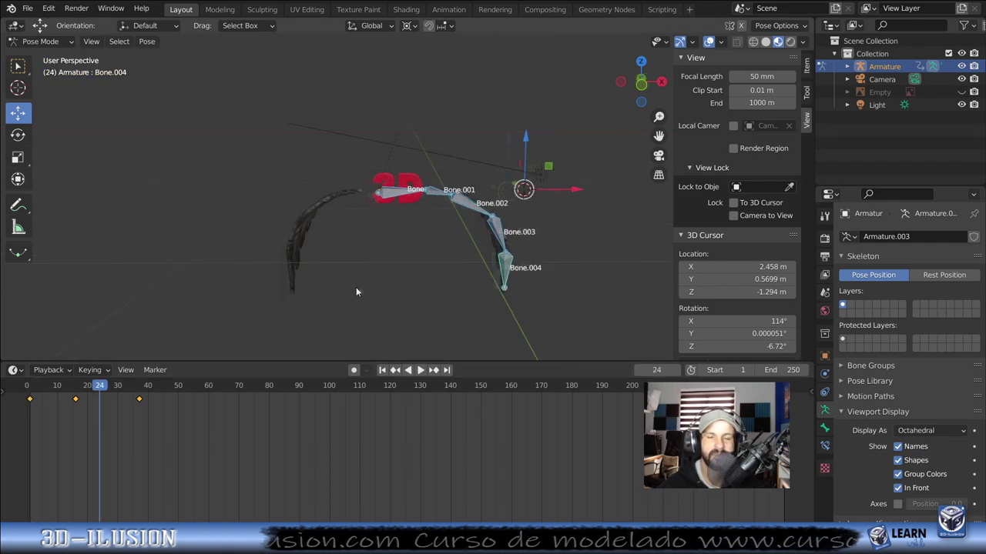
{"action": "middle_click_drag", "start_coordinate": [356, 293], "coordinate": [396, 263]}
{"action": "mouse_move", "coordinate": [318, 323]}
{"action": "middle_mouse_down"}
{"action": "mouse_move", "coordinate": [329, 250]}
{"action": "mouse_move", "coordinate": [352, 227]}
{"action": "middle_mouse_up"}
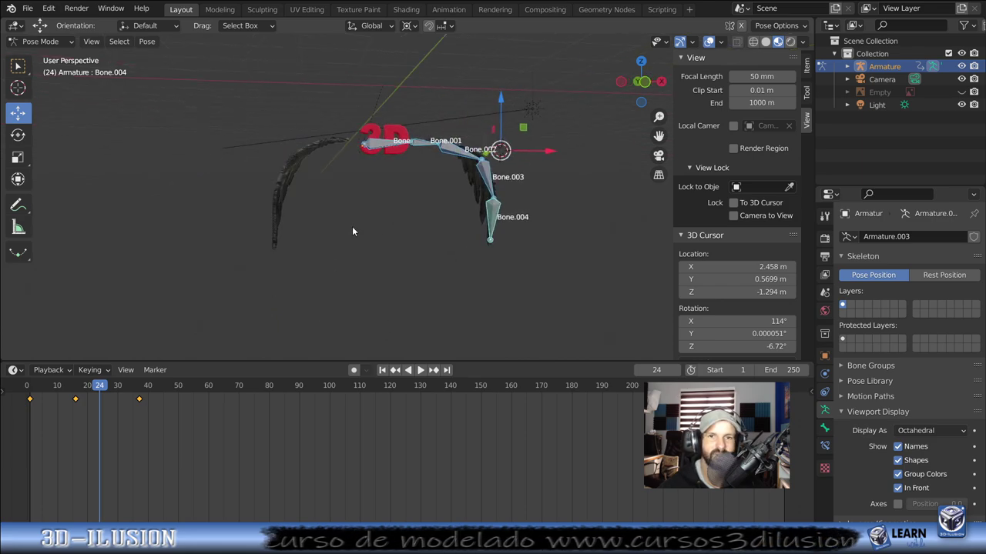
{"action": "left_click", "coordinate": [31, 412]}
{"action": "key", "text": "space"}
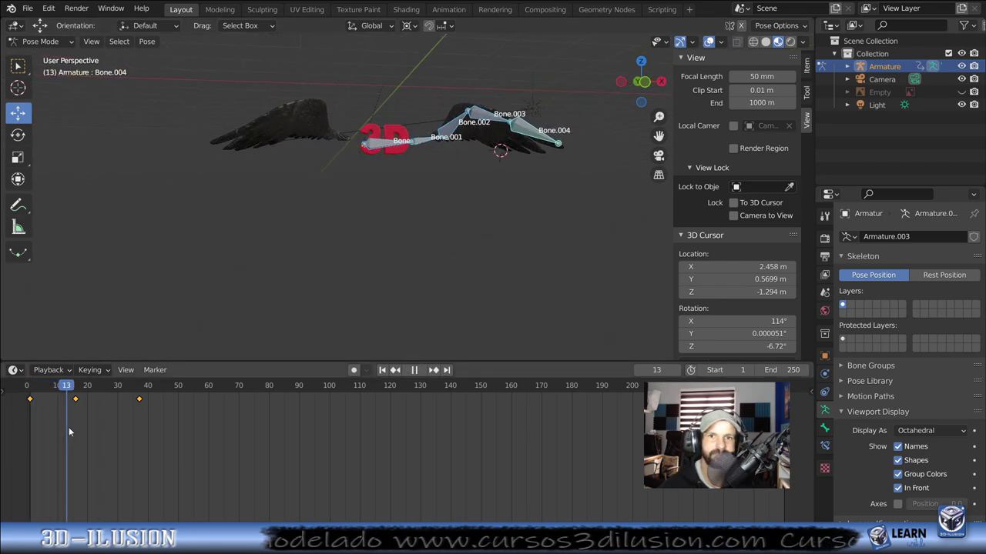
Step: At frame 11, rotate Bone.004 -16.4° and key all bones' location and rotation
{"action": "key", "text": "space"}
{"action": "left_click", "coordinate": [61, 433]}
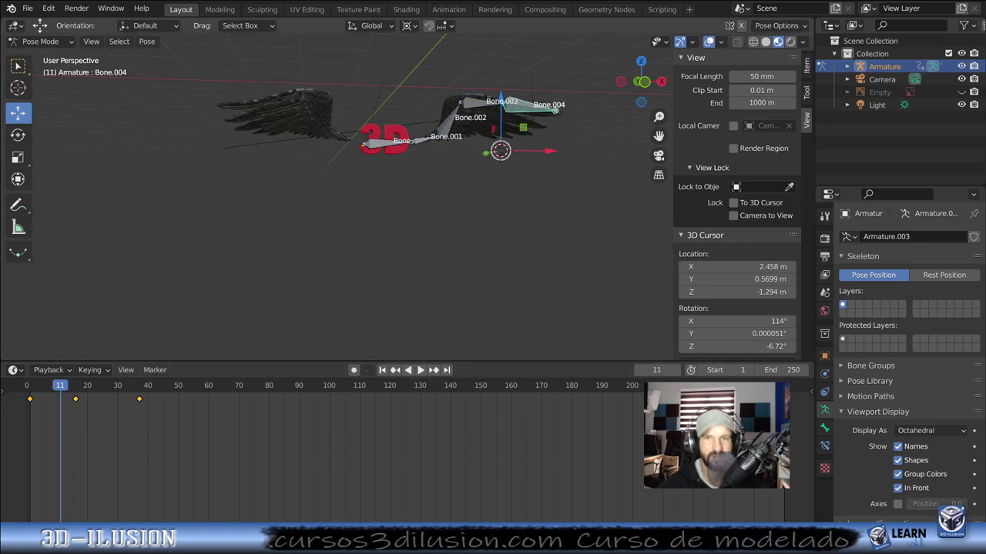
{"action": "key", "text": "r"}
{"action": "left_click", "coordinate": [601, 115]}
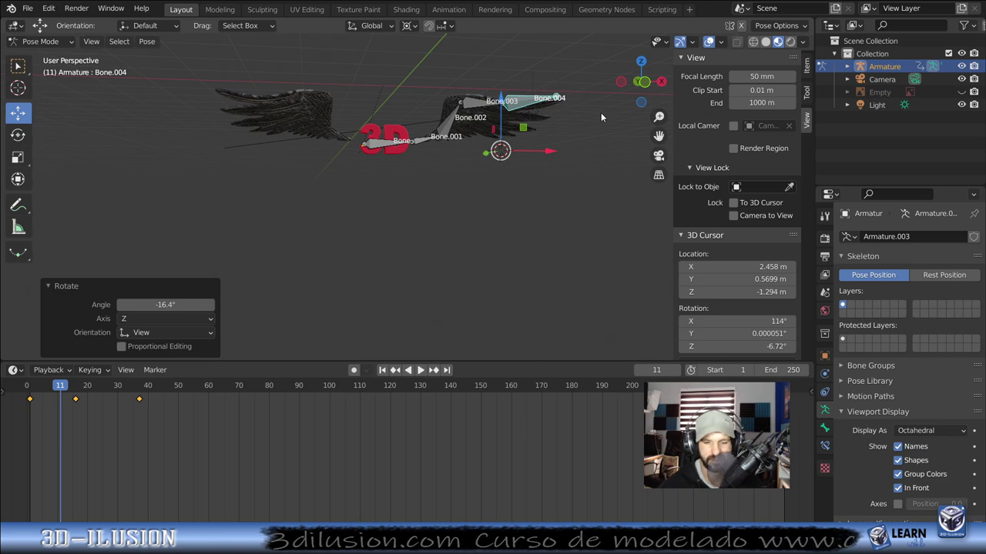
{"action": "key", "text": "a"}
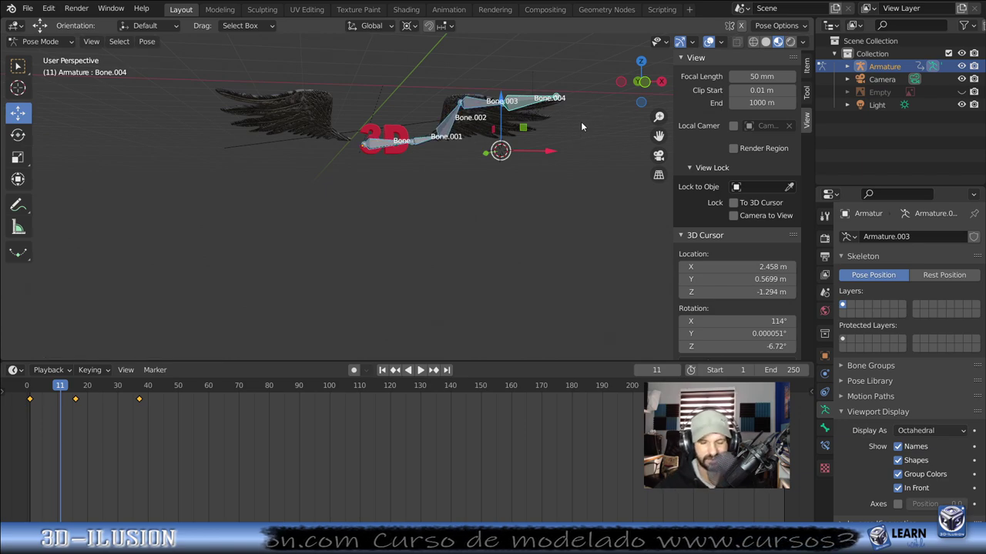
{"action": "key", "text": "i"}
{"action": "left_click", "coordinate": [580, 122]}
Step: Replay the loop and scrub to around frame 28
{"action": "key", "text": "space"}
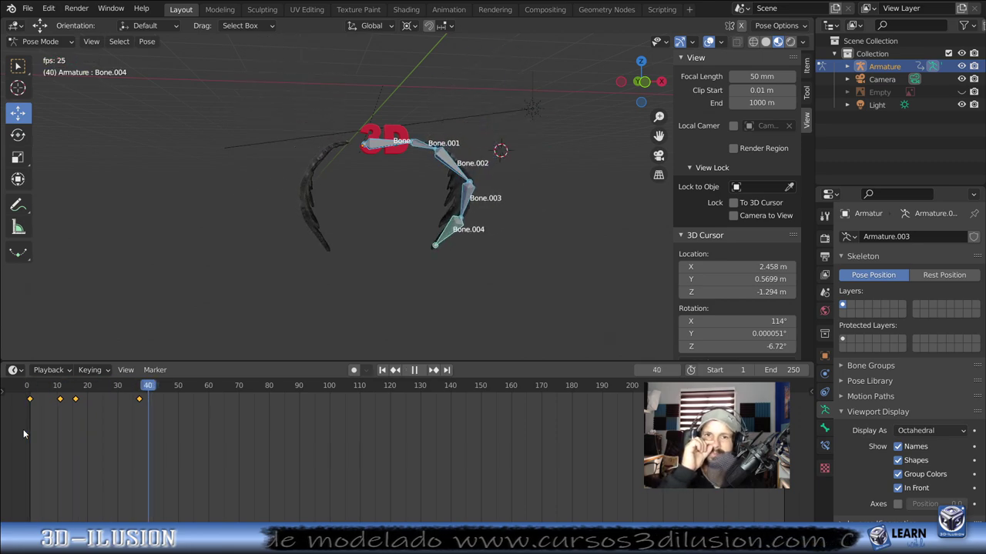
{"action": "key", "text": "space"}
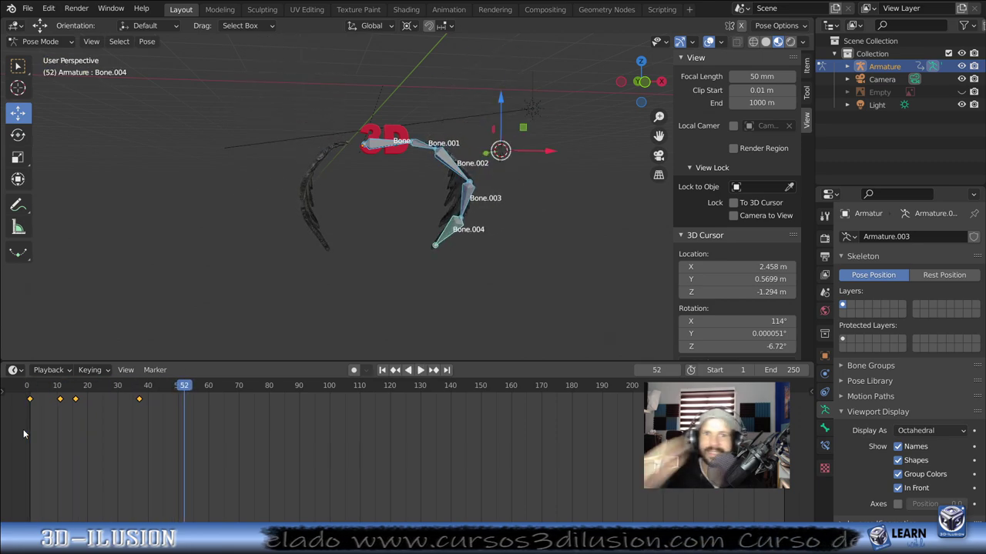
{"action": "key", "text": "ctrl+shift+space"}
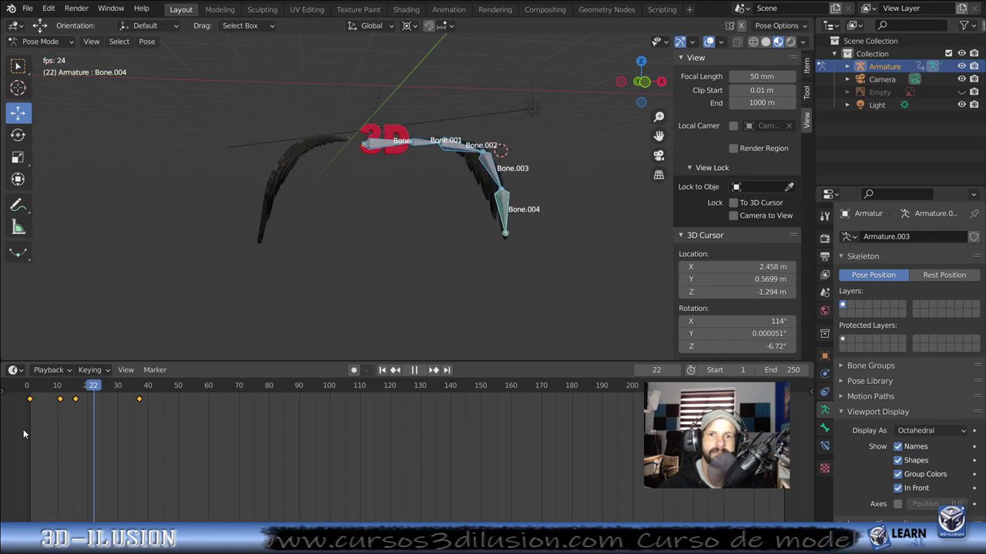
{"action": "mouse_move", "coordinate": [23, 429]}
{"action": "left_mouse_down"}
{"action": "mouse_move", "coordinate": [114, 430]}
{"action": "mouse_move", "coordinate": [114, 411]}
{"action": "left_mouse_up"}
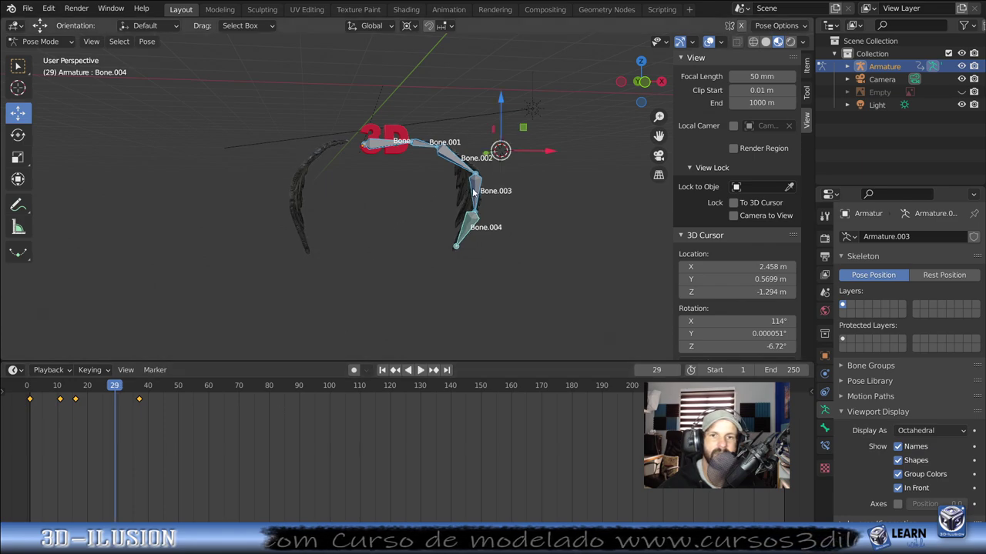
Step: Rotate the lower wing bones and the Bone.004 tip downward into a drooping pose
{"action": "middle_click_drag", "start_coordinate": [564, 271], "coordinate": [580, 265]}
{"action": "key", "text": "r"}
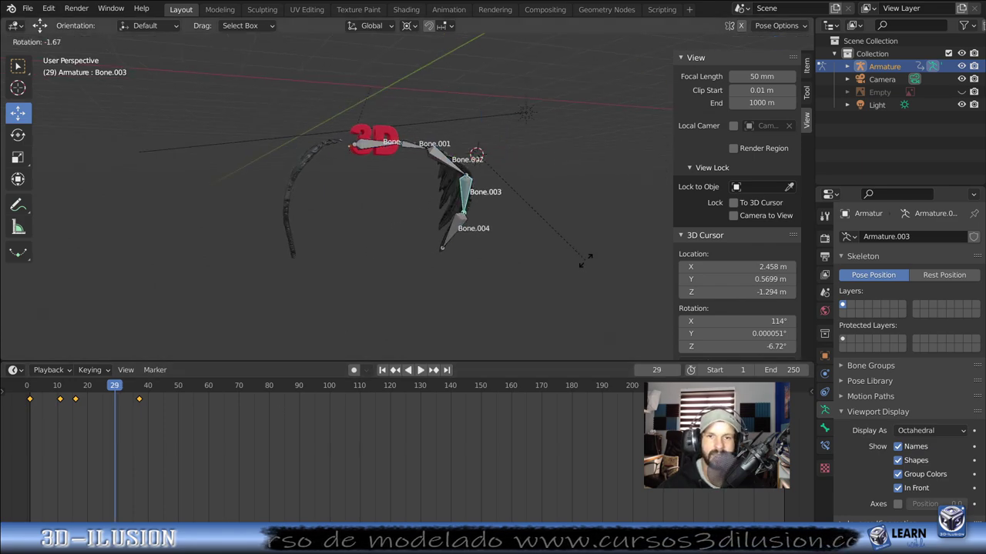
{"action": "left_click", "coordinate": [538, 235]}
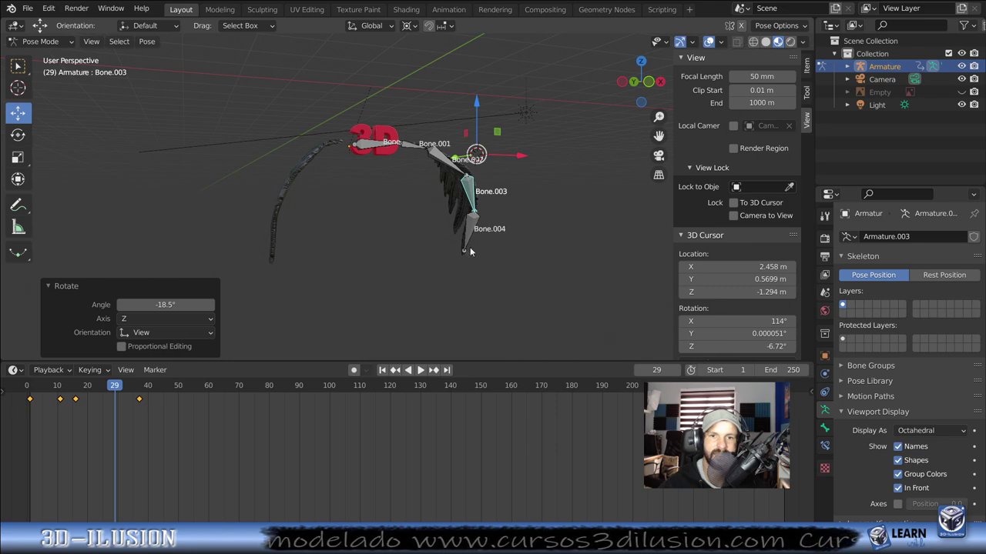
{"action": "left_click", "coordinate": [472, 251]}
{"action": "key", "text": "r"}
{"action": "left_click", "coordinate": [529, 216]}
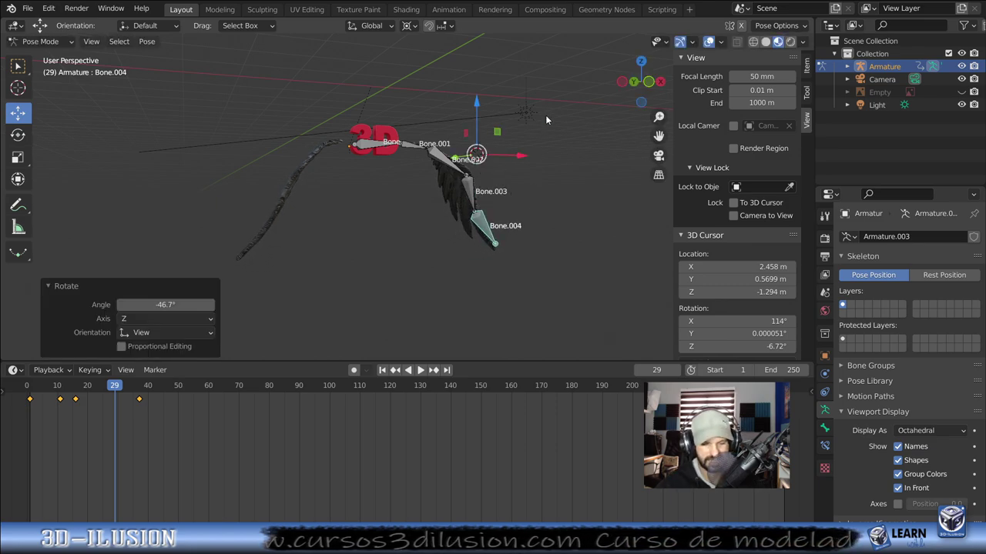
Step: Keyframe all bones' location and rotation at frame 29, then play and scrub through the flap
{"action": "key", "text": "a"}
{"action": "key", "text": "i"}
{"action": "left_click", "coordinate": [545, 115]}
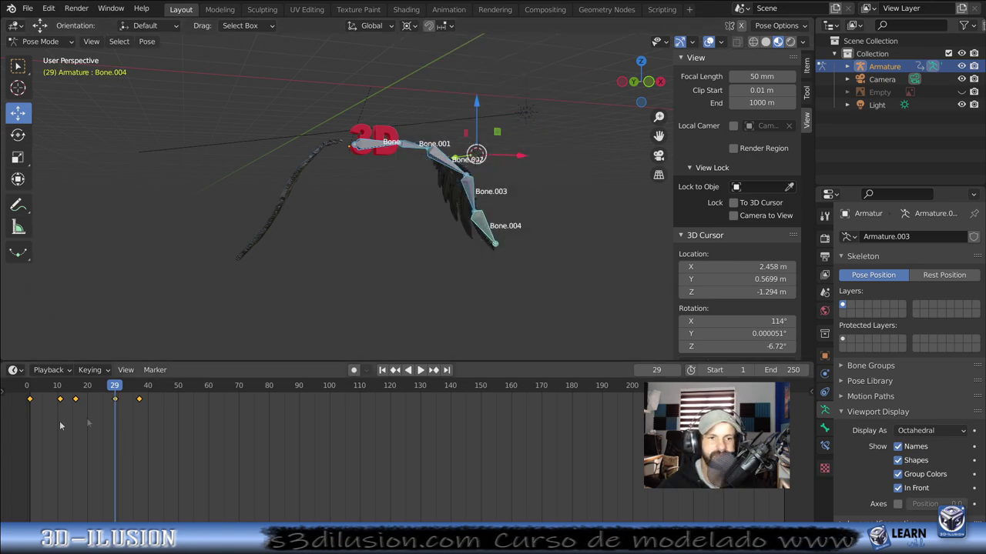
{"action": "key", "text": "space"}
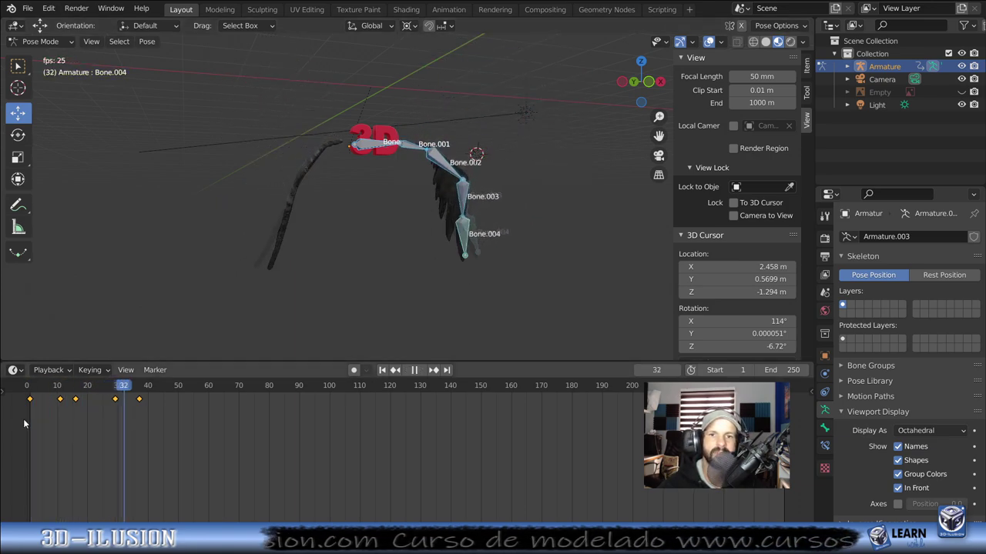
{"action": "left_click_drag", "start_coordinate": [99, 422], "coordinate": [132, 416]}
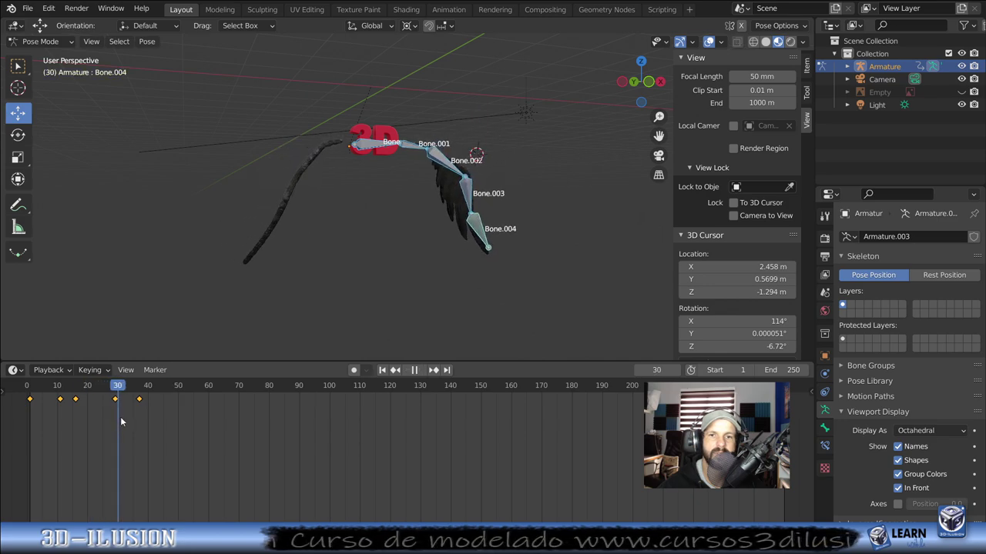
{"action": "mouse_move", "coordinate": [62, 417]}
{"action": "left_mouse_down"}
{"action": "mouse_move", "coordinate": [149, 410]}
{"action": "mouse_move", "coordinate": [48, 404]}
{"action": "mouse_move", "coordinate": [136, 401]}
{"action": "left_mouse_up"}
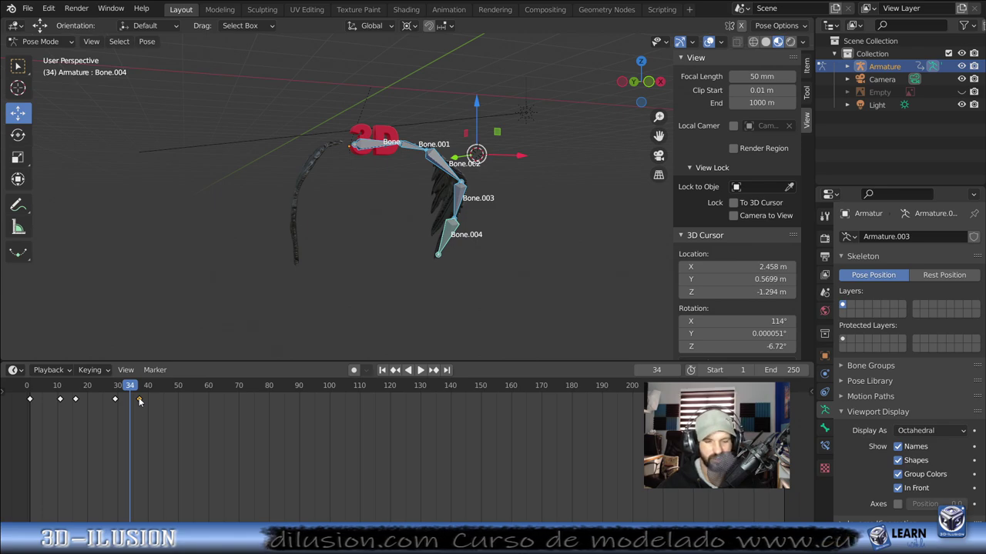
Step: Move the later wing keyframe to frame 34 and replay to check the timing
{"action": "left_click_drag", "start_coordinate": [139, 398], "coordinate": [132, 399]}
{"action": "left_click", "coordinate": [130, 401]}
{"action": "key", "text": "space"}
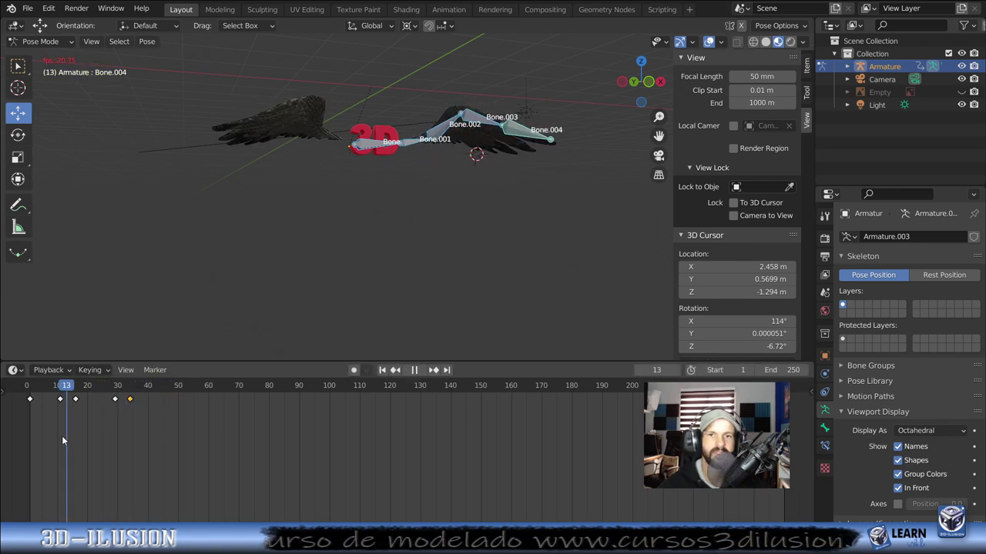
{"action": "key", "text": "space"}
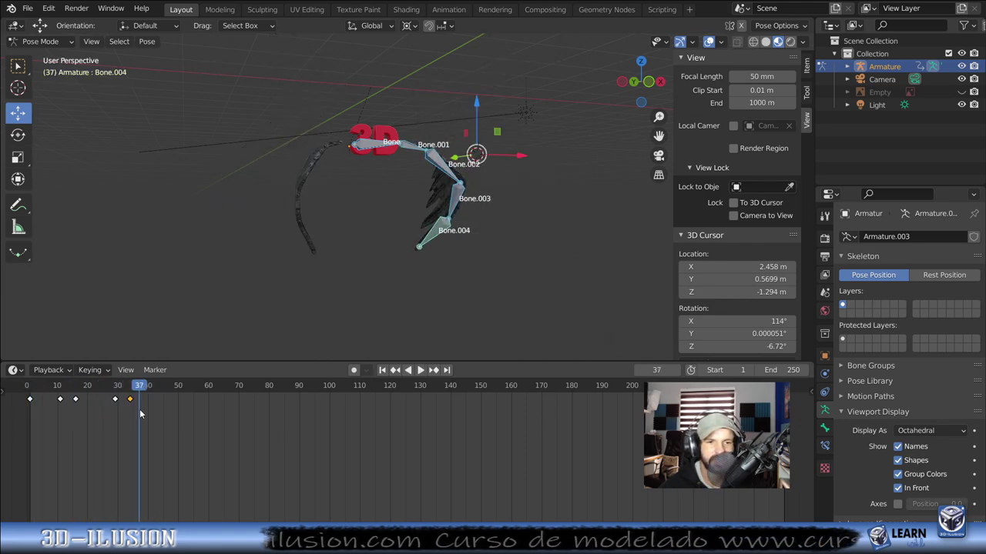
{"action": "left_click_drag", "start_coordinate": [139, 408], "coordinate": [130, 416]}
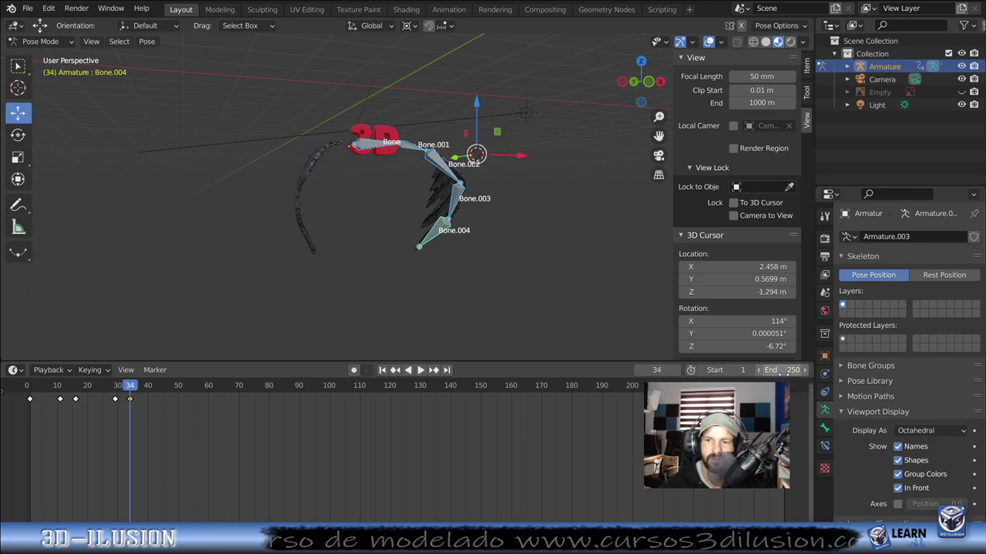
Step: Set the animation's end frame to 34 and replay the loop, stopping at frame 29
{"action": "type", "text": "34"}
{"action": "key", "text": "Return"}
{"action": "key", "text": "space"}
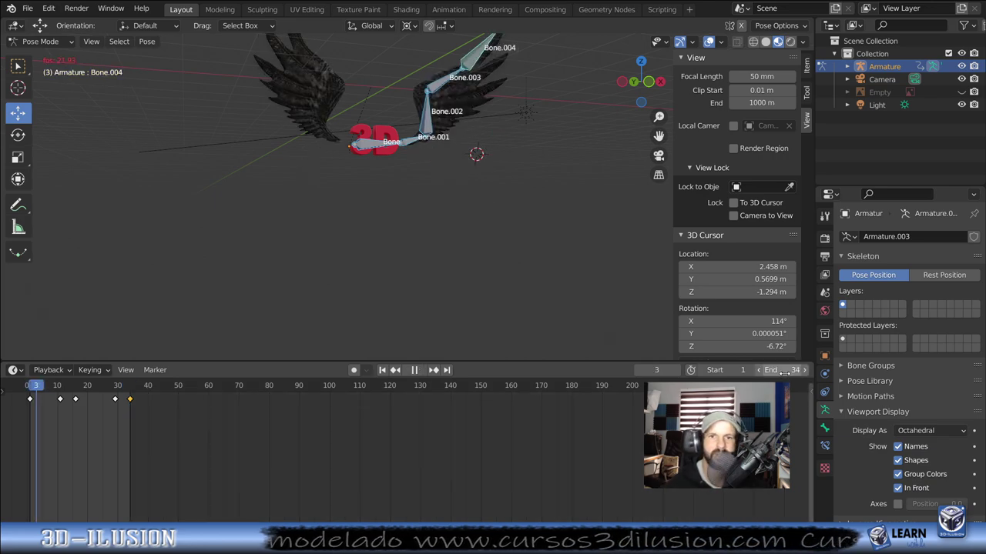
{"action": "middle_click_drag", "start_coordinate": [558, 225], "coordinate": [517, 257]}
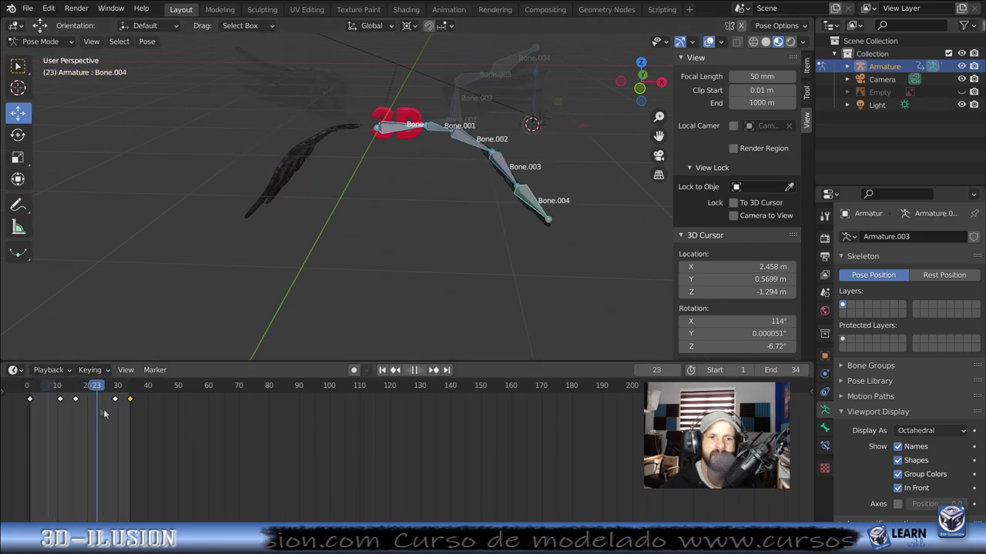
{"action": "key", "text": "space"}
{"action": "mouse_move", "coordinate": [494, 198]}
{"action": "middle_mouse_down"}
{"action": "mouse_move", "coordinate": [444, 189]}
{"action": "mouse_move", "coordinate": [436, 129]}
{"action": "mouse_move", "coordinate": [481, 156]}
{"action": "middle_mouse_up"}
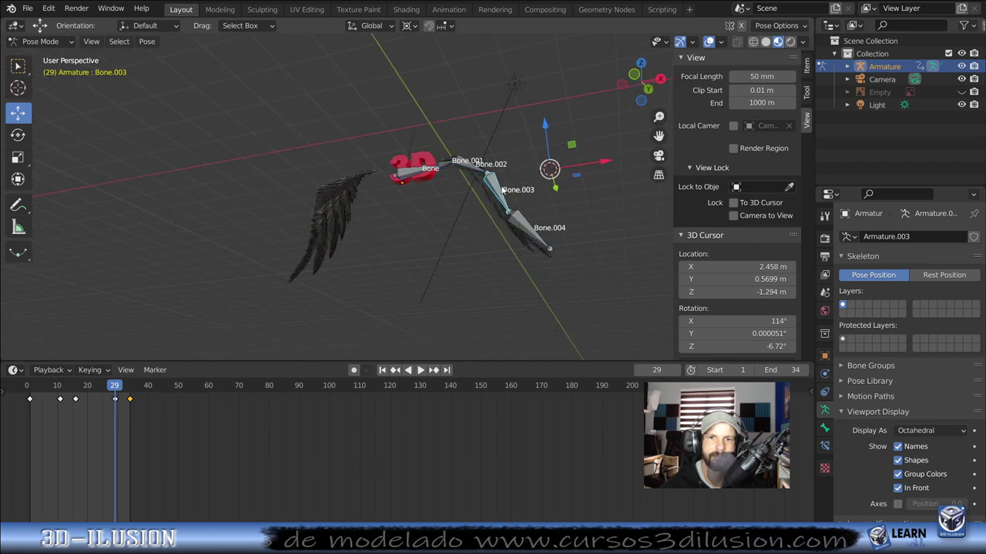
Step: Rotate Bone.003 a further -9.66° and re-key all bones at frame 29
{"action": "key", "text": "r"}
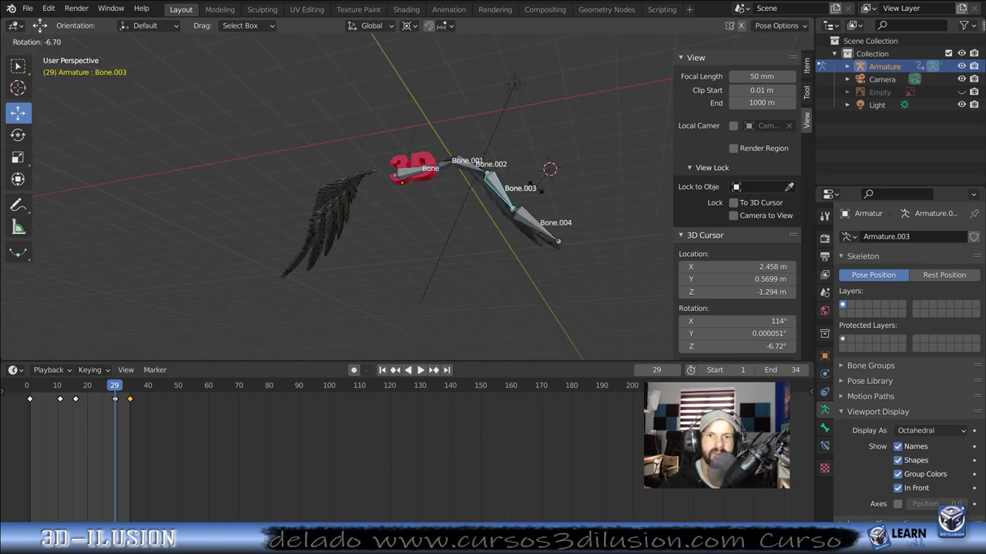
{"action": "left_click", "coordinate": [542, 186]}
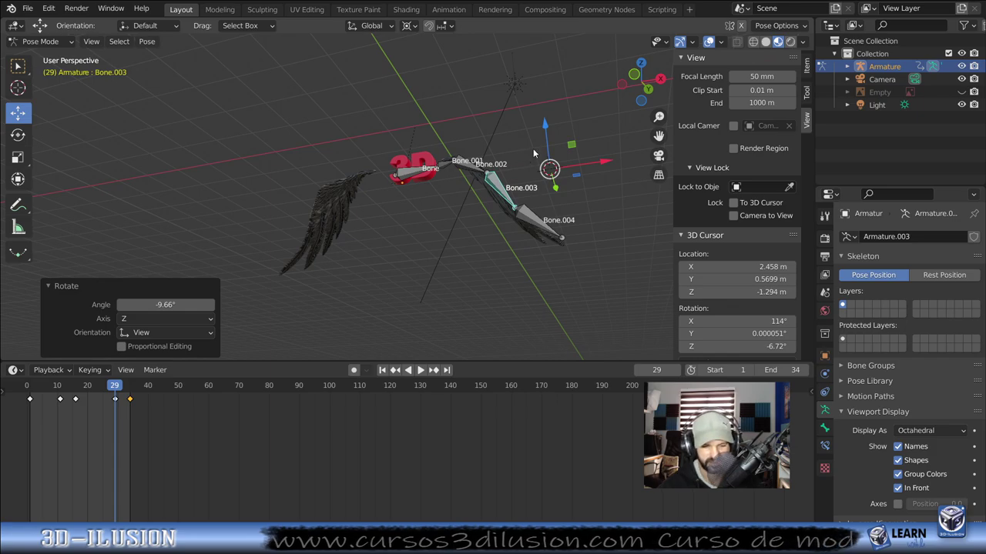
{"action": "key", "text": "a"}
{"action": "key", "text": "i"}
{"action": "left_click", "coordinate": [533, 148]}
Step: Play the flap from frame 19 to review the adjusted pose
{"action": "left_click", "coordinate": [84, 429]}
{"action": "key", "text": "space"}
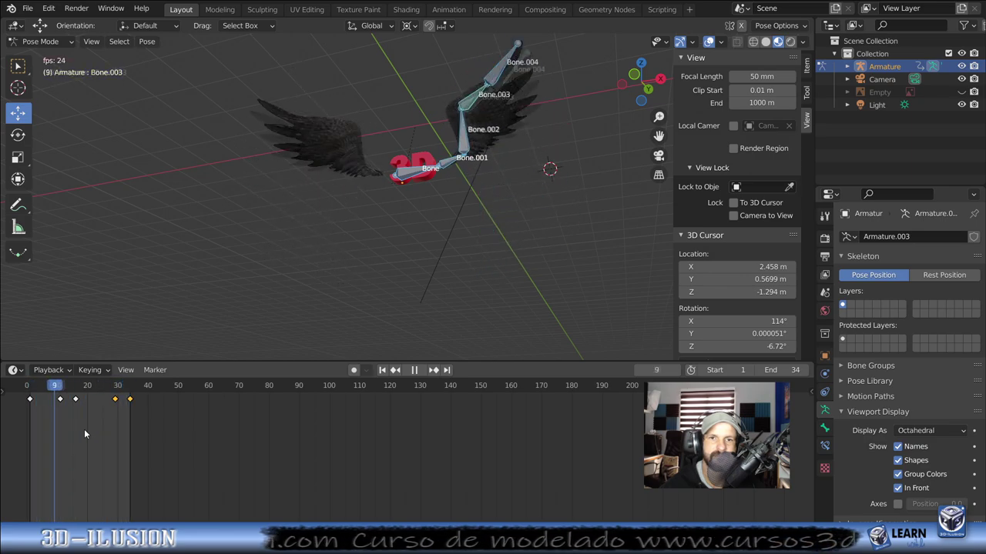
{"action": "middle_click_drag", "start_coordinate": [413, 245], "coordinate": [429, 304]}
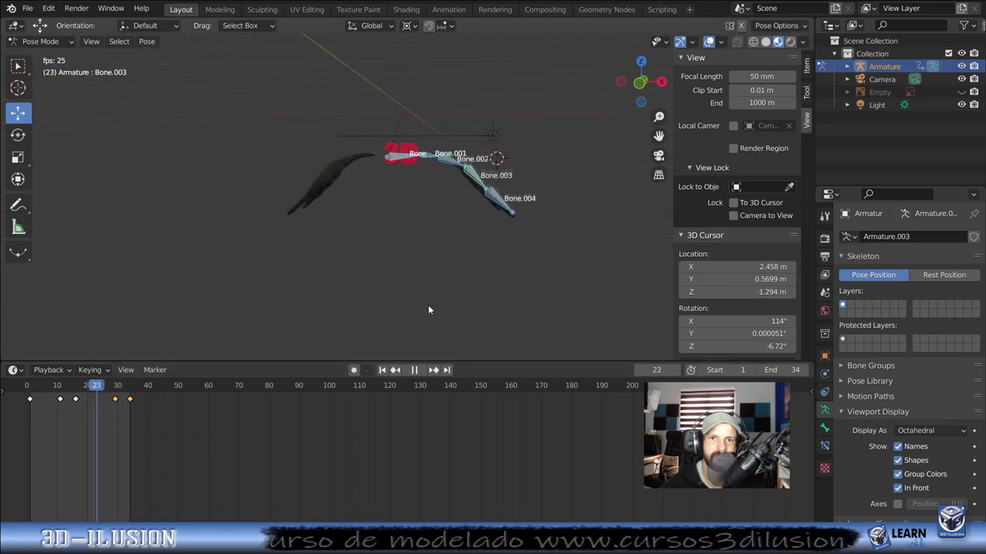
{"action": "key", "text": "space"}
{"action": "left_click", "coordinate": [780, 371]}
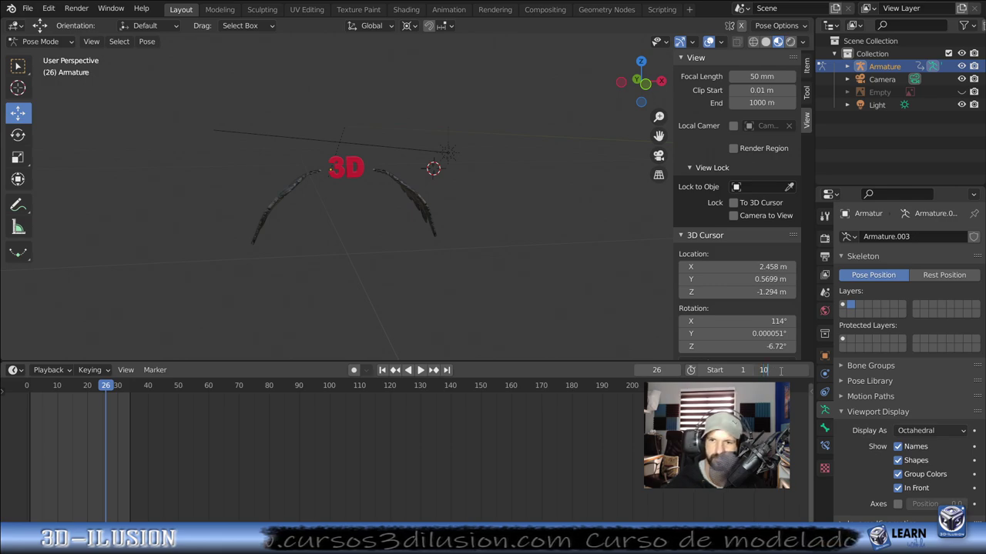
Step: Set the end frame to 100 and select the other wing's armature and Bone.003
{"action": "key", "text": "Return"}
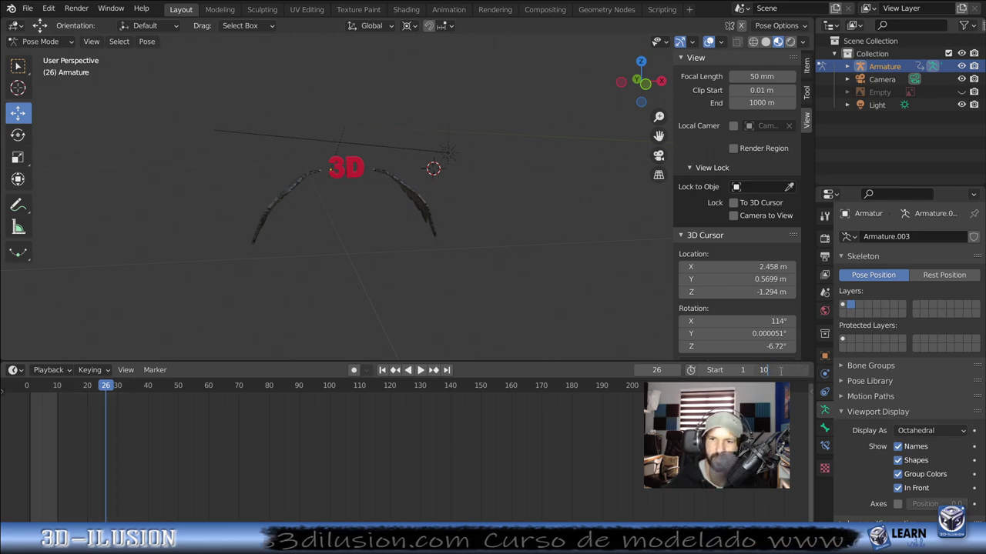
{"action": "type", "text": "0"}
{"action": "key", "text": "Return"}
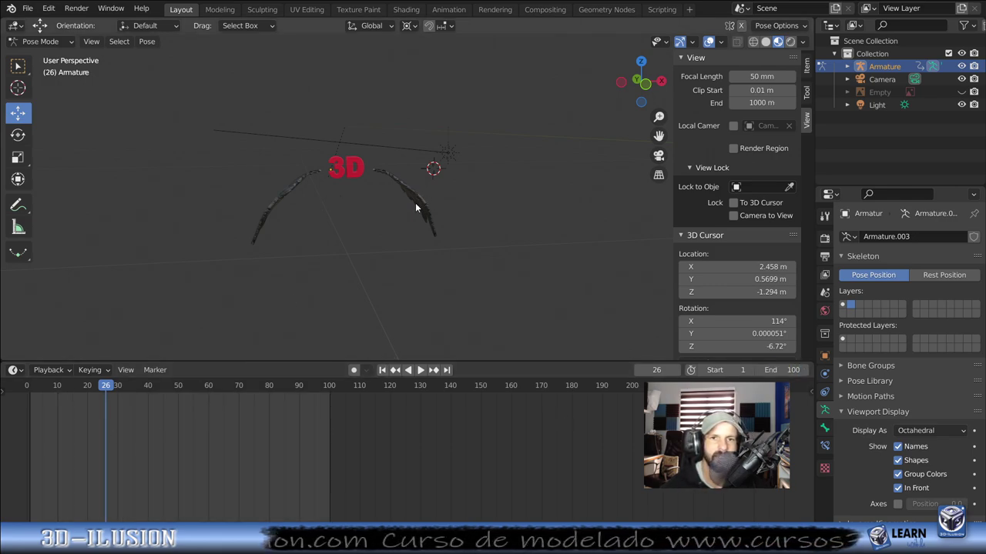
{"action": "left_click", "coordinate": [843, 306]}
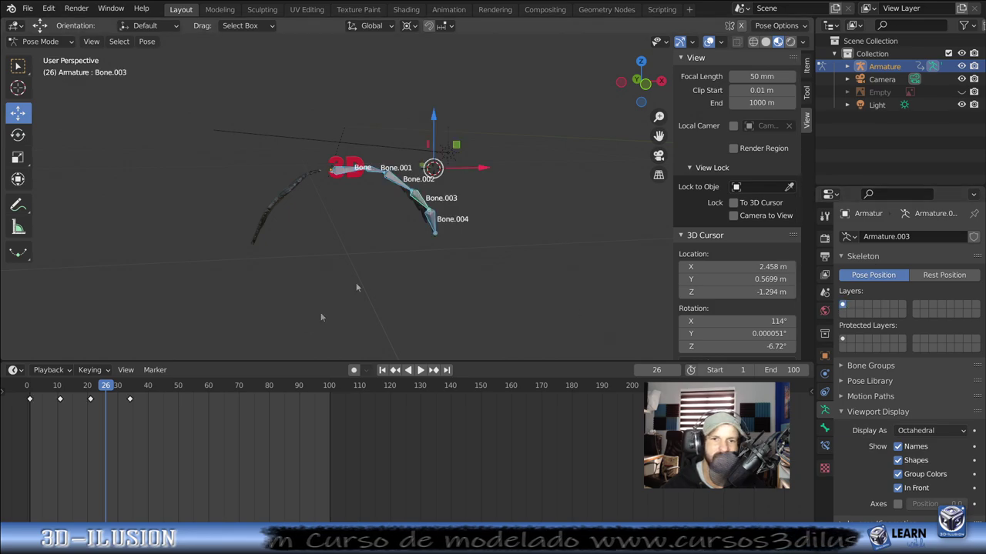
{"action": "left_click", "coordinate": [399, 206]}
{"action": "left_click", "coordinate": [29, 416]}
{"action": "key", "text": "space"}
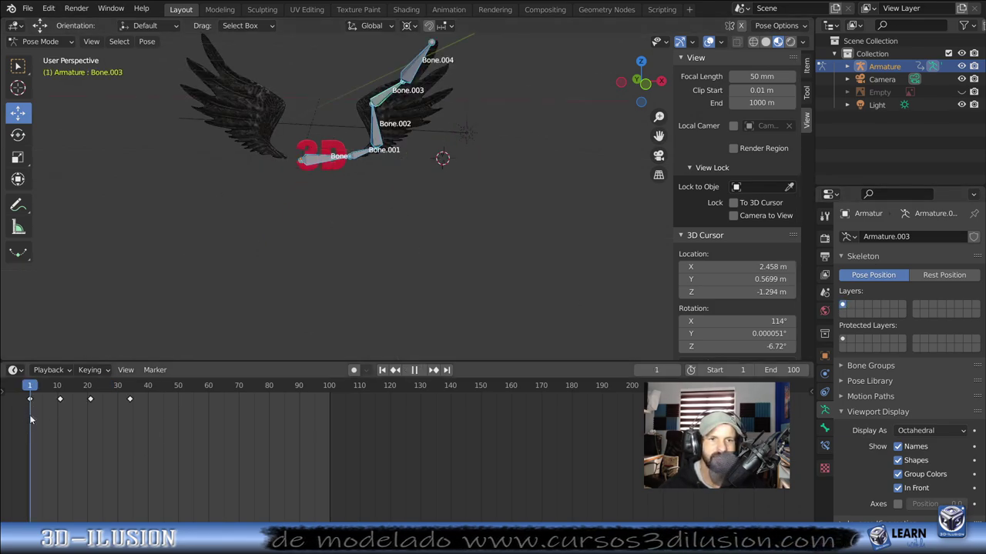
{"action": "key", "text": "space"}
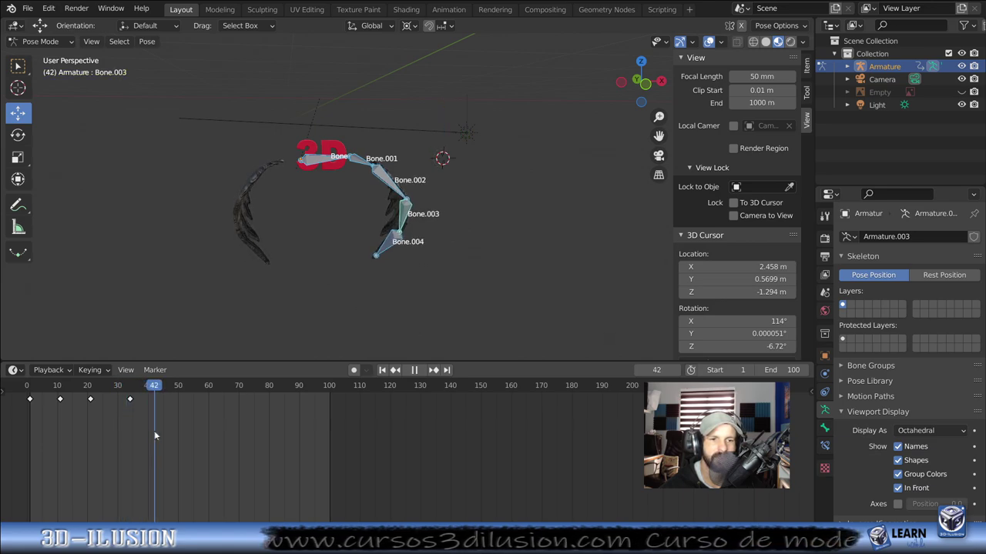
Step: Paste the frame-20 and frame-10 poses as keys at frames 46 and 59, end at 71, and play
{"action": "key", "text": "space"}
{"action": "left_click", "coordinate": [90, 399]}
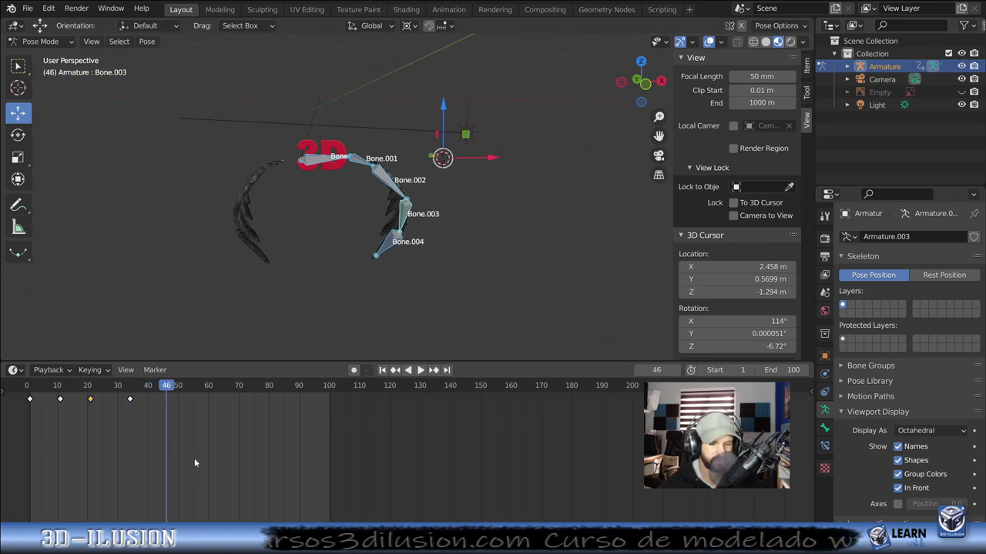
{"action": "key", "text": "ctrl+c"}
{"action": "key", "text": "ctrl+v"}
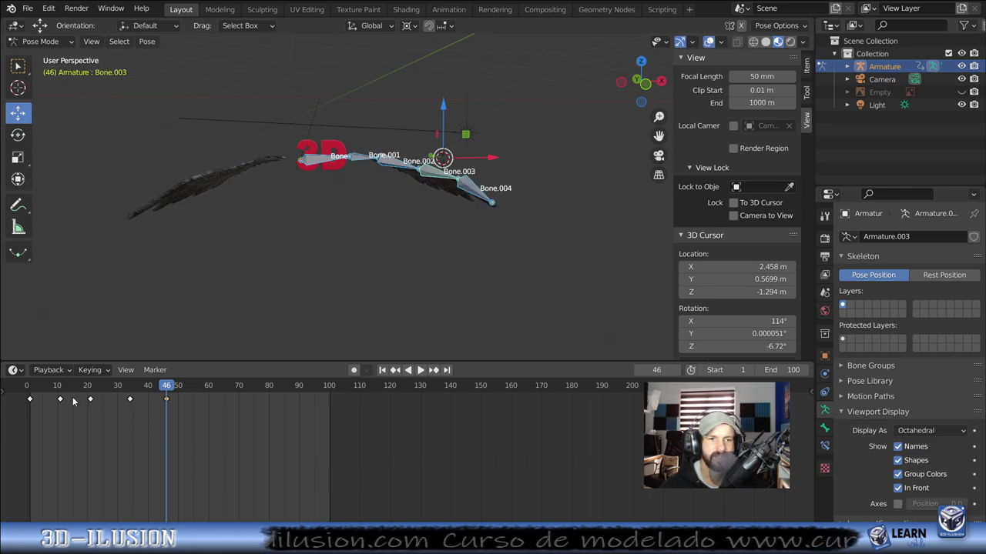
{"action": "left_click_drag", "start_coordinate": [208, 444], "coordinate": [205, 444]}
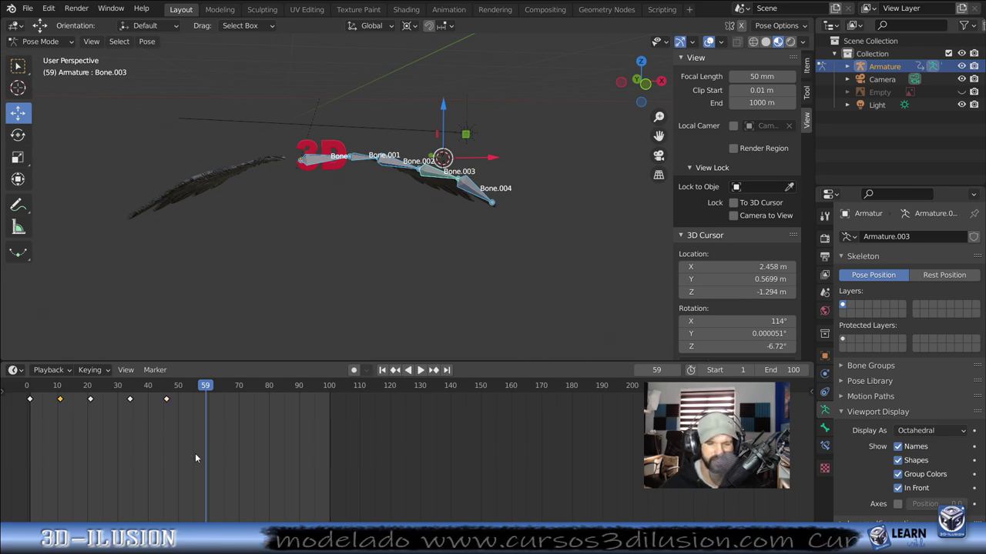
{"action": "key", "text": "ctrl+v"}
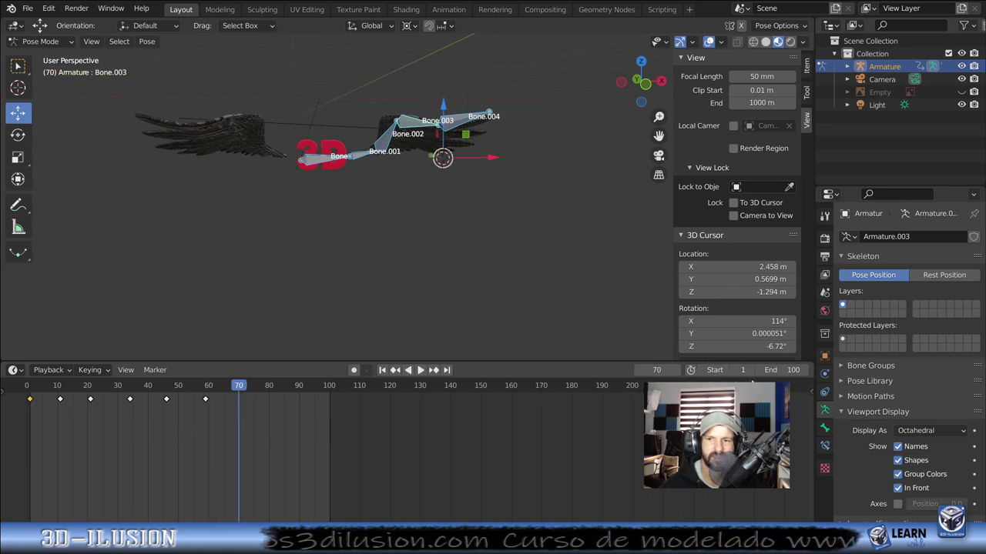
{"action": "left_click_drag", "start_coordinate": [778, 369], "coordinate": [762, 370]}
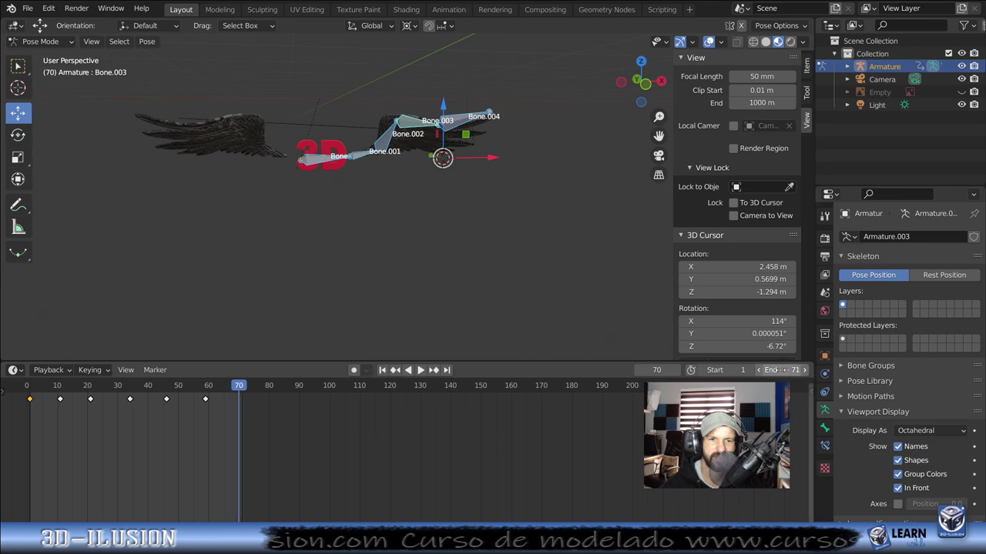
{"action": "left_click", "coordinate": [425, 371]}
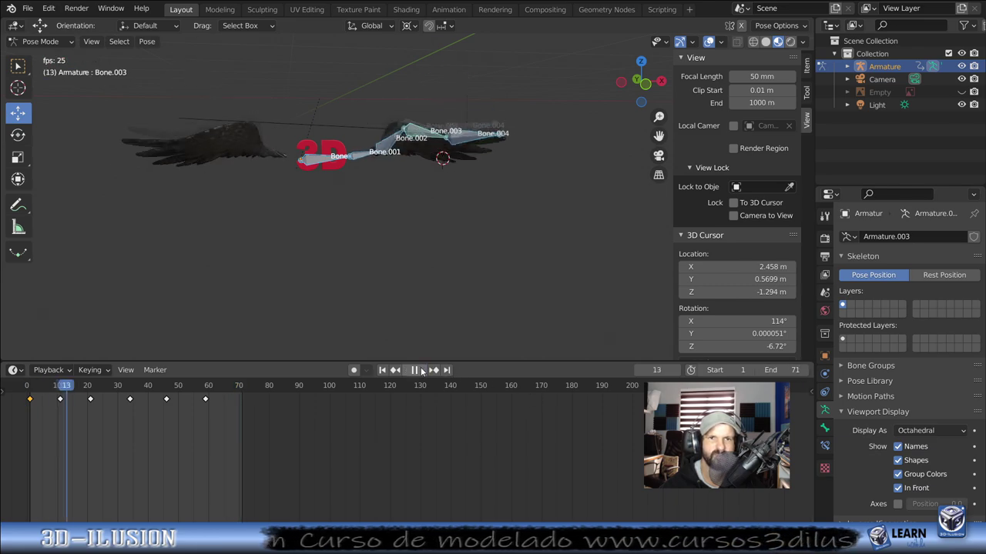
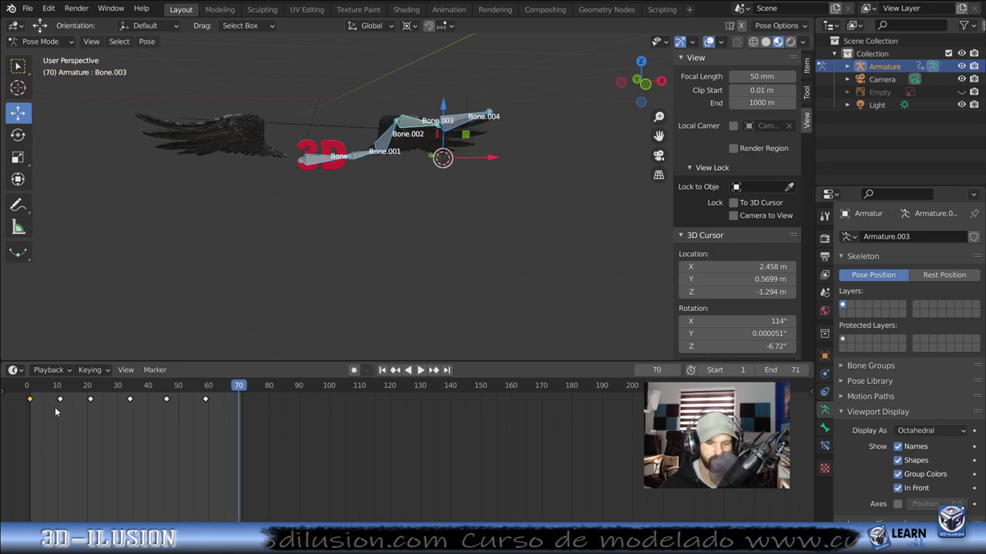
Step: Key the wing pose at frame 70 and play the flap with the bones hidden
{"action": "key", "text": "ctrl+v"}
{"action": "key", "text": "space"}
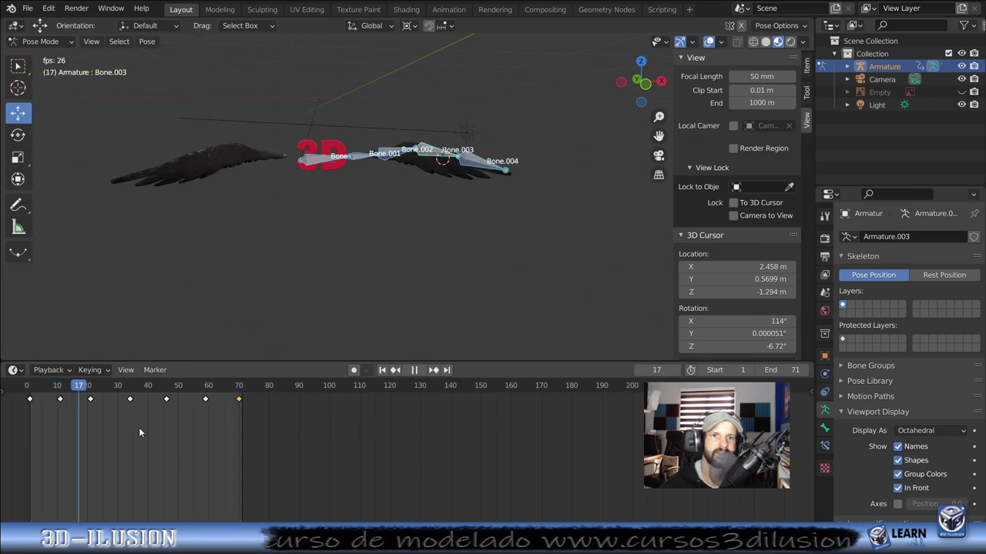
{"action": "mouse_move", "coordinate": [304, 262]}
{"action": "middle_mouse_down"}
{"action": "mouse_move", "coordinate": [354, 217]}
{"action": "mouse_move", "coordinate": [290, 233]}
{"action": "middle_mouse_up"}
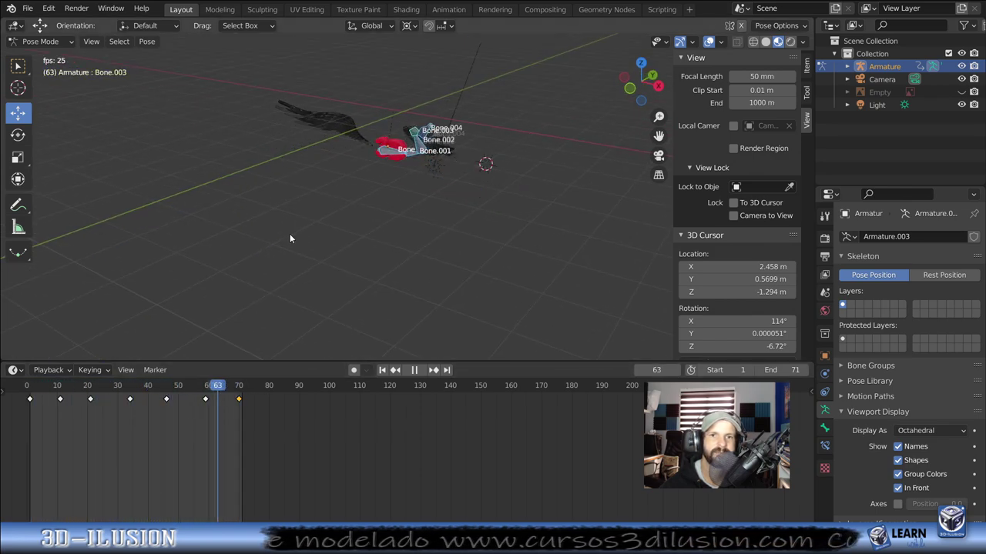
{"action": "key", "text": "h"}
{"action": "mouse_move", "coordinate": [484, 232]}
{"action": "middle_mouse_down"}
{"action": "mouse_move", "coordinate": [480, 195]}
{"action": "mouse_move", "coordinate": [399, 241]}
{"action": "middle_mouse_up"}
{"action": "key", "text": "alt+h"}
{"action": "key", "text": "space"}
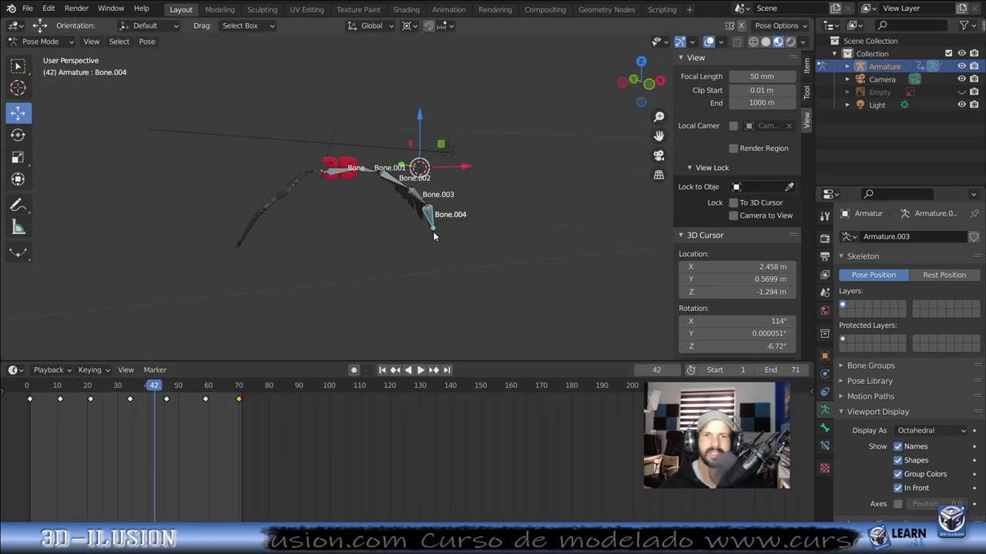
Step: Bend Bone.004 and Bone.003 downward and key all bones' Location & Rotation at frame 42
{"action": "key", "text": "r"}
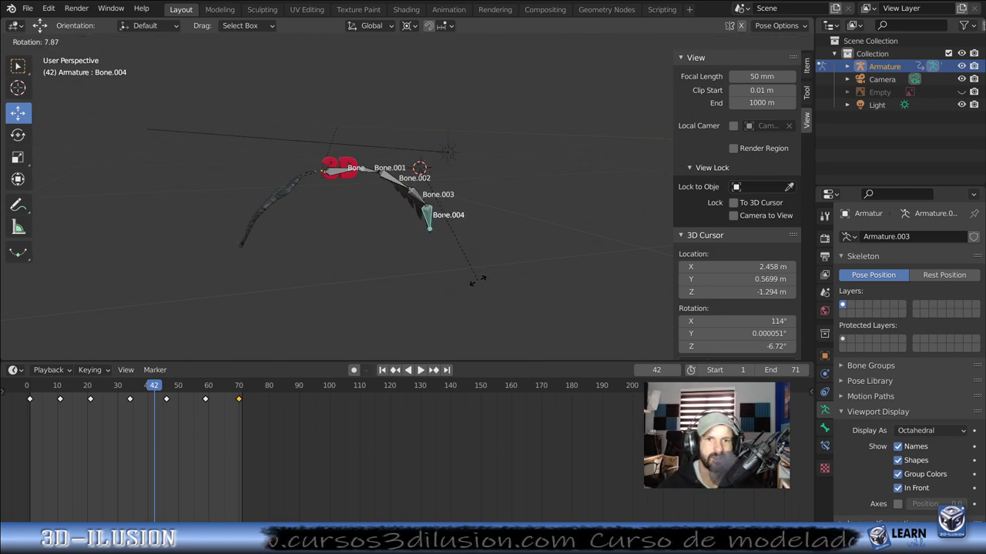
{"action": "left_click", "coordinate": [478, 279]}
{"action": "left_click", "coordinate": [415, 197]}
{"action": "key", "text": "r"}
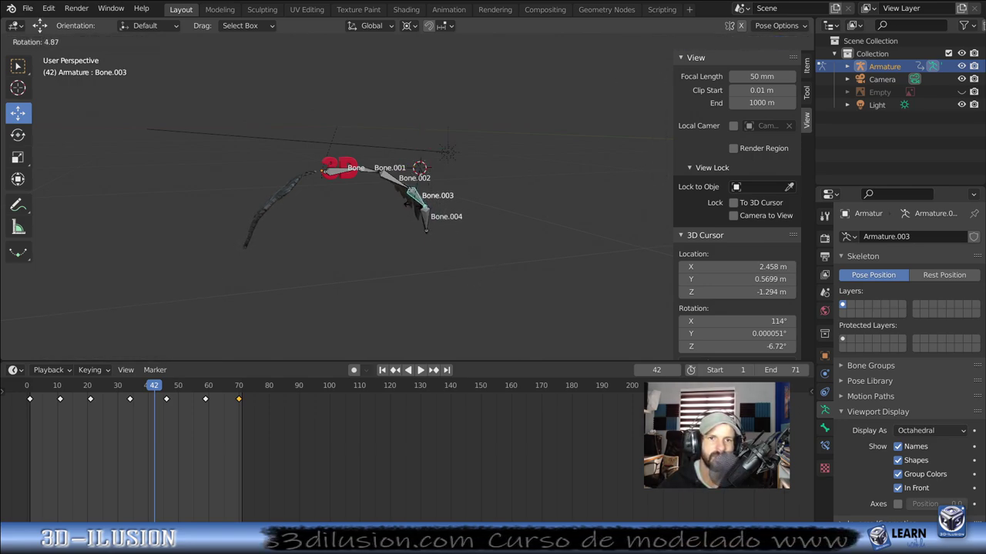
{"action": "left_click", "coordinate": [519, 176]}
{"action": "key", "text": "a"}
{"action": "key", "text": "i"}
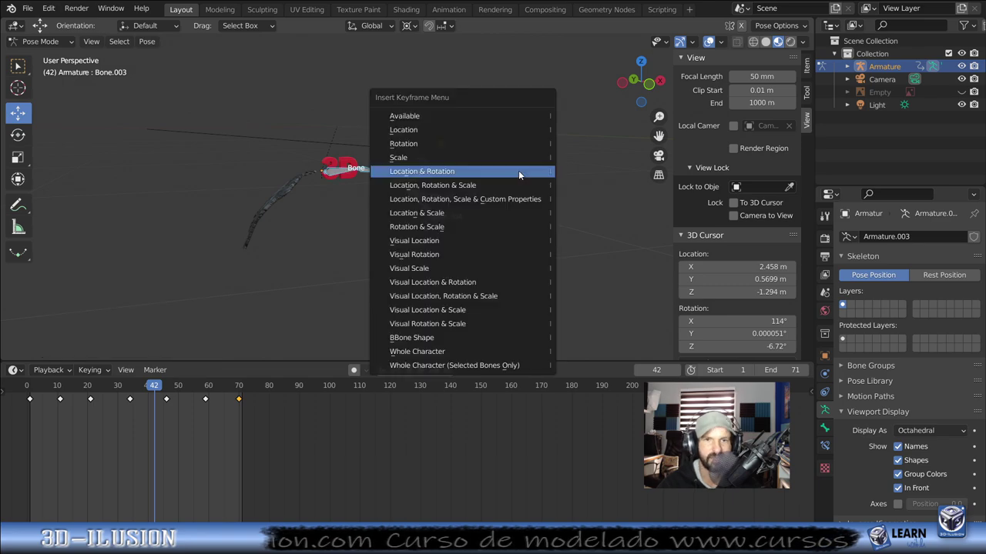
{"action": "left_click", "coordinate": [518, 171]}
Step: Play the animation to check the new frame-42 pose
{"action": "scroll", "coordinate": [130, 431], "scroll_direction": "up", "scroll_amount": 9, "text": "alt"}
{"action": "scroll", "coordinate": [130, 428], "scroll_direction": "down", "scroll_amount": 12, "text": "alt"}
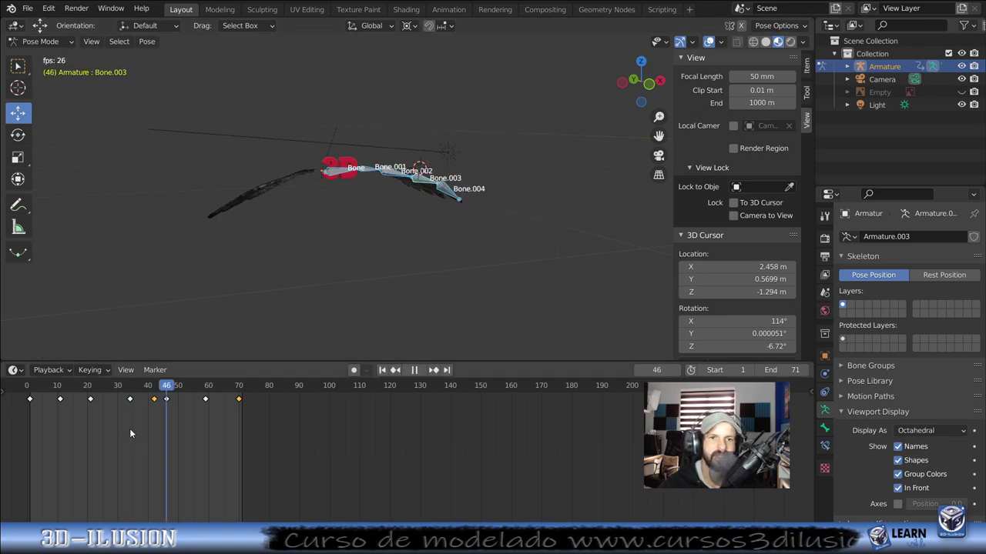
{"action": "scroll", "coordinate": [129, 428], "scroll_direction": "down", "scroll_amount": 13, "text": "alt"}
{"action": "scroll", "coordinate": [132, 430], "scroll_direction": "down", "scroll_amount": 4, "text": "alt"}
{"action": "scroll", "coordinate": [154, 421], "scroll_direction": "up", "scroll_amount": 16, "text": "alt"}
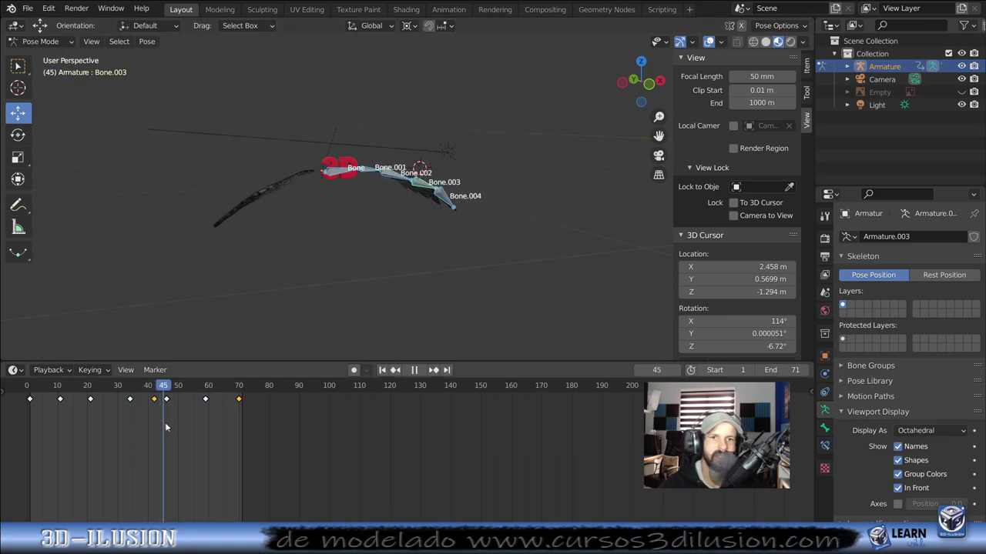
{"action": "scroll", "coordinate": [168, 424], "scroll_direction": "down", "scroll_amount": 1, "text": "alt"}
{"action": "key", "text": "space"}
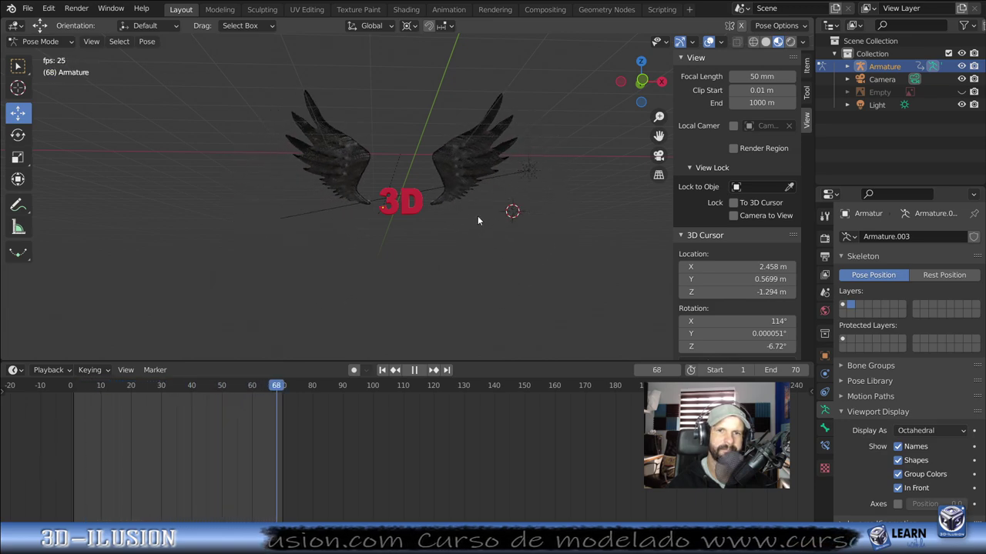
Step: Stop playback at frame 14 and enable the armature's first bone layer to show the bones
{"action": "key", "text": "space"}
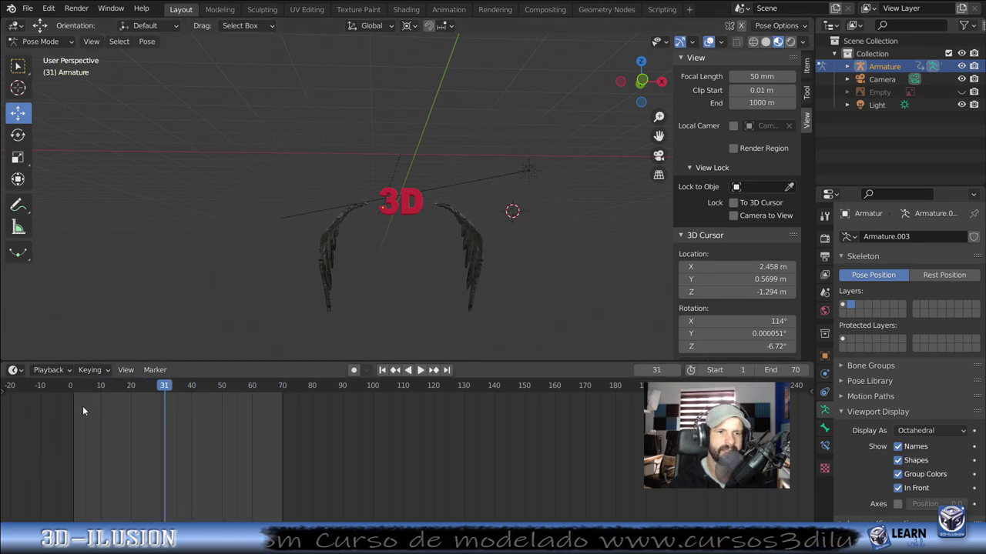
{"action": "left_click_drag", "start_coordinate": [76, 405], "coordinate": [112, 413]}
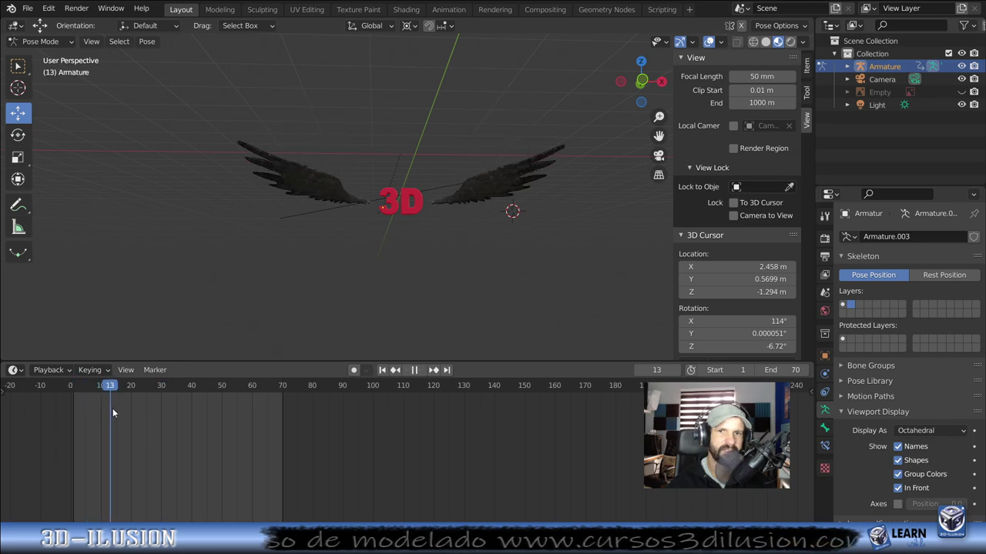
{"action": "left_click_drag", "start_coordinate": [112, 413], "coordinate": [114, 414]}
{"action": "left_click", "coordinate": [845, 305]}
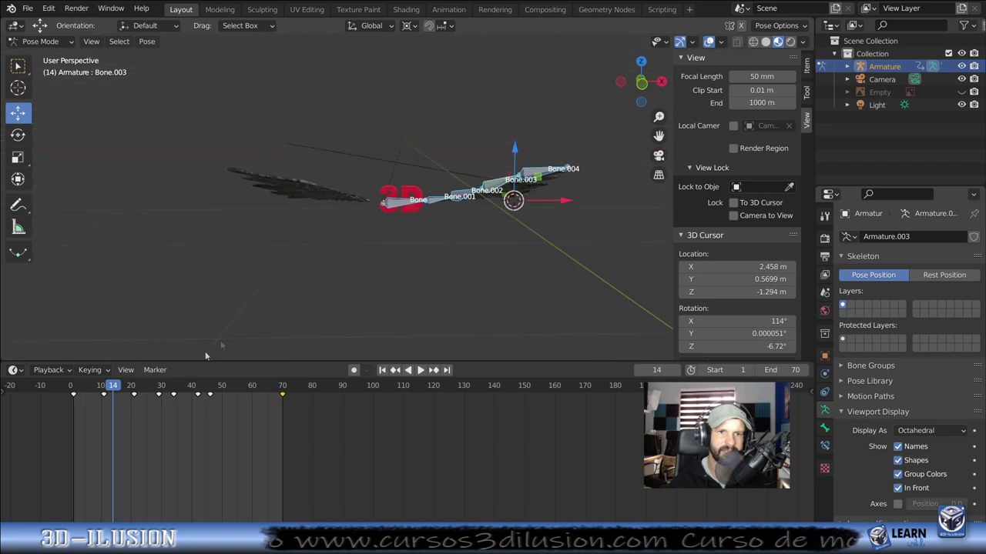
Step: Bend Bone.004 and Bone.003 upward at frame 11 and key all bones' Location & Rotation
{"action": "left_click_drag", "start_coordinate": [65, 412], "coordinate": [106, 416]}
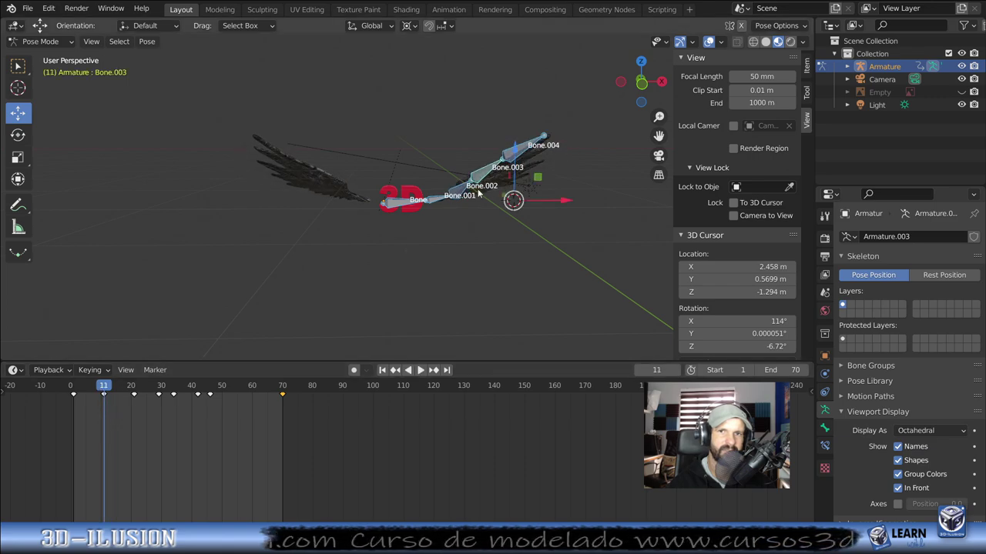
{"action": "key", "text": "r"}
{"action": "left_click", "coordinate": [578, 162]}
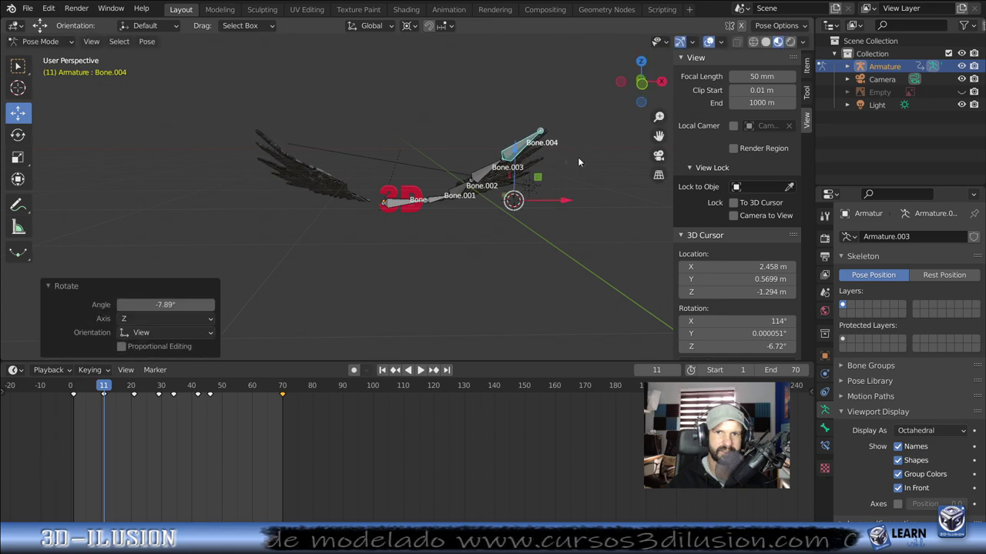
{"action": "left_click", "coordinate": [478, 175]}
{"action": "key", "text": "r"}
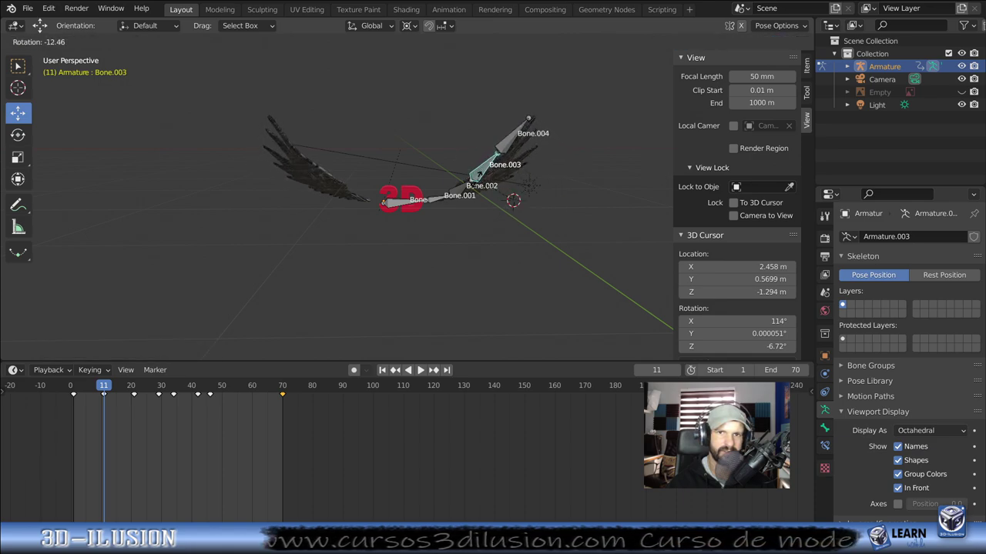
{"action": "left_click", "coordinate": [578, 144]}
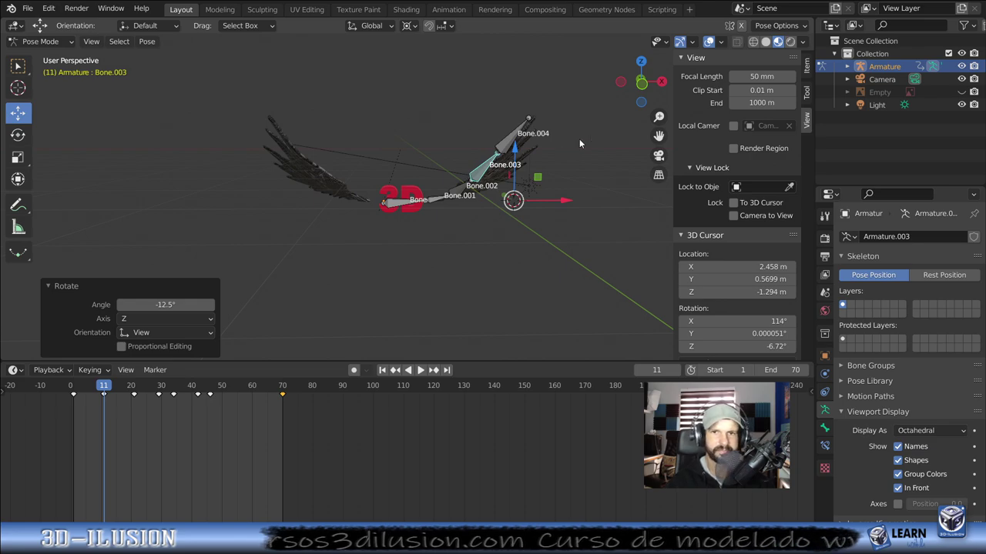
{"action": "key", "text": "a"}
{"action": "key", "text": "i"}
{"action": "left_click", "coordinate": [462, 186]}
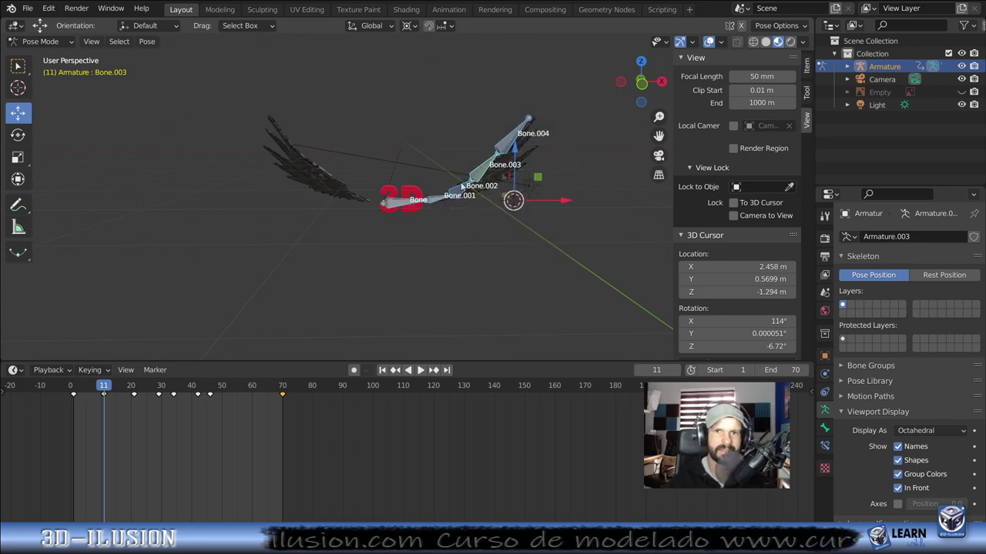
Step: Bend Bone.004 and Bone.003 down (about -8.6° and -6.6°), key Location & Rotation at frame 21, and replay
{"action": "left_click_drag", "start_coordinate": [102, 405], "coordinate": [125, 408]}
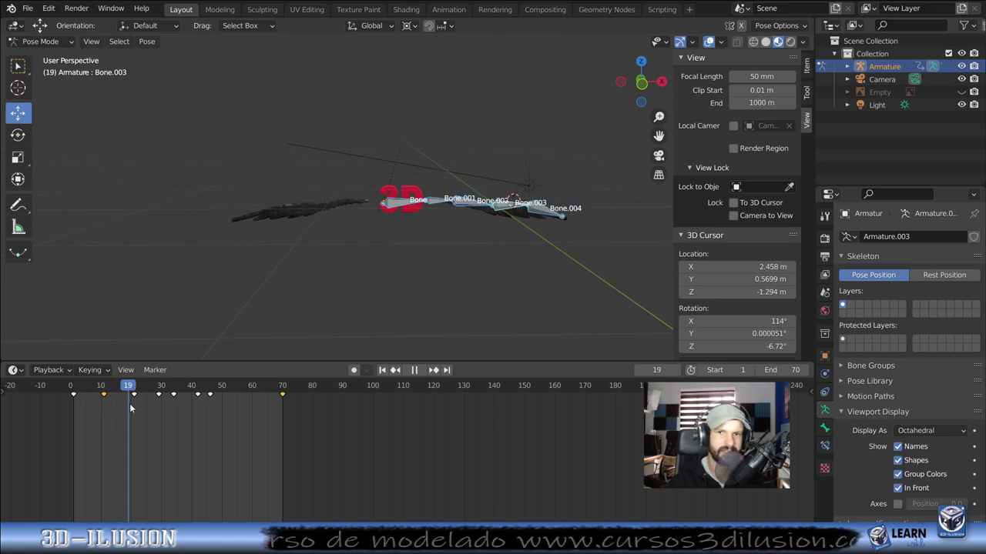
{"action": "left_click_drag", "start_coordinate": [127, 408], "coordinate": [135, 404]}
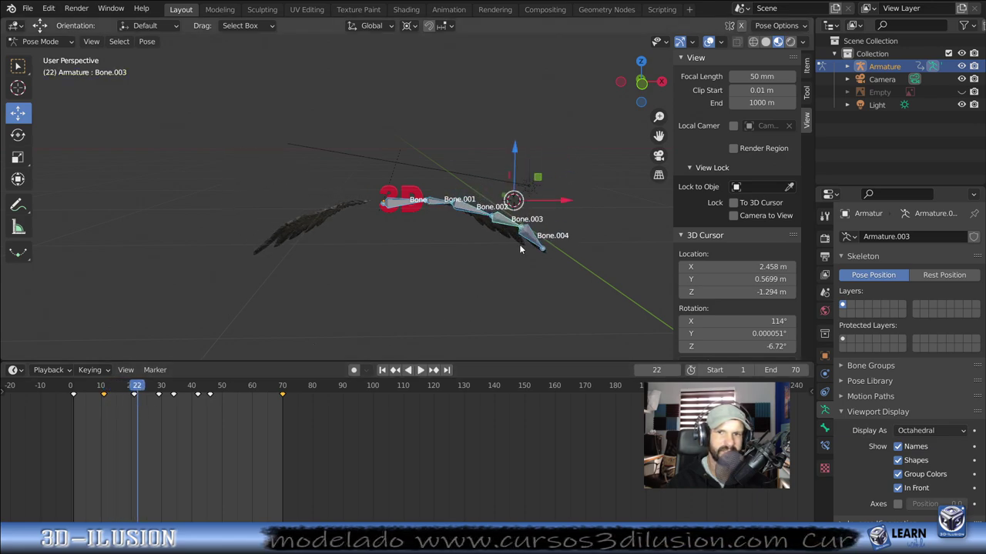
{"action": "key", "text": "r"}
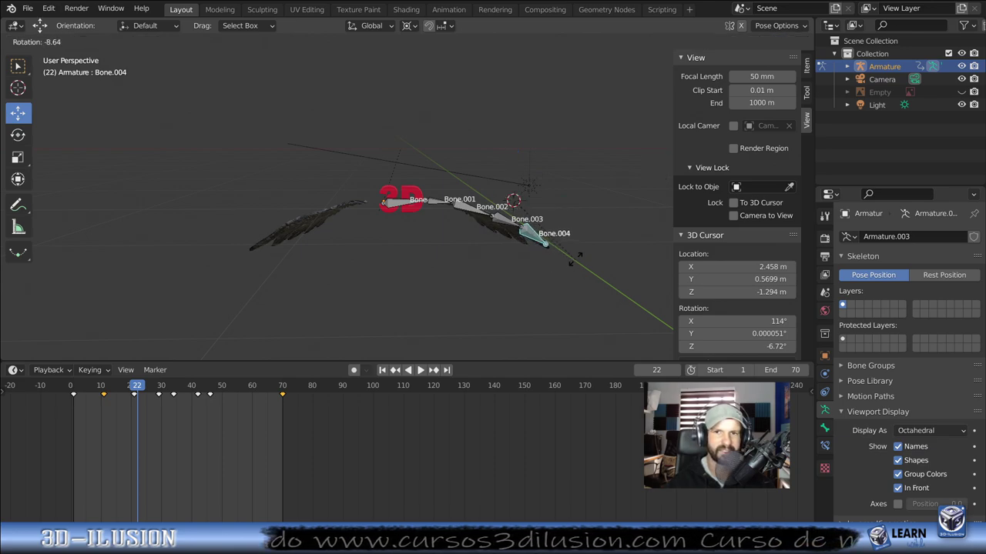
{"action": "left_click", "coordinate": [581, 241]}
{"action": "left_click", "coordinate": [496, 221]}
{"action": "key", "text": "r"}
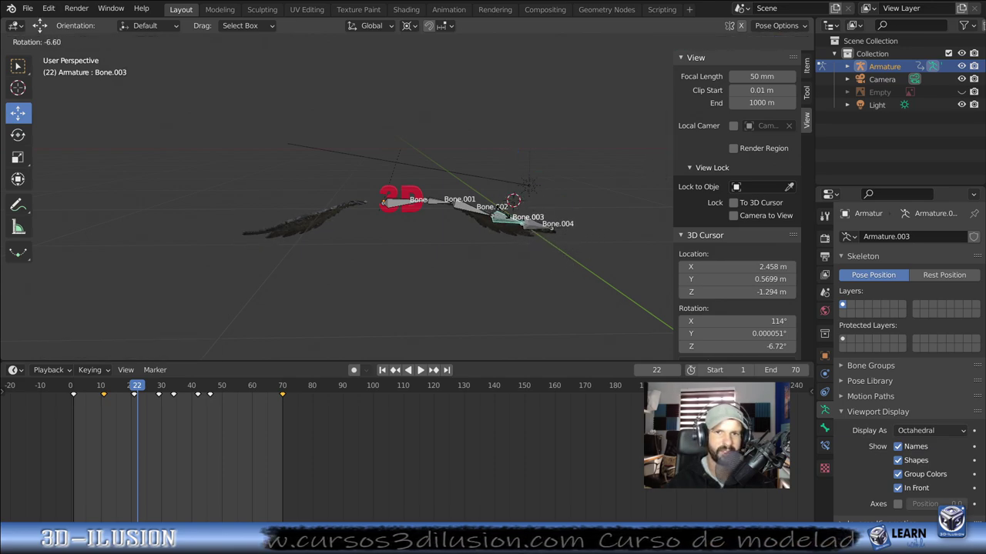
{"action": "left_click", "coordinate": [504, 218]}
{"action": "left_click_drag", "start_coordinate": [142, 427], "coordinate": [134, 425]}
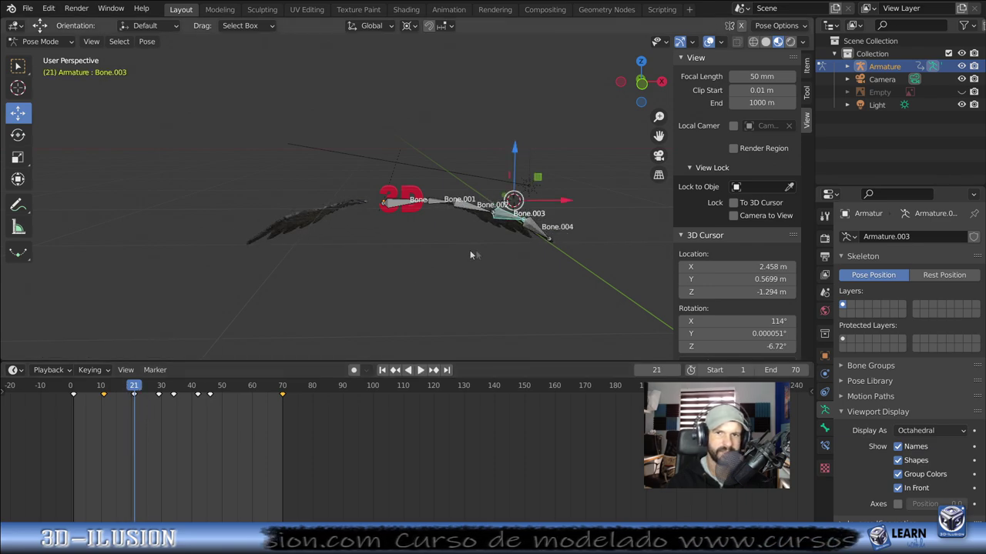
{"action": "key", "text": "r"}
{"action": "left_click", "coordinate": [482, 231]}
{"action": "key", "text": "a"}
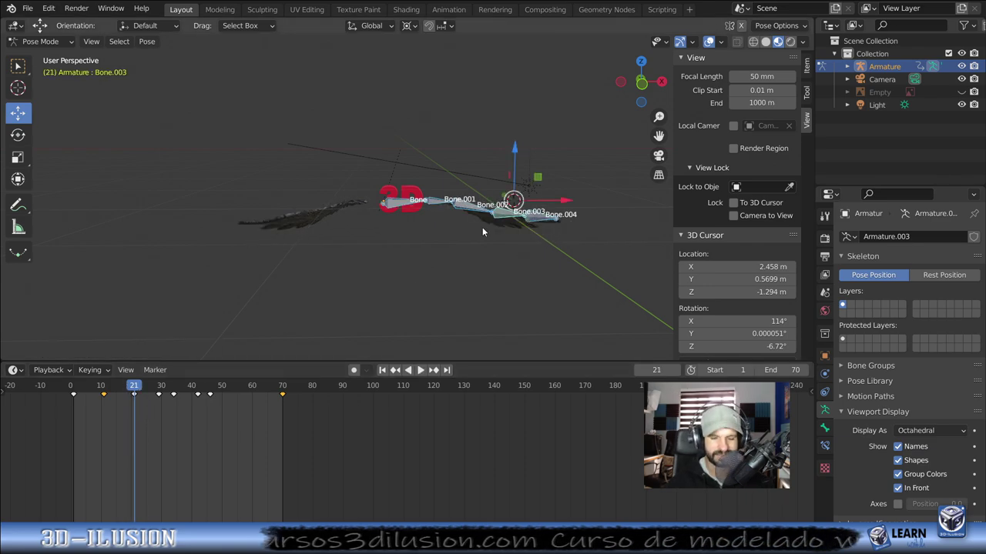
{"action": "key", "text": "i"}
{"action": "left_click", "coordinate": [482, 228]}
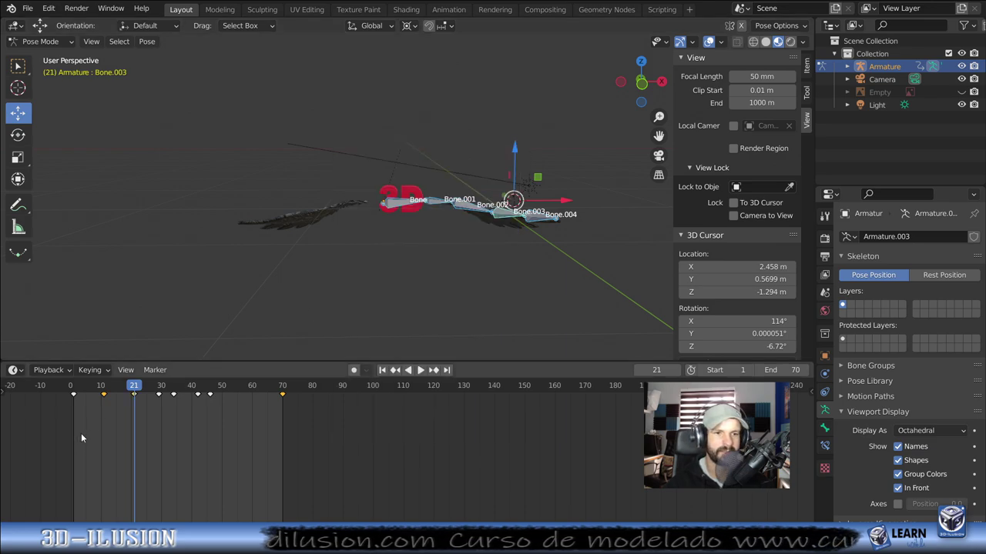
{"action": "left_click", "coordinate": [86, 434]}
{"action": "key", "text": "space"}
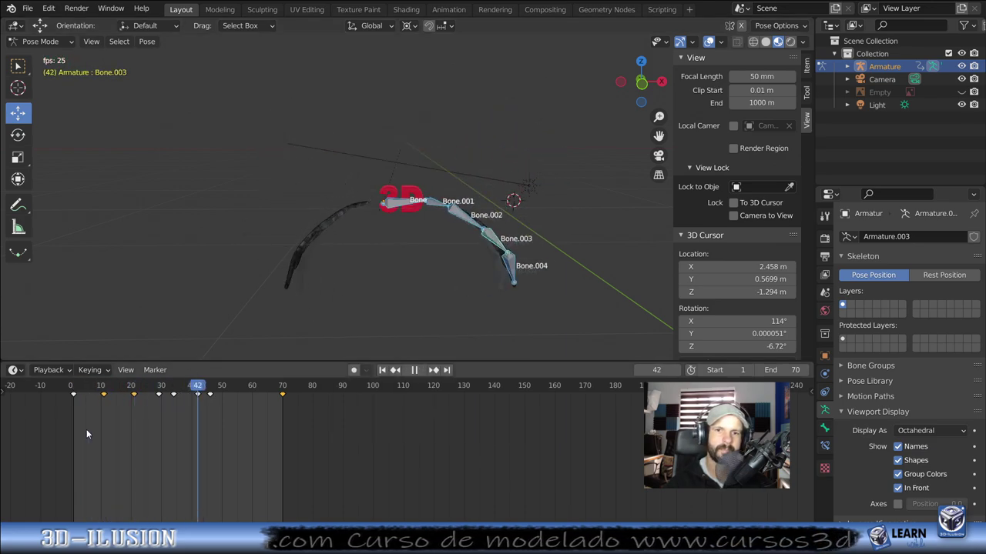
{"action": "left_click", "coordinate": [851, 305]}
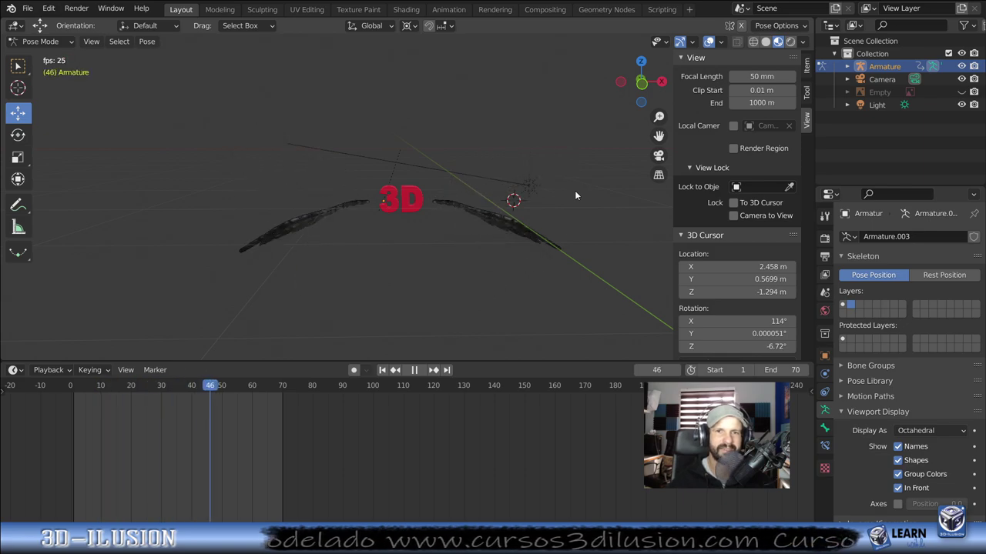
{"action": "key", "text": "space"}
{"action": "left_click", "coordinate": [842, 305]}
{"action": "key", "text": "space"}
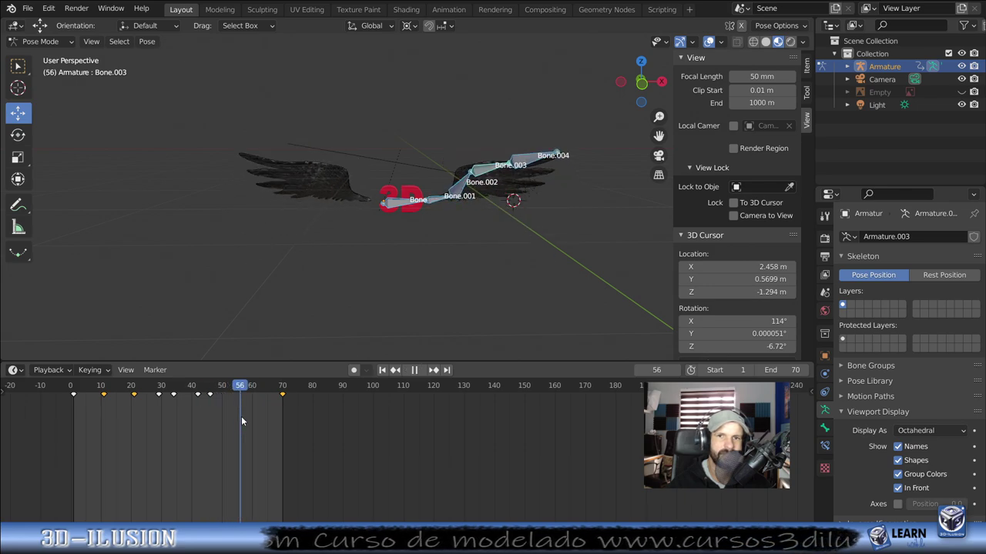
Step: At frame 56, rotate the wing tip bone 14° and Bone.003 by 20°
{"action": "key", "text": "space"}
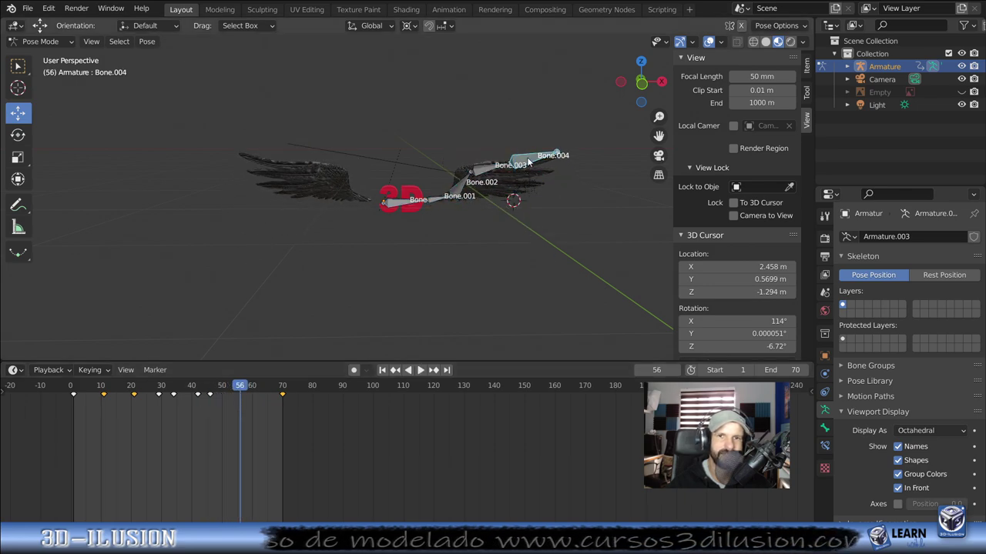
{"action": "key", "text": "r"}
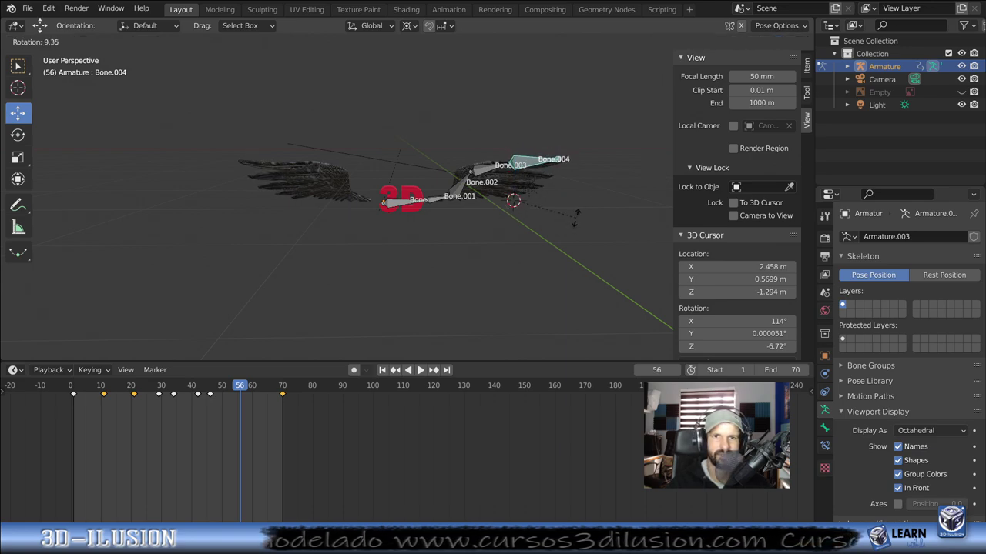
{"action": "left_click", "coordinate": [573, 222]}
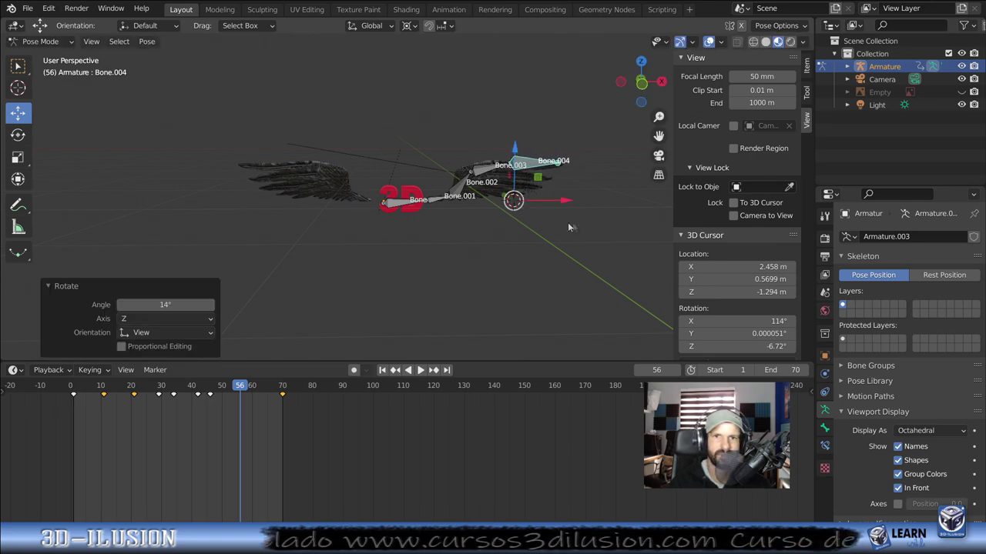
{"action": "left_click", "coordinate": [486, 168]}
{"action": "key", "text": "r"}
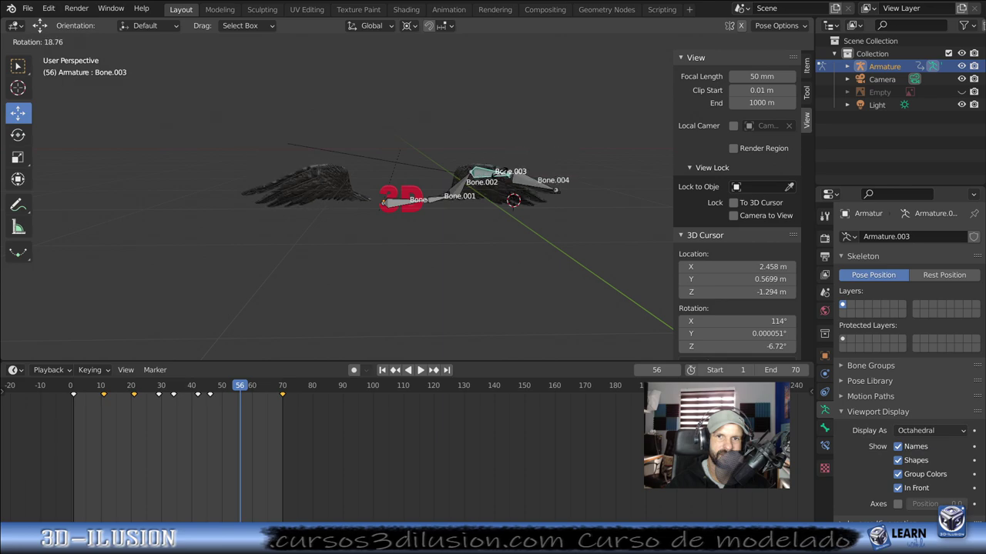
{"action": "type", "text": "20"}
{"action": "key", "text": "Return"}
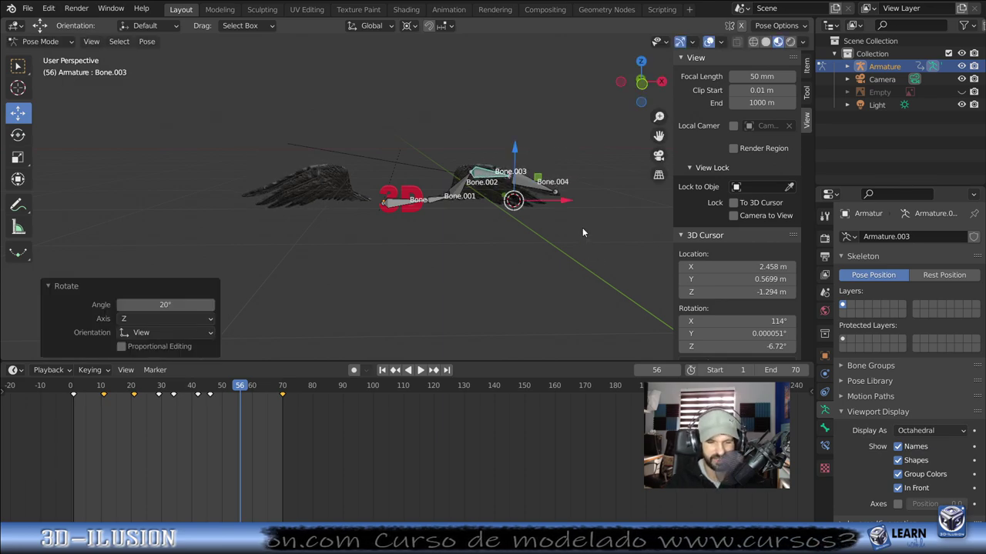
Step: Keyframe all wing bones at frame 56, play from frame 40, and hide the bones
{"action": "key", "text": "a"}
{"action": "key", "text": "i"}
{"action": "left_click", "coordinate": [582, 228]}
{"action": "left_click", "coordinate": [191, 409]}
{"action": "key", "text": "space"}
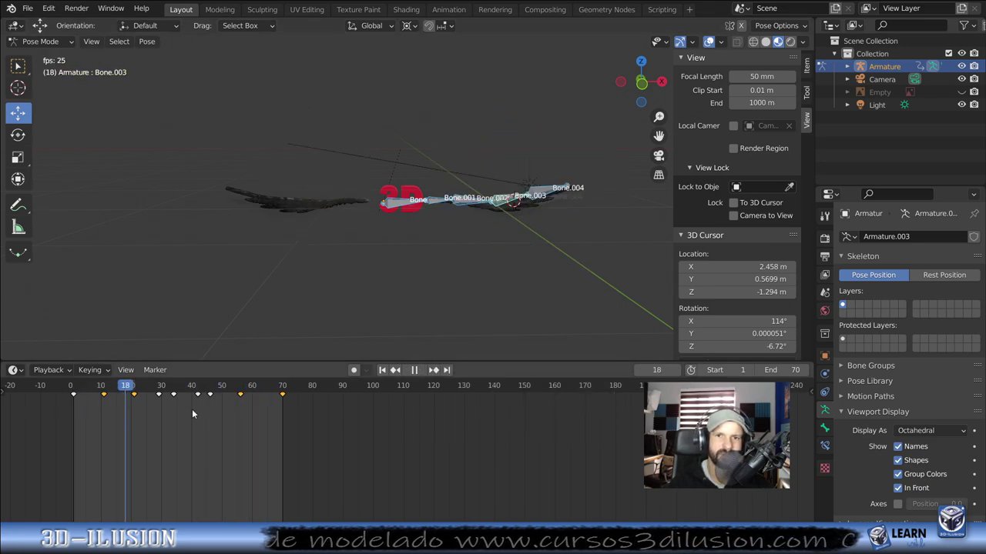
{"action": "key", "text": "h"}
{"action": "key", "text": "space"}
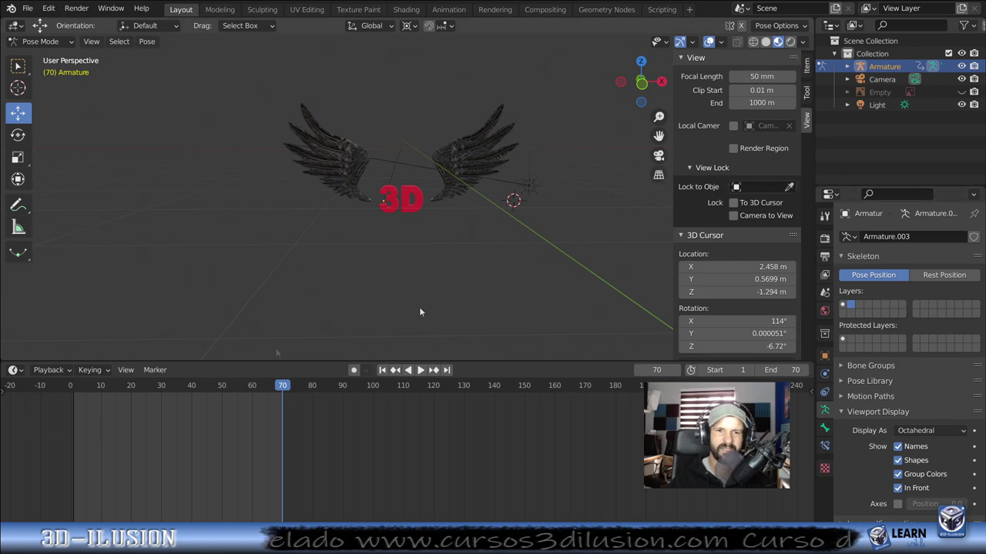
Step: Show the bones via bone layer 1 and scrub frames 54–60 to inspect the poses
{"action": "mouse_move", "coordinate": [231, 425]}
{"action": "left_mouse_down"}
{"action": "mouse_move", "coordinate": [240, 434]}
{"action": "mouse_move", "coordinate": [235, 424]}
{"action": "mouse_move", "coordinate": [264, 419]}
{"action": "mouse_move", "coordinate": [242, 416]}
{"action": "mouse_move", "coordinate": [253, 423]}
{"action": "left_mouse_up"}
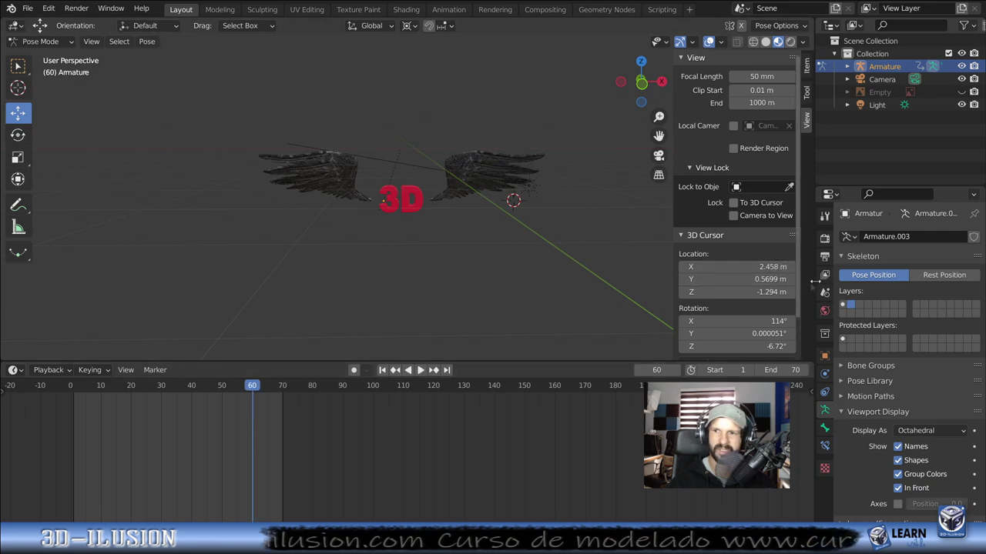
{"action": "left_click", "coordinate": [842, 305]}
{"action": "middle_click_drag", "start_coordinate": [462, 200], "coordinate": [373, 223]}
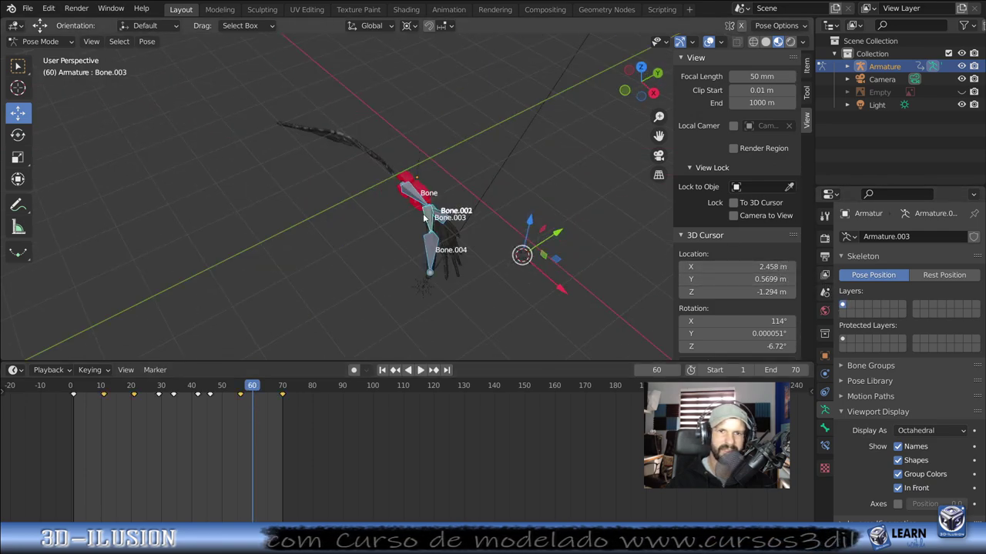
{"action": "mouse_move", "coordinate": [255, 412]}
{"action": "left_mouse_down"}
{"action": "mouse_move", "coordinate": [208, 422]}
{"action": "mouse_move", "coordinate": [235, 425]}
{"action": "mouse_move", "coordinate": [161, 412]}
{"action": "mouse_move", "coordinate": [119, 387]}
{"action": "mouse_move", "coordinate": [238, 376]}
{"action": "left_mouse_up"}
Step: At frame 56, rotate Bone.002 by -11.7° around Z
{"action": "middle_click_drag", "start_coordinate": [418, 209], "coordinate": [286, 327]}
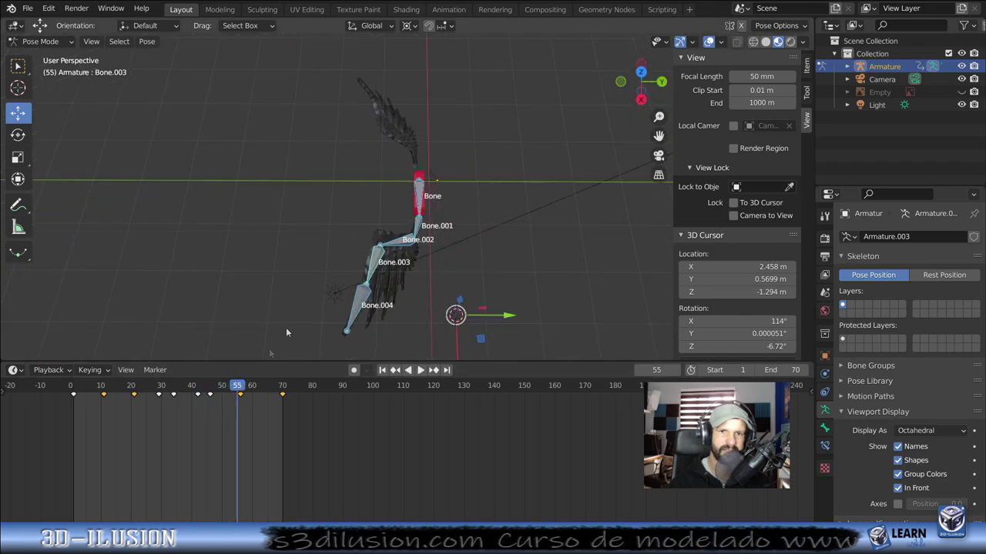
{"action": "left_click", "coordinate": [240, 412]}
{"action": "middle_click_drag", "start_coordinate": [406, 332], "coordinate": [434, 252]}
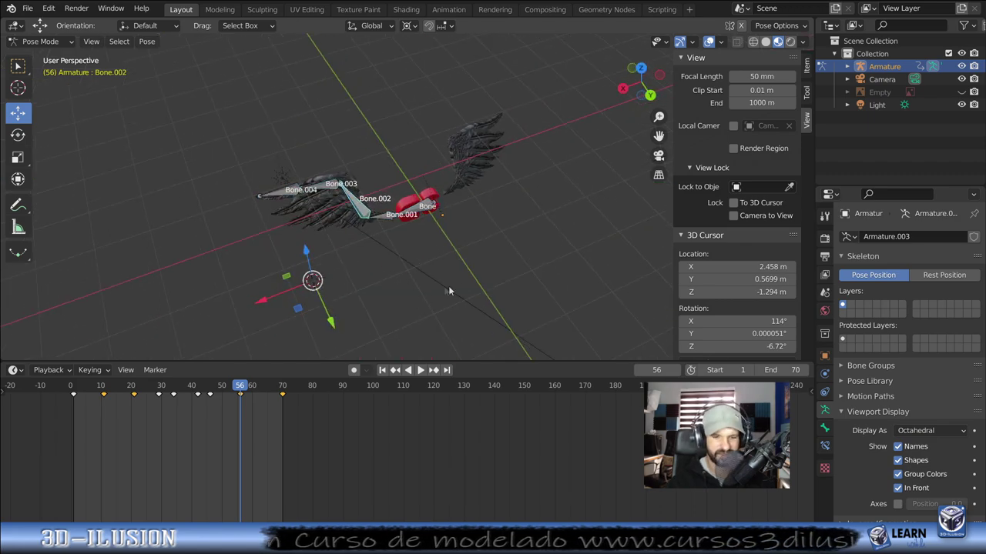
{"action": "key", "text": "r"}
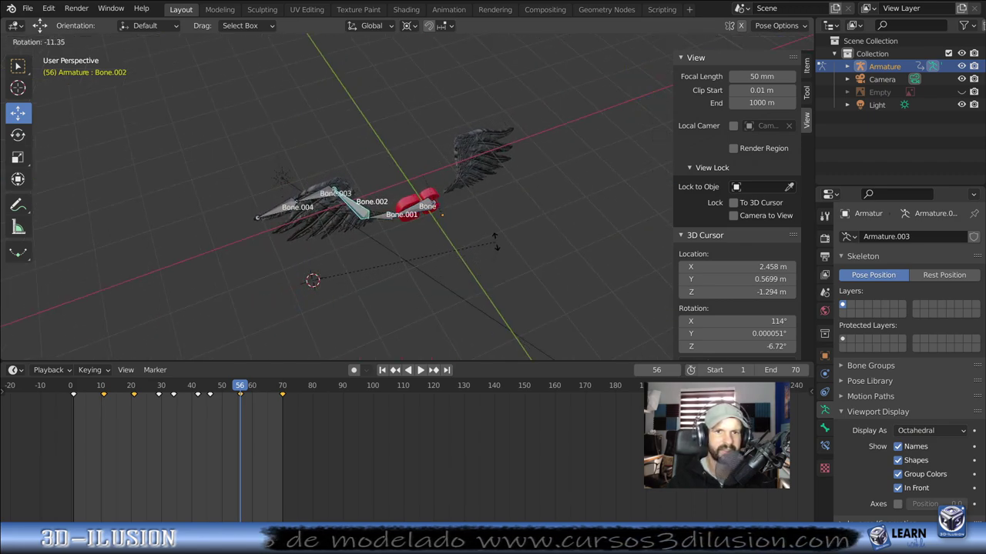
{"action": "left_click", "coordinate": [495, 242]}
{"action": "middle_click_drag", "start_coordinate": [479, 241], "coordinate": [512, 164]}
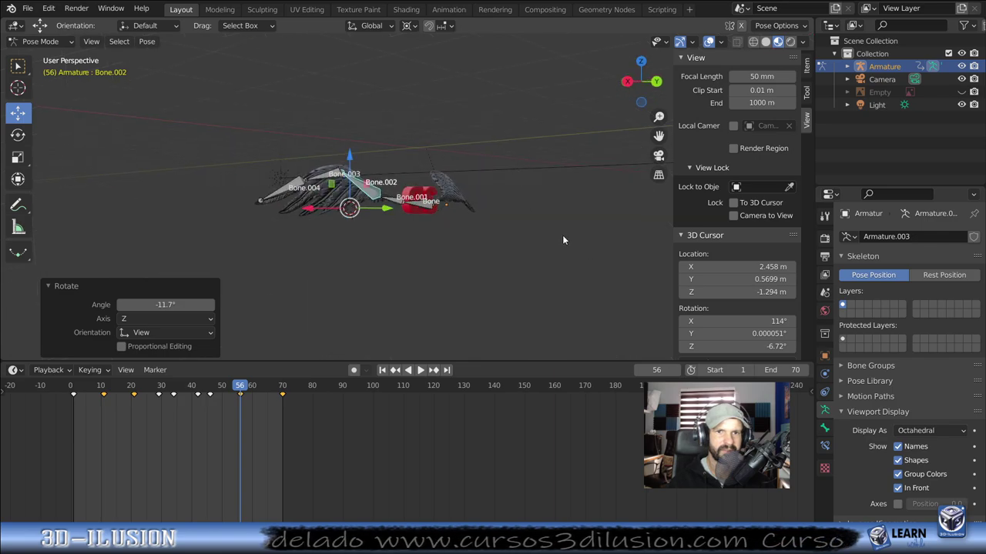
Step: Key all bones' Location & Rotation, then play from frame 4 with the bones hidden
{"action": "key", "text": "a"}
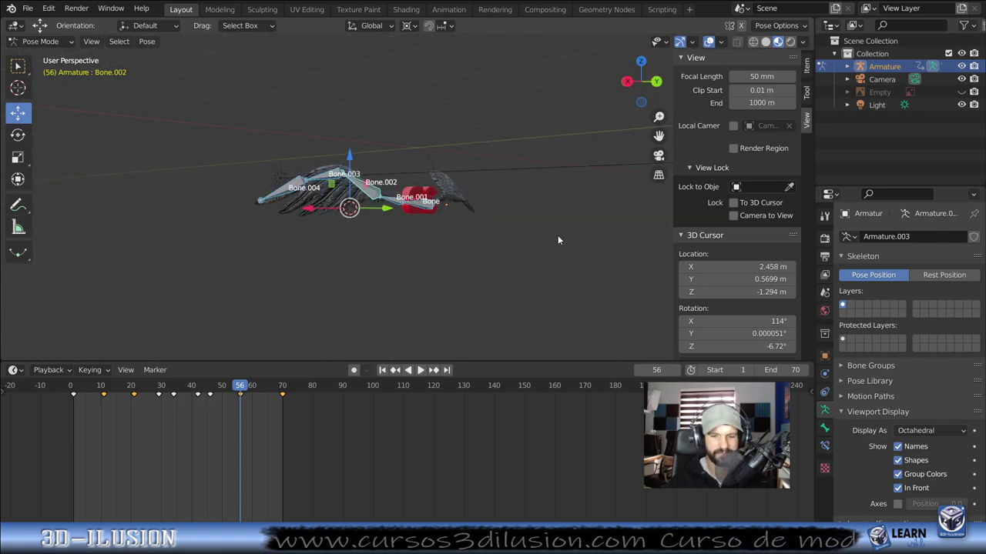
{"action": "key", "text": "i"}
{"action": "left_click", "coordinate": [558, 235]}
{"action": "left_click", "coordinate": [83, 428]}
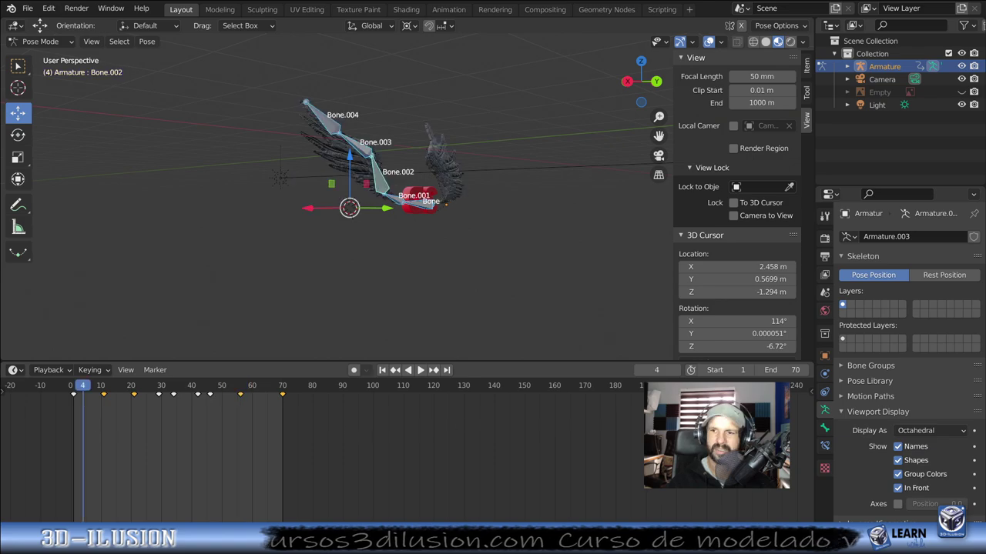
{"action": "left_click", "coordinate": [851, 305]}
{"action": "key", "text": "space"}
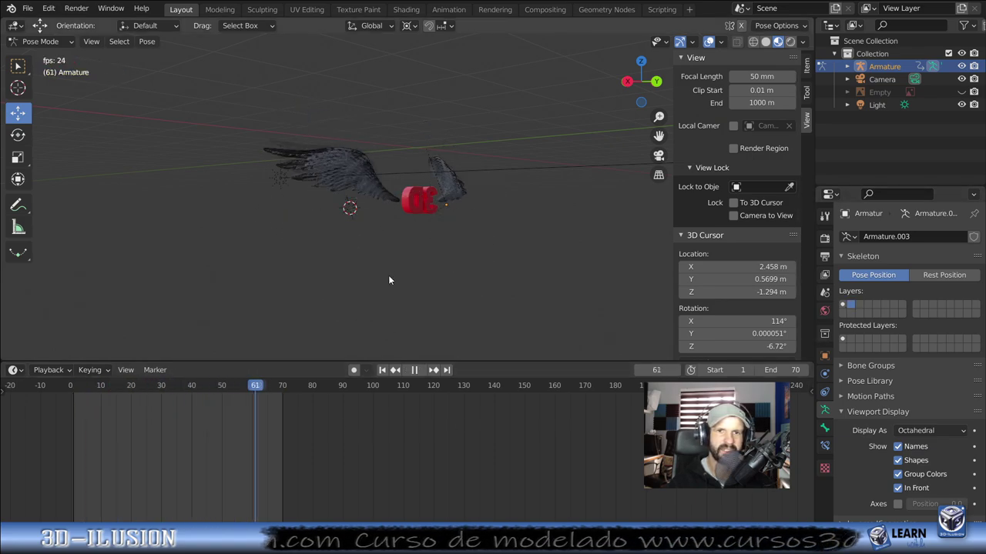
{"action": "middle_click_drag", "start_coordinate": [380, 279], "coordinate": [301, 302]}
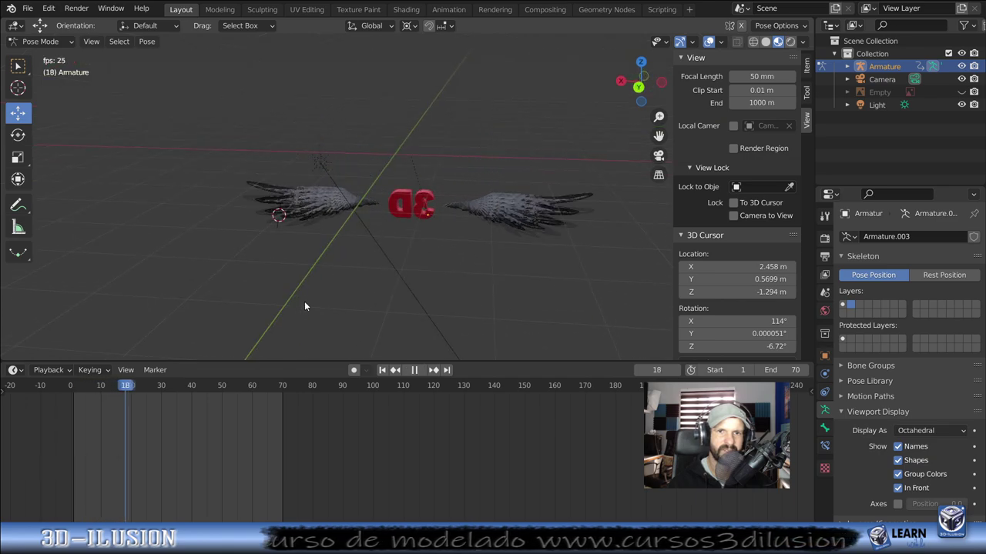
{"action": "key", "text": "space"}
{"action": "key", "text": "space"}
{"action": "mouse_move", "coordinate": [237, 391]}
{"action": "left_mouse_down"}
{"action": "mouse_move", "coordinate": [251, 395]}
{"action": "mouse_move", "coordinate": [259, 362]}
{"action": "mouse_move", "coordinate": [249, 346]}
{"action": "left_mouse_up"}
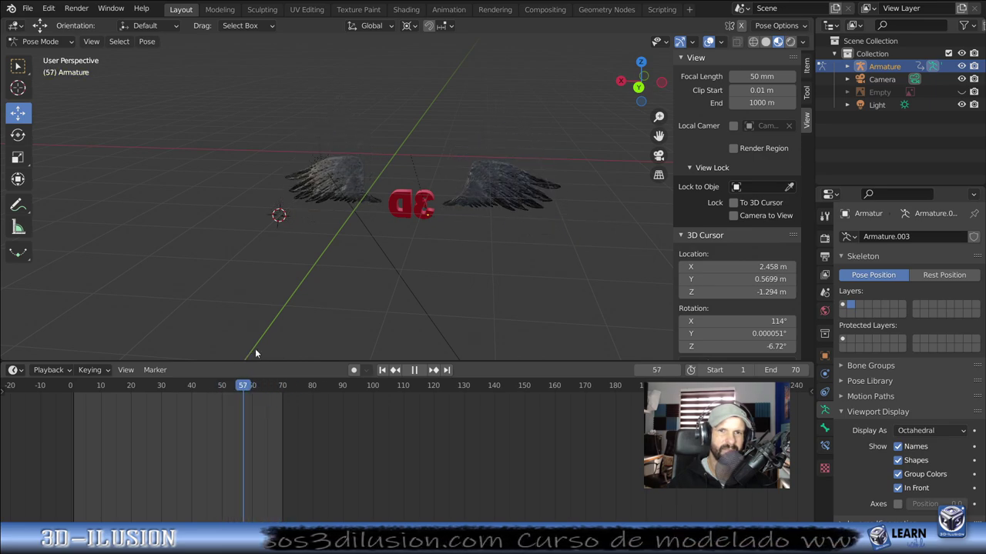
{"action": "key", "text": "space"}
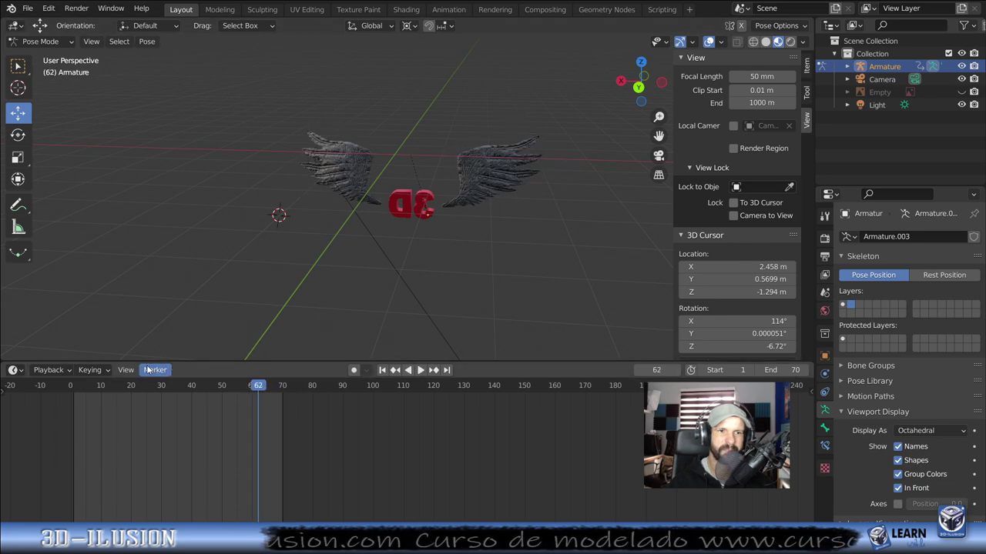
{"action": "key", "text": "space"}
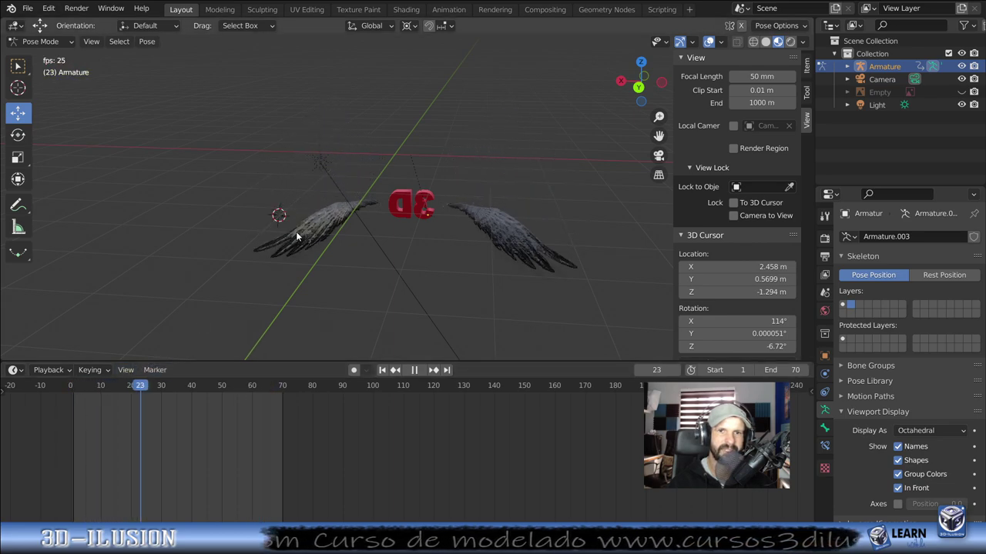
{"action": "mouse_move", "coordinate": [271, 390]}
{"action": "left_mouse_down"}
{"action": "mouse_move", "coordinate": [159, 386]}
{"action": "mouse_move", "coordinate": [261, 393]}
{"action": "left_mouse_up"}
Step: At frame 63, rotate Bone.002 8.99° and Bone.004 29°, key the pose, and play it
{"action": "mouse_move", "coordinate": [491, 221]}
{"action": "middle_mouse_down"}
{"action": "mouse_move", "coordinate": [462, 251]}
{"action": "mouse_move", "coordinate": [529, 210]}
{"action": "middle_mouse_up"}
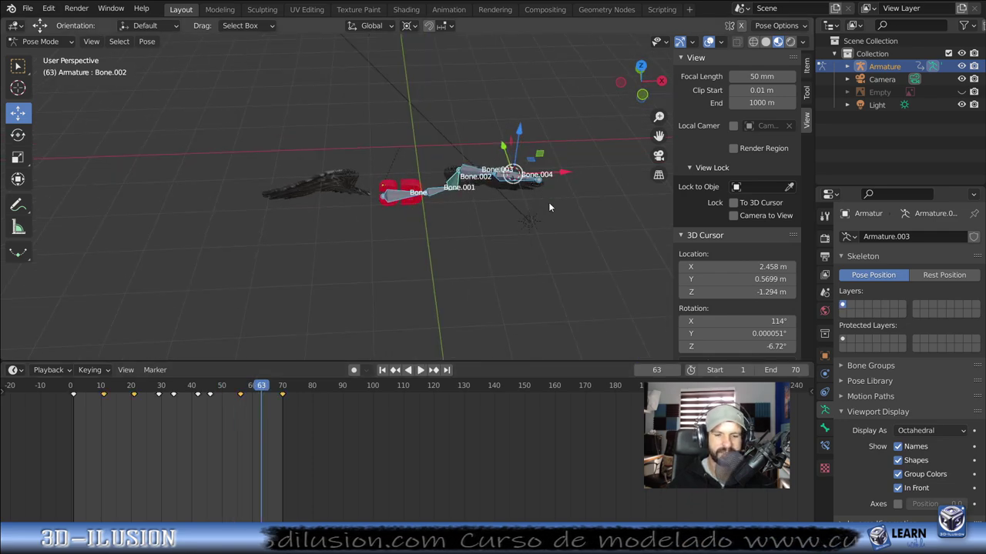
{"action": "key", "text": "r"}
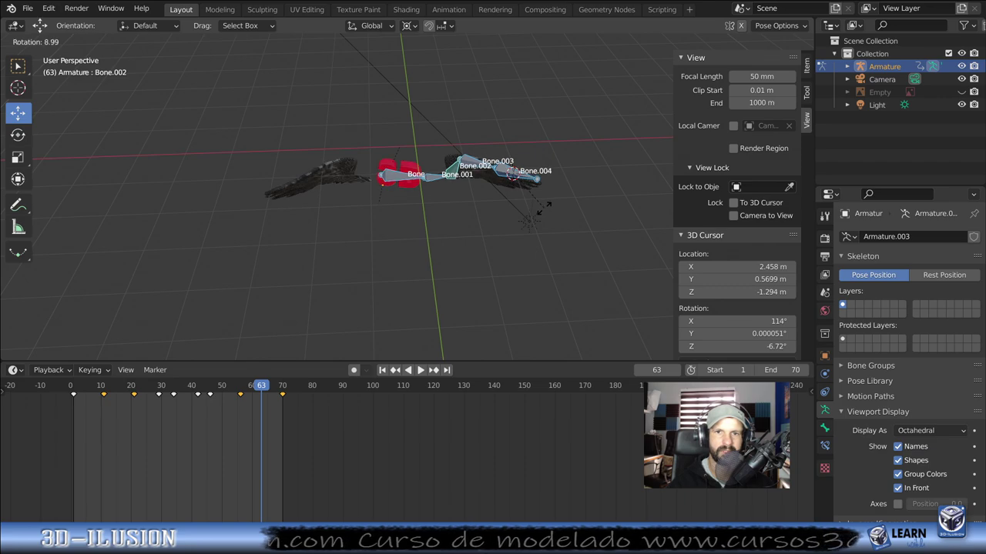
{"action": "left_click", "coordinate": [543, 211]}
{"action": "left_click", "coordinate": [547, 185]}
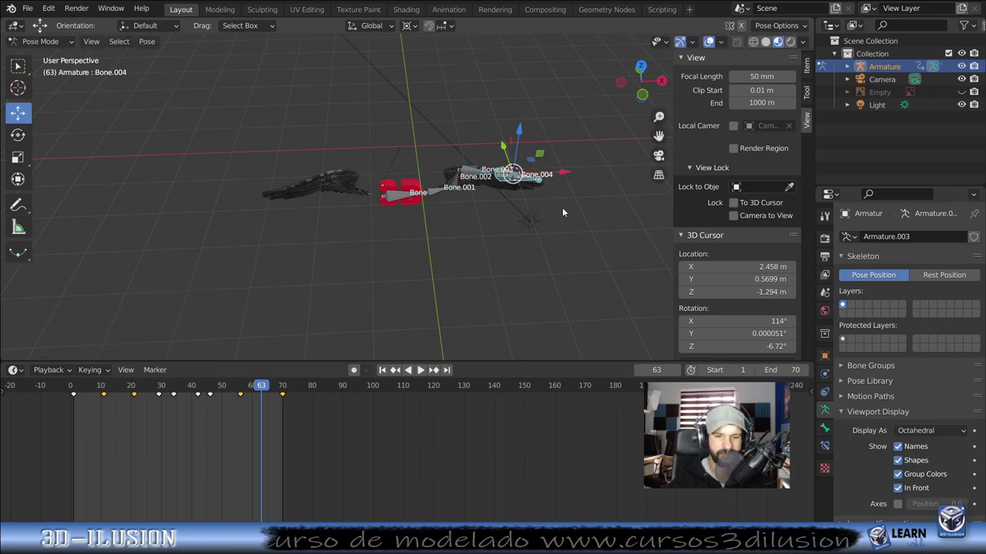
{"action": "key", "text": "r"}
{"action": "left_click", "coordinate": [547, 239]}
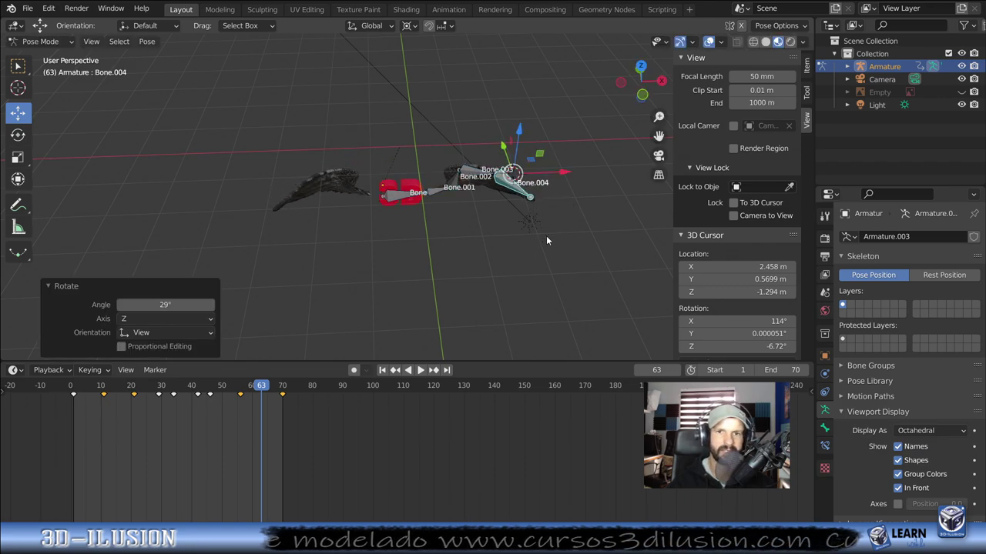
{"action": "key", "text": "i"}
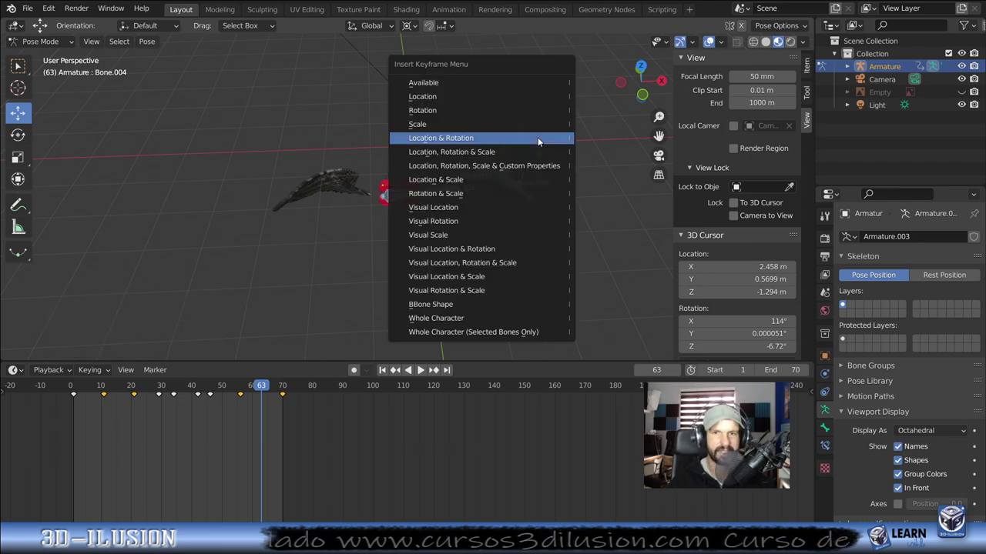
{"action": "left_click", "coordinate": [538, 137]}
{"action": "key", "text": "space"}
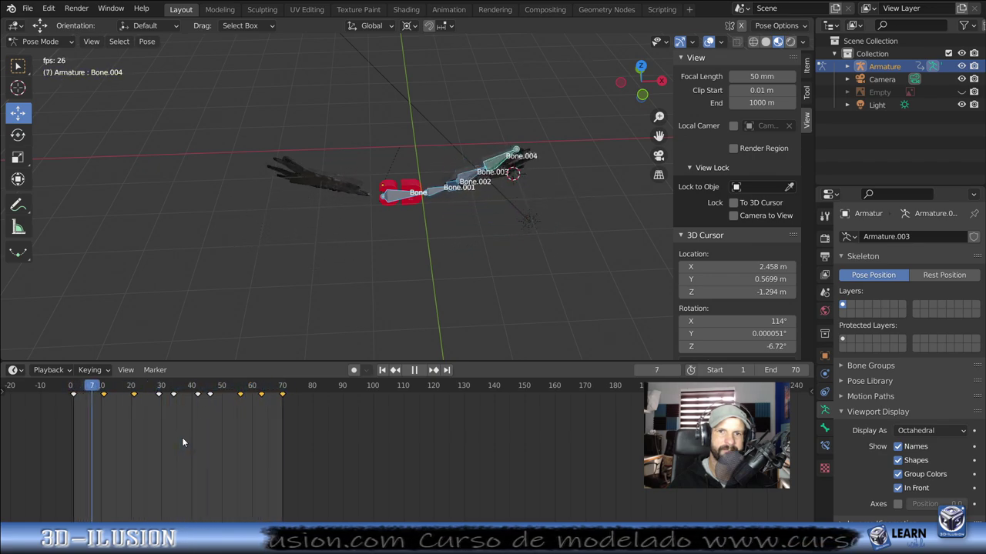
{"action": "key", "text": "space"}
{"action": "key", "text": "space"}
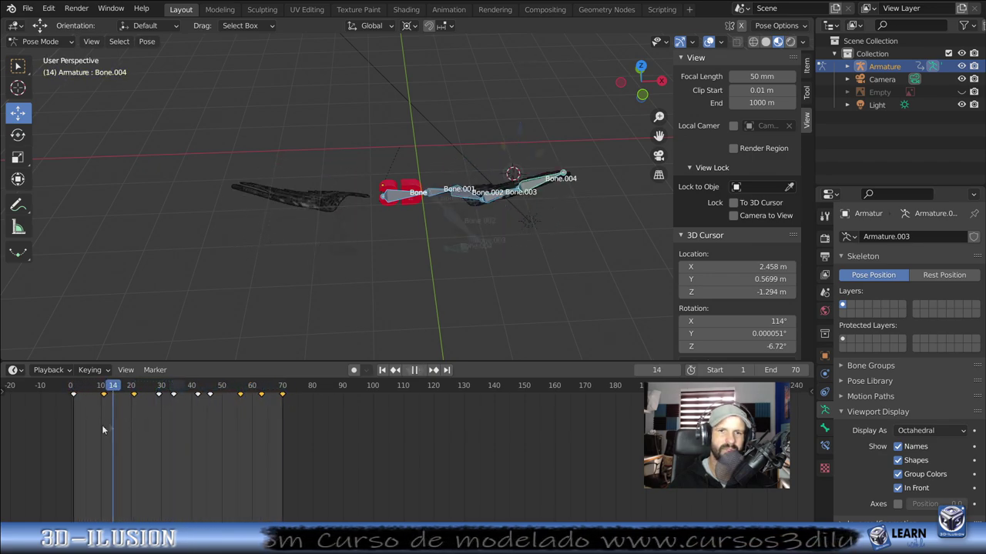
Step: Rotate Bone.002 by -15.7° at frame 11 and key Location & Rotation
{"action": "mouse_move", "coordinate": [116, 436]}
{"action": "left_mouse_down"}
{"action": "mouse_move", "coordinate": [104, 438]}
{"action": "mouse_move", "coordinate": [134, 440]}
{"action": "mouse_move", "coordinate": [140, 430]}
{"action": "mouse_move", "coordinate": [102, 402]}
{"action": "left_mouse_up"}
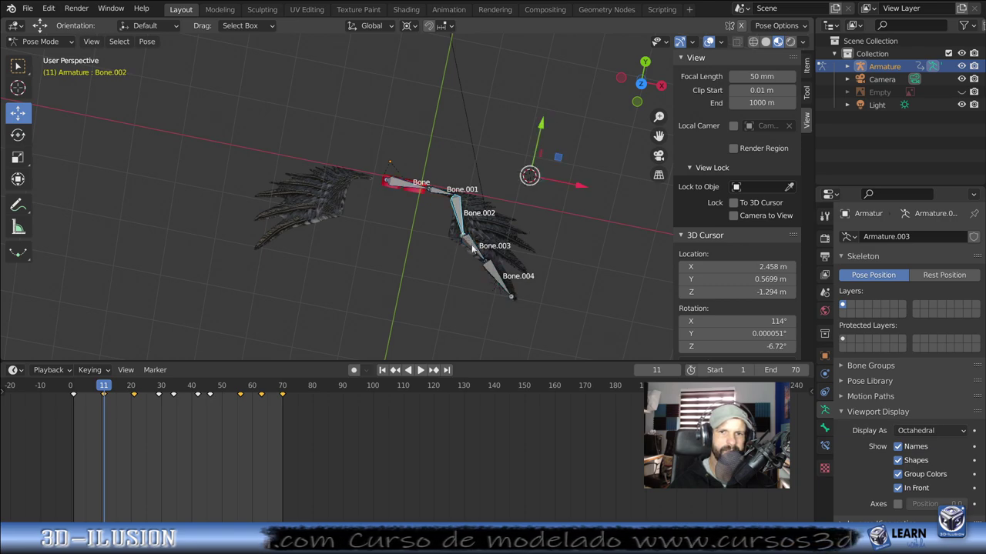
{"action": "key", "text": "r"}
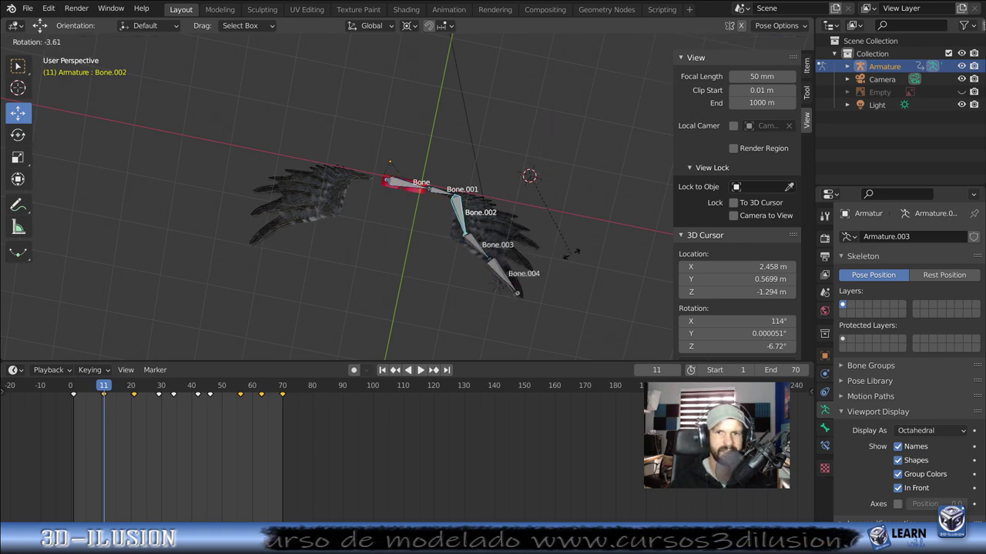
{"action": "left_click", "coordinate": [586, 244]}
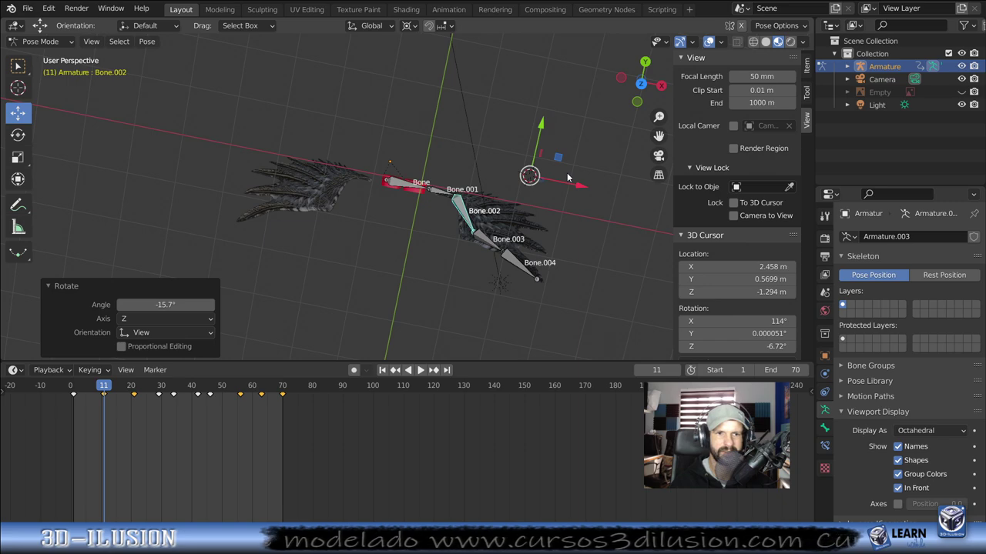
{"action": "key", "text": "i"}
{"action": "left_click", "coordinate": [567, 174]}
{"action": "key", "text": "space"}
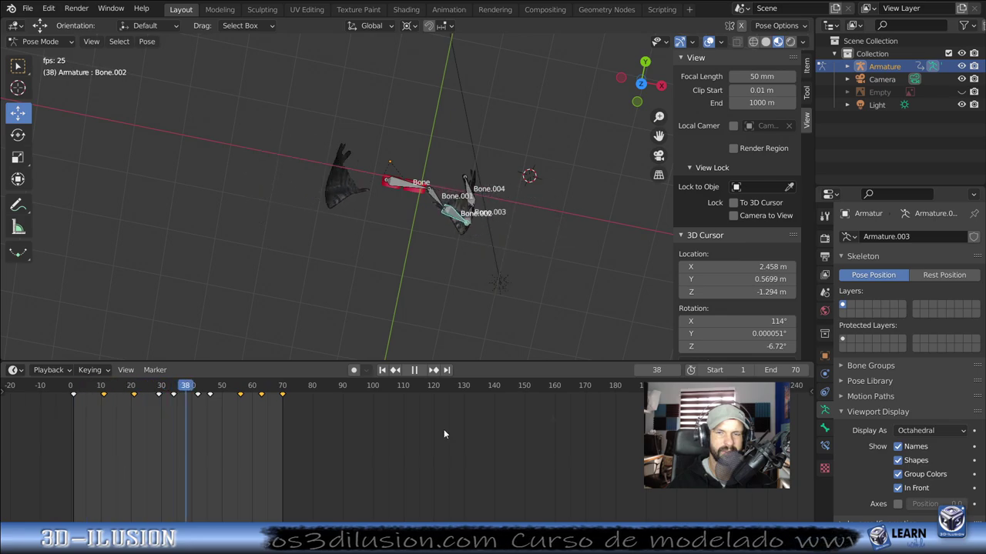
Step: Review the flap by orbiting and scrubbing through frames 45 to 56
{"action": "middle_click_drag", "start_coordinate": [406, 303], "coordinate": [408, 176]}
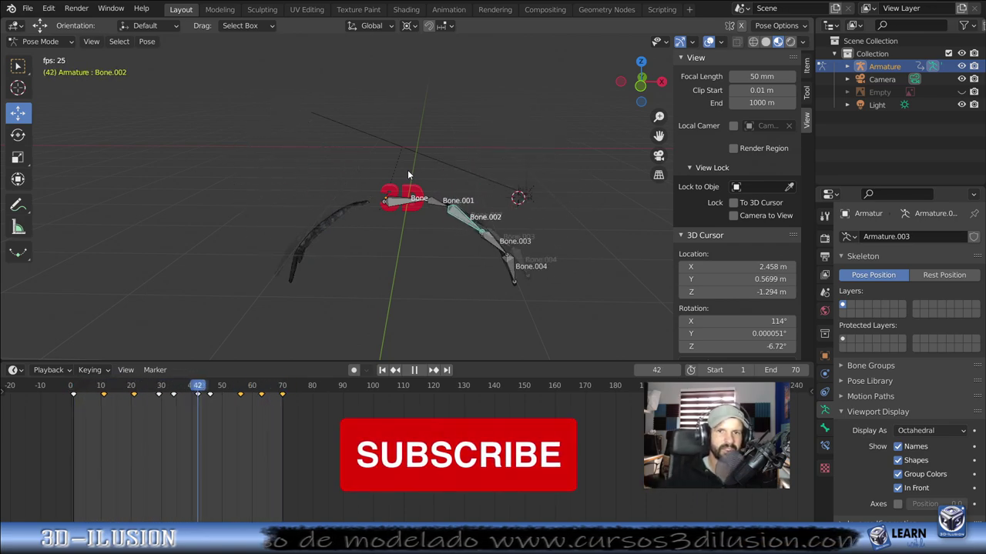
{"action": "left_click", "coordinate": [206, 419]}
{"action": "mouse_move", "coordinate": [206, 419]}
{"action": "left_mouse_down"}
{"action": "mouse_move", "coordinate": [256, 409]}
{"action": "mouse_move", "coordinate": [231, 414]}
{"action": "mouse_move", "coordinate": [247, 409]}
{"action": "mouse_move", "coordinate": [238, 410]}
{"action": "left_mouse_up"}
{"action": "mouse_move", "coordinate": [301, 289]}
{"action": "middle_mouse_down"}
{"action": "mouse_move", "coordinate": [223, 320]}
{"action": "mouse_move", "coordinate": [124, 293]}
{"action": "mouse_move", "coordinate": [220, 339]}
{"action": "mouse_move", "coordinate": [412, 279]}
{"action": "middle_mouse_up"}
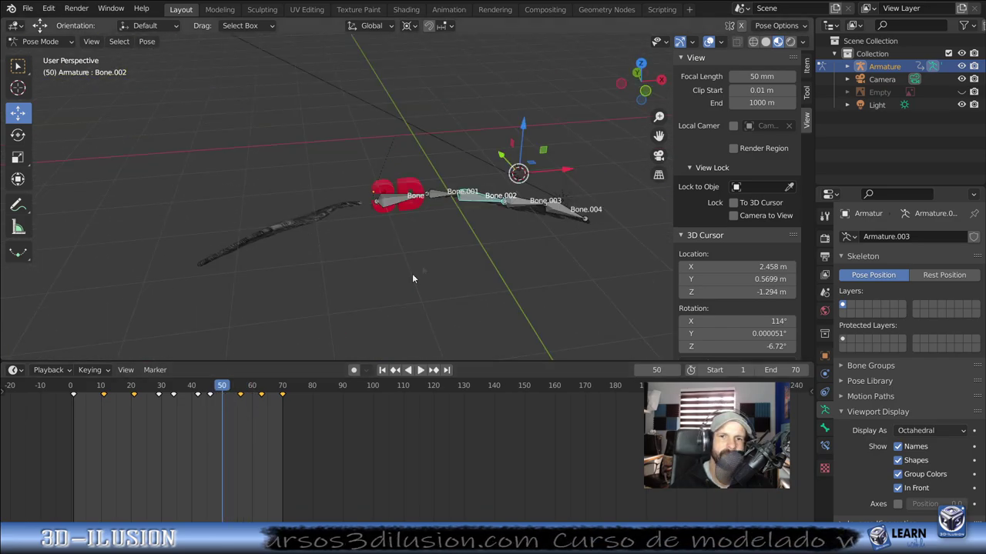
Step: Rotate the selected bone chain and key Location & Rotation at frame 50
{"action": "key", "text": "i"}
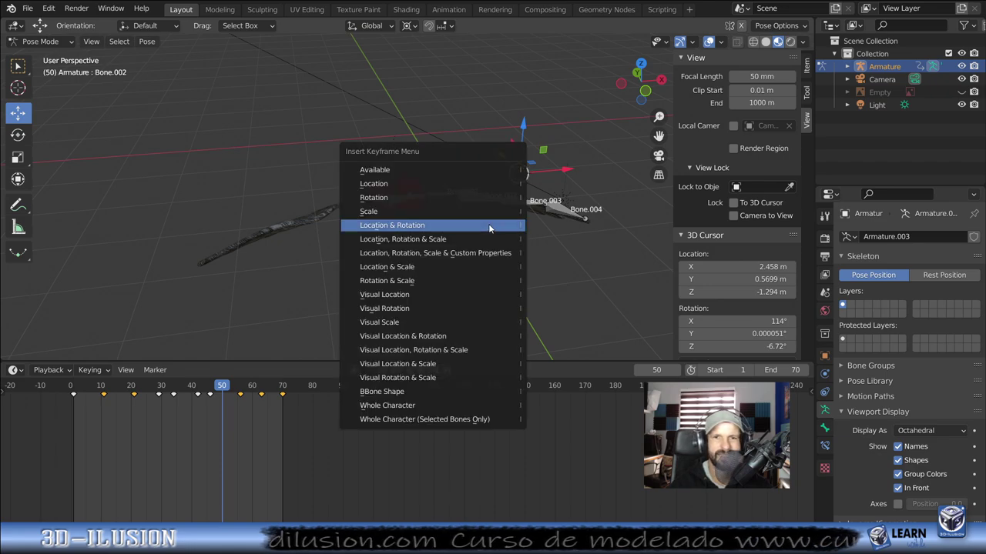
{"action": "key", "text": "r"}
{"action": "left_click", "coordinate": [583, 228]}
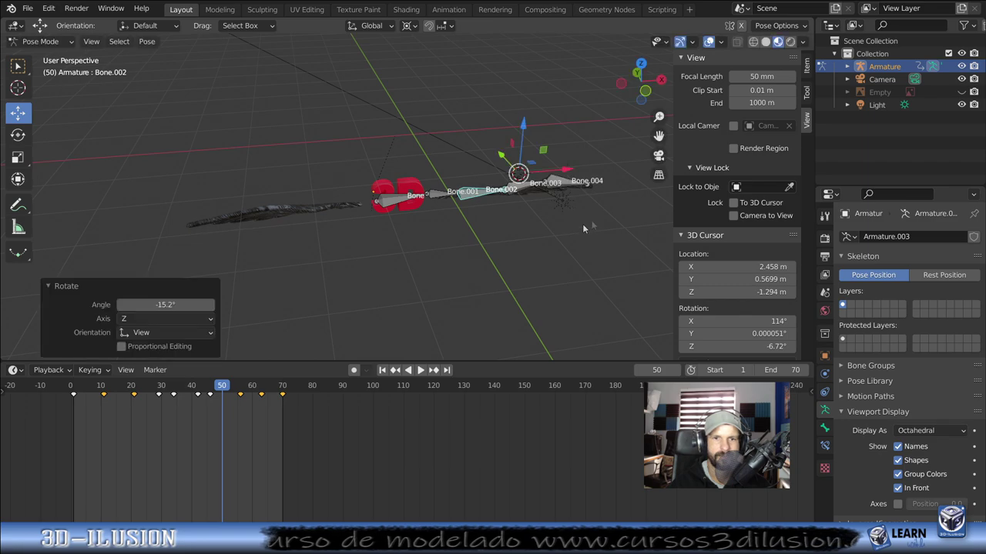
{"action": "key", "text": "i"}
{"action": "left_click", "coordinate": [523, 232]}
{"action": "key", "text": "space"}
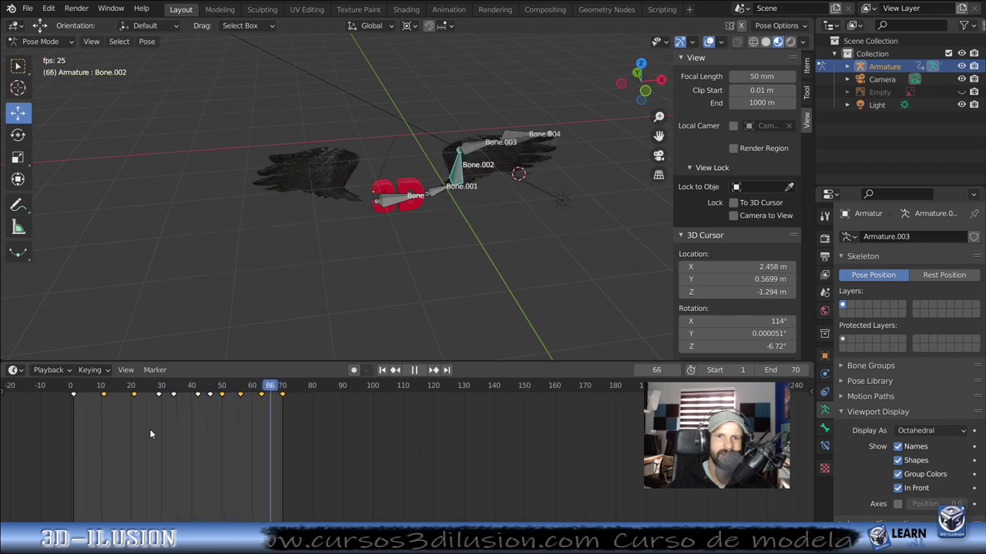
{"action": "key", "text": "space"}
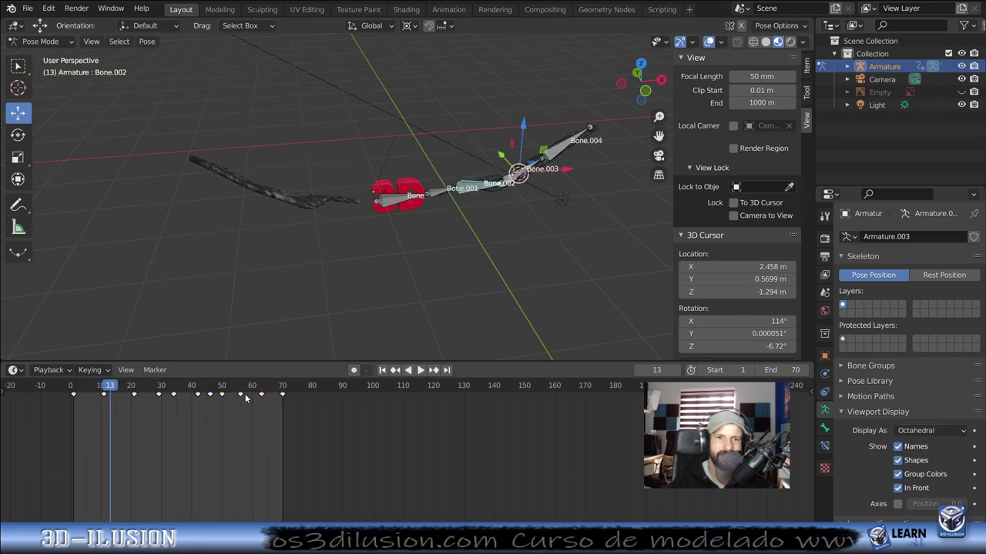
Step: Replay the flap from frame 40 and scrub to about frame 62
{"action": "left_click", "coordinate": [241, 398]}
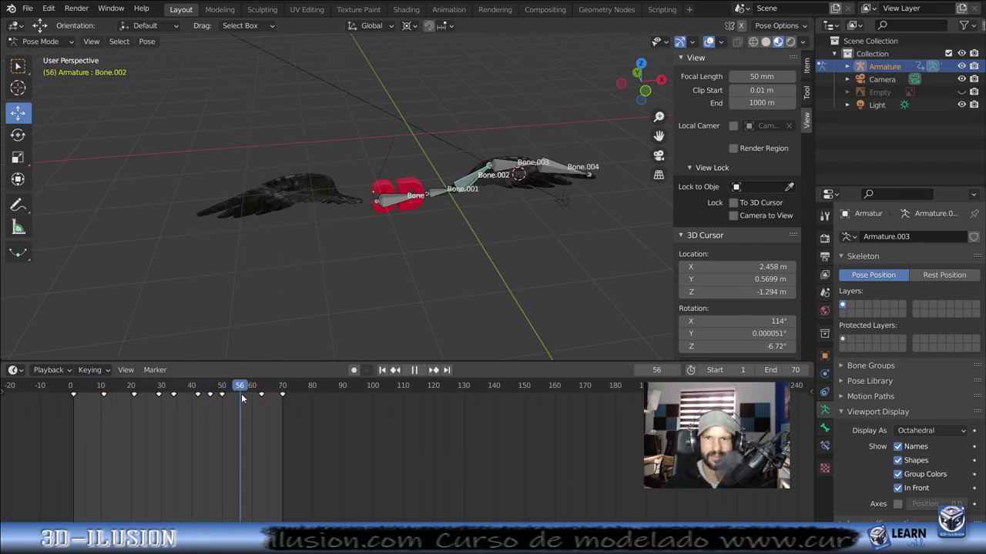
{"action": "left_click", "coordinate": [187, 429]}
{"action": "key", "text": "space"}
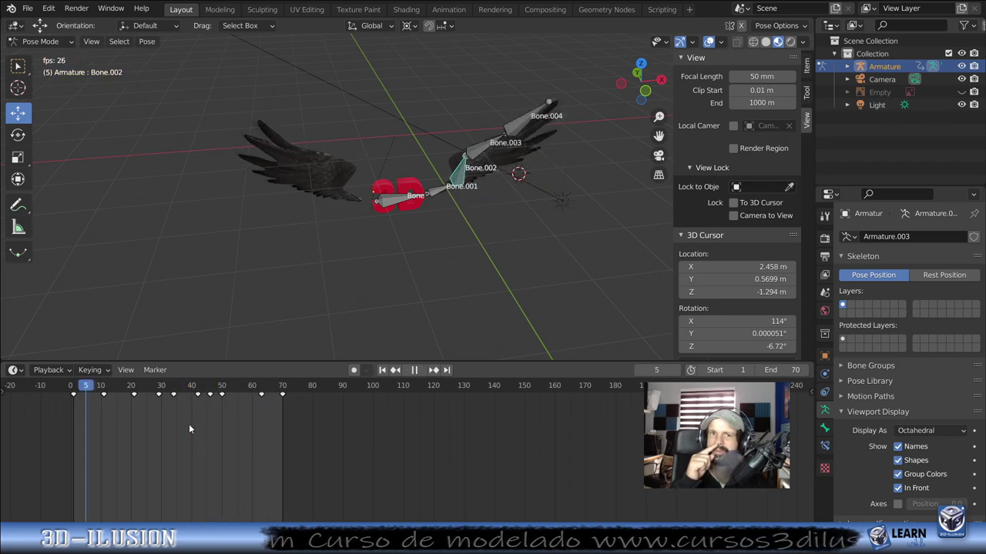
{"action": "left_click_drag", "start_coordinate": [279, 419], "coordinate": [265, 425]}
{"action": "middle_click_drag", "start_coordinate": [302, 247], "coordinate": [363, 176]}
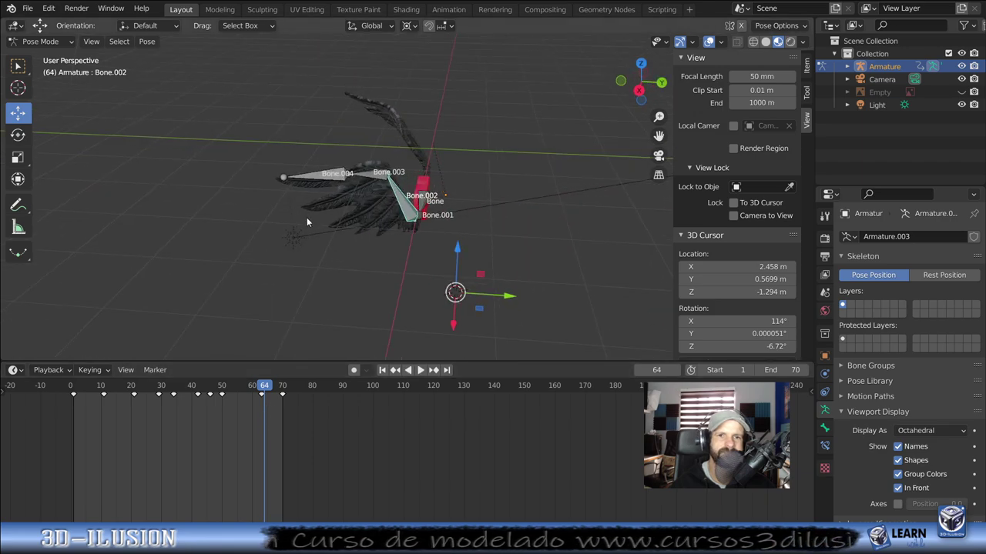
Step: At frame 63, turn the wing tip 25° about global Z and key the whole wing pose
{"action": "left_click", "coordinate": [365, 175]}
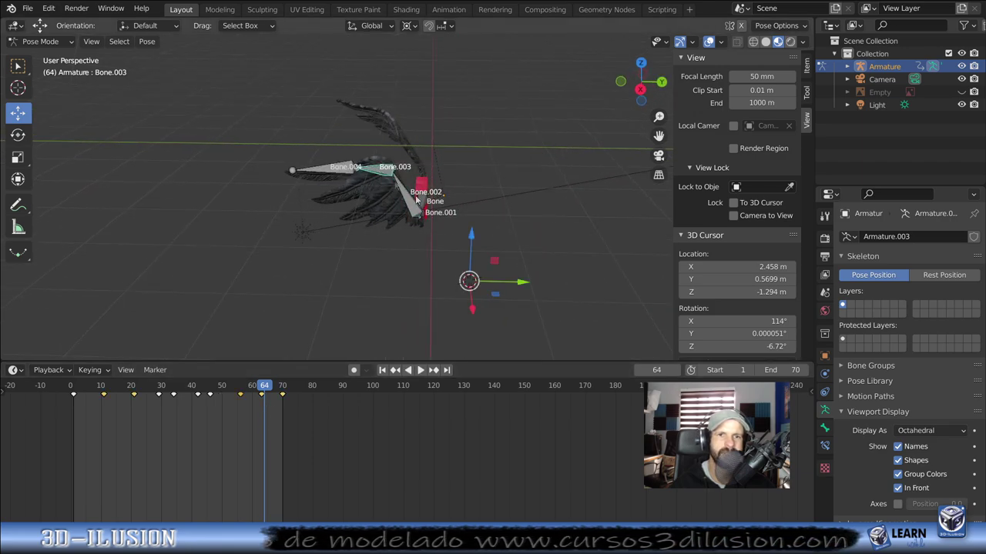
{"action": "mouse_move", "coordinate": [505, 253]}
{"action": "middle_mouse_down"}
{"action": "mouse_move", "coordinate": [481, 272]}
{"action": "mouse_move", "coordinate": [538, 263]}
{"action": "middle_mouse_up"}
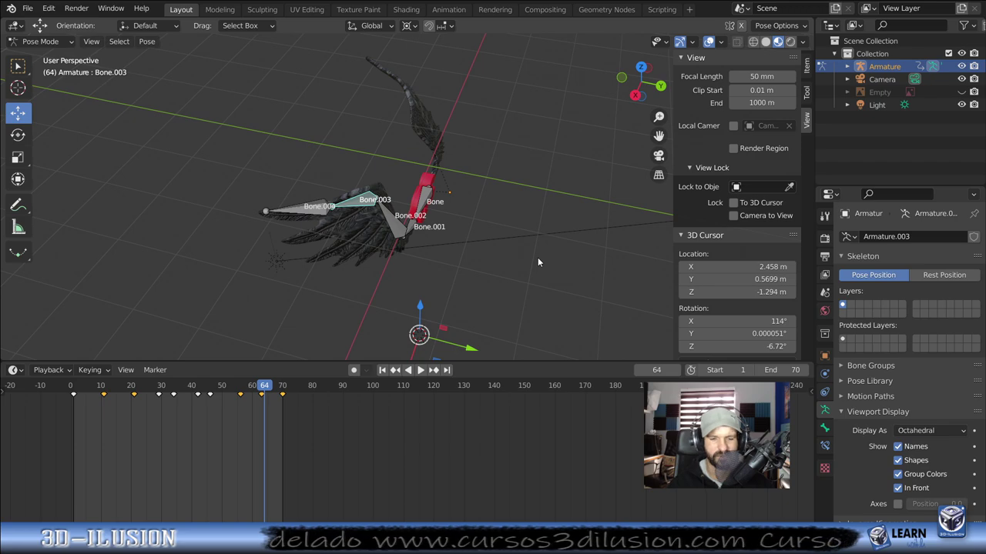
{"action": "key", "text": "r"}
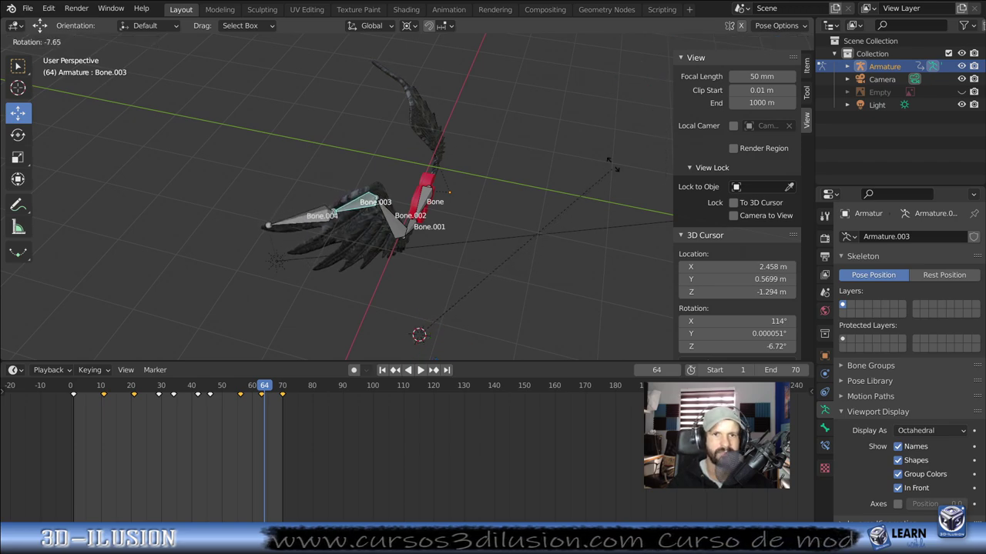
{"action": "left_click", "coordinate": [513, 106]}
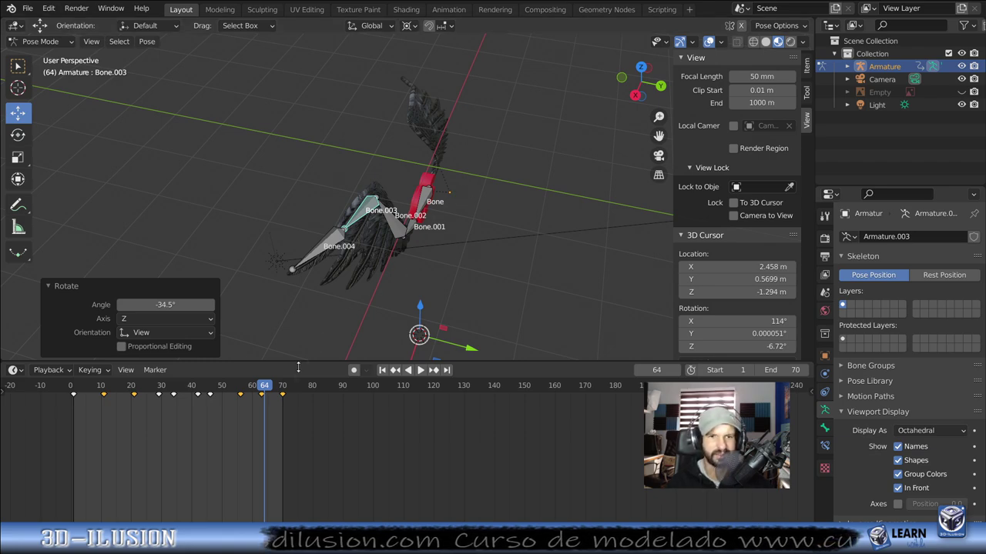
{"action": "left_click", "coordinate": [261, 413]}
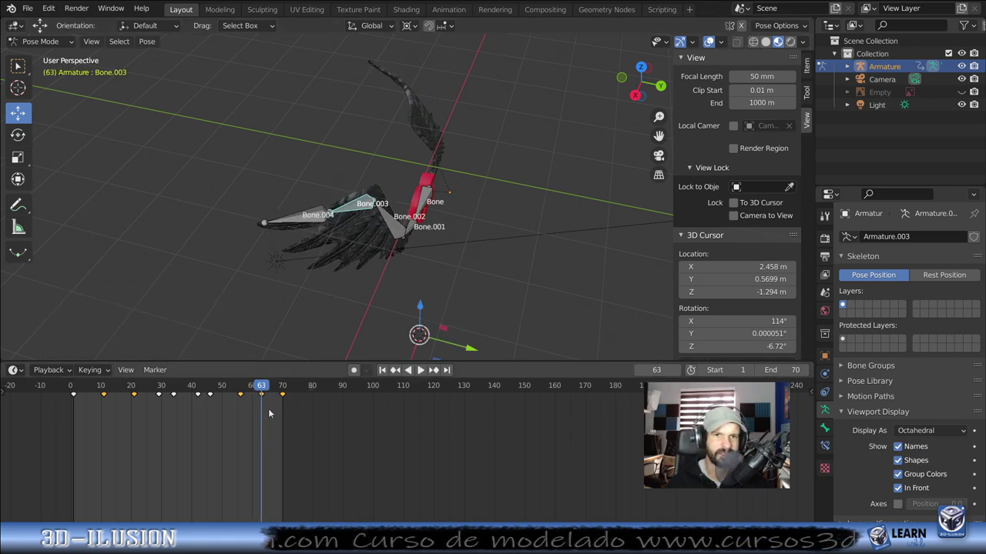
{"action": "type", "text": "rz25"}
{"action": "key", "text": "Return"}
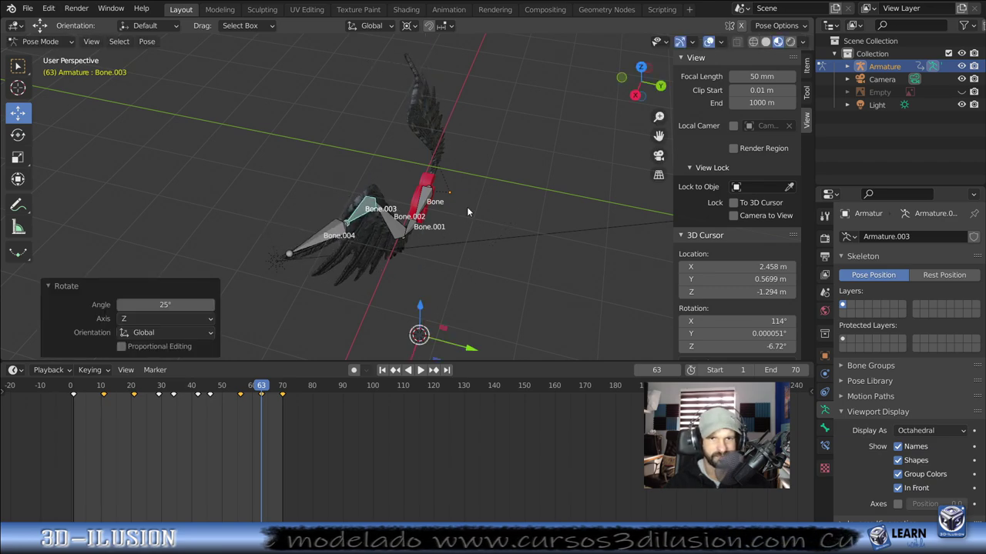
{"action": "key", "text": "a"}
{"action": "key", "text": "i"}
{"action": "left_click", "coordinate": [484, 190]}
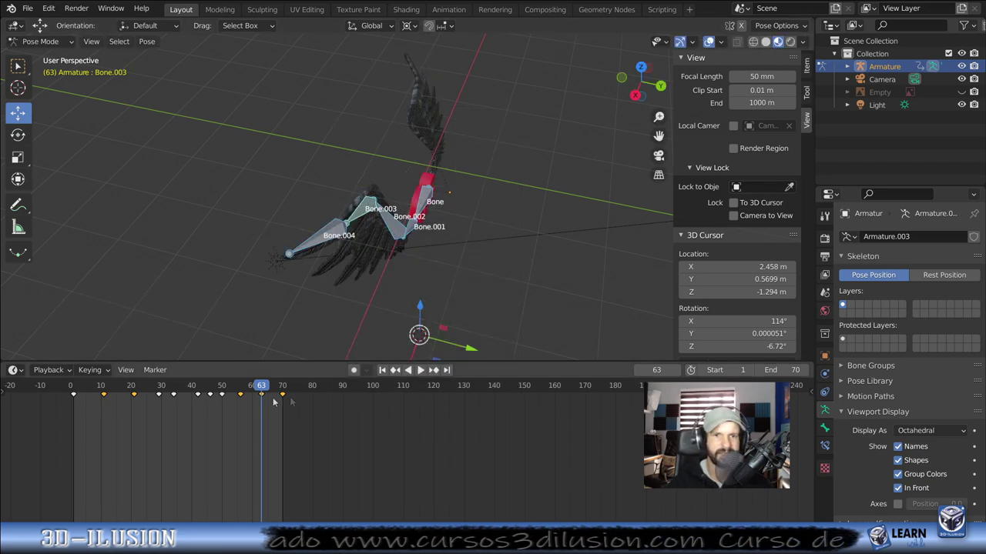
{"action": "scroll", "coordinate": [251, 414], "scroll_direction": "down", "scroll_amount": 1}
{"action": "key", "text": "space"}
{"action": "mouse_move", "coordinate": [417, 255]}
{"action": "middle_mouse_down"}
{"action": "mouse_move", "coordinate": [544, 253]}
{"action": "mouse_move", "coordinate": [624, 217]}
{"action": "middle_mouse_up"}
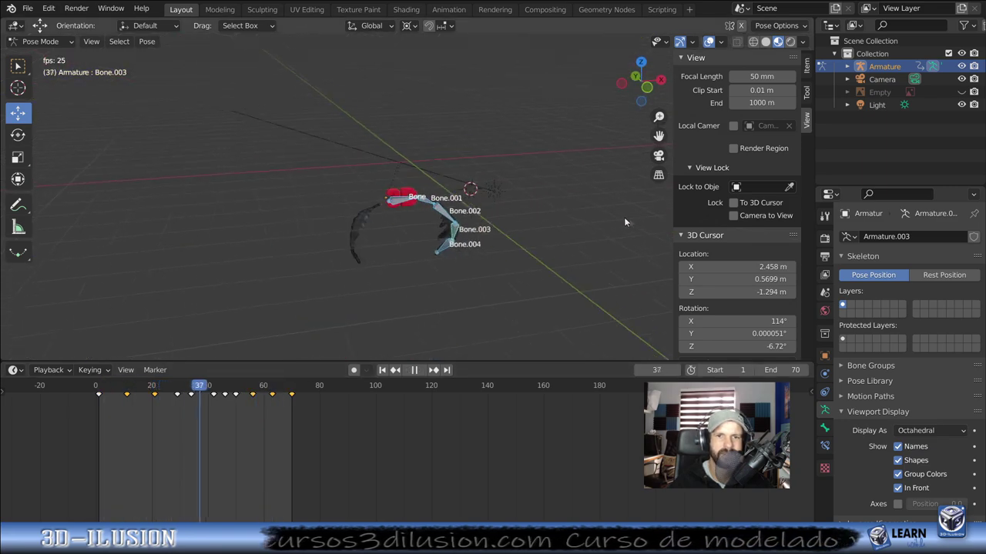
{"action": "left_click", "coordinate": [851, 305]}
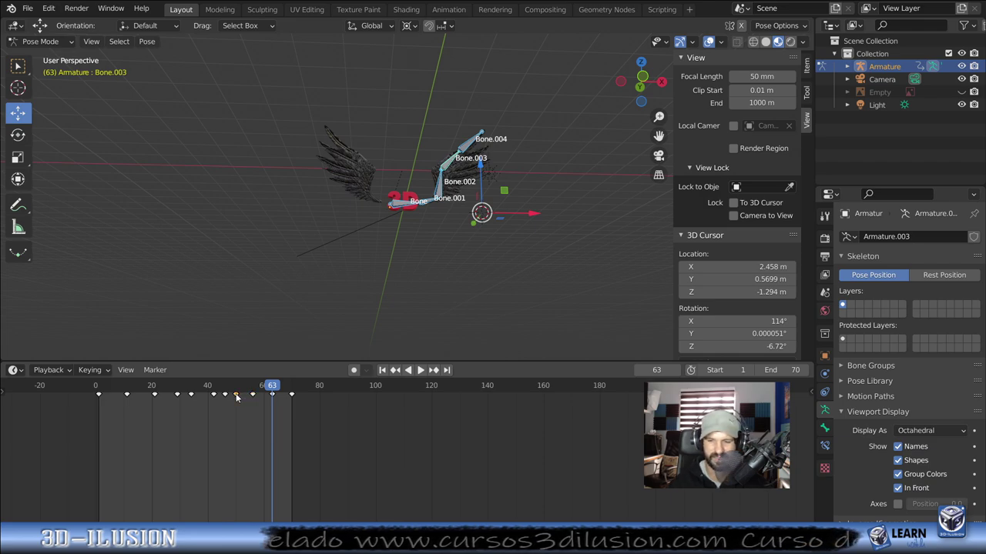
{"action": "left_click", "coordinate": [241, 395]}
{"action": "key", "text": "space"}
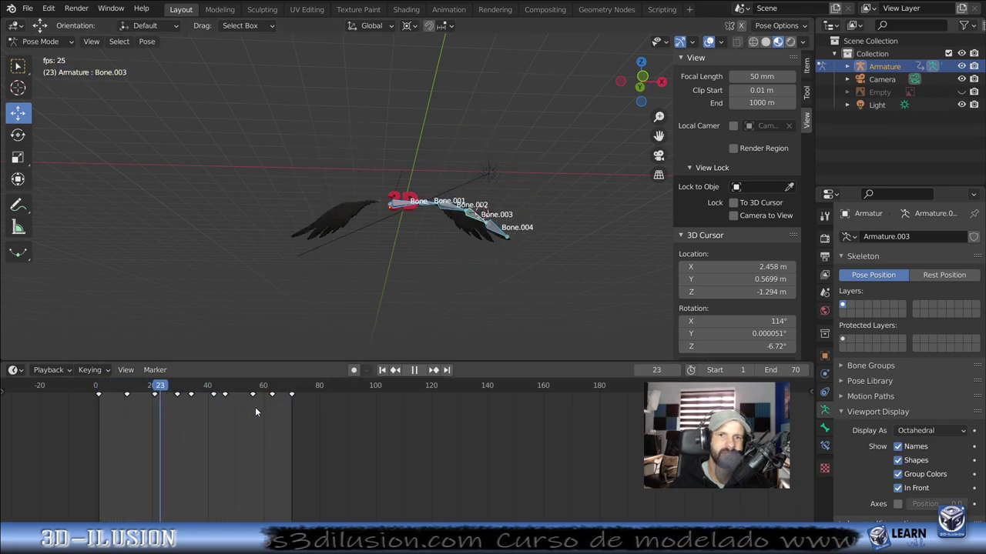
{"action": "left_click_drag", "start_coordinate": [255, 406], "coordinate": [226, 416]}
{"action": "middle_click_drag", "start_coordinate": [393, 274], "coordinate": [356, 305]}
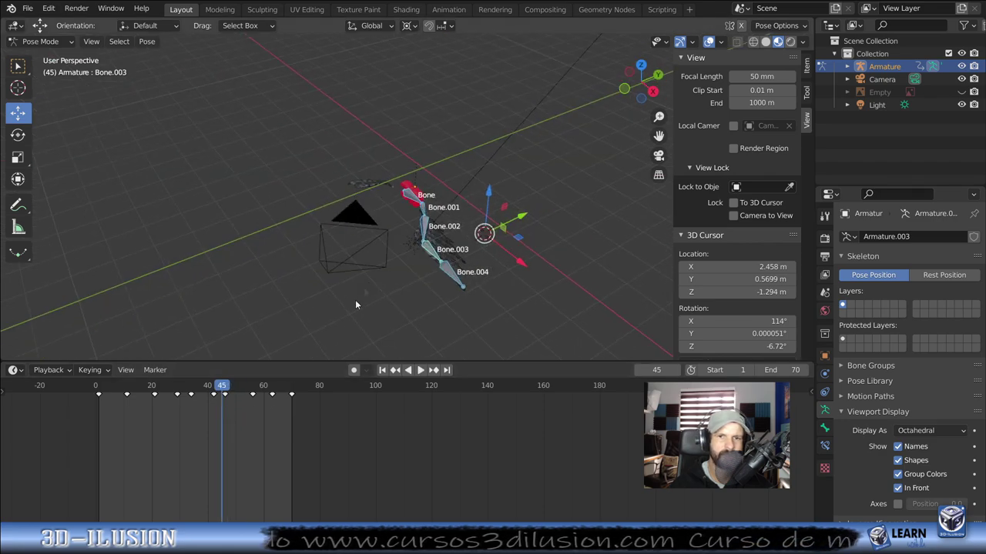
{"action": "key", "text": "space"}
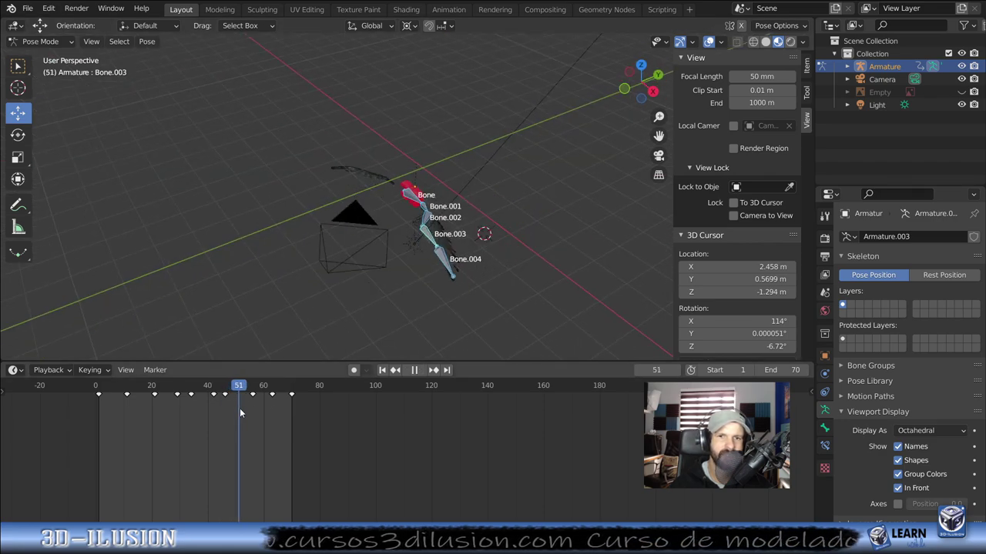
{"action": "key", "text": "space"}
{"action": "middle_click_drag", "start_coordinate": [254, 293], "coordinate": [268, 238]}
{"action": "scroll", "coordinate": [269, 237], "scroll_direction": "up", "scroll_amount": 5}
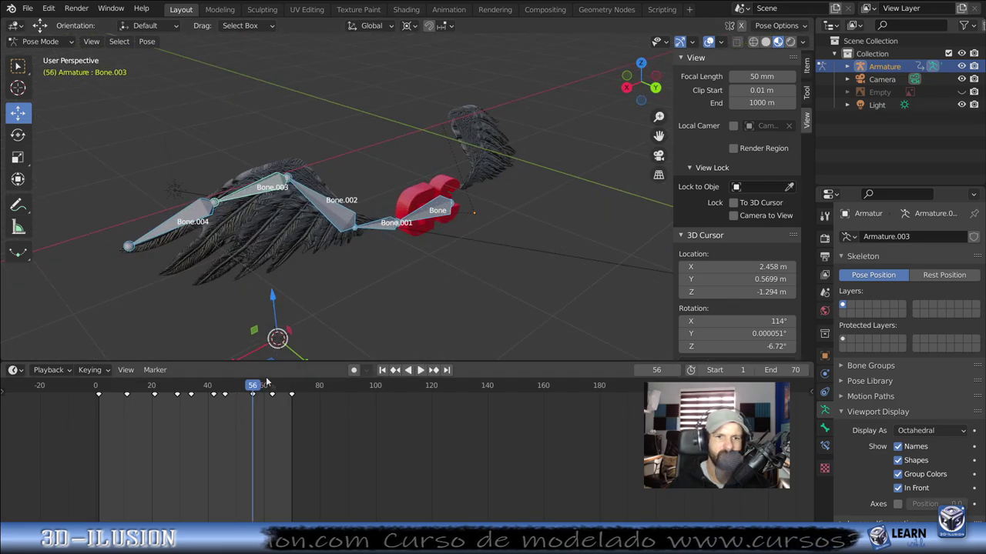
{"action": "mouse_move", "coordinate": [248, 412]}
{"action": "left_mouse_down"}
{"action": "mouse_move", "coordinate": [228, 416]}
{"action": "mouse_move", "coordinate": [250, 416]}
{"action": "left_mouse_up"}
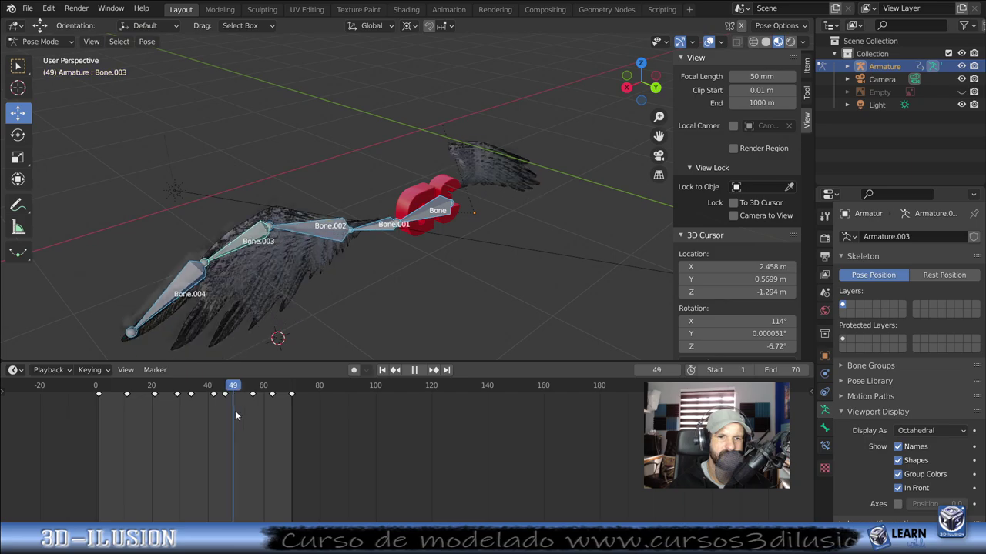
{"action": "mouse_move", "coordinate": [300, 270]}
{"action": "middle_mouse_down"}
{"action": "mouse_move", "coordinate": [213, 305]}
{"action": "mouse_move", "coordinate": [314, 136]}
{"action": "middle_mouse_up"}
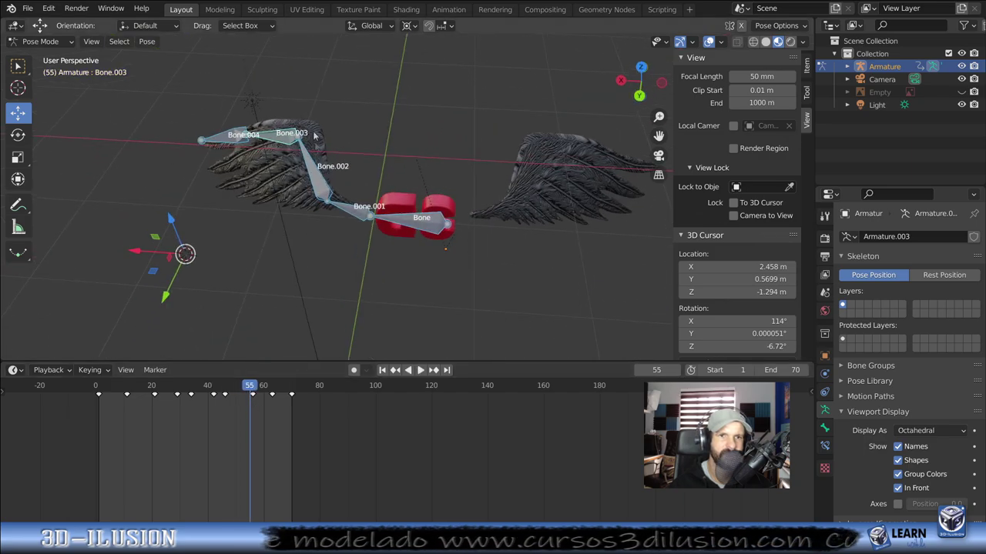
Step: Select Bone.002 and rotate it near frame 63 to lift the wing
{"action": "left_click", "coordinate": [323, 192]}
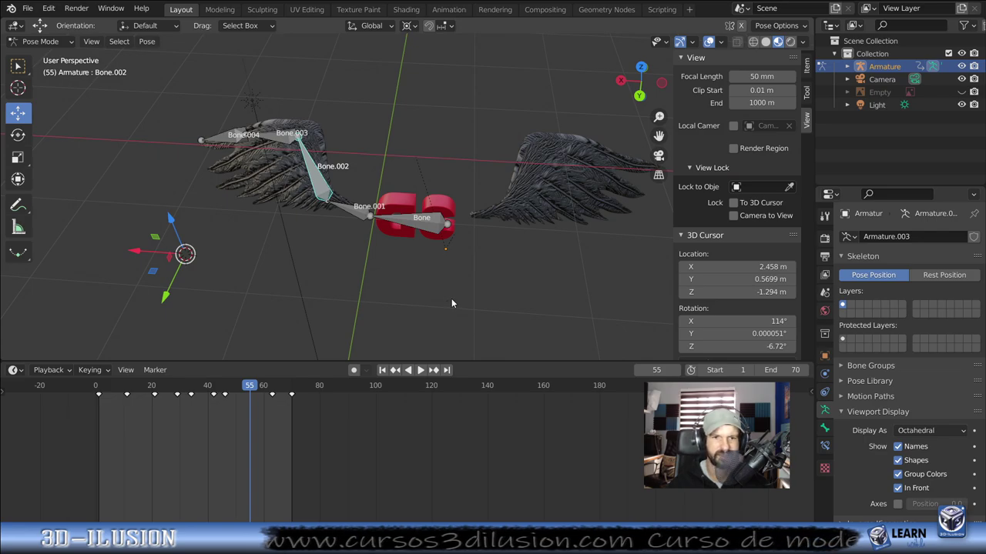
{"action": "left_click", "coordinate": [224, 423]}
{"action": "scroll", "coordinate": [391, 406], "scroll_direction": "up", "scroll_amount": 1}
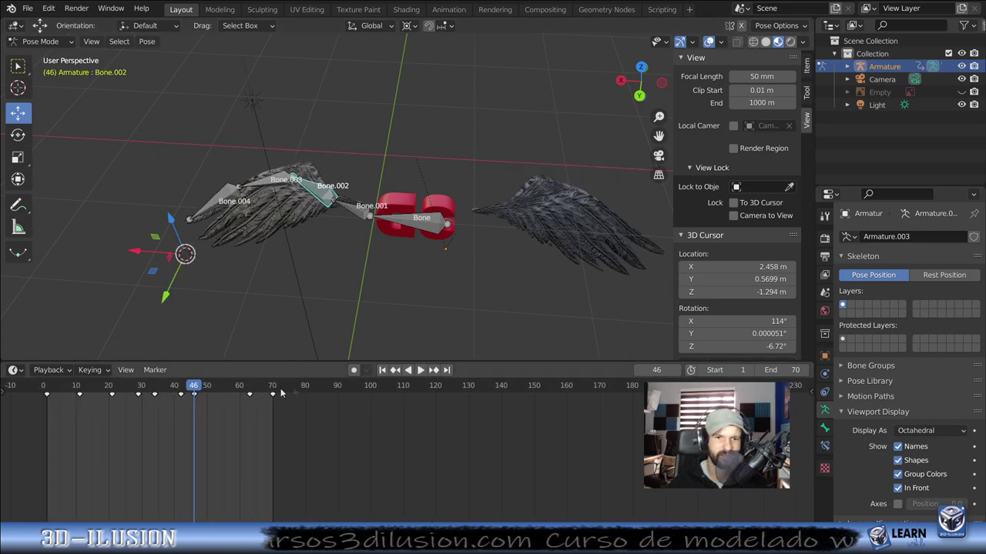
{"action": "left_click_drag", "start_coordinate": [200, 427], "coordinate": [251, 420]}
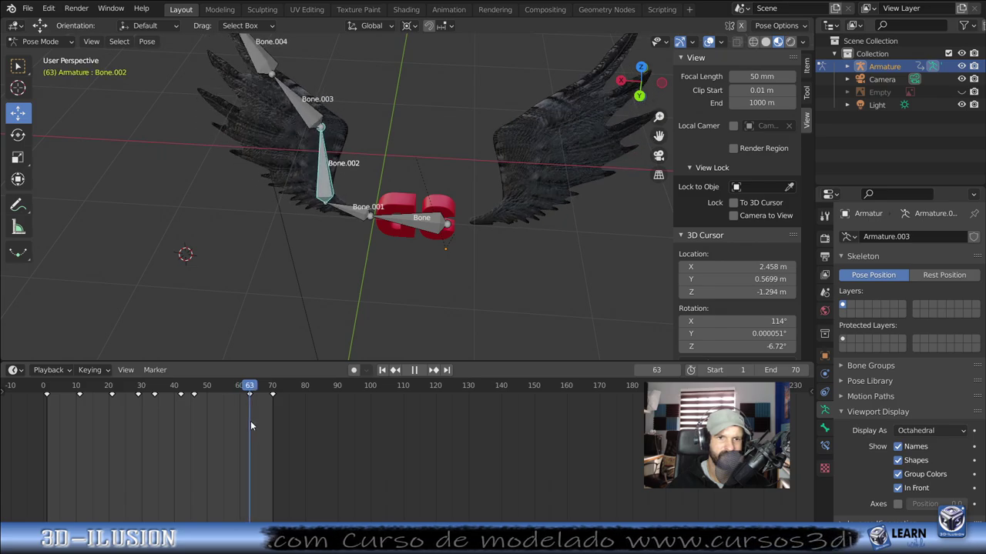
{"action": "key", "text": "r"}
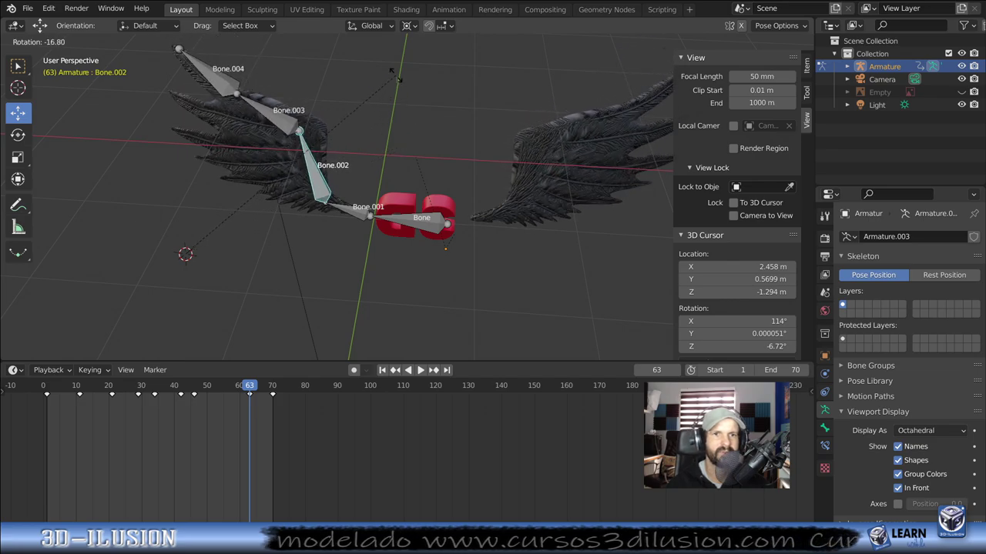
{"action": "left_click", "coordinate": [308, 245]}
{"action": "mouse_move", "coordinate": [308, 245]}
{"action": "middle_mouse_down"}
{"action": "mouse_move", "coordinate": [202, 201]}
{"action": "mouse_move", "coordinate": [339, 157]}
{"action": "mouse_move", "coordinate": [359, 160]}
{"action": "mouse_move", "coordinate": [218, 203]}
{"action": "mouse_move", "coordinate": [250, 193]}
{"action": "middle_mouse_up"}
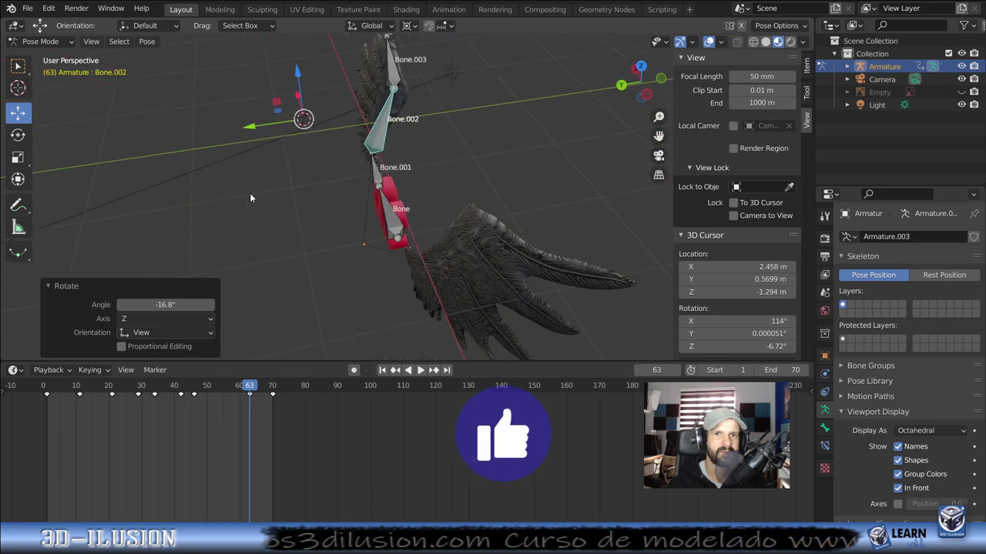
Step: Adjust Bone.002 to -16.8° around Z, then replay the animation from frame 0
{"action": "key", "text": "r"}
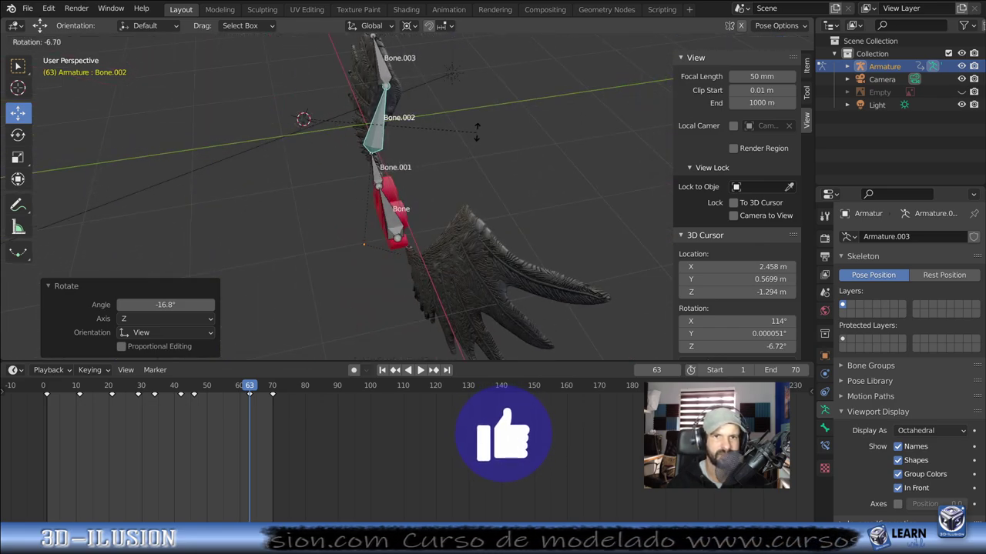
{"action": "left_click", "coordinate": [474, 132]}
{"action": "middle_click_drag", "start_coordinate": [475, 131], "coordinate": [261, 149]}
{"action": "left_click", "coordinate": [26, 429]}
{"action": "right_click", "coordinate": [480, 193], "text": "shift"}
{"action": "key", "text": "space"}
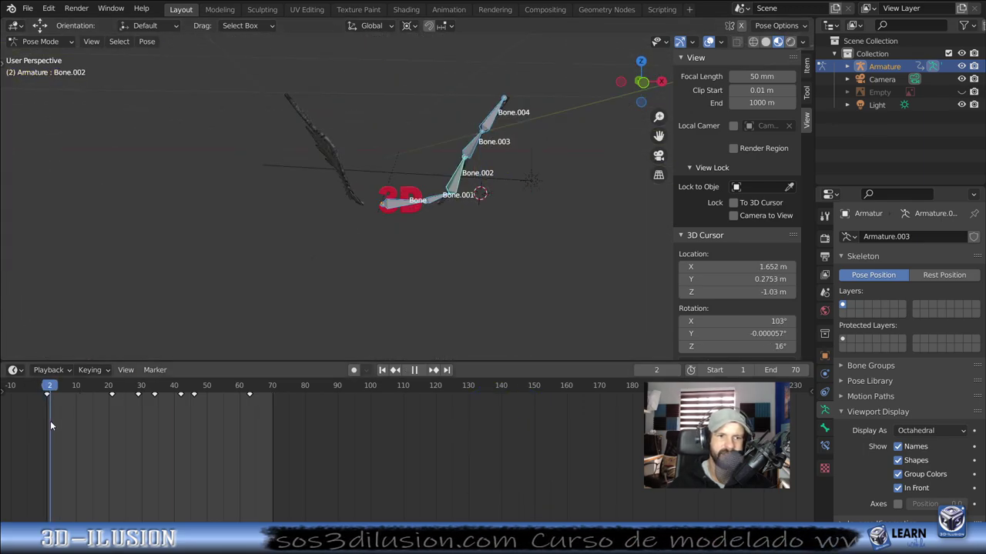
Step: Tilt Bone.004 about -2.5° and key the whole wing pose at frame 1
{"action": "key", "text": "space"}
{"action": "left_click", "coordinate": [492, 121]}
{"action": "key", "text": "r"}
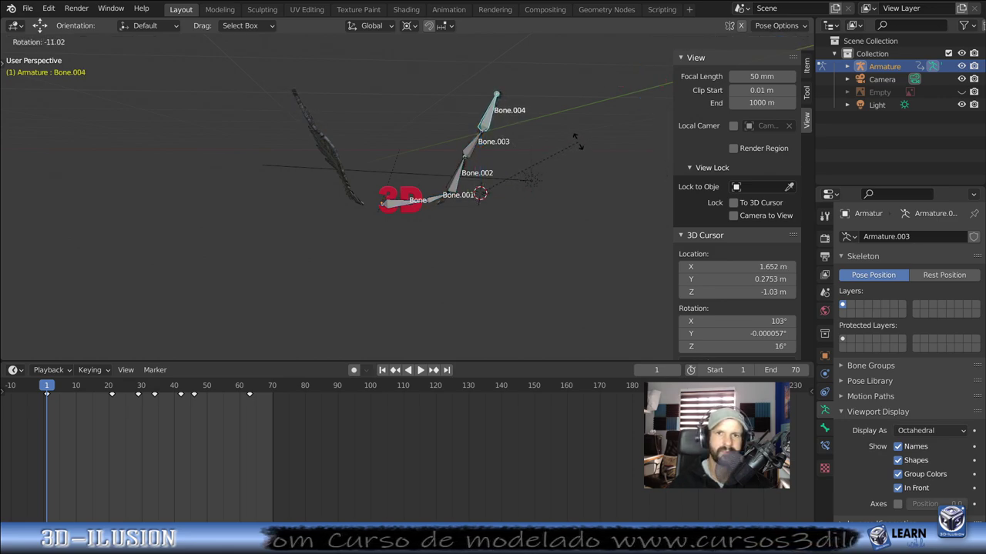
{"action": "left_click", "coordinate": [577, 141]}
{"action": "left_click", "coordinate": [576, 140]}
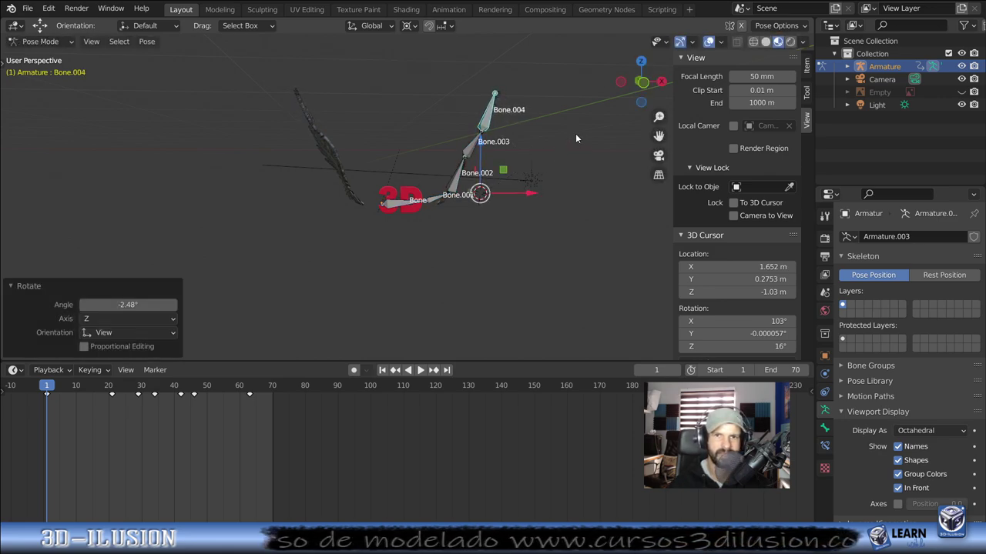
{"action": "key", "text": "a"}
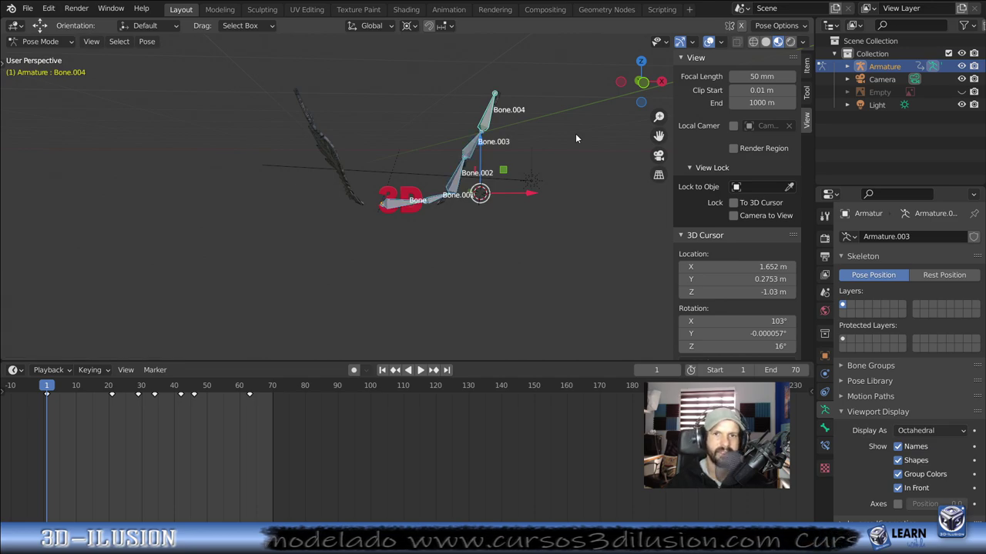
{"action": "key", "text": "i"}
{"action": "left_click", "coordinate": [575, 137]}
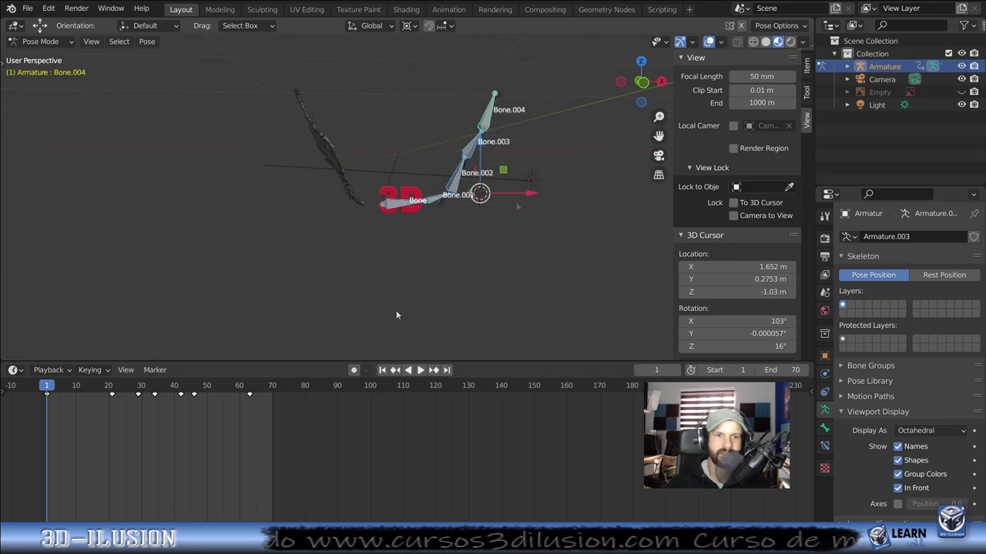
Step: Duplicate the frame-1 keyframes to frame 70 and play the looping flap
{"action": "key", "text": "space"}
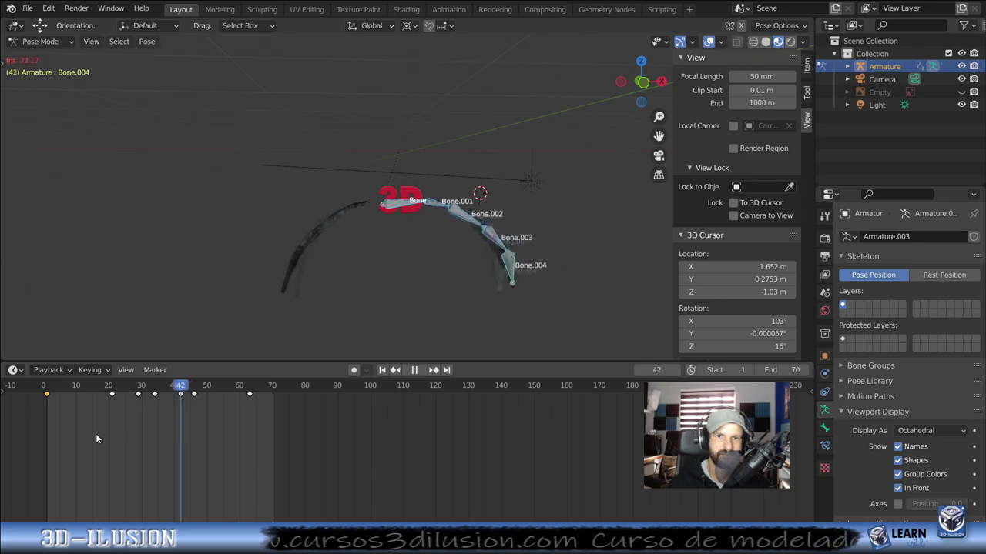
{"action": "key", "text": "space"}
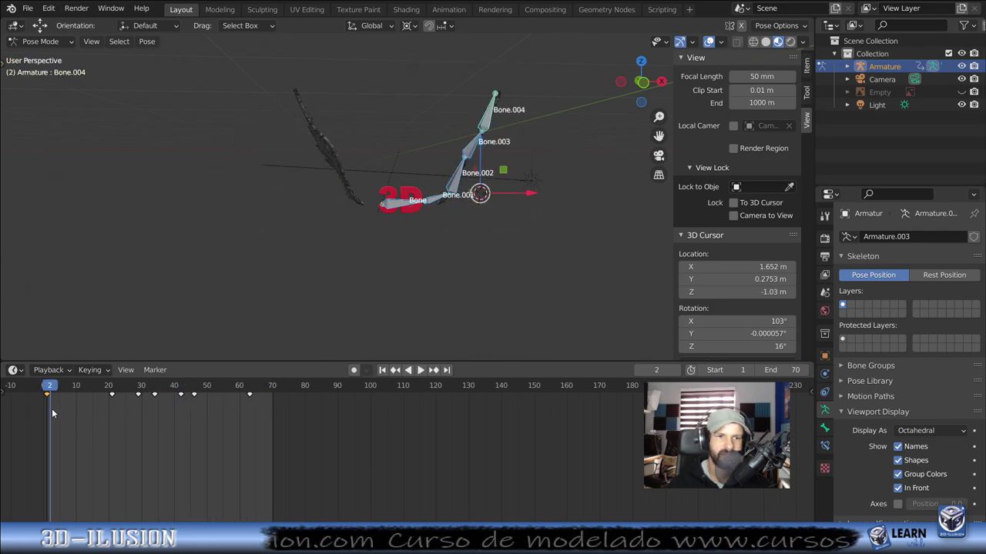
{"action": "key", "text": "Left"}
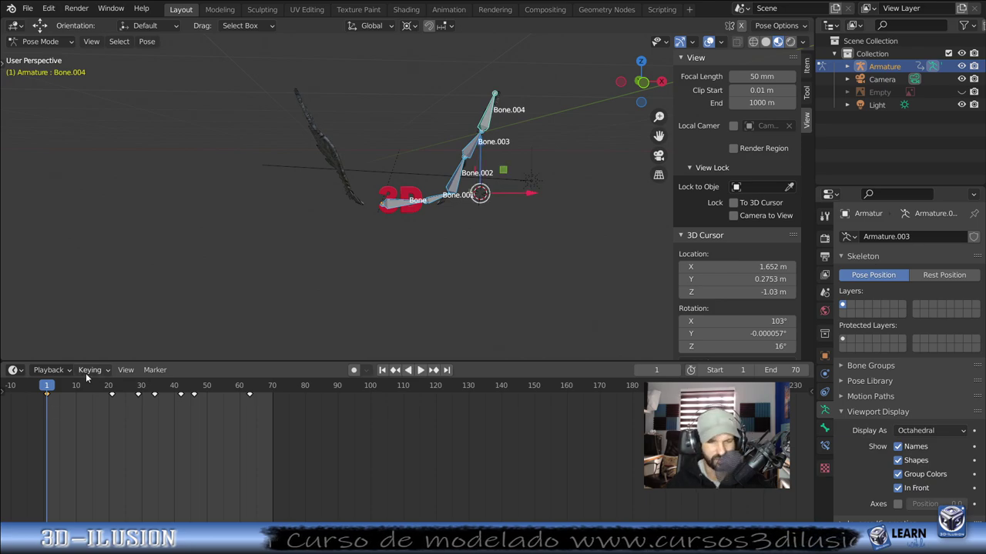
{"action": "left_click", "coordinate": [272, 403]}
{"action": "key", "text": "i"}
{"action": "left_click_drag", "start_coordinate": [273, 403], "coordinate": [218, 425]}
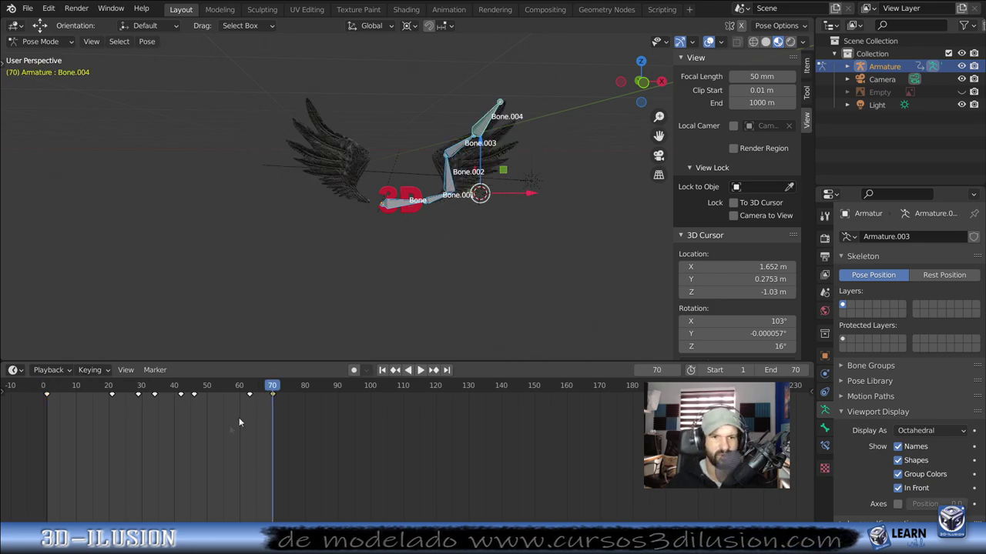
{"action": "key", "text": "space"}
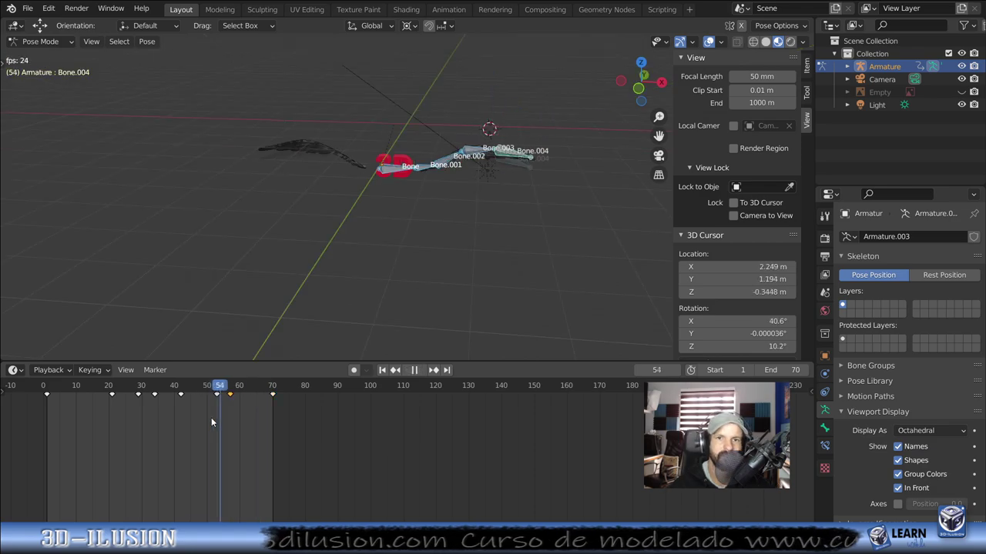
Step: Check the end pose at frame 70, then replay from frame 1
{"action": "left_click_drag", "start_coordinate": [216, 412], "coordinate": [266, 399]}
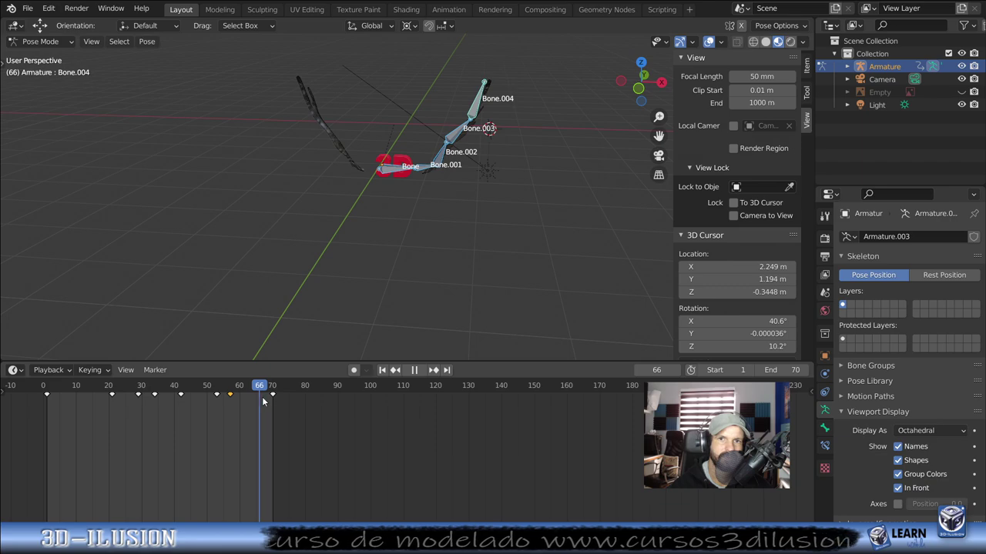
{"action": "left_click_drag", "start_coordinate": [265, 399], "coordinate": [272, 399]}
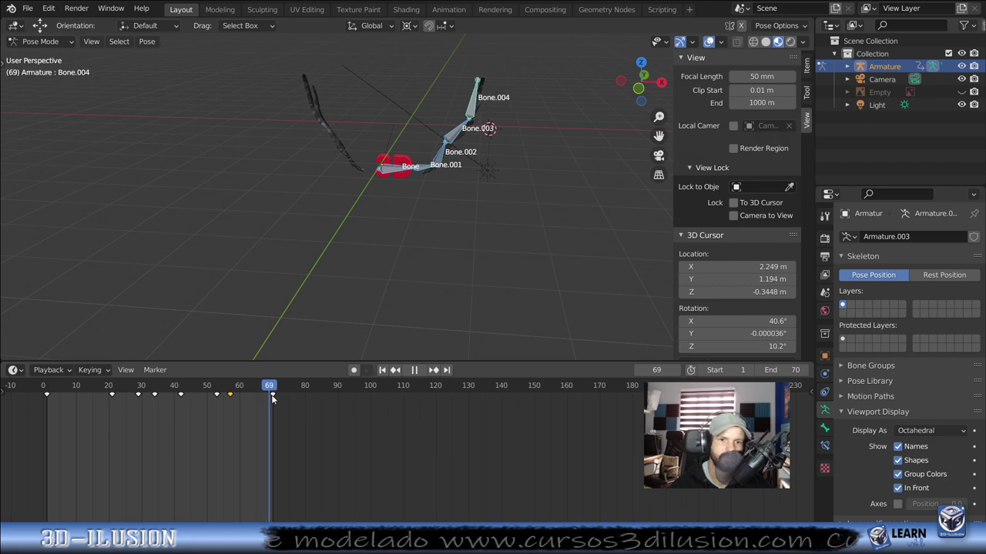
{"action": "left_click", "coordinate": [44, 407]}
{"action": "key", "text": "space"}
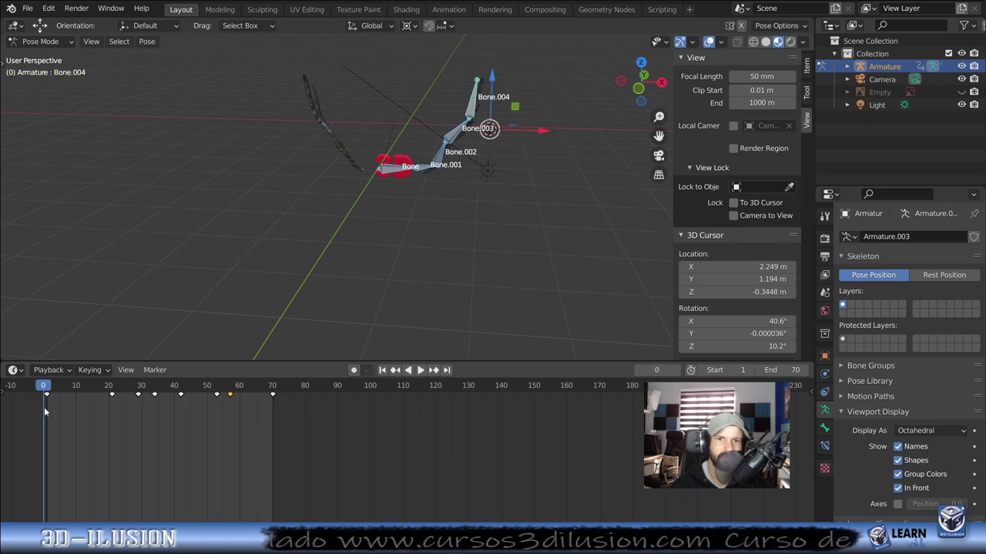
{"action": "key", "text": "Escape"}
Step: Rotate Bone.003 -41.9° at frame 1 and key it along with the full wing pose
{"action": "left_click", "coordinate": [454, 136]}
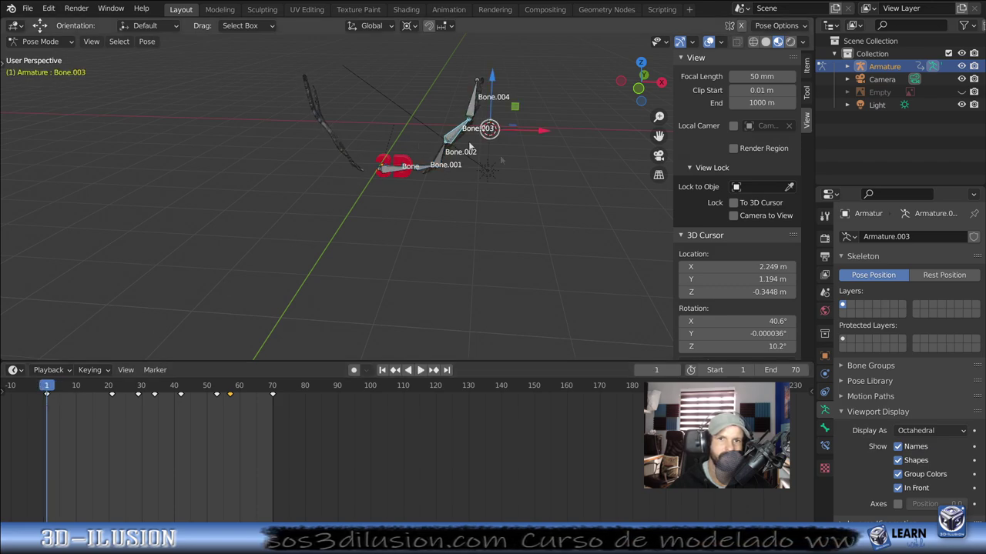
{"action": "key", "text": "r"}
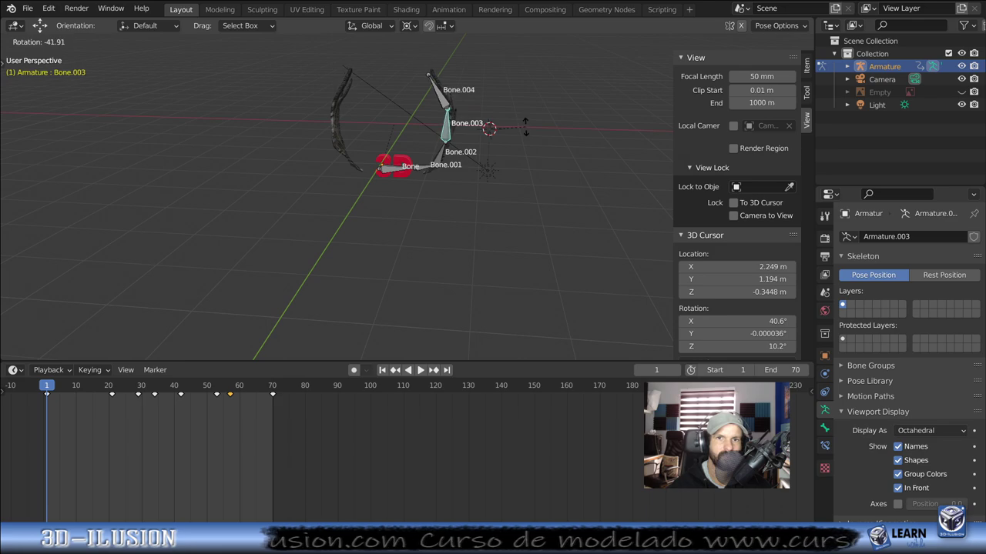
{"action": "left_click", "coordinate": [525, 128]}
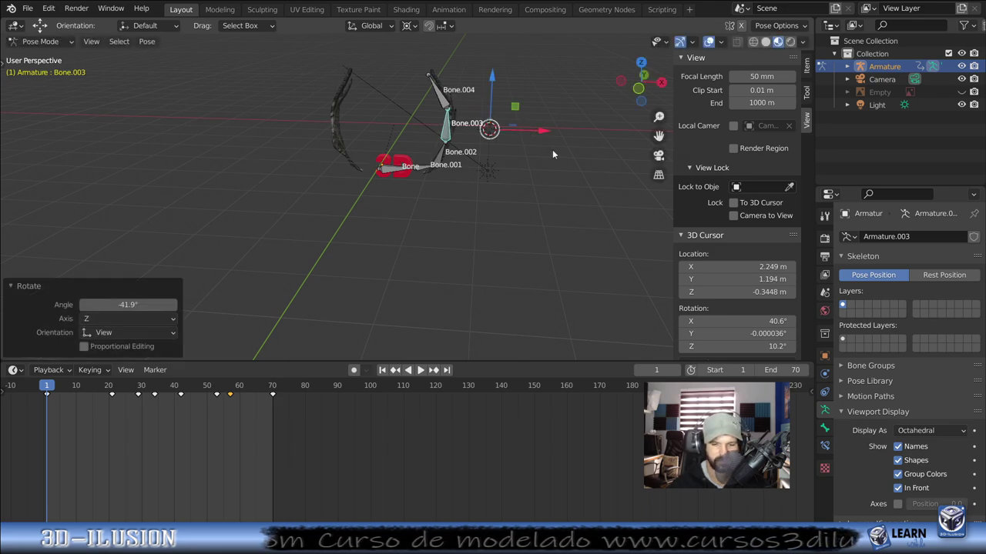
{"action": "key", "text": "i"}
{"action": "left_click", "coordinate": [552, 149]}
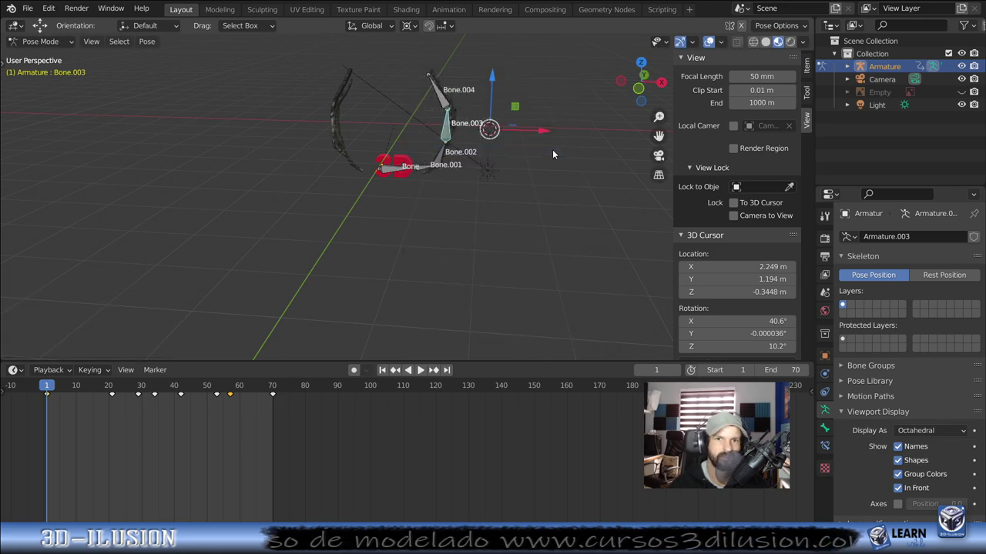
{"action": "key", "text": "a"}
{"action": "key", "text": "i"}
{"action": "left_click", "coordinate": [552, 149]}
Step: Play the flap and hide the bones by showing bone layer 2
{"action": "key", "text": "space"}
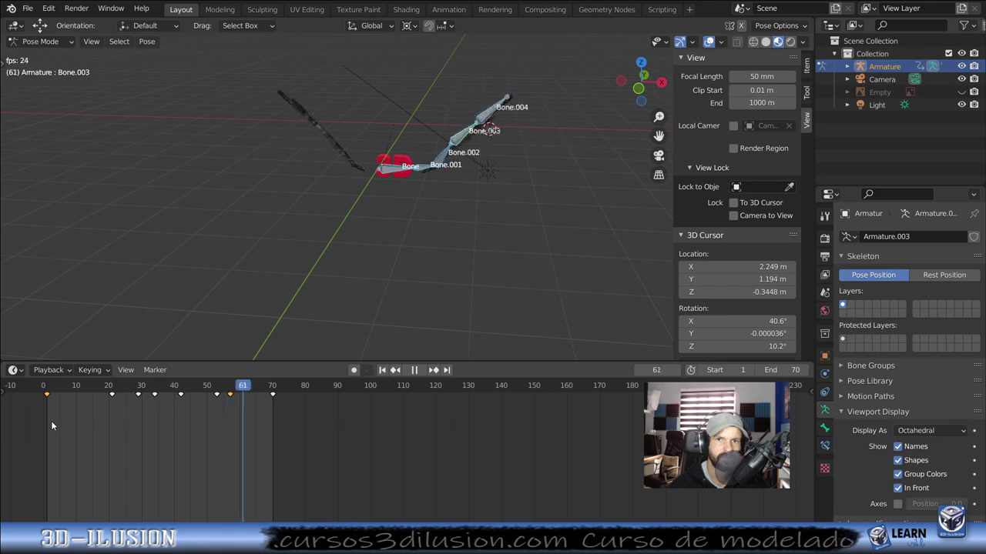
{"action": "key", "text": "space"}
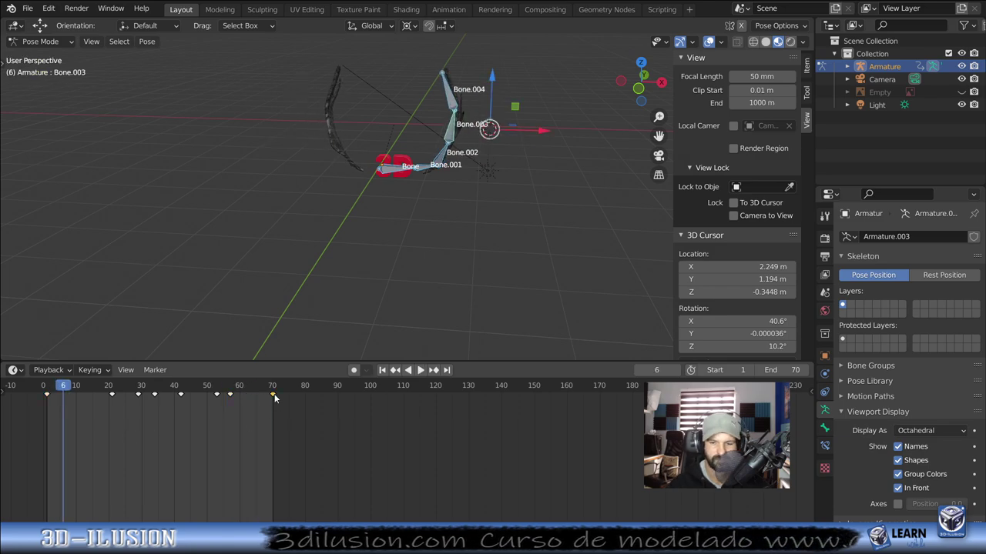
{"action": "key", "text": "space"}
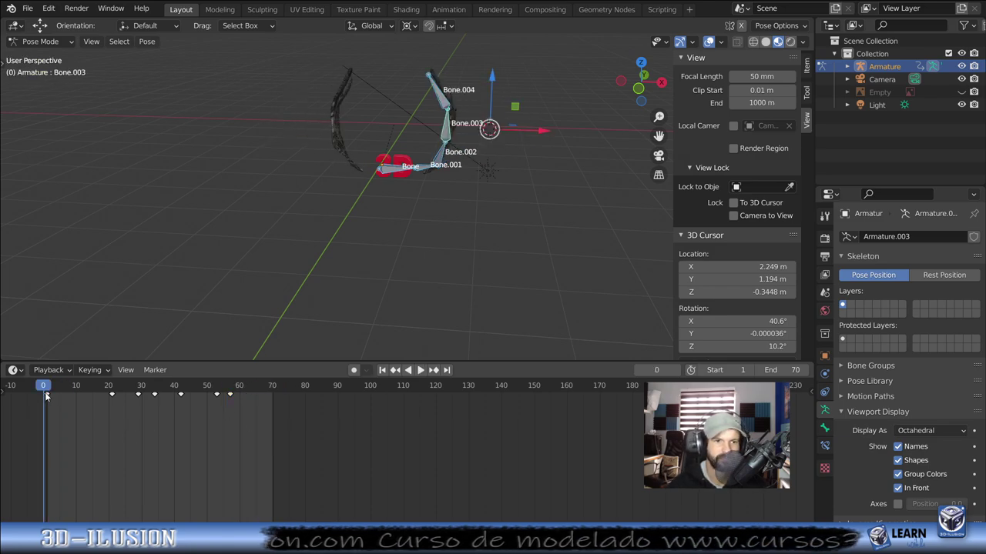
{"action": "left_click", "coordinate": [859, 305]}
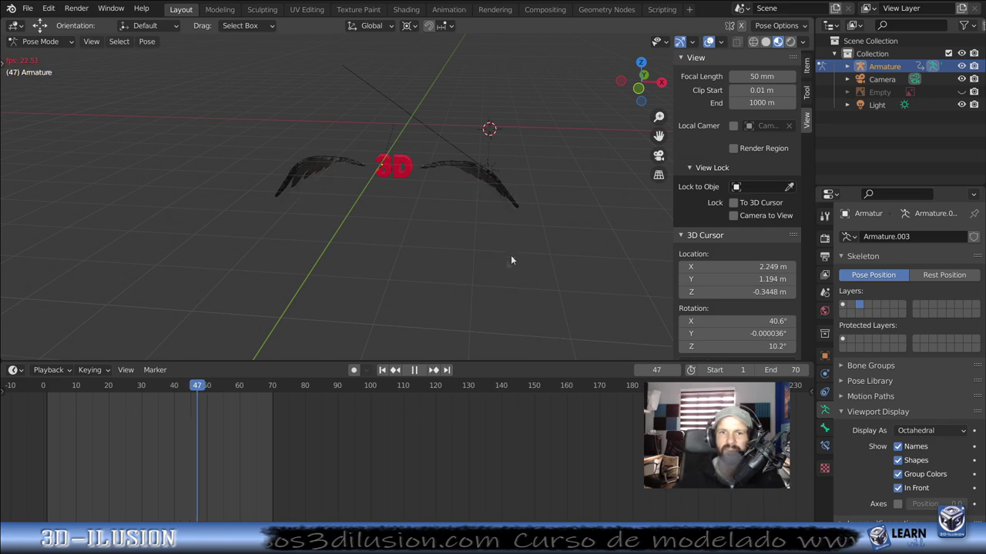
Step: Orbit to a front view of the flapping wings, then show the bones on layer 1
{"action": "mouse_move", "coordinate": [423, 171]}
{"action": "middle_mouse_down"}
{"action": "mouse_move", "coordinate": [411, 229]}
{"action": "mouse_move", "coordinate": [276, 168]}
{"action": "mouse_move", "coordinate": [136, 126]}
{"action": "mouse_move", "coordinate": [477, 246]}
{"action": "mouse_move", "coordinate": [456, 243]}
{"action": "middle_mouse_up"}
{"action": "key", "text": "KP_1"}
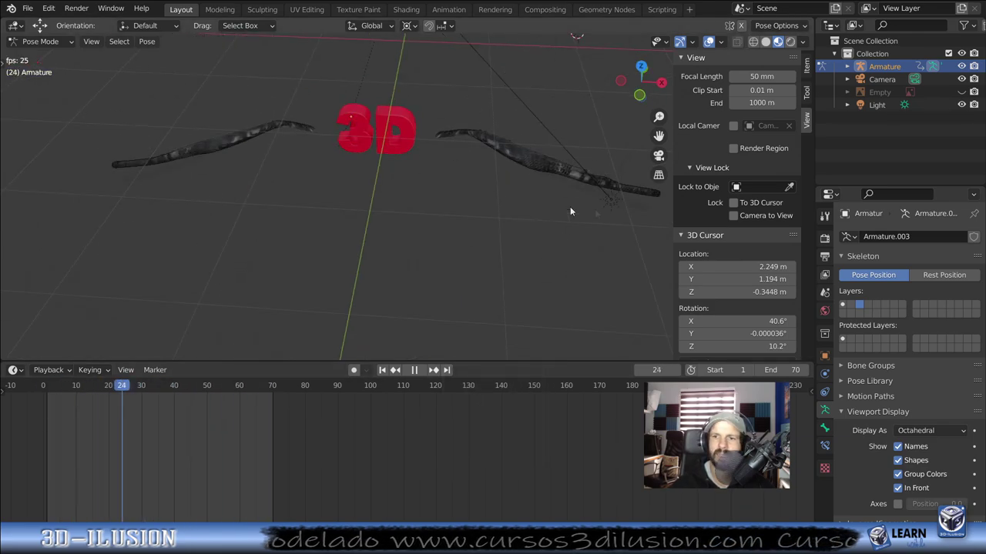
{"action": "left_click", "coordinate": [842, 304]}
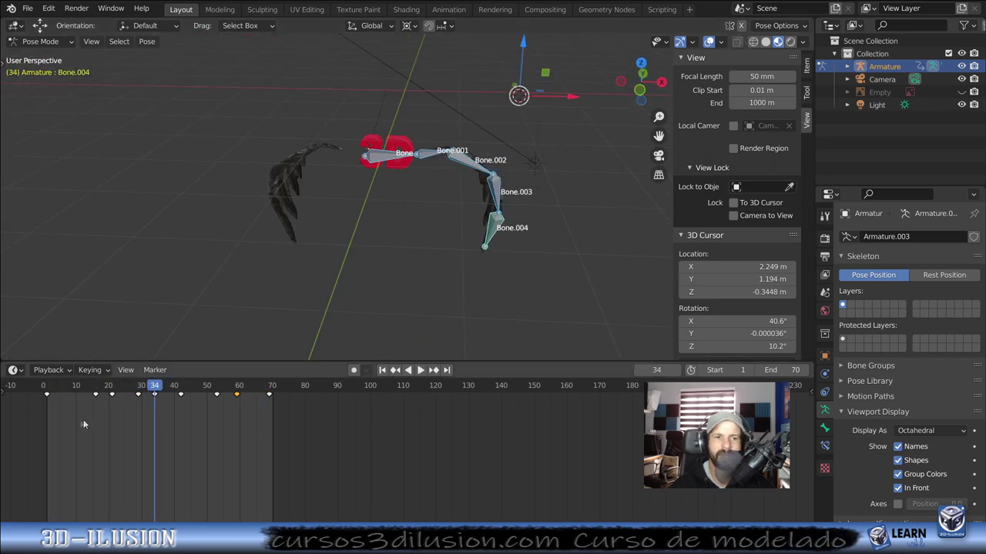
{"action": "left_click", "coordinate": [43, 415]}
{"action": "key", "text": "space"}
{"action": "scroll", "coordinate": [325, 216], "scroll_direction": "down", "scroll_amount": 2}
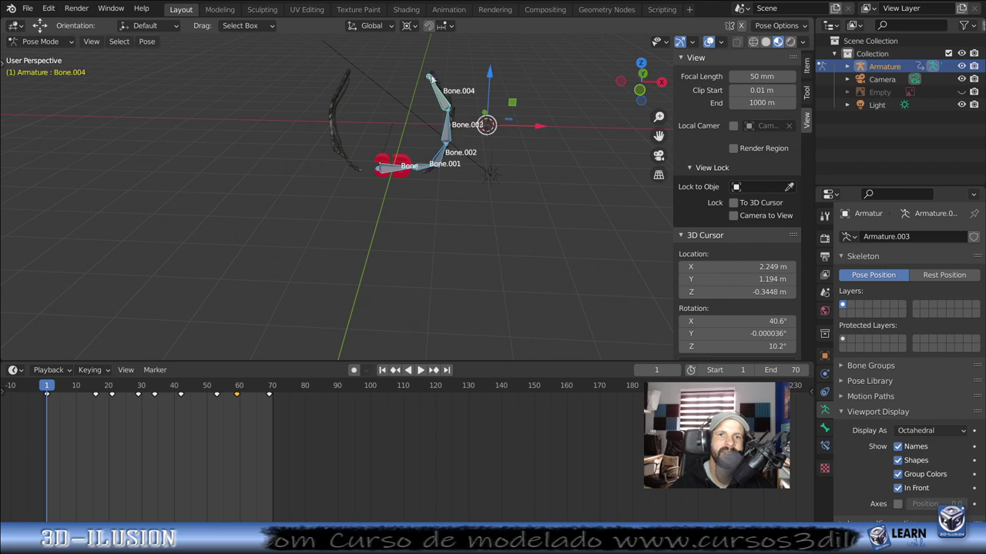
{"action": "key", "text": "space"}
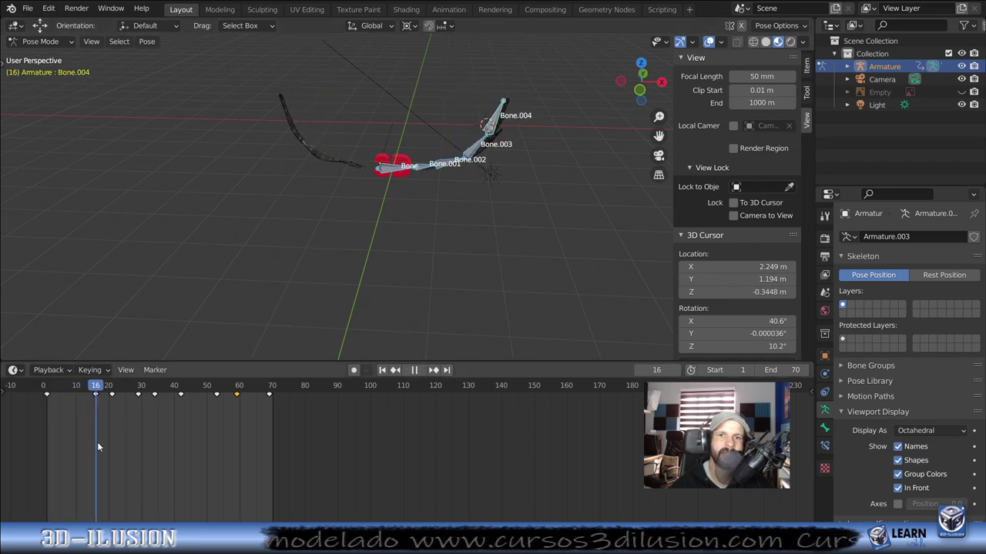
{"action": "mouse_move", "coordinate": [130, 457]}
{"action": "left_mouse_down"}
{"action": "mouse_move", "coordinate": [297, 445]}
{"action": "mouse_move", "coordinate": [293, 423]}
{"action": "left_mouse_up"}
{"action": "key", "text": "space"}
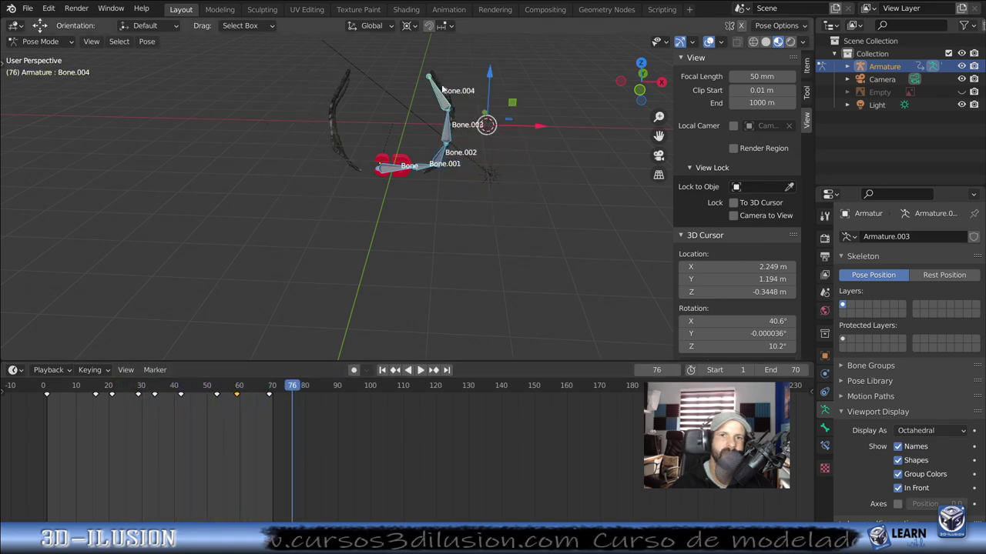
{"action": "left_click", "coordinate": [432, 92]}
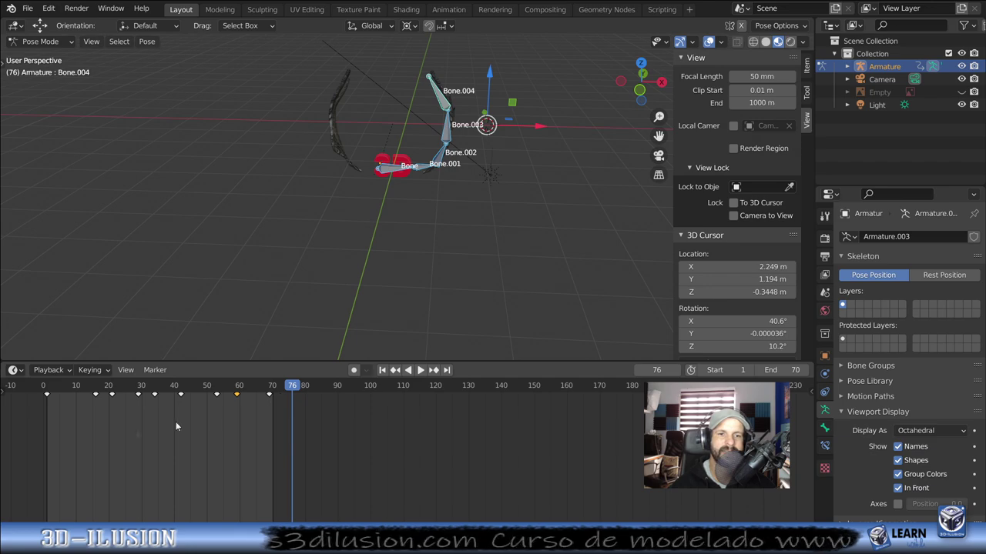
{"action": "key", "text": "space"}
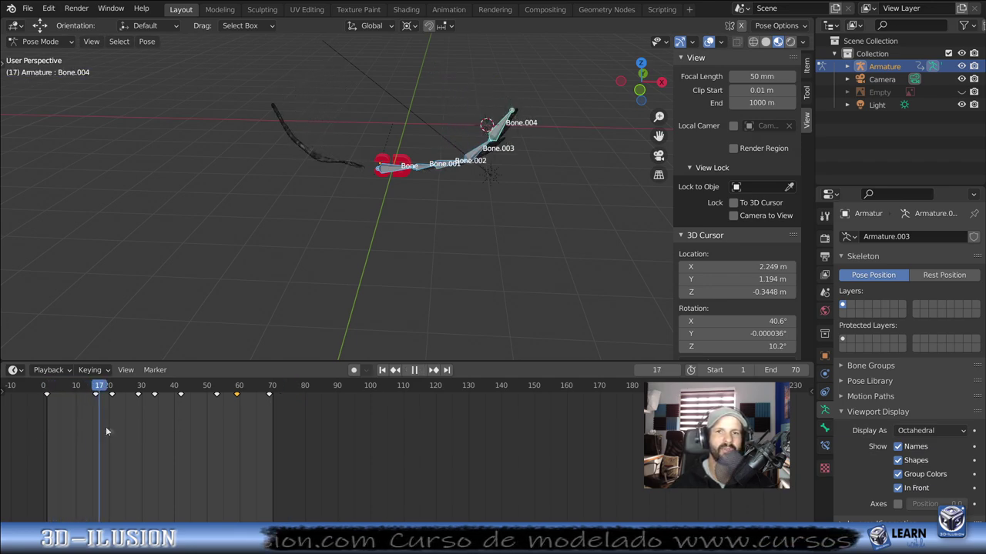
{"action": "mouse_move", "coordinate": [152, 436]}
{"action": "left_mouse_down"}
{"action": "mouse_move", "coordinate": [208, 440]}
{"action": "mouse_move", "coordinate": [54, 434]}
{"action": "left_mouse_up"}
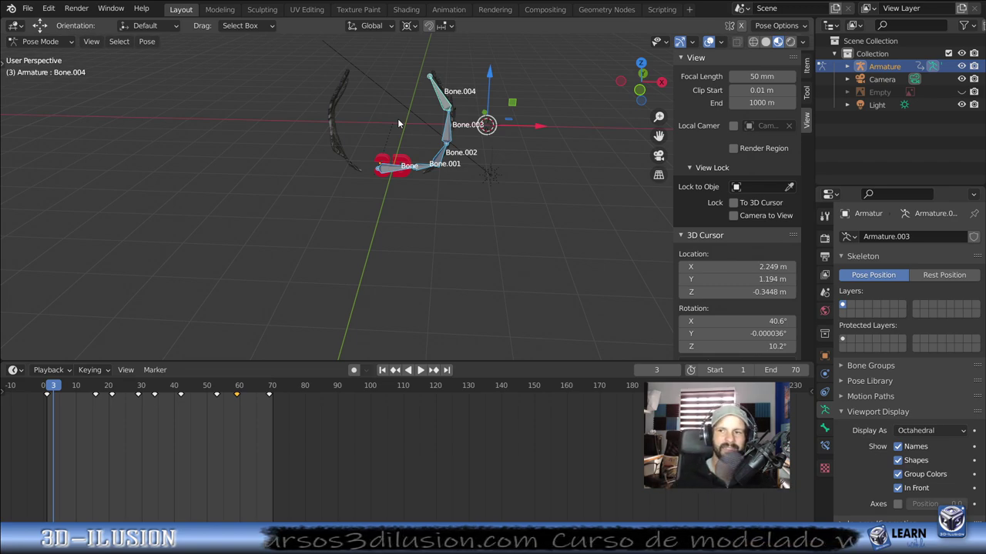
{"action": "left_click", "coordinate": [46, 411]}
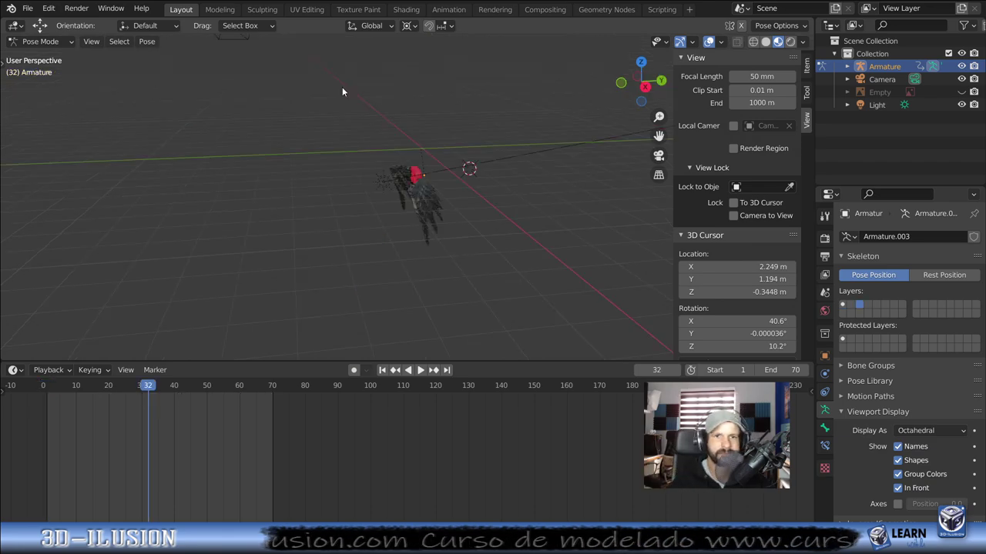
Step: Watch the flap zoomed in from a near-front view at frame 22, then reveal the bones
{"action": "scroll", "coordinate": [535, 124], "scroll_direction": "up", "scroll_amount": 3}
{"action": "mouse_move", "coordinate": [393, 124]}
{"action": "middle_mouse_down"}
{"action": "mouse_move", "coordinate": [535, 124]}
{"action": "mouse_move", "coordinate": [454, 154]}
{"action": "mouse_move", "coordinate": [275, 161]}
{"action": "mouse_move", "coordinate": [298, 141]}
{"action": "middle_mouse_up"}
{"action": "key", "text": "space"}
{"action": "mouse_move", "coordinate": [58, 414]}
{"action": "left_mouse_down"}
{"action": "mouse_move", "coordinate": [45, 415]}
{"action": "mouse_move", "coordinate": [149, 419]}
{"action": "mouse_move", "coordinate": [38, 439]}
{"action": "mouse_move", "coordinate": [50, 431]}
{"action": "left_mouse_up"}
{"action": "middle_click_drag", "start_coordinate": [282, 223], "coordinate": [426, 185]}
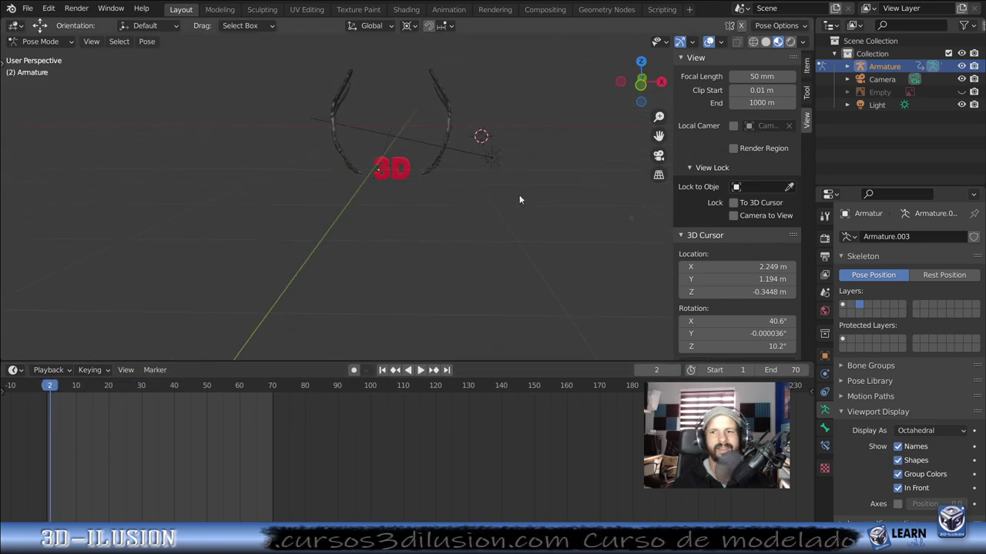
{"action": "left_click", "coordinate": [843, 305]}
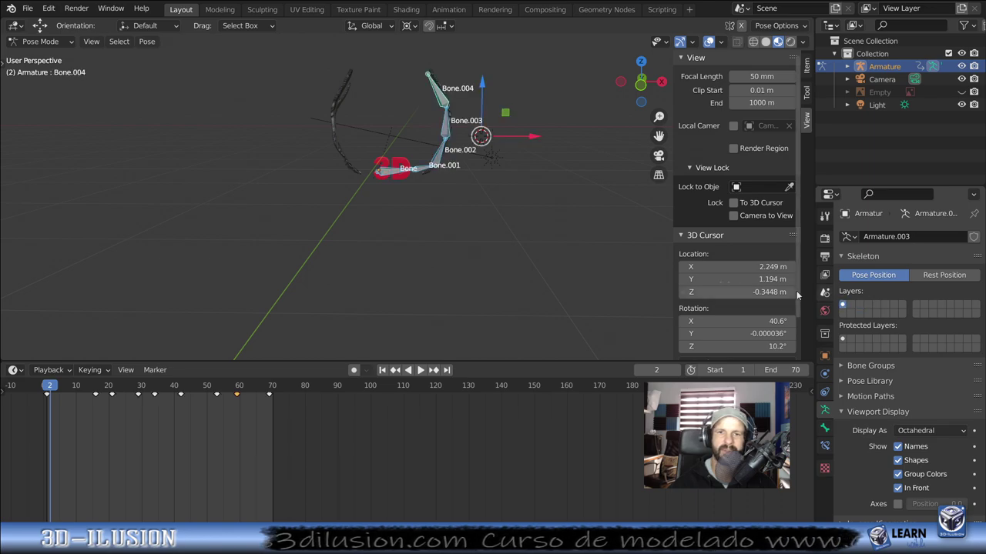
Step: Lower the root Bone along Z and key its location at frame 1
{"action": "left_click", "coordinate": [400, 176]}
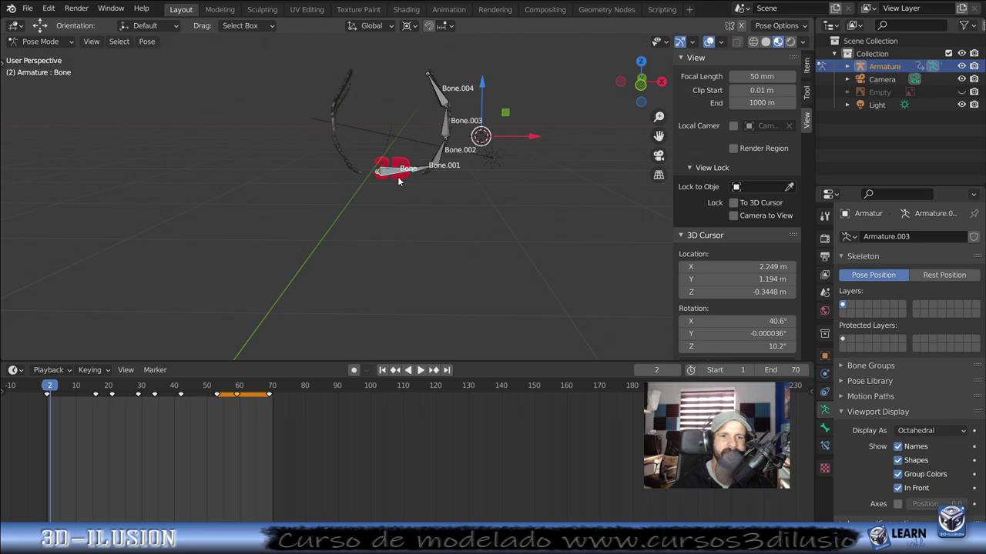
{"action": "left_click", "coordinate": [47, 445]}
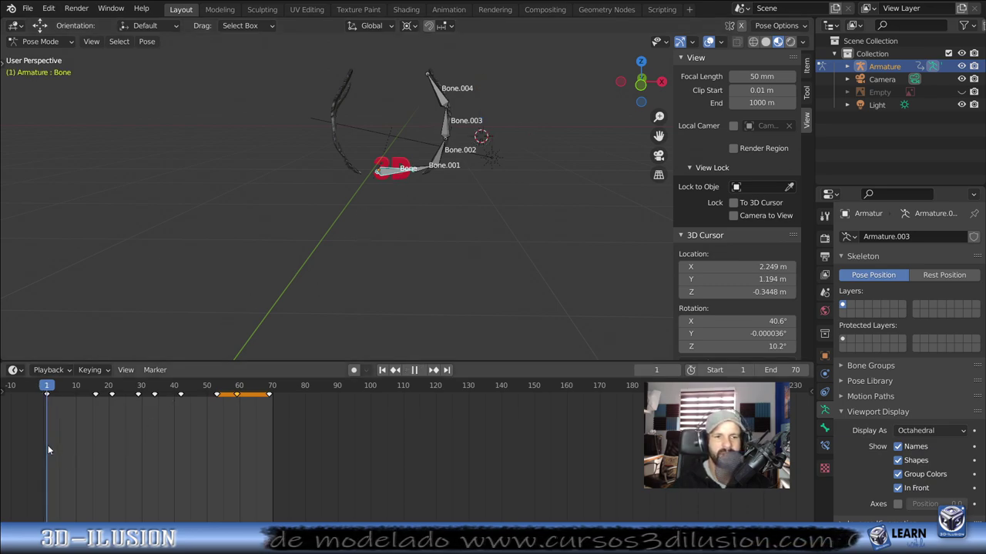
{"action": "left_click_drag", "start_coordinate": [484, 87], "coordinate": [486, 107]}
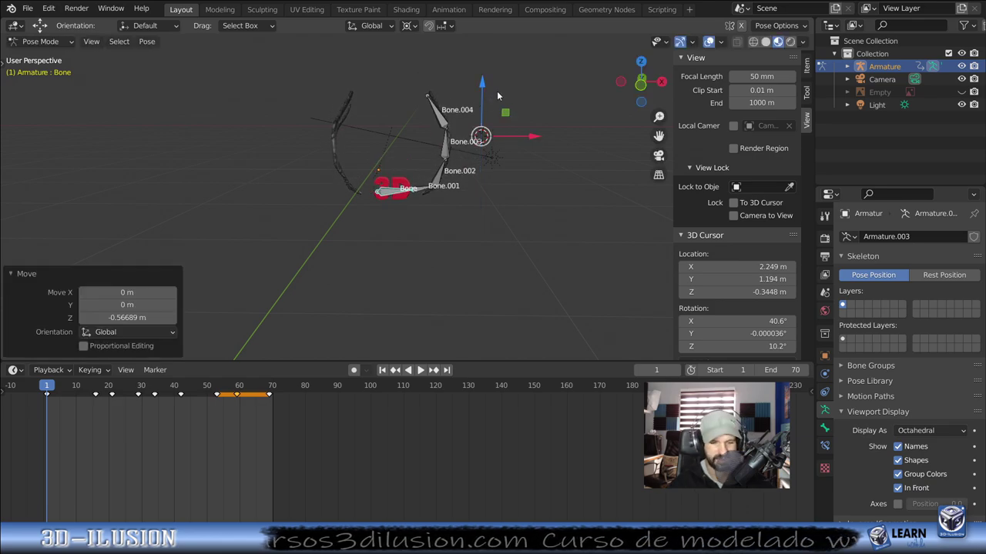
{"action": "key", "text": "a"}
{"action": "key", "text": "i"}
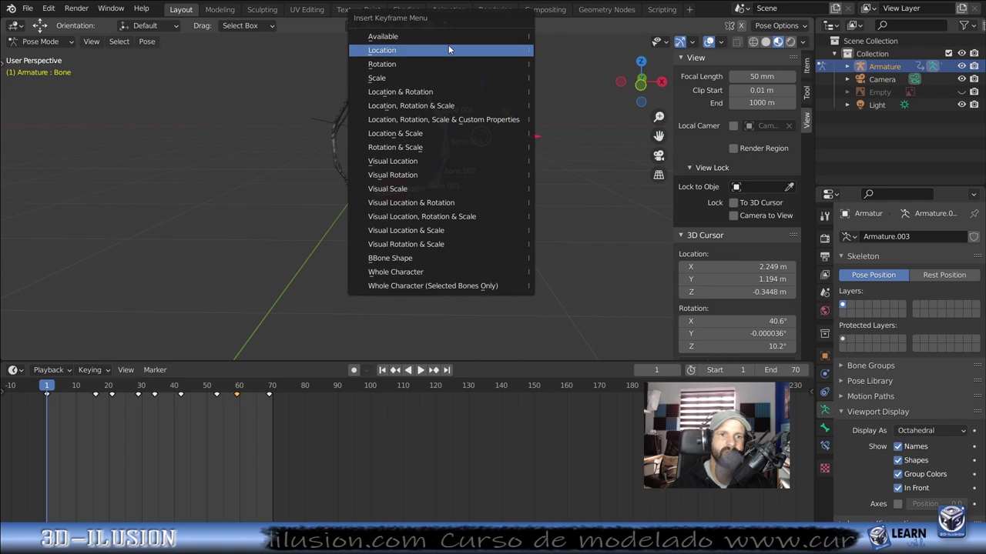
{"action": "left_click", "coordinate": [449, 48]}
Step: Play back, reselect the root Bone, and box-select its keyframes from frame 17 to 70
{"action": "key", "text": "space"}
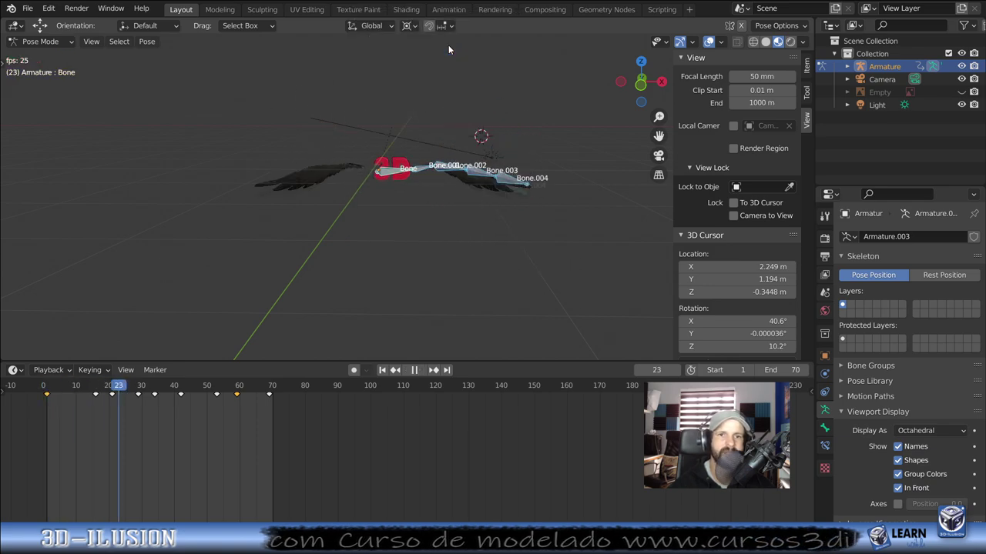
{"action": "key", "text": "space"}
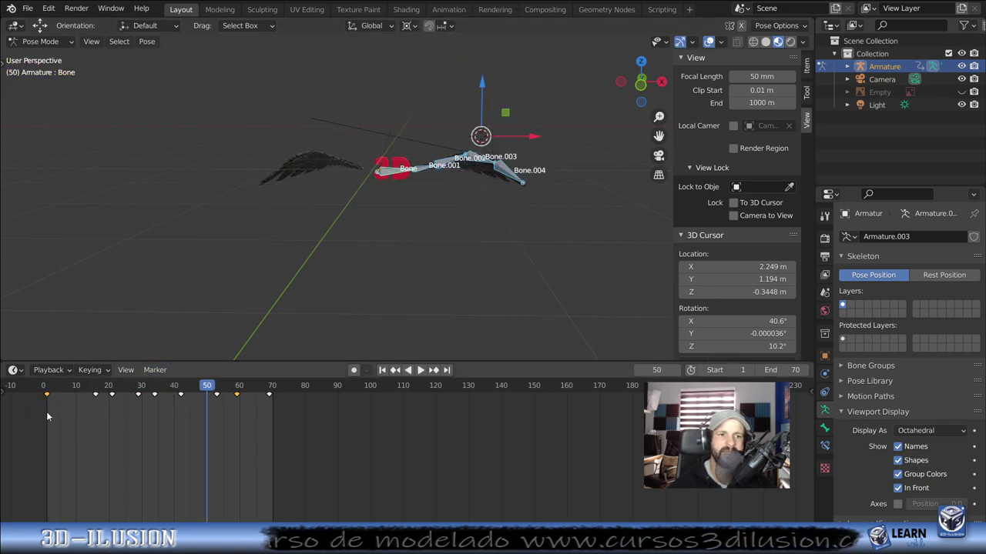
{"action": "key", "text": "shift+Left"}
{"action": "key", "text": "space"}
{"action": "key", "text": "Escape"}
{"action": "left_click", "coordinate": [399, 197]}
{"action": "key", "text": "space"}
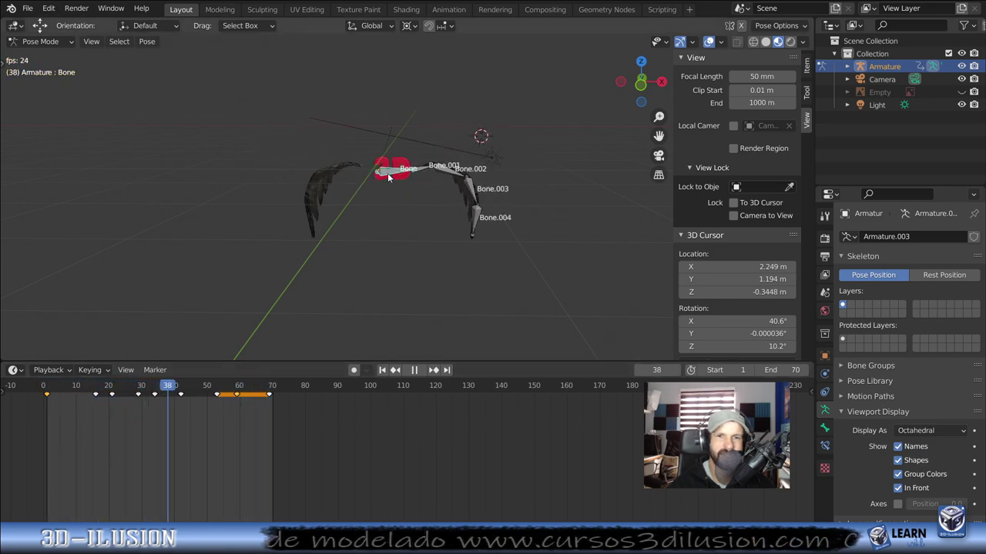
{"action": "key", "text": "space"}
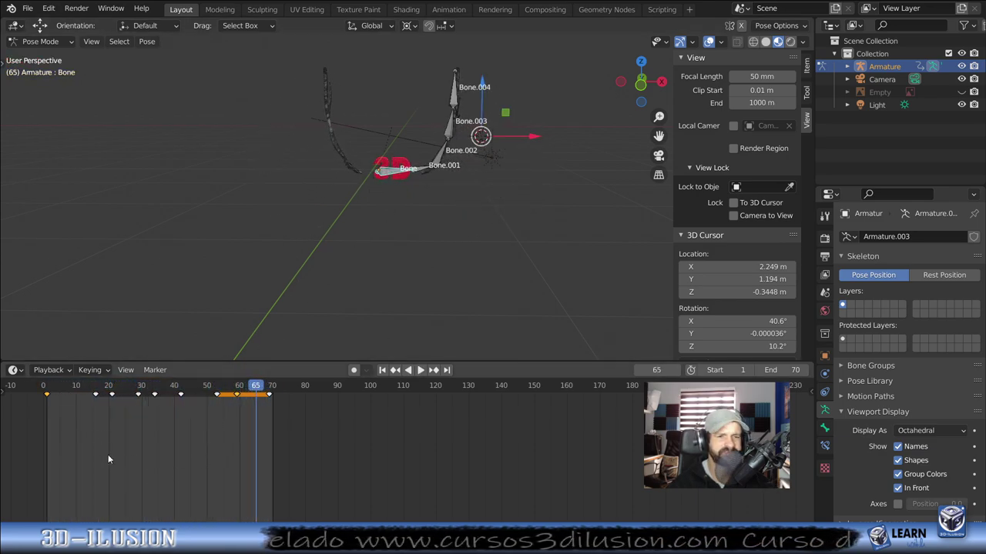
{"action": "mouse_move", "coordinate": [273, 442]}
{"action": "left_mouse_down"}
{"action": "mouse_move", "coordinate": [205, 439]}
{"action": "mouse_move", "coordinate": [216, 439]}
{"action": "left_mouse_up"}
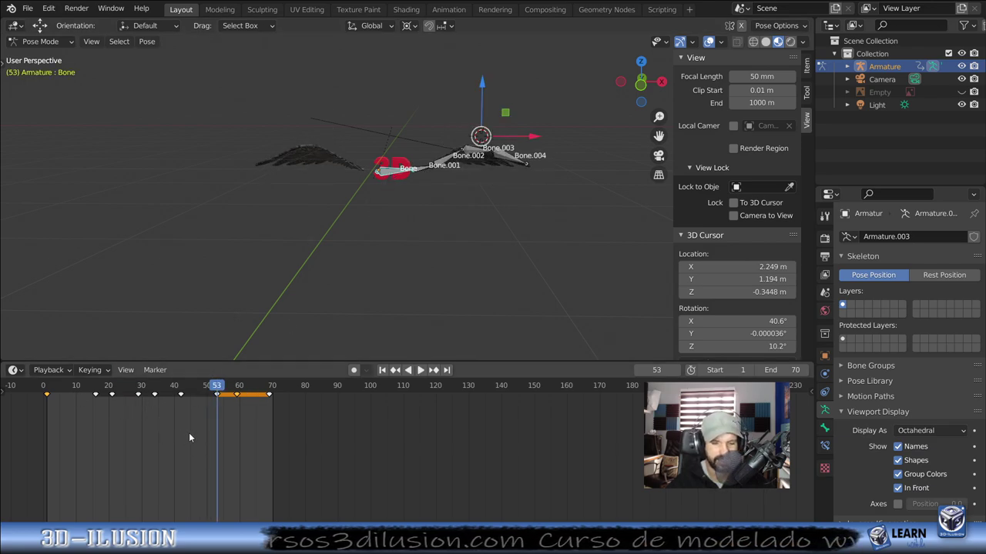
{"action": "left_click_drag", "start_coordinate": [197, 377], "coordinate": [4, 356]}
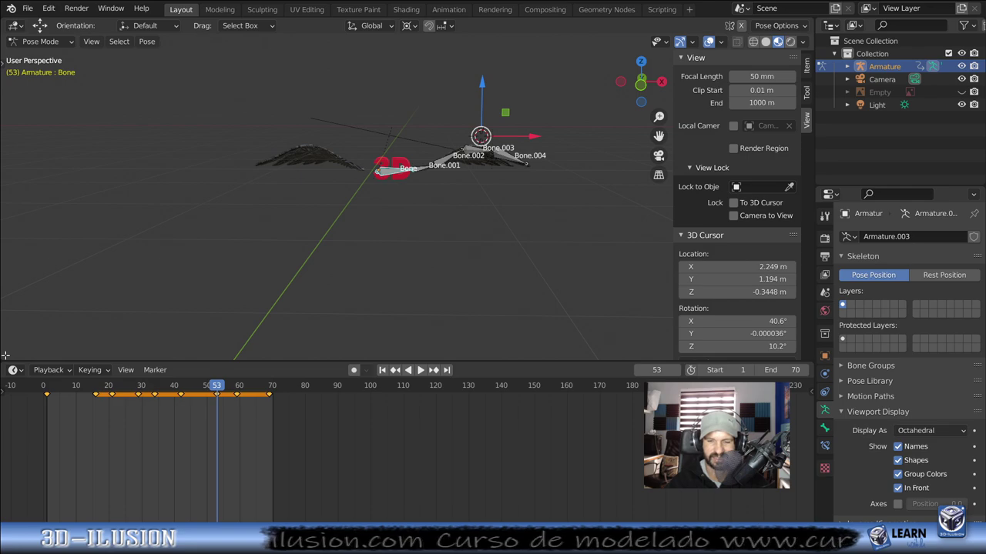
Step: Delete the selected root-bone keyframes and return to frame 1
{"action": "key", "text": "Delete"}
{"action": "key", "text": "space"}
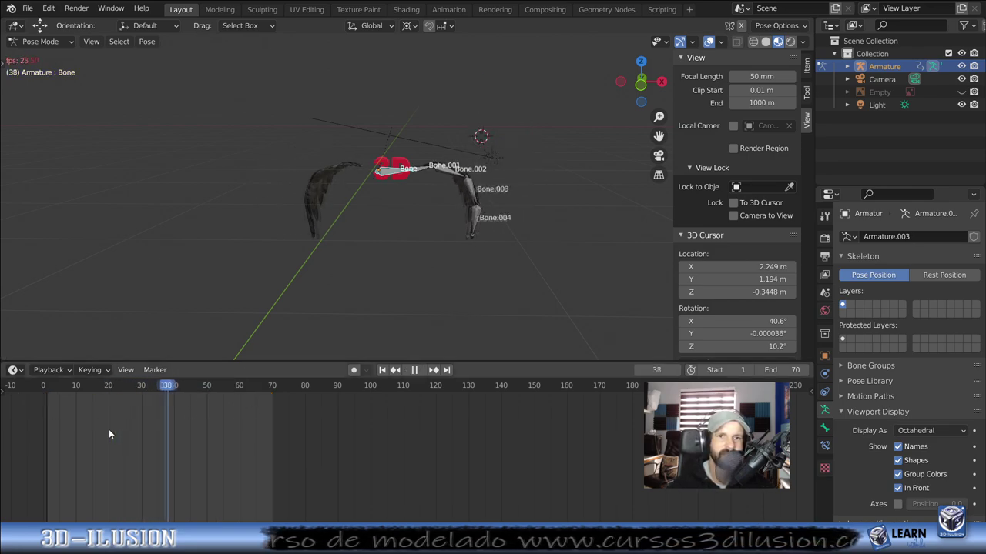
{"action": "left_click_drag", "start_coordinate": [64, 437], "coordinate": [46, 425]}
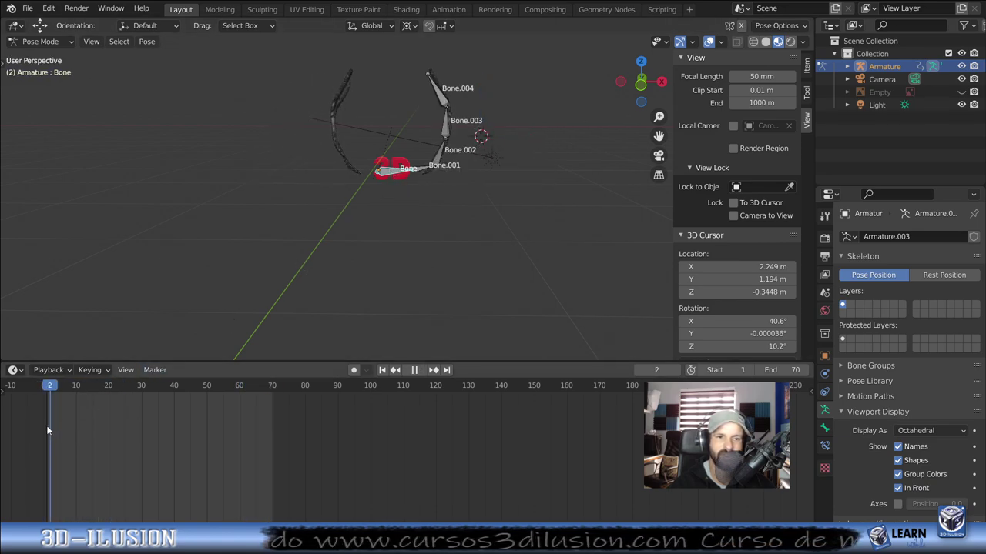
{"action": "left_click_drag", "start_coordinate": [47, 425], "coordinate": [47, 427]}
{"action": "key", "text": "space"}
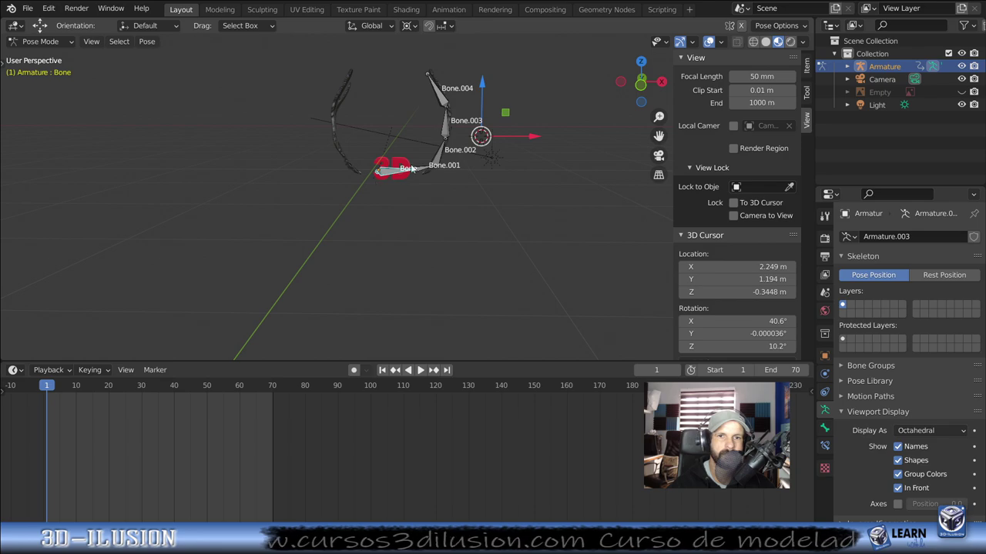
Step: Lower the root Bone 0.7225 m on Z and key its location at frame 1
{"action": "left_click_drag", "start_coordinate": [483, 87], "coordinate": [432, 114]}
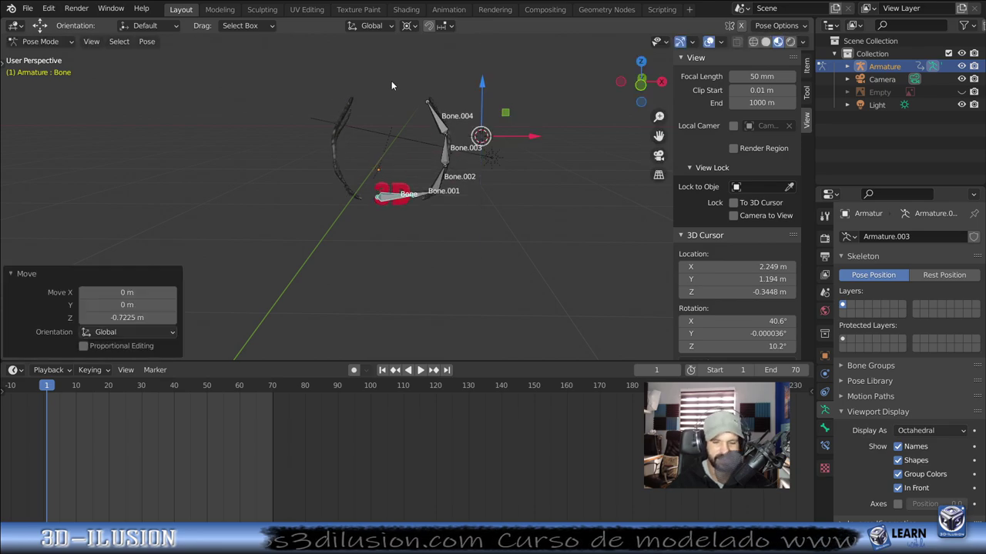
{"action": "key", "text": "i"}
{"action": "left_click", "coordinate": [391, 81]}
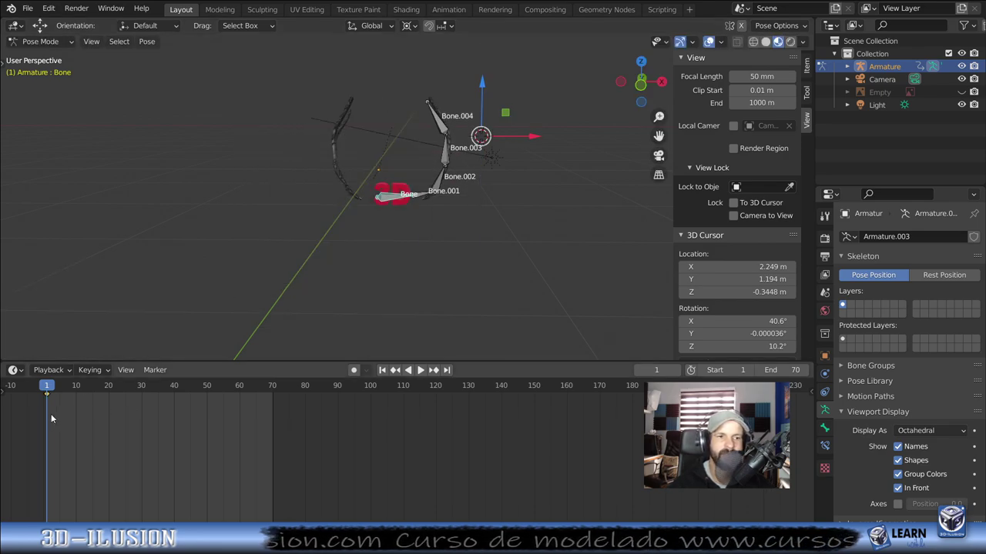
{"action": "key", "text": "space"}
{"action": "mouse_move", "coordinate": [215, 431]}
{"action": "left_mouse_down"}
{"action": "mouse_move", "coordinate": [75, 435]}
{"action": "mouse_move", "coordinate": [148, 448]}
{"action": "left_mouse_up"}
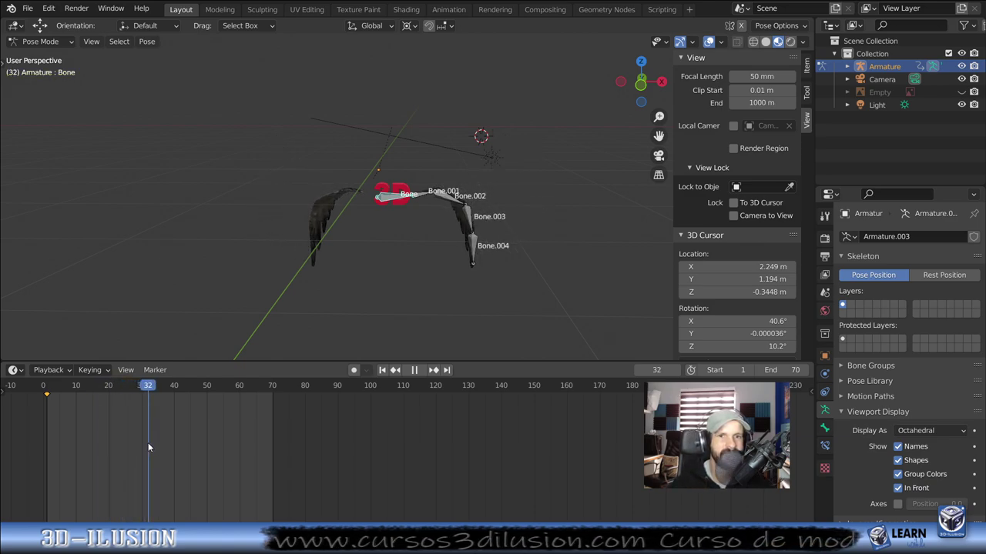
Step: Raise the root Bone along Z and key its location at frame 33
{"action": "left_click_drag", "start_coordinate": [149, 443], "coordinate": [153, 444]}
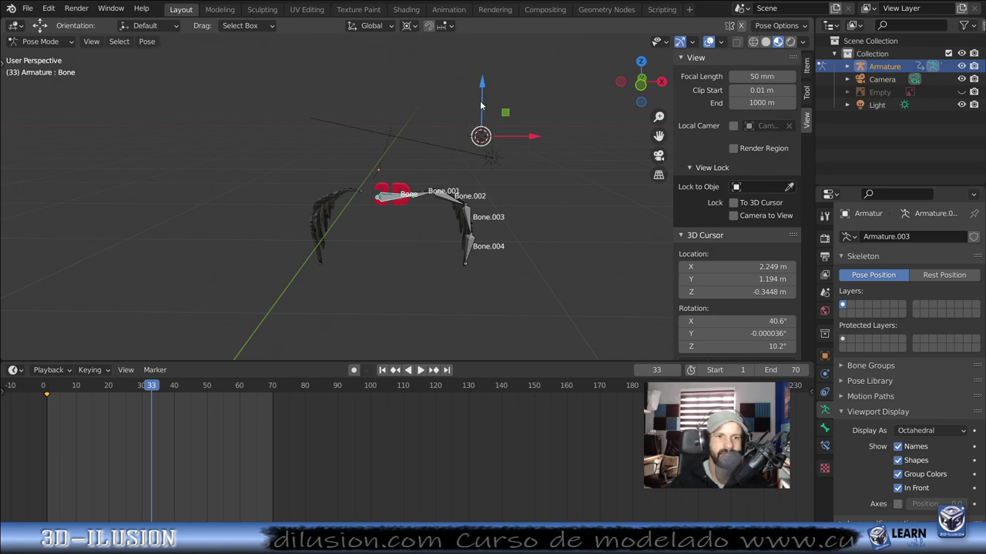
{"action": "key", "text": "g"}
{"action": "key", "text": "z"}
{"action": "left_click", "coordinate": [475, 64]}
{"action": "key", "text": "i"}
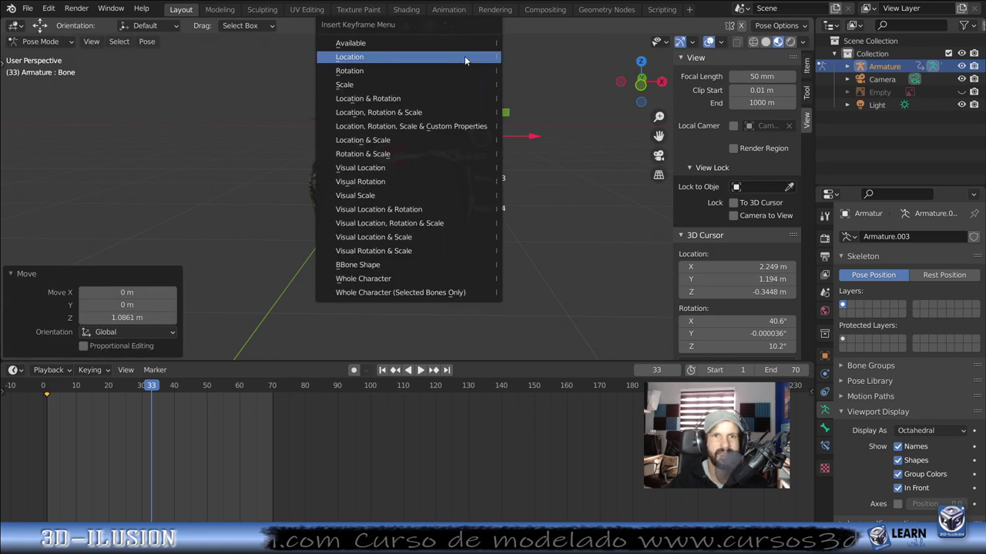
{"action": "left_click", "coordinate": [464, 55]}
{"action": "key", "text": "space"}
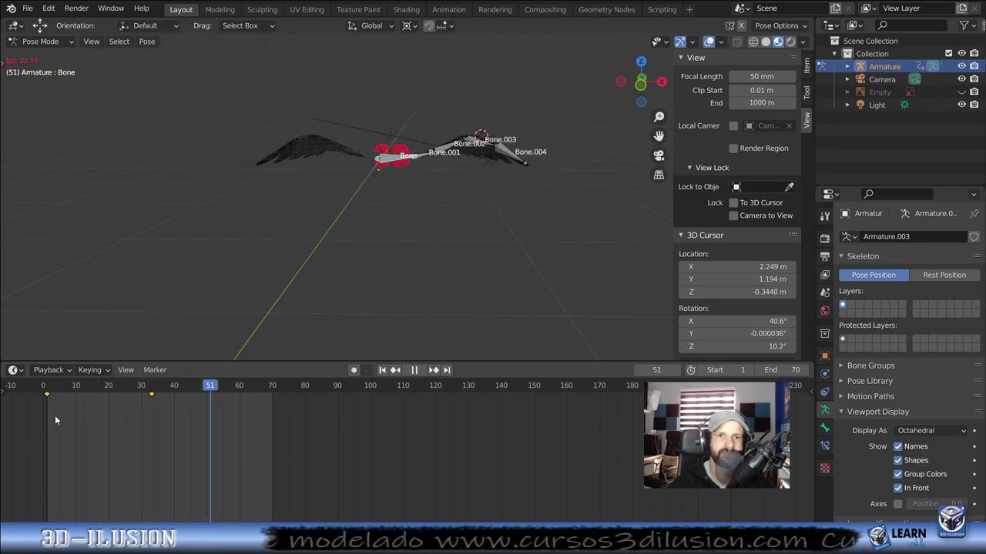
{"action": "key", "text": "space"}
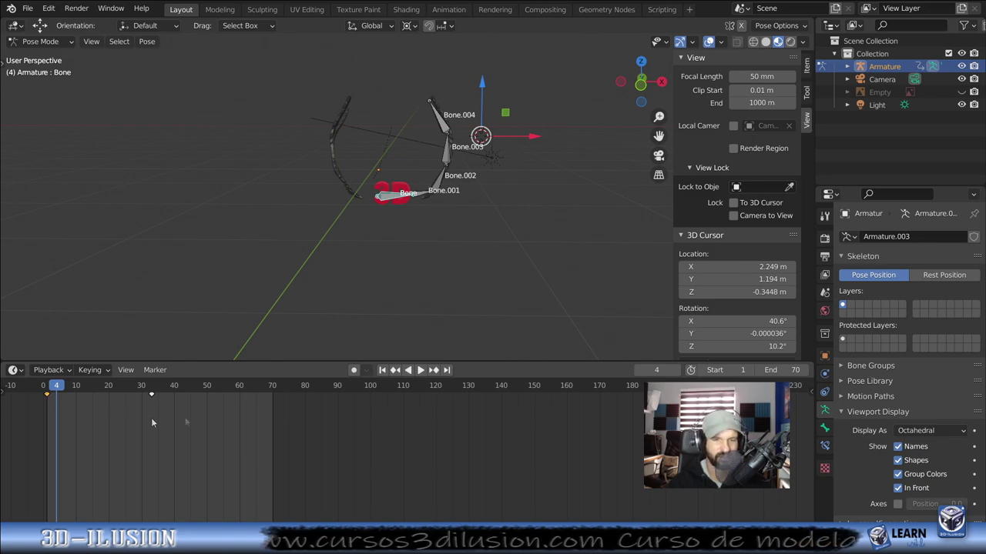
Step: Go to frame 68, play the bobbing flap, and hide the bones
{"action": "left_click", "coordinate": [265, 400]}
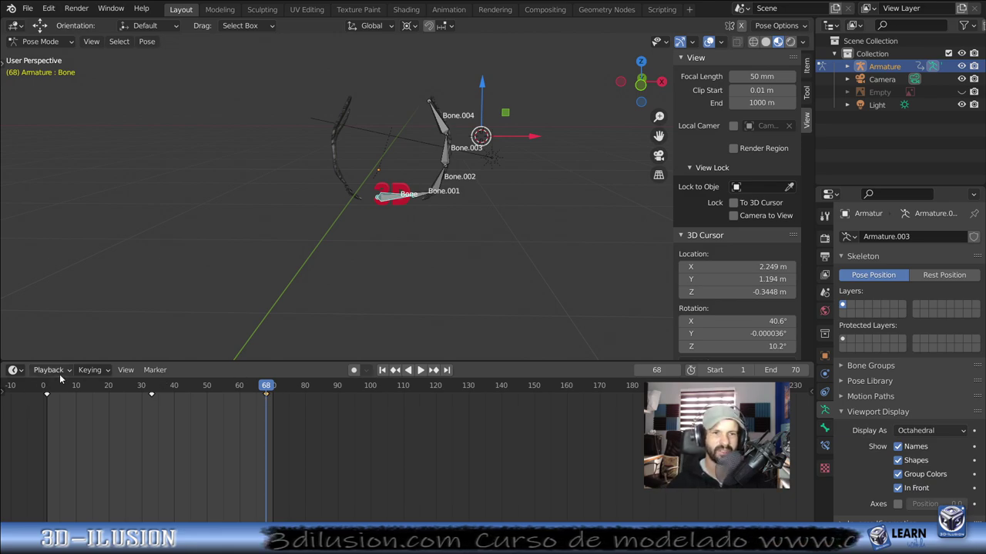
{"action": "key", "text": "space"}
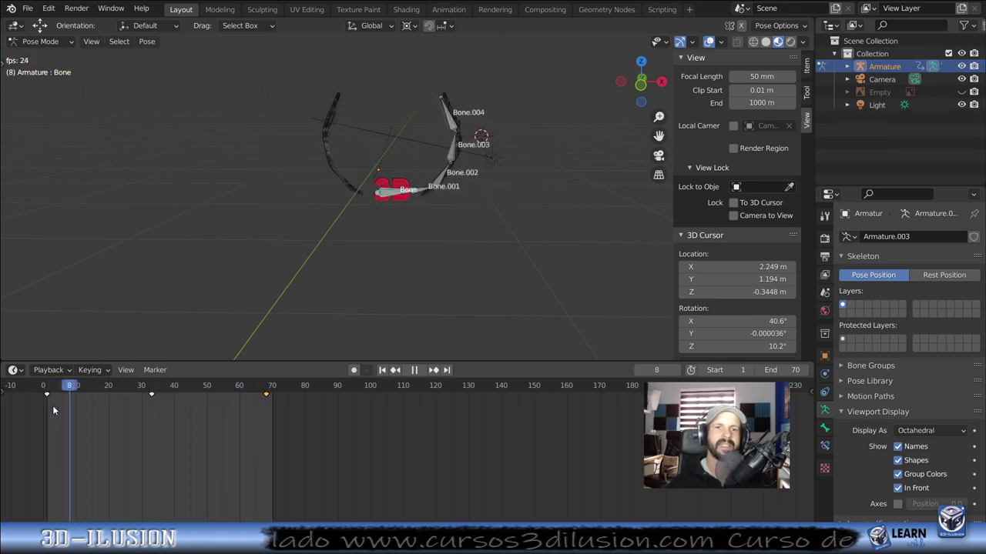
{"action": "left_click", "coordinate": [860, 304]}
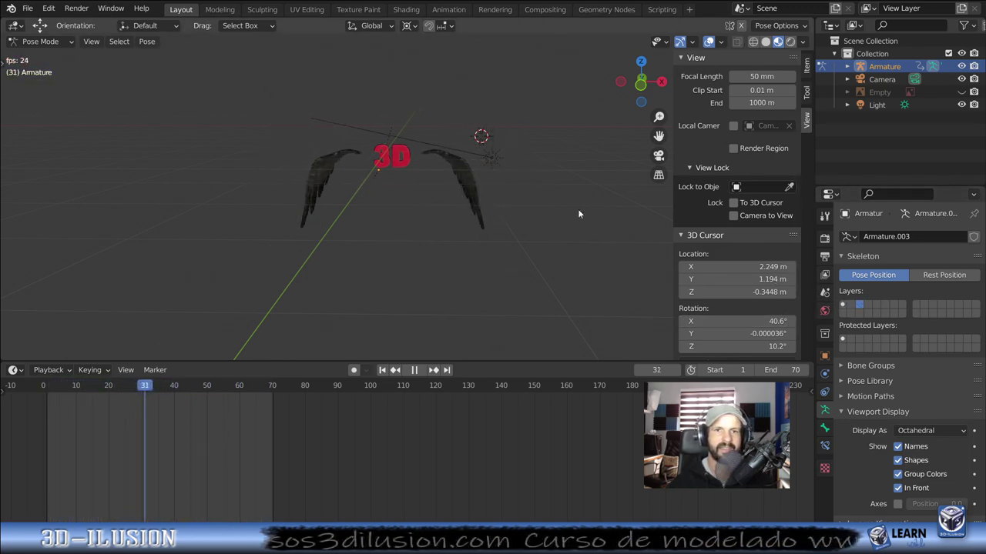
Step: Orbit around the looping wings to view them from the side and from above
{"action": "middle_click_drag", "start_coordinate": [570, 216], "coordinate": [401, 231]}
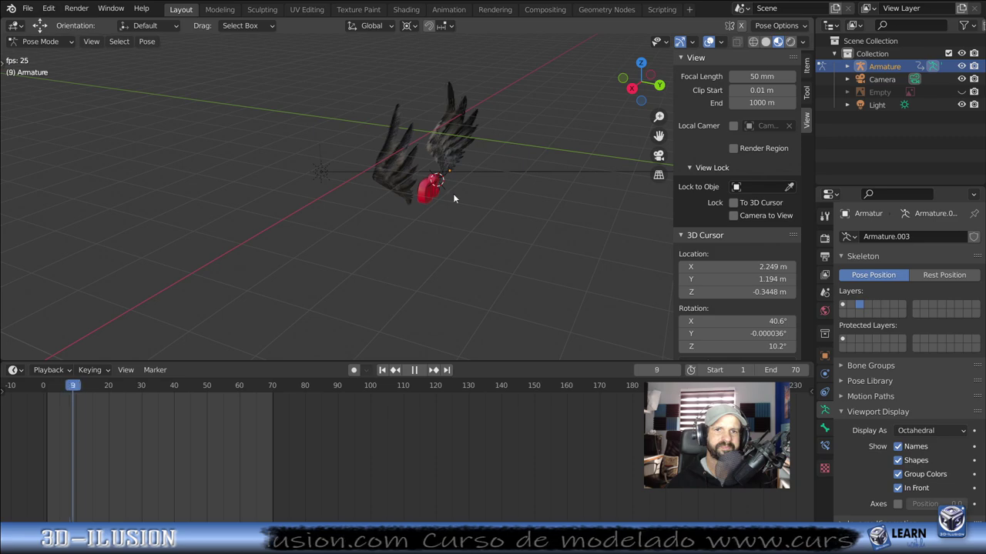
{"action": "middle_click_drag", "start_coordinate": [453, 193], "coordinate": [650, 185]}
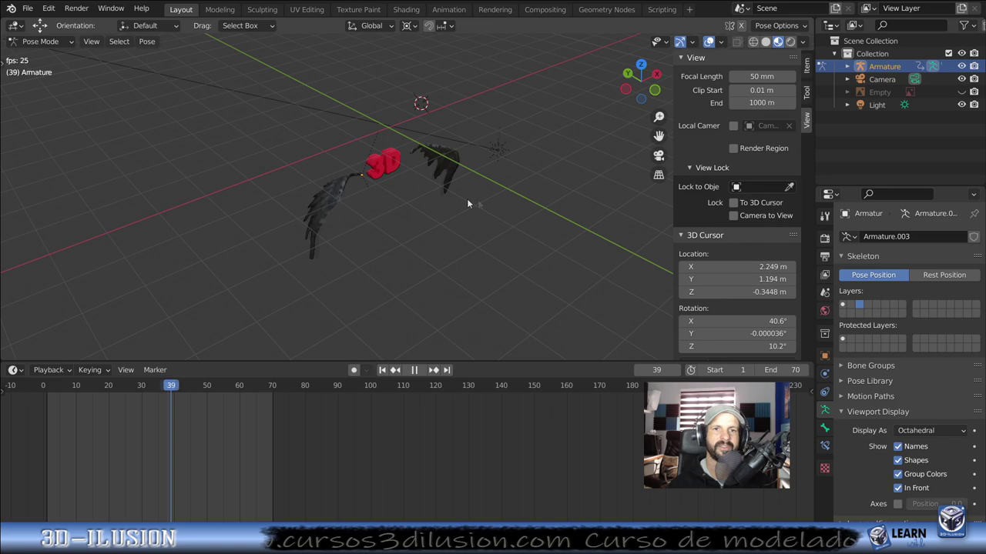
{"action": "middle_click_drag", "start_coordinate": [478, 199], "coordinate": [343, 130]}
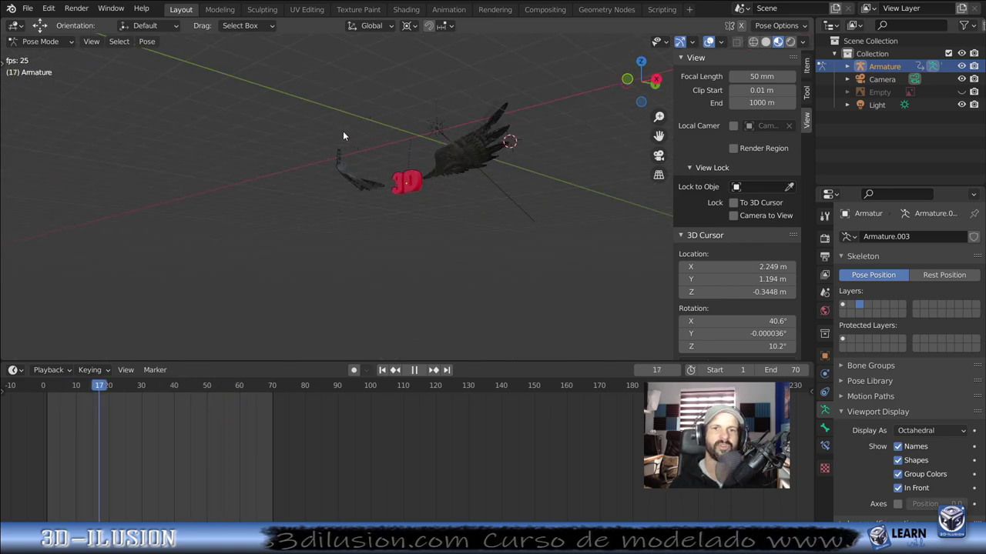